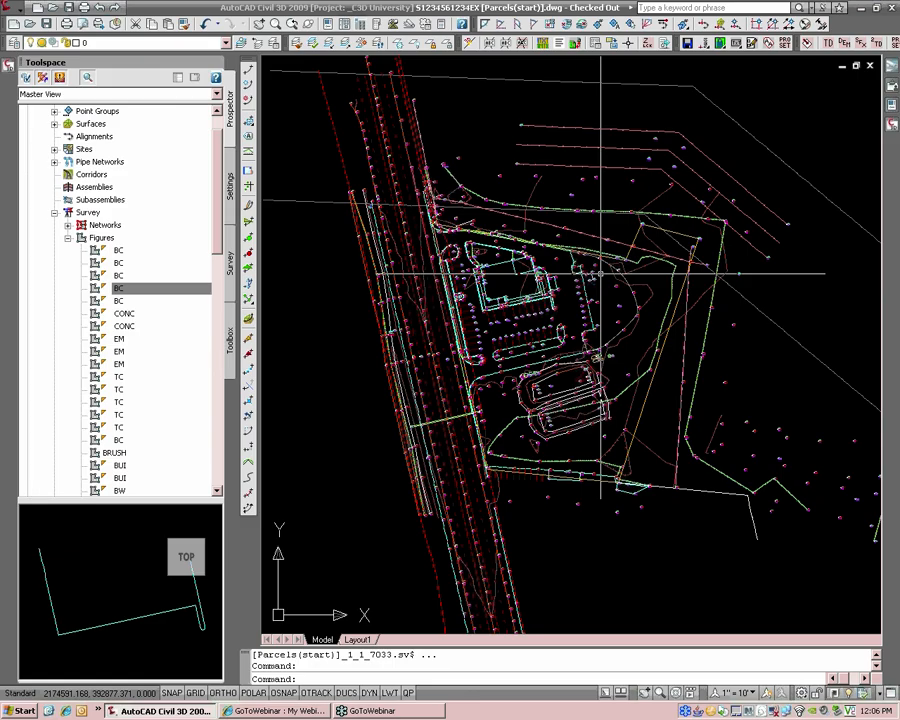
Step: Orbit and zoom the survey drawing, then select the dotted road polyline
shift+middle_drag(470, 200, 518, 272)
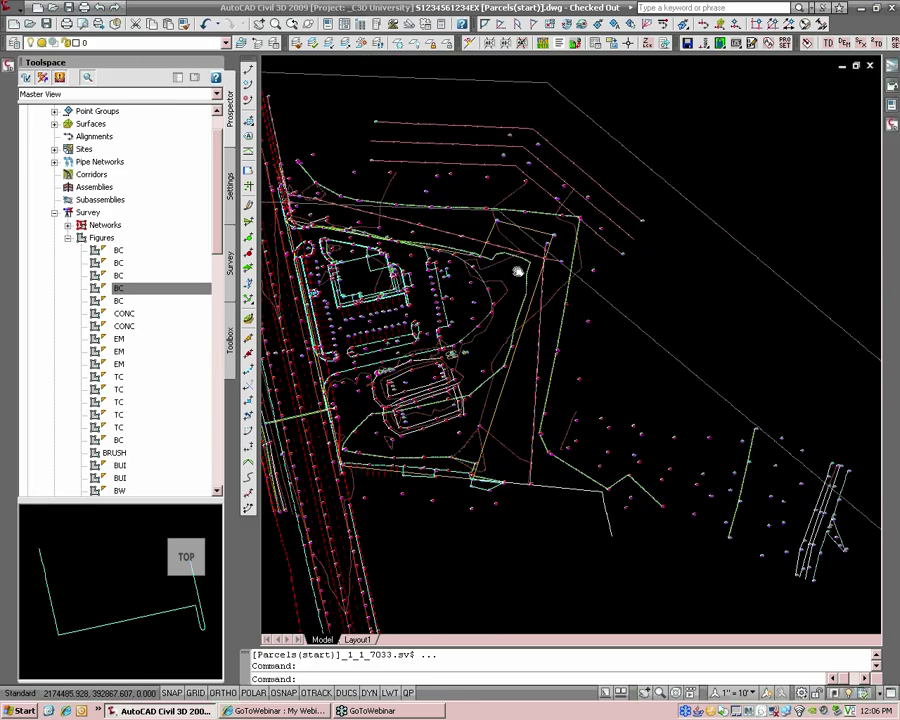
scroll(518, 272, down, 3)
scroll(531, 320, up, 1)
middle_drag(641, 288, 568, 320)
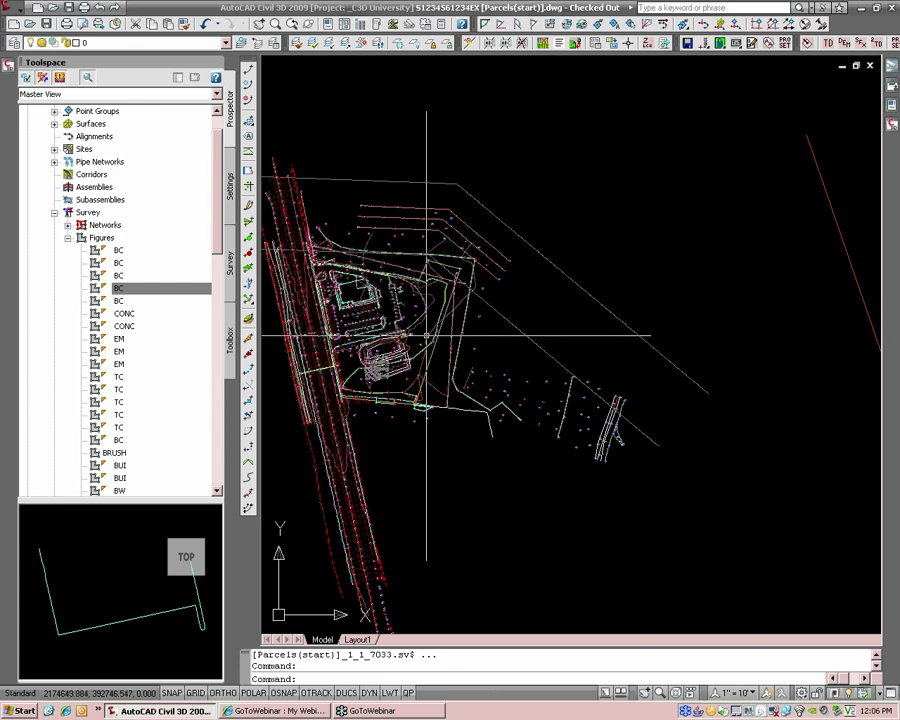
scroll(399, 345, up, 2)
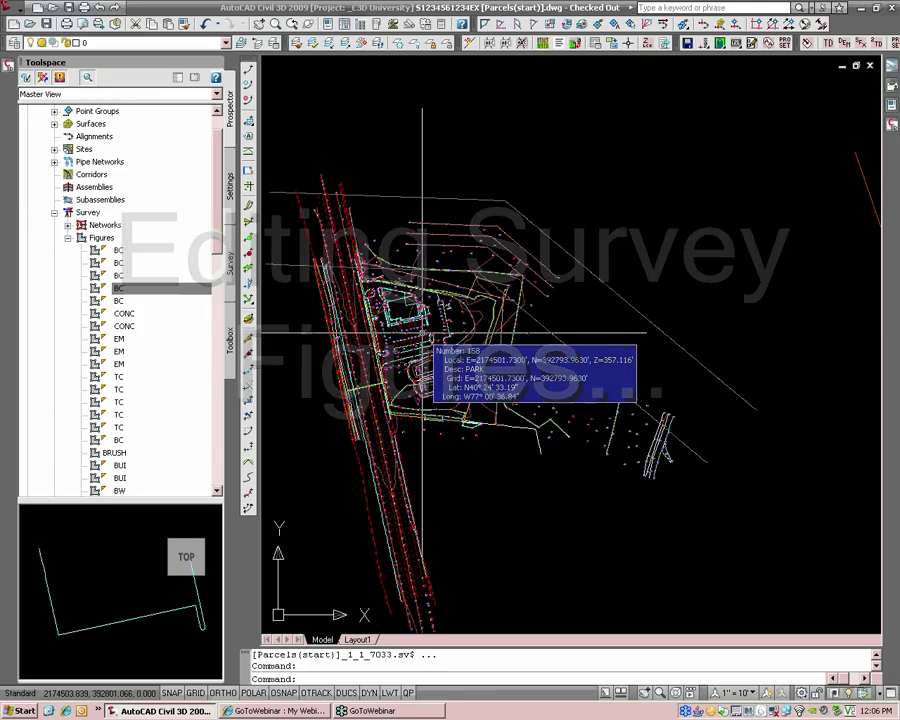
scroll(460, 300, up, 3)
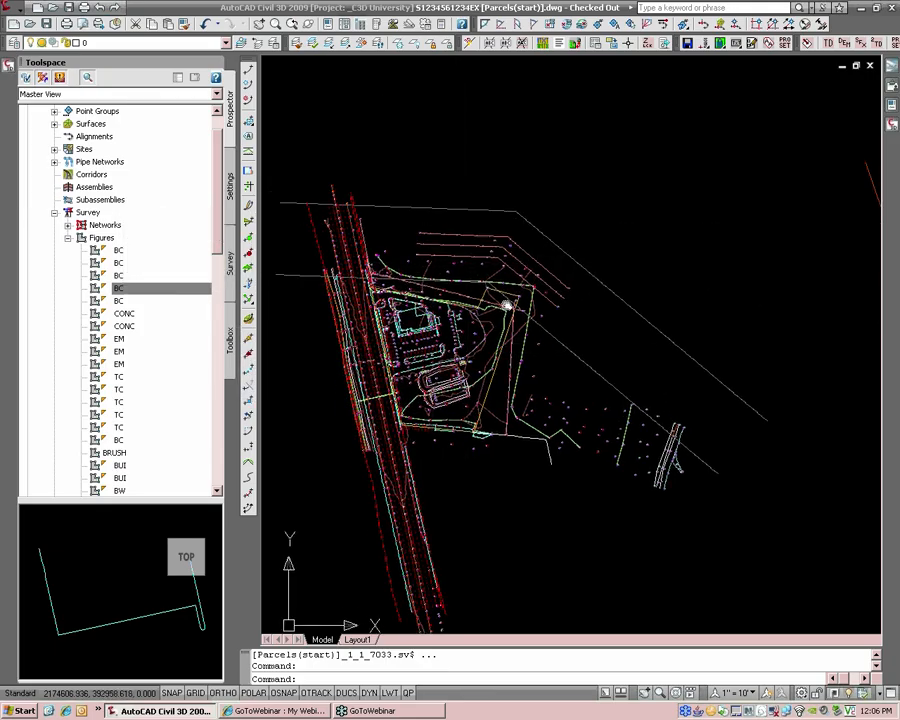
scroll(491, 325, up, 2)
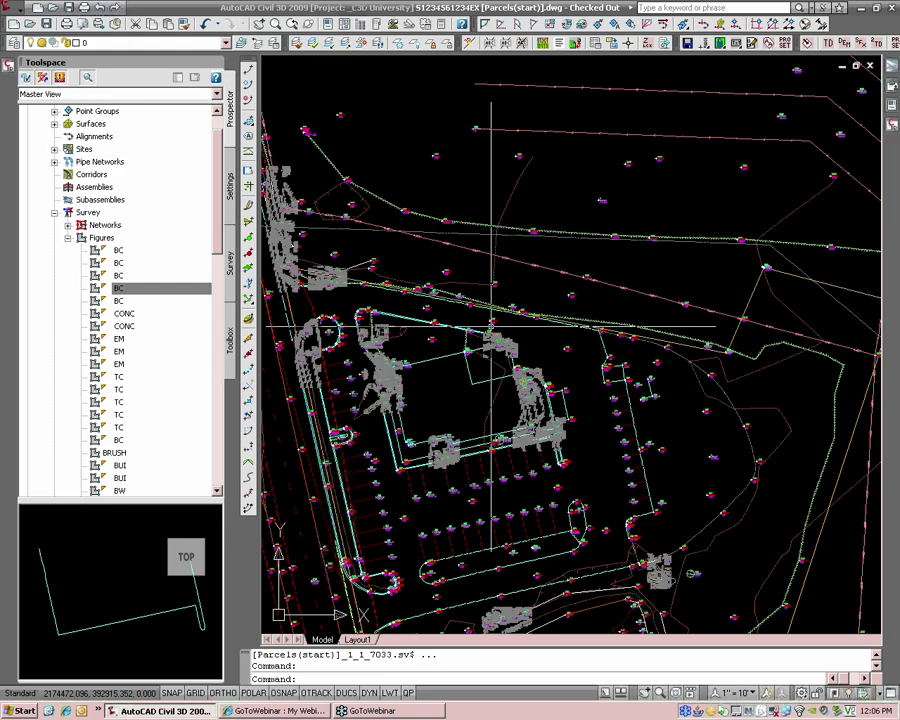
scroll(571, 320, up, 2)
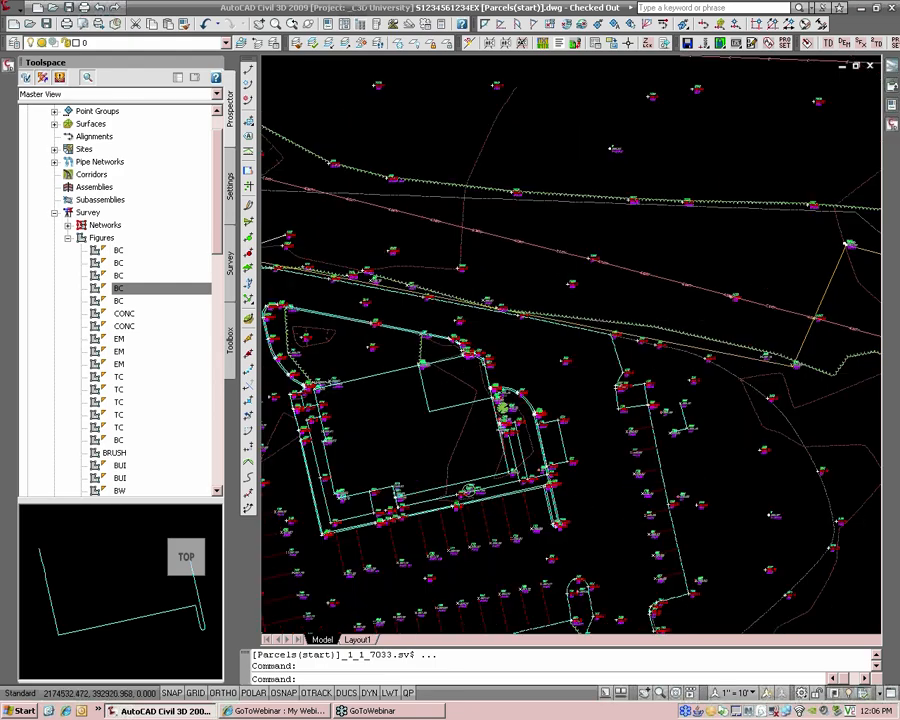
click(601, 318)
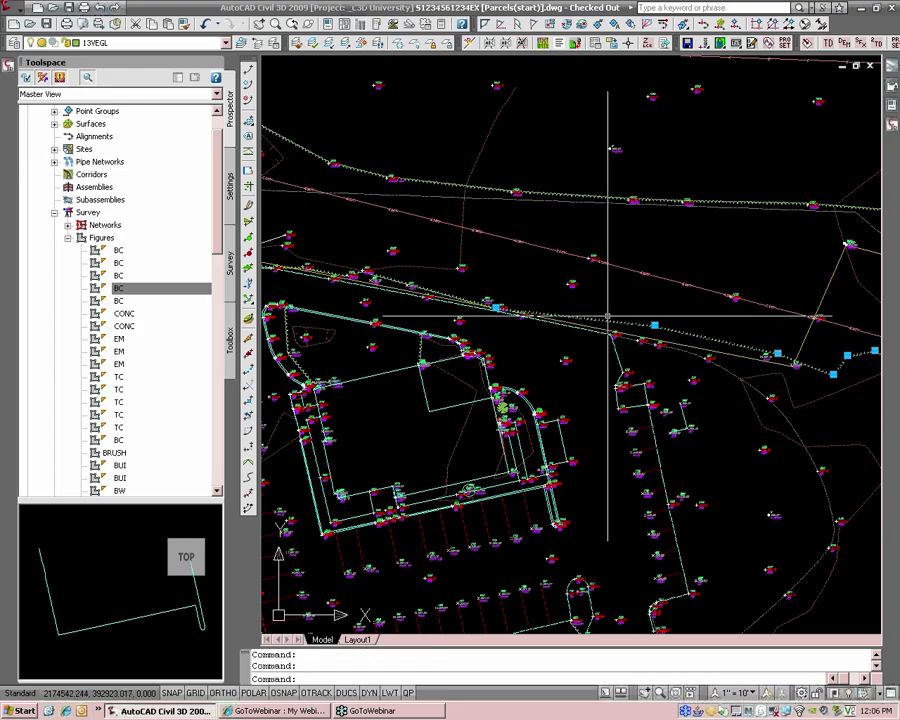
scroll(594, 320, up, 1)
scroll(594, 322, up, 1)
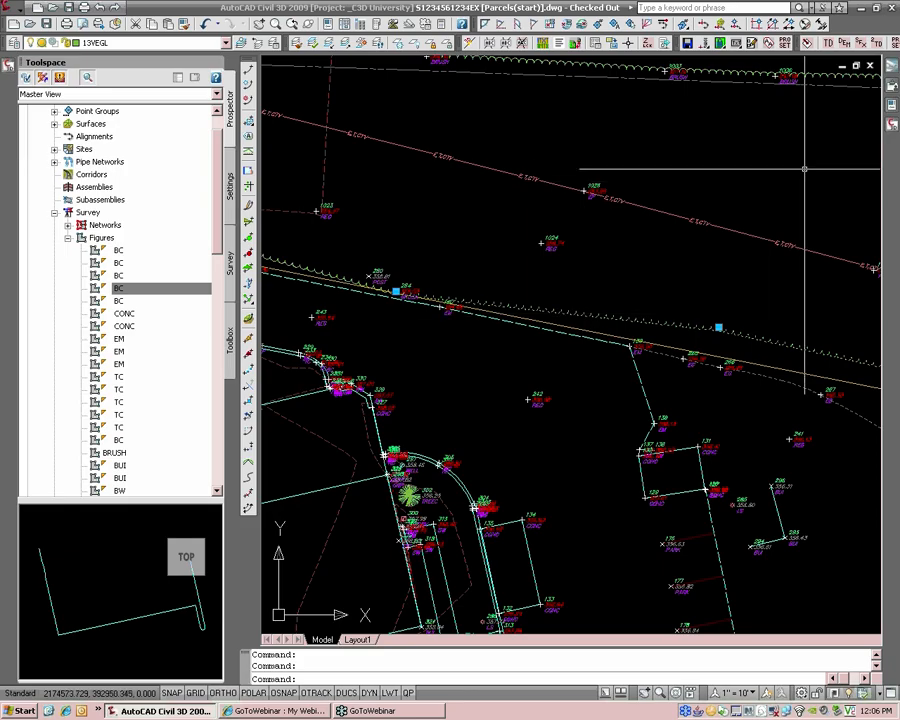
Step: Show the Properties palette with Auto-hide off so it stays open
click(886, 95)
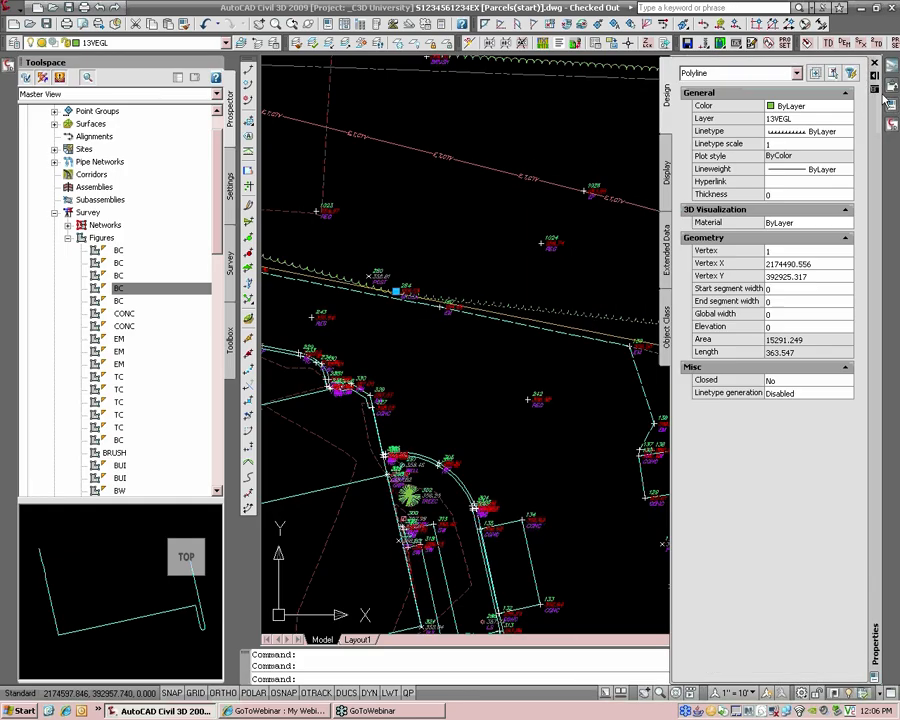
click(875, 78)
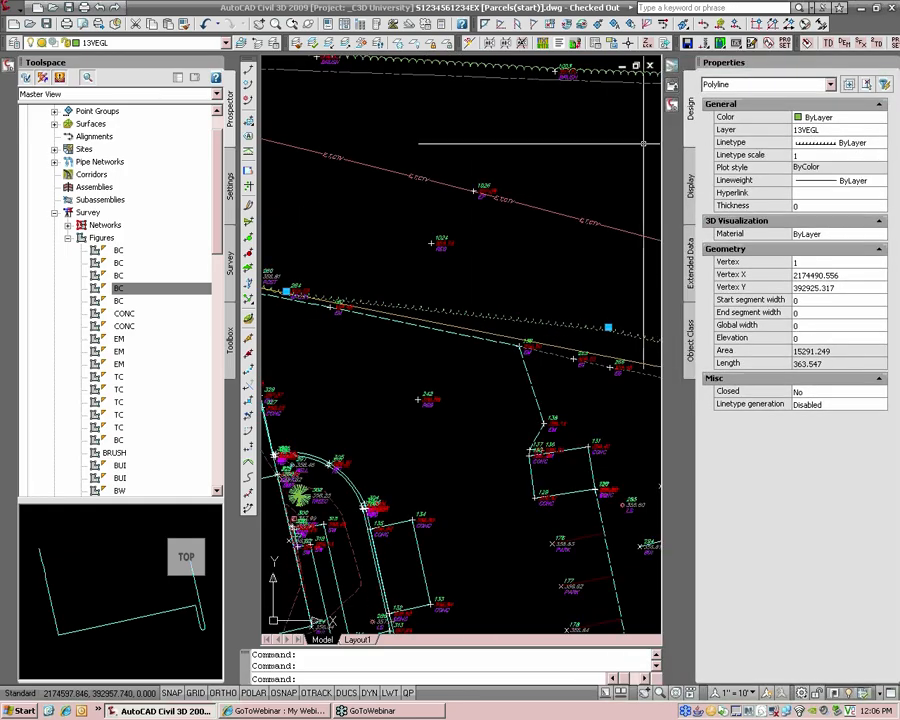
scroll(523, 235, down, 2)
key(Escape)
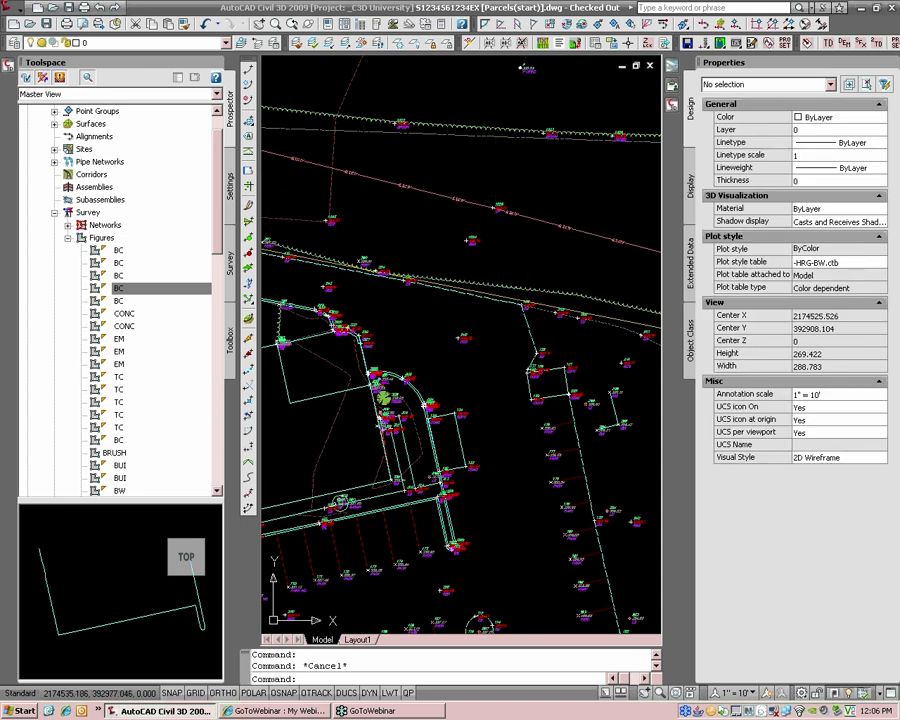
Step: Inspect the top survey figure line, then narrow the Toolspace panel by dragging its edge
click(498, 130)
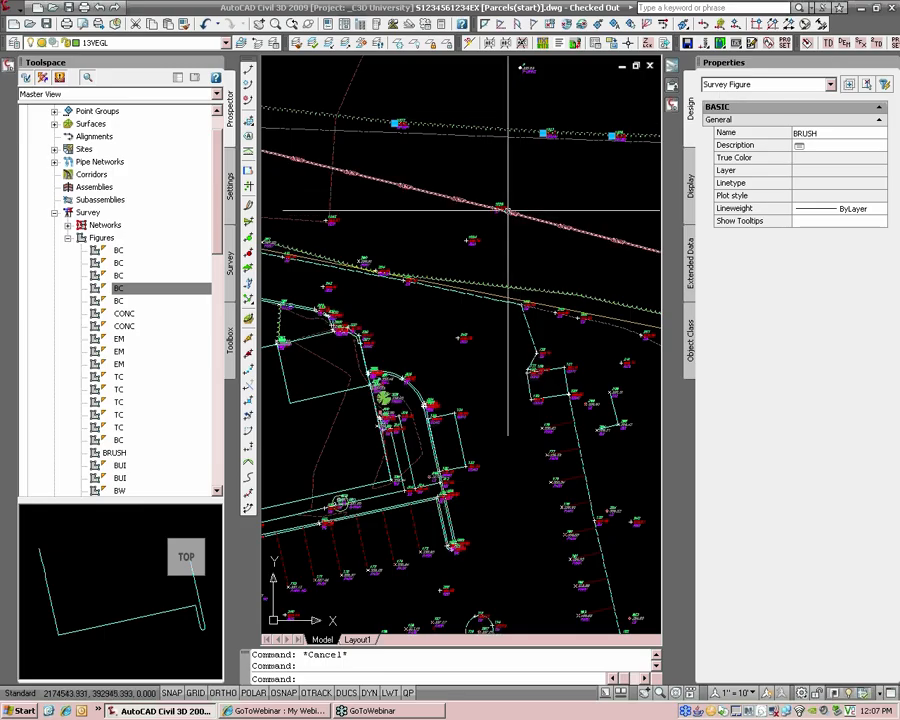
key(Escape)
scroll(406, 376, down, 3)
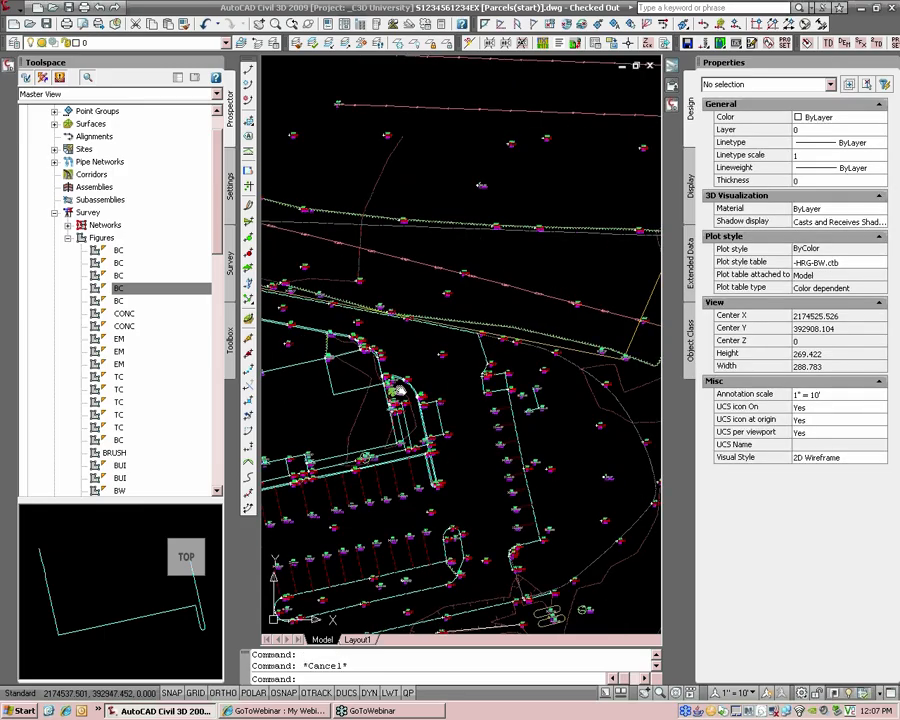
scroll(360, 408, up, 7)
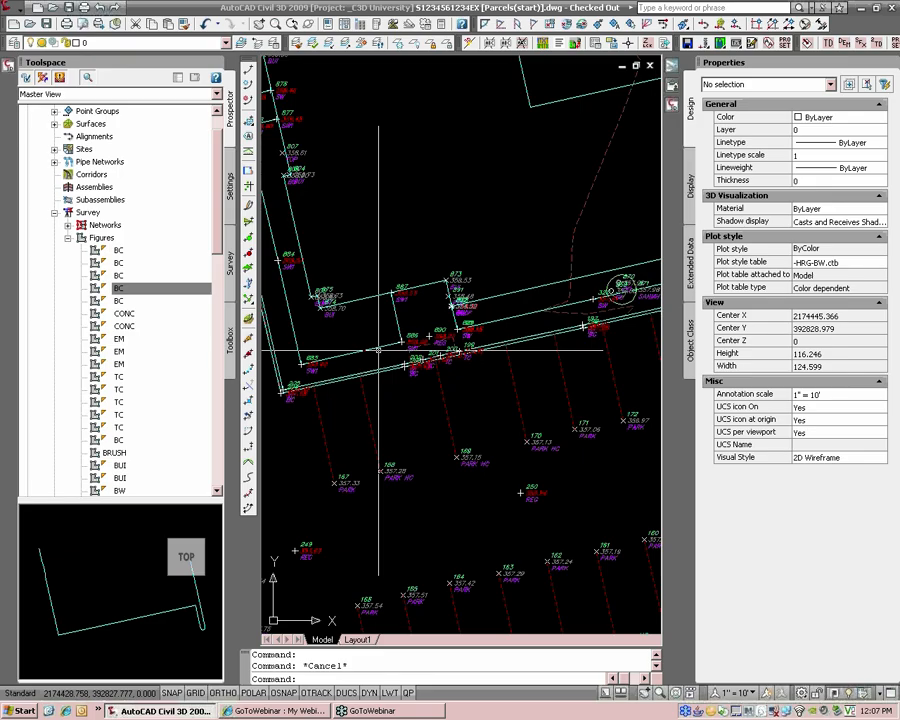
scroll(455, 345, down, 4)
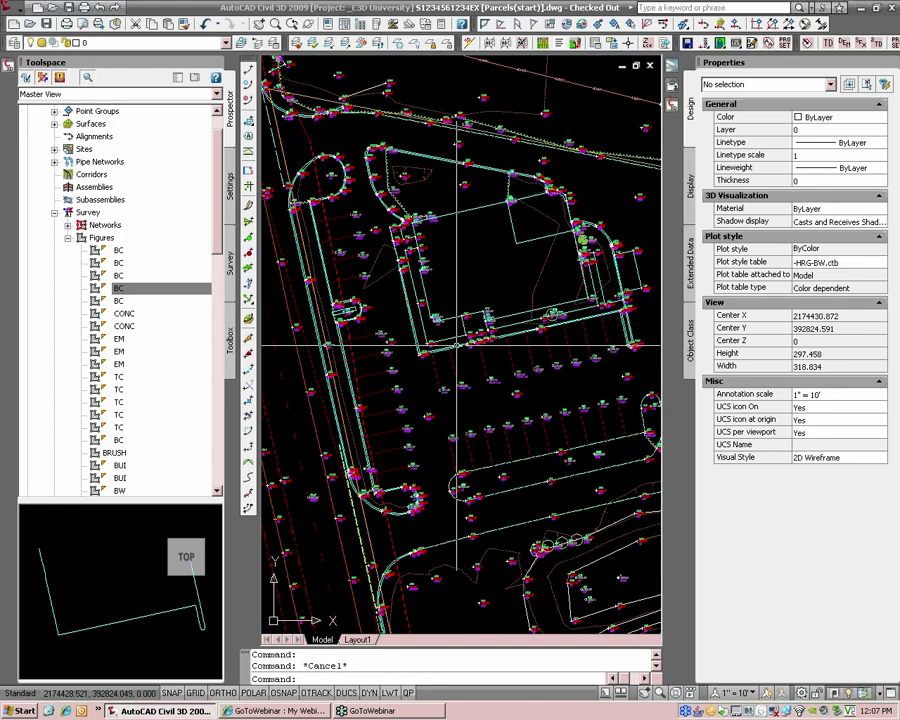
scroll(392, 266, up, 6)
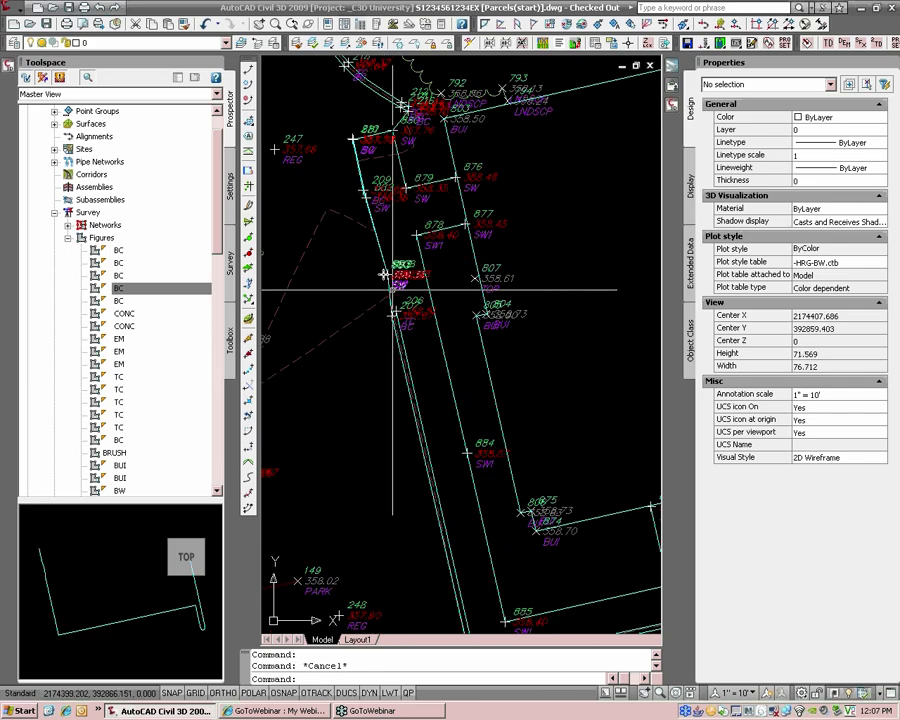
scroll(390, 280, up, 2)
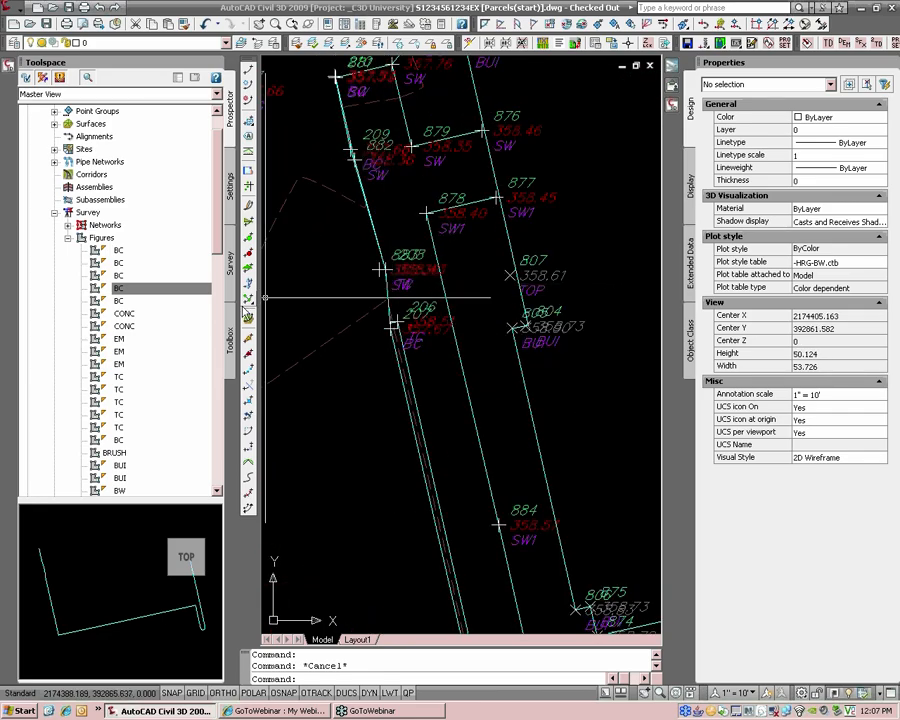
drag(239, 307, 199, 307)
drag(178, 244, 180, 230)
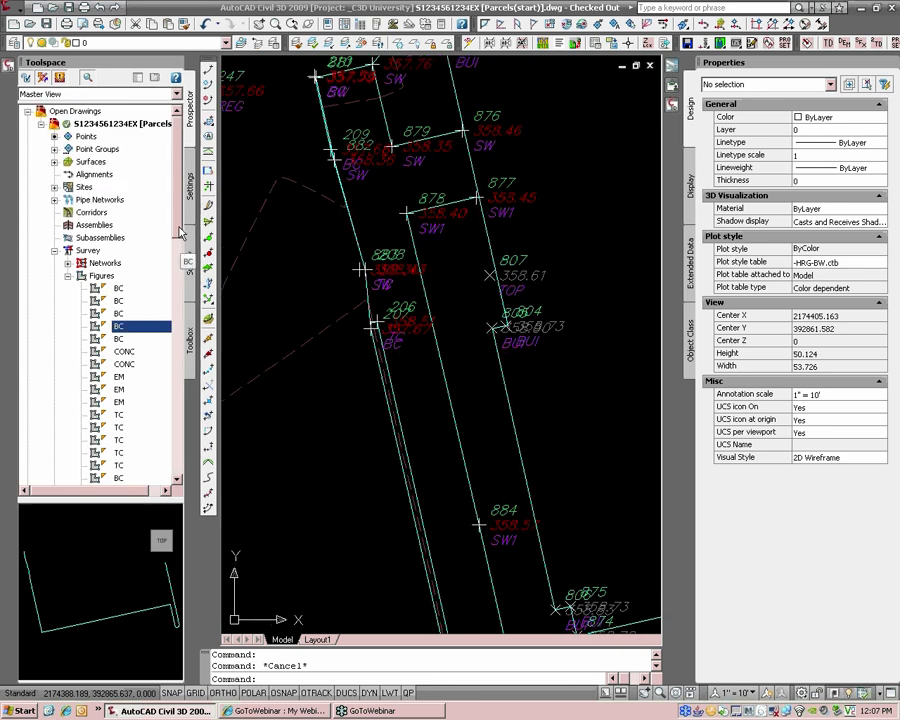
Step: Expand Survey in Prospector to show the six networks and the Figures list (BRUSH, BUI, CONC, EM, SW)
click(55, 251)
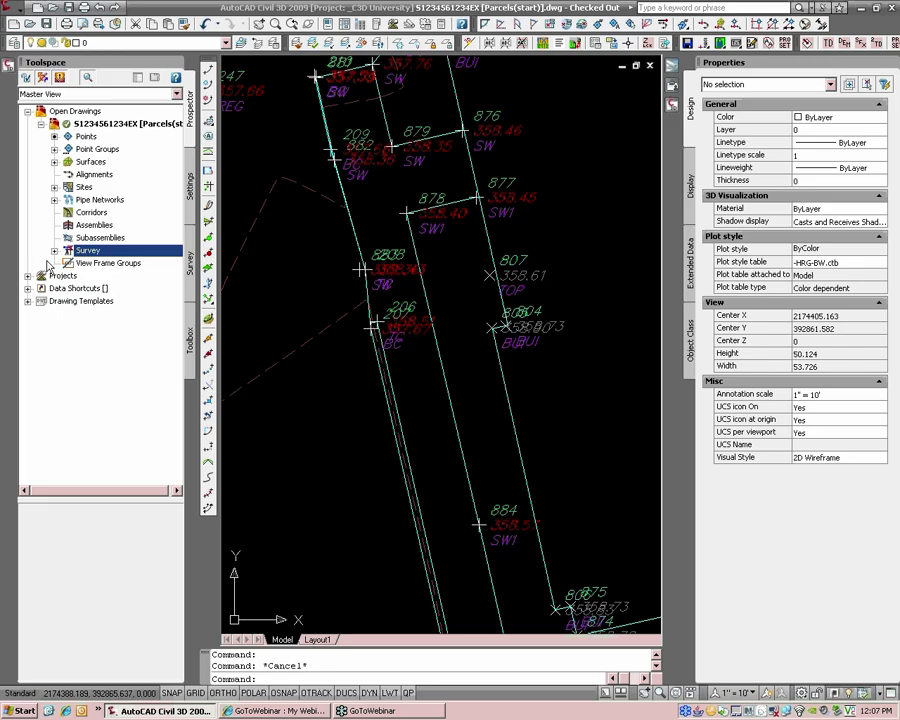
click(55, 250)
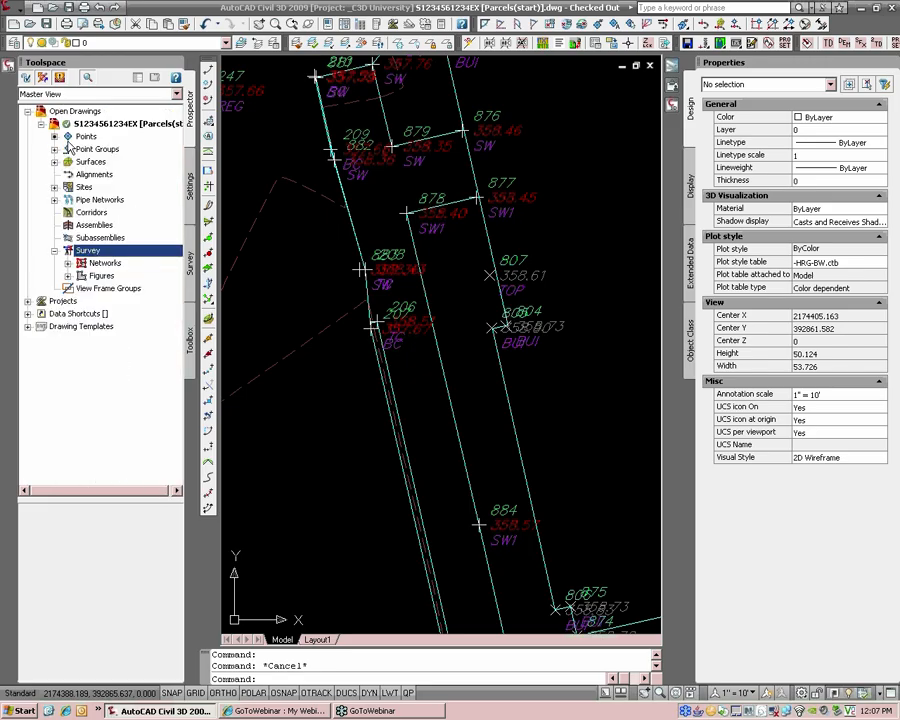
double_click(86, 263)
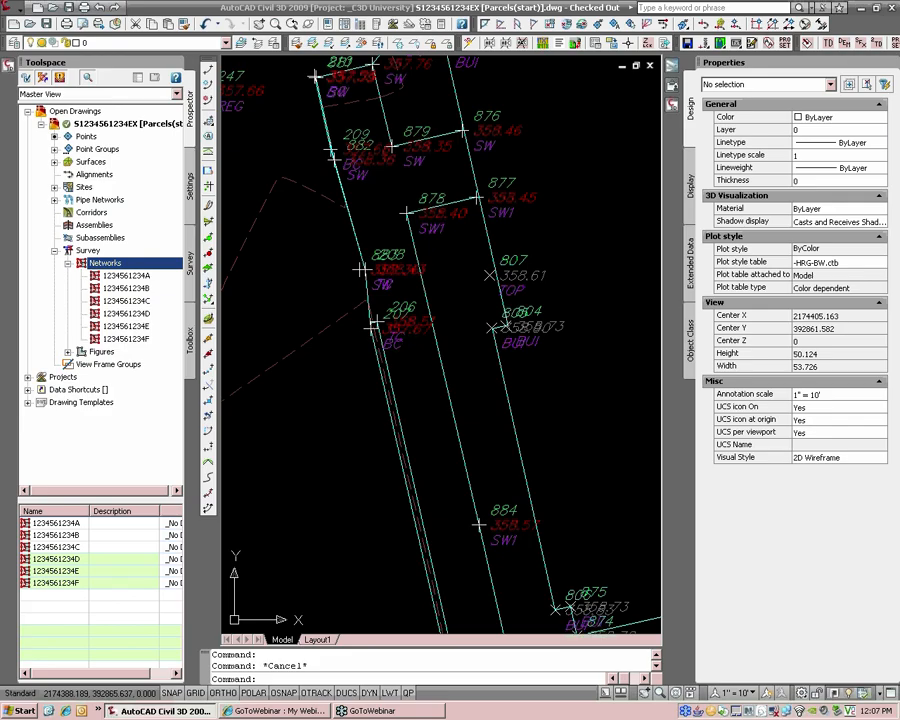
click(68, 352)
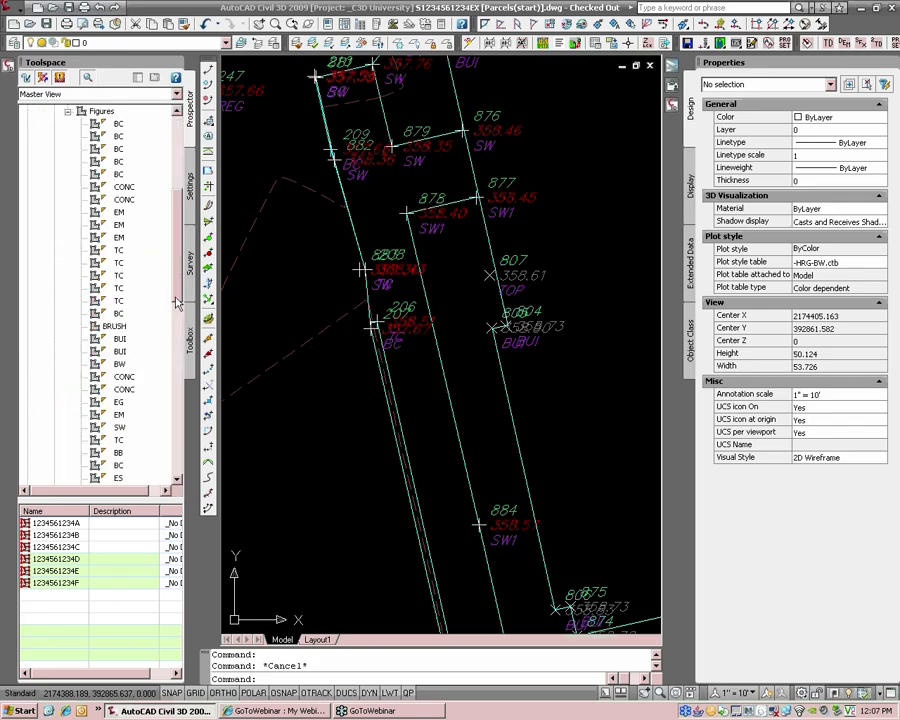
scroll(178, 285, up, 2)
drag(176, 279, 175, 266)
click(68, 212)
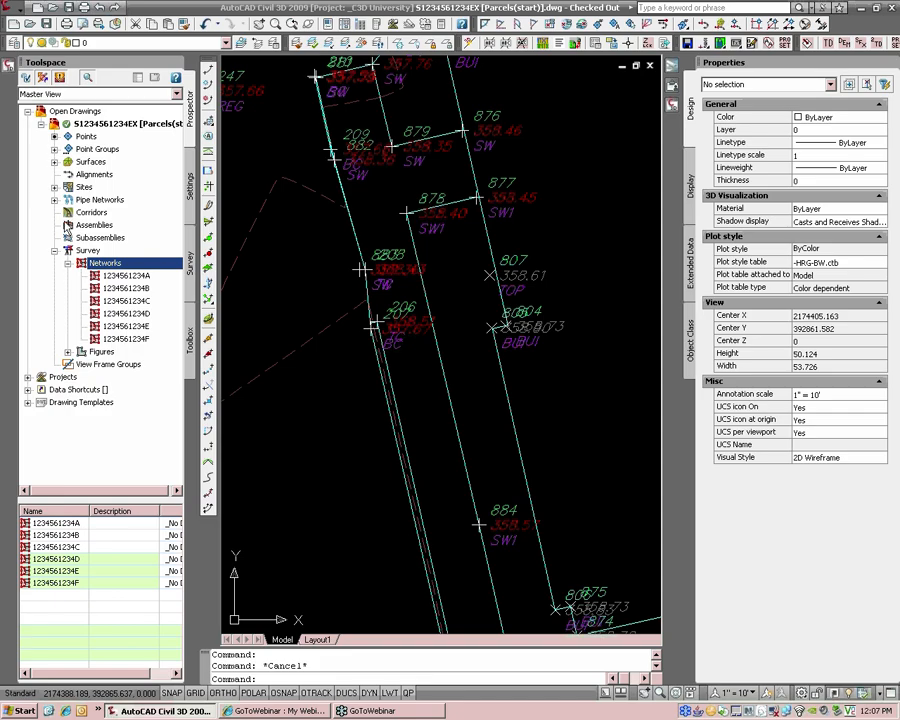
click(68, 263)
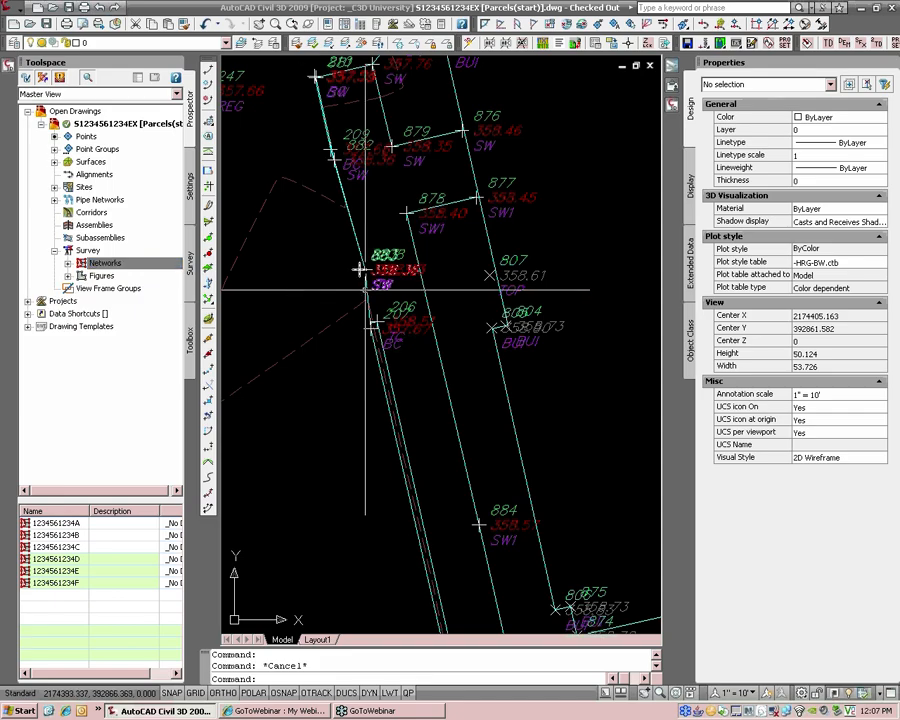
click(68, 275)
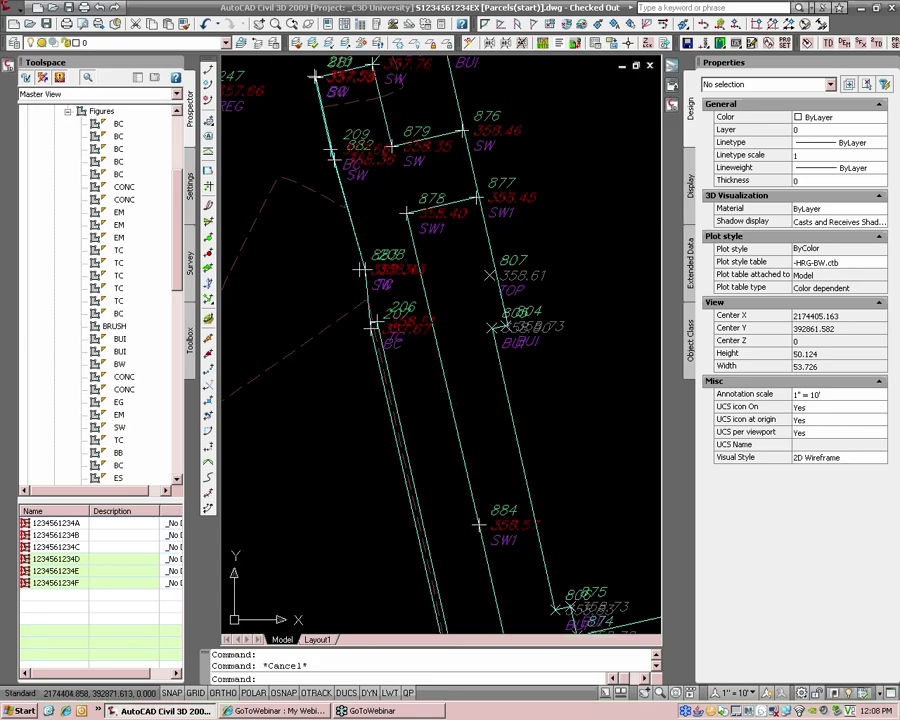
Step: Rotate point 878's label to 61.8741 degrees so it runs along the sidewalk line
click(442, 236)
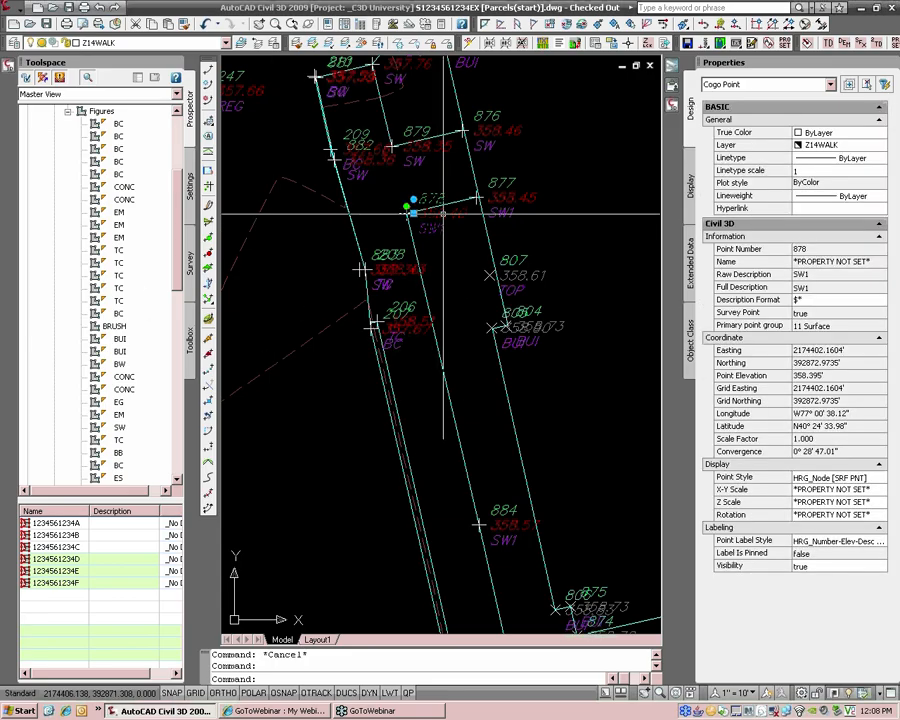
scroll(405, 208, up, 3)
scroll(398, 207, up, 5)
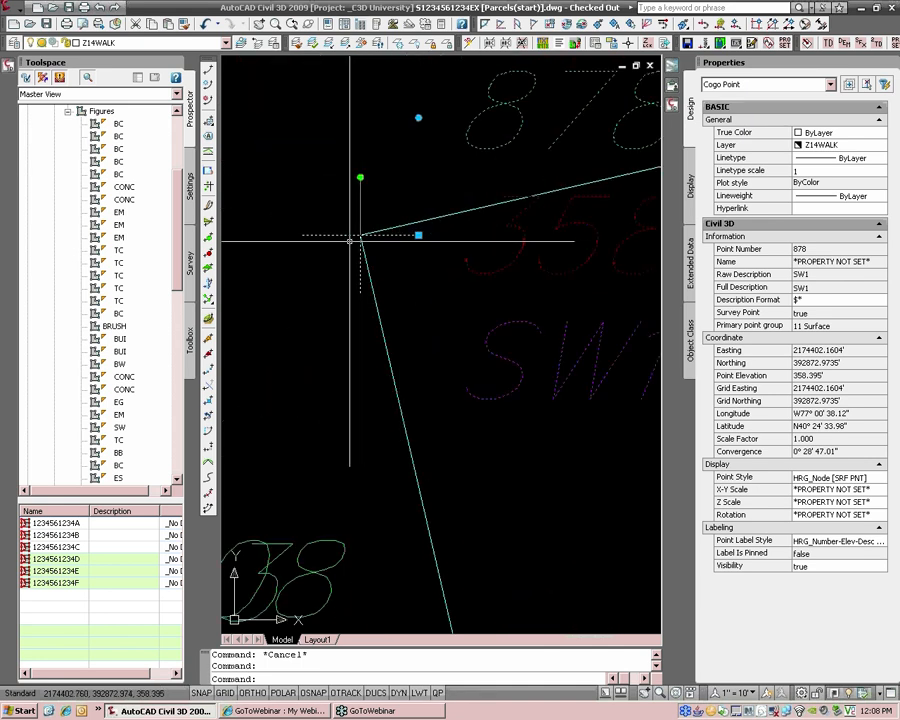
scroll(361, 233, down, 4)
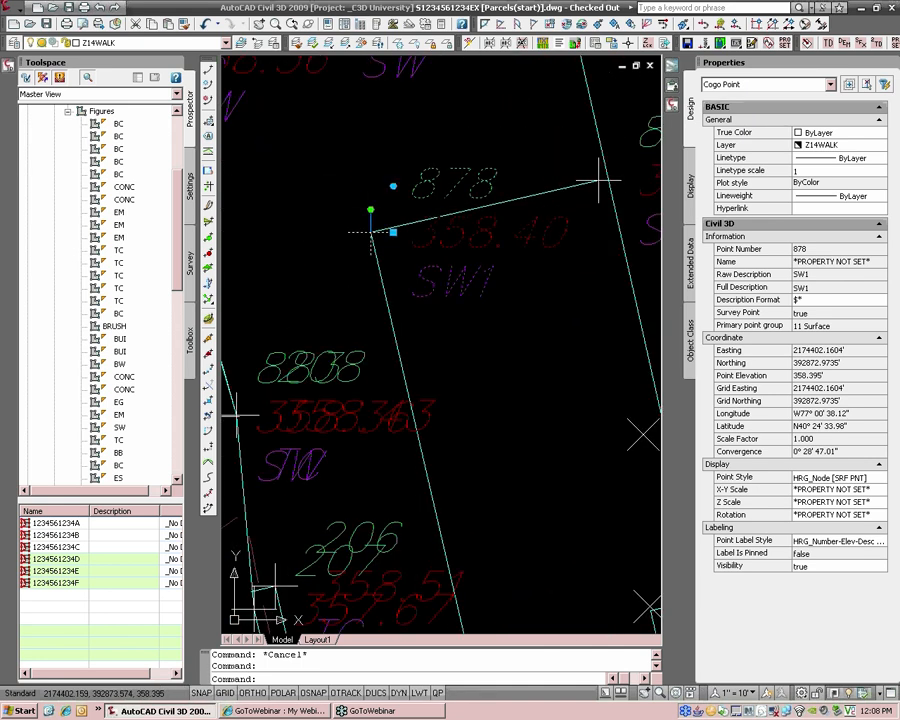
click(371, 211)
click(366, 228)
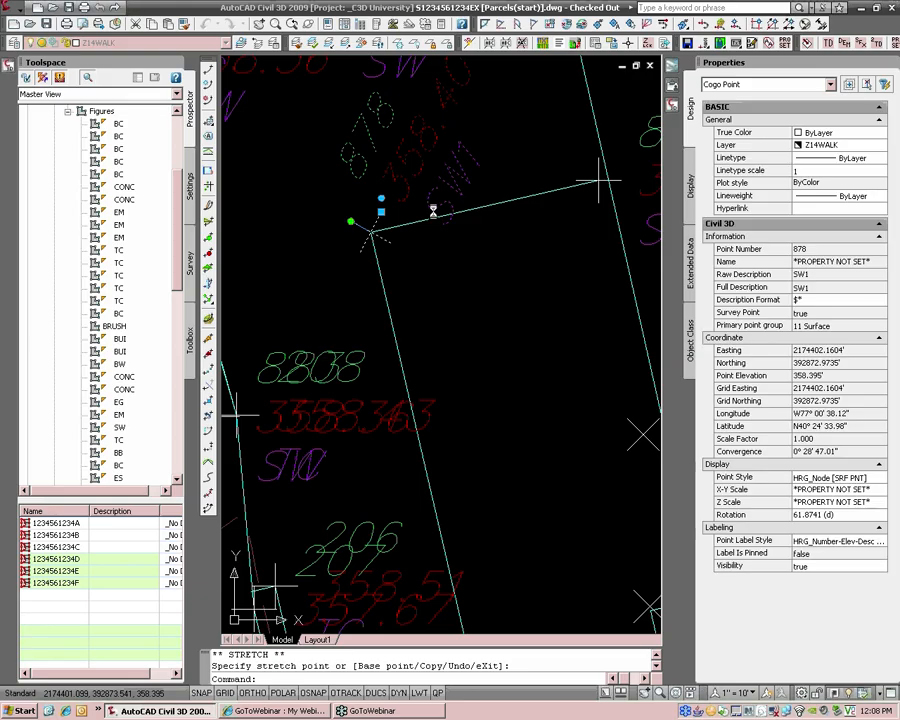
scroll(385, 217, down, 3)
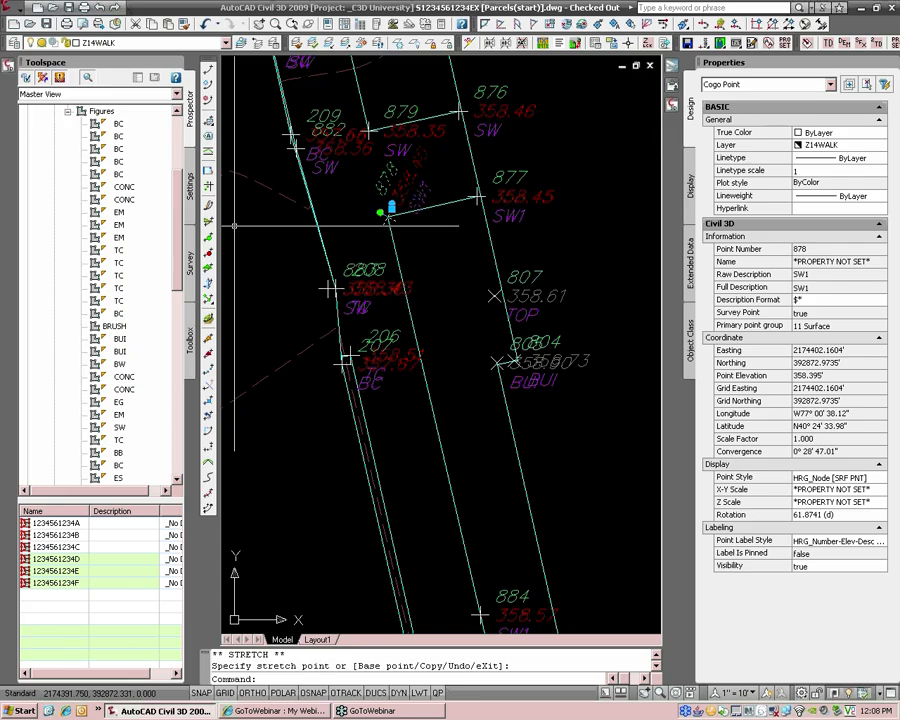
key(Escape)
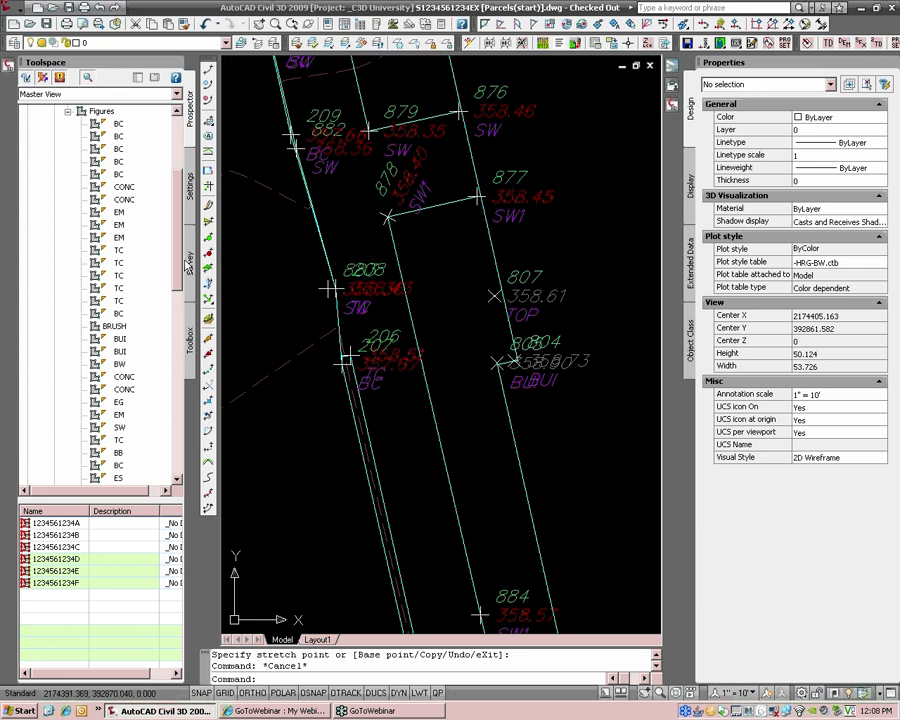
Step: Check out the _C3D University project's Survey Database
drag(181, 261, 180, 210)
click(55, 251)
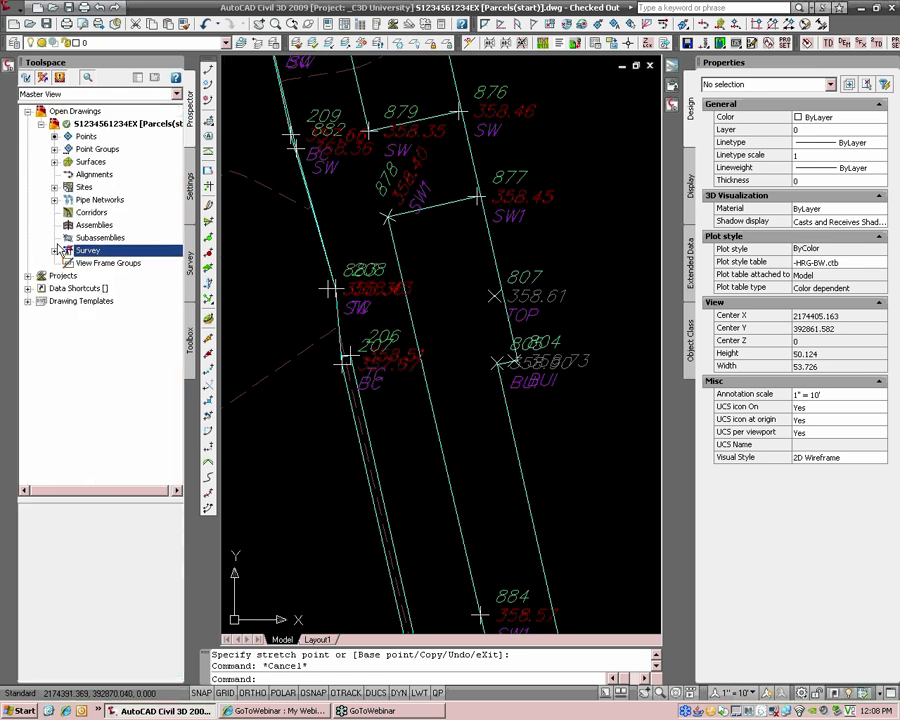
click(28, 275)
click(41, 288)
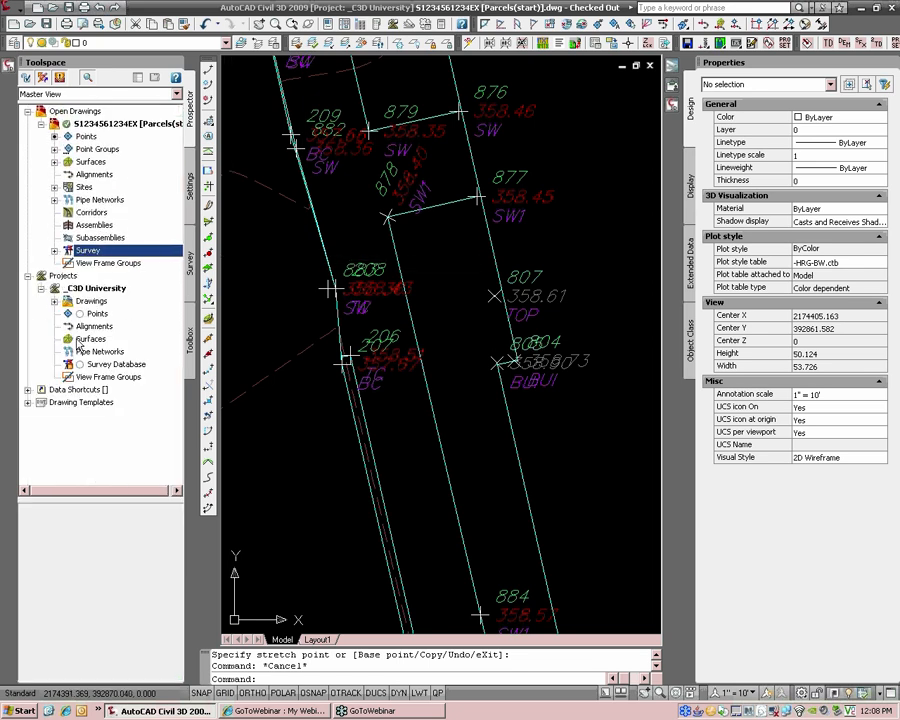
click(100, 364)
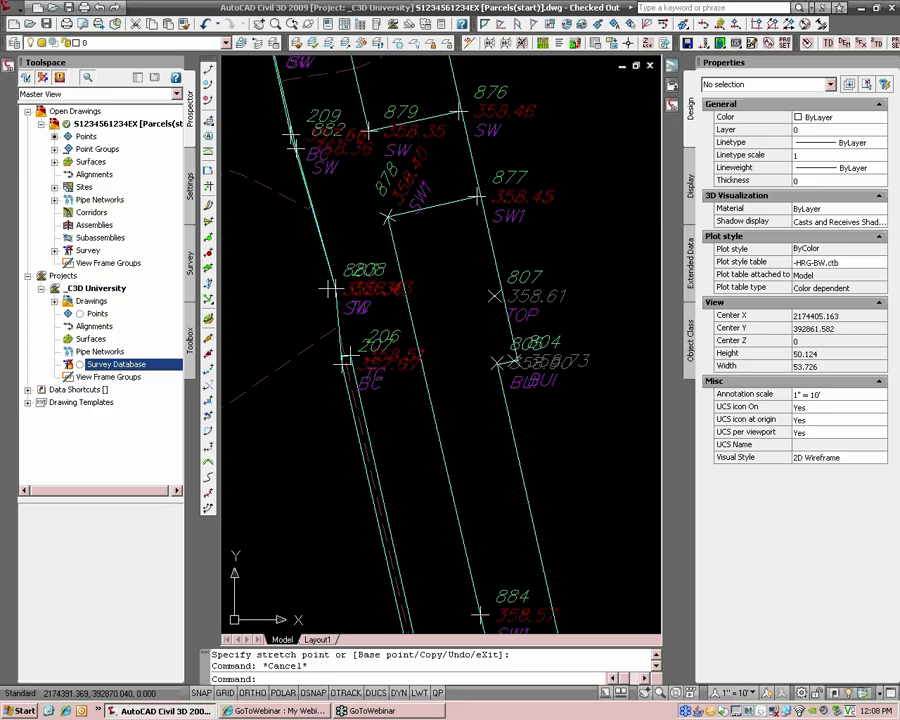
right_click(108, 366)
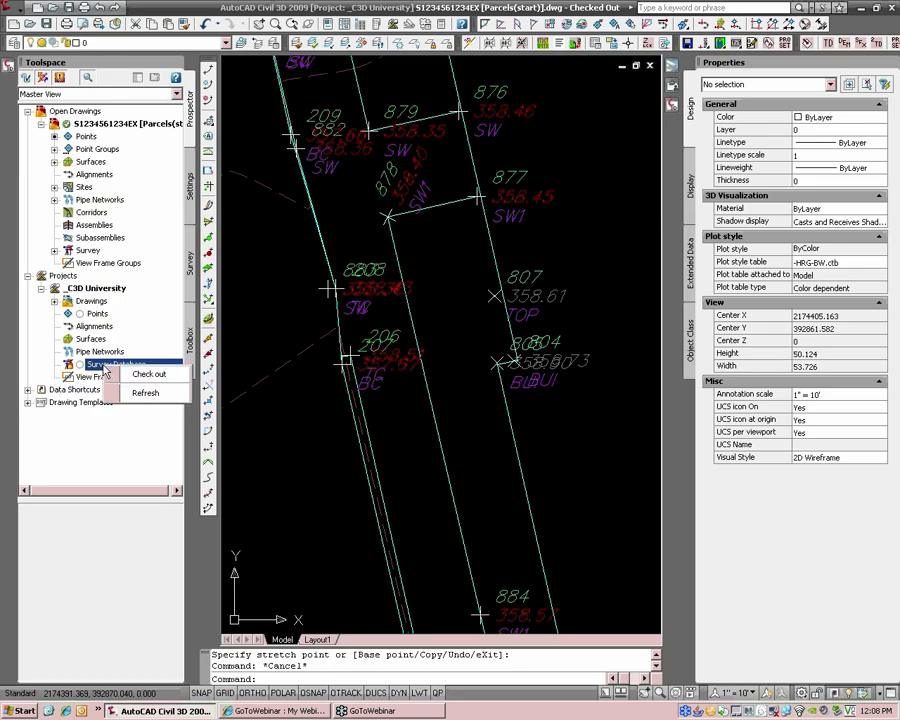
click(134, 372)
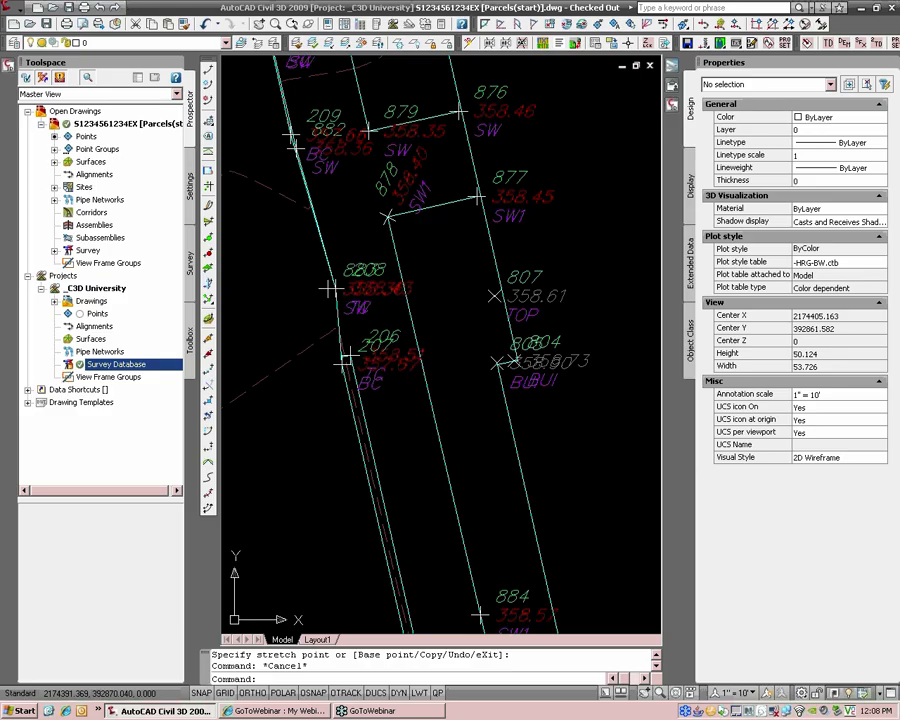
Step: Open the _C3D University survey database and list its figures and points
click(191, 262)
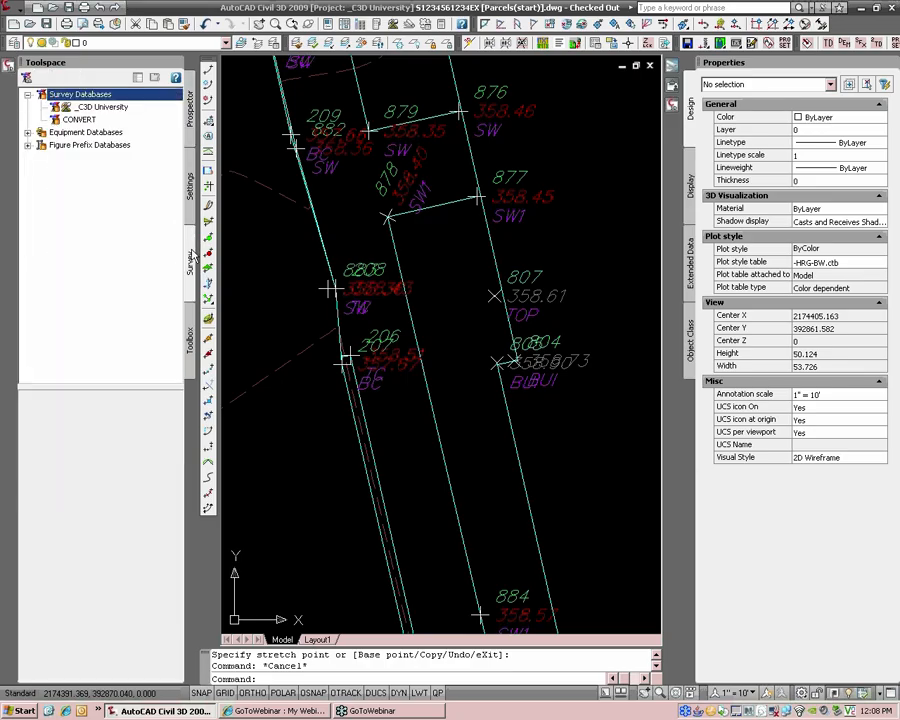
right_click(100, 107)
click(176, 120)
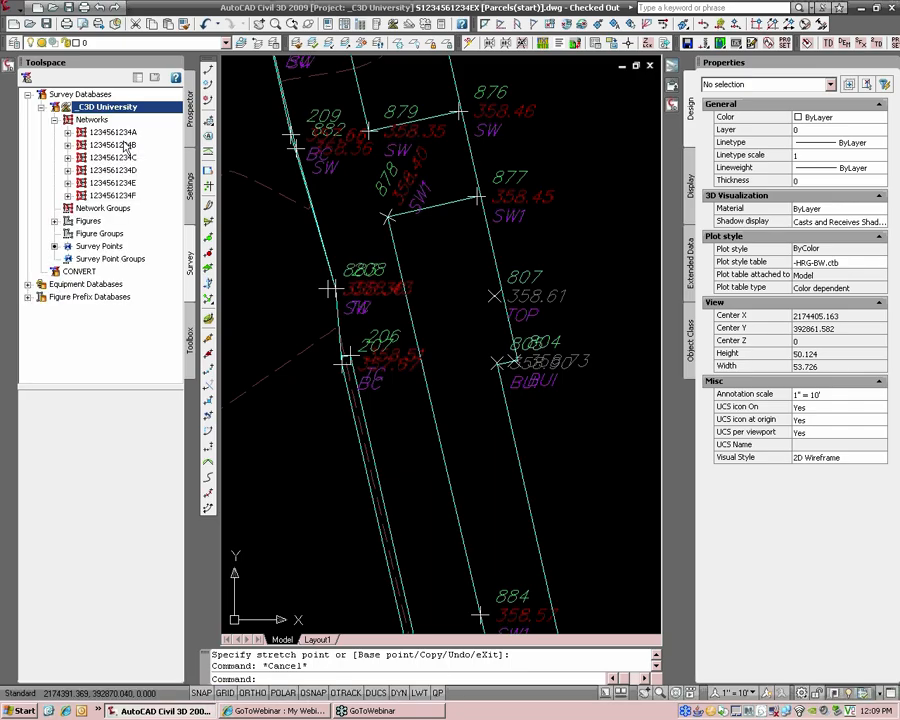
click(92, 222)
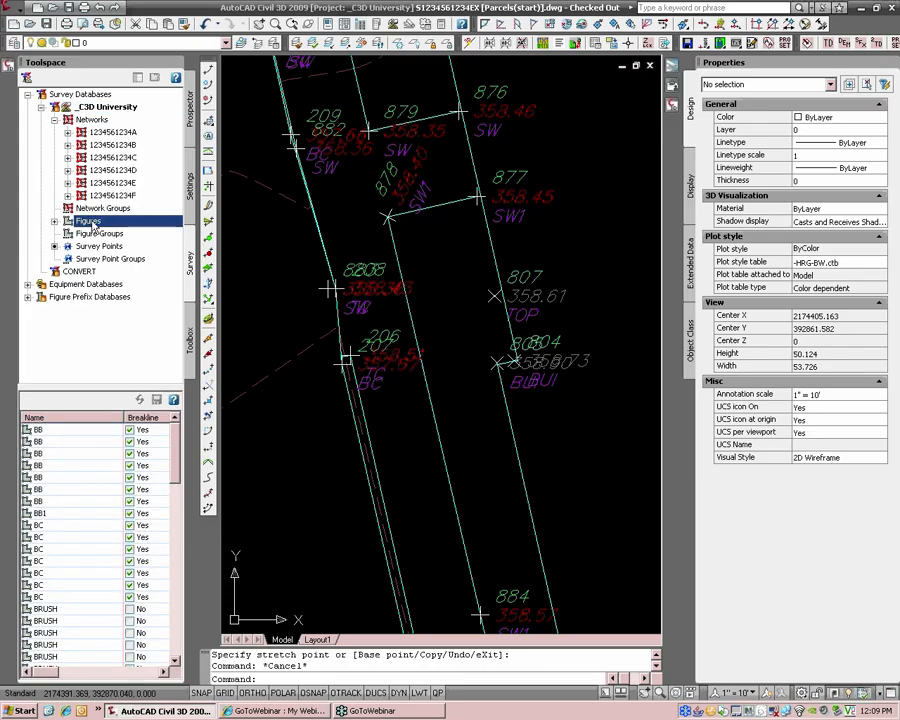
click(108, 247)
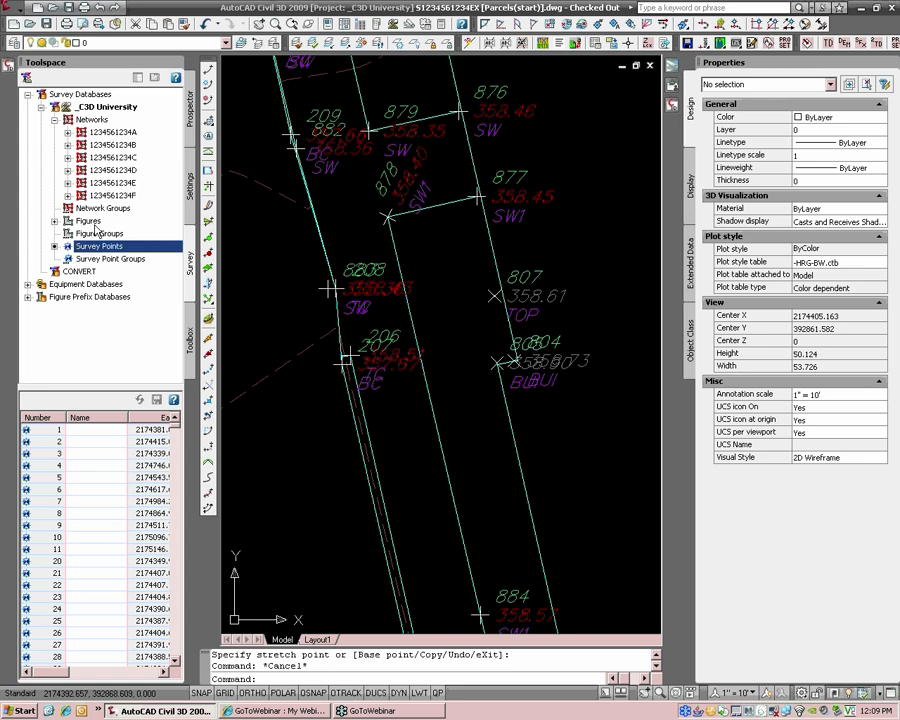
click(90, 222)
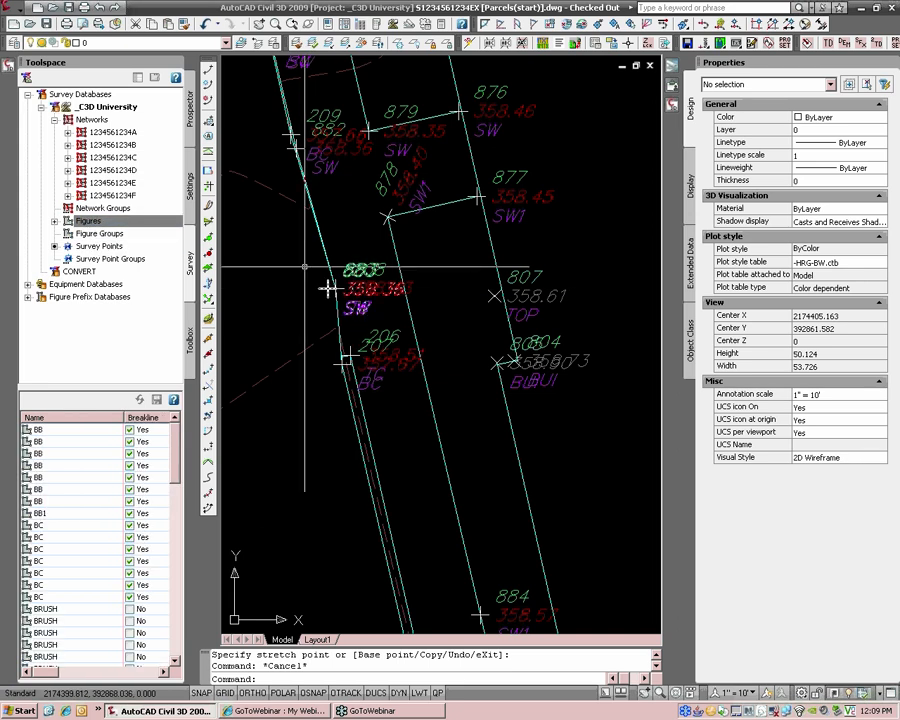
Step: Back in the Prospector tab, select and inspect the cyan BC survey figure
click(190, 108)
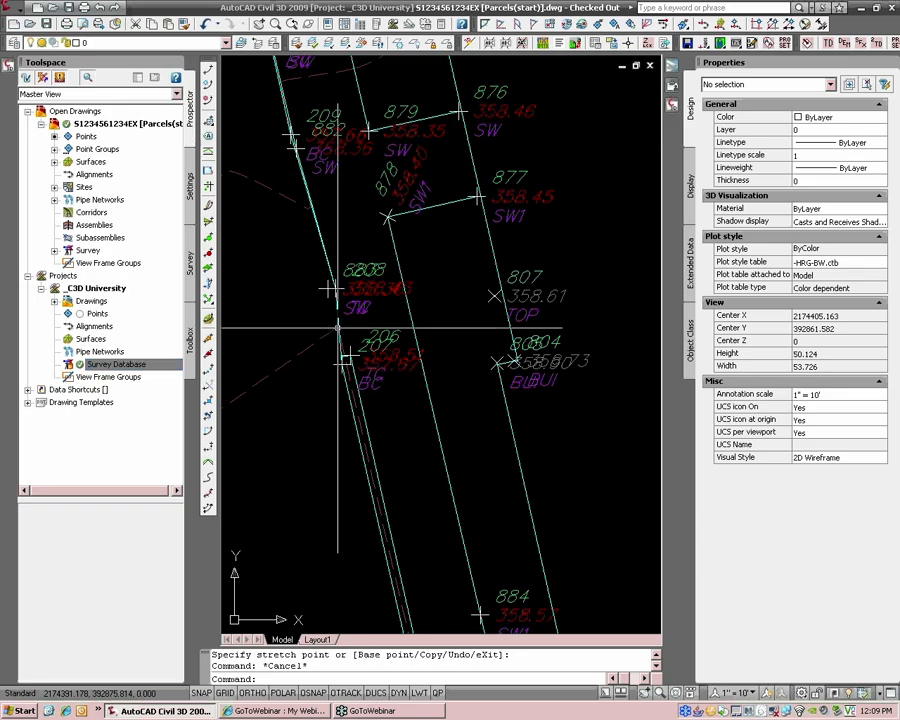
scroll(338, 325, down, 1)
scroll(338, 320, up, 2)
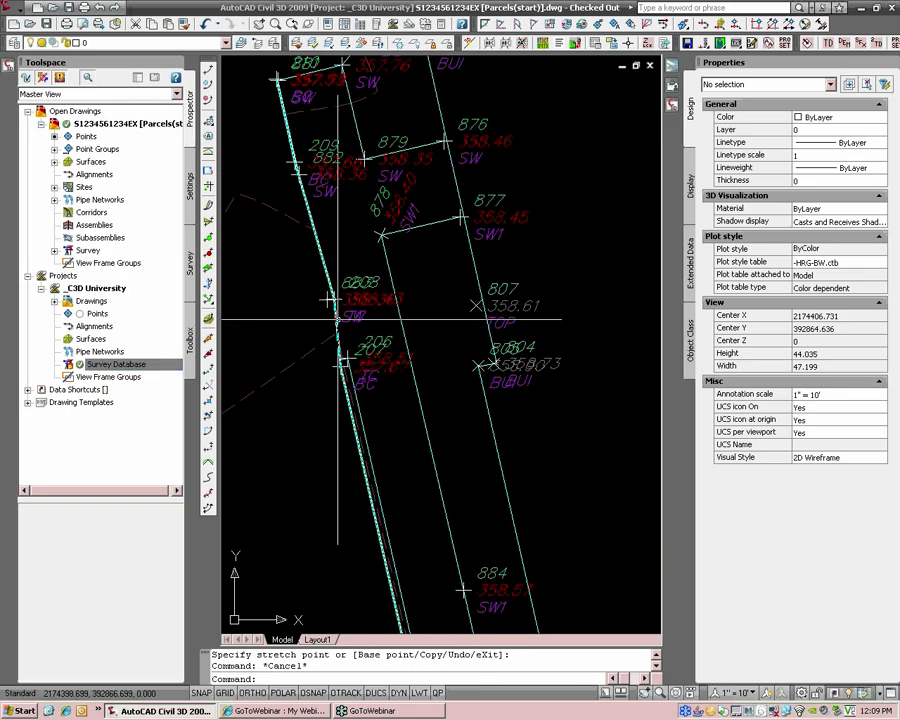
click(336, 320)
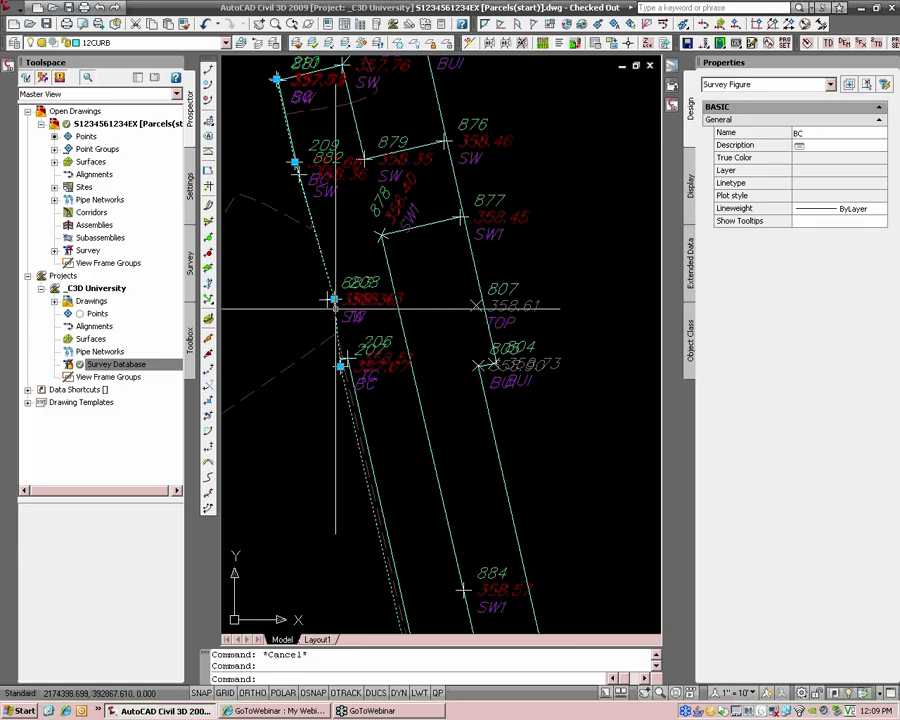
scroll(338, 312, up, 2)
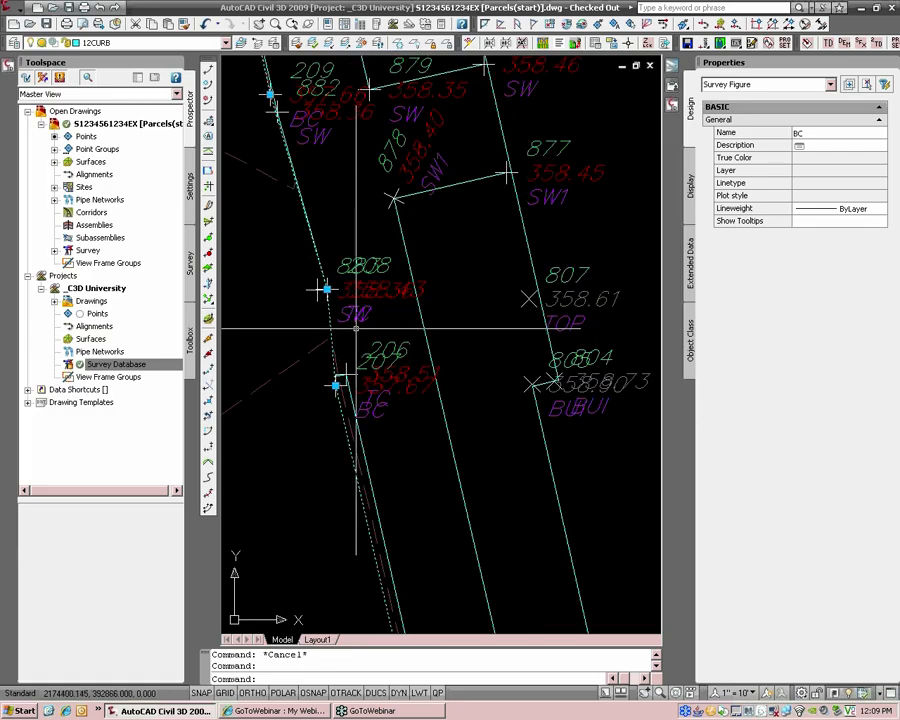
key(Escape)
Step: Select point 883, start moving its label, then cancel the move
click(318, 273)
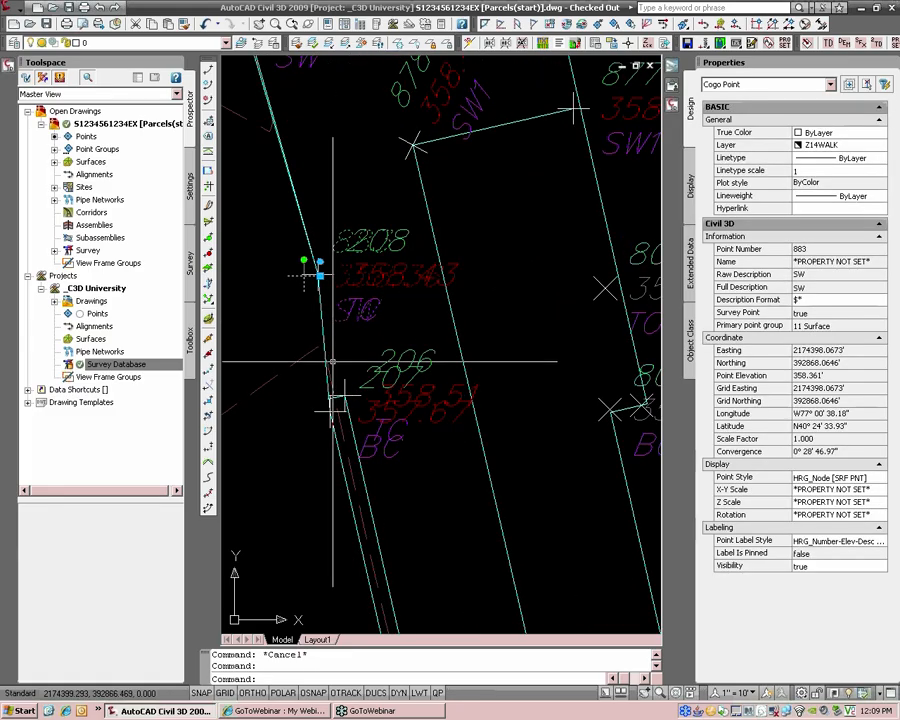
click(319, 275)
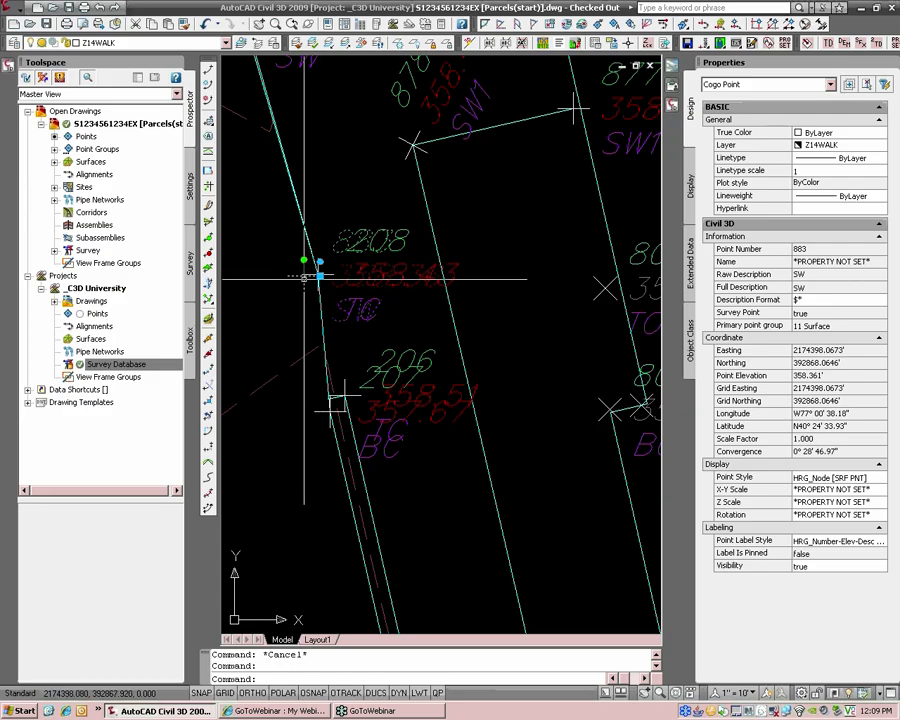
scroll(310, 290, down, 2)
key(Escape)
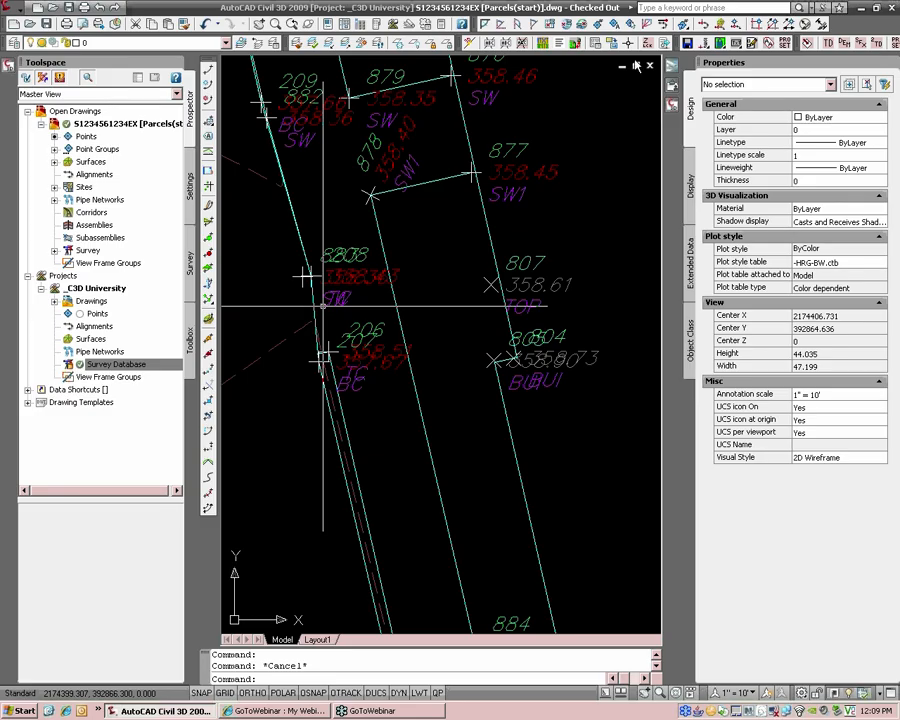
Step: Turn off 'Replace Z value with current elevation' in the Drafting options and confirm with OK
click(570, 277)
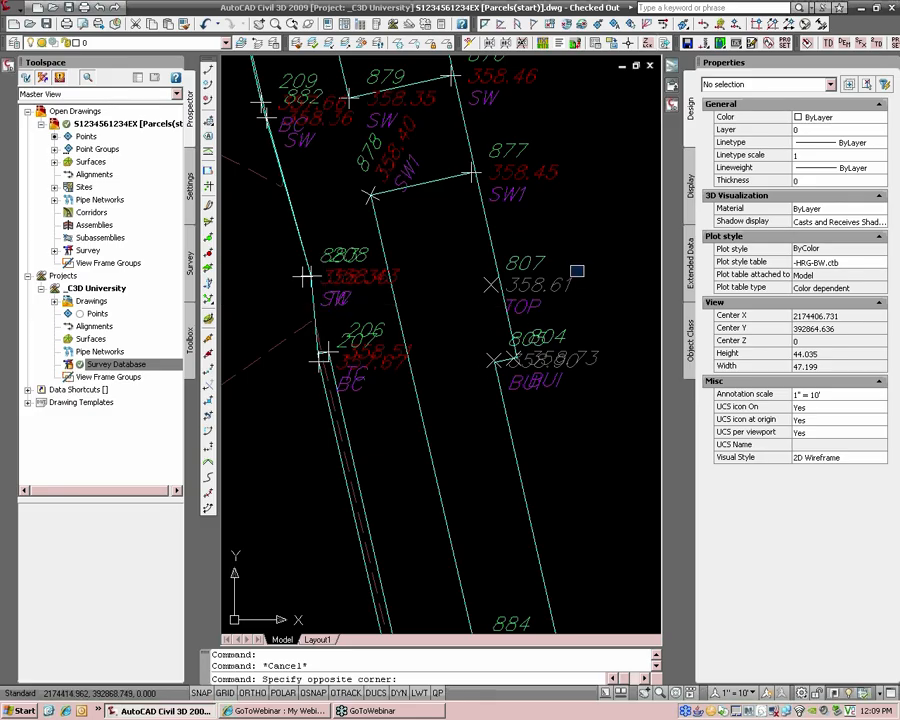
click(583, 265)
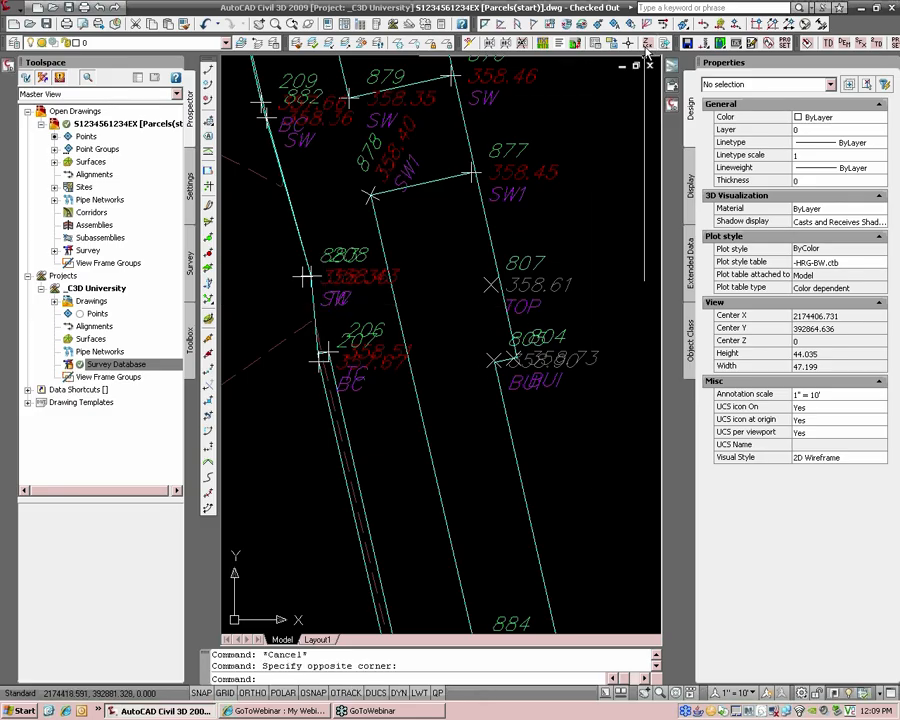
right_click(554, 679)
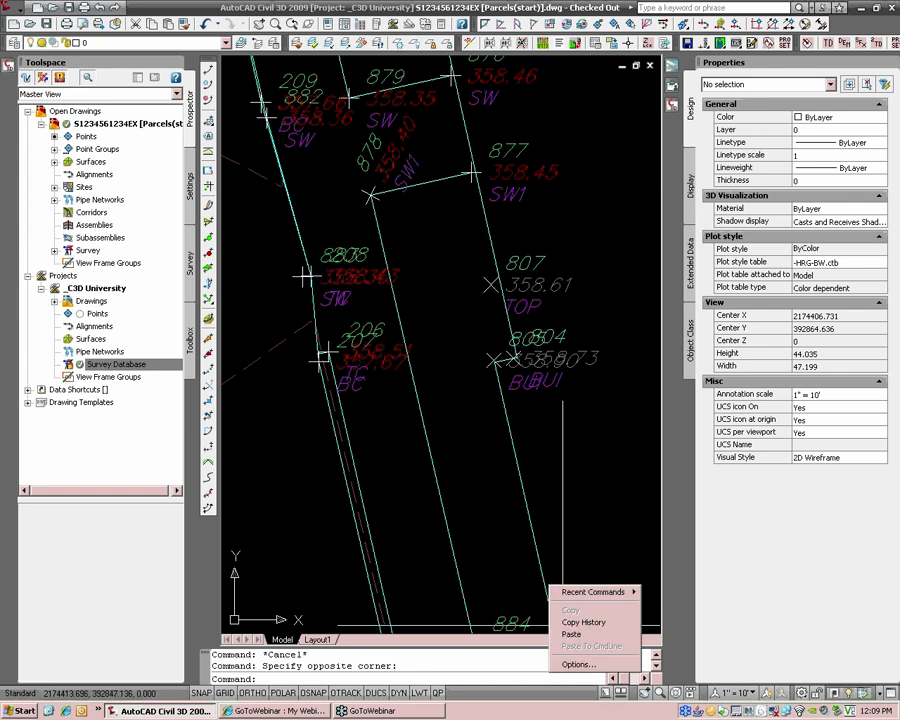
click(565, 665)
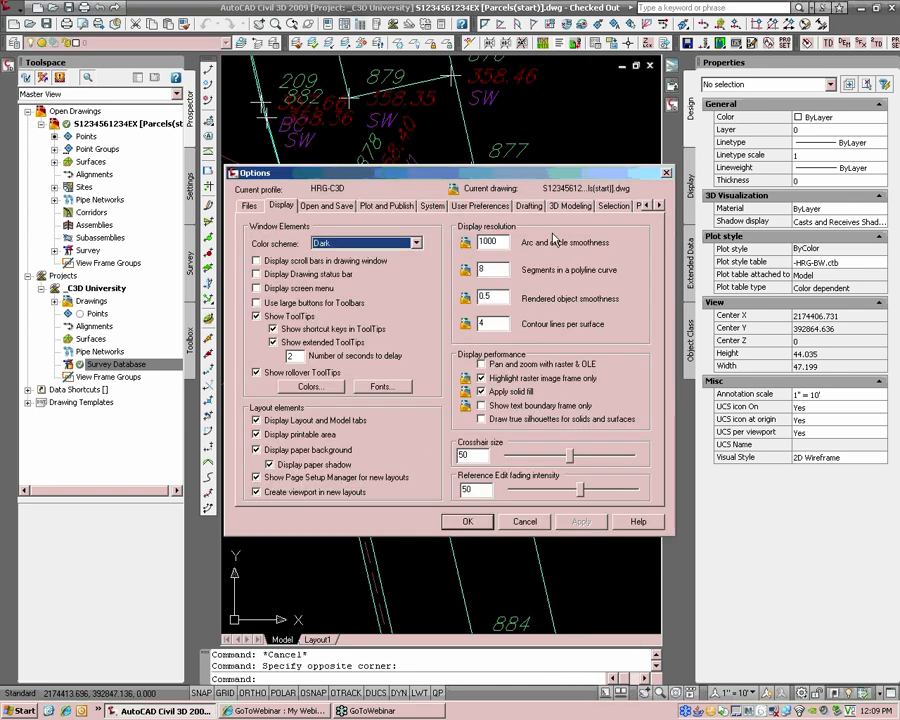
click(612, 206)
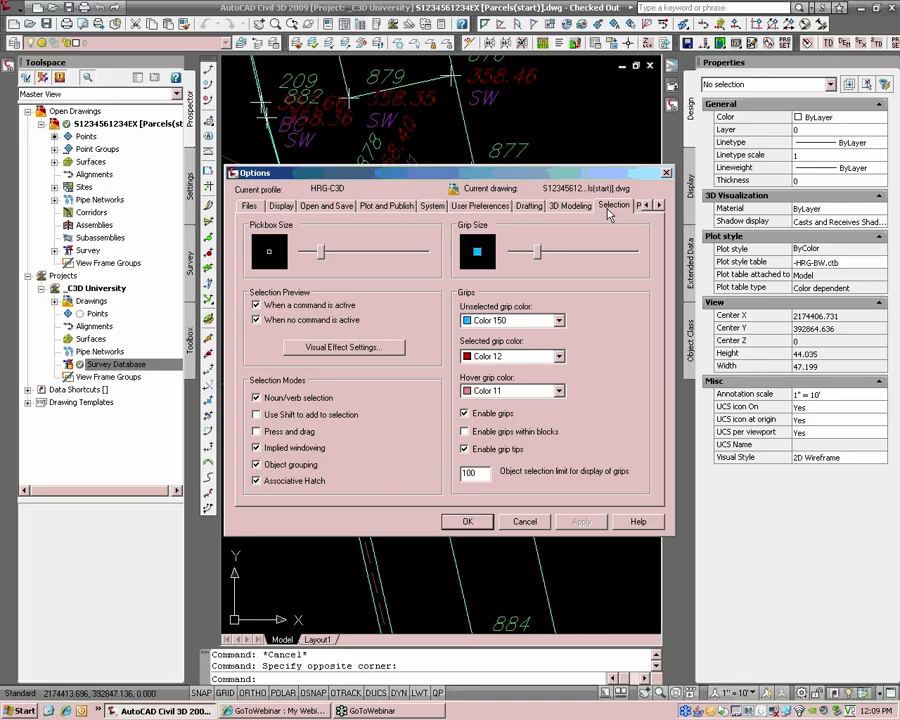
click(531, 206)
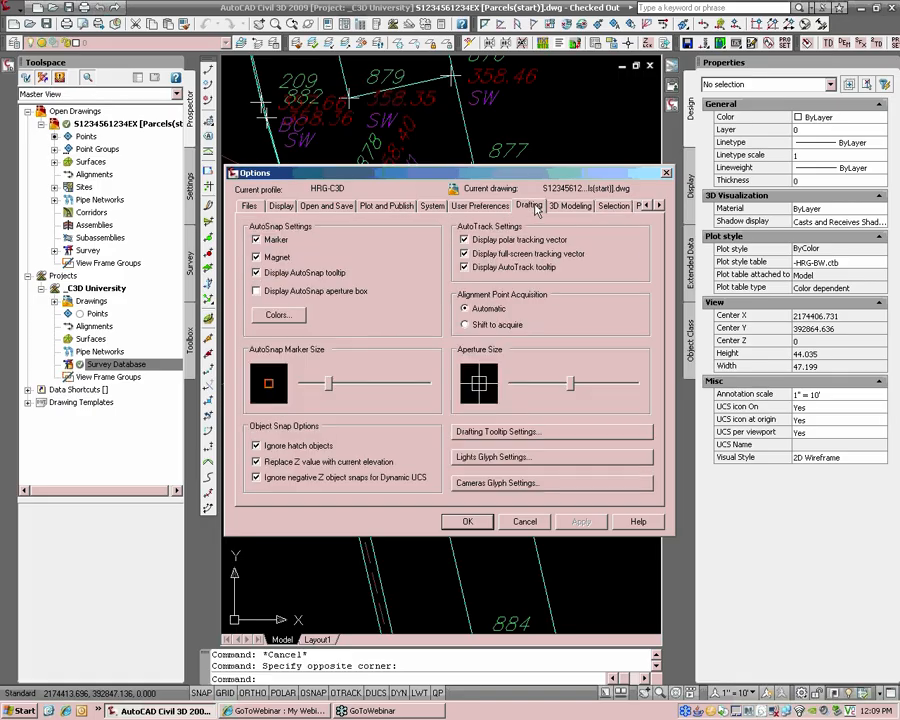
click(295, 463)
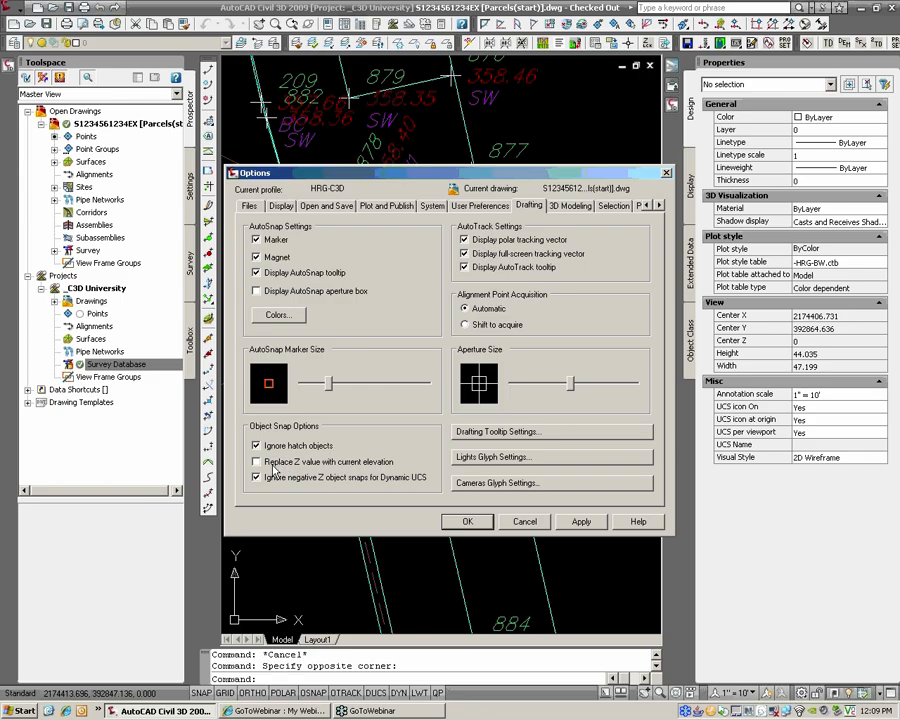
click(463, 520)
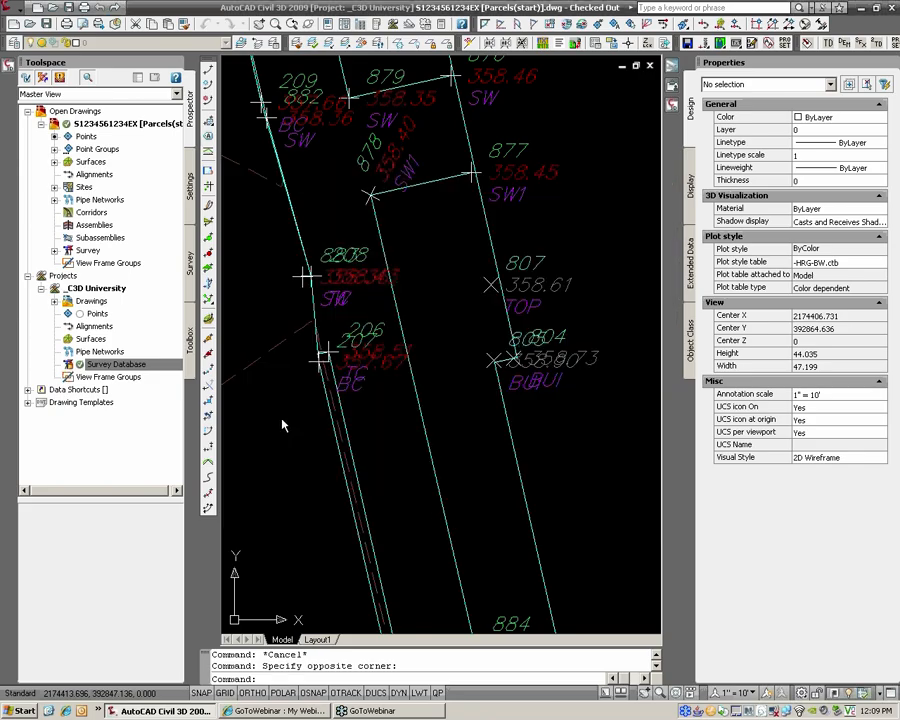
Step: Stretch the BC figure's vertex onto point 883's node using the NOD snap
click(314, 300)
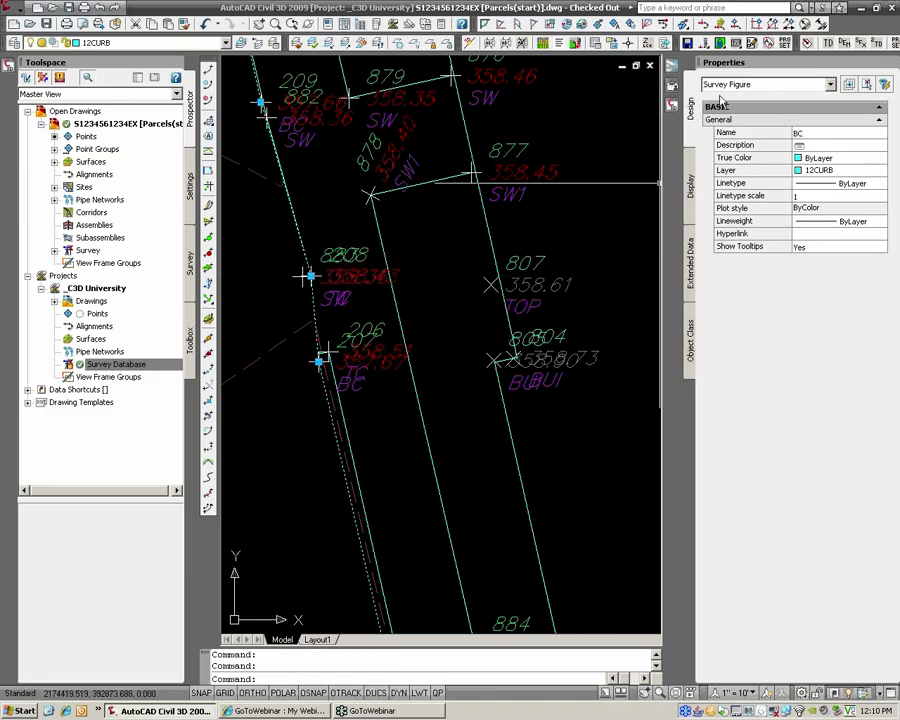
click(311, 276)
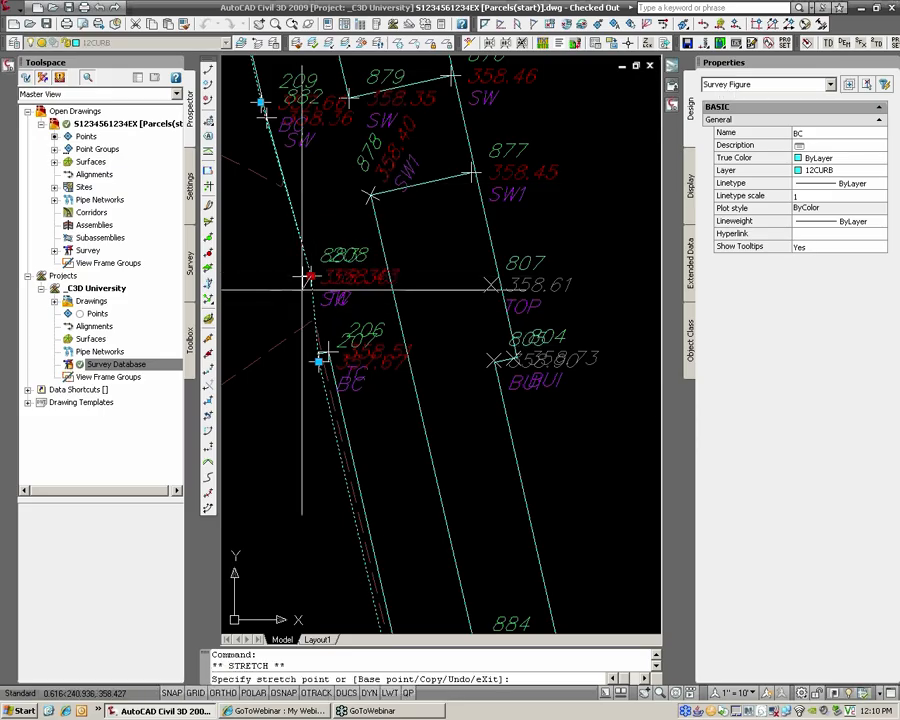
text(nod)
key(Return)
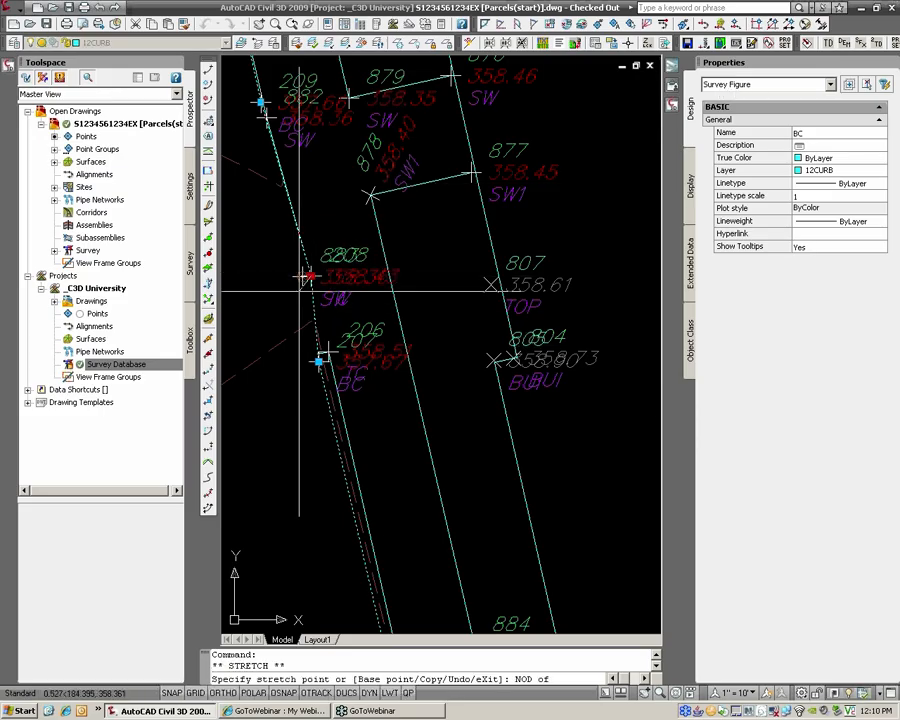
click(304, 277)
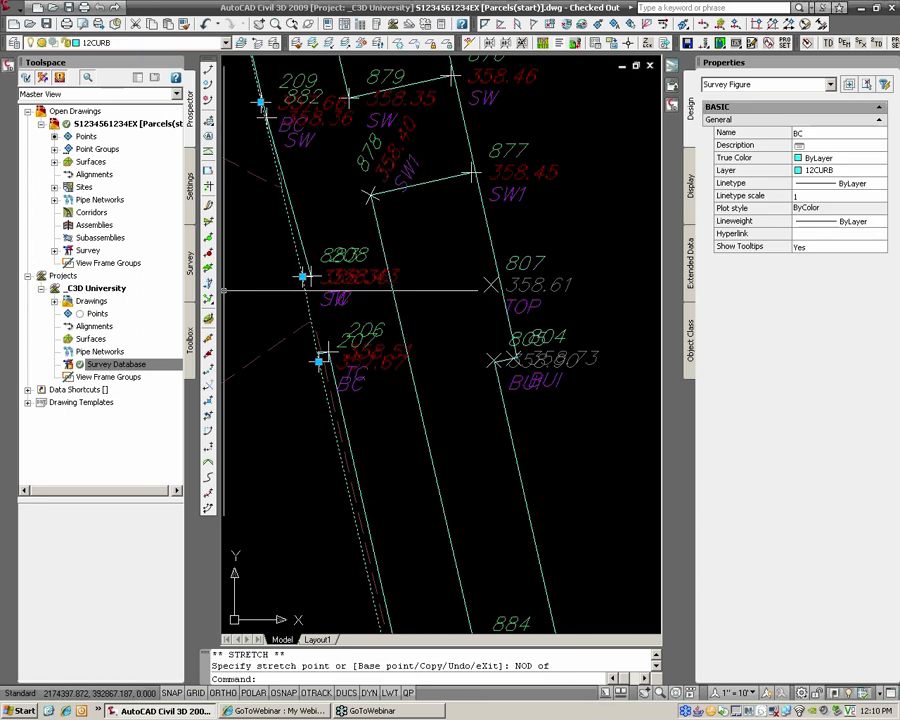
middle_drag(301, 262, 444, 341)
scroll(445, 341, down, 4)
scroll(434, 291, up, 3)
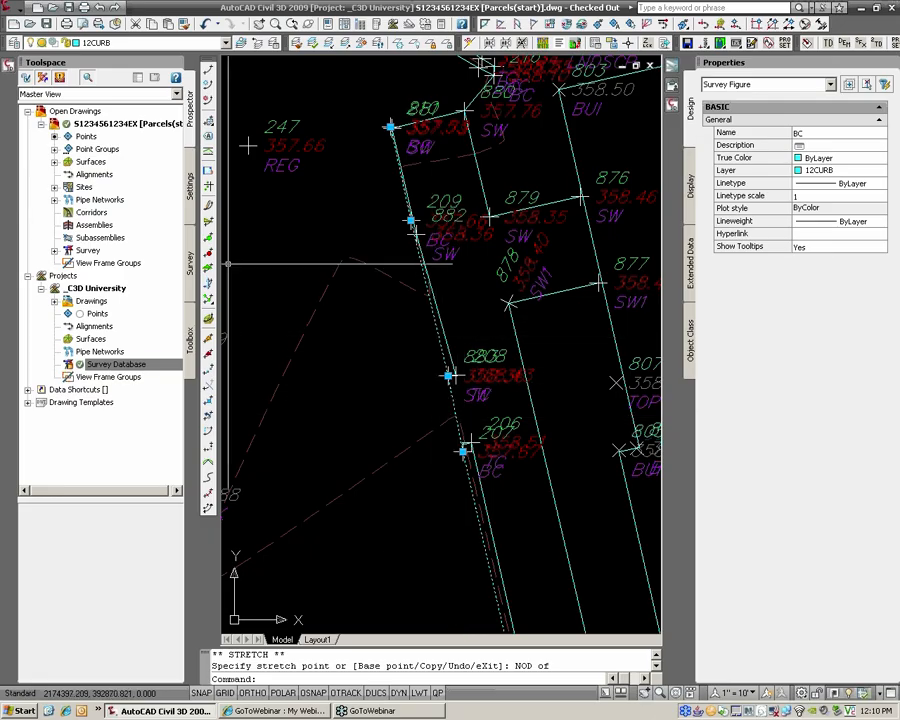
Step: Preview the BC and BRUSH figures from the Prospector Figures list, then cancel the stretch
click(54, 250)
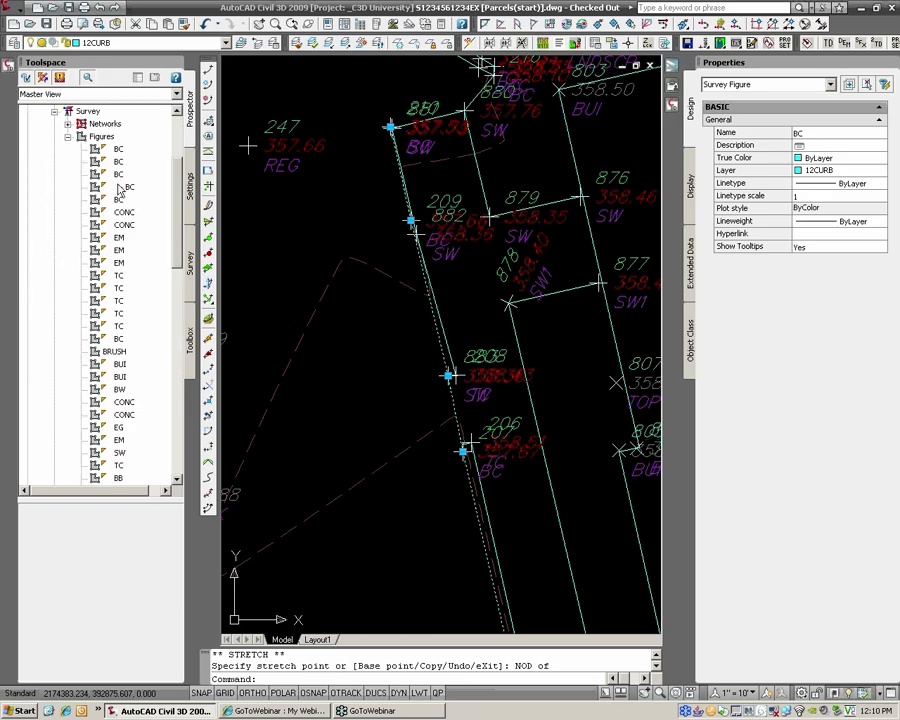
scroll(180, 134, up, 4)
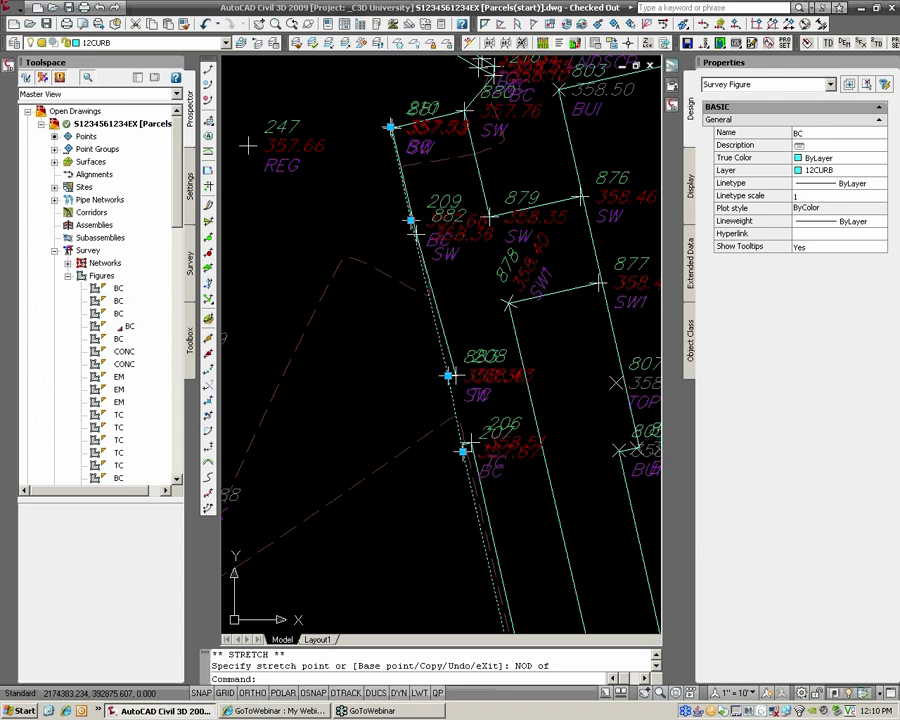
click(118, 290)
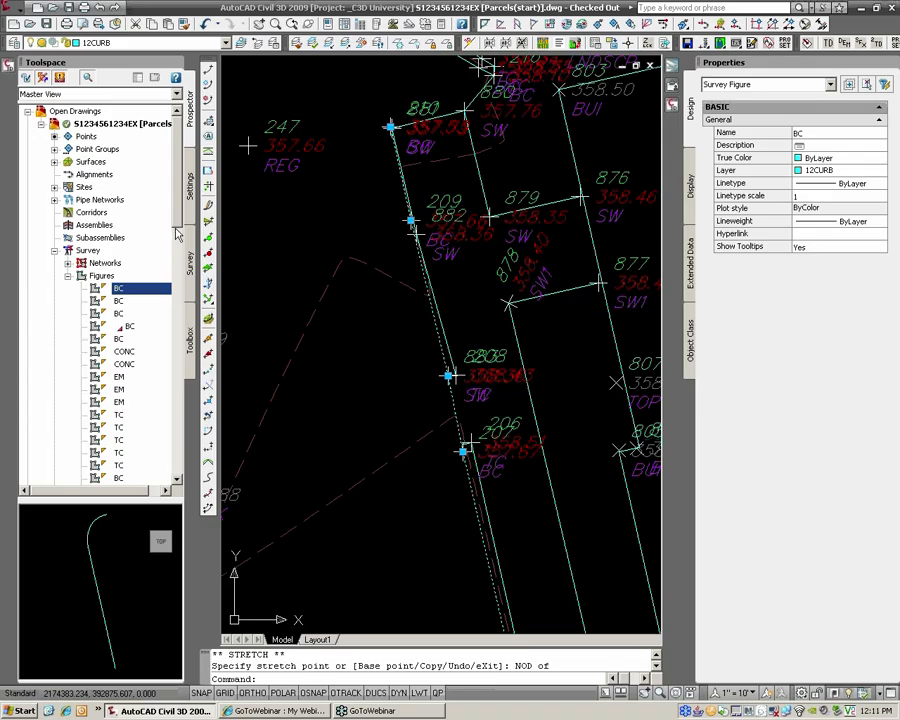
scroll(178, 230, down, 1)
scroll(178, 230, down, 6)
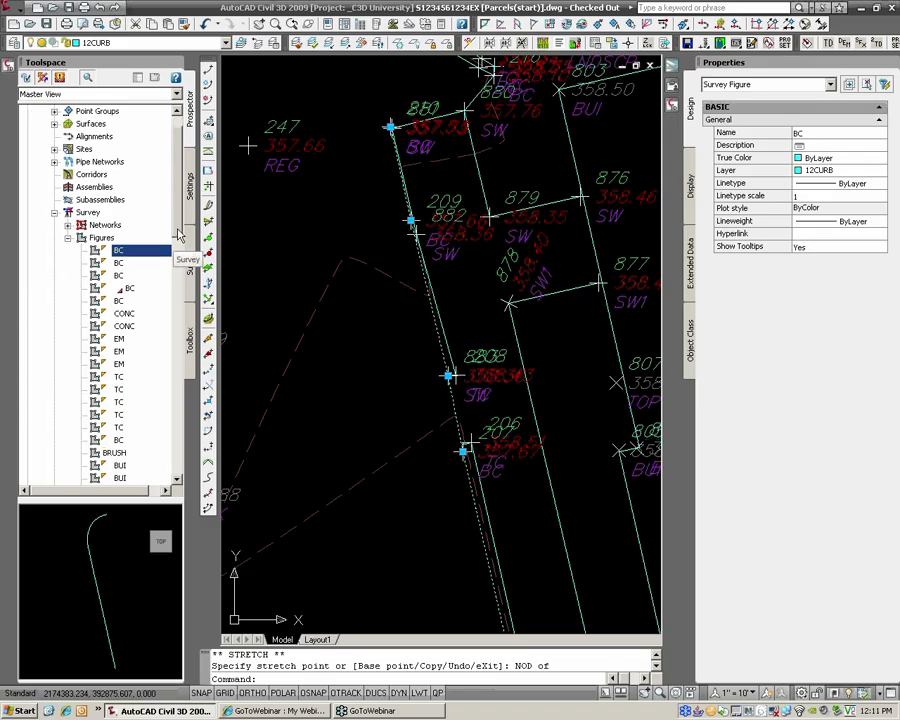
scroll(178, 250, down, 5)
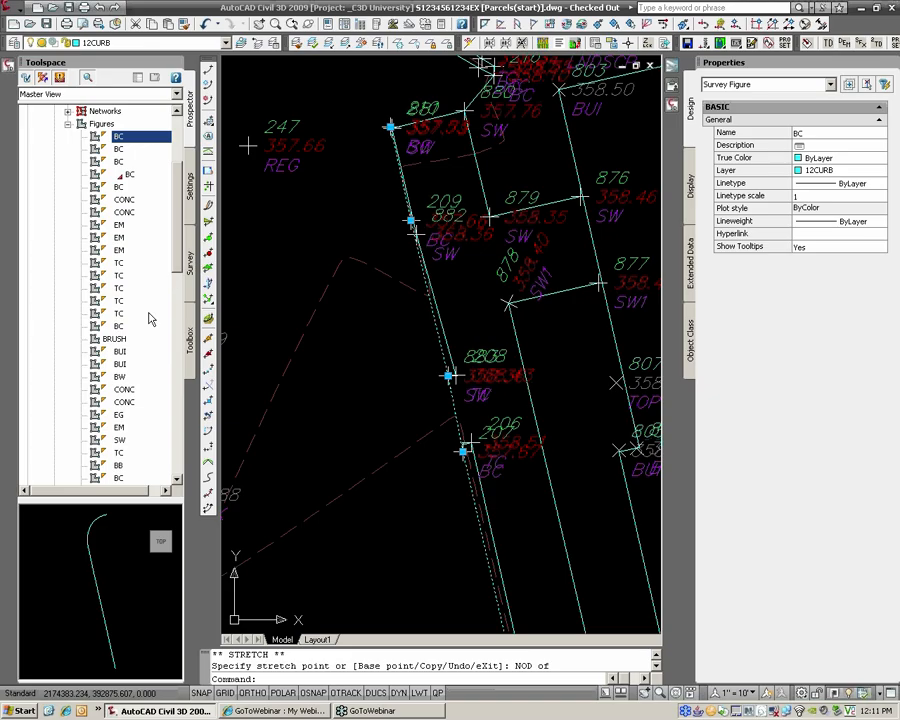
click(114, 338)
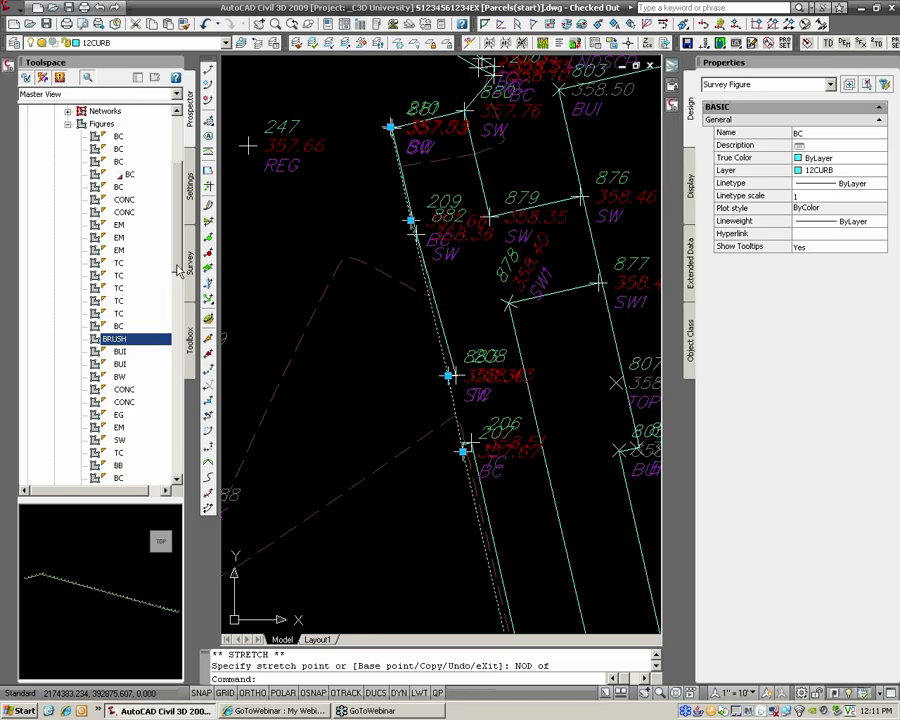
drag(175, 265, 177, 317)
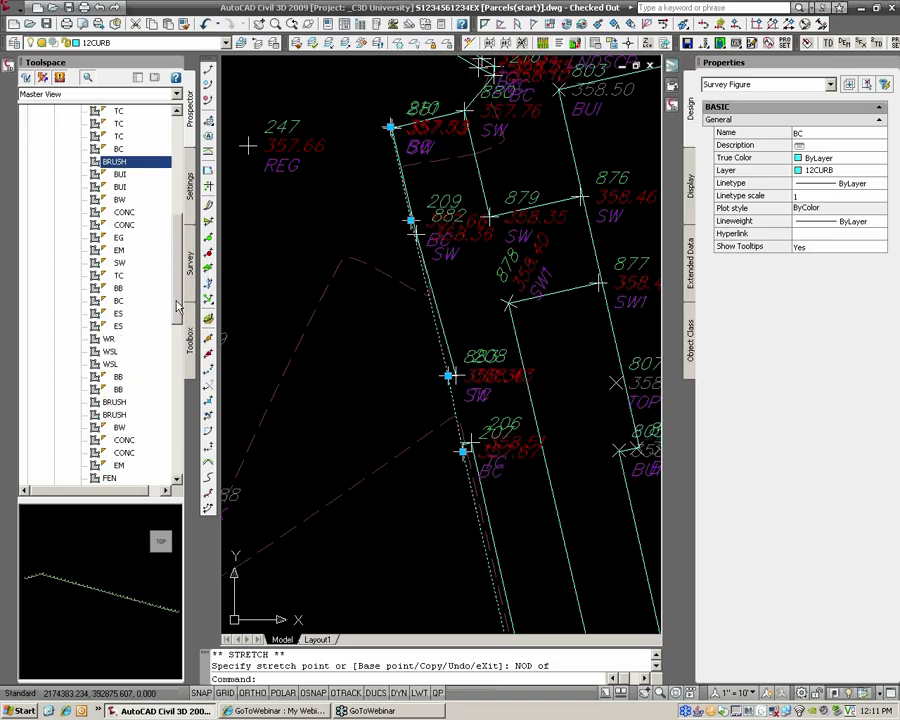
mouse_move(180, 305)
mouse_down()
mouse_move(181, 350)
mouse_move(164, 222)
mouse_up()
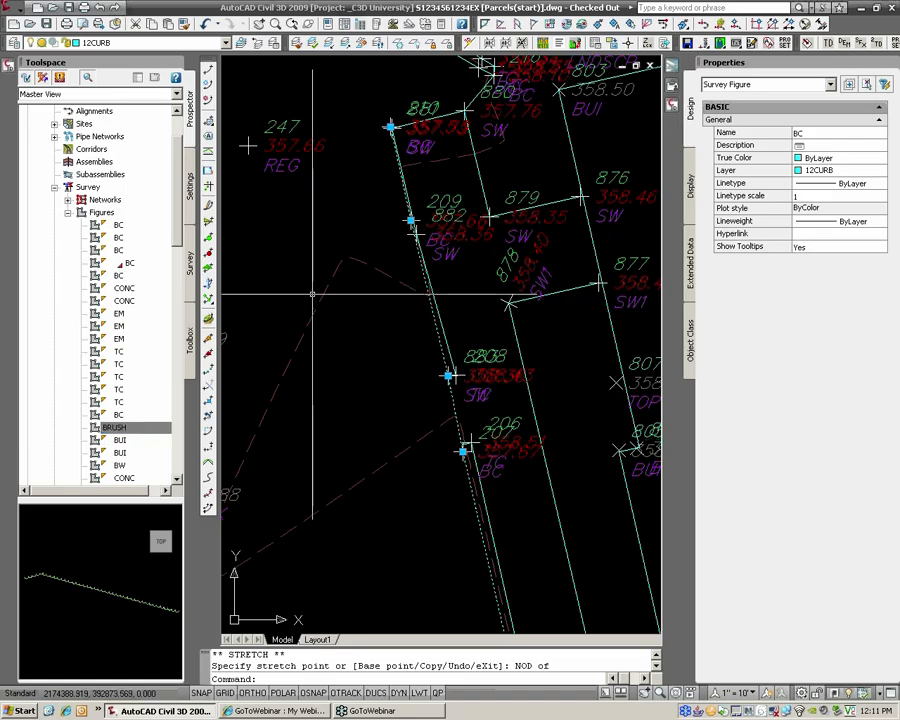
key(Escape)
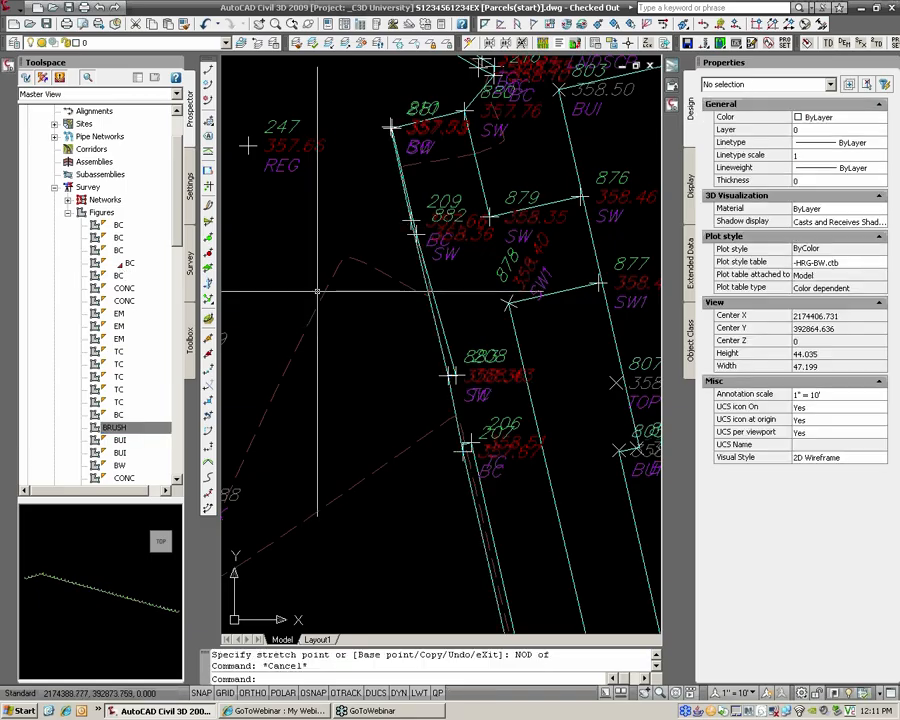
Step: Undo the grip edit and snap the BC curb figure's middle vertex onto the survey point node
key(ctrl+z)
key(ctrl+z)
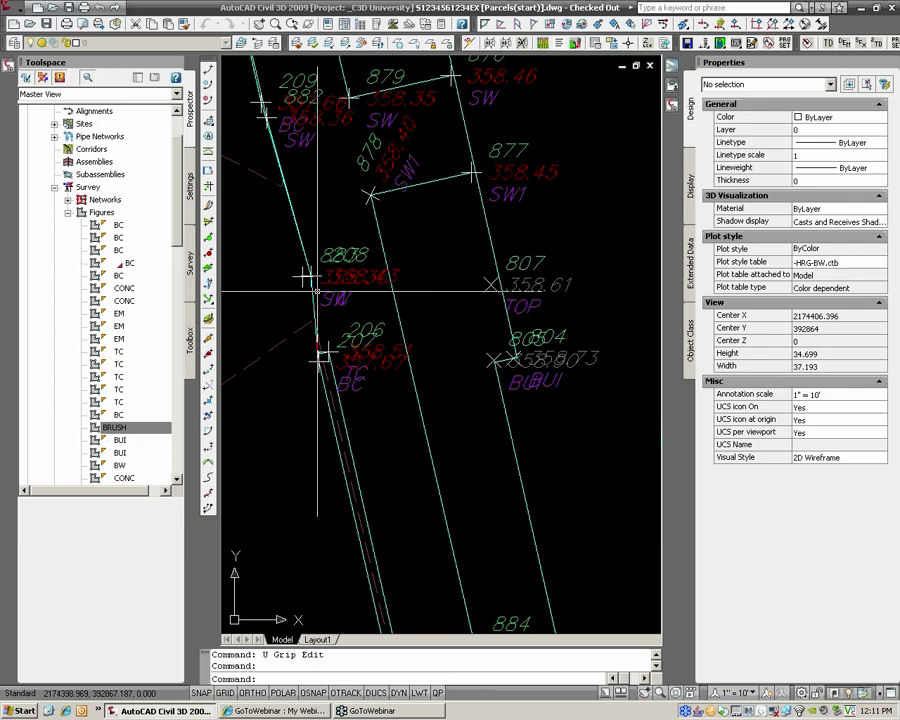
middle_drag(317, 289, 388, 333)
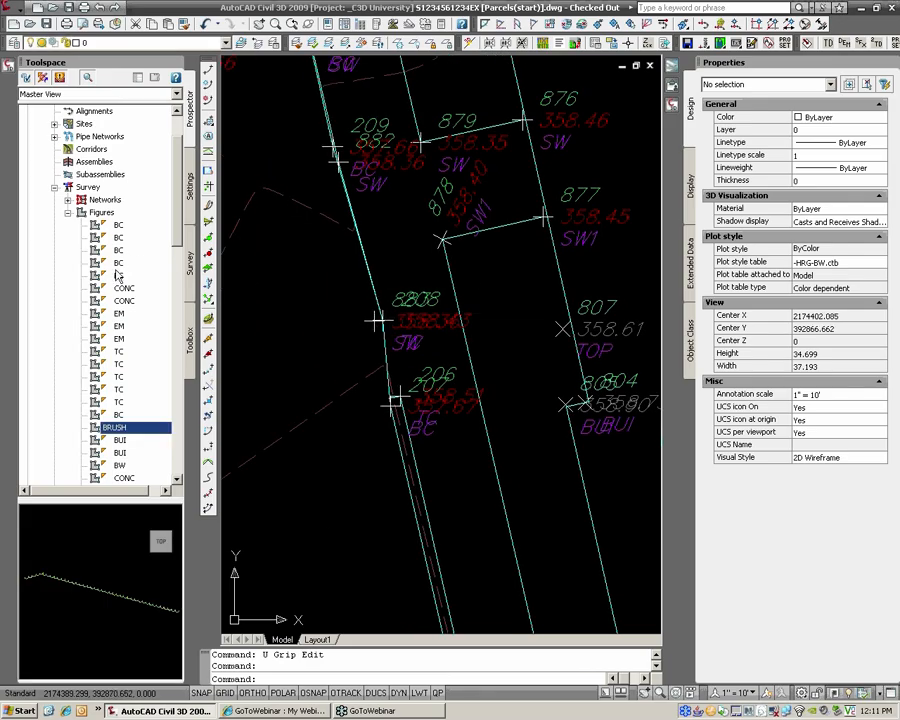
click(386, 345)
click(380, 320)
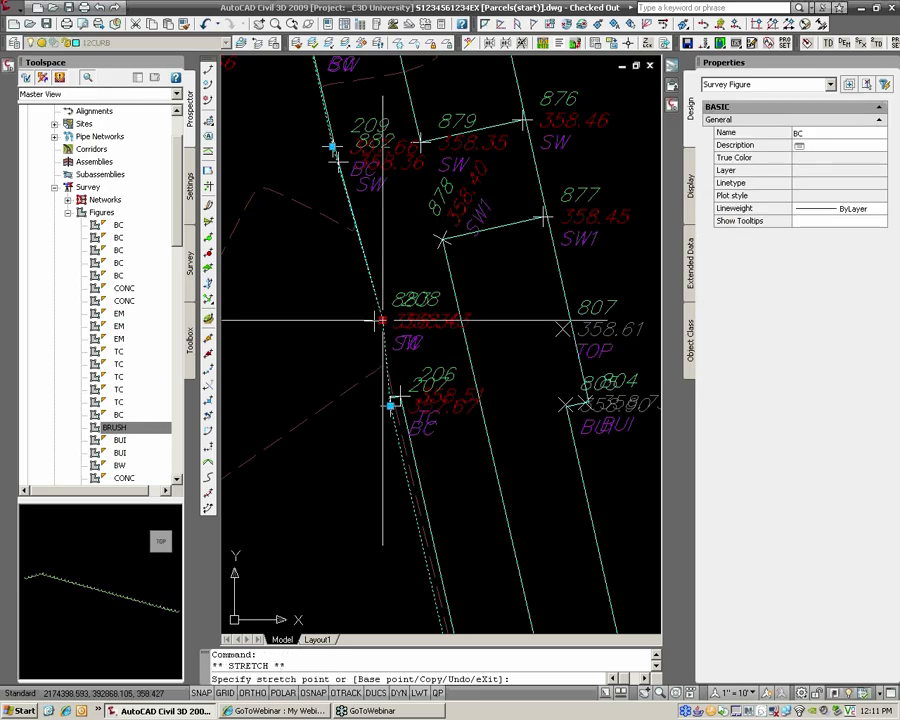
click(377, 319)
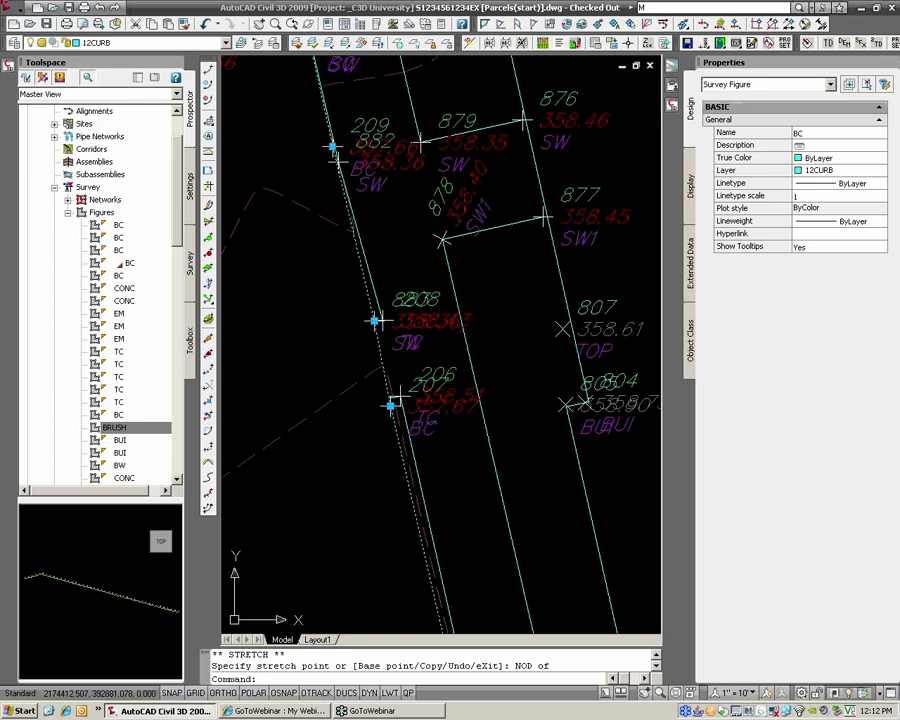
Step: Search InfoCenter for 'modifier icons' and open The Prospector Tab Icons help topic
click(641, 7)
text(modifier icons)
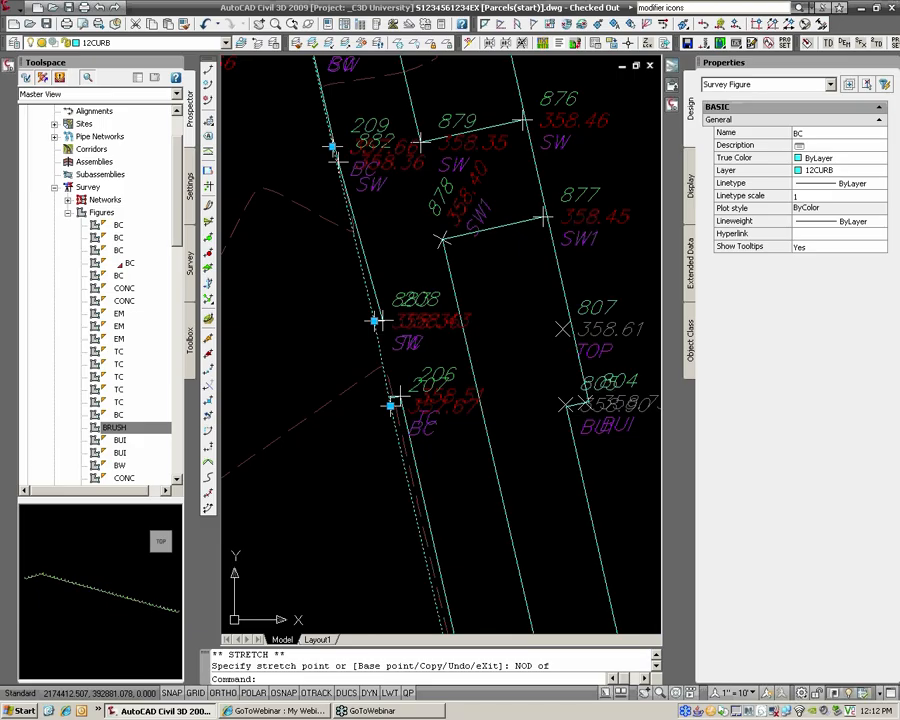
key(Return)
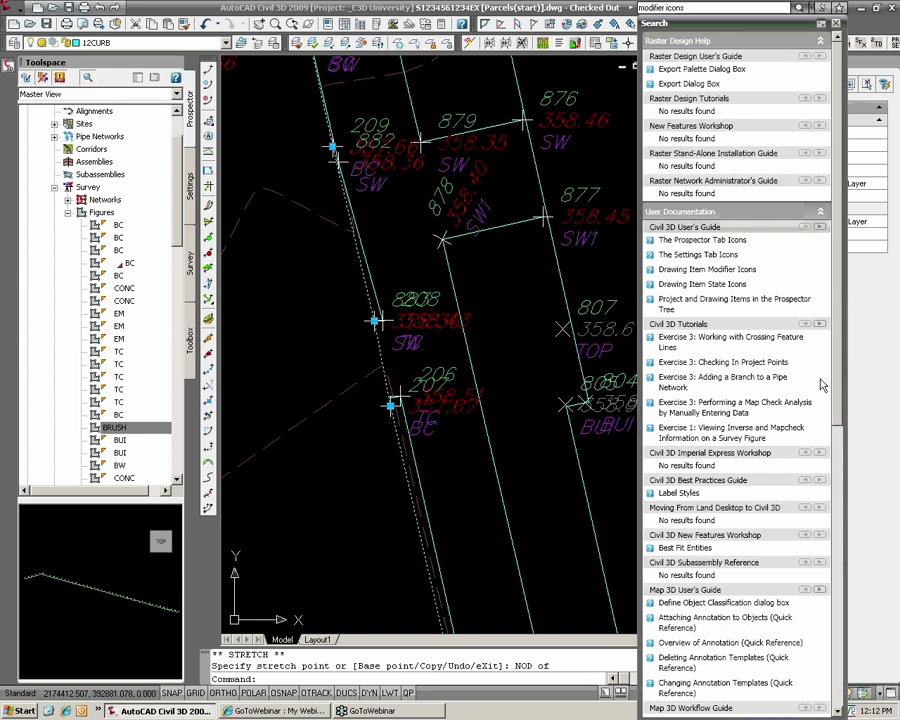
click(675, 242)
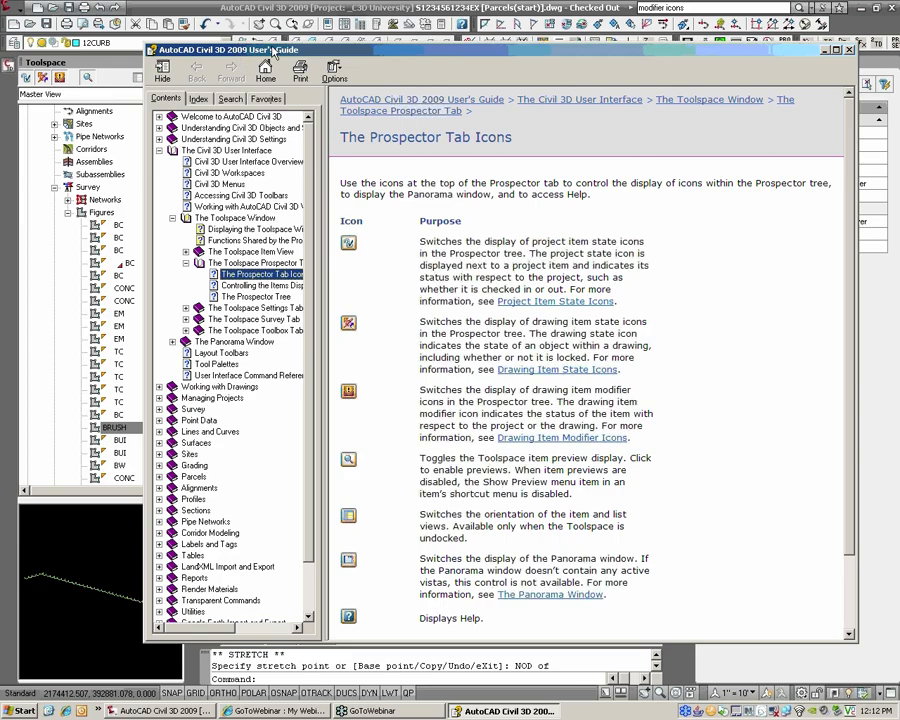
drag(250, 53, 273, 45)
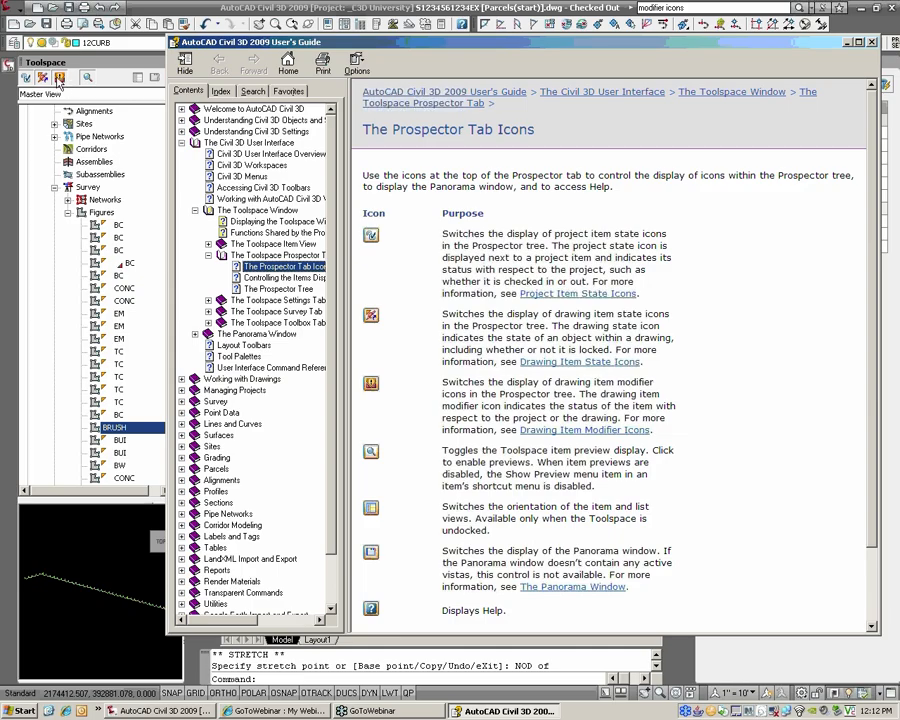
Step: Open the Drawing Item Modifier Icons help page, then return to the survey drawing
click(60, 84)
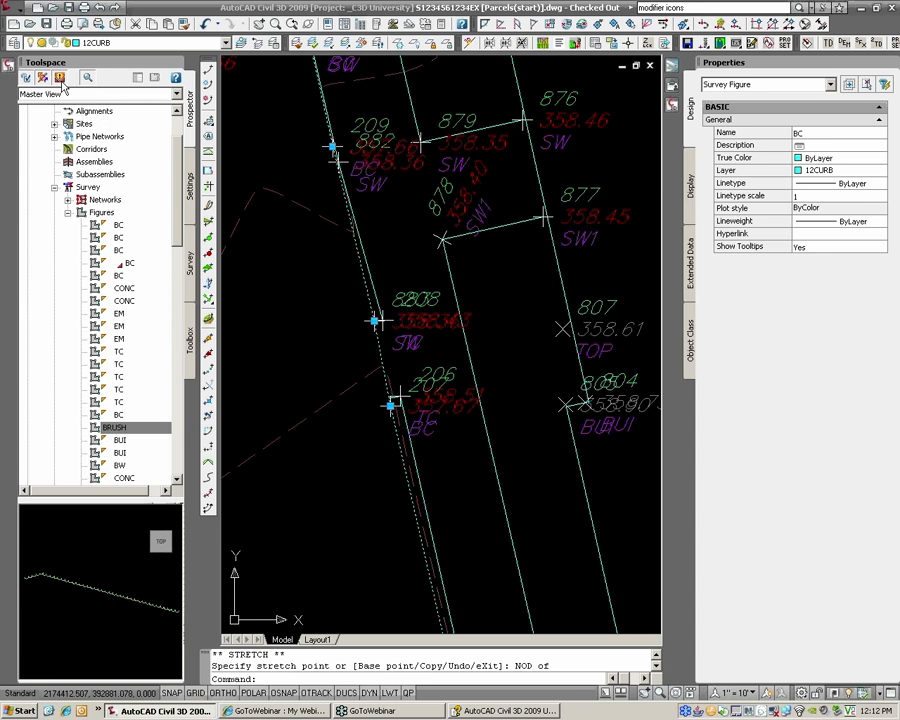
click(510, 711)
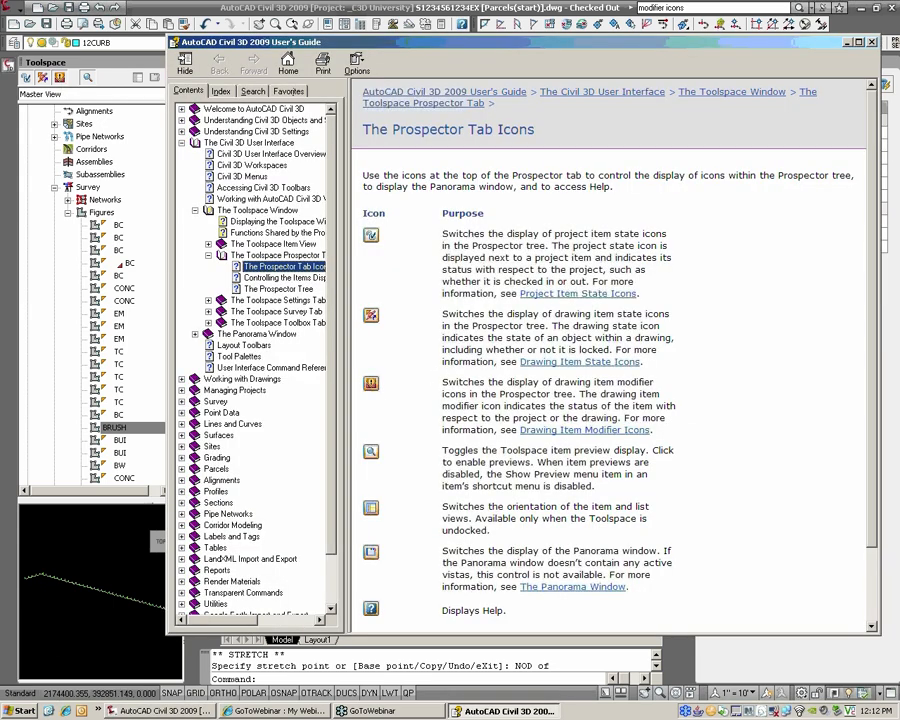
click(573, 432)
scroll(576, 432, down, 3)
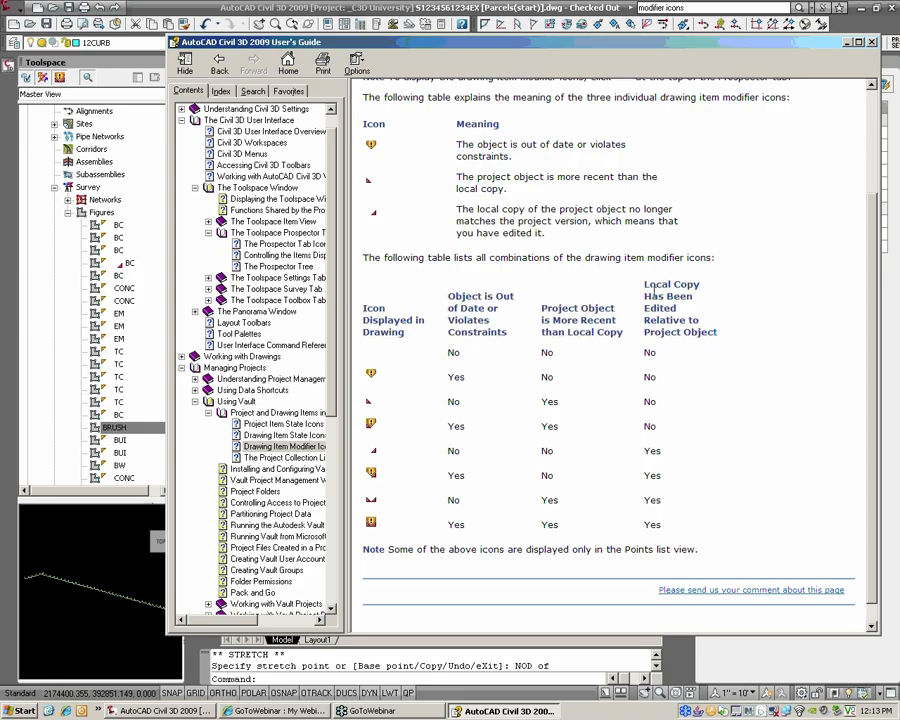
drag(646, 285, 713, 331)
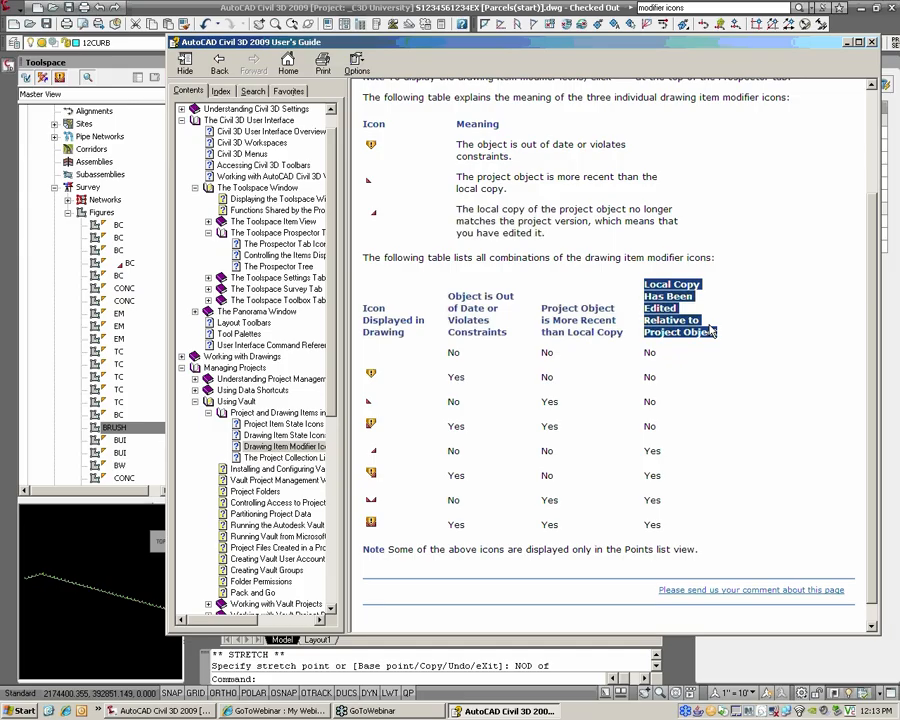
click(387, 7)
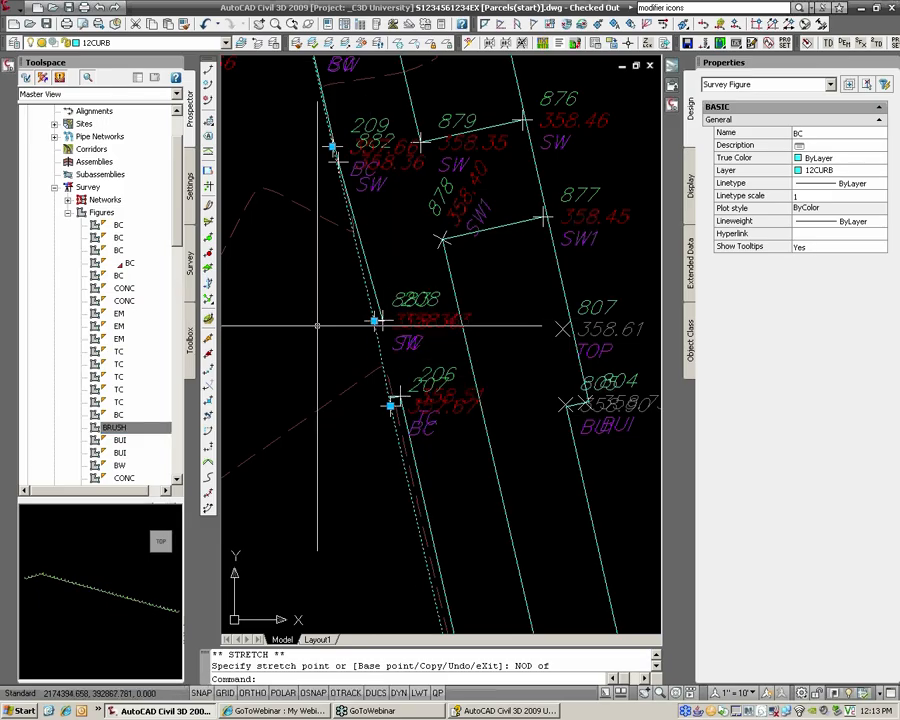
click(190, 262)
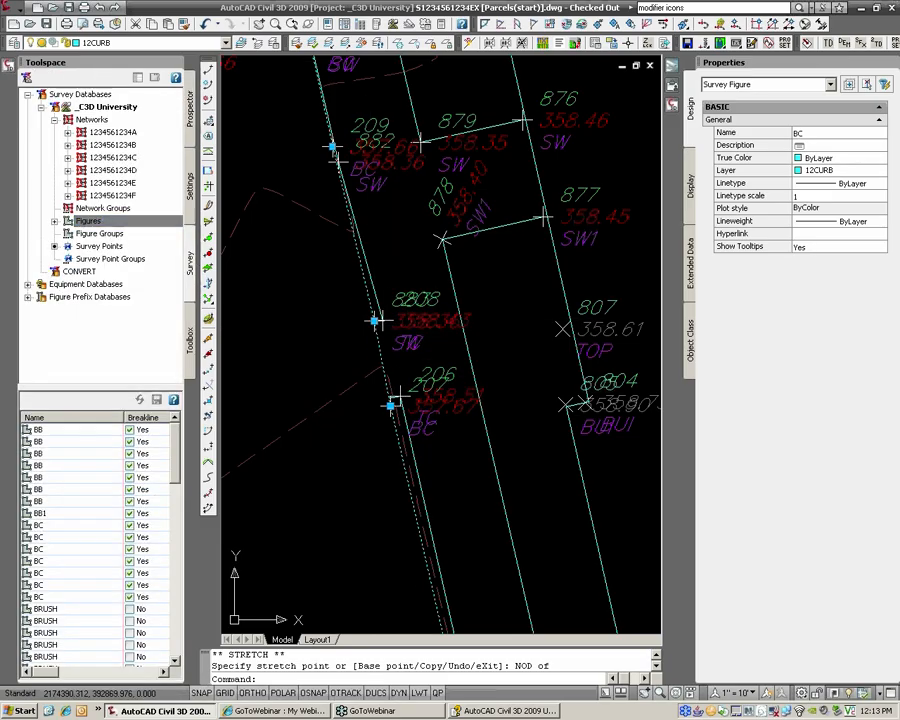
click(86, 221)
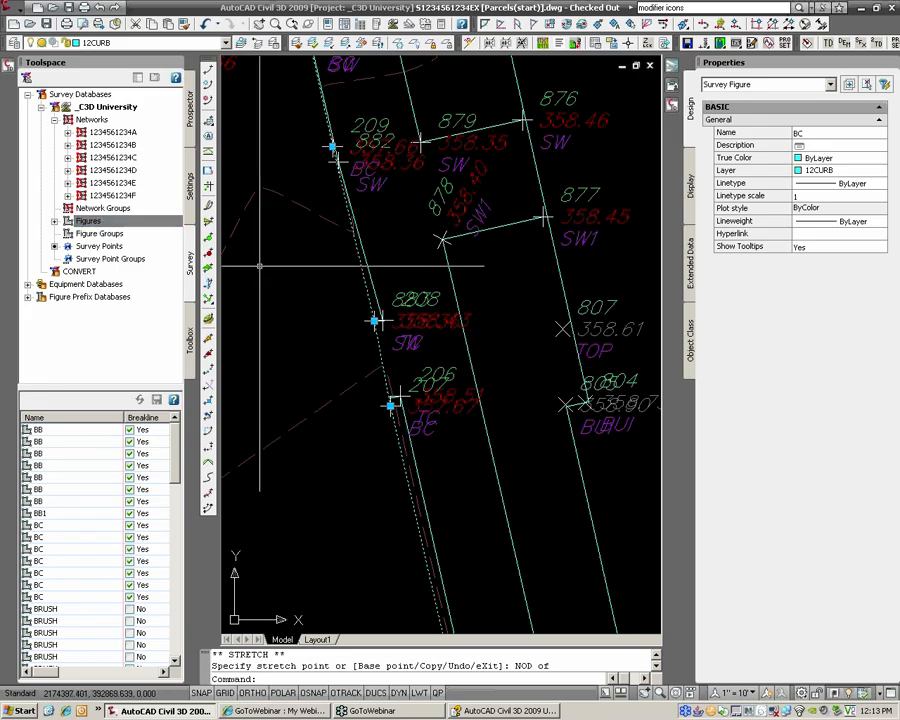
click(190, 143)
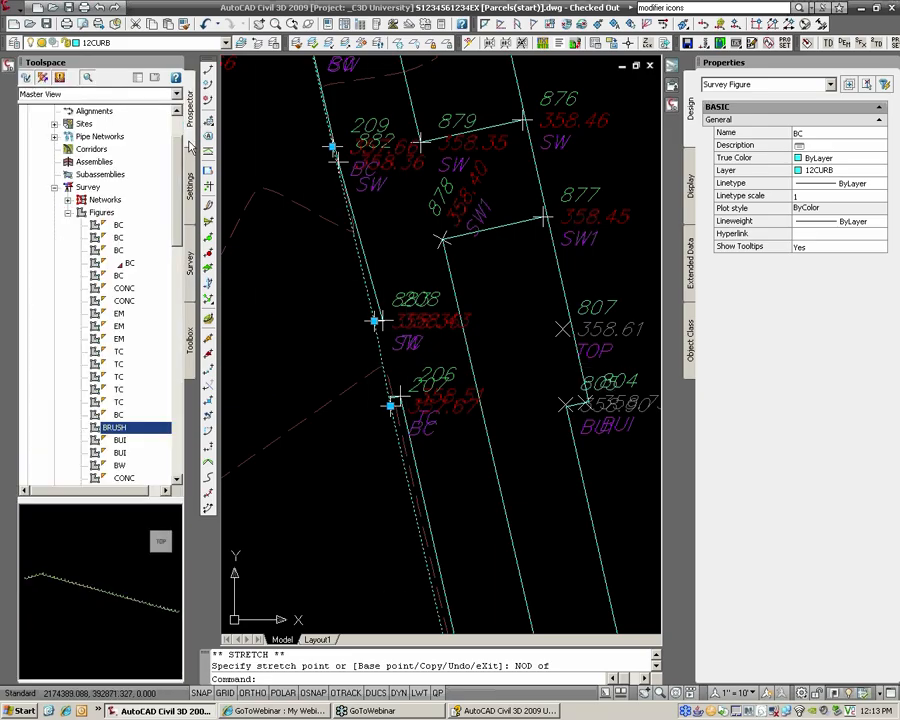
right_click(128, 262)
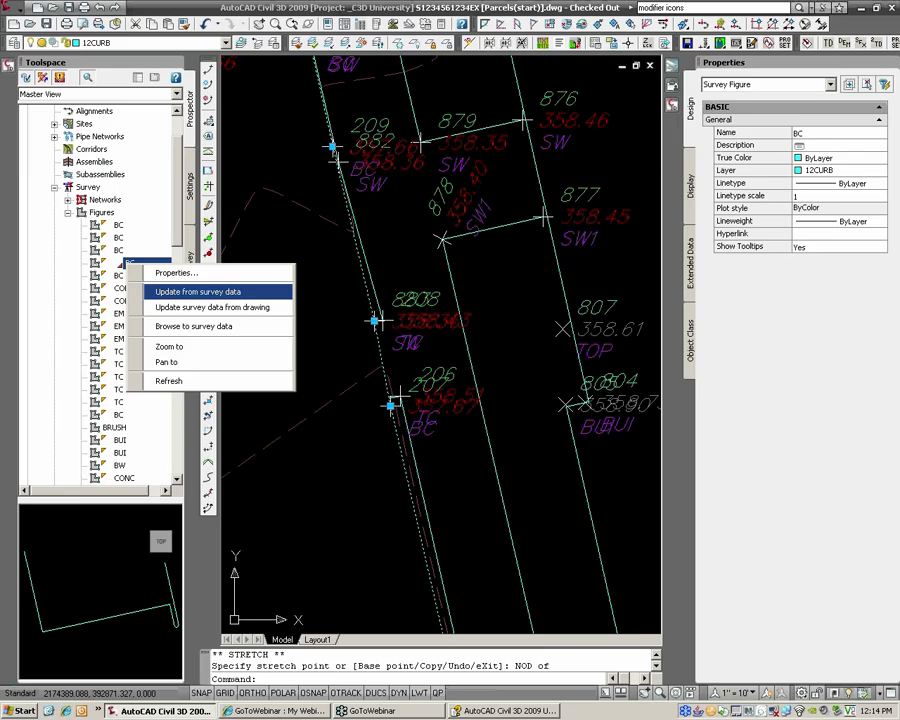
click(496, 298)
scroll(505, 297, down, 4)
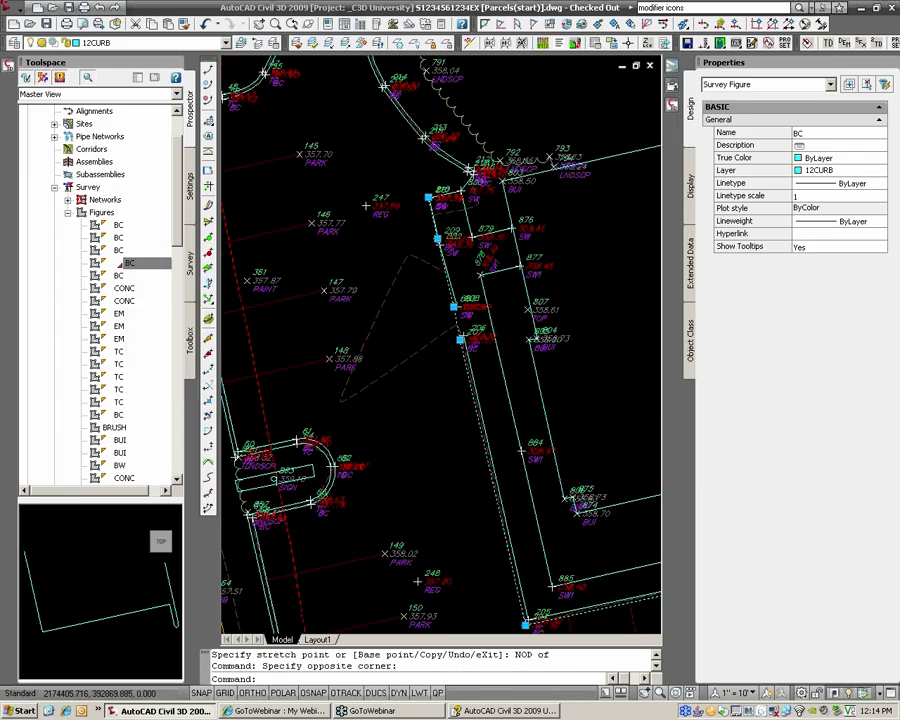
scroll(513, 287, down, 2)
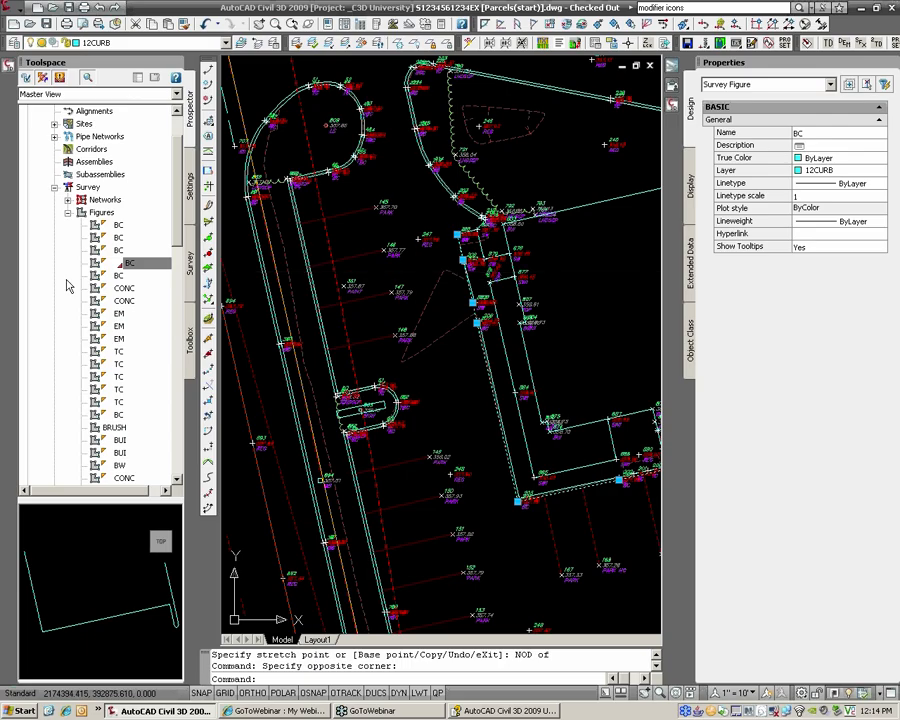
middle_drag(488, 262, 404, 278)
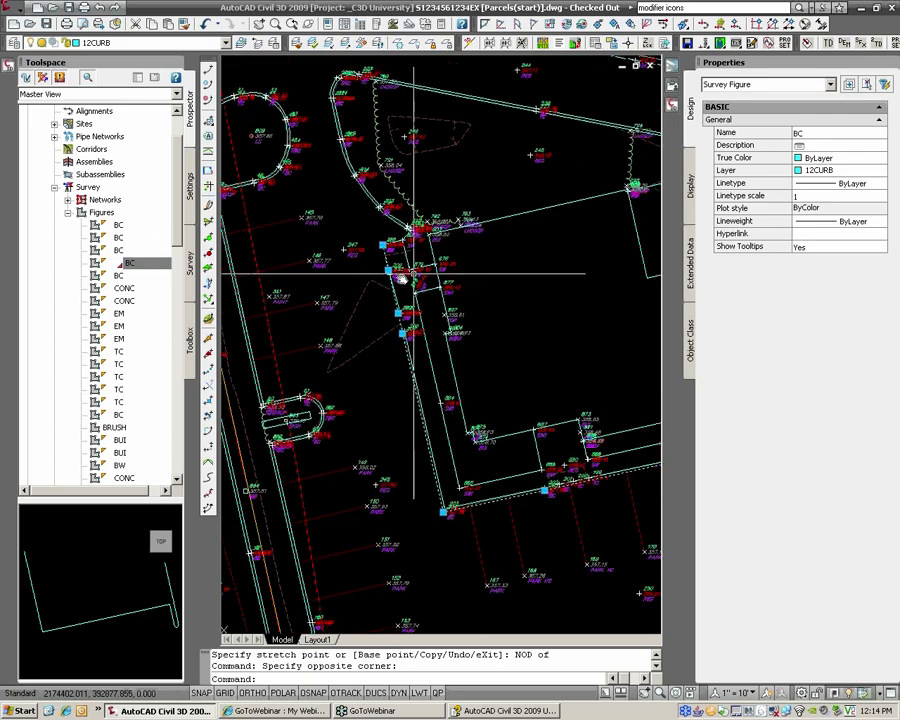
scroll(445, 292, up, 2)
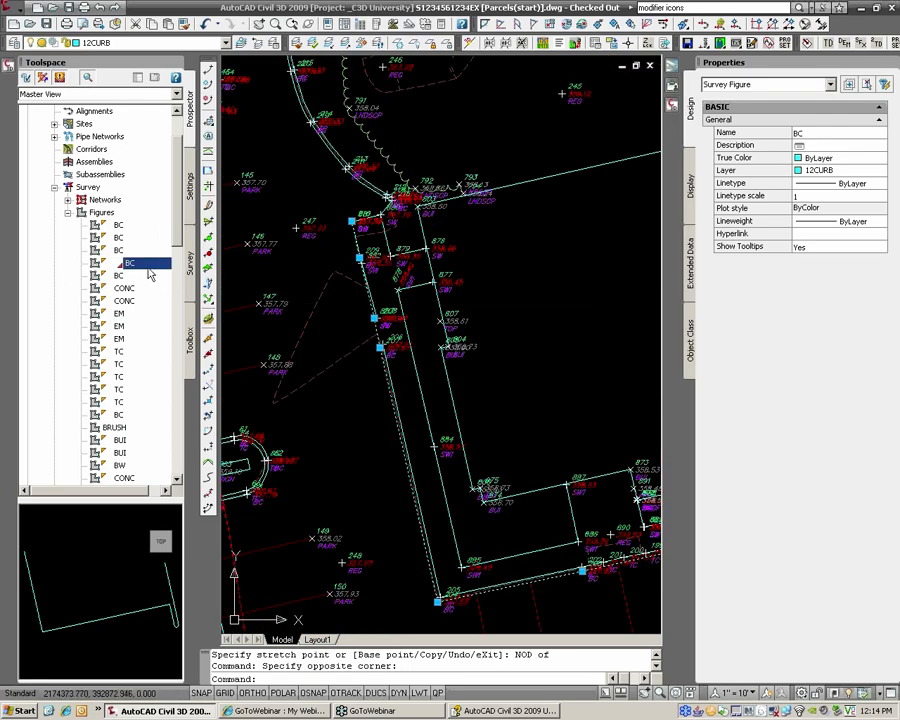
scroll(370, 322, up, 3)
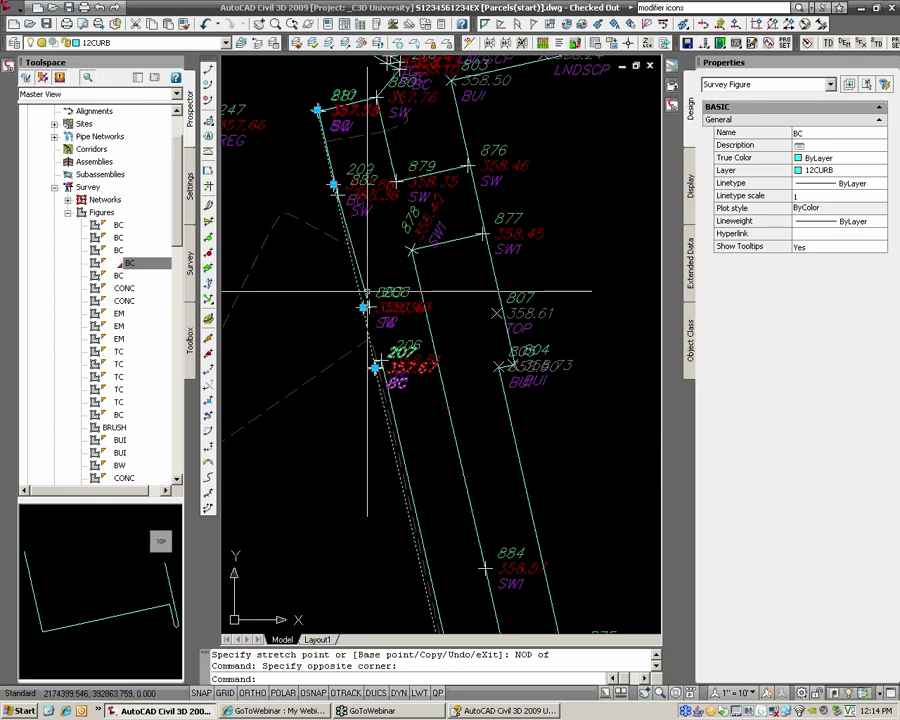
Step: Open the BC figure's context menu, then list all survey figures under the Figures node
right_click(162, 268)
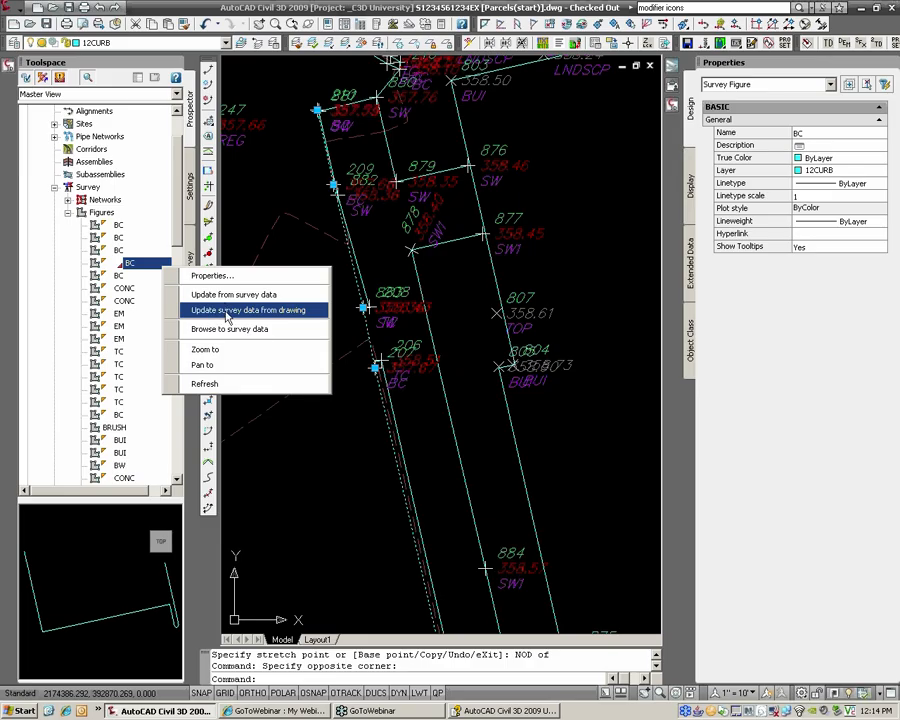
click(104, 213)
right_click(104, 213)
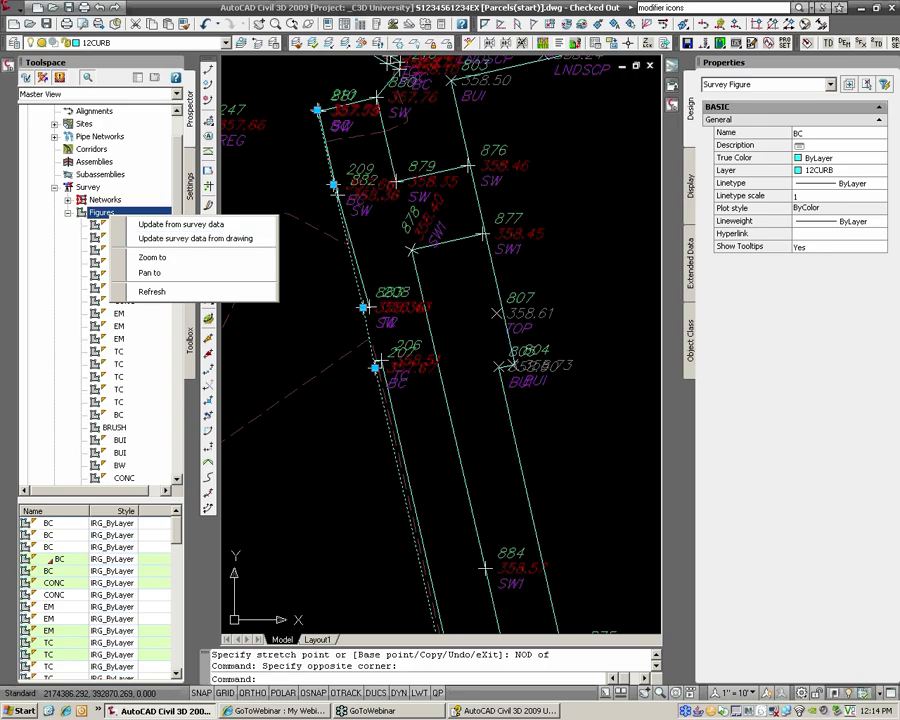
key(Escape)
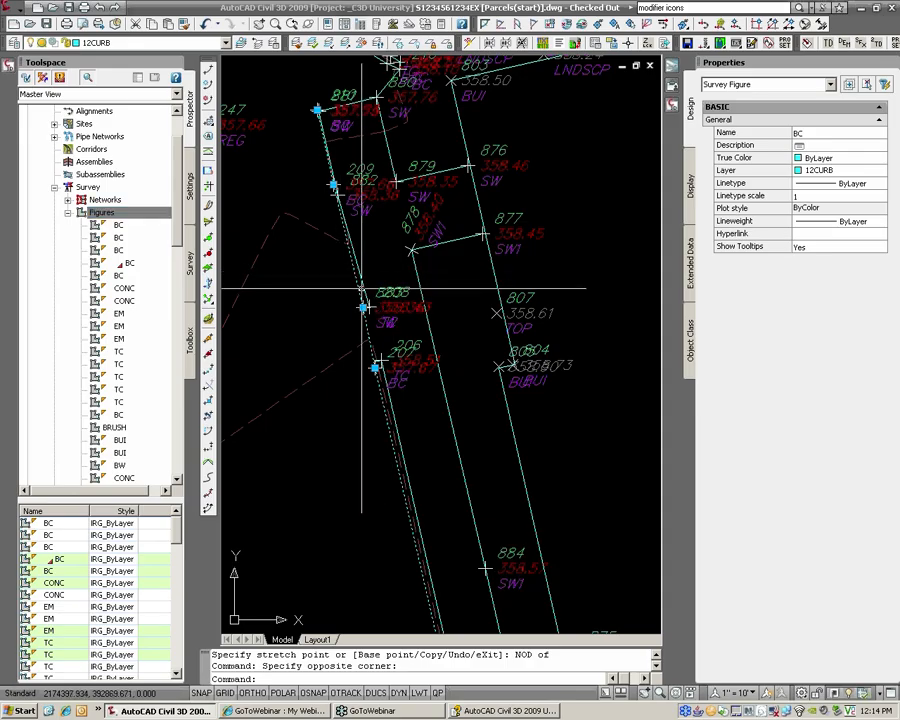
Step: Zoom out, pan across the parking lot, and zoom in north of the building on the wavy figure
scroll(390, 288, down, 5)
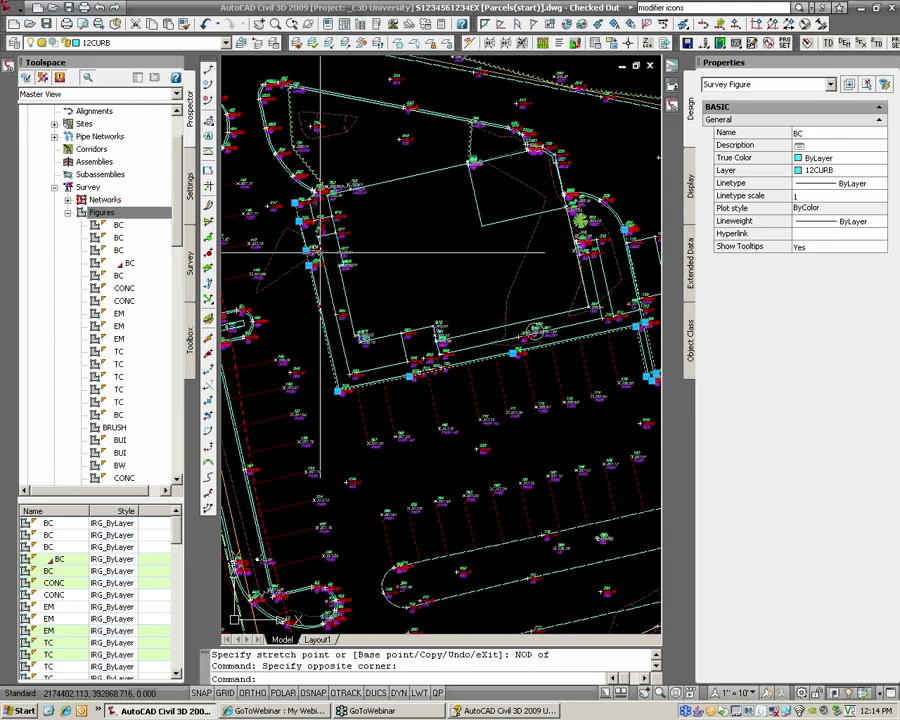
mouse_move(320, 254)
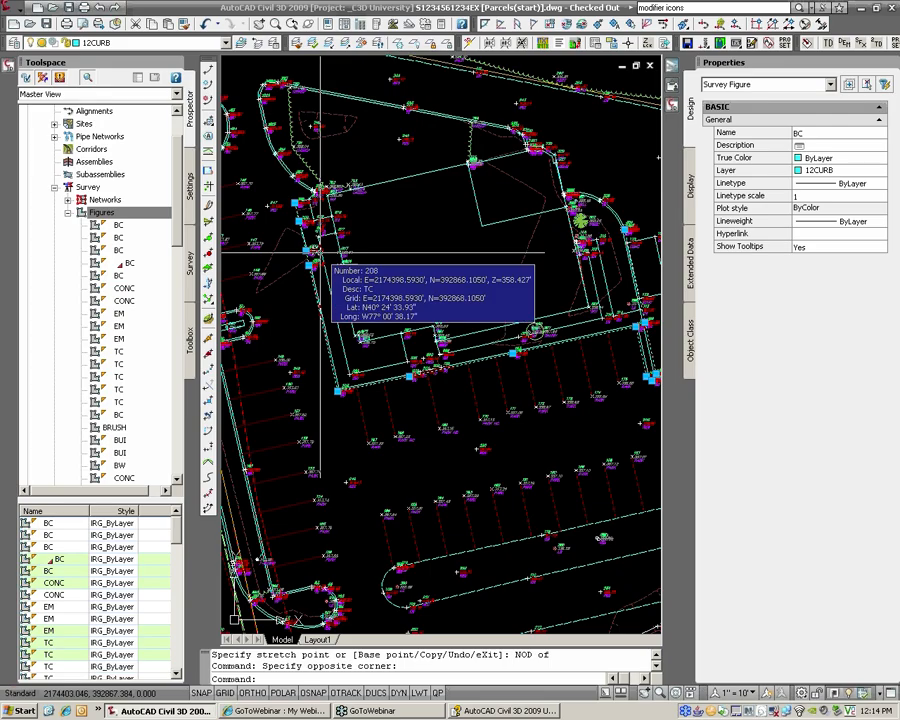
scroll(322, 251, down, 3)
mouse_move(516, 130)
middle_down()
mouse_move(371, 194)
mouse_move(547, 270)
middle_up()
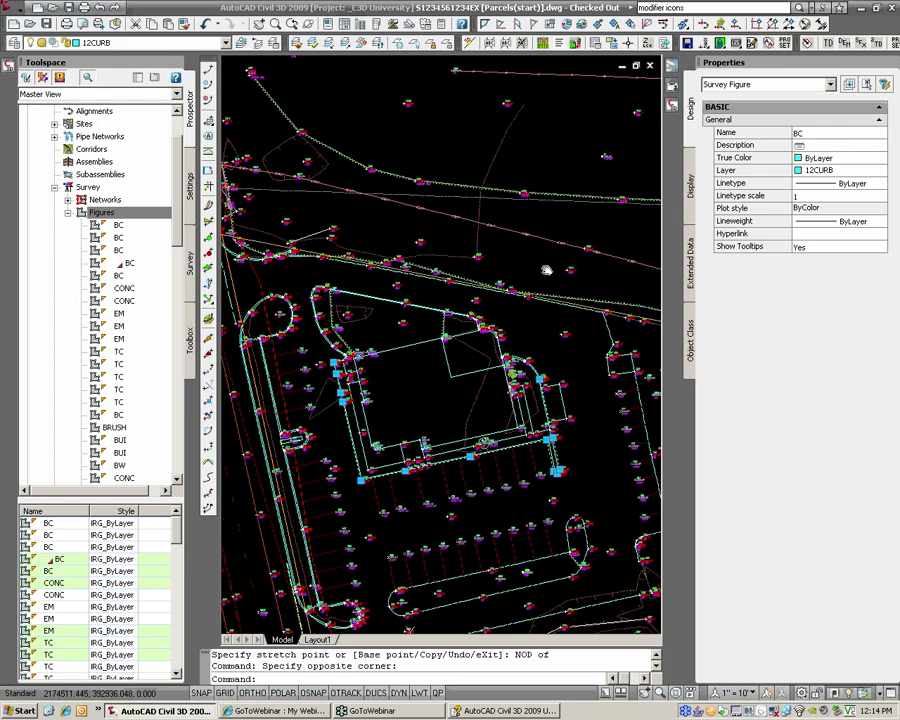
scroll(372, 165, up, 1)
scroll(362, 163, up, 1)
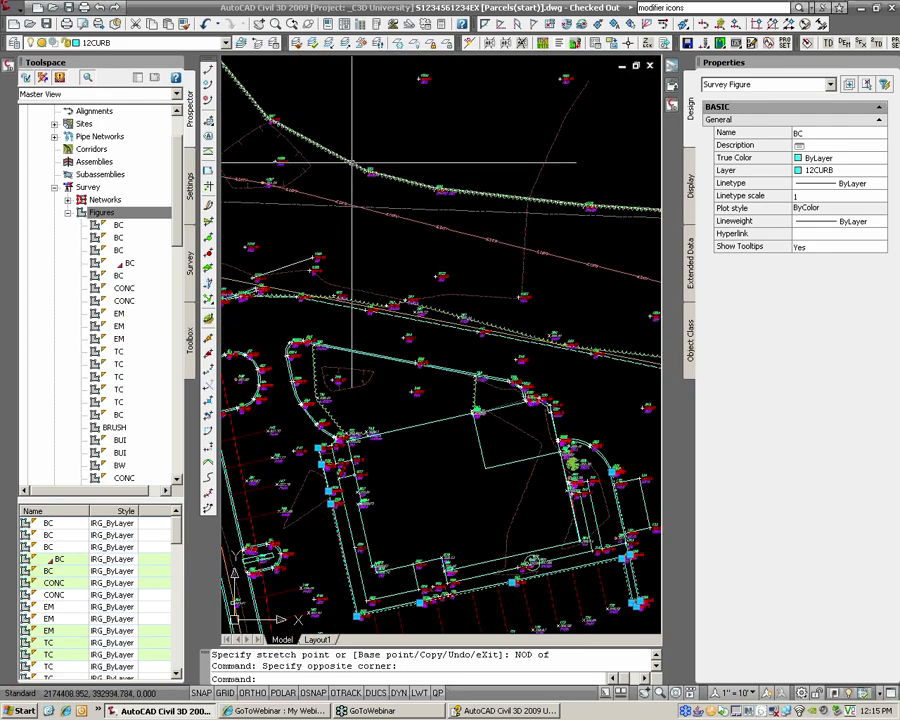
scroll(352, 160, up, 1)
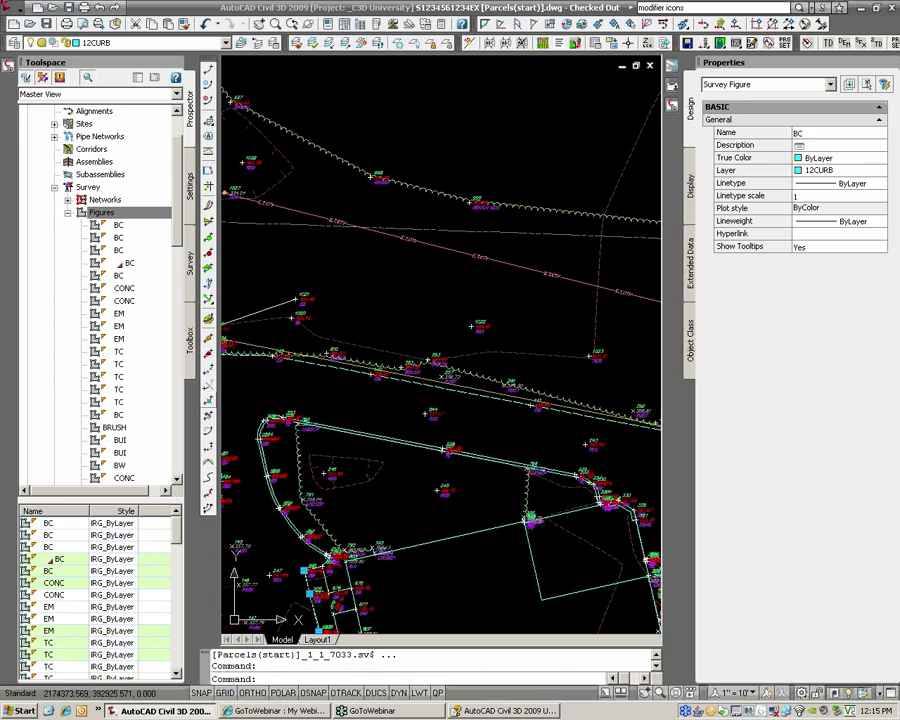
Step: Reverse the direction of the wavy scalloped figure so its scallops flip sides
click(209, 415)
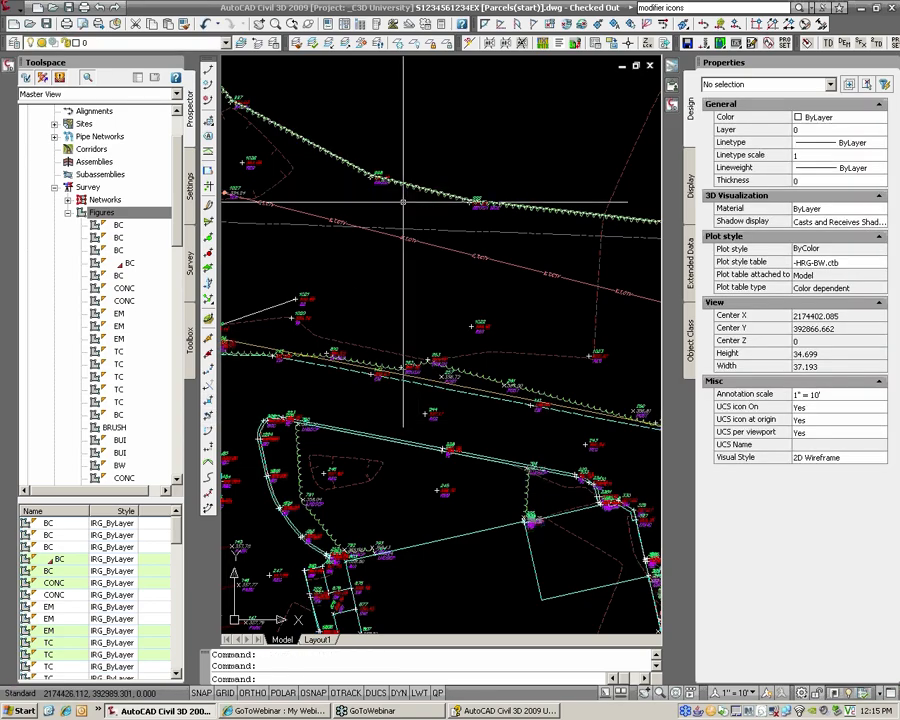
click(209, 416)
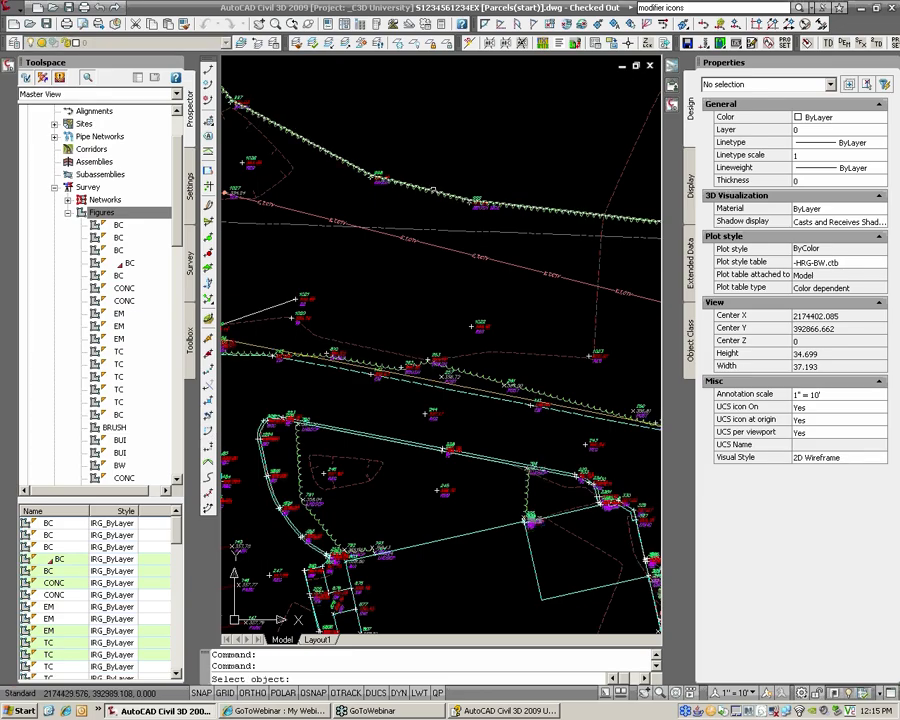
click(445, 197)
text(+)
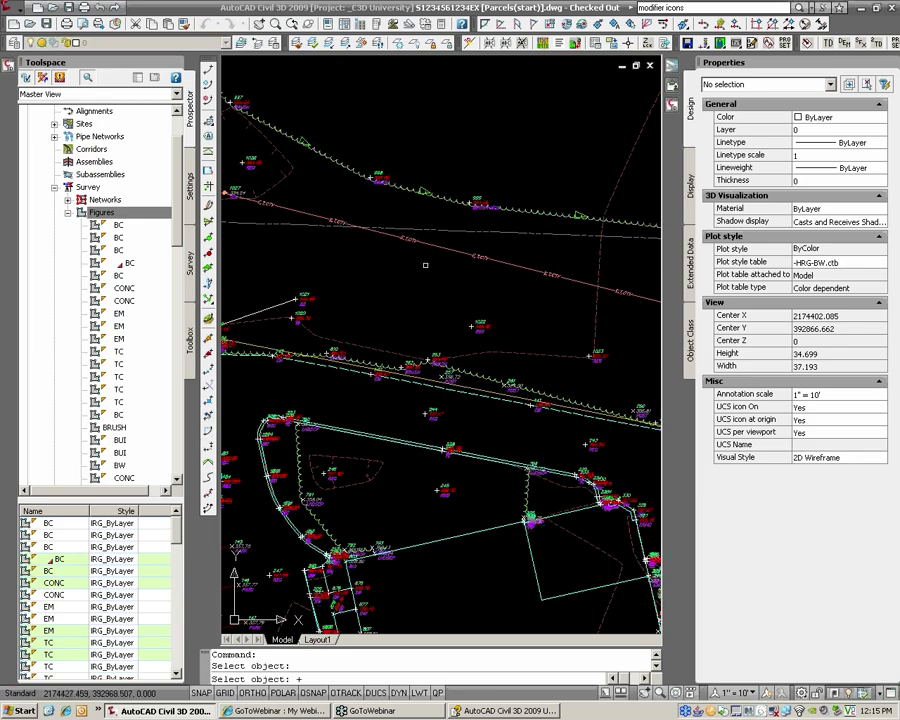
key(Return)
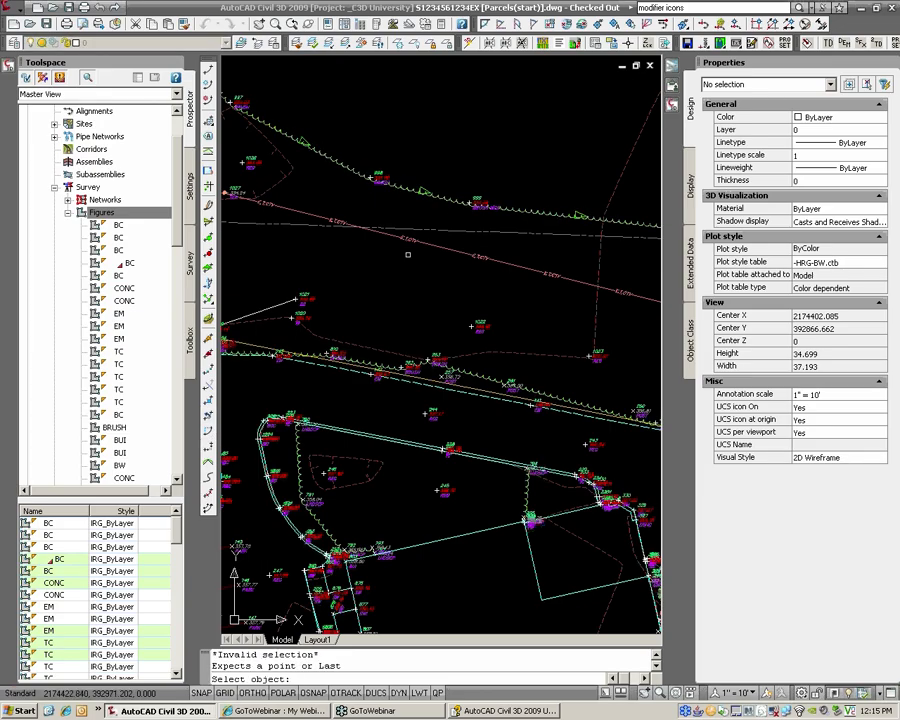
click(405, 185)
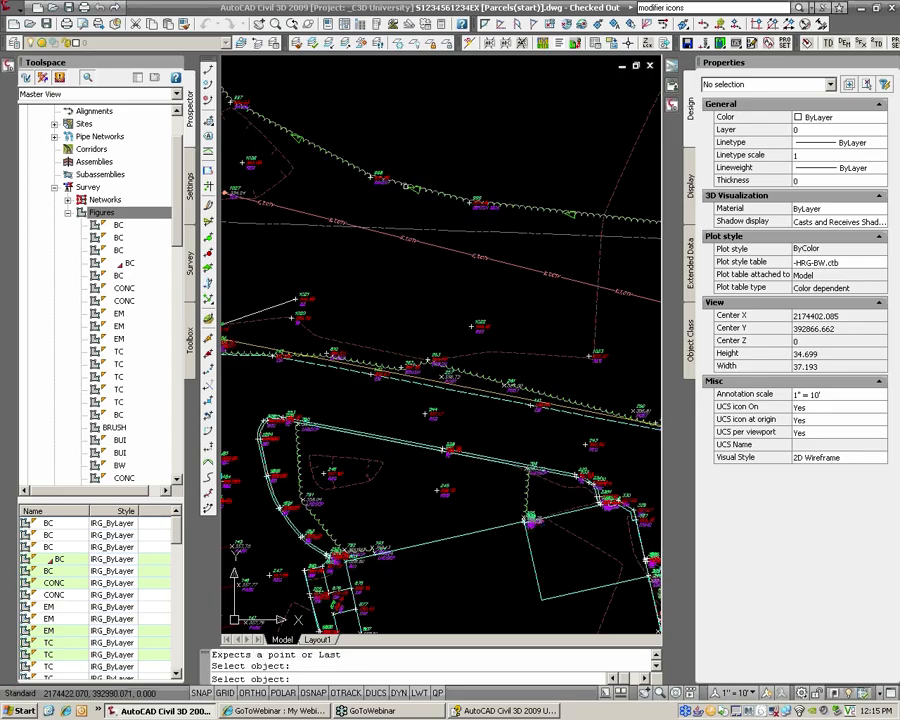
key(Return)
Step: Zoom and pan to the parking area near point 288
scroll(473, 163, down, 5)
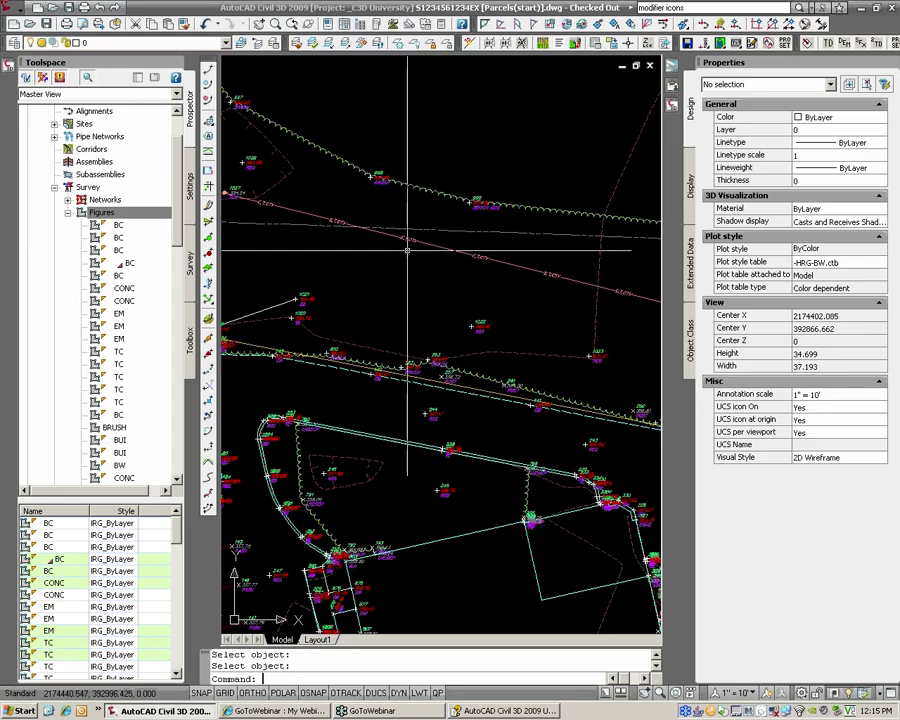
scroll(479, 435, up, 4)
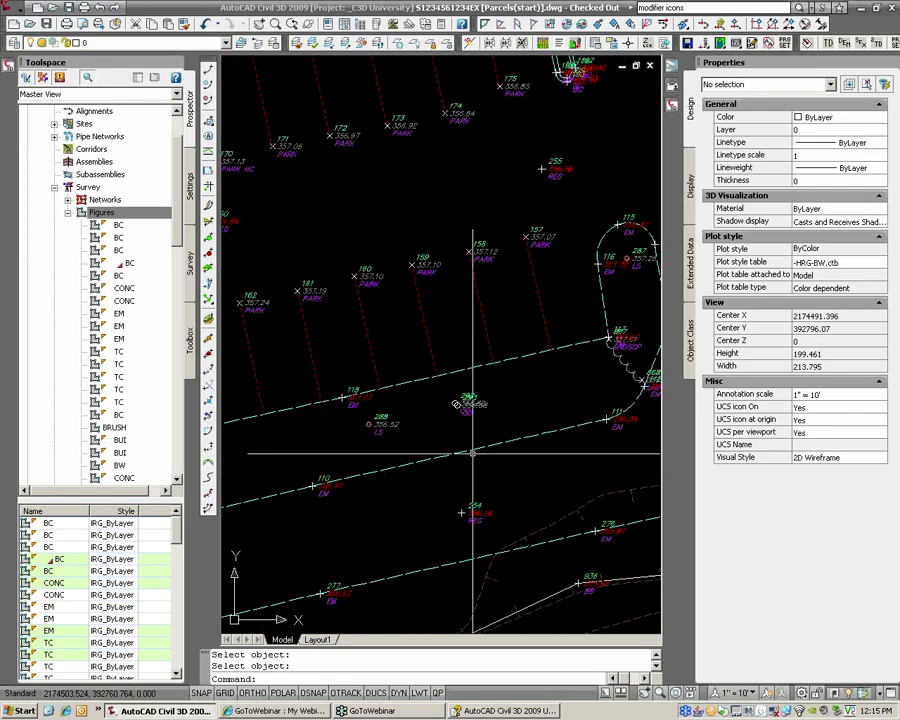
middle_drag(447, 377, 456, 352)
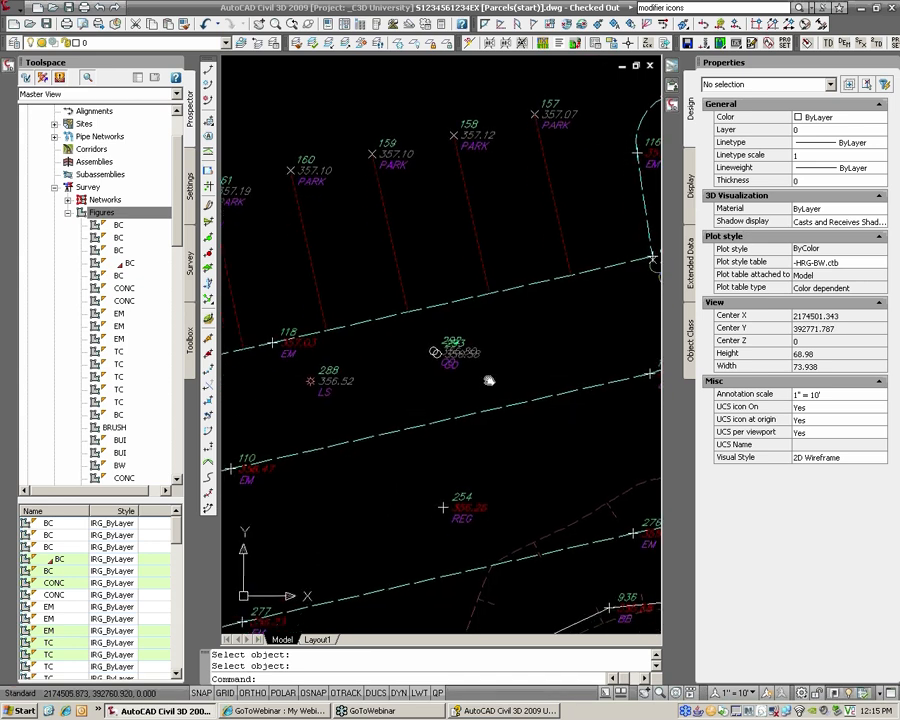
middle_drag(315, 460, 342, 445)
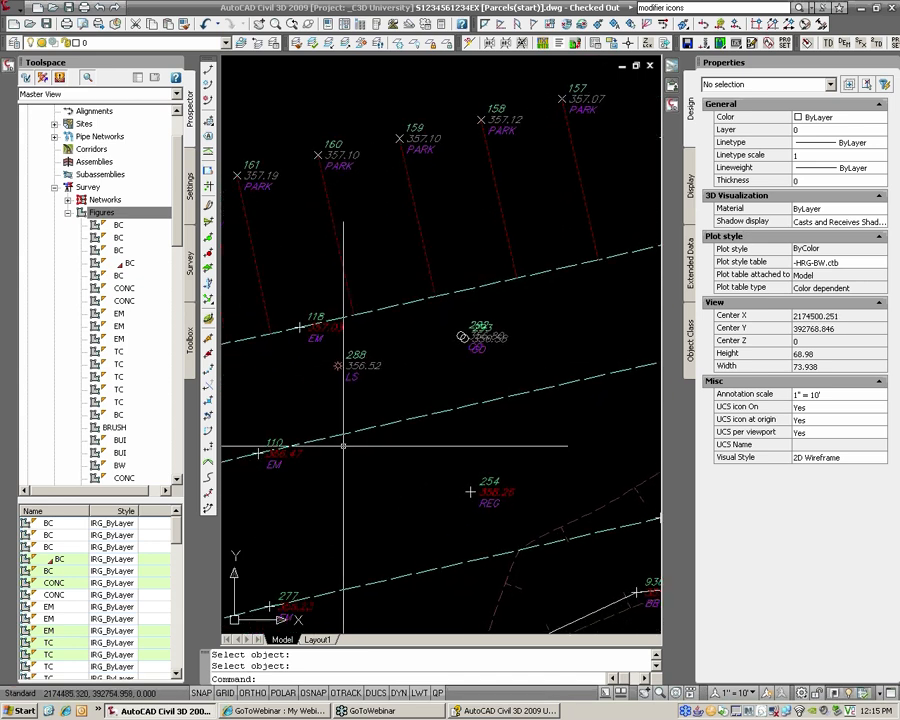
scroll(400, 435, down, 1)
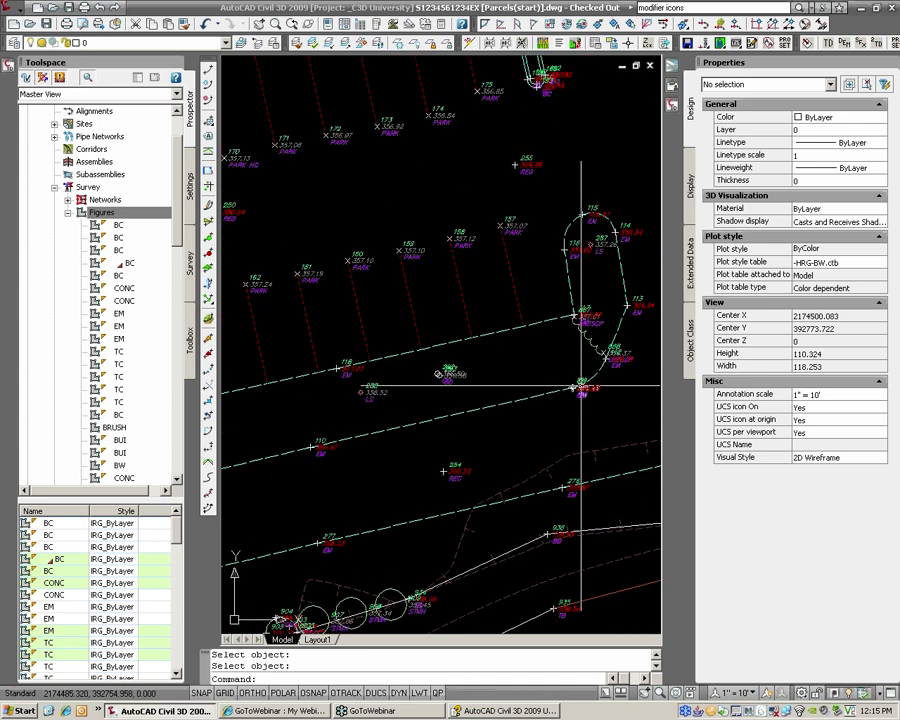
scroll(450, 425, up, 1)
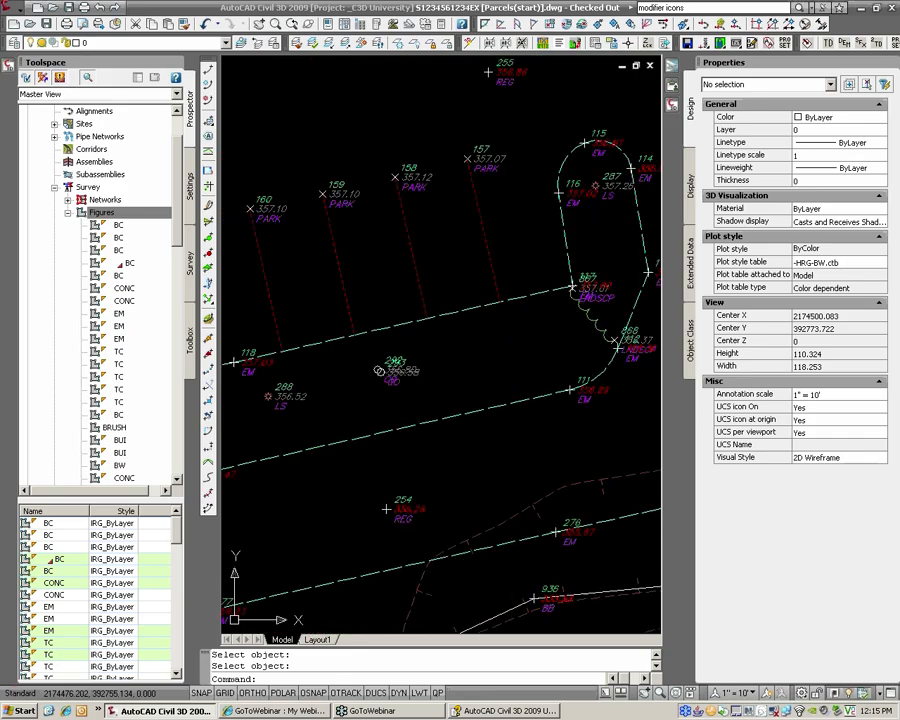
middle_drag(566, 387, 564, 385)
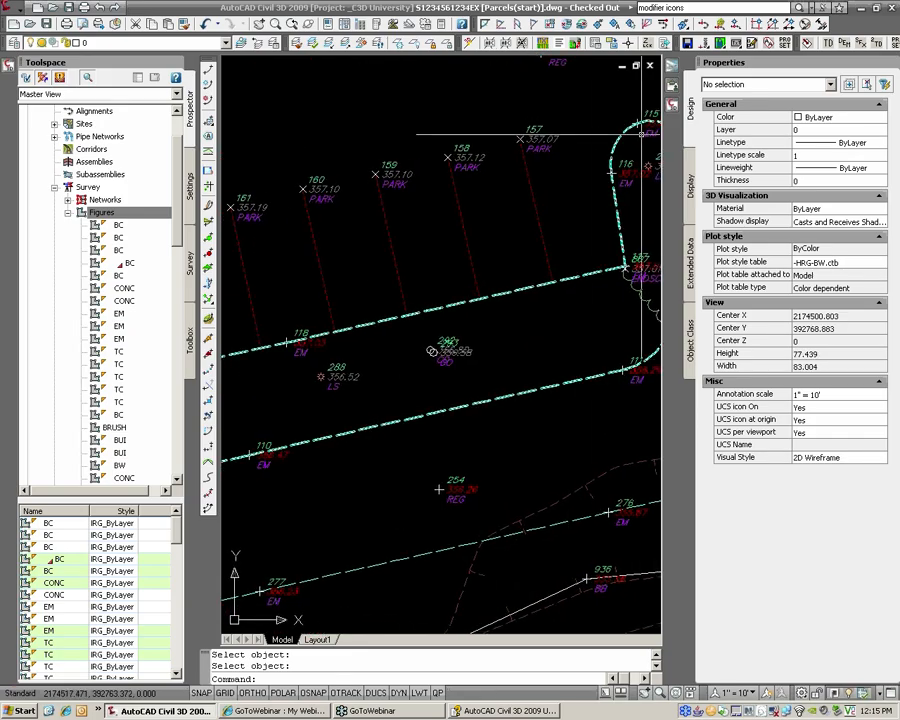
mouse_move(672, 103)
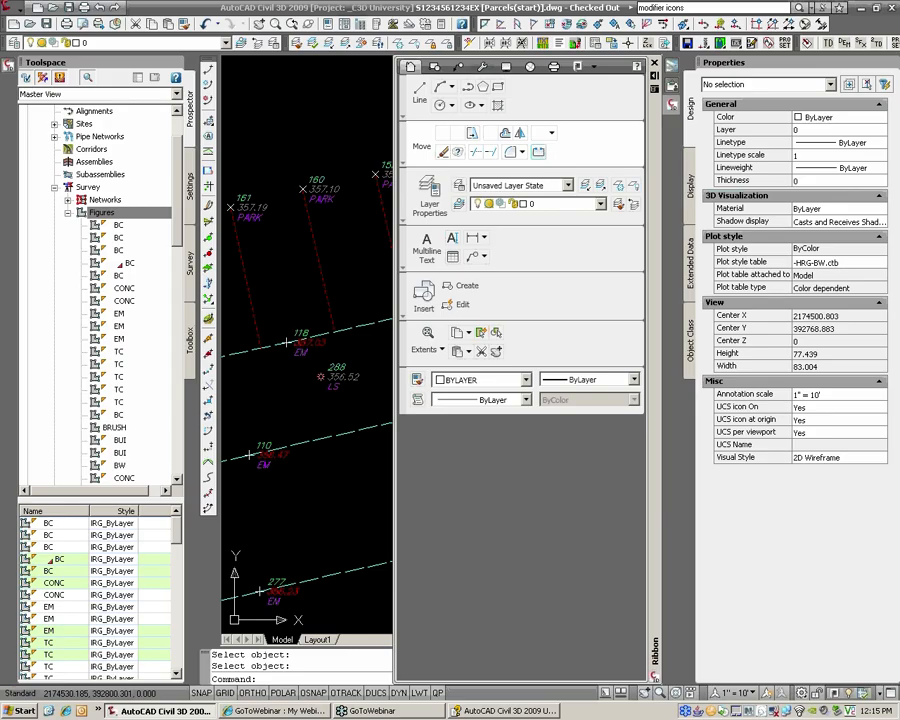
click(540, 152)
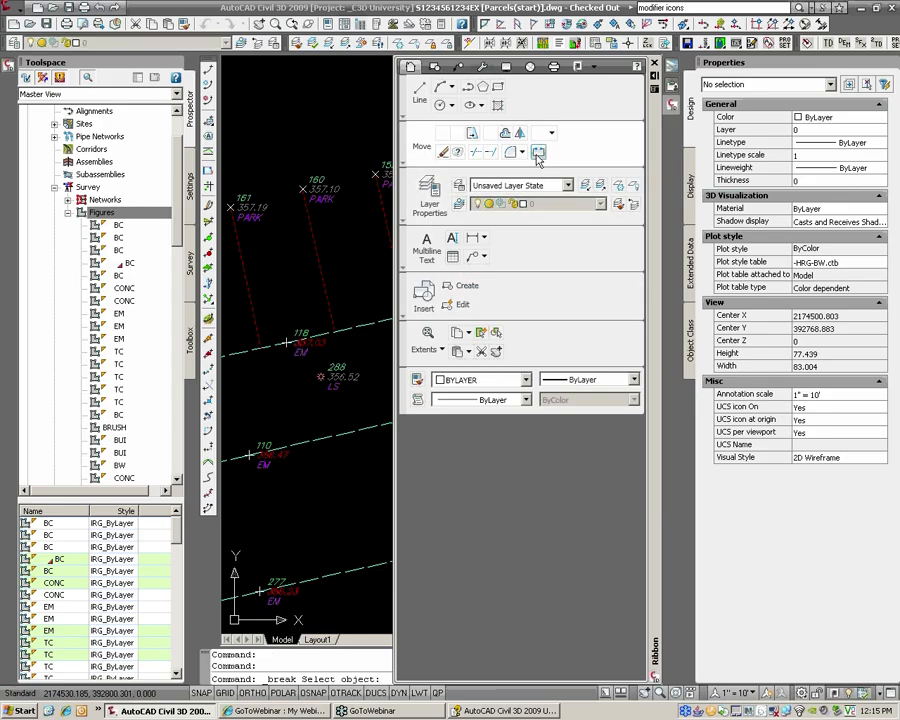
key(Escape)
click(349, 433)
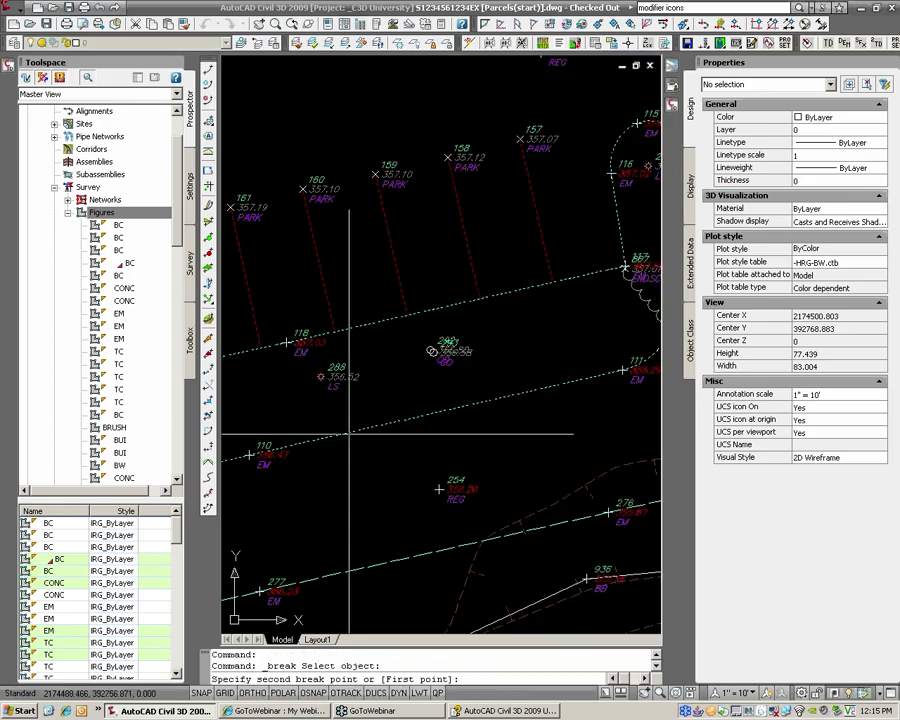
click(385, 428)
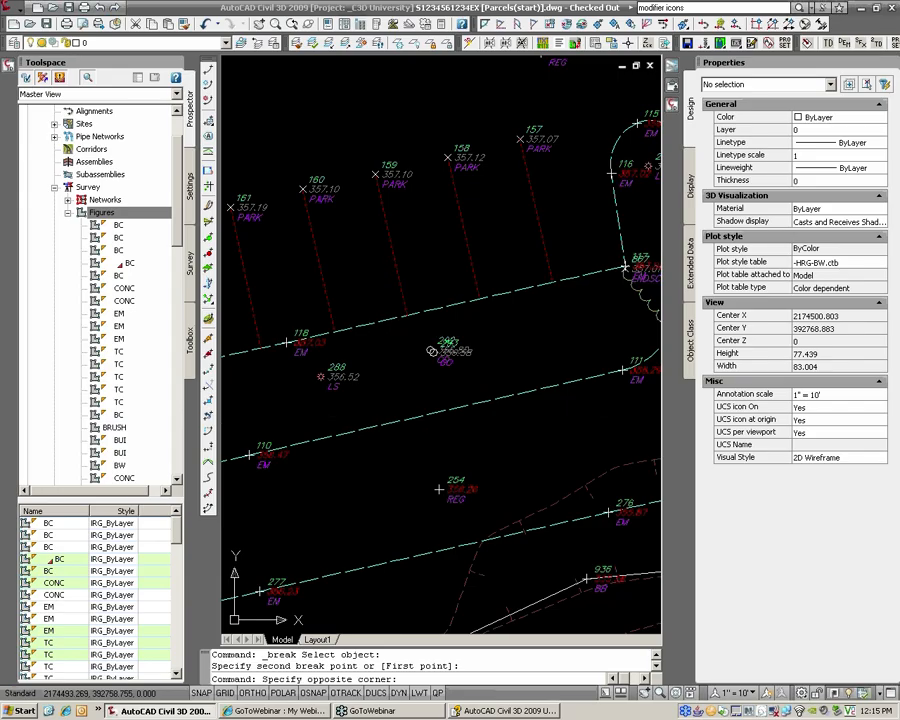
click(377, 425)
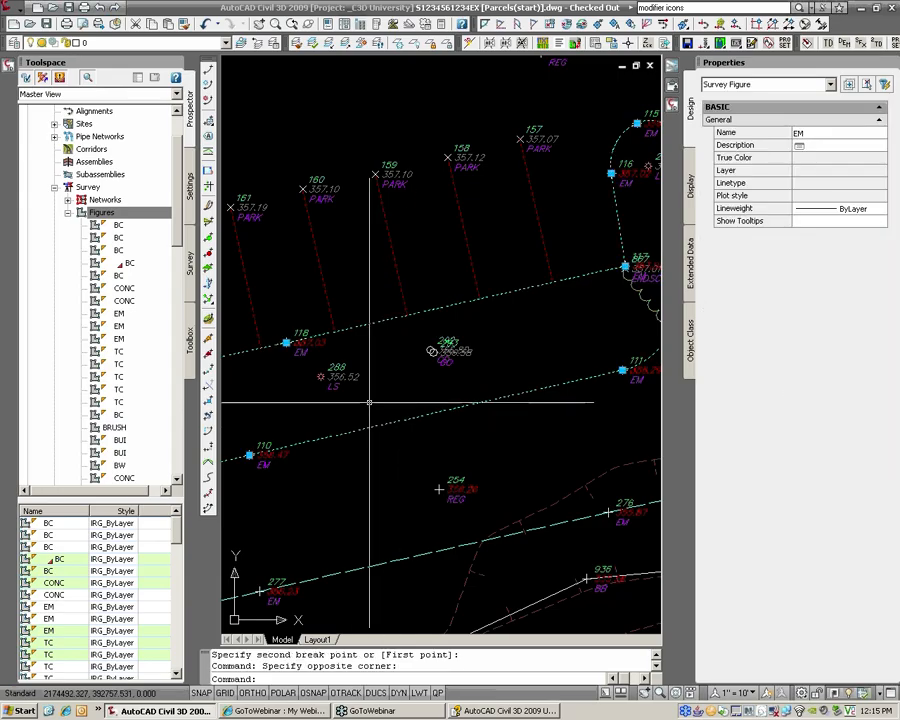
key(Escape)
key(Escape)
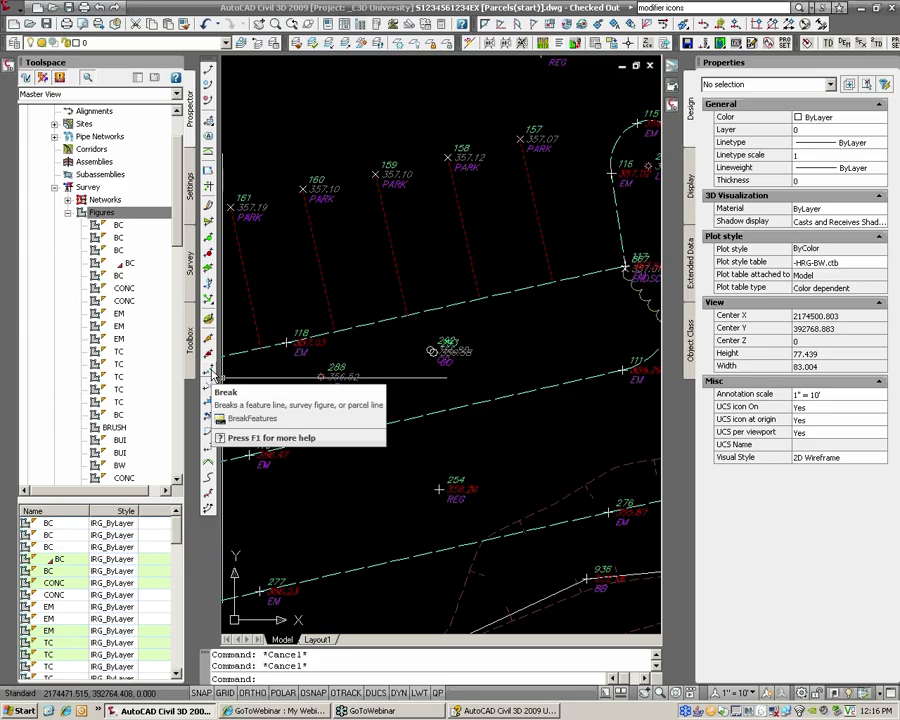
click(212, 373)
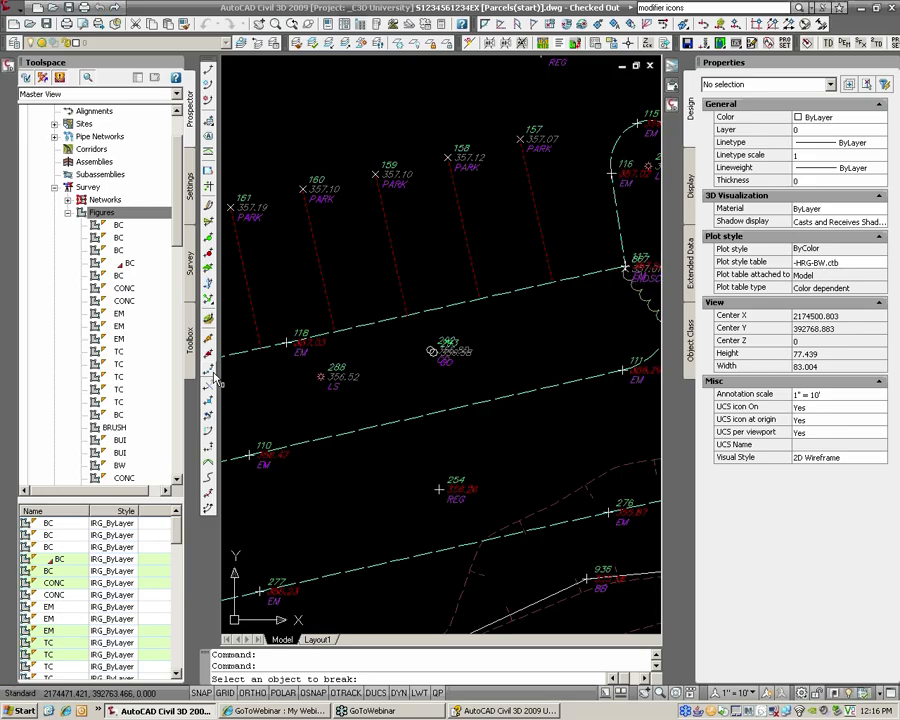
key(Escape)
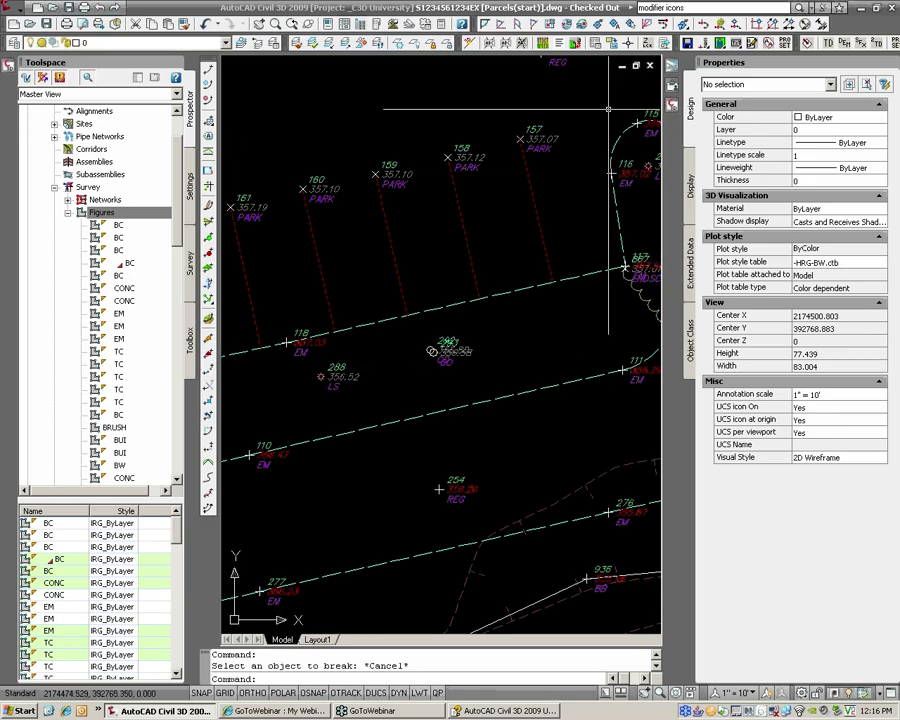
click(675, 105)
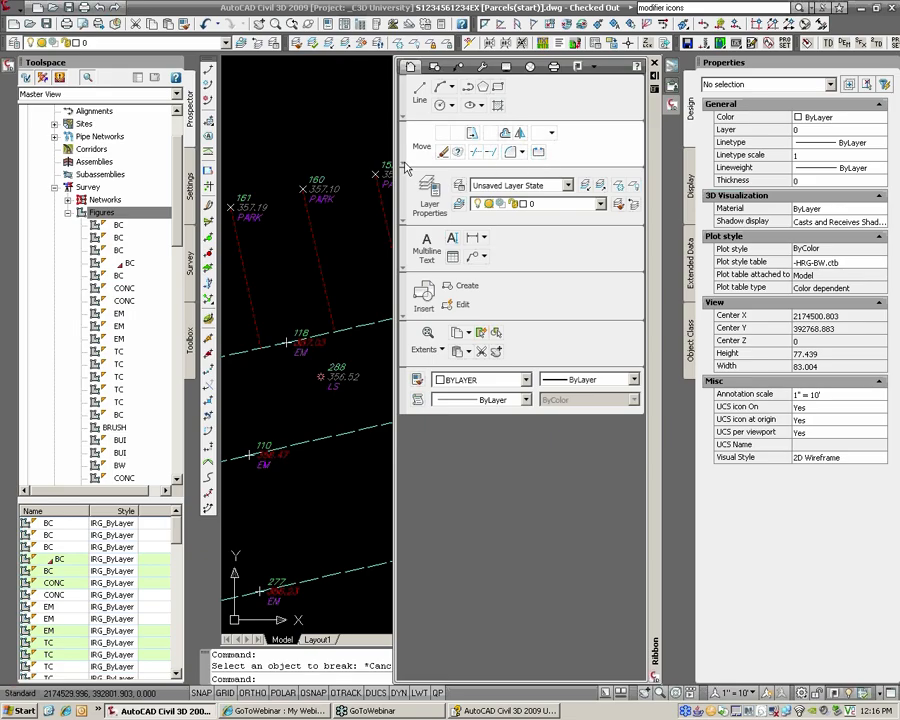
Step: Cancel the pending command and draw a two-point polyline (PL) above the parking stalls
mouse_move(407, 167)
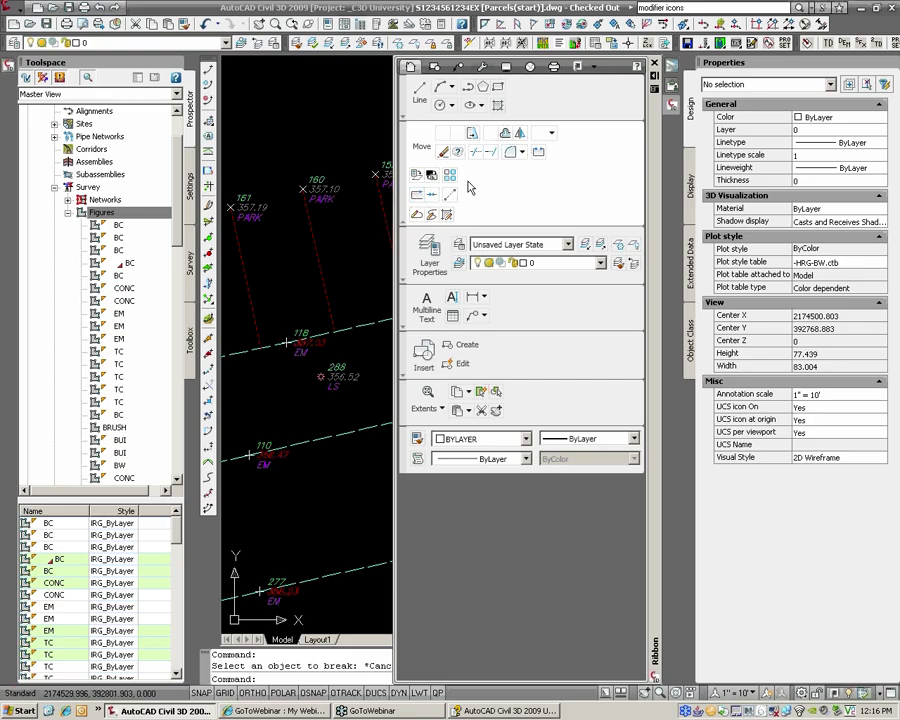
key(Escape)
key(Escape)
scroll(332, 178, down, 3)
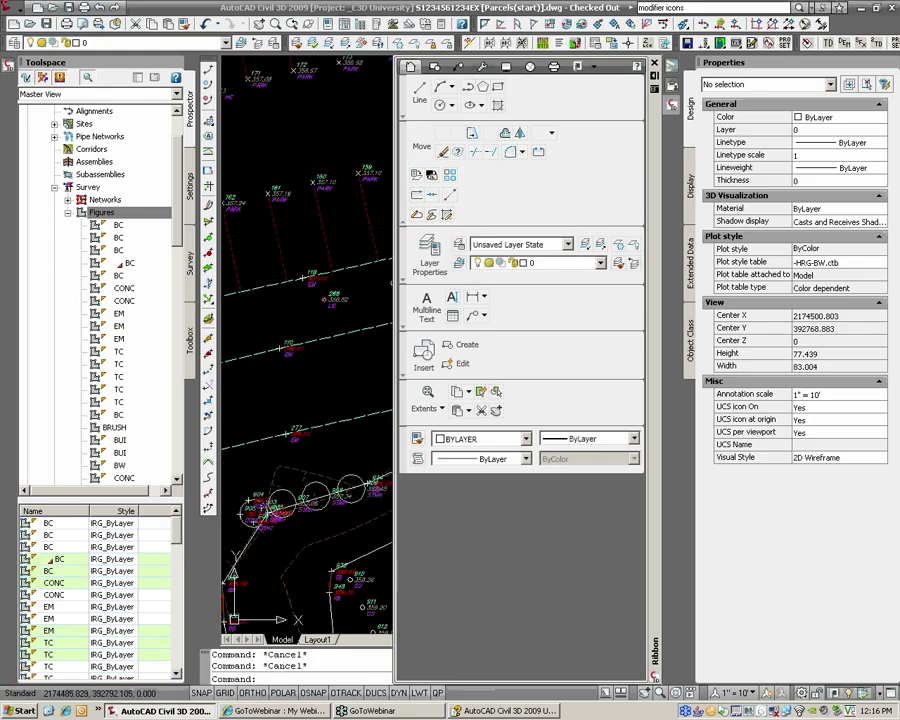
scroll(396, 297, down, 2)
text(pl)
key(Return)
click(329, 294)
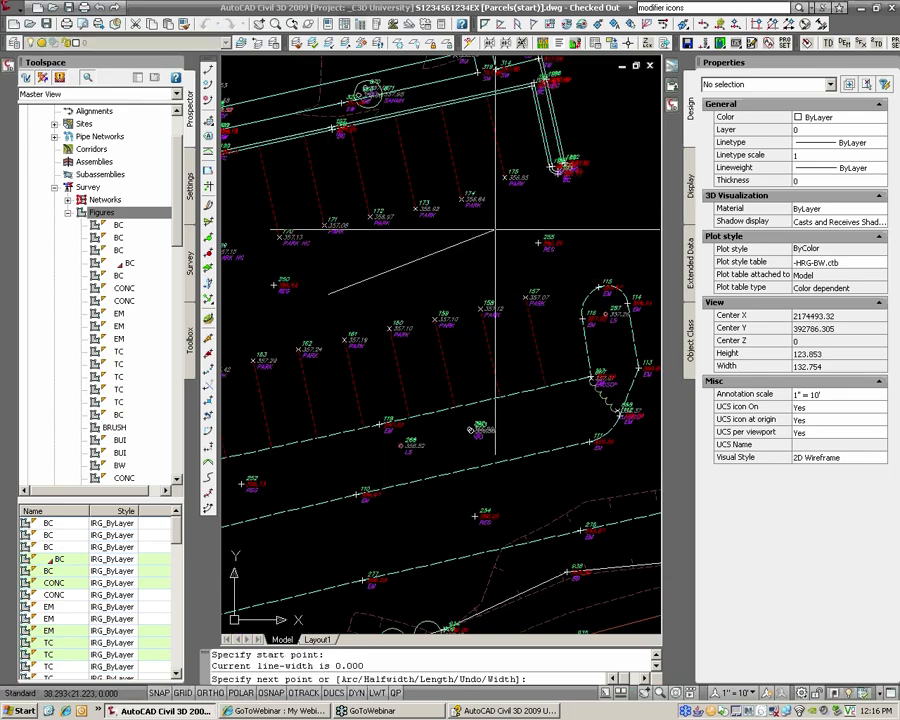
click(495, 230)
key(Return)
Step: Break the new line at two points to leave a gap
scroll(428, 261, up, 4)
mouse_move(674, 106)
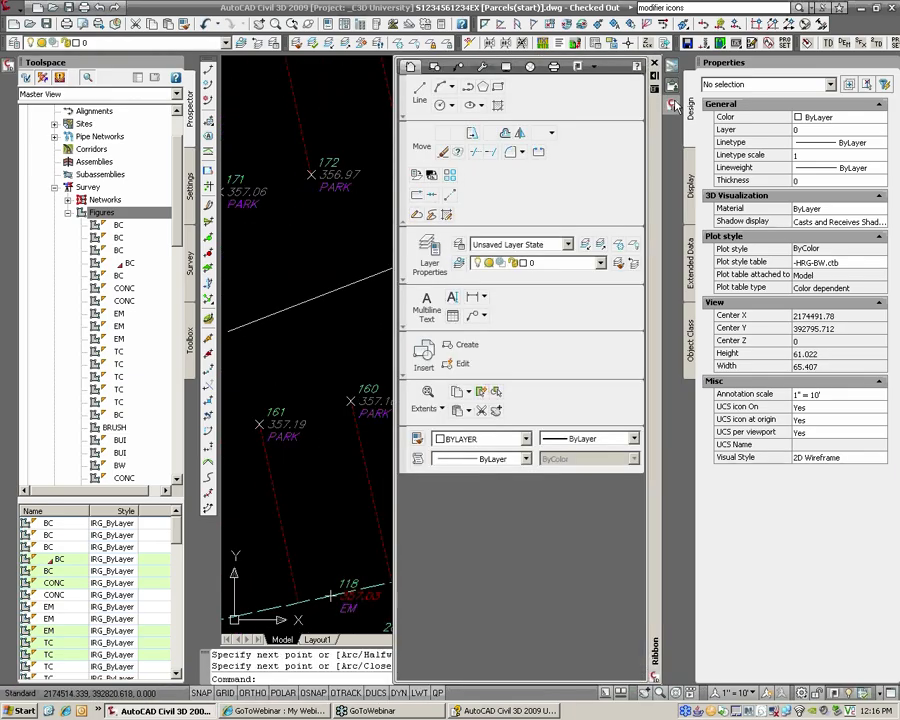
click(538, 153)
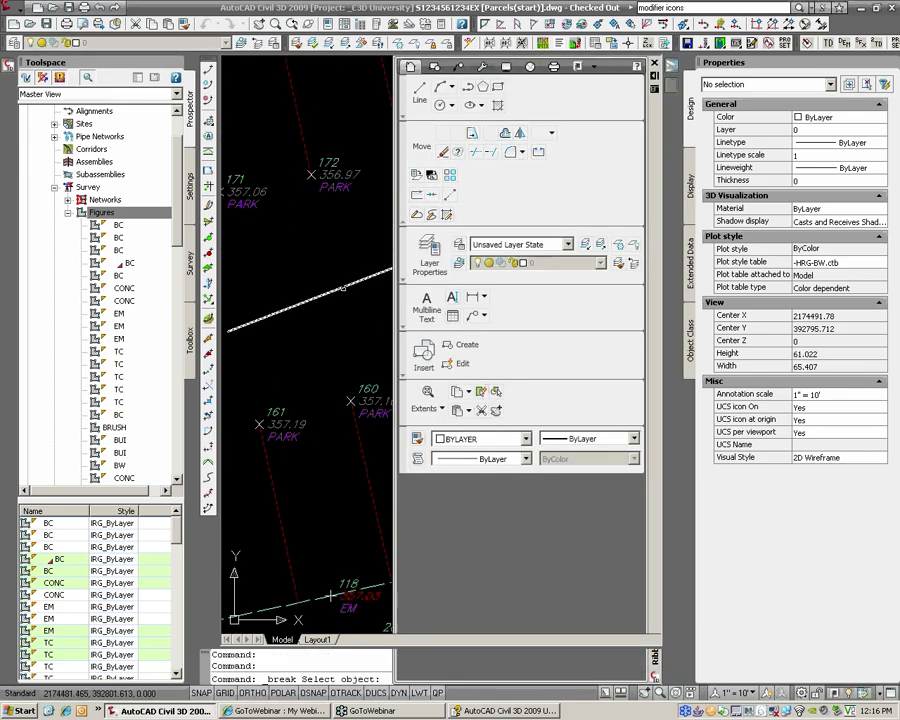
click(343, 287)
click(447, 287)
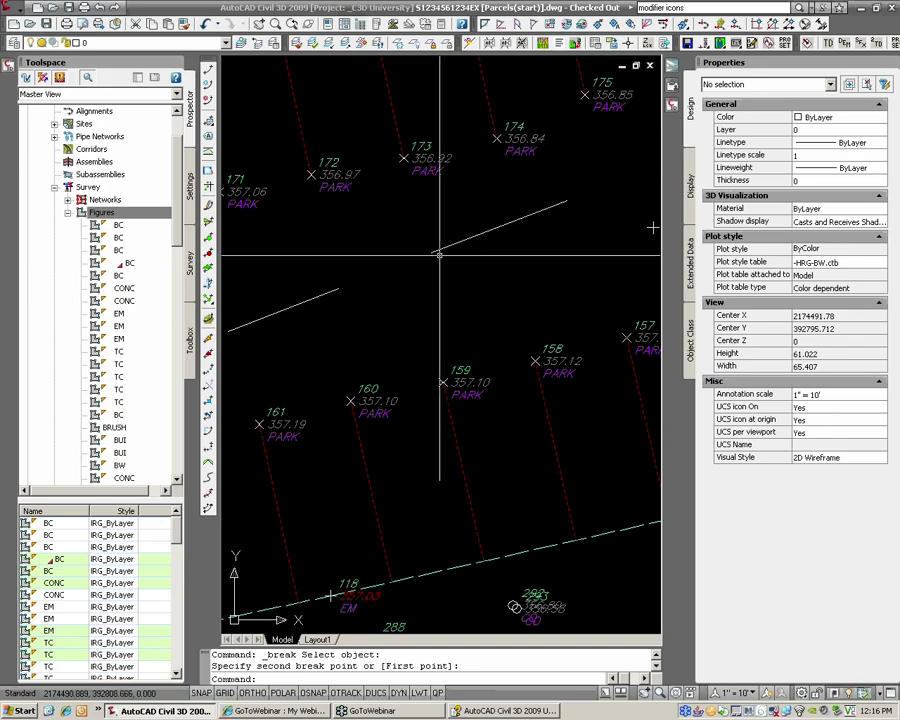
Step: Undo the earlier break so the diagonal line is whole again
text(u)
key(Return)
text(u)
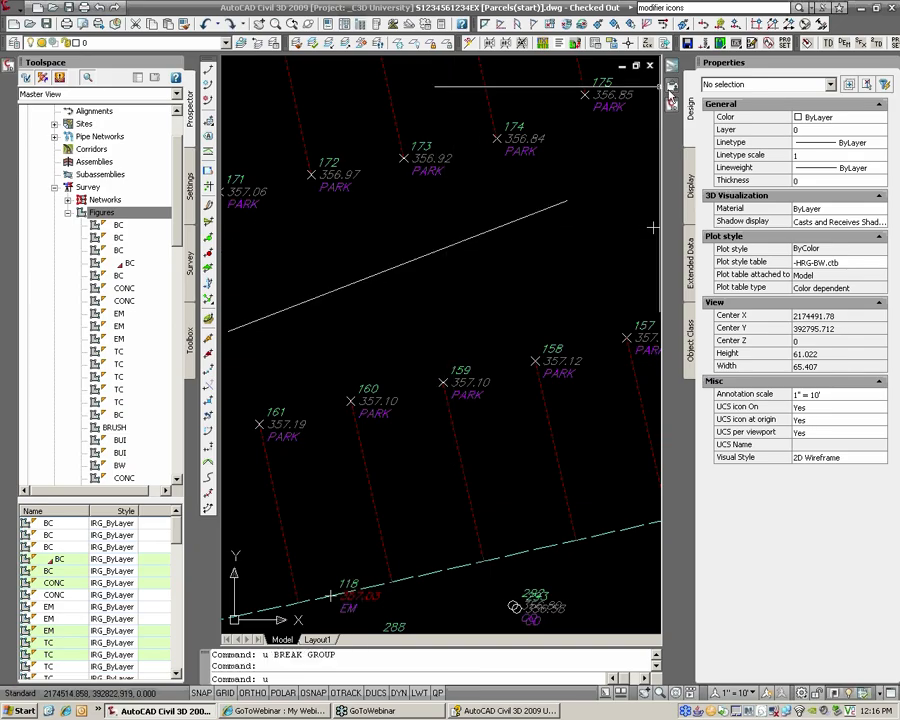
click(672, 98)
mouse_move(673, 110)
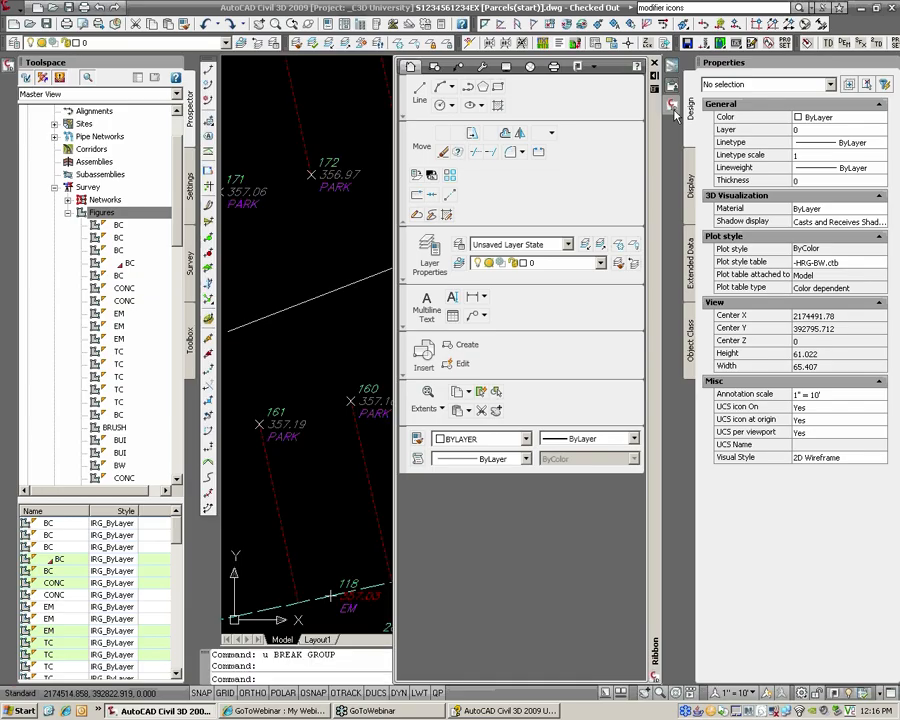
Step: Break the white diagonal line at a single point using Nearest snap and @
click(416, 196)
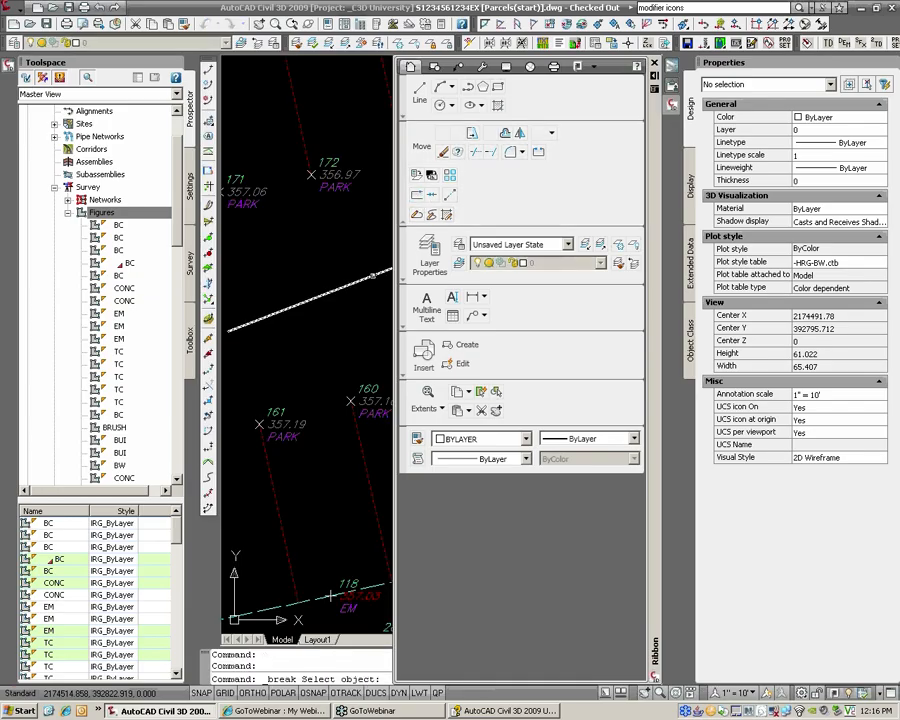
click(335, 290)
text(nea)
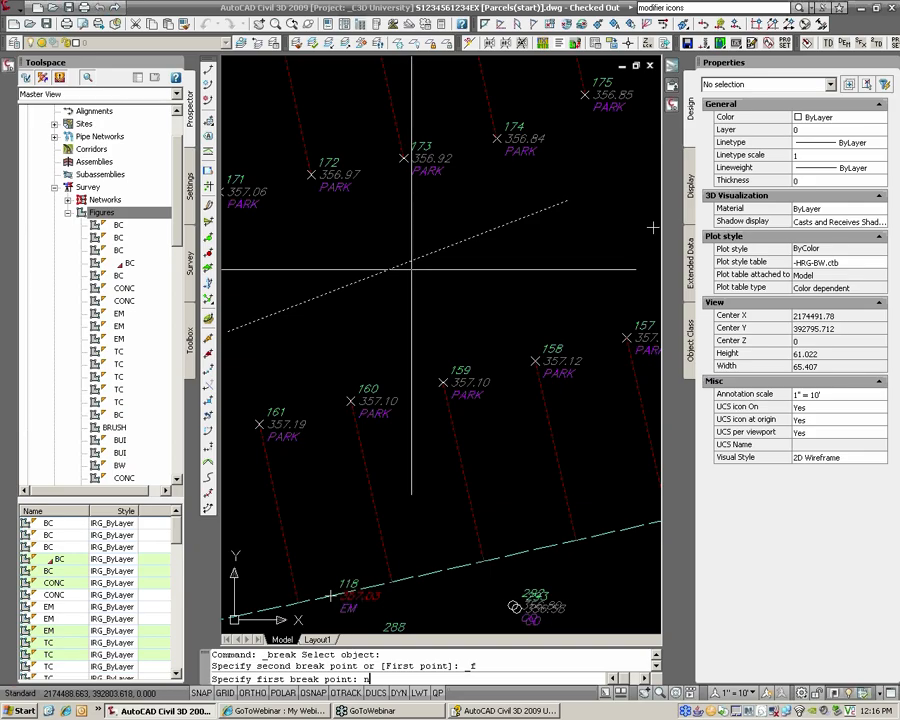
key(Return)
click(426, 261)
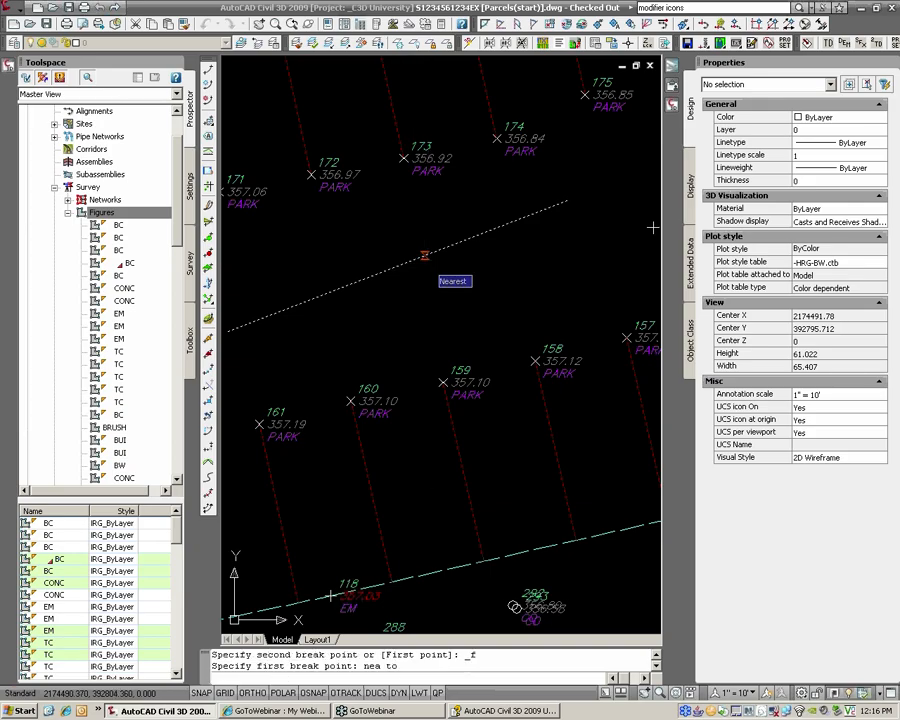
text(@)
key(Return)
click(404, 264)
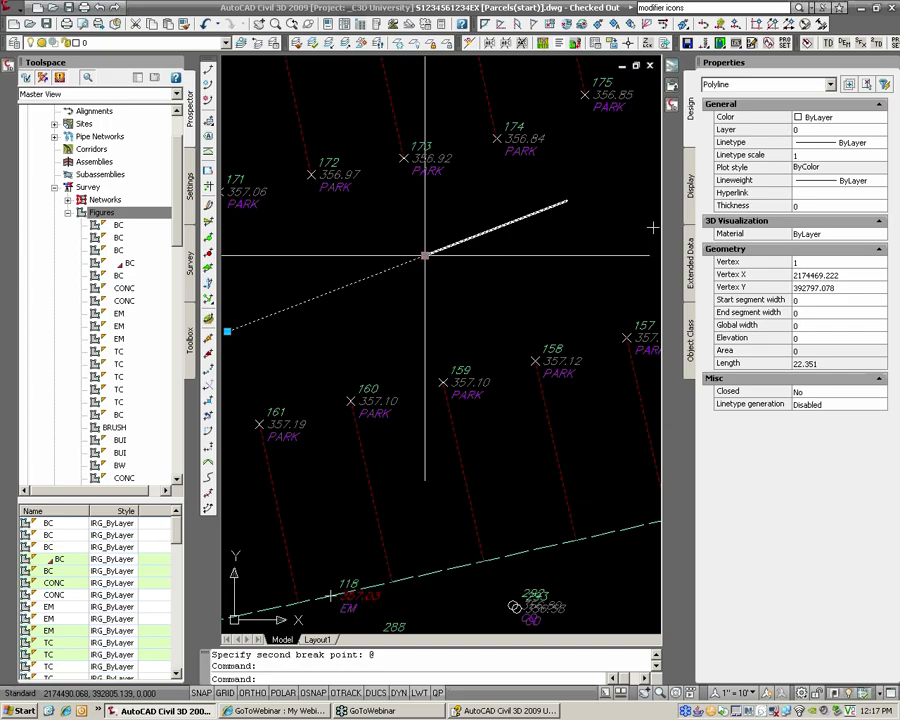
key(Escape)
key(Escape)
Step: Window-select both line pieces and erase them
click(426, 258)
click(424, 266)
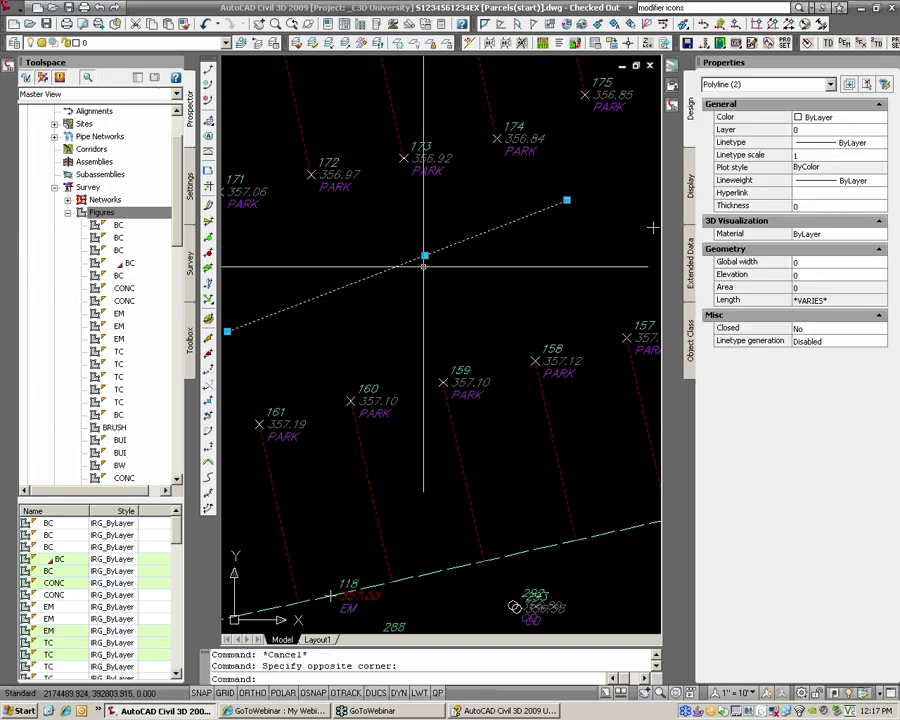
text(e)
key(Return)
scroll(430, 400, down, 2)
scroll(419, 331, up, 2)
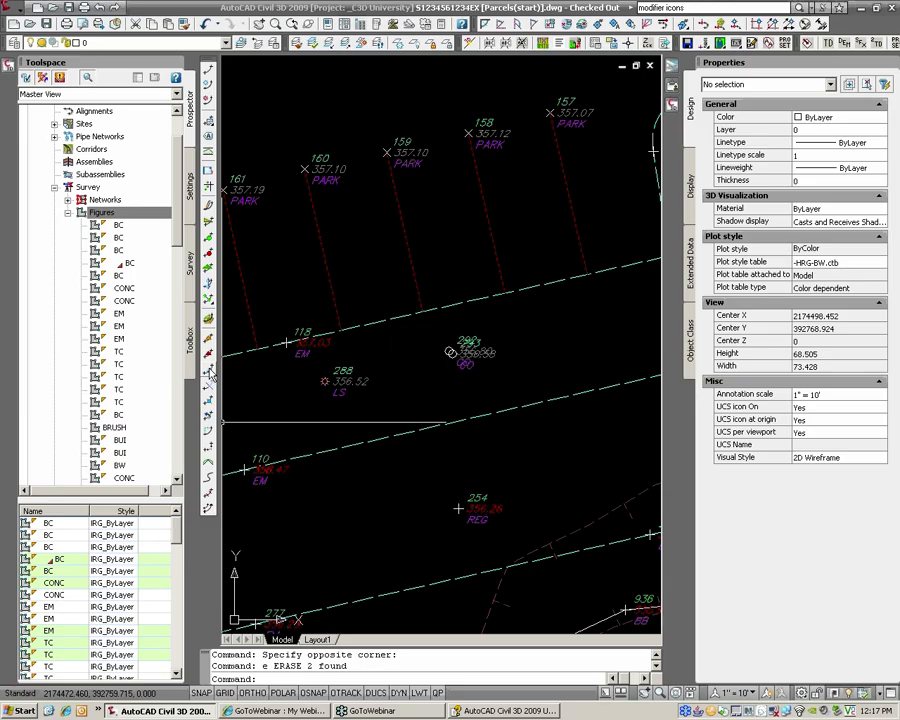
Step: Make a trial break in the dashed figure line, cutting a gap
click(211, 372)
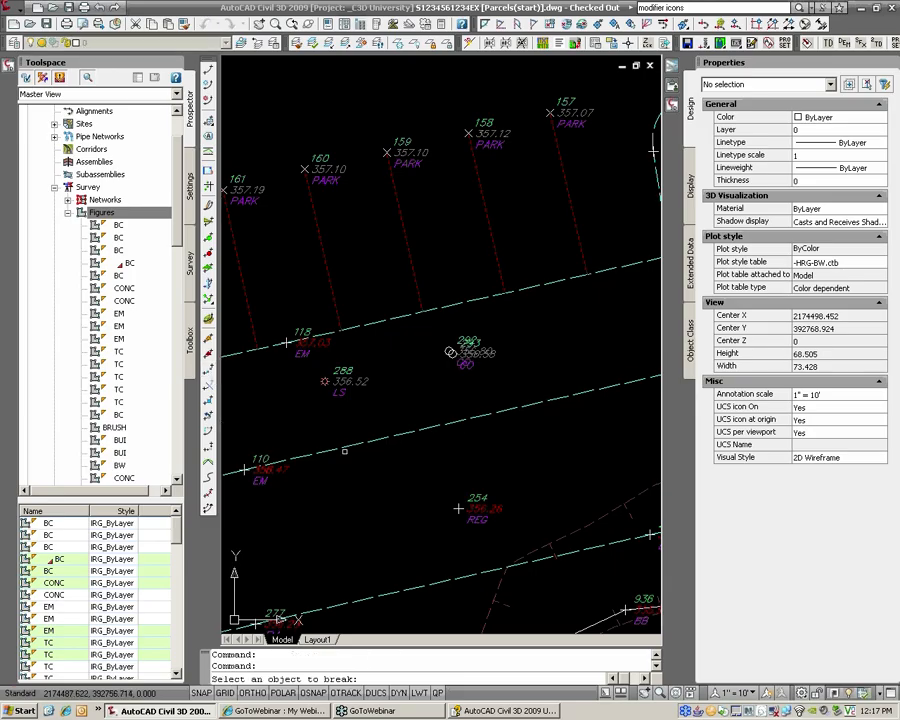
click(350, 445)
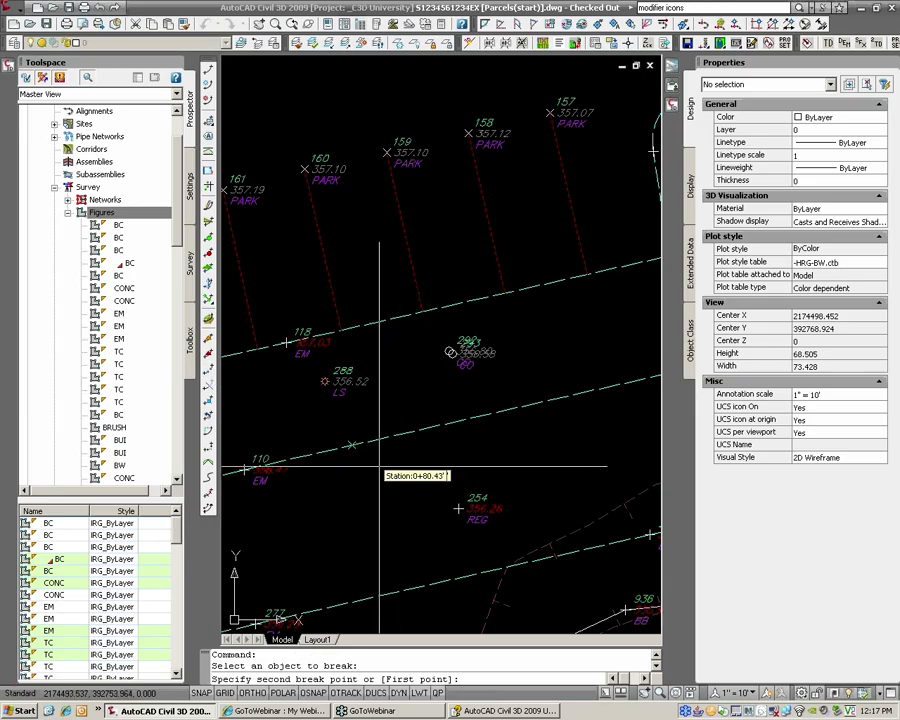
scroll(379, 466, up, 5)
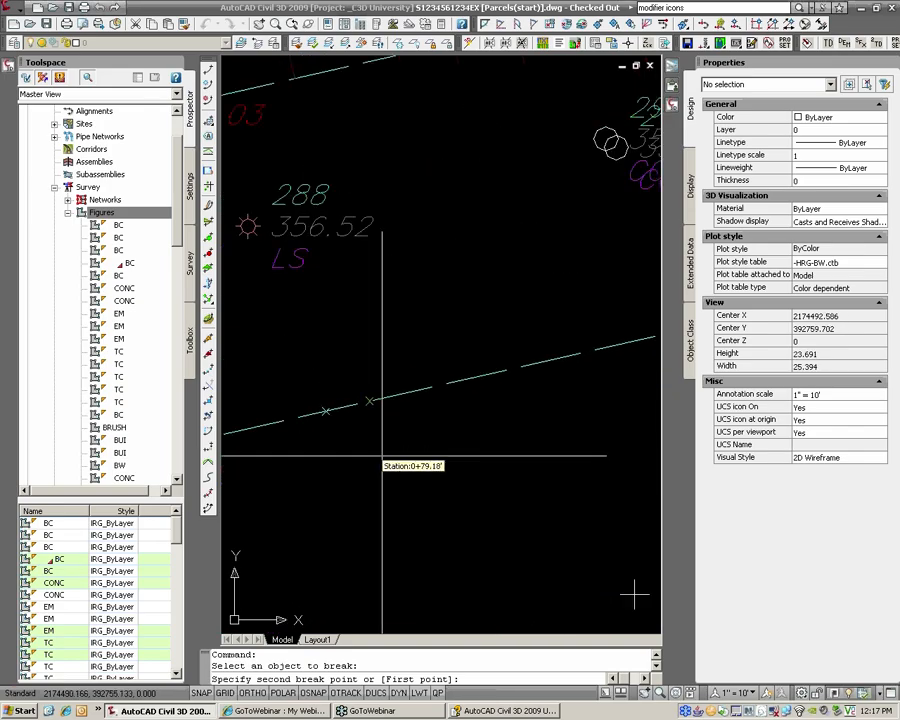
middle_drag(382, 458, 421, 447)
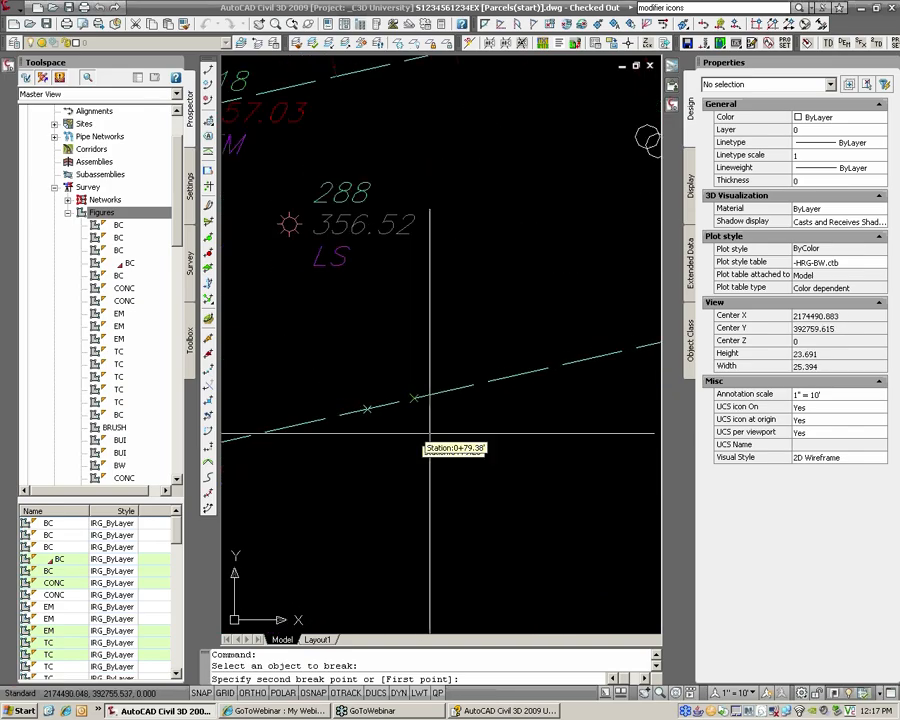
scroll(425, 425, down, 2)
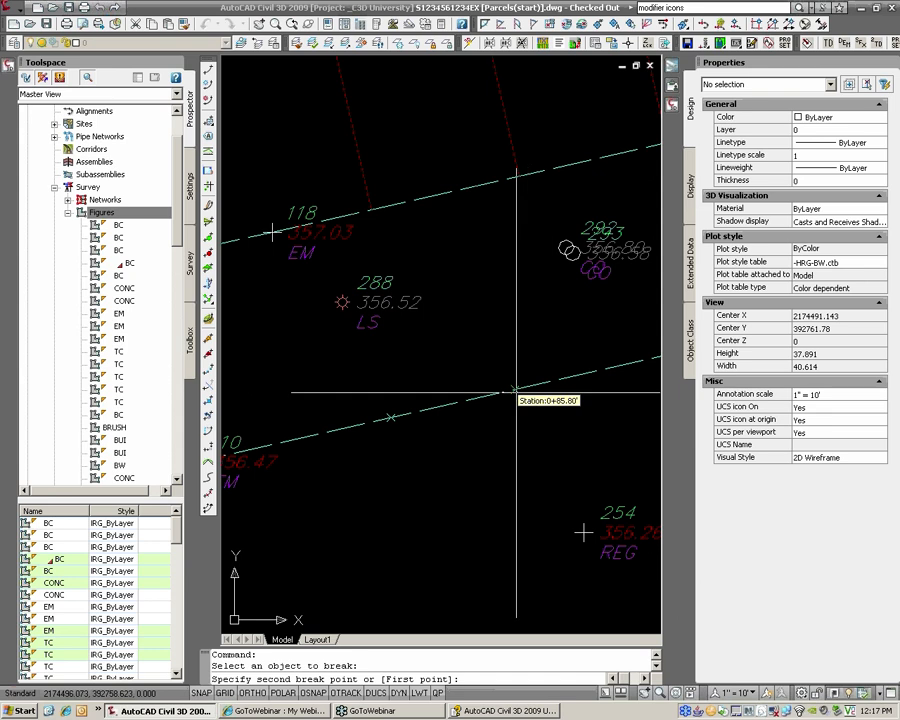
click(516, 390)
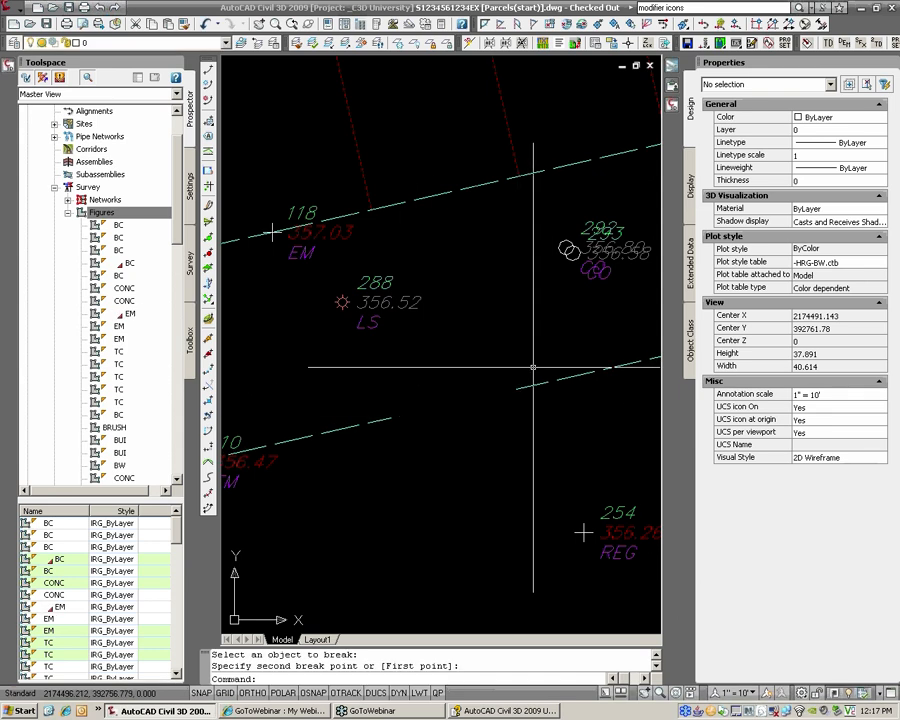
Step: Undo the trial break and zoom, restoring the dashed line
scroll(525, 367, down, 2)
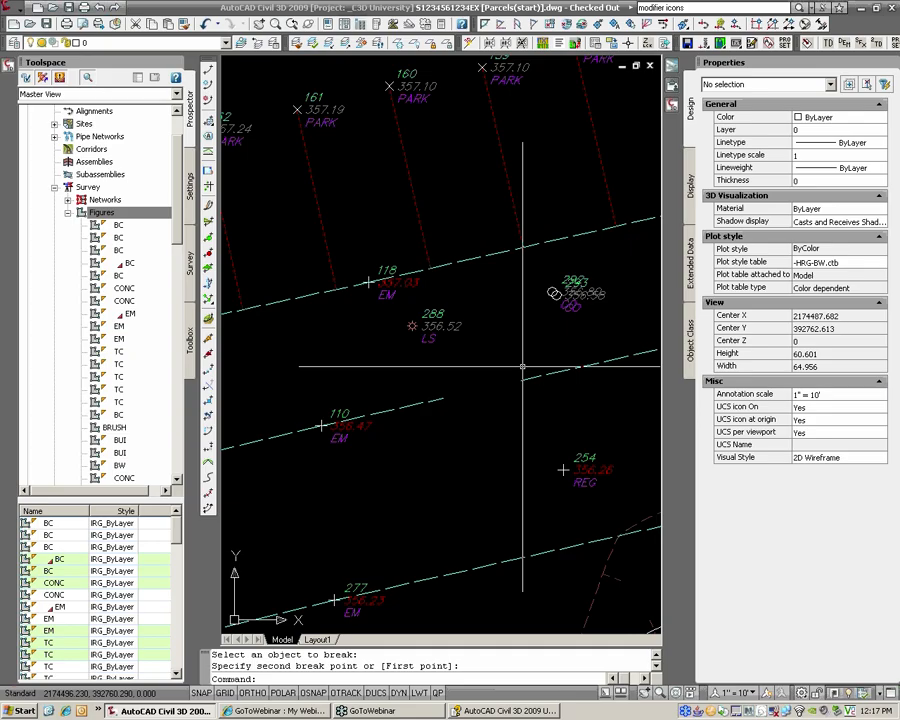
text(u)
key(Return)
key(ctrl+z)
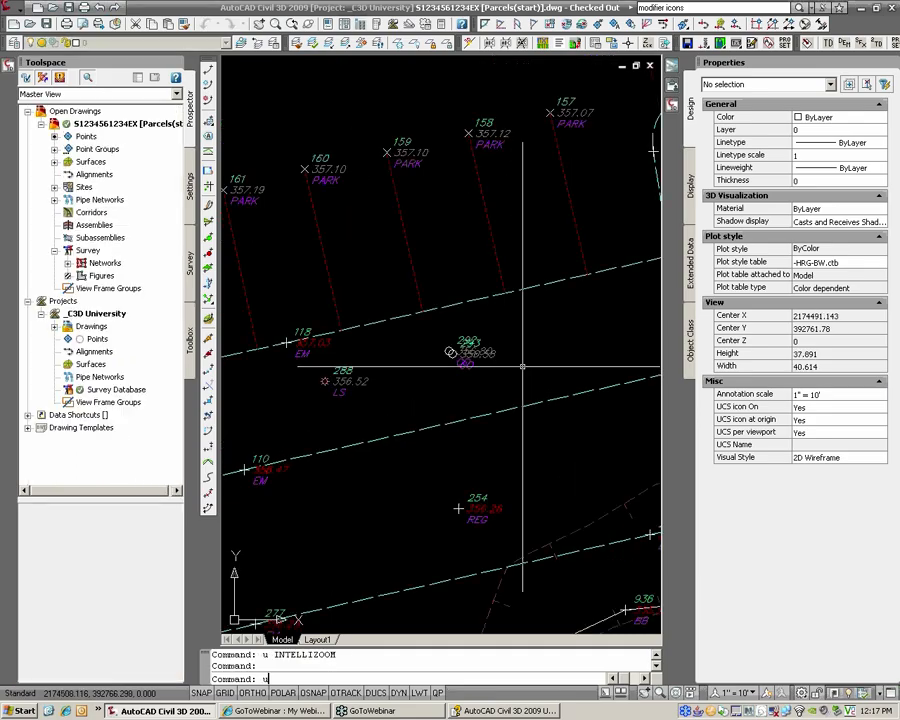
click(498, 410)
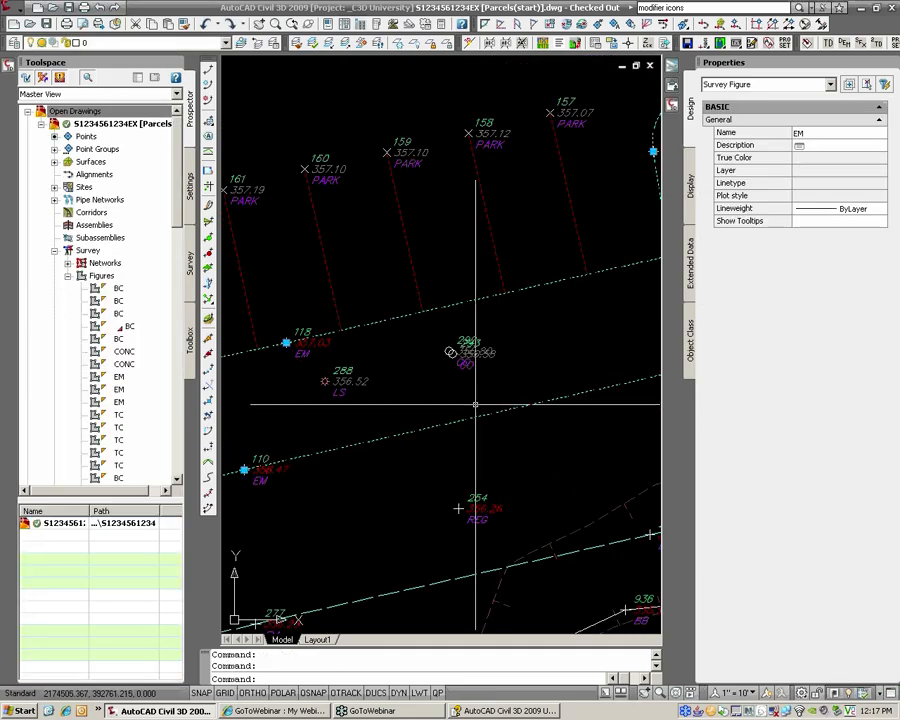
key(Escape)
middle_drag(477, 401, 506, 373)
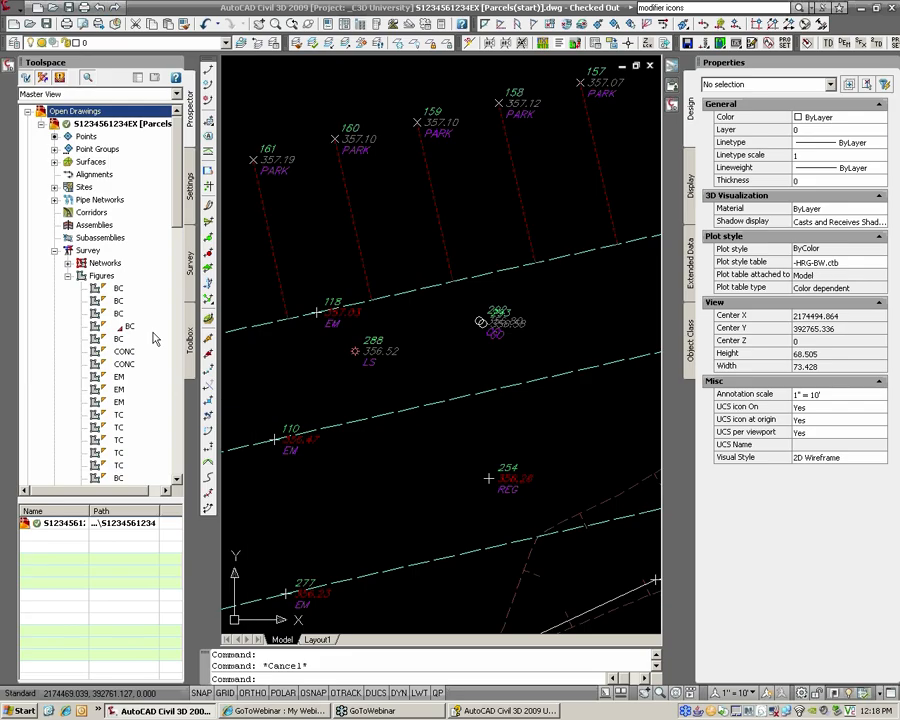
Step: Break the EM figure using the First option with NOD snap at point 110
click(210, 373)
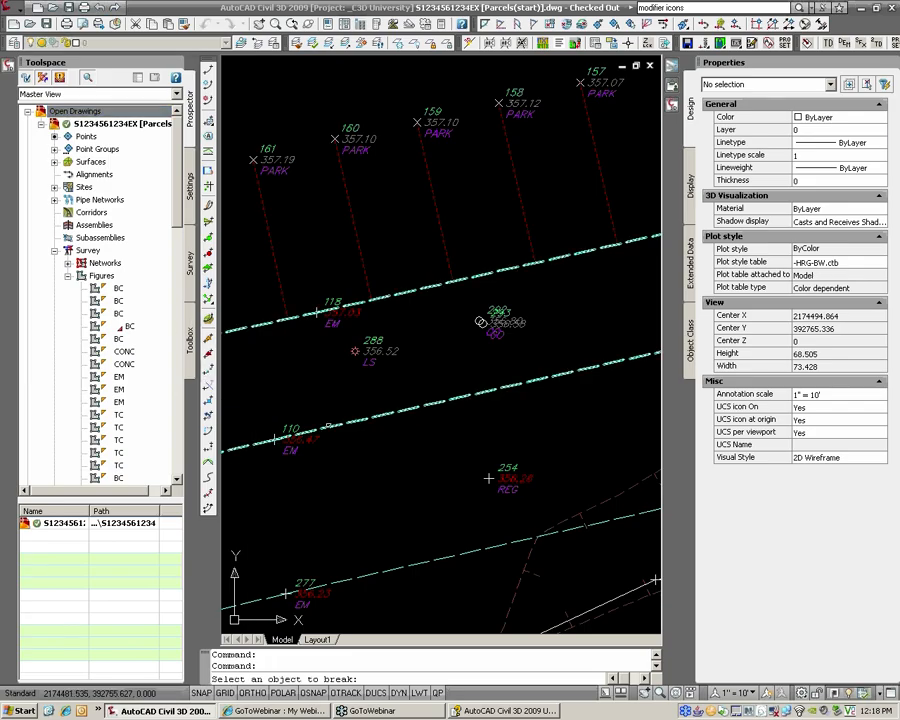
click(328, 427)
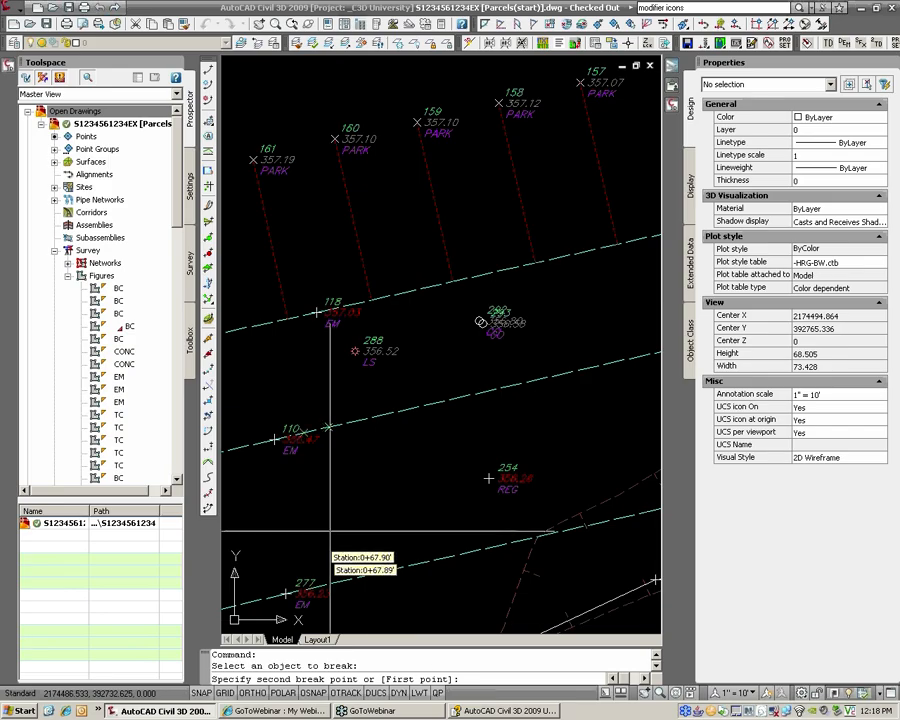
text(f)
key(Return)
text(n)
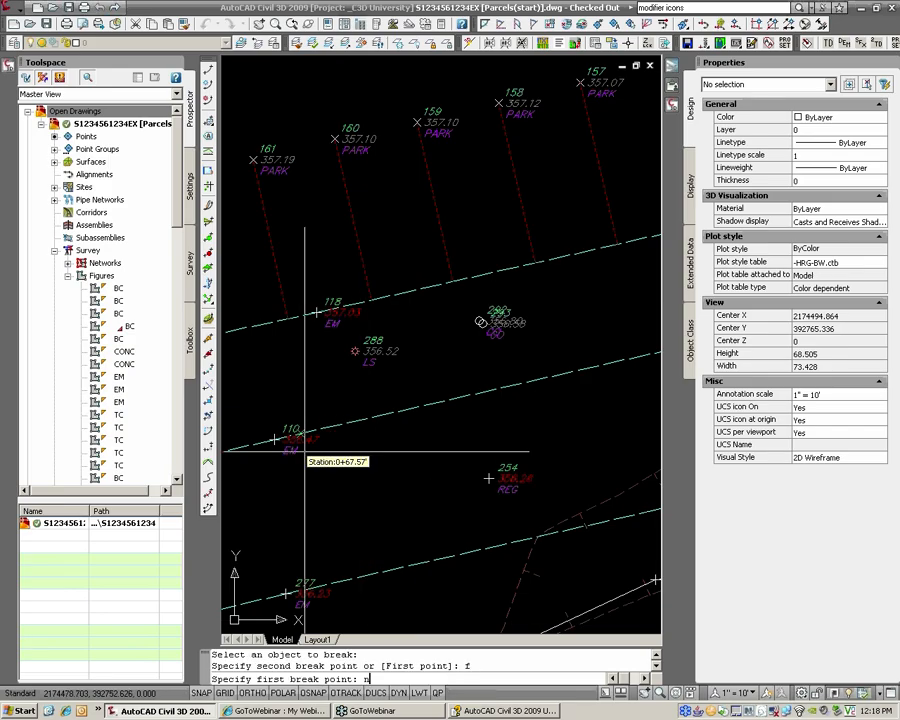
text(od)
key(Return)
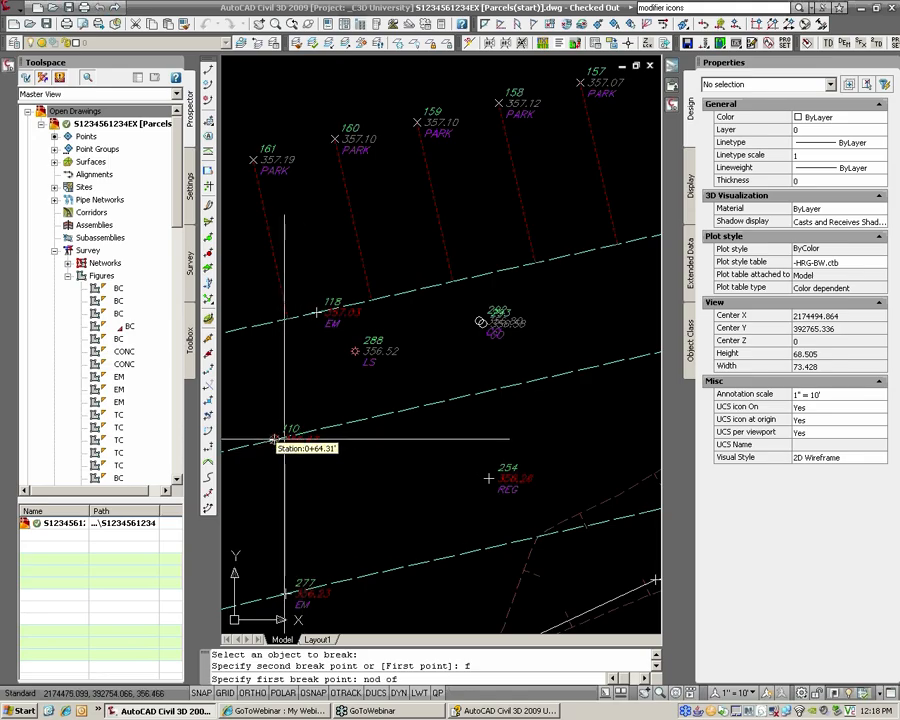
scroll(274, 440, up, 4)
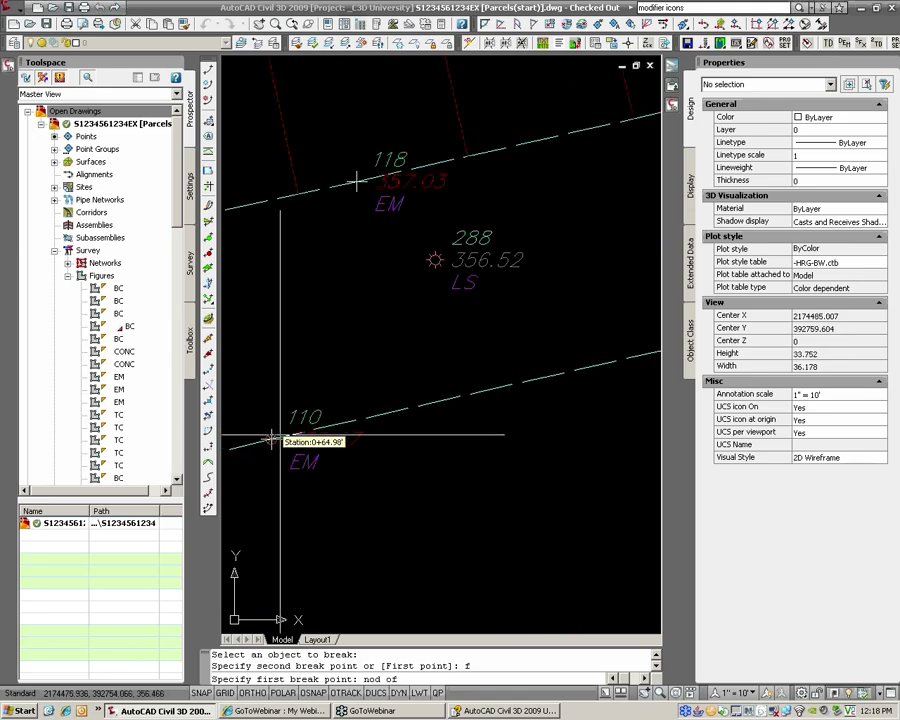
click(274, 440)
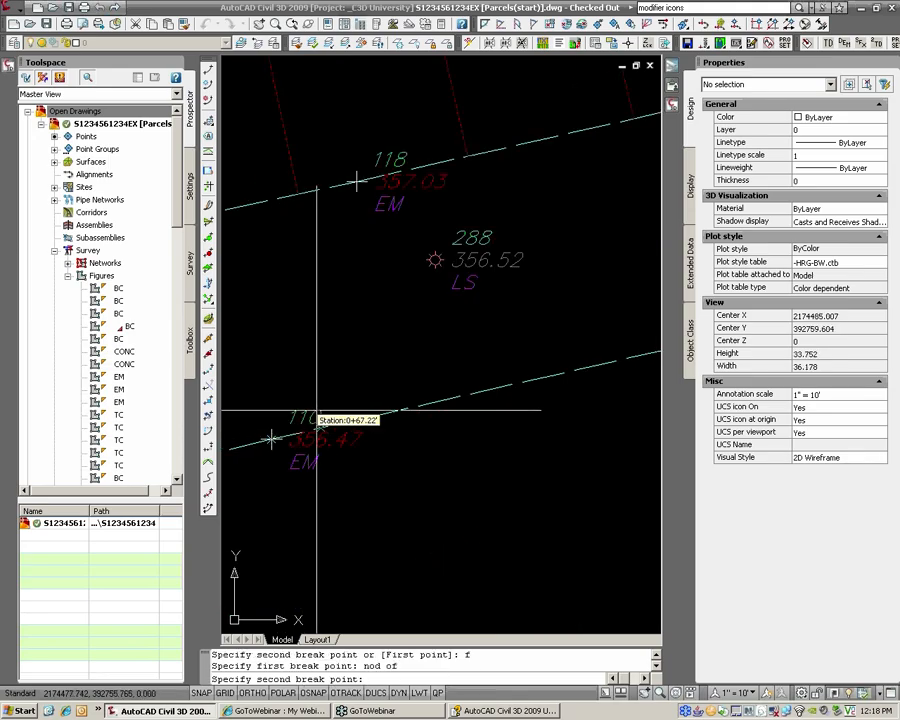
scroll(337, 405, down, 3)
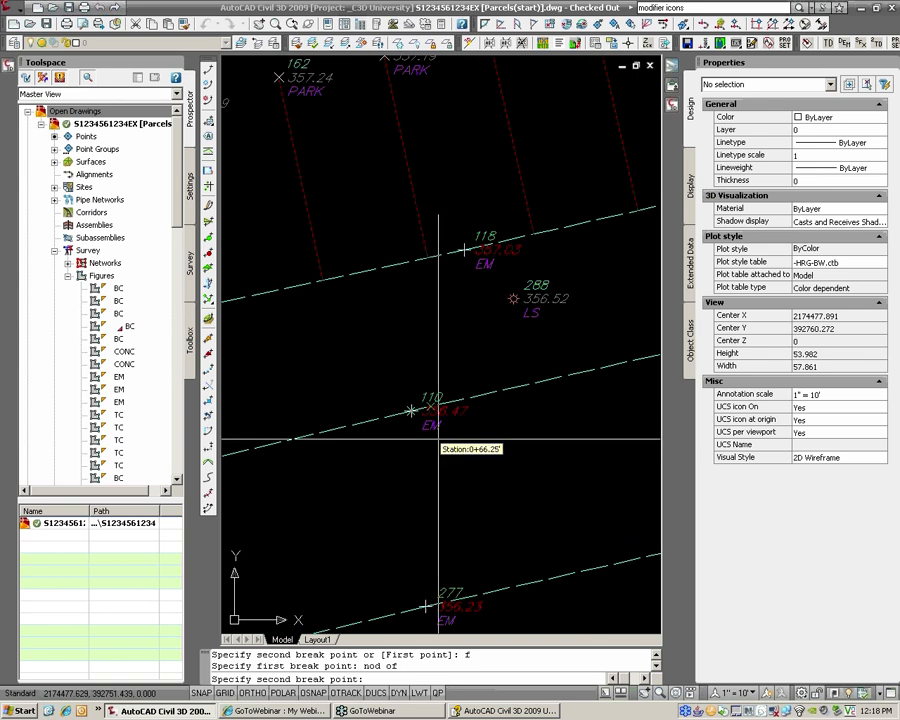
click(438, 438)
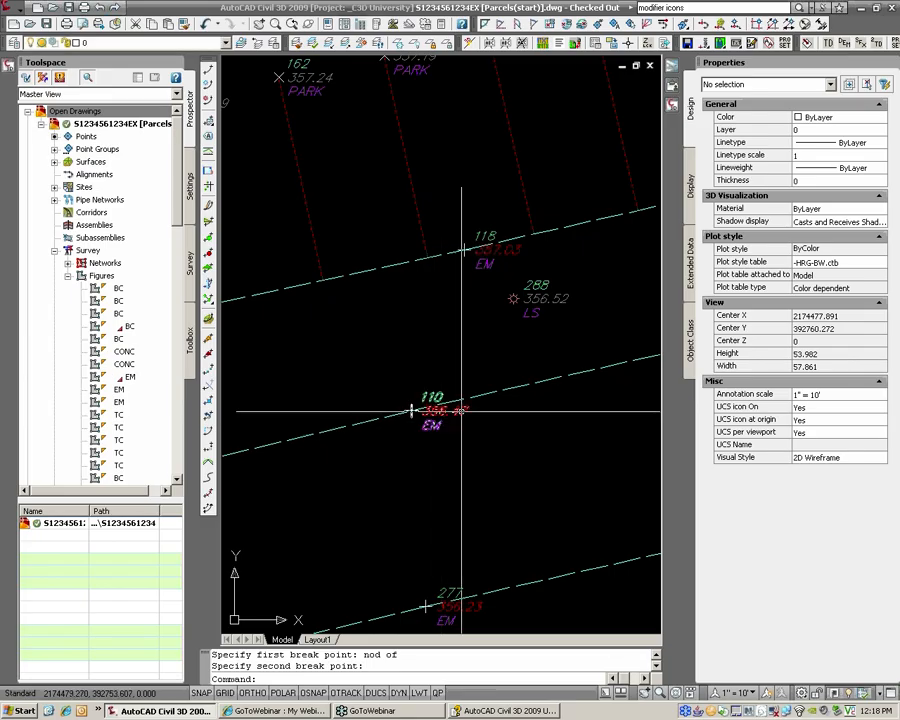
Step: Select the newly split EM figure to check it, then pan to the lines on the right
scroll(412, 410, down, 2)
click(430, 410)
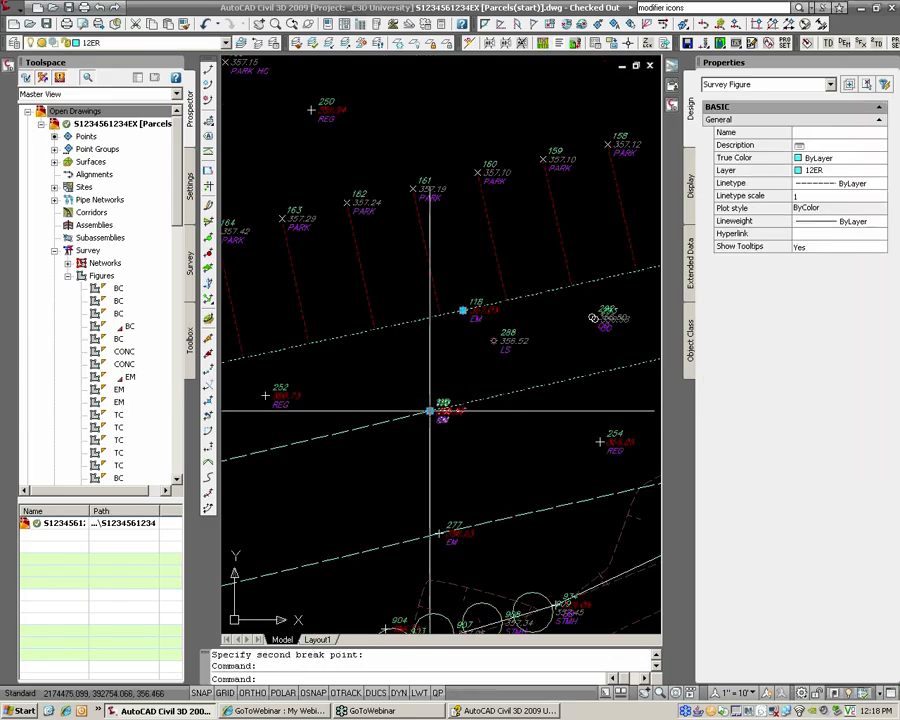
scroll(440, 410, down, 3)
scroll(542, 414, up, 5)
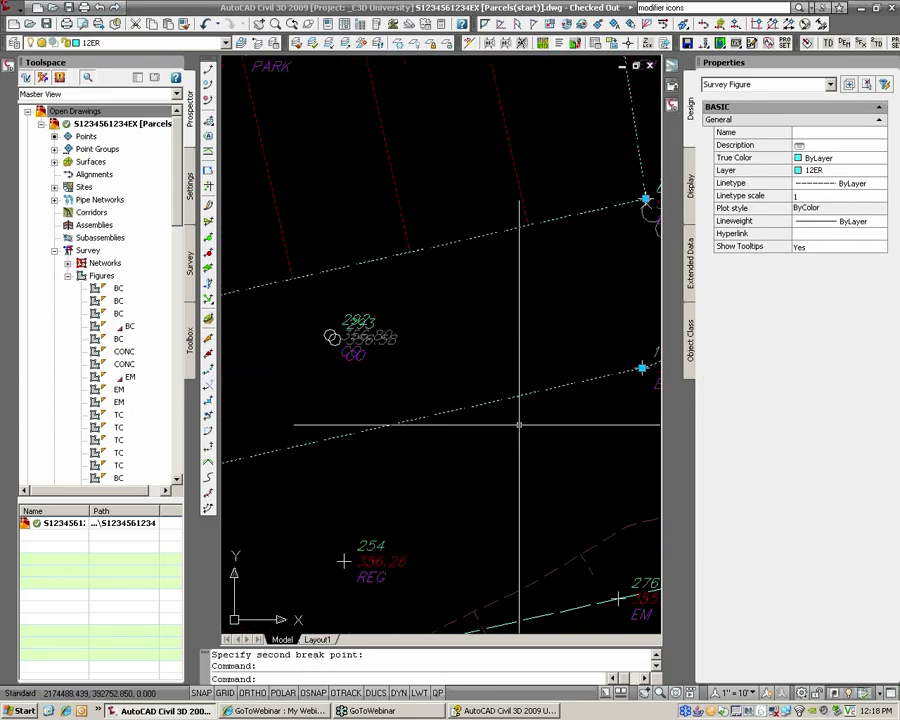
key(Escape)
middle_drag(532, 421, 393, 446)
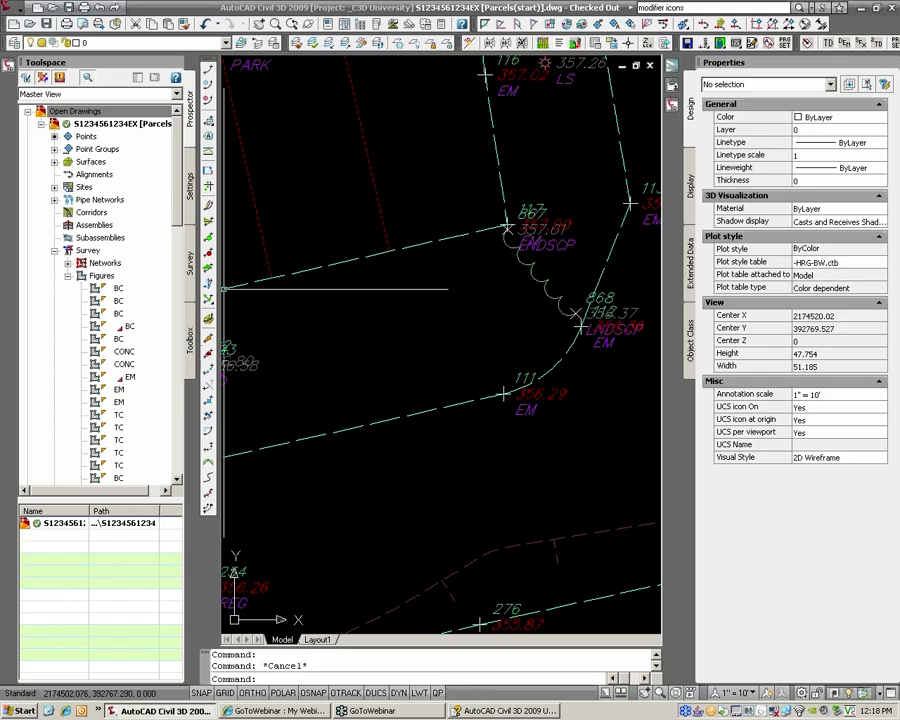
Step: Break the EM figure line at point 111 using the First option and NOD snap
click(209, 375)
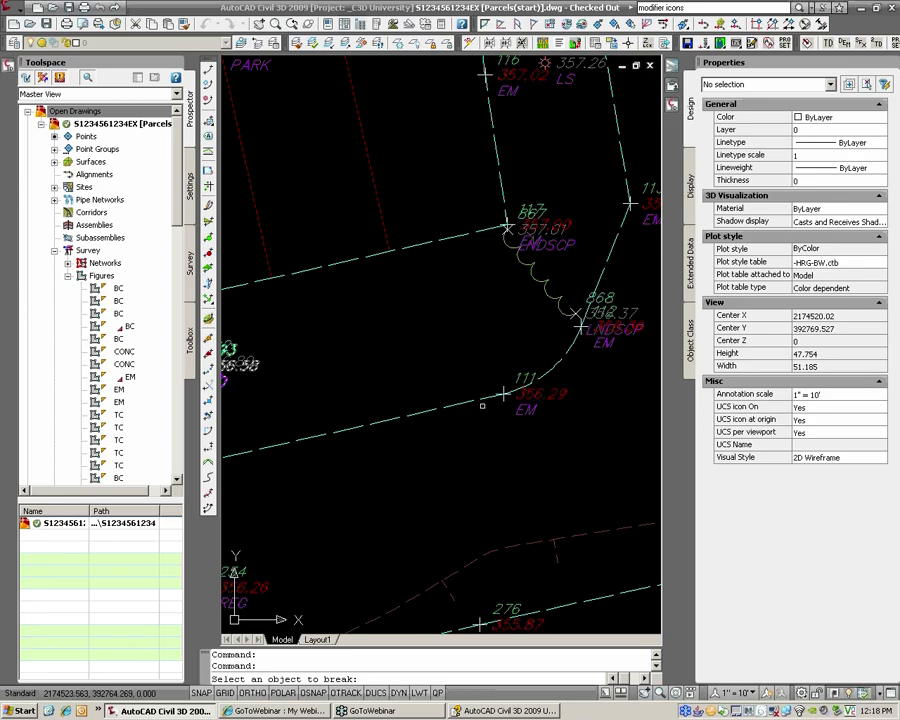
click(468, 403)
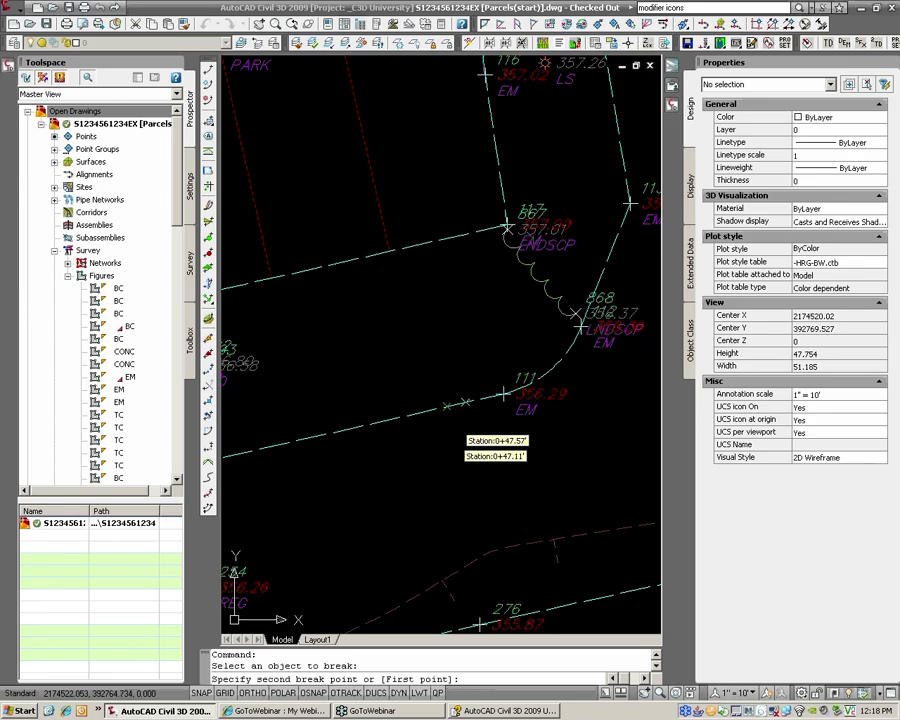
text(f)
key(Return)
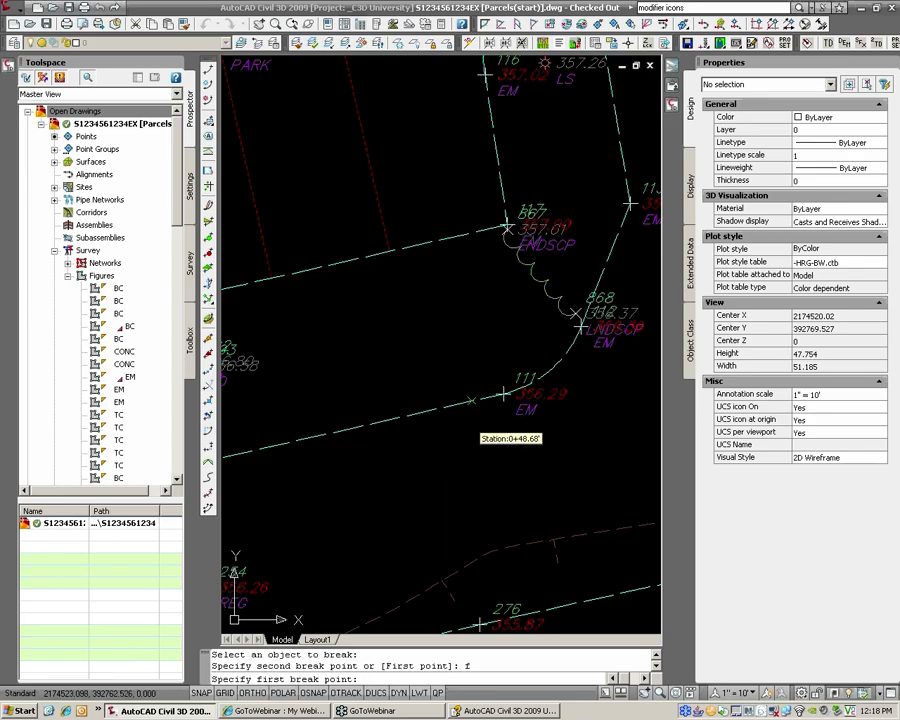
text(nod)
key(Return)
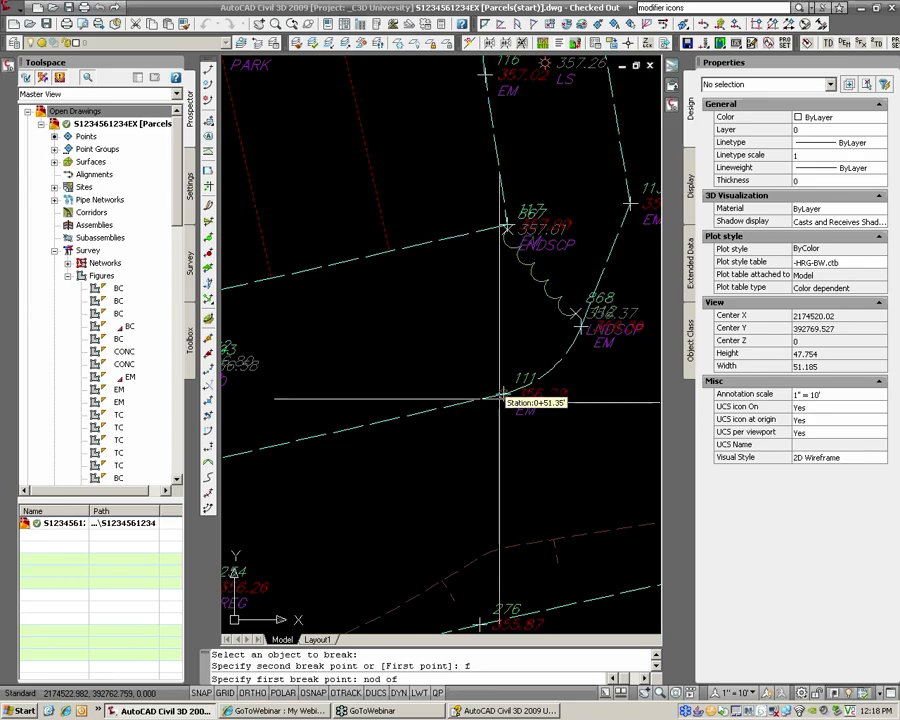
click(428, 425)
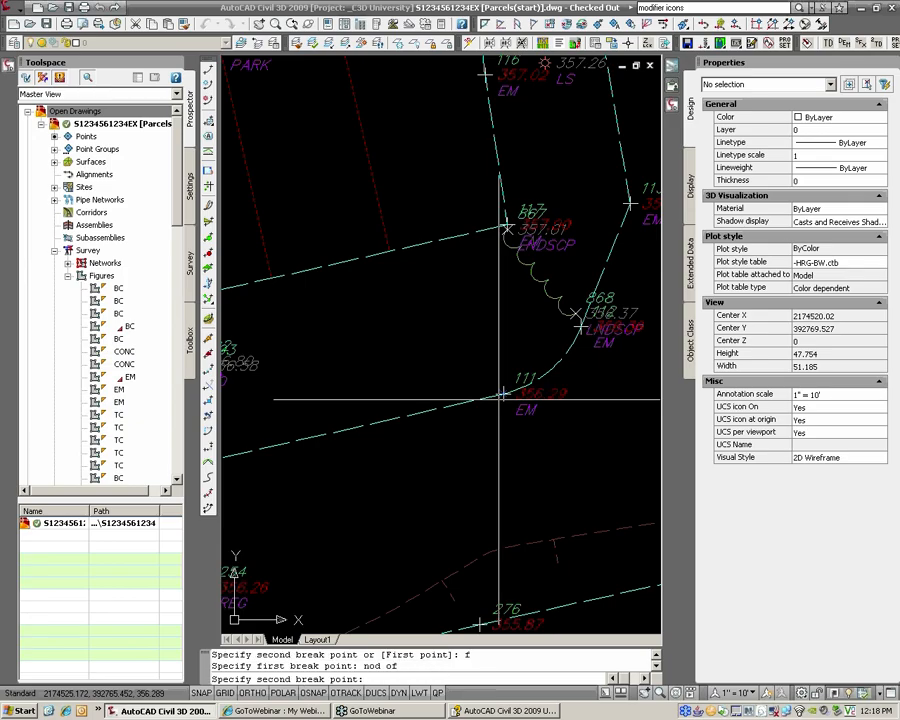
click(425, 425)
Step: Pan to and select the separate figure segment between points 110 and 111
scroll(416, 420, down, 2)
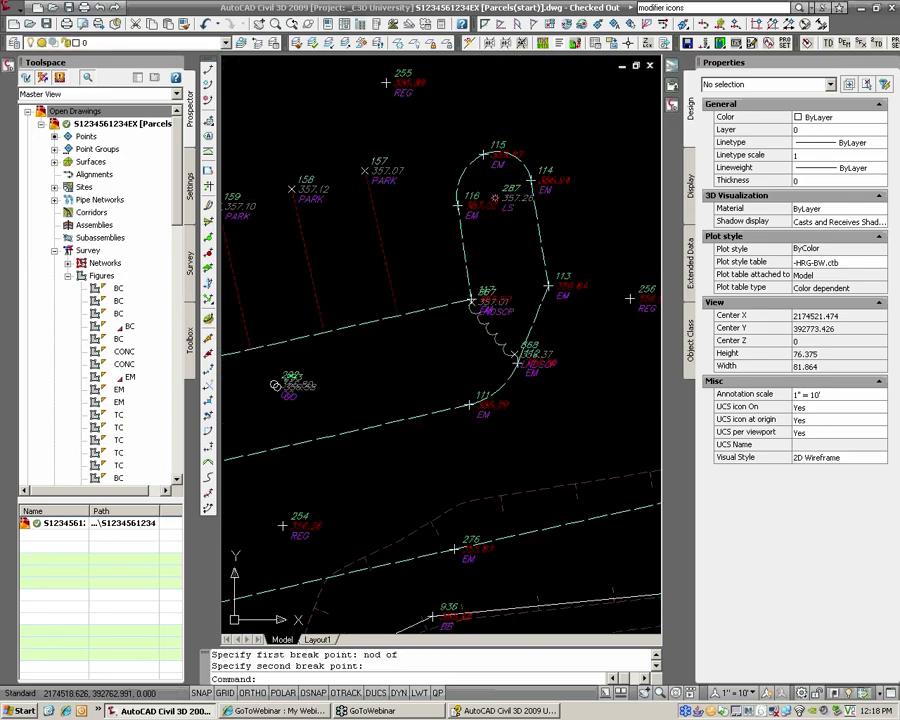
middle_drag(420, 422, 495, 405)
scroll(546, 387, up, 2)
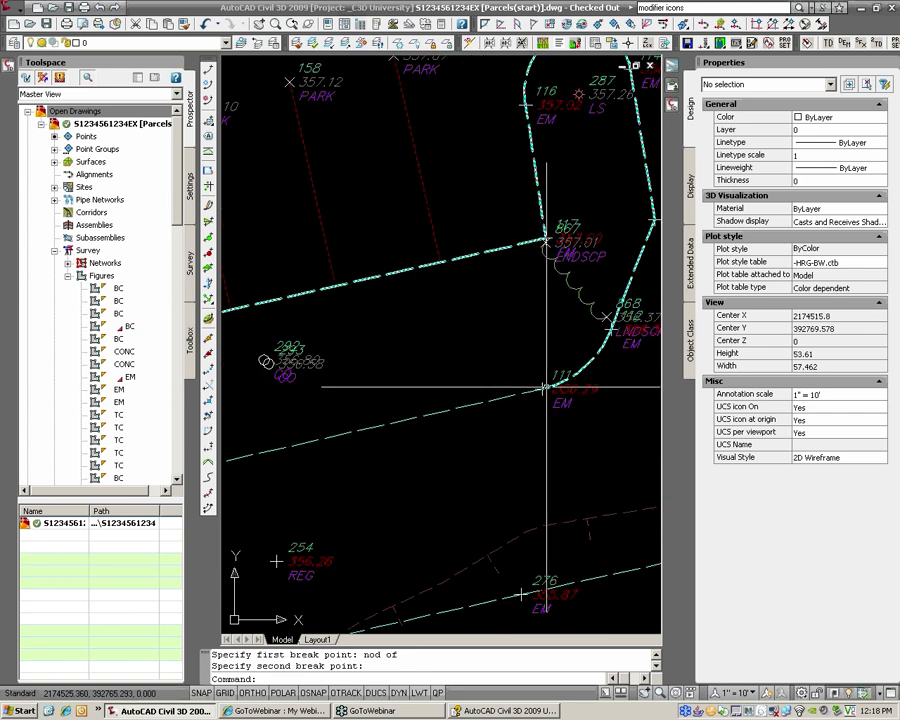
scroll(528, 390, down, 2)
middle_drag(438, 418, 492, 397)
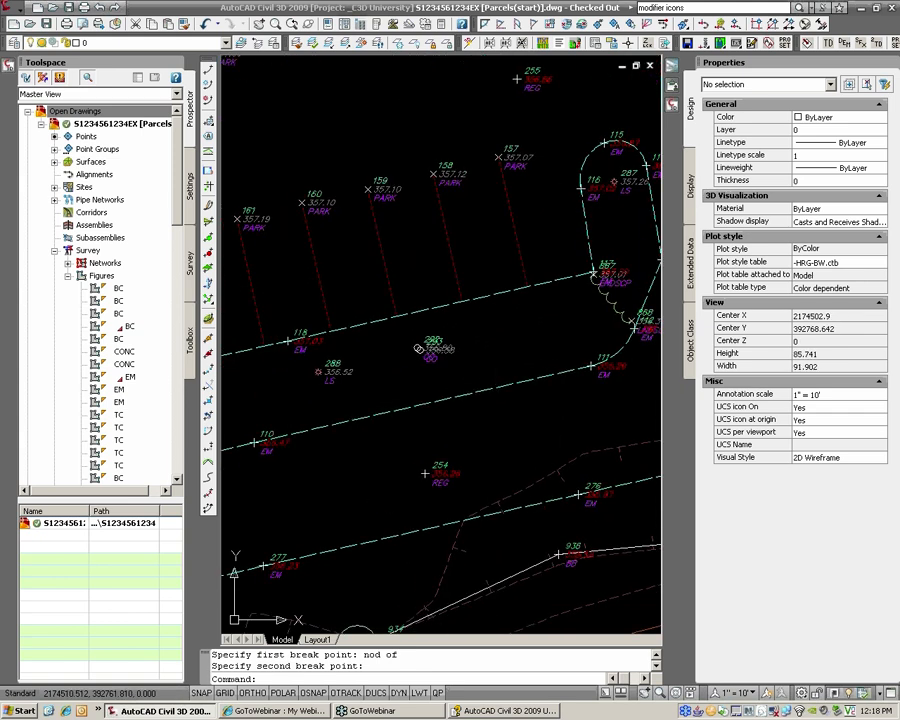
click(392, 412)
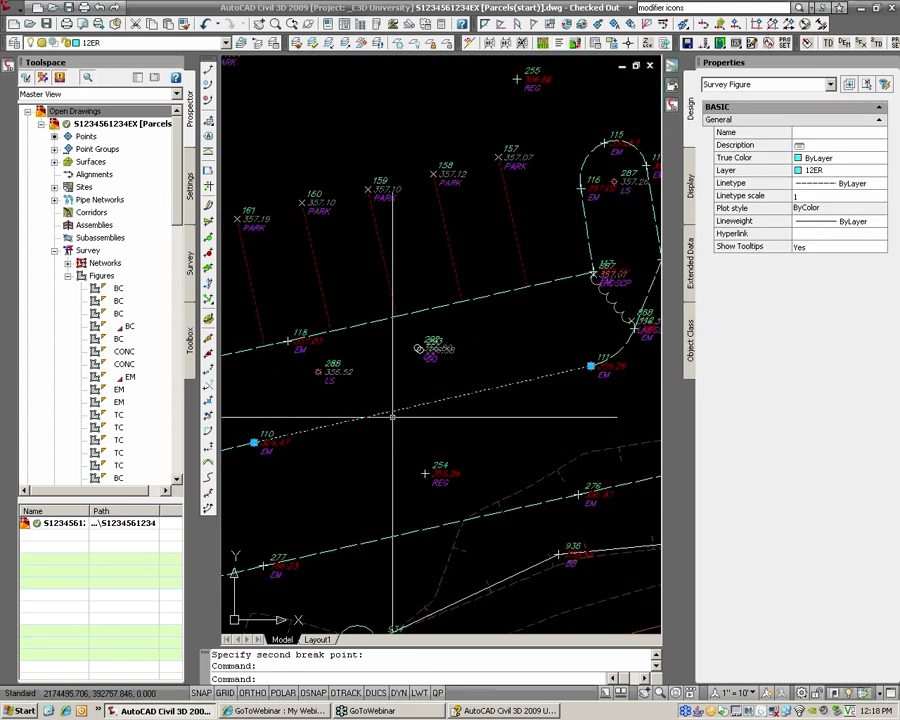
key(Escape)
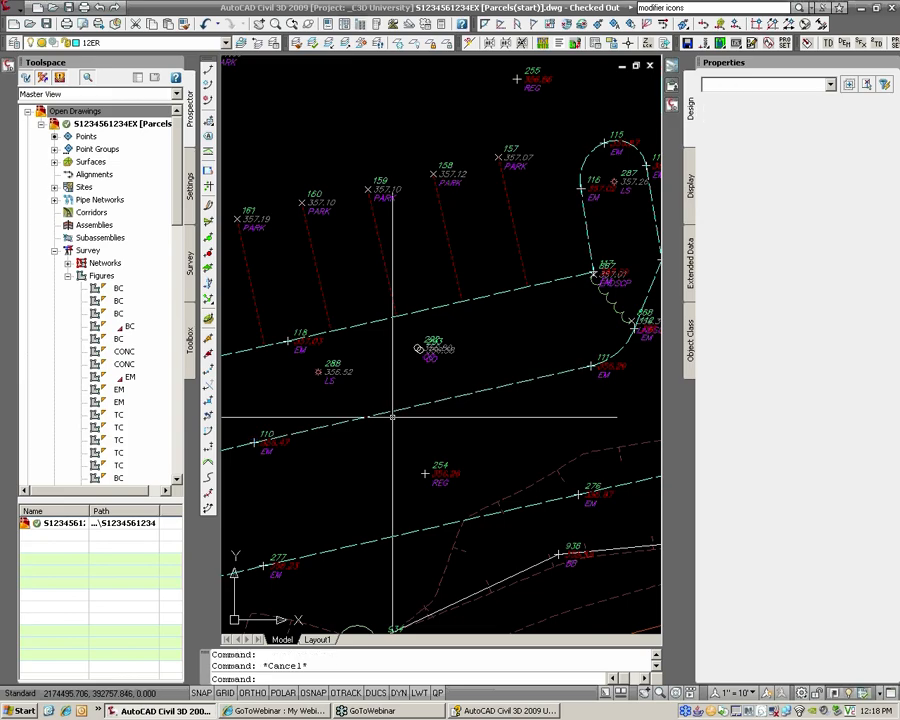
Step: Move the 110–111 line to the 12ER-dem layer with HRG > Layer Utils > Move to -dem
click(13, 8)
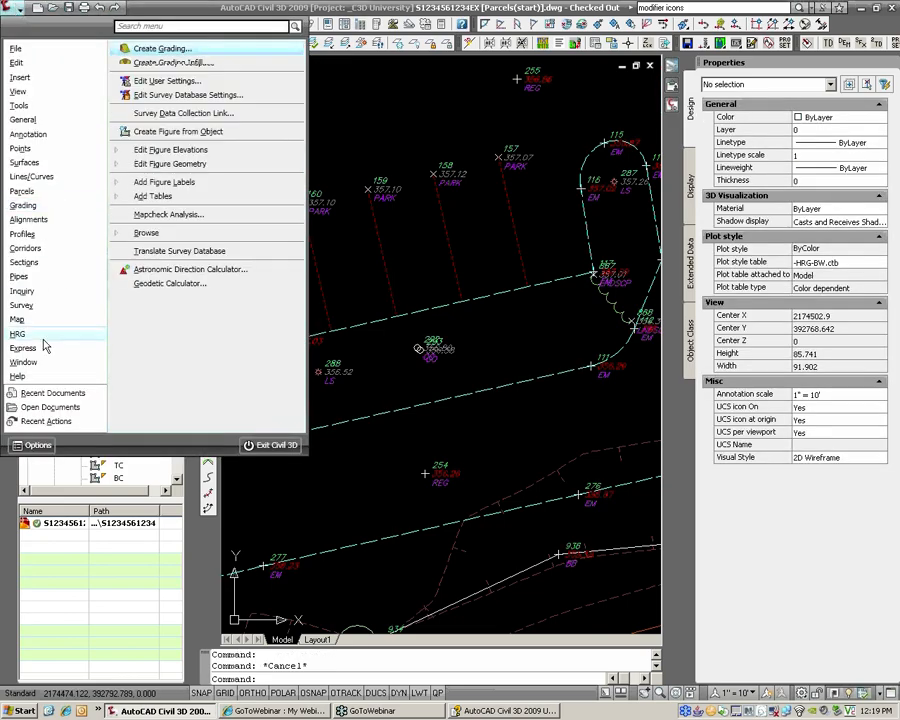
mouse_move(43, 338)
click(146, 67)
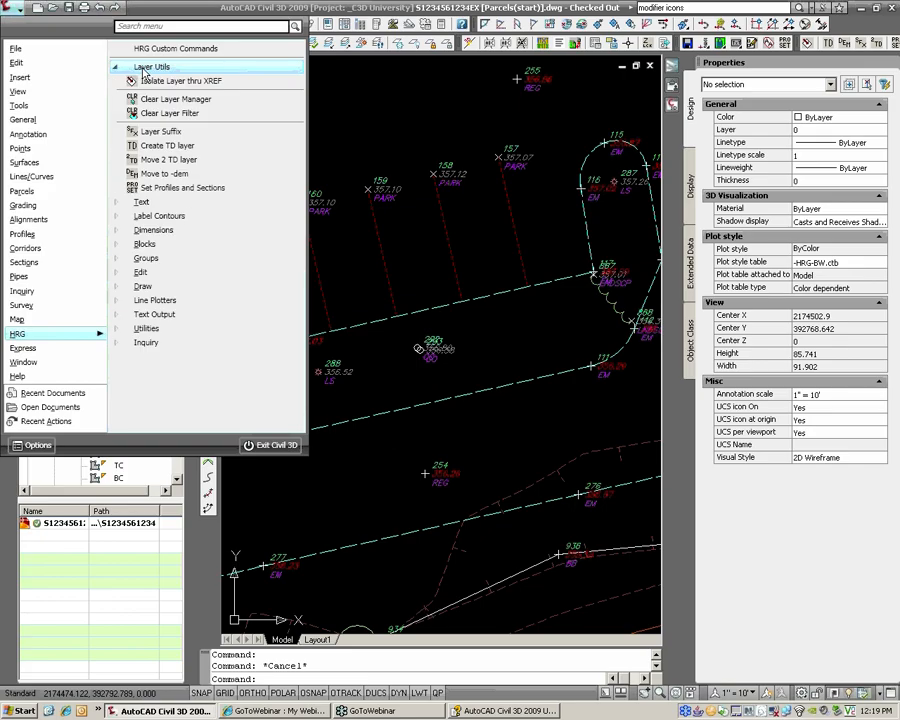
click(166, 174)
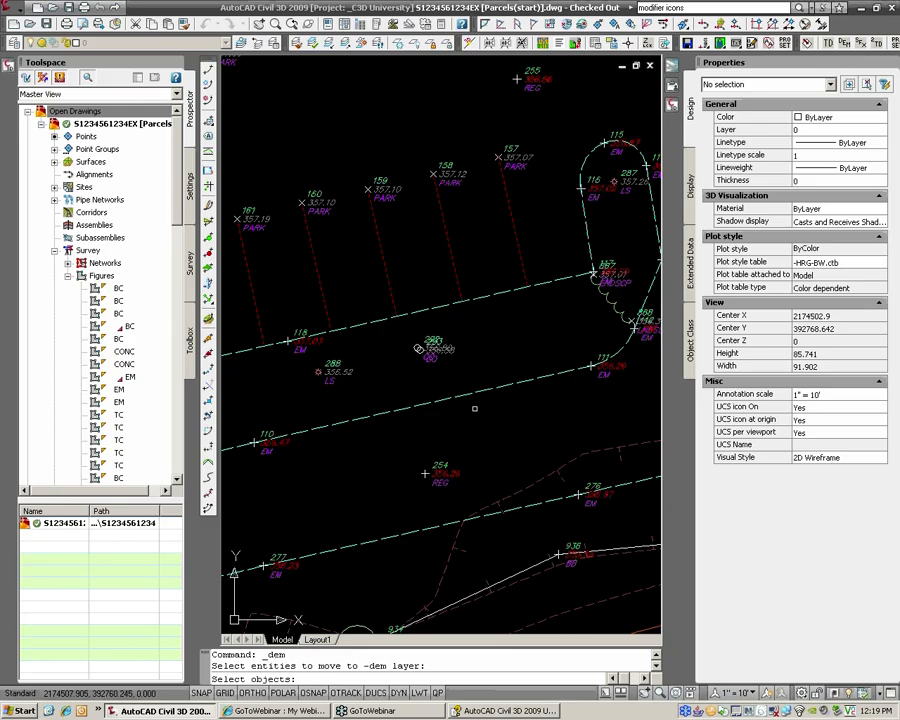
click(487, 392)
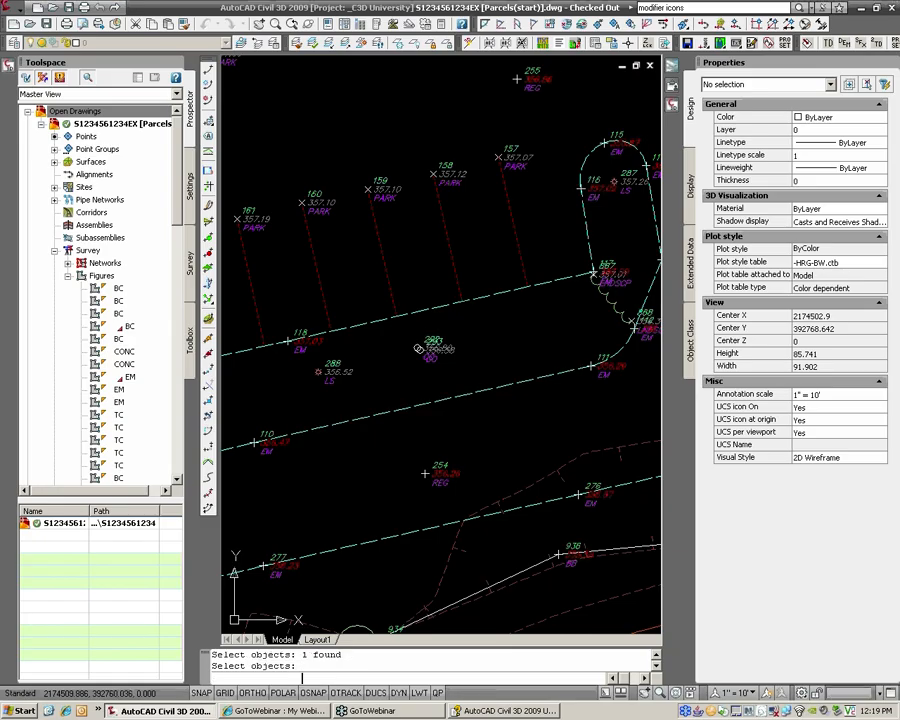
key(Return)
click(472, 394)
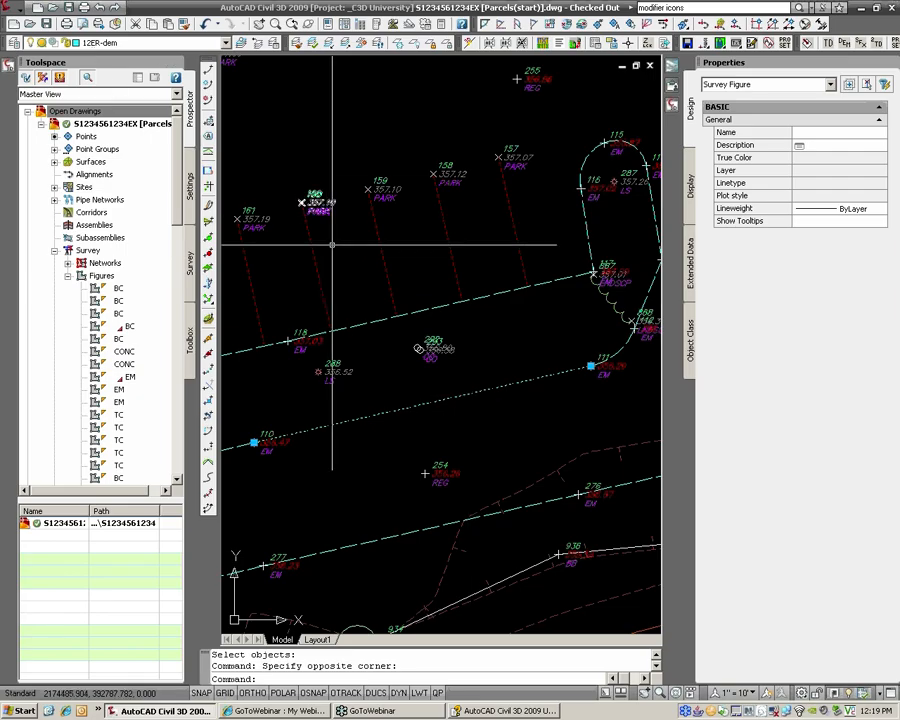
key(Escape)
scroll(301, 201, down, 4)
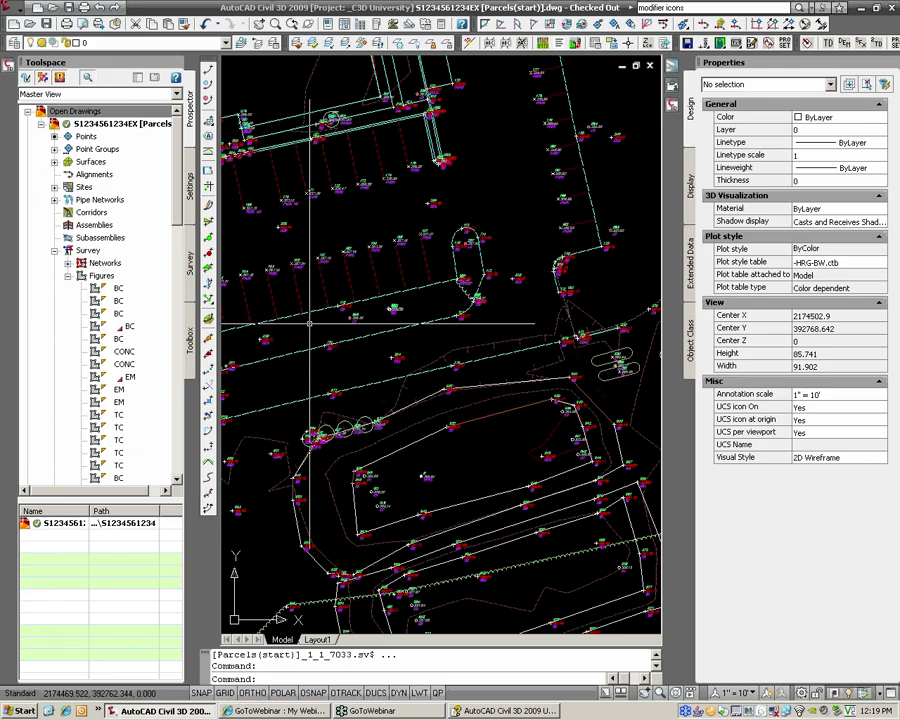
Step: Close the Properties palette and bring the green graded pad into view
scroll(309, 323, down, 5)
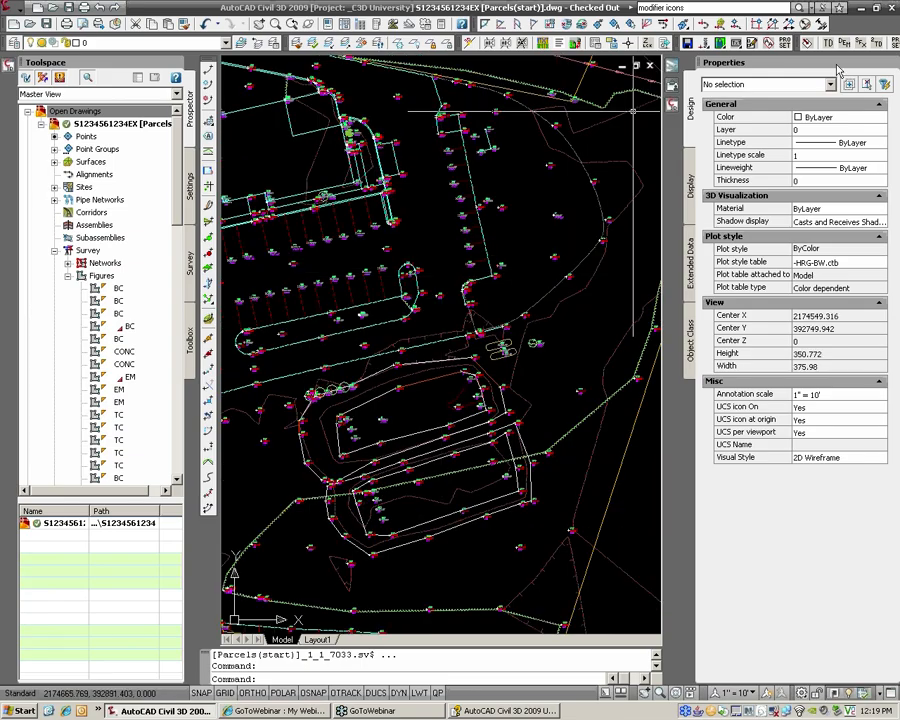
click(889, 64)
scroll(385, 293, down, 4)
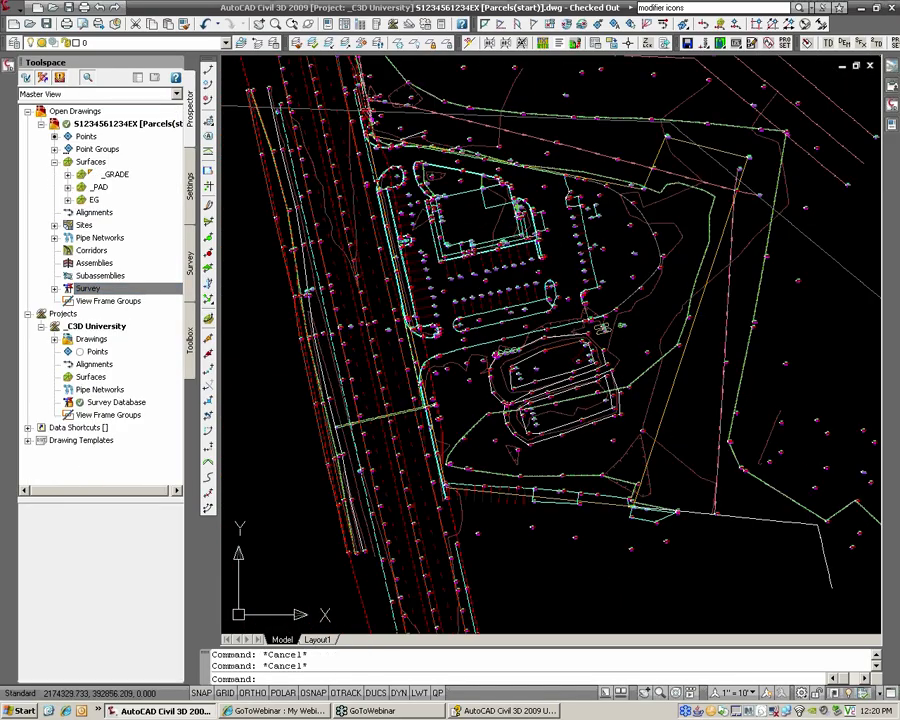
scroll(375, 226, down, 5)
middle_drag(844, 183, 466, 243)
middle_drag(624, 209, 490, 241)
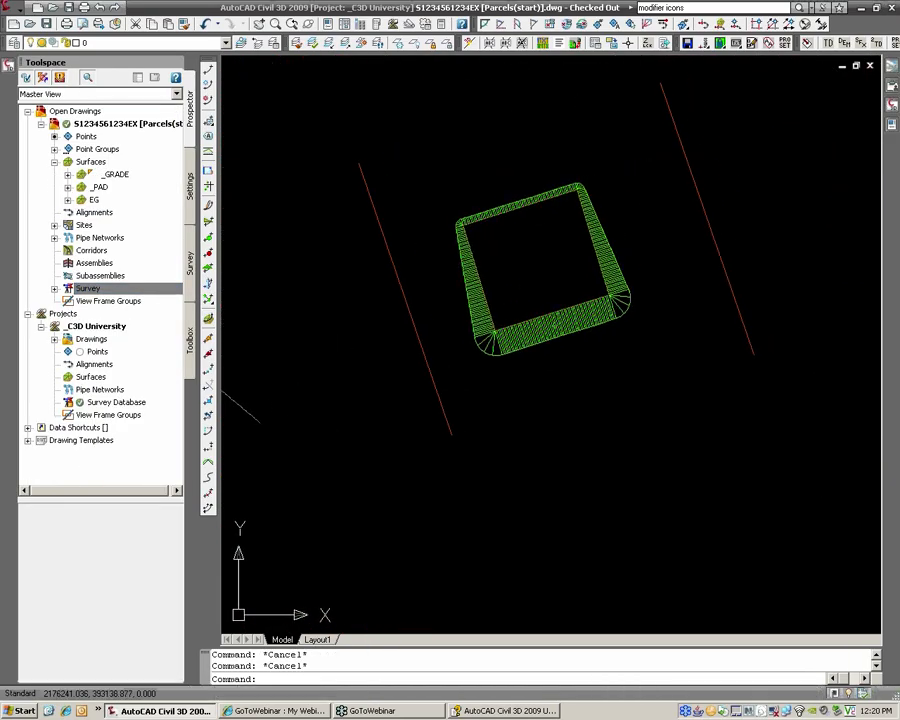
scroll(485, 245, up, 1)
scroll(490, 255, up, 2)
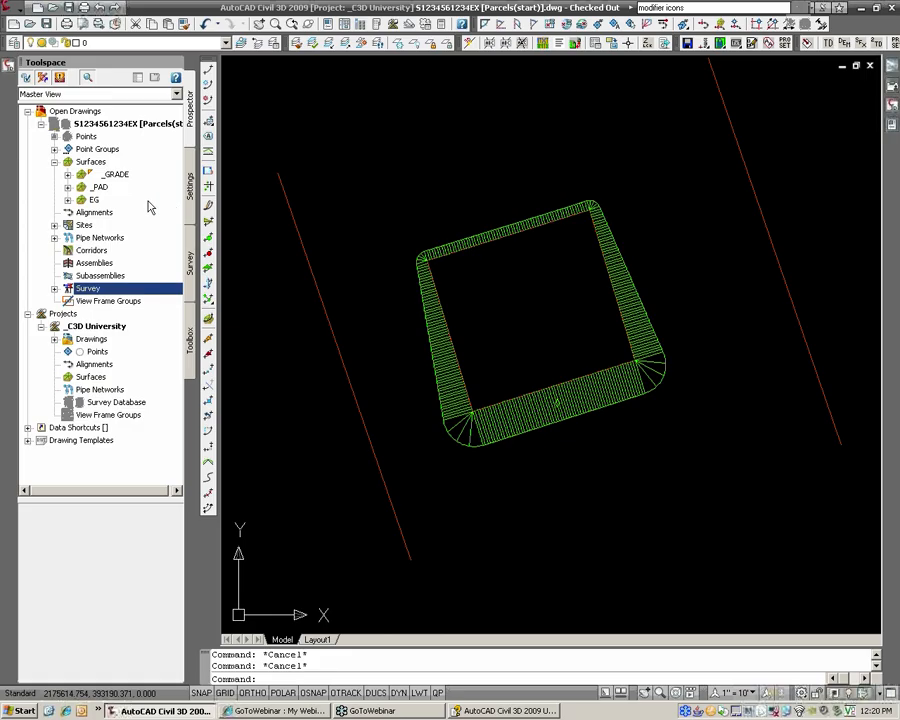
Step: Set the _GRADE surface style to HRG_EG (1' CONT) in Surface Properties
right_click(117, 177)
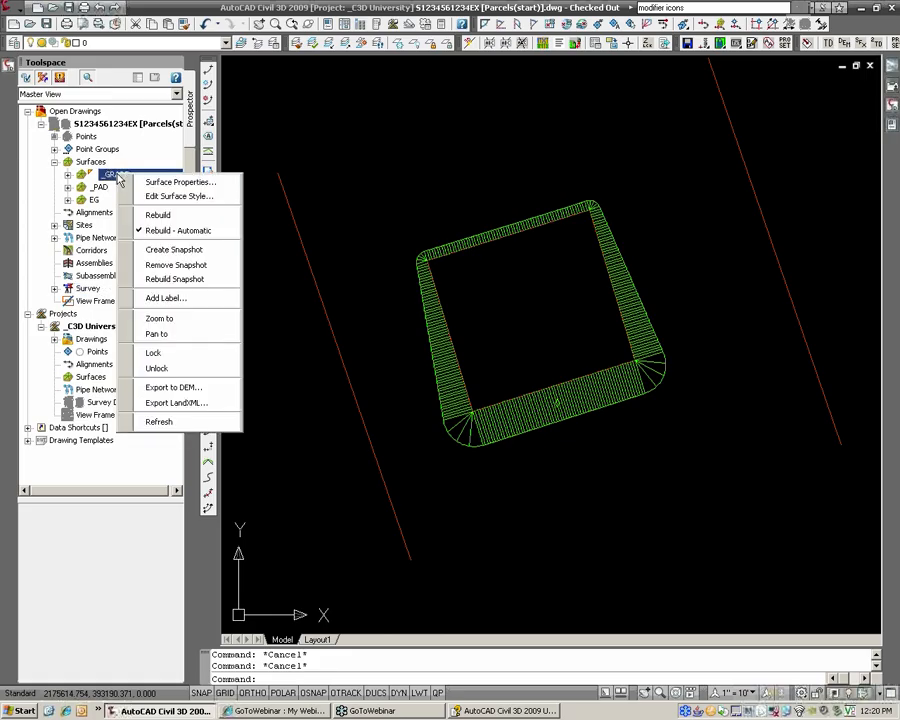
click(155, 182)
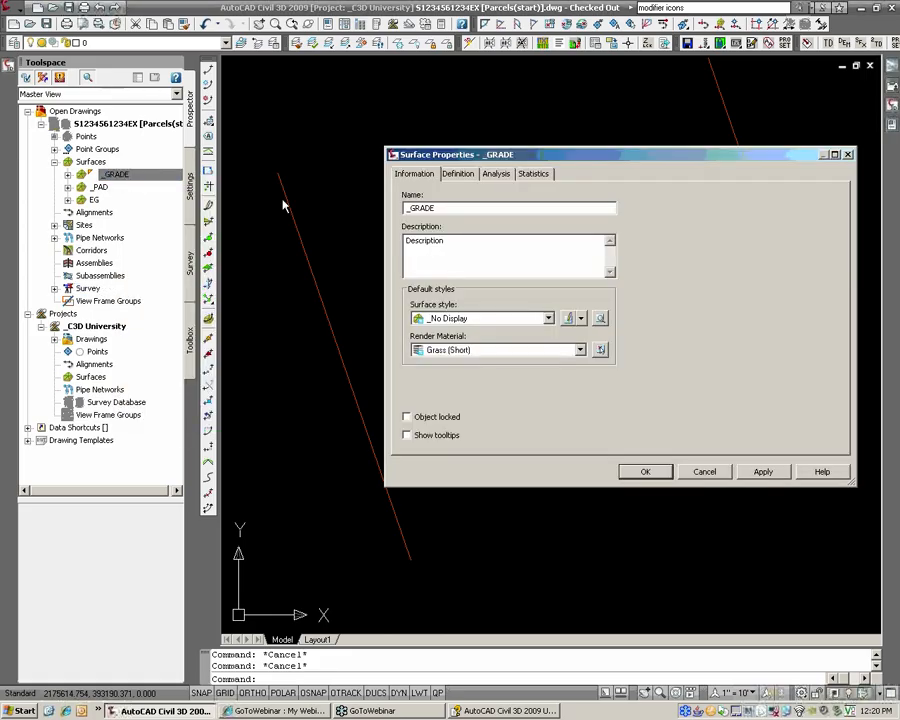
click(475, 318)
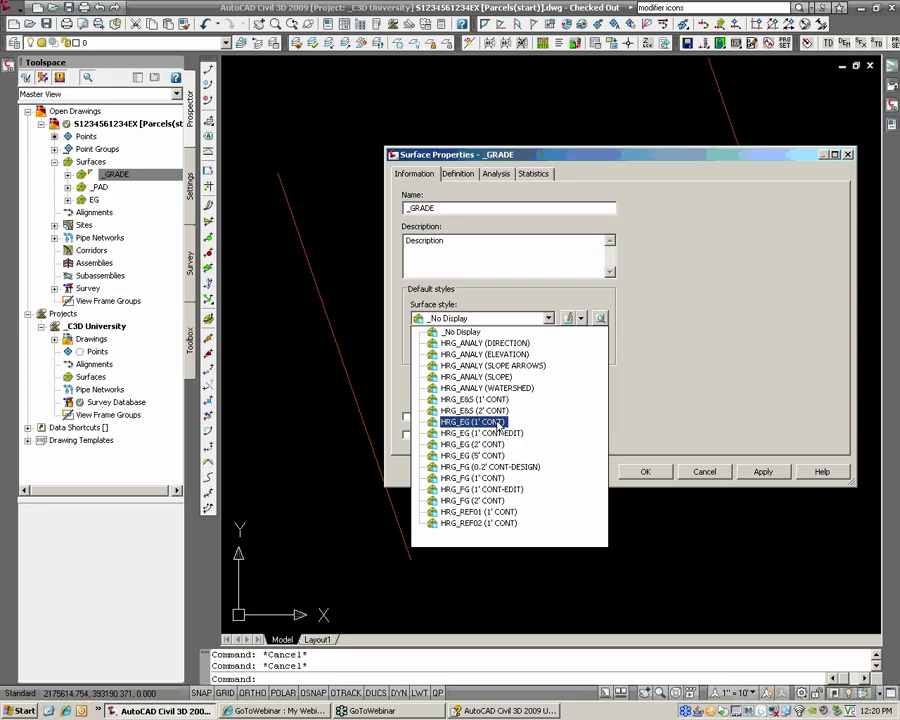
click(472, 421)
click(645, 472)
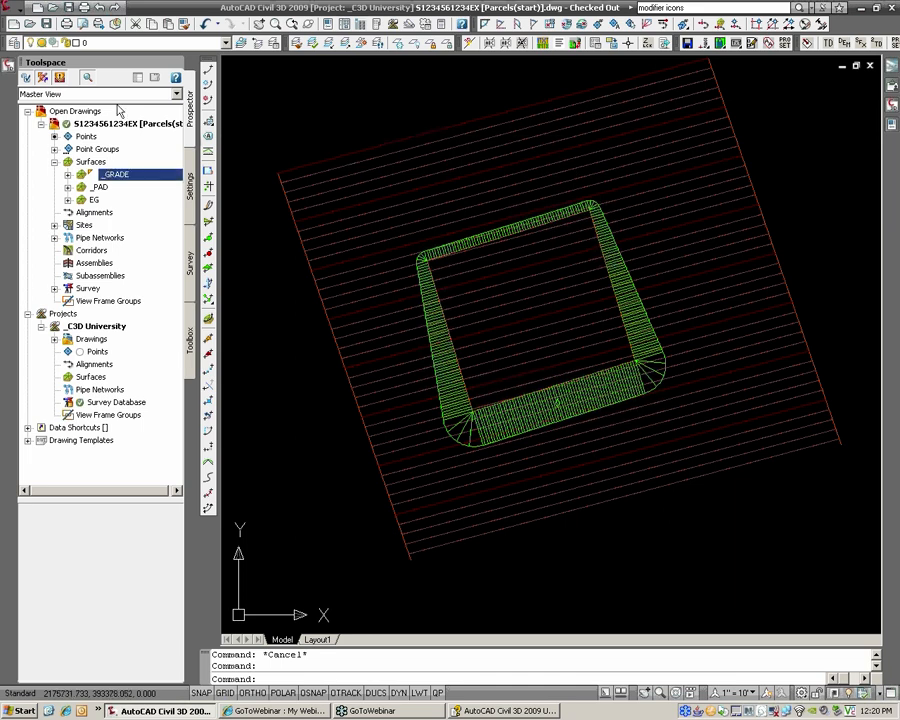
Step: In Add Labels, choose Surface, Slope and the HRG_FG [Slope(%)] label style
click(10, 9)
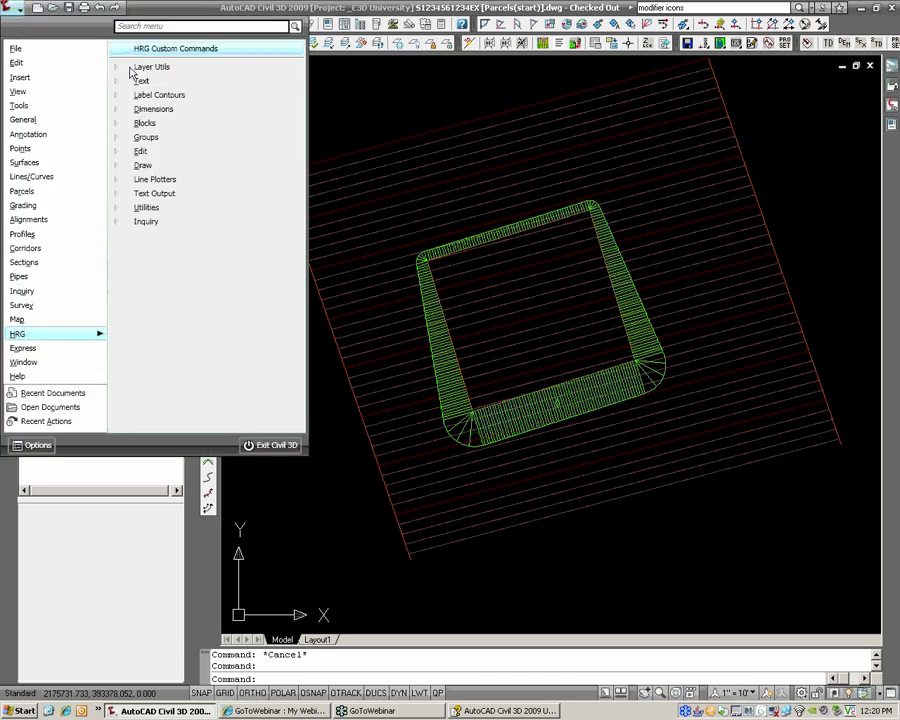
mouse_move(45, 138)
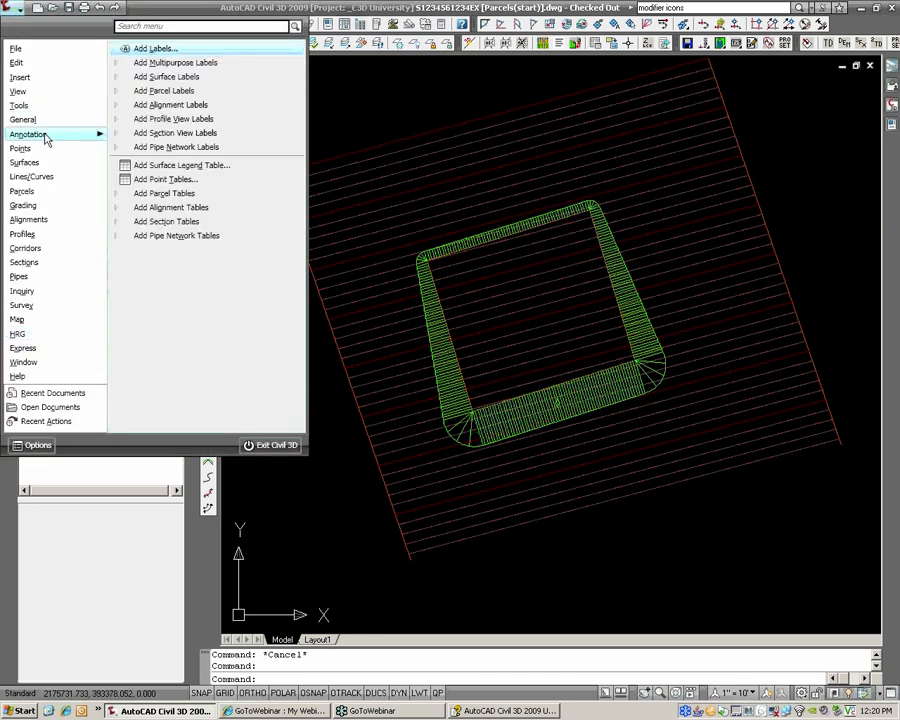
click(158, 49)
click(620, 94)
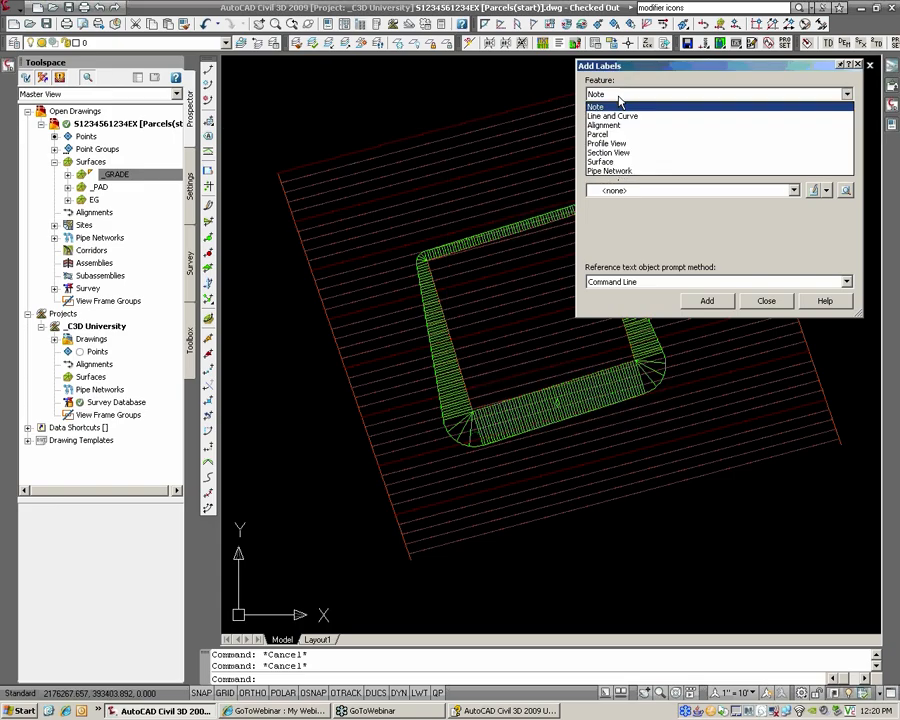
click(626, 162)
click(637, 127)
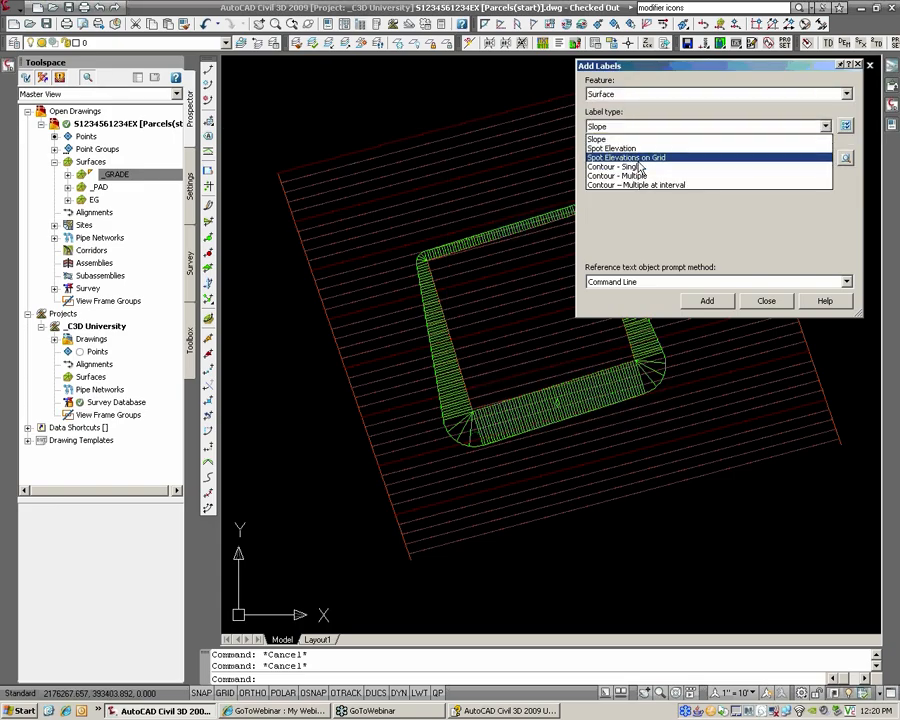
click(636, 139)
click(646, 159)
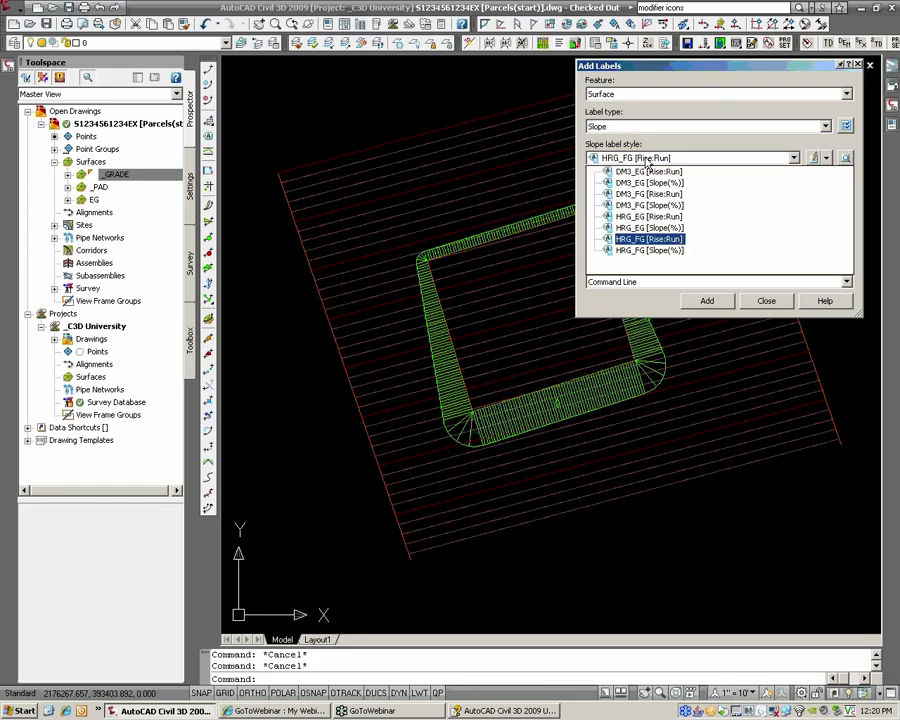
click(650, 250)
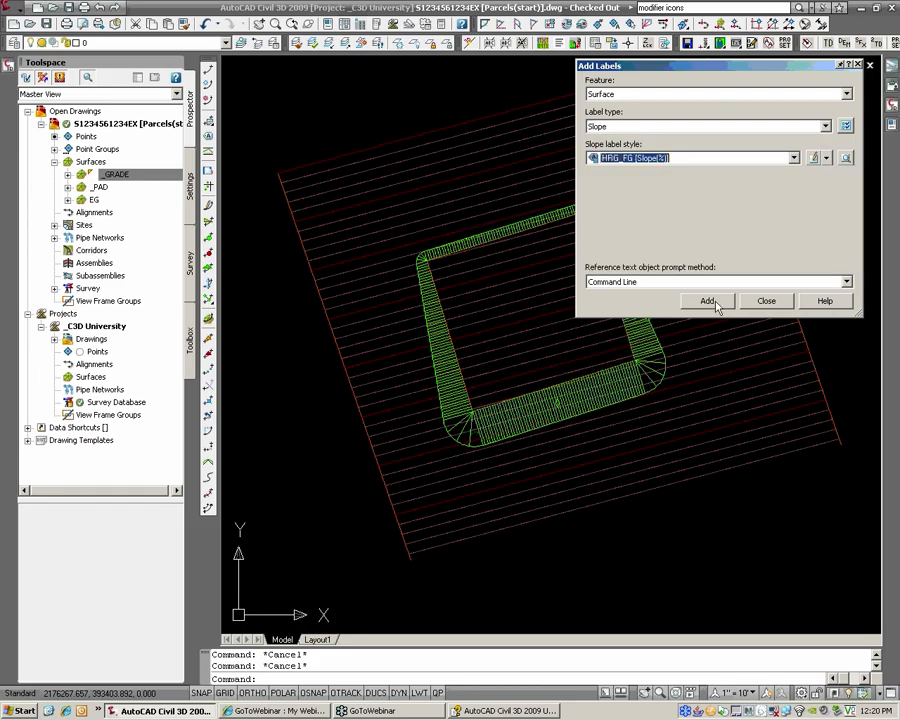
Step: Place a one-point slope label on the _GRADE surface beside the pad
click(707, 300)
click(428, 250)
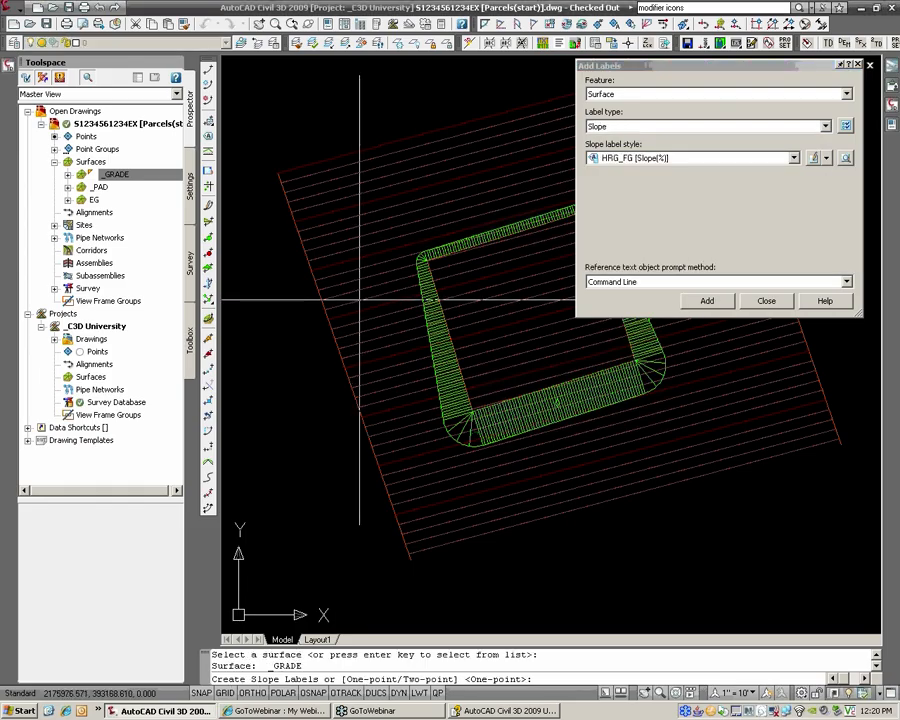
key(Return)
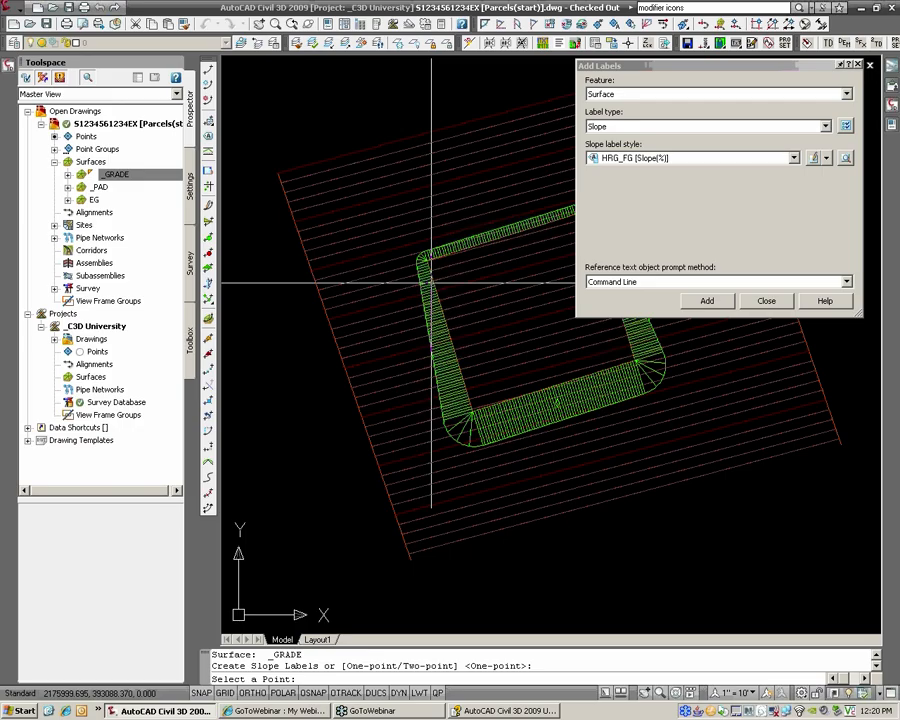
click(423, 294)
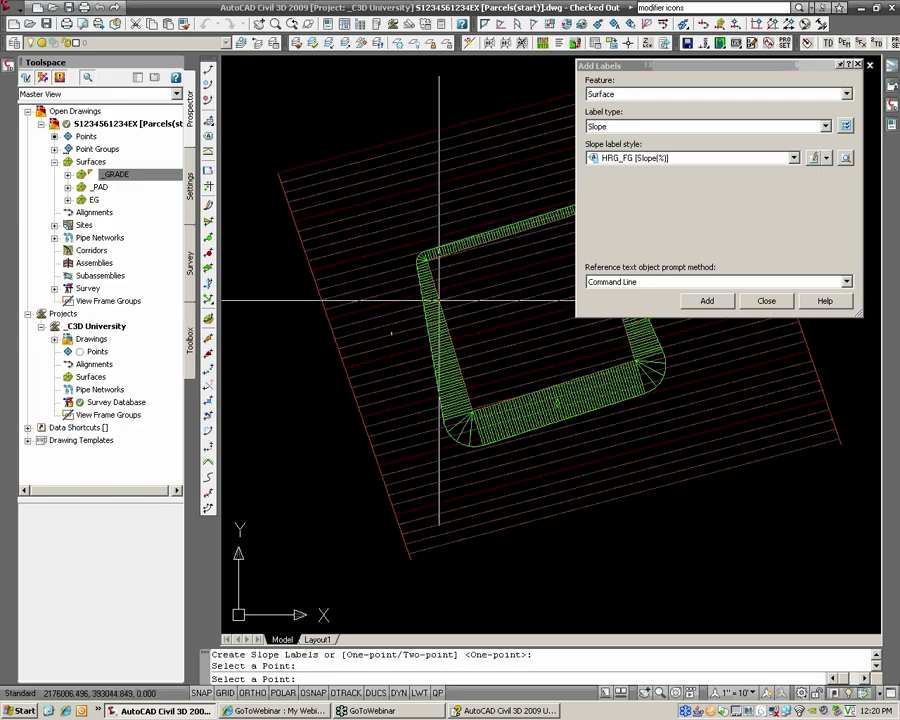
scroll(403, 309, up, 2)
scroll(403, 309, up, 3)
scroll(377, 305, up, 3)
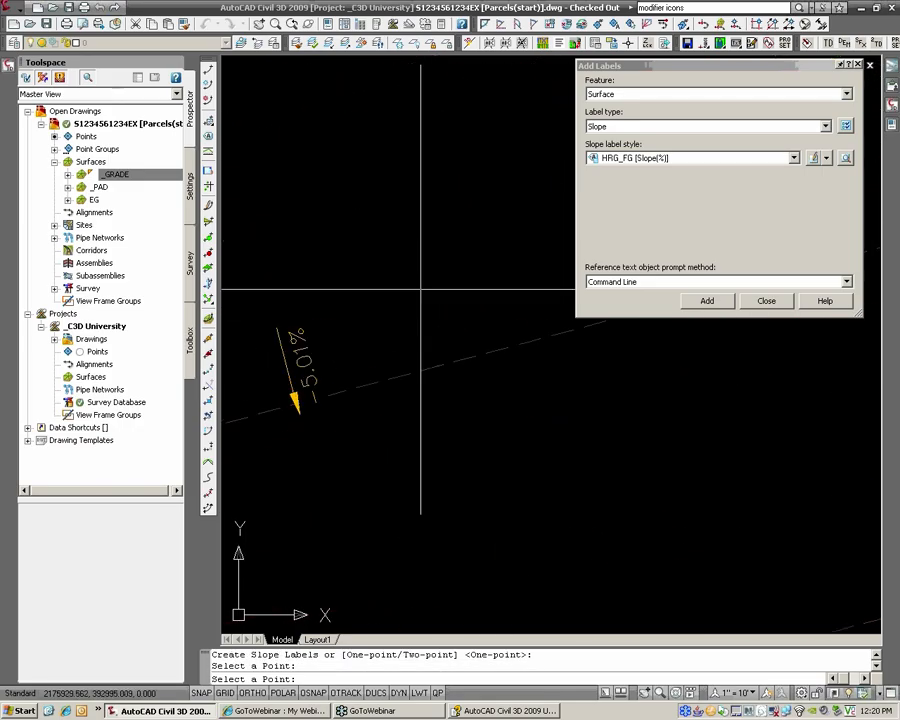
scroll(420, 290, down, 5)
key(Escape)
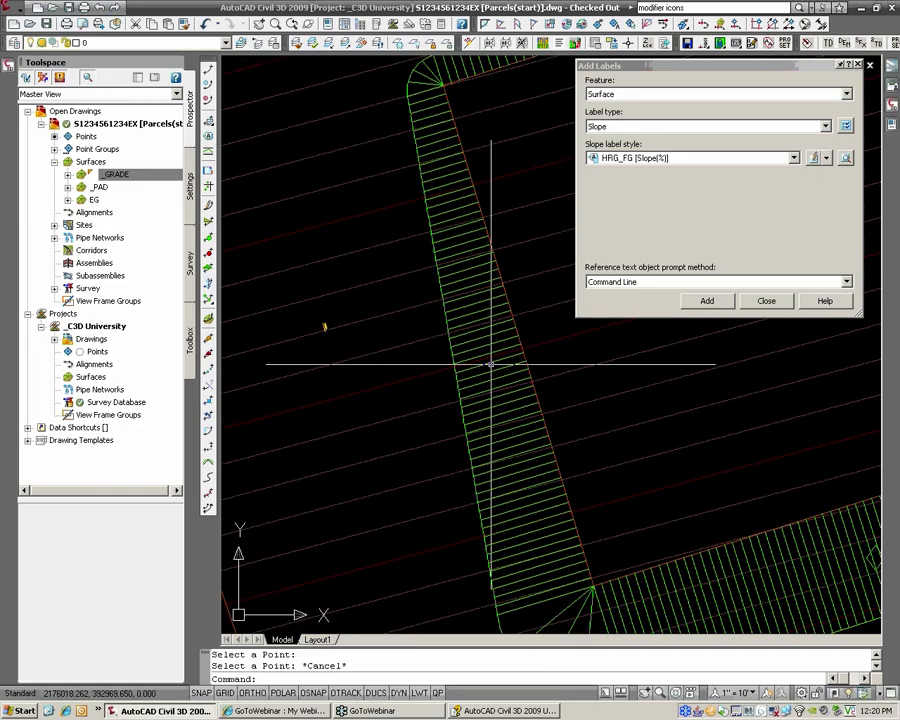
Step: Set the annotation scale to 1" = 50'
click(738, 692)
click(718, 502)
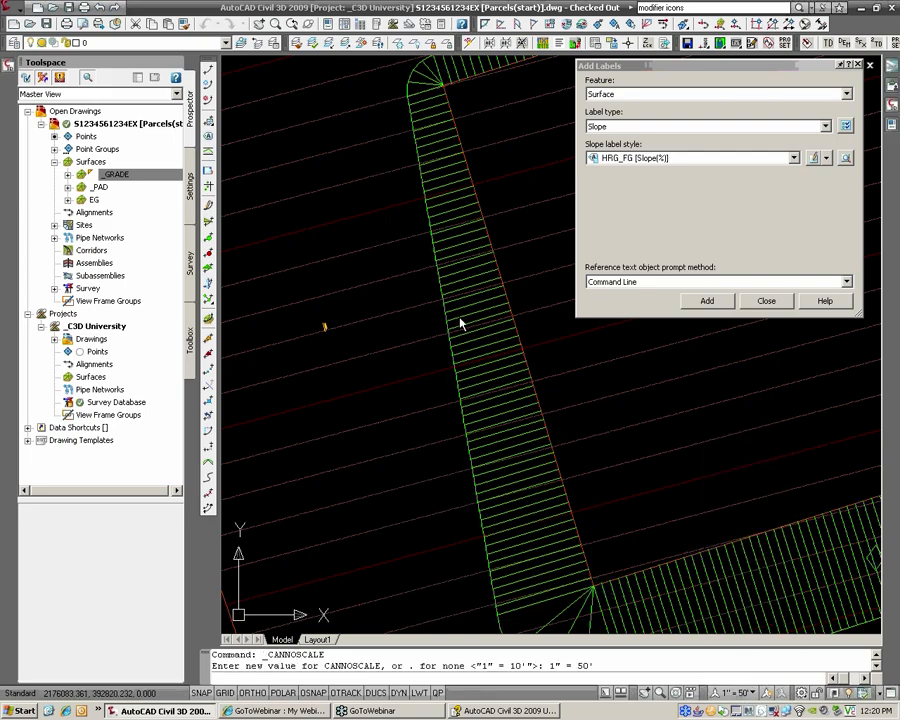
scroll(460, 323, down, 6)
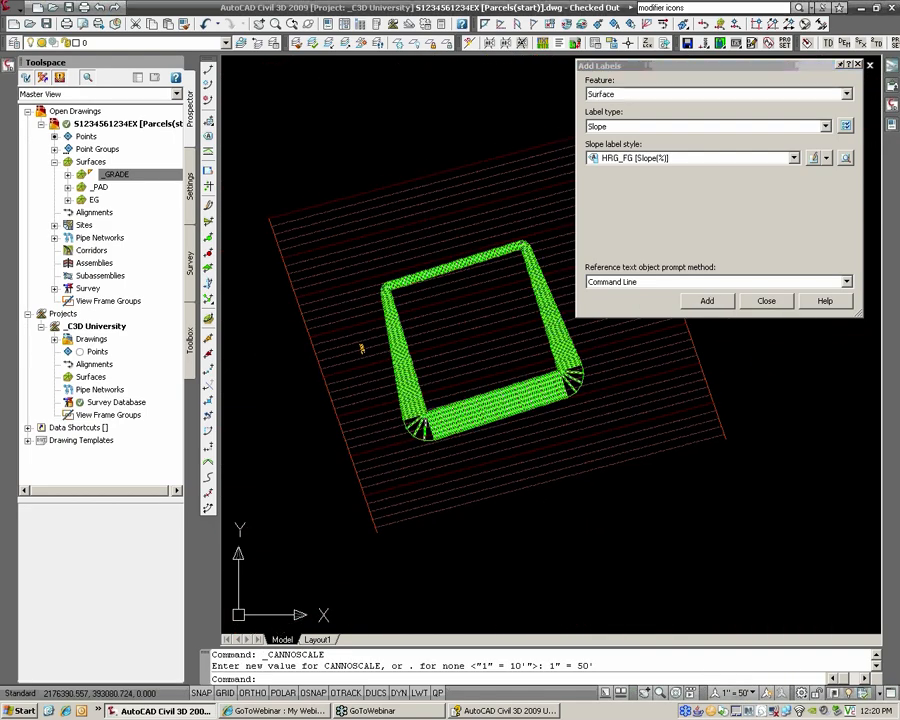
Step: Add one-point _GRADE slope labels above, at the upper-right, right of and below the pad
click(707, 301)
click(639, 356)
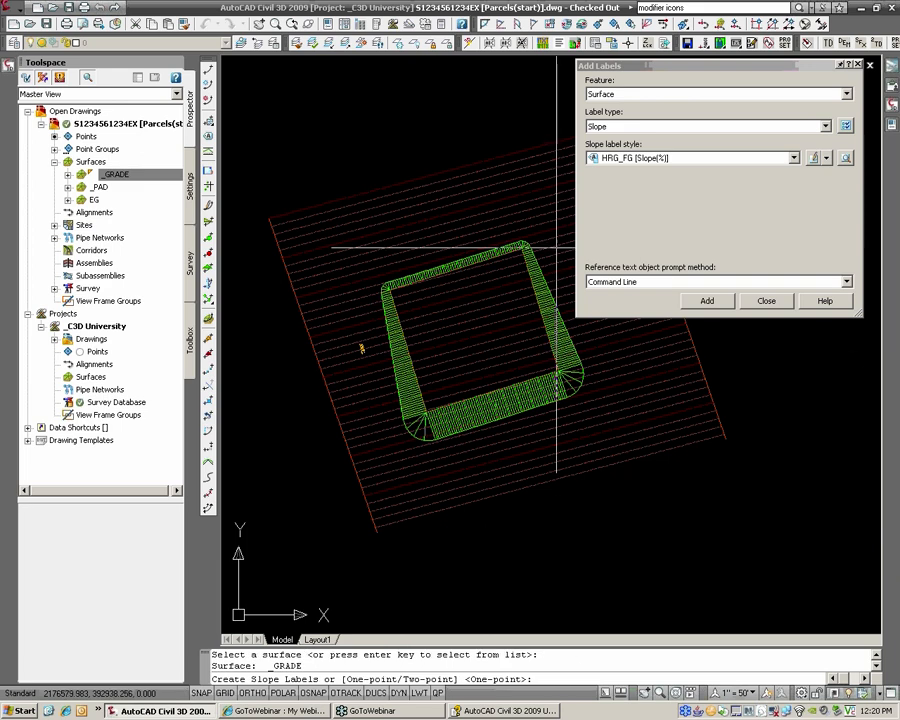
key(Return)
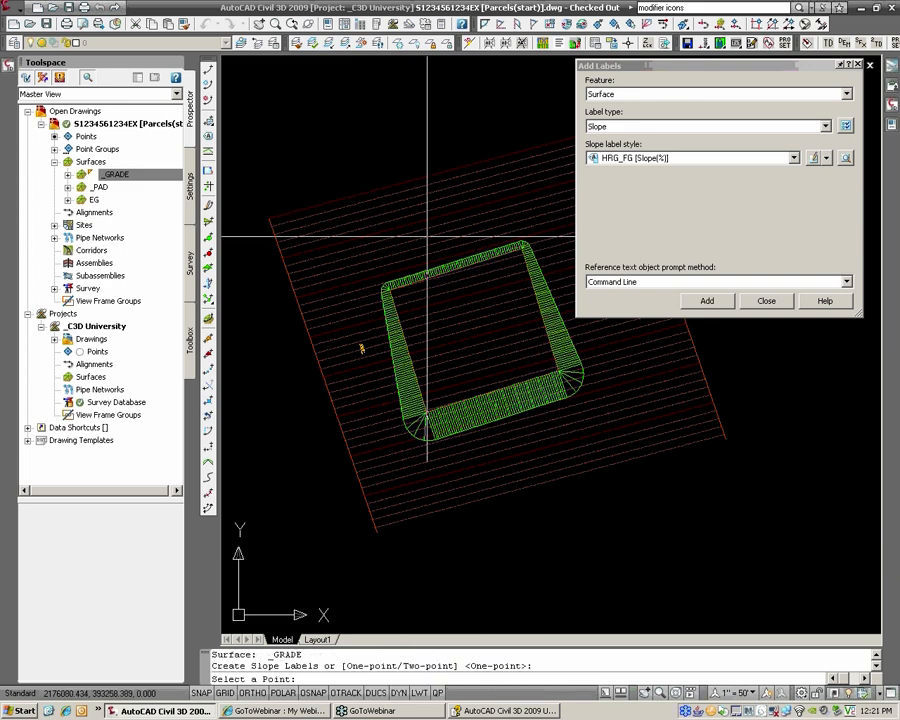
click(443, 231)
click(533, 224)
click(642, 382)
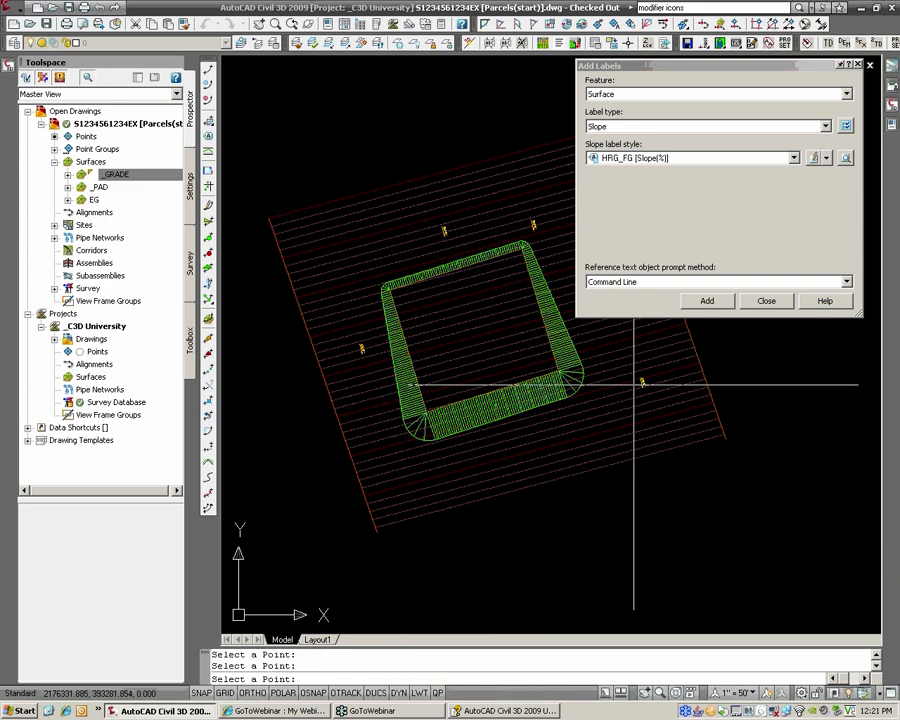
click(549, 421)
key(Return)
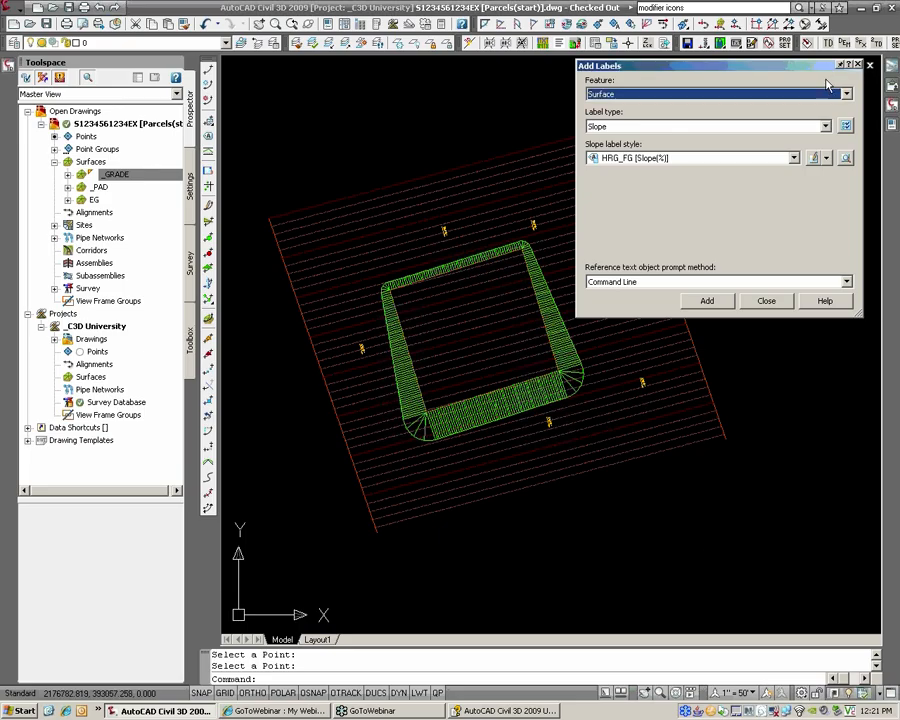
Step: Move the labelling panel aside and pan the drawing down over the pad
drag(818, 70, 840, 66)
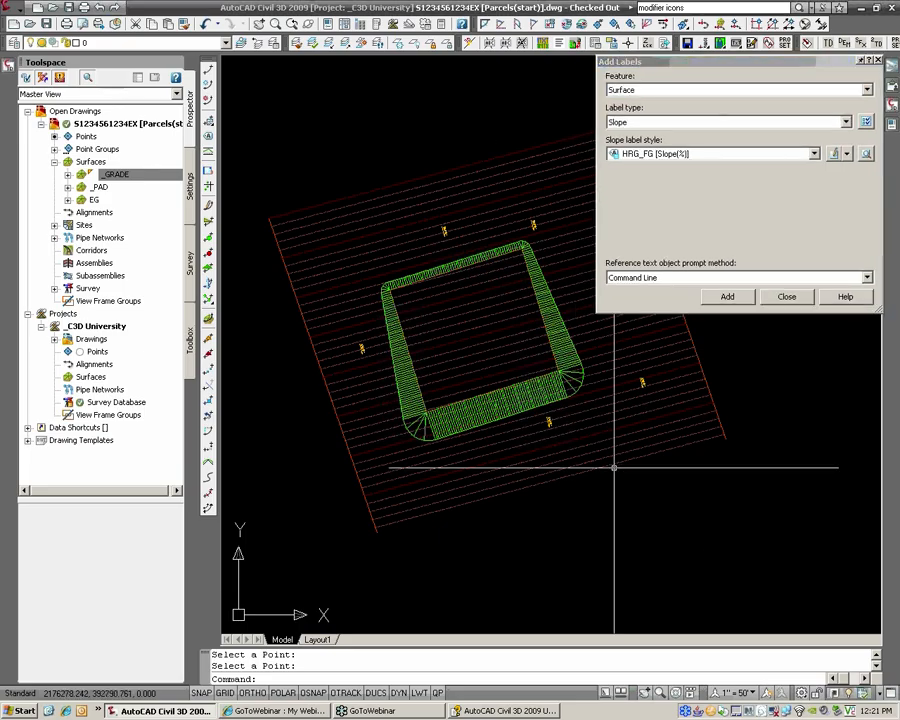
scroll(578, 426, up, 5)
scroll(512, 325, down, 2)
middle_drag(512, 325, 542, 438)
key(Escape)
key(Escape)
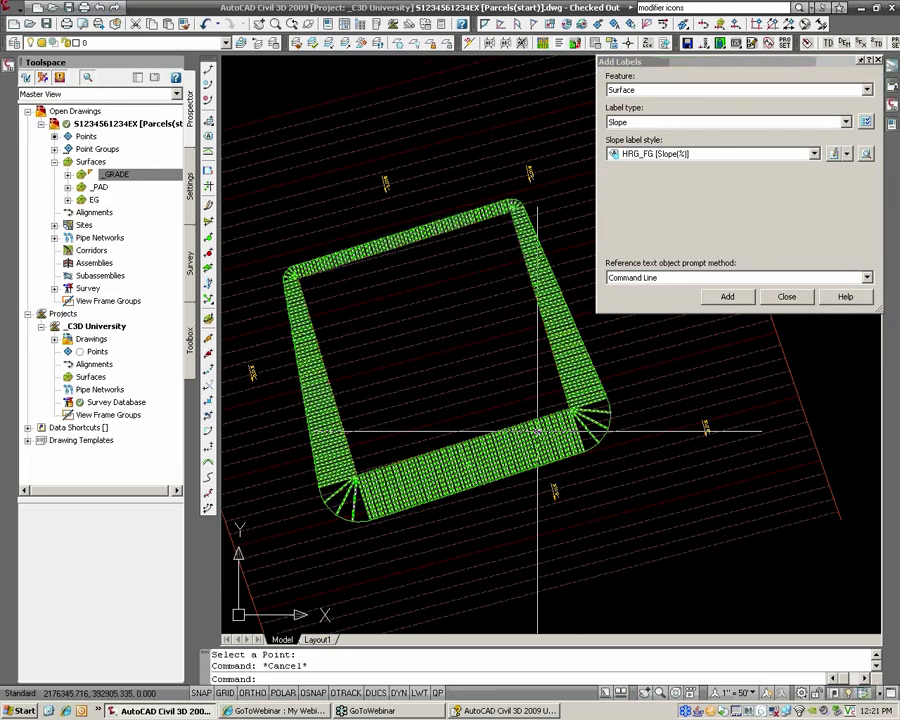
scroll(536, 430, down, 2)
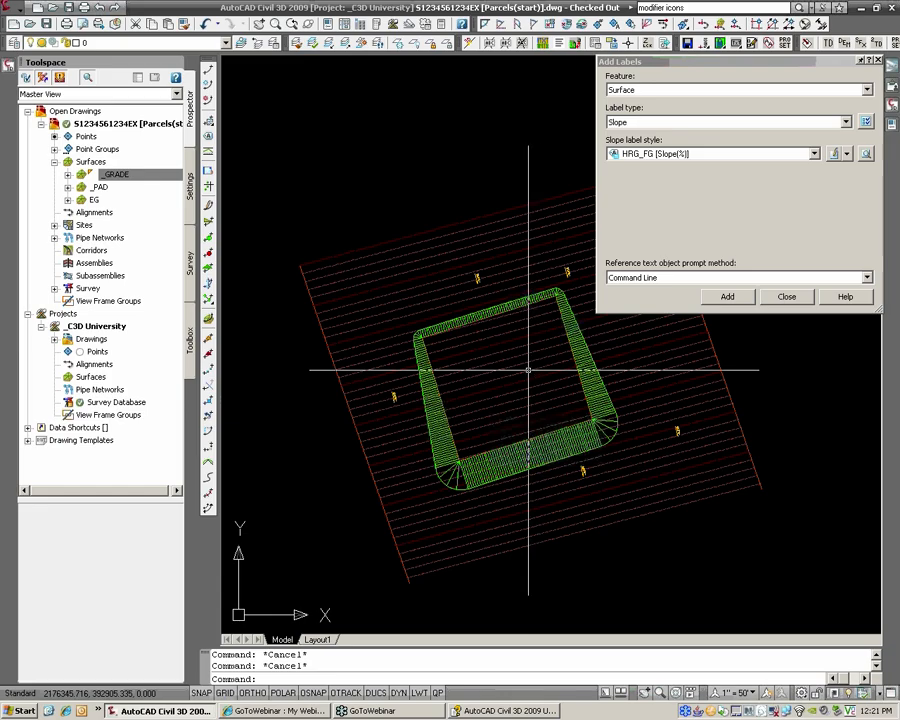
Step: Give the _GRADE surface the _No Display style
right_click(125, 177)
click(150, 183)
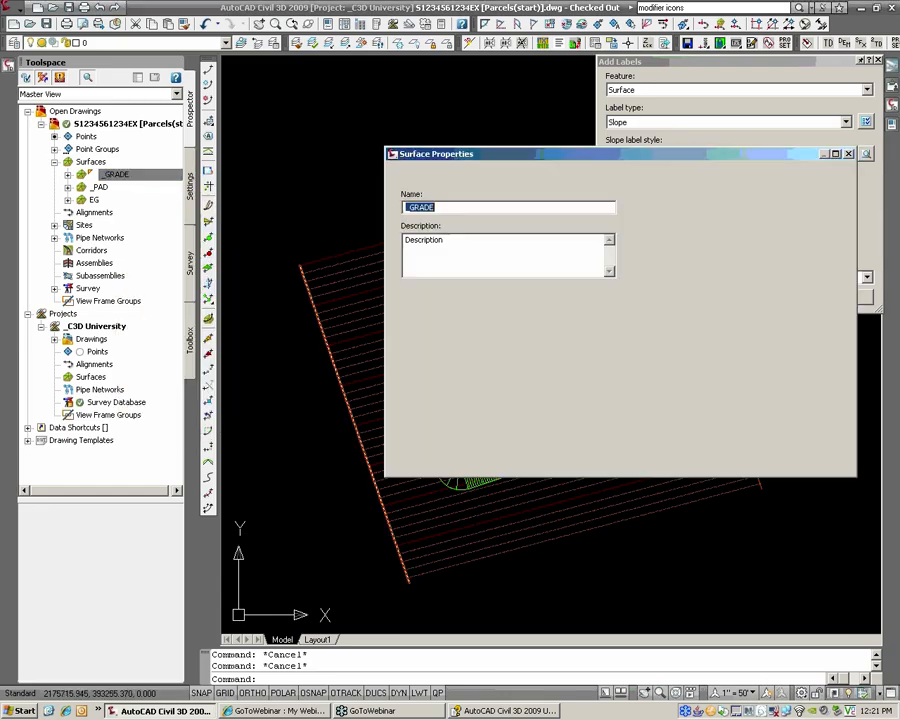
click(474, 318)
click(474, 331)
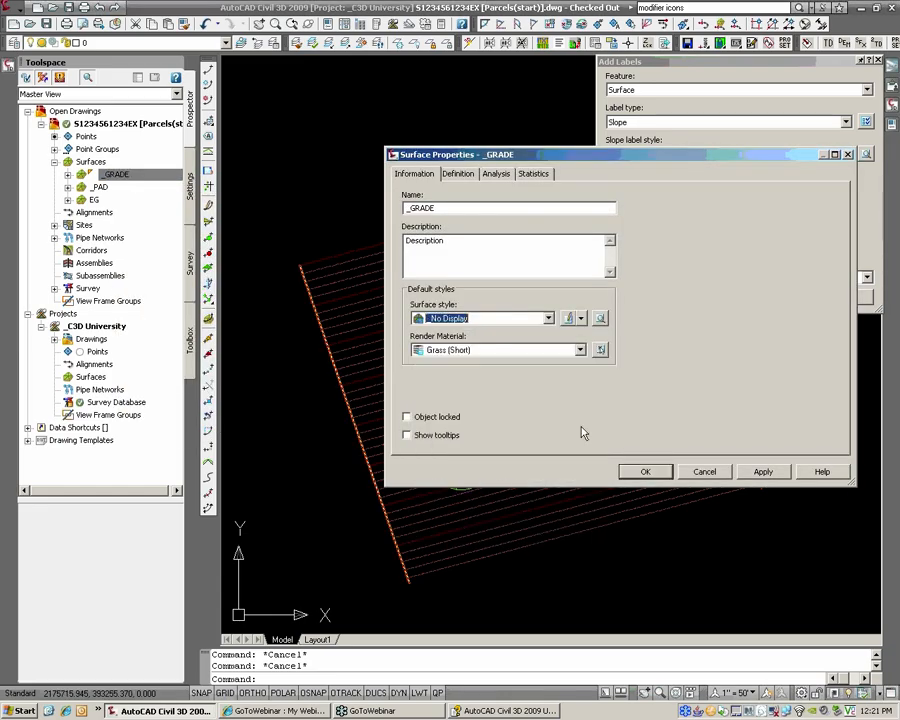
click(645, 471)
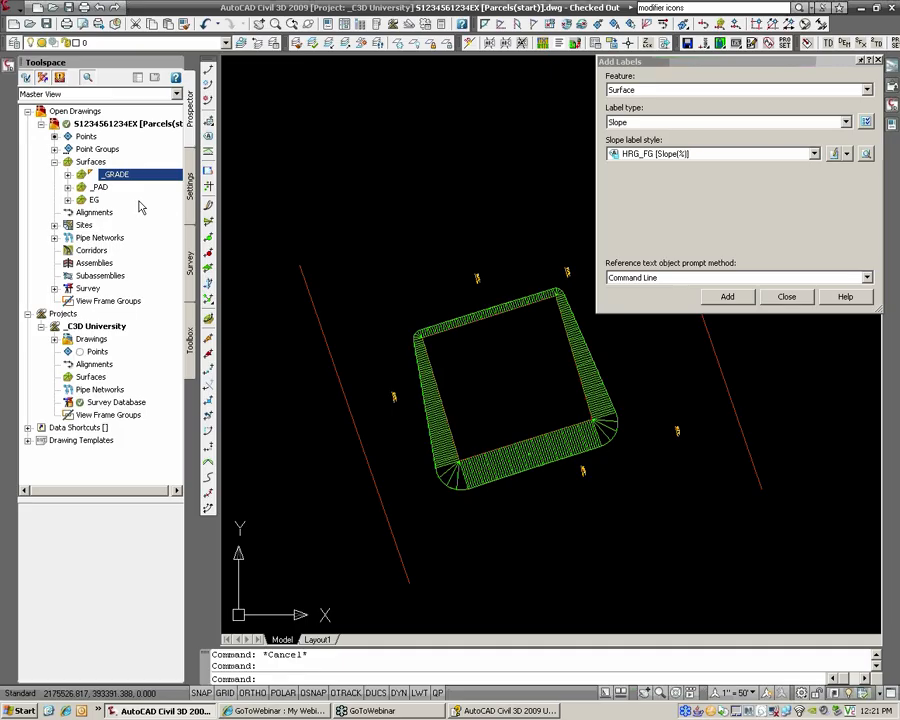
Step: Give the _PAD surface the HRG_EG (2' CONT) style
click(104, 188)
right_click(109, 195)
click(153, 207)
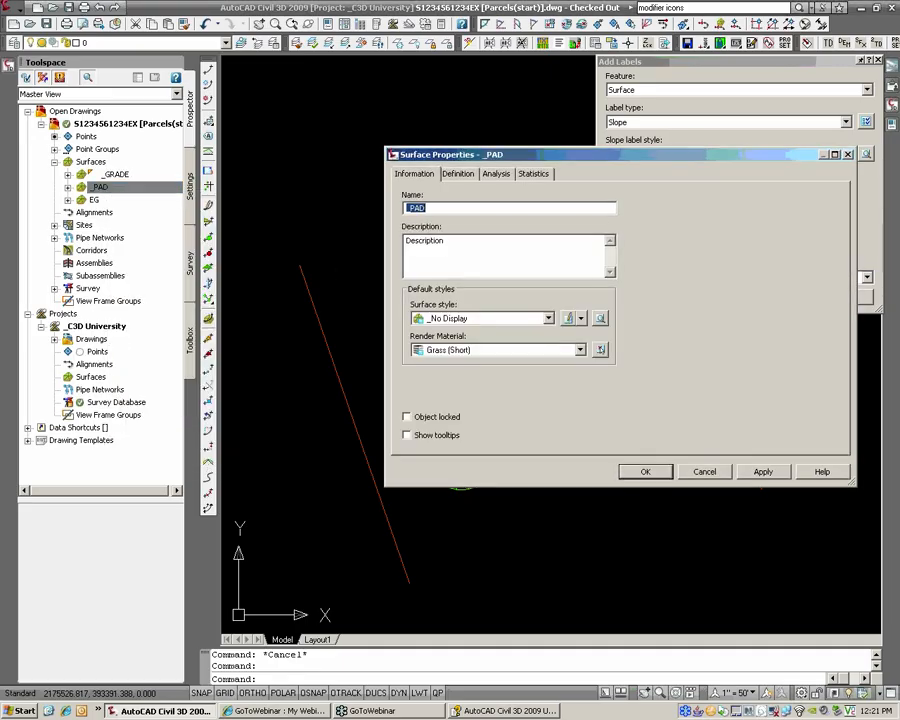
click(495, 318)
click(495, 444)
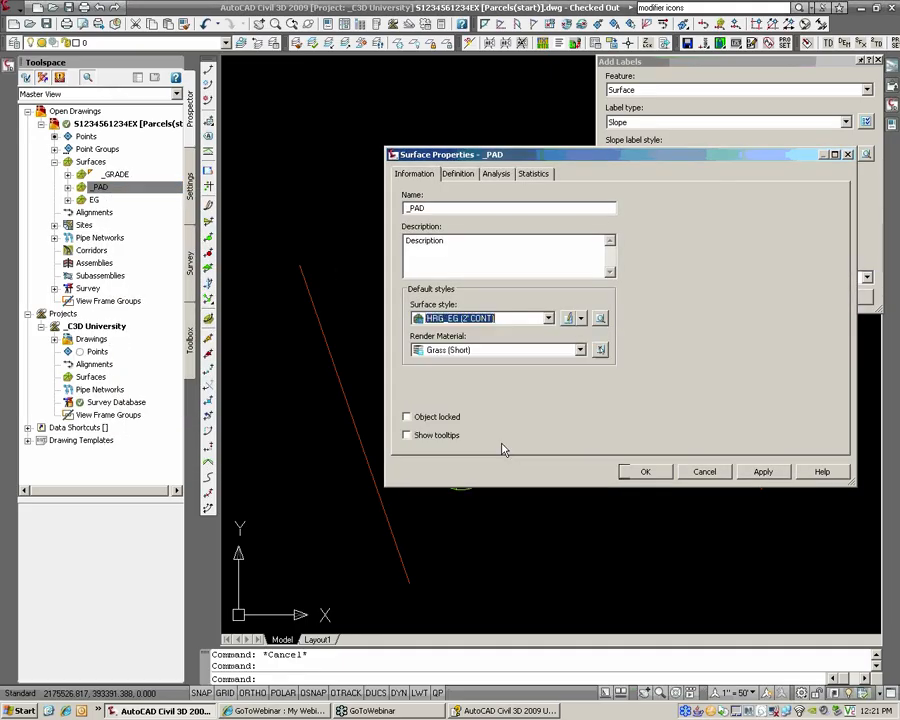
click(645, 472)
scroll(361, 512, up, 5)
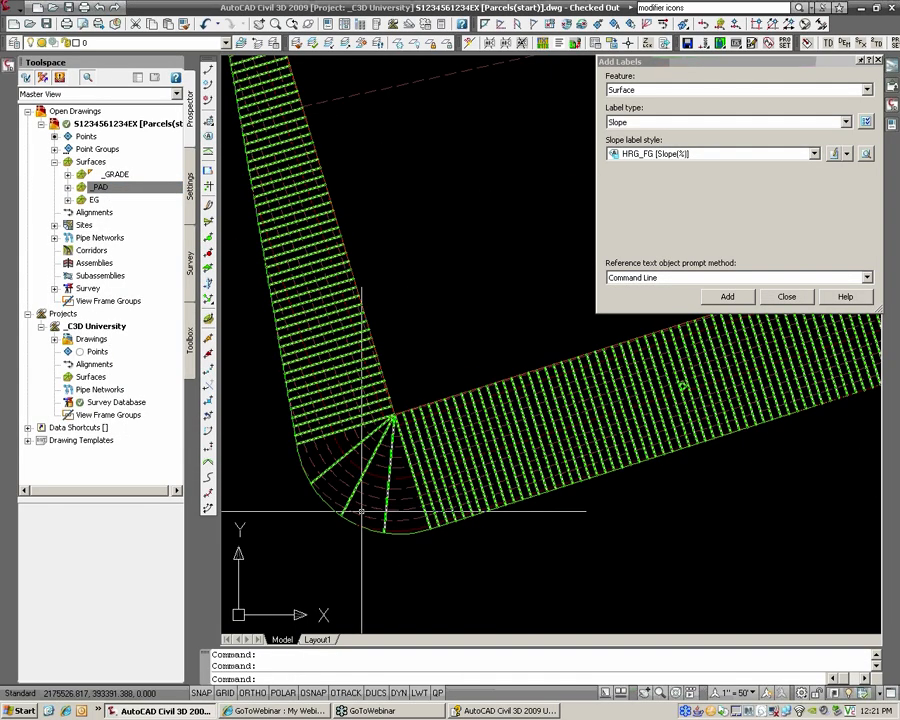
scroll(361, 512, down, 5)
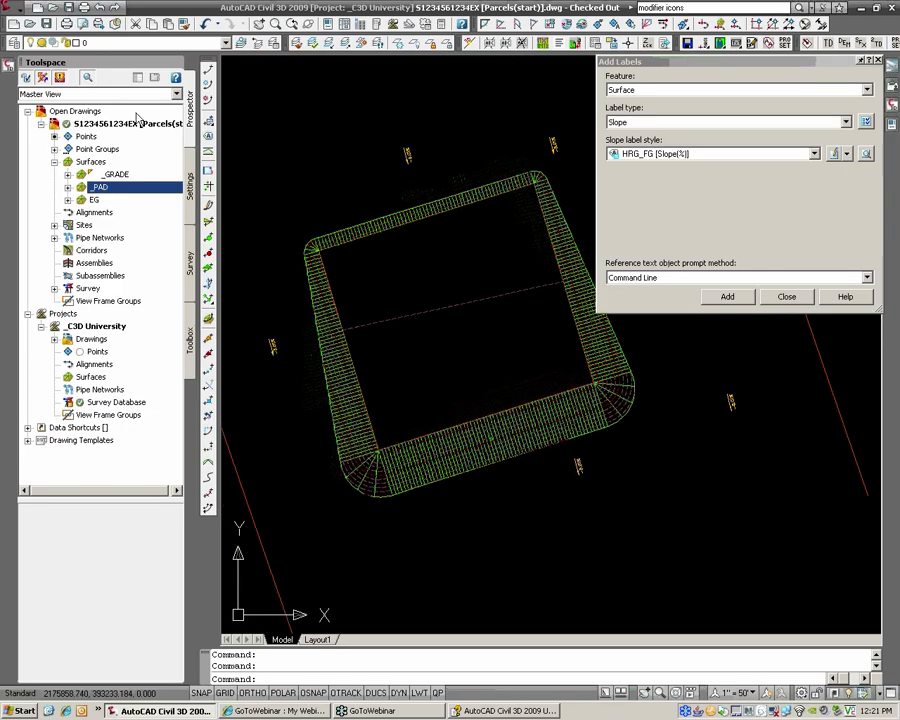
Step: Set the _GRADE surface style back to HRG_EG (1' CONT)
right_click(117, 177)
click(147, 186)
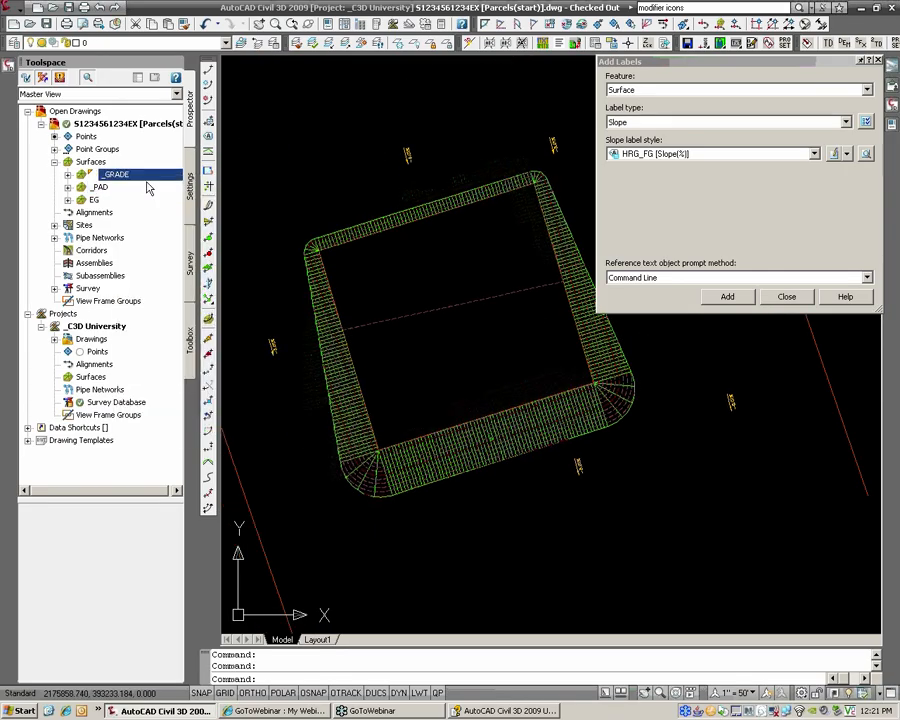
click(512, 318)
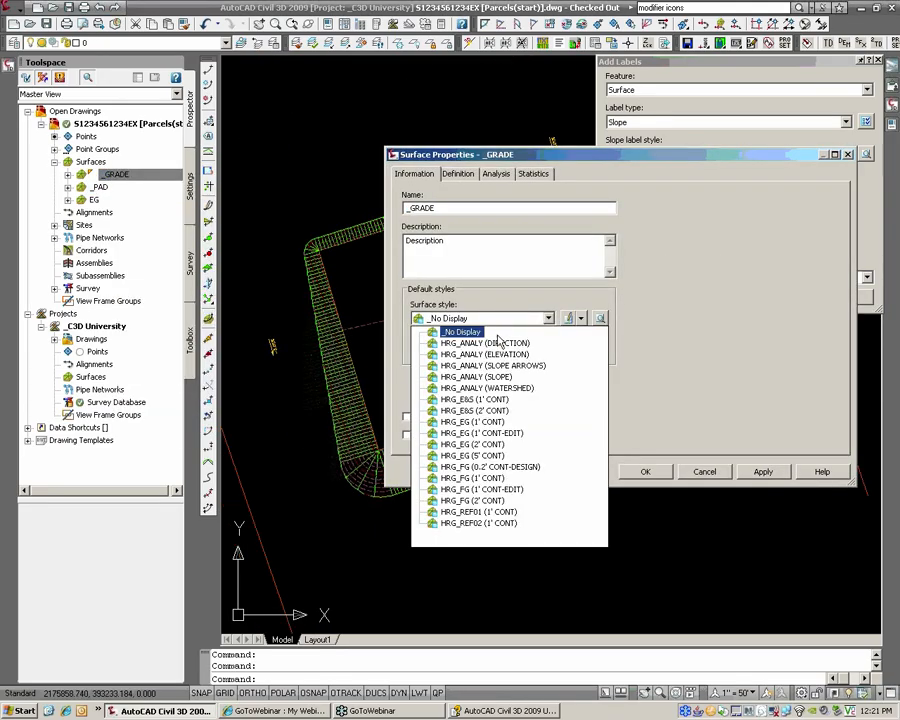
click(472, 422)
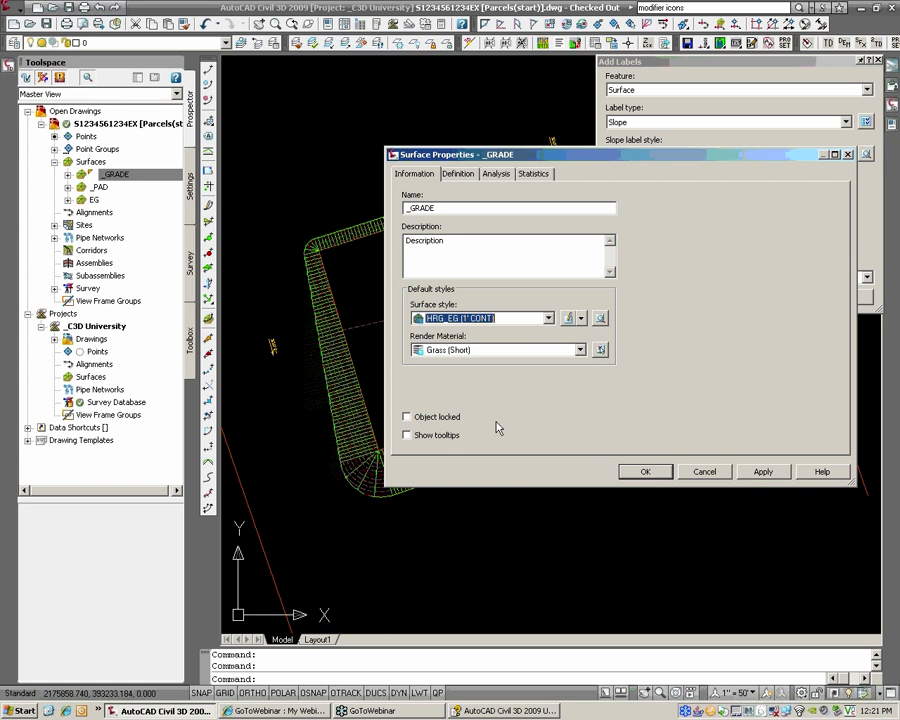
click(647, 473)
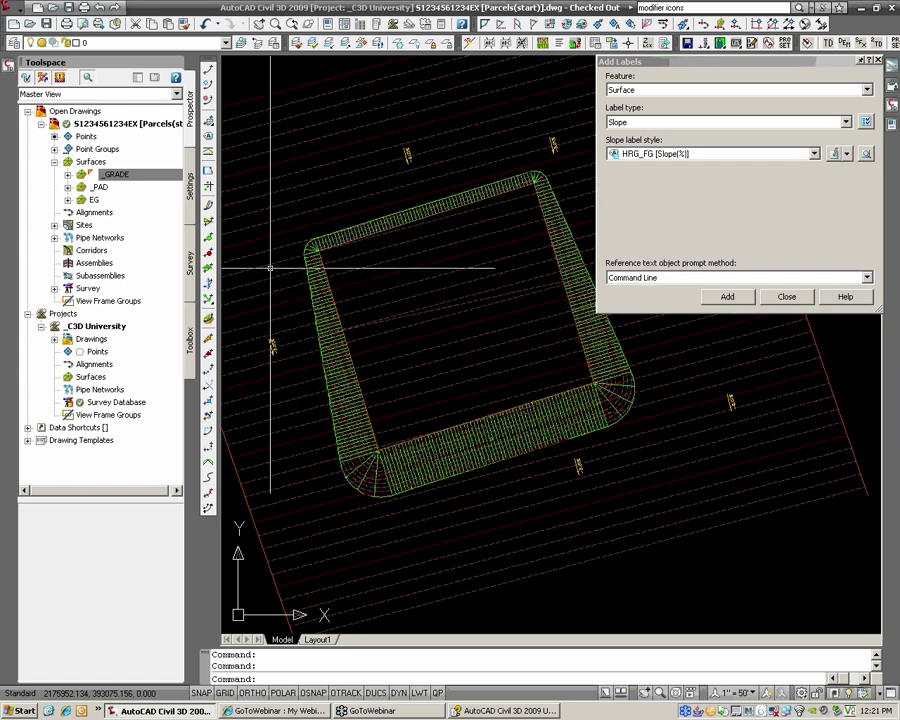
scroll(270, 268, up, 3)
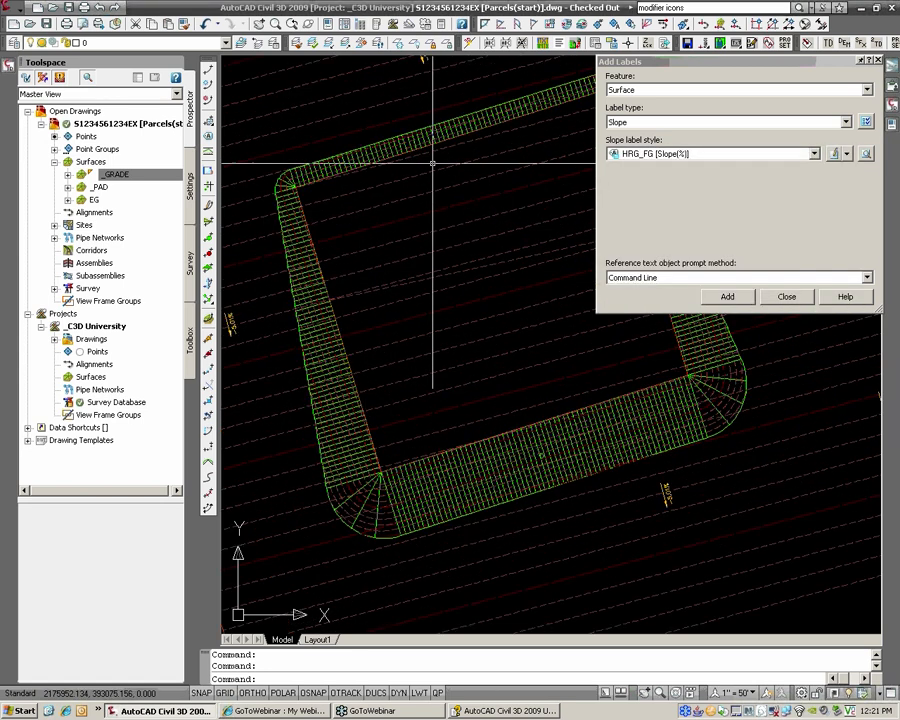
scroll(439, 340, down, 3)
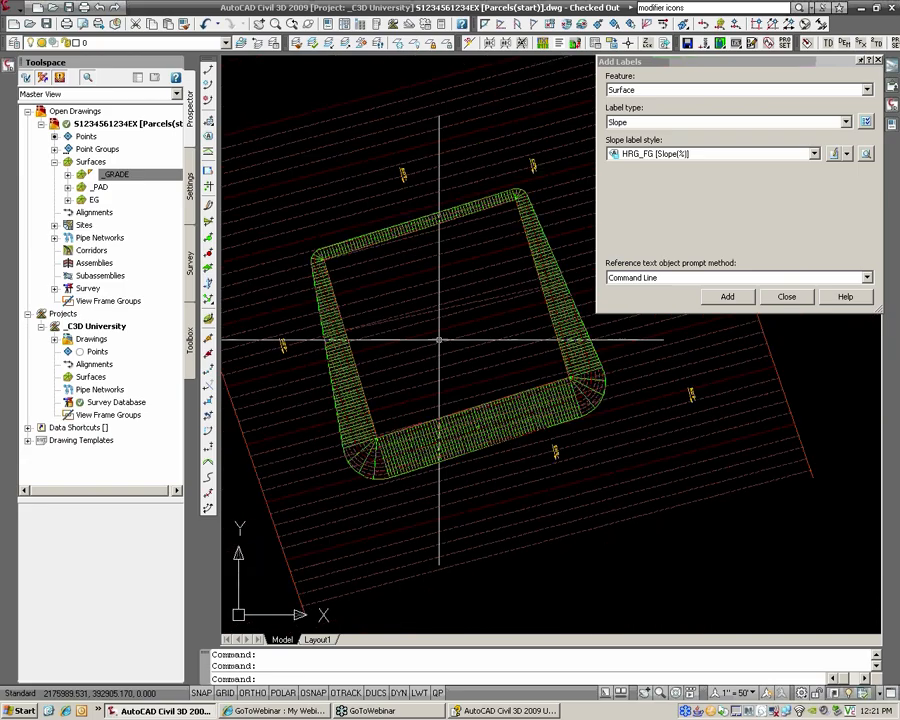
scroll(445, 345, down, 2)
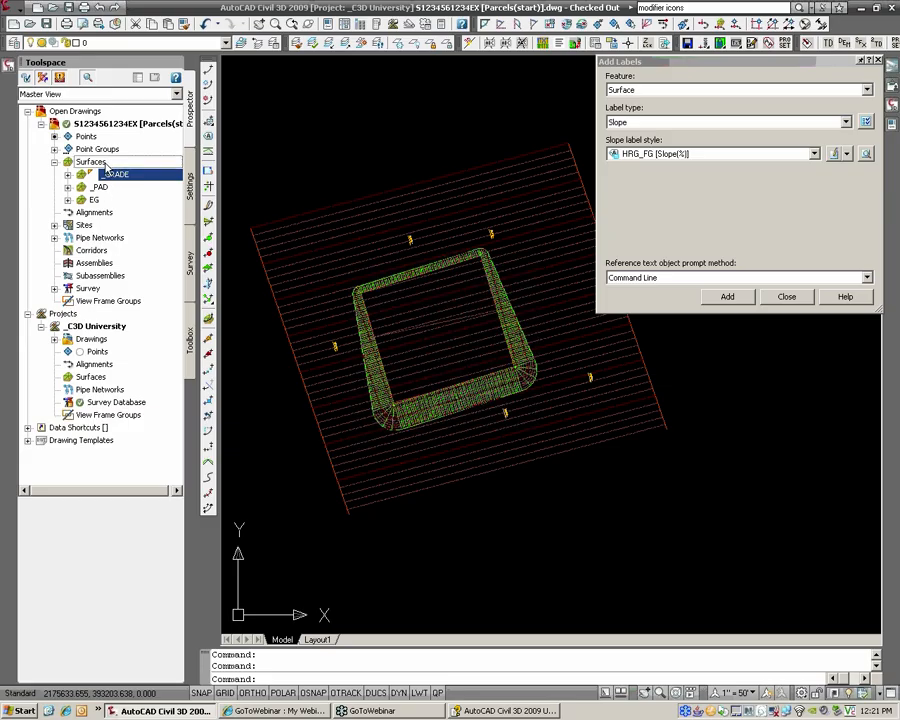
Step: Create a TIN surface named FINAL, choosing HRG_REF01 (1' CONT) from the style picker
click(90, 162)
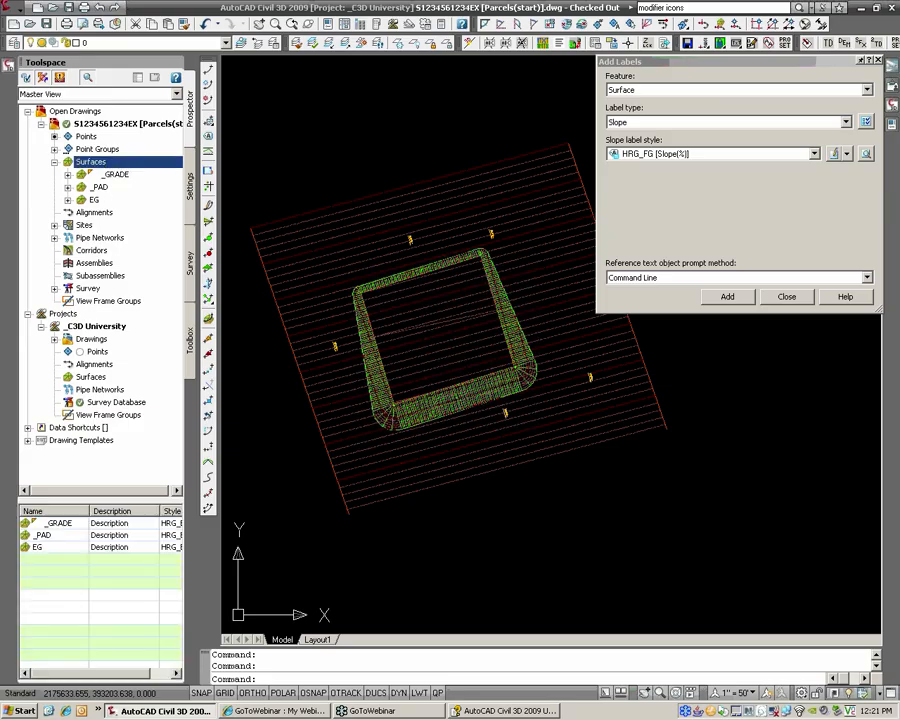
right_click(119, 164)
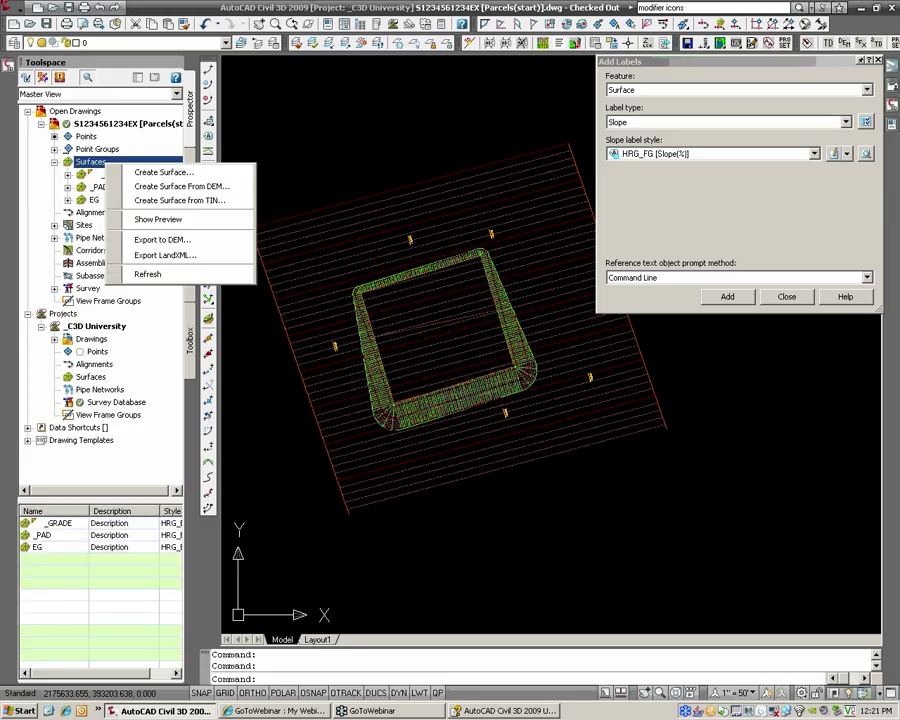
click(141, 173)
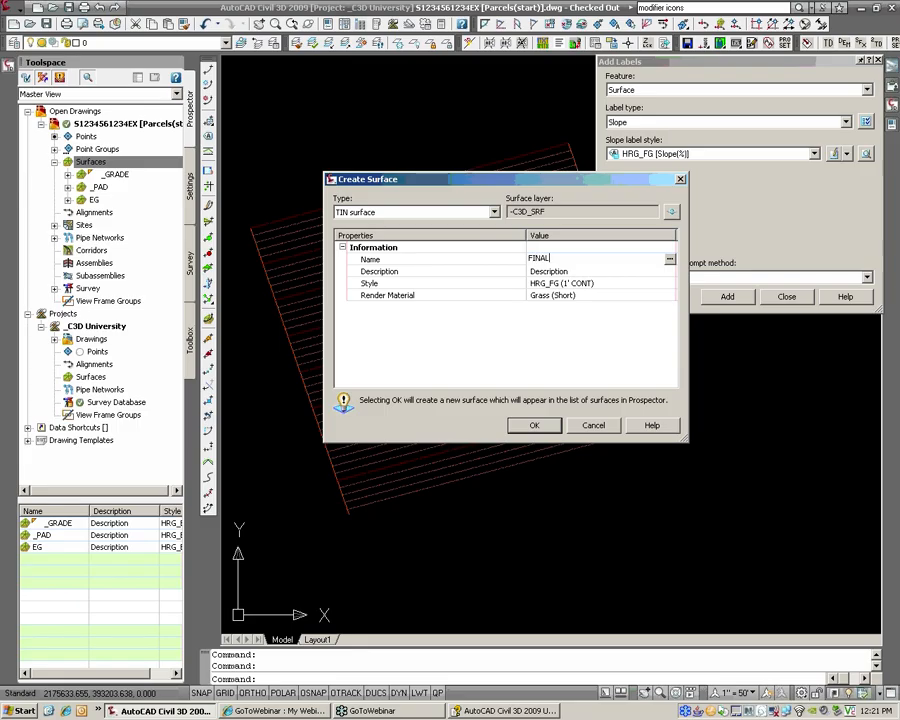
click(669, 284)
click(542, 278)
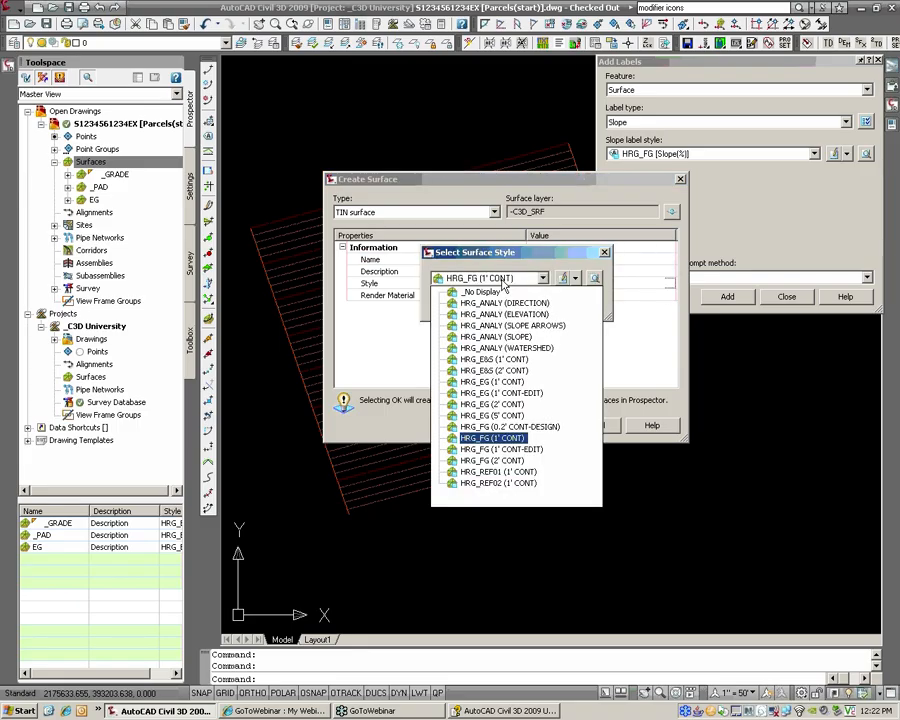
click(520, 648)
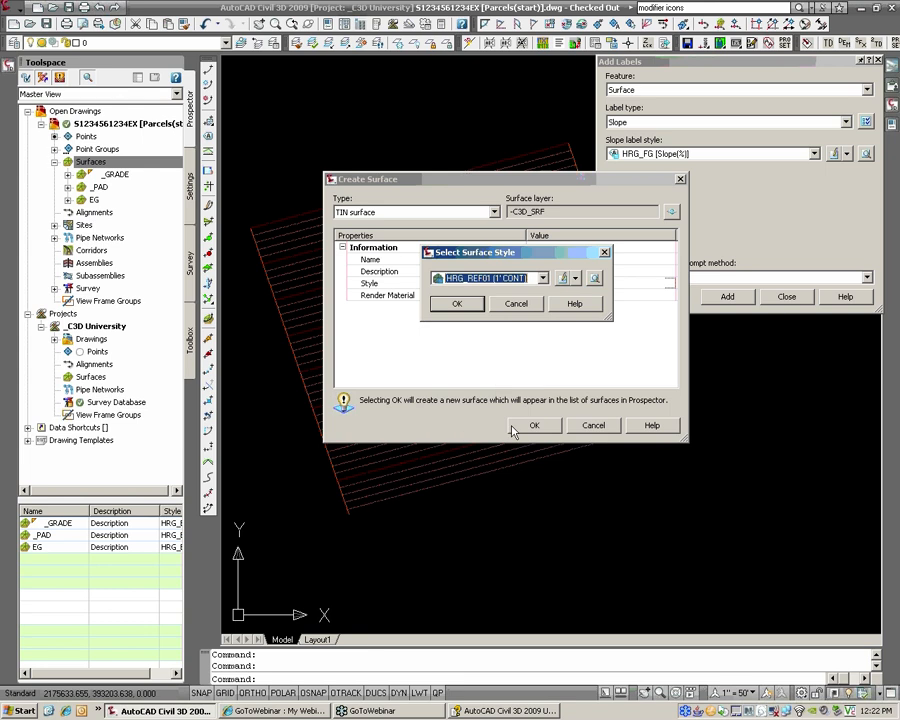
click(457, 305)
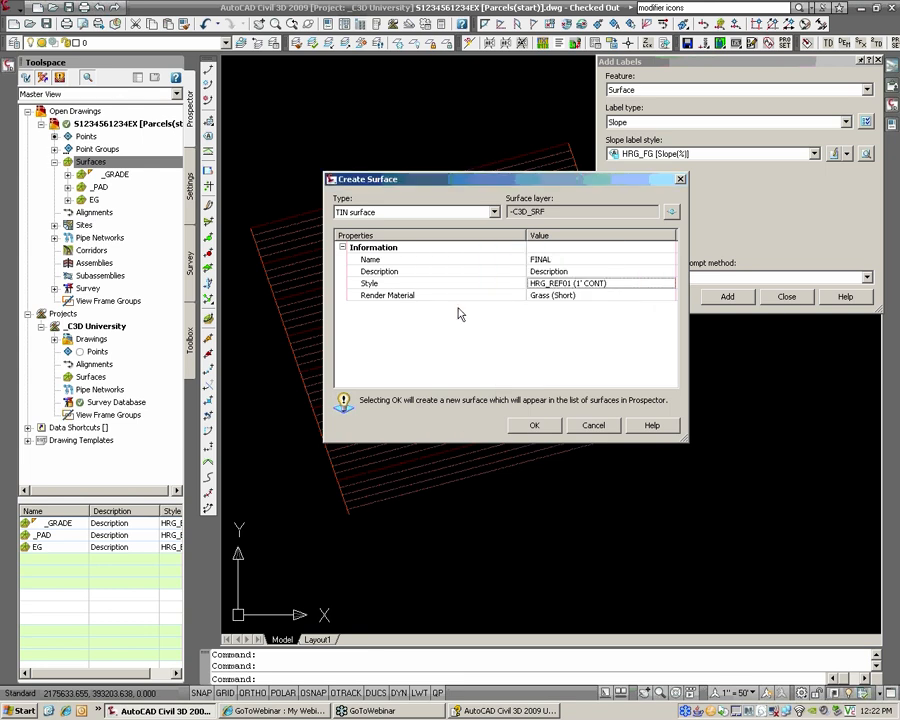
click(540, 427)
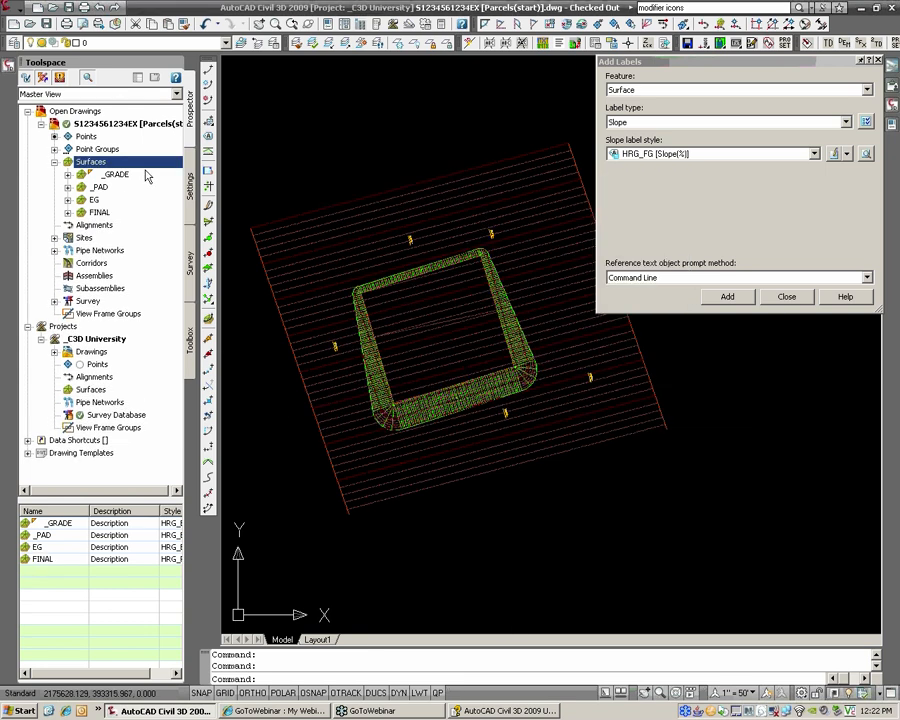
click(116, 176)
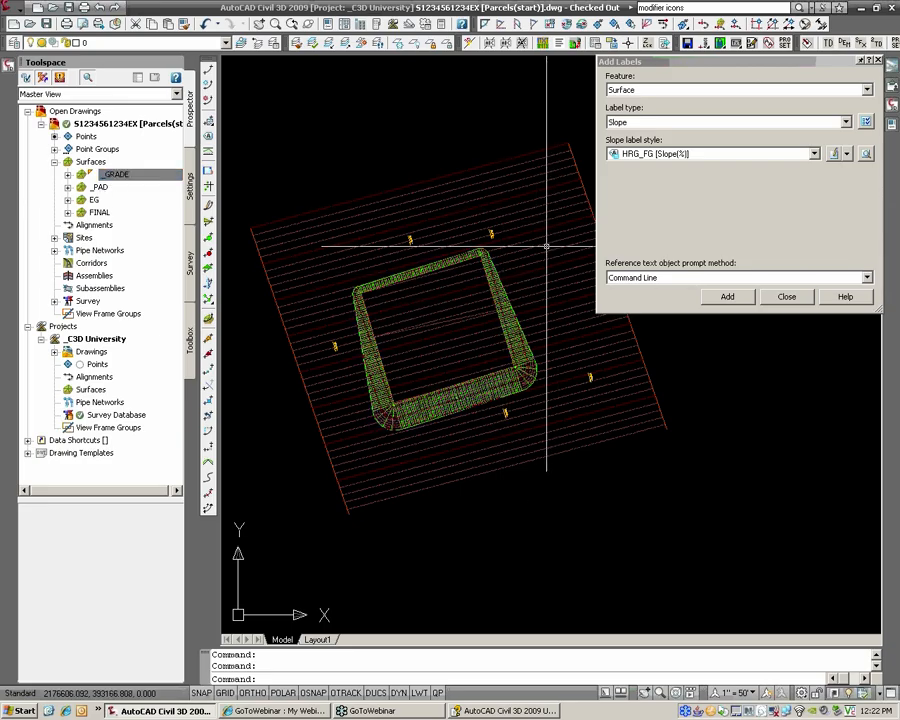
Step: Set the _GRADE surface style to _No Display
right_click(158, 175)
key(Escape)
click(450, 318)
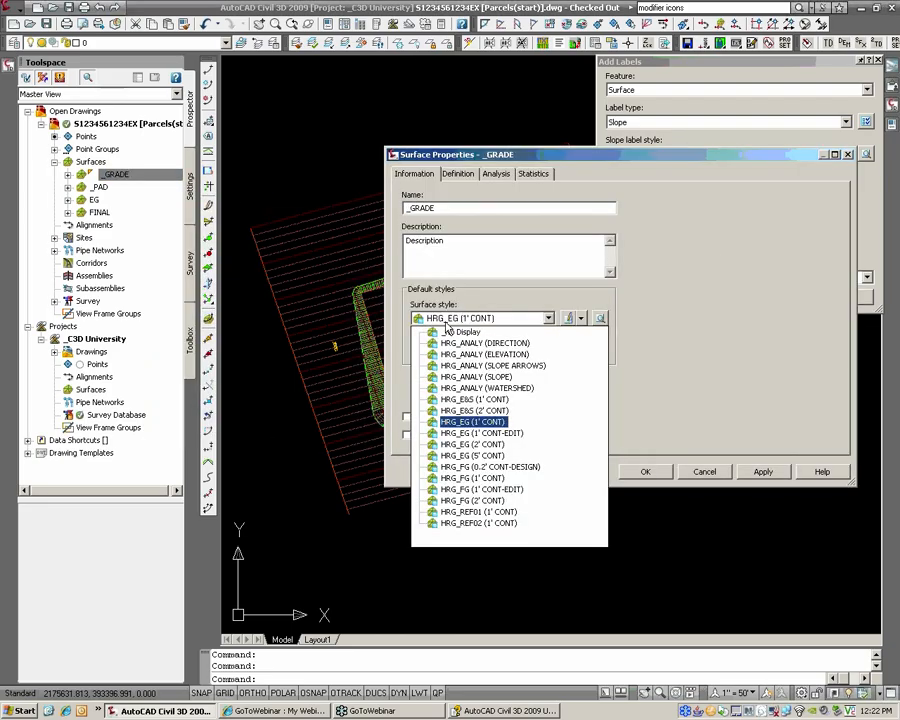
click(450, 332)
click(630, 469)
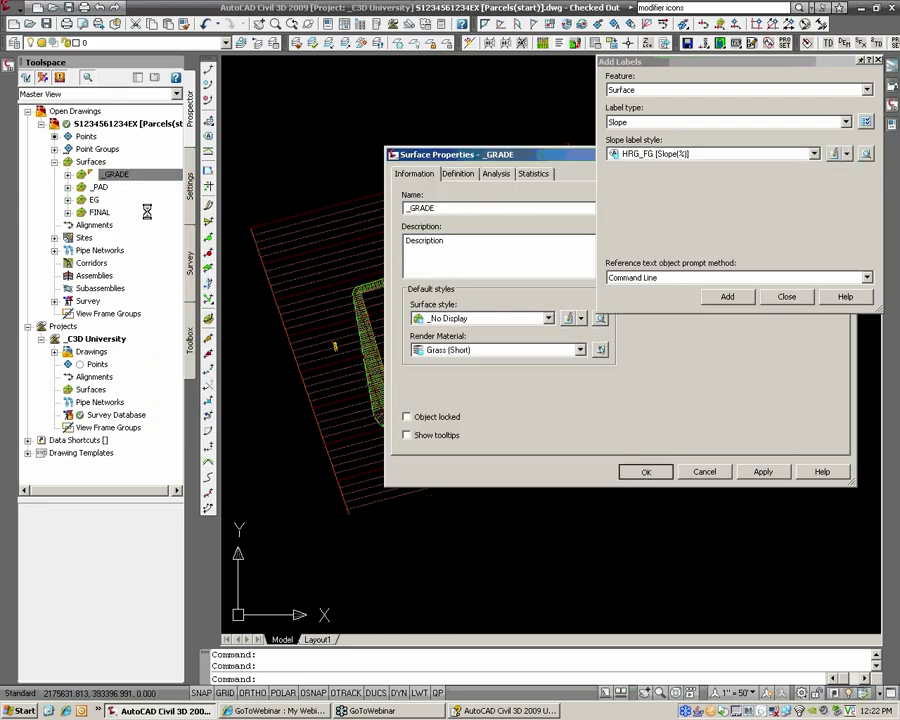
Step: Set the _PAD surface style to _No Display as well
right_click(100, 188)
click(165, 136)
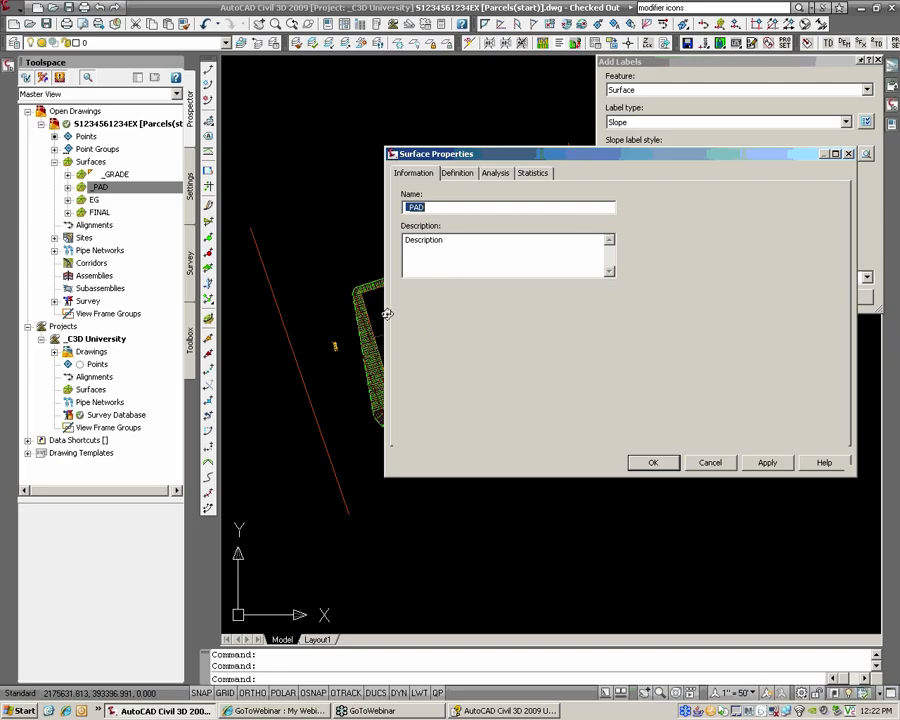
click(470, 318)
click(458, 332)
key(Return)
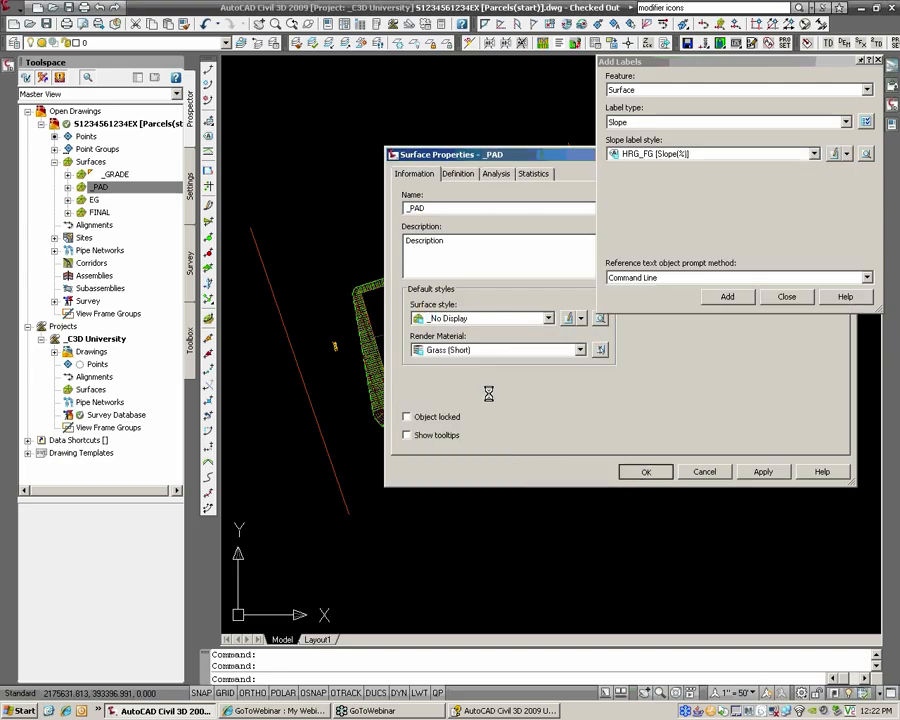
click(68, 213)
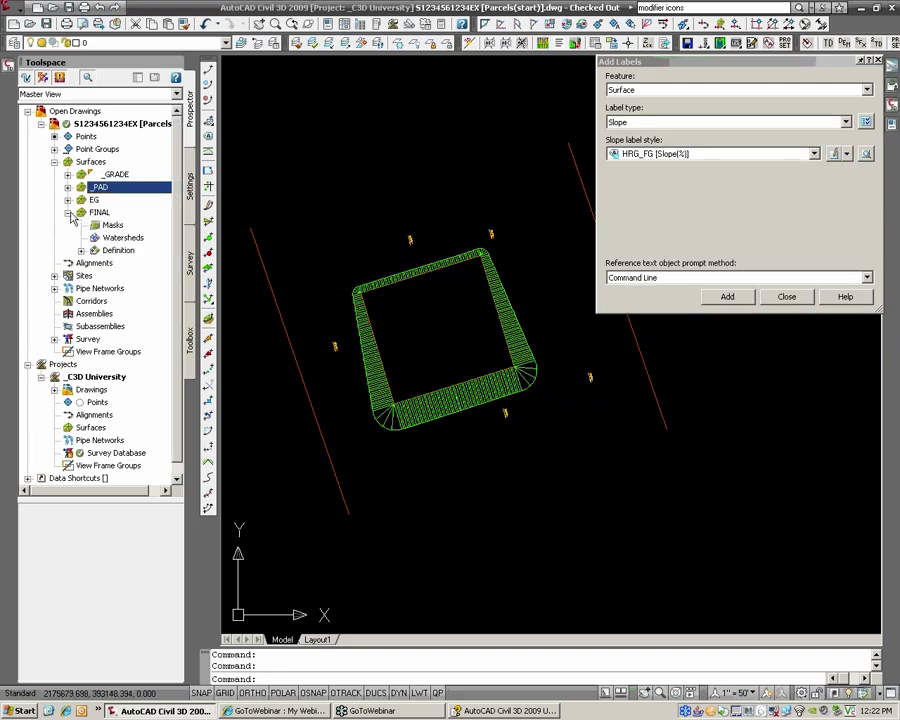
Step: Paste _GRADE and then _PAD into the FINAL surface through its Definition > Edits
click(81, 250)
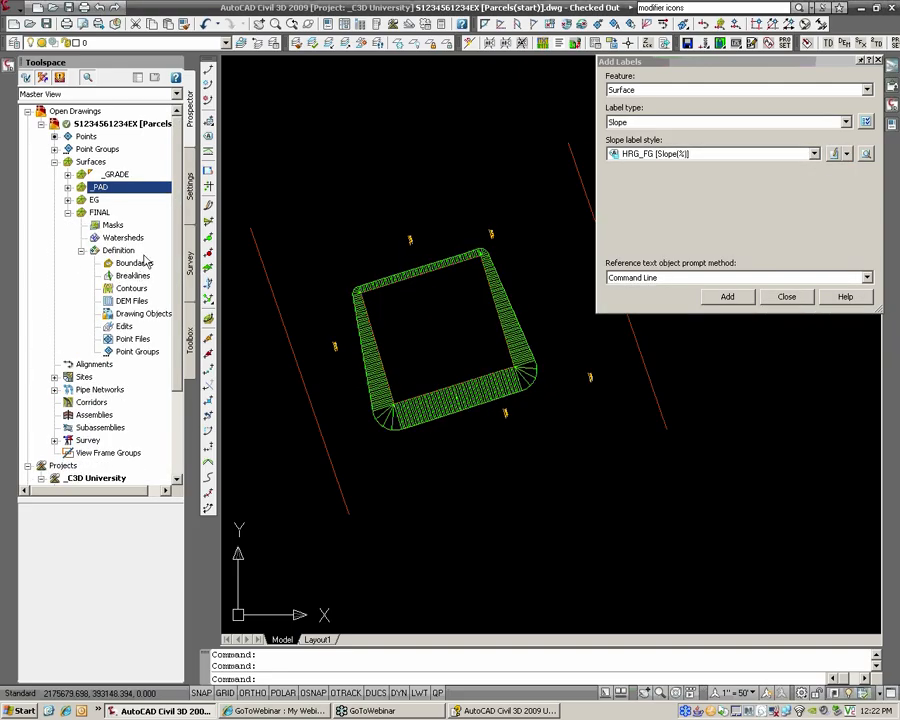
click(124, 327)
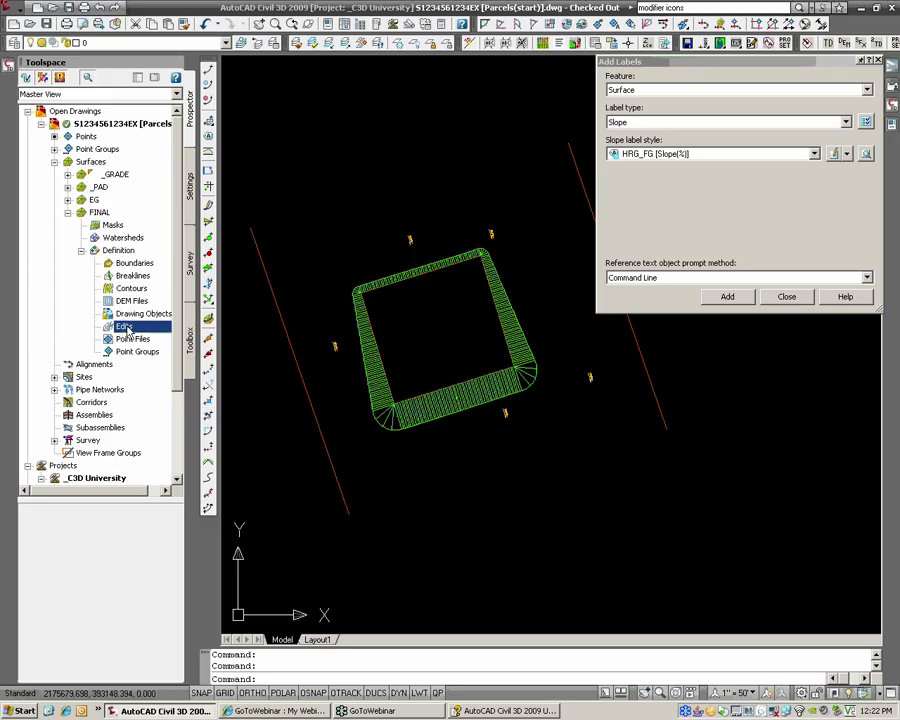
right_click(126, 329)
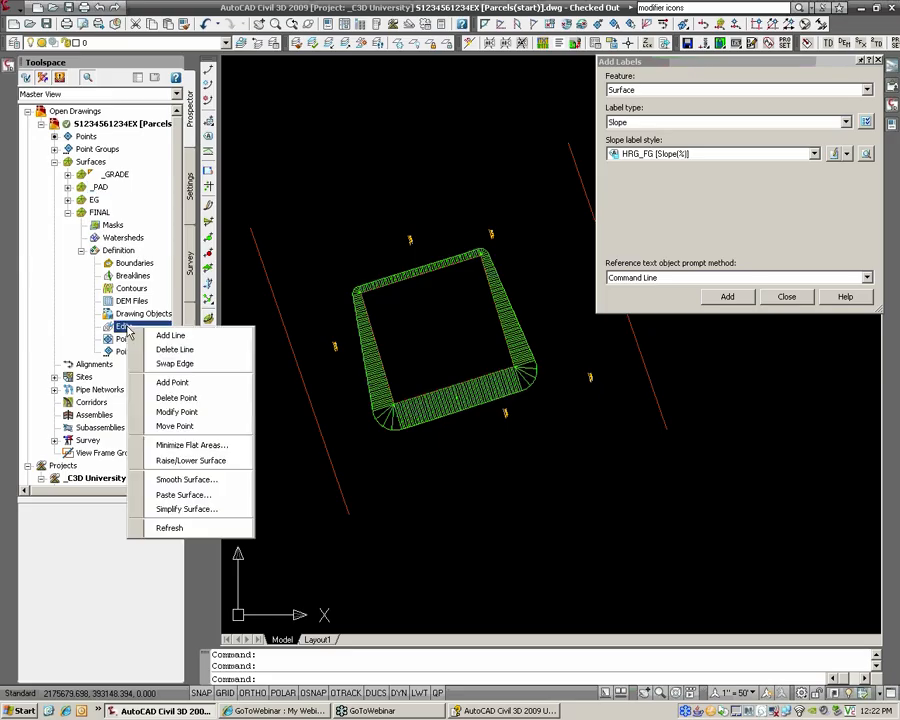
click(185, 495)
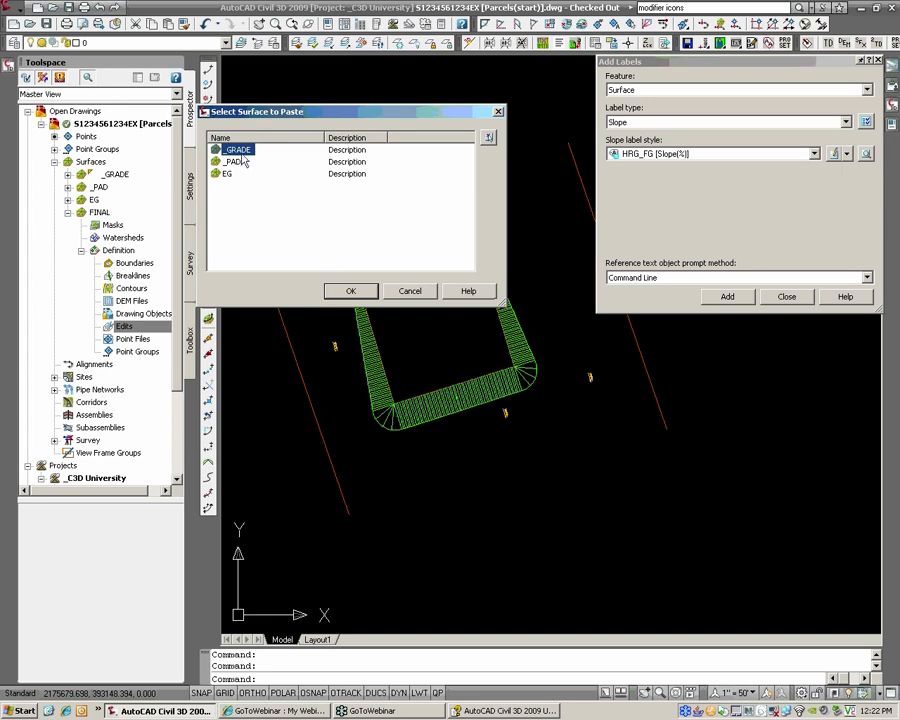
click(352, 292)
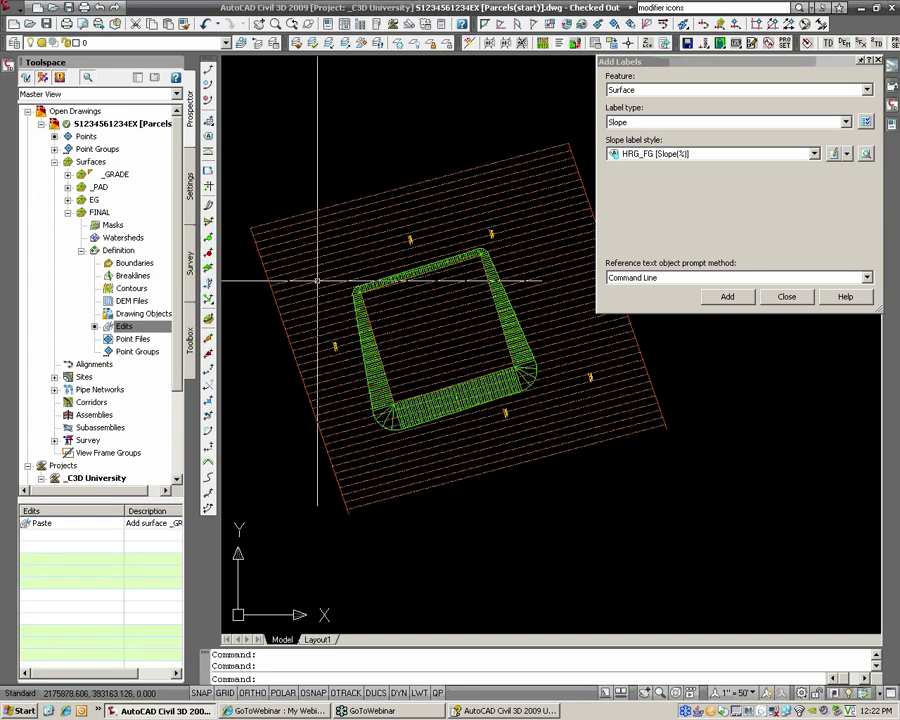
right_click(130, 329)
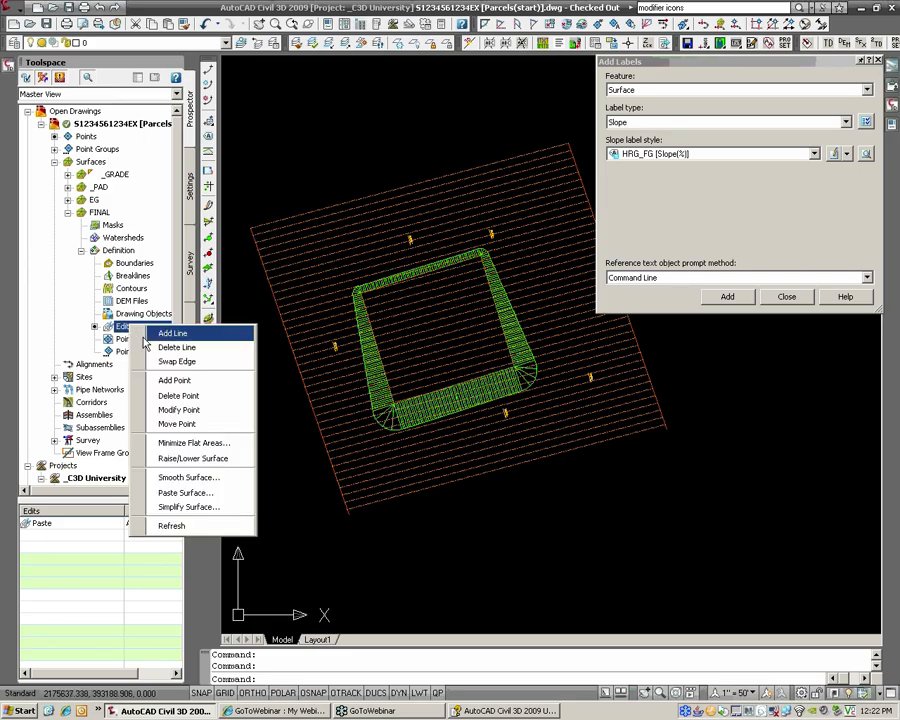
click(213, 494)
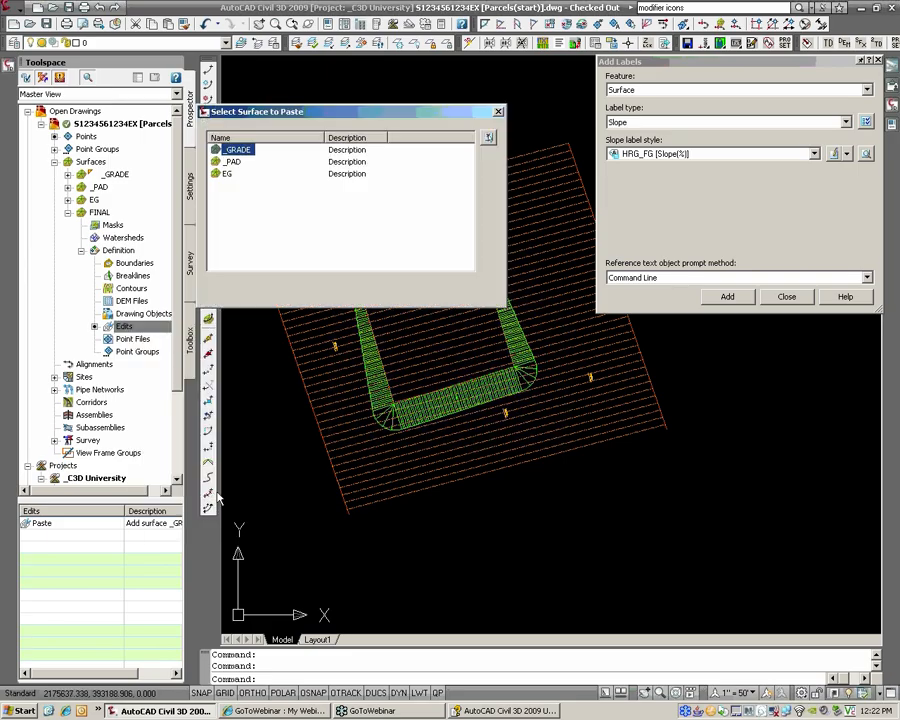
click(354, 291)
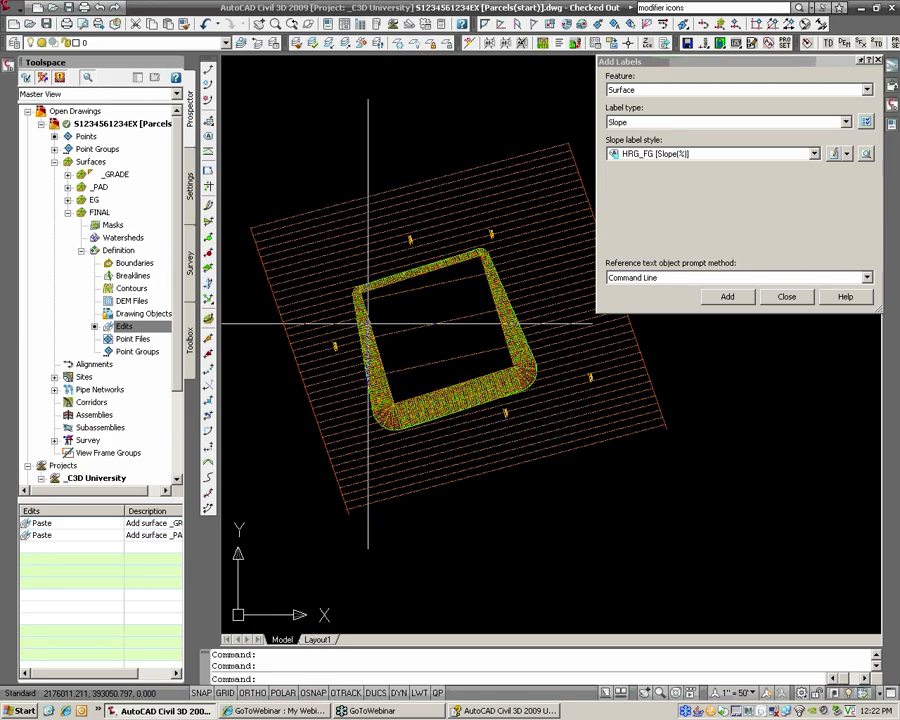
scroll(406, 356, up, 2)
Step: Stretch the grading's top-left corner grip to a new position
middle_drag(467, 254, 376, 265)
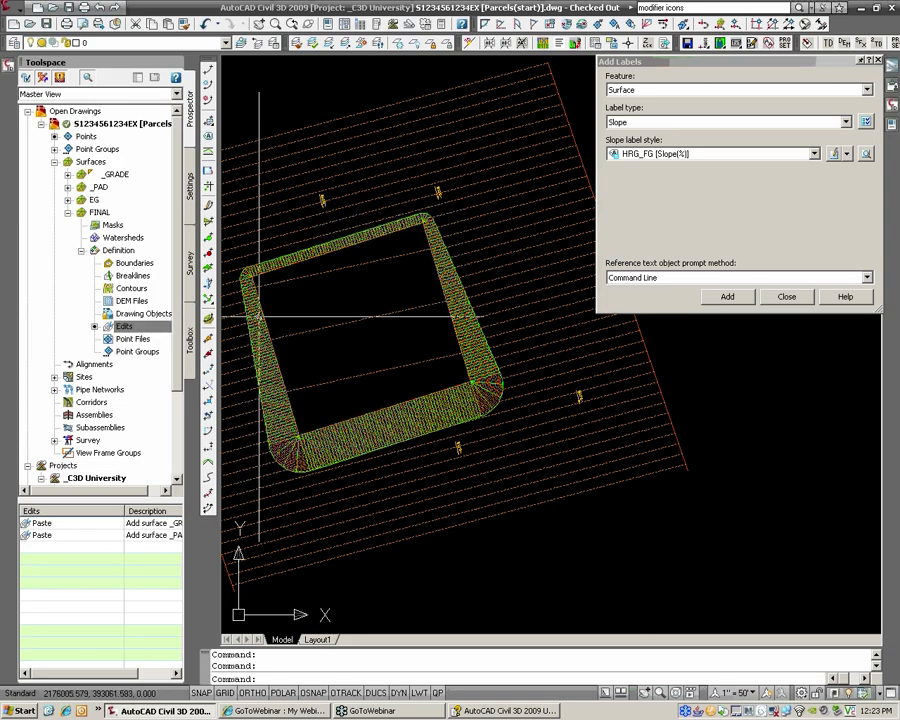
scroll(259, 318, up, 4)
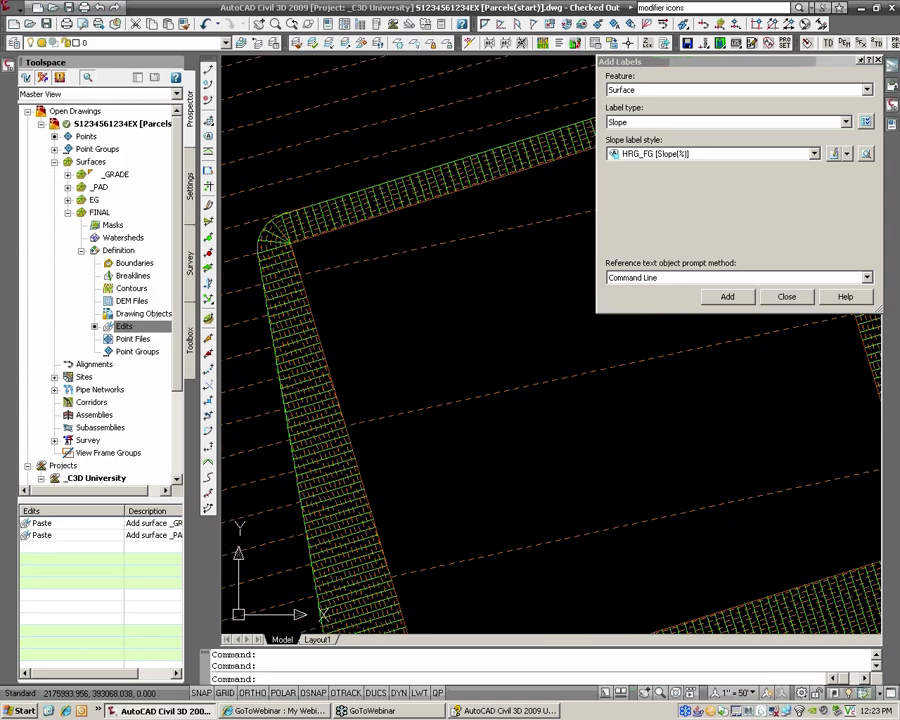
scroll(287, 233, up, 5)
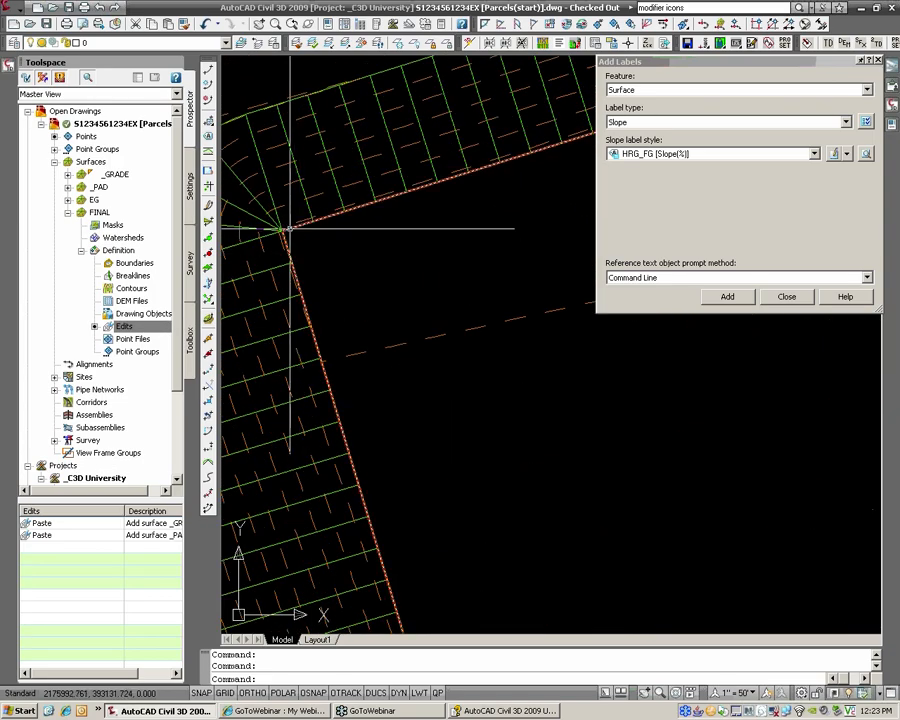
click(283, 231)
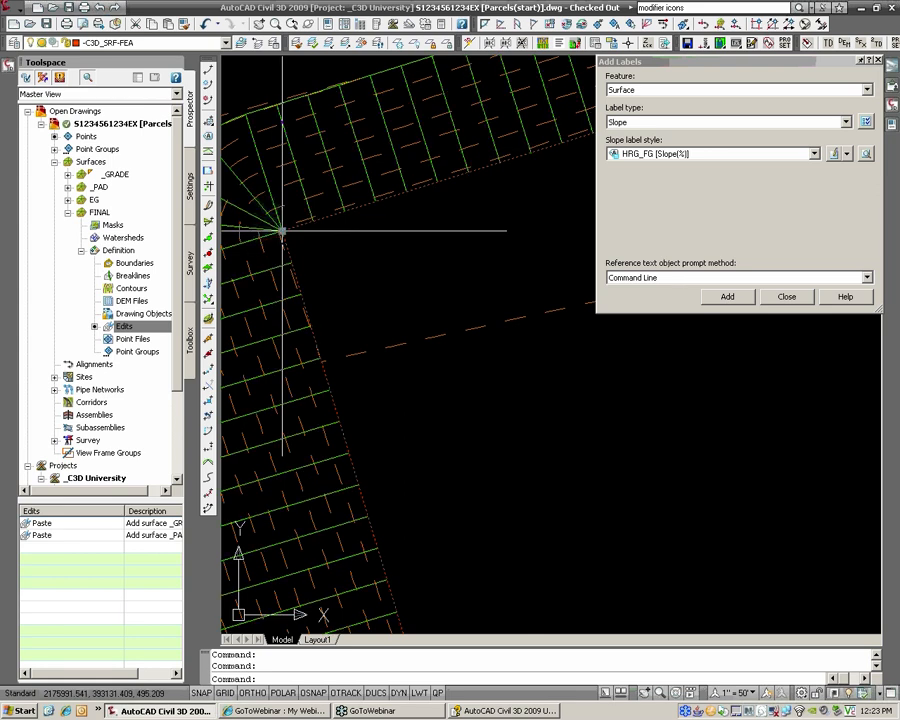
click(283, 231)
scroll(340, 272, down, 3)
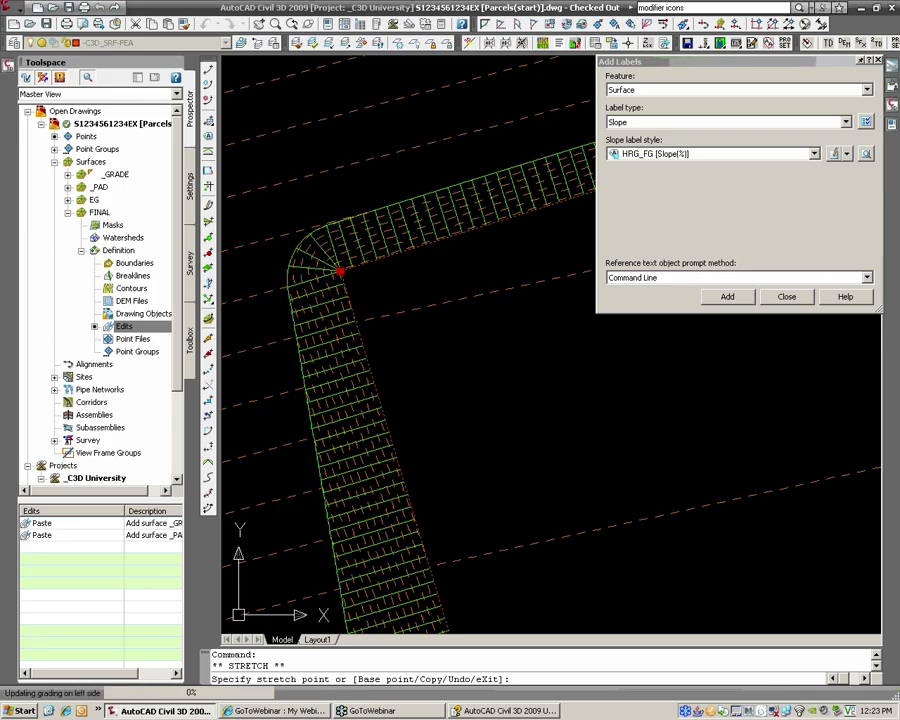
click(499, 354)
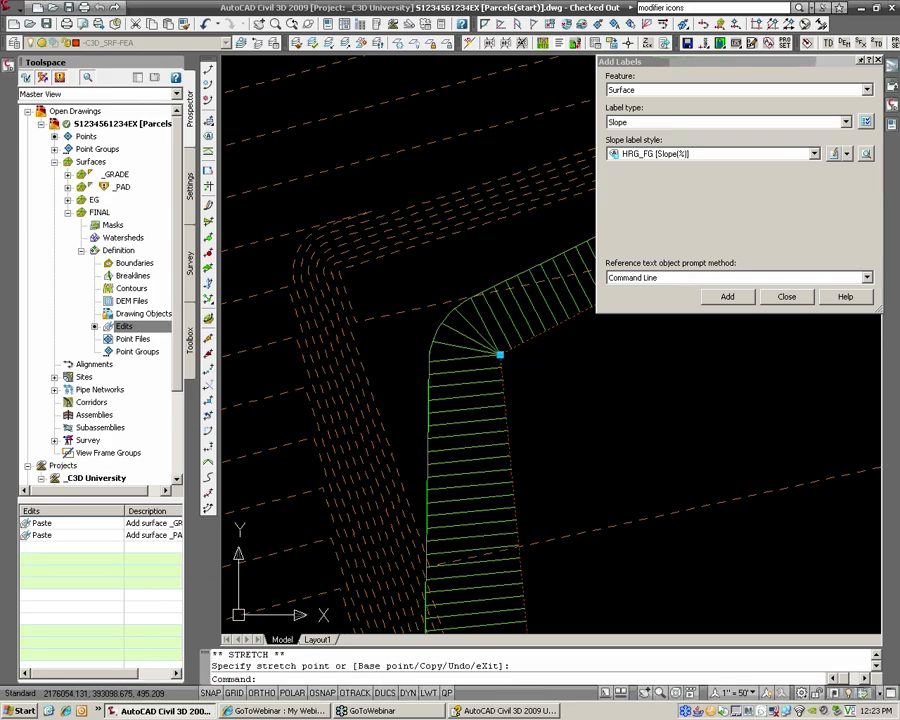
Step: Rebuild the _PAD and FINAL surfaces
right_click(126, 188)
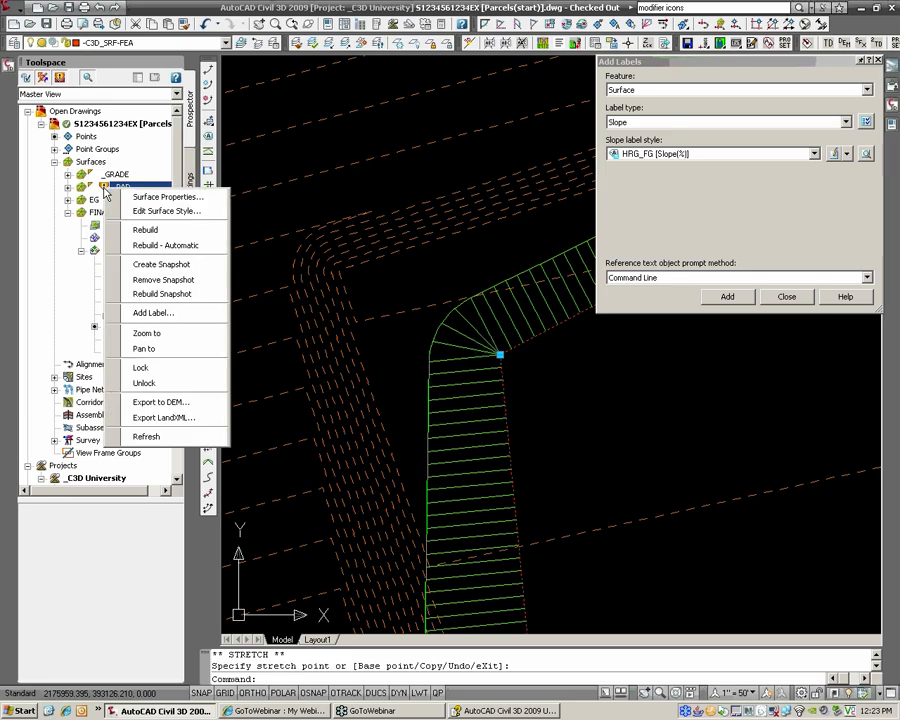
click(143, 230)
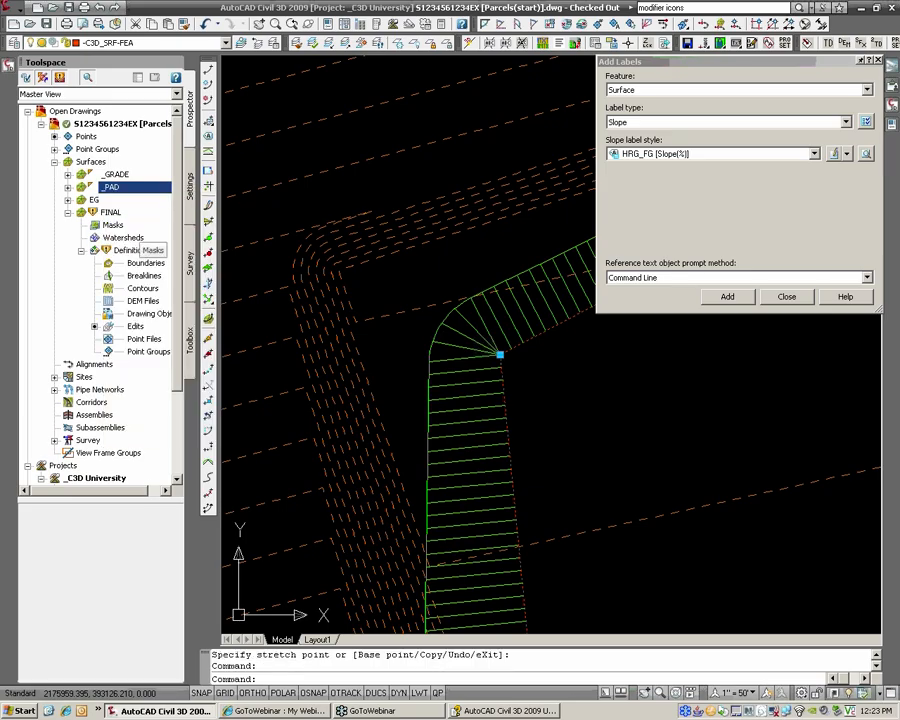
scroll(412, 305, down, 5)
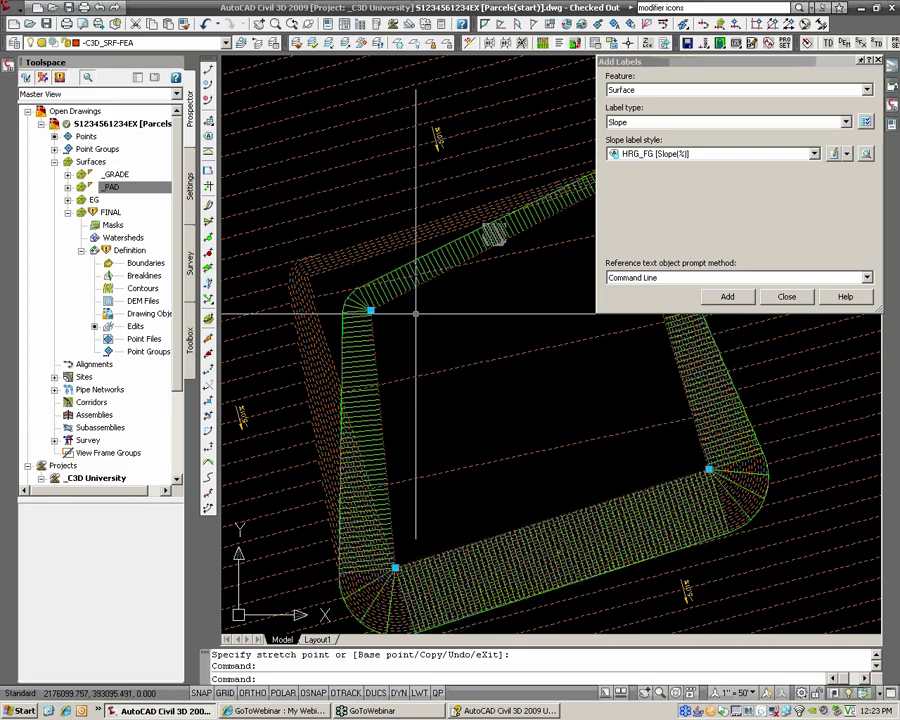
click(110, 213)
right_click(109, 219)
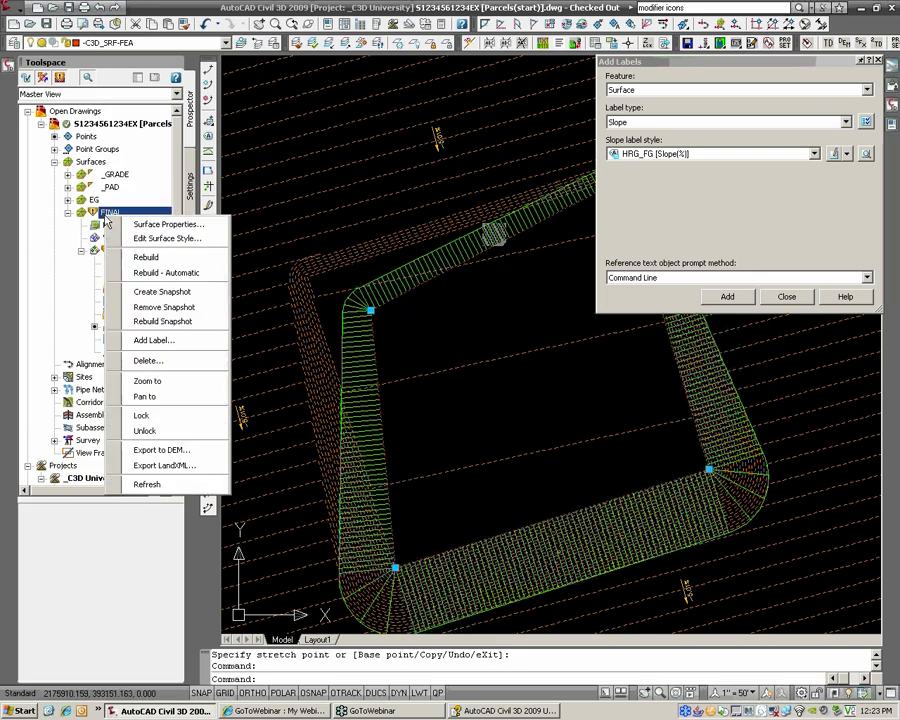
click(153, 259)
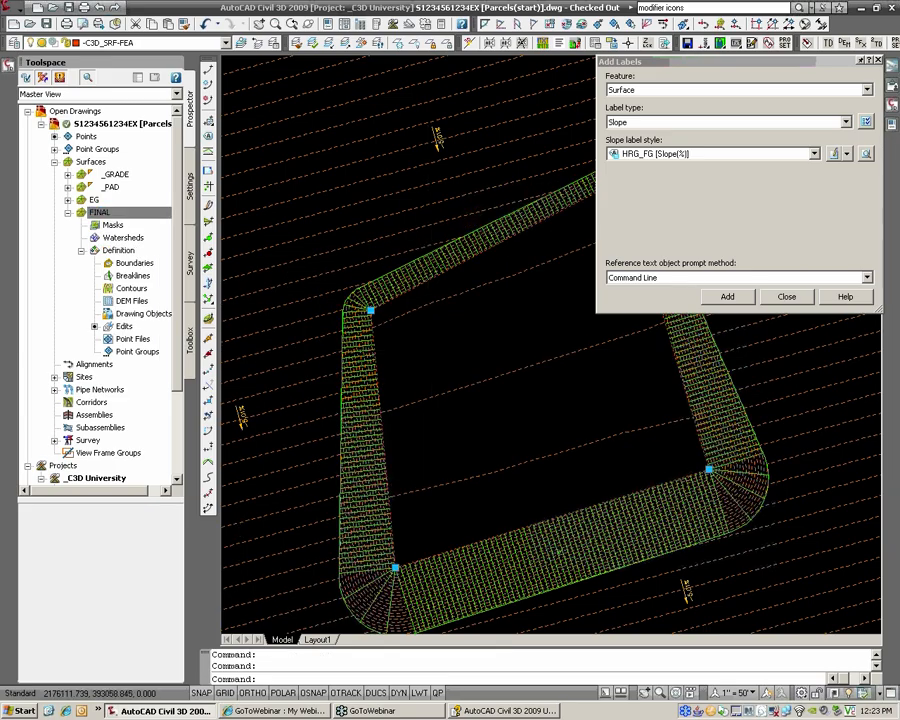
scroll(424, 337, down, 2)
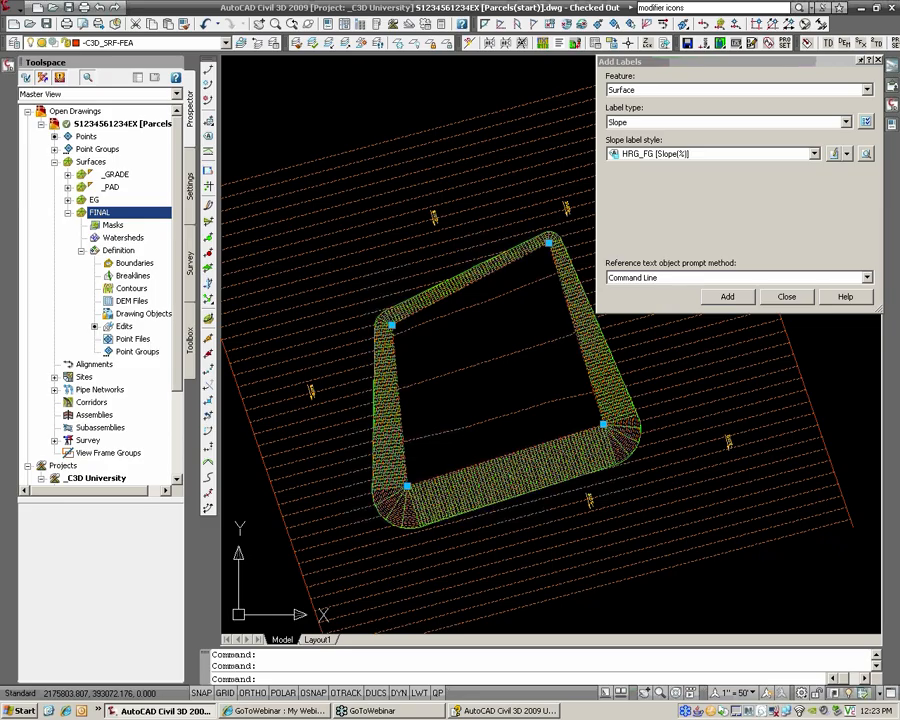
right_click(113, 220)
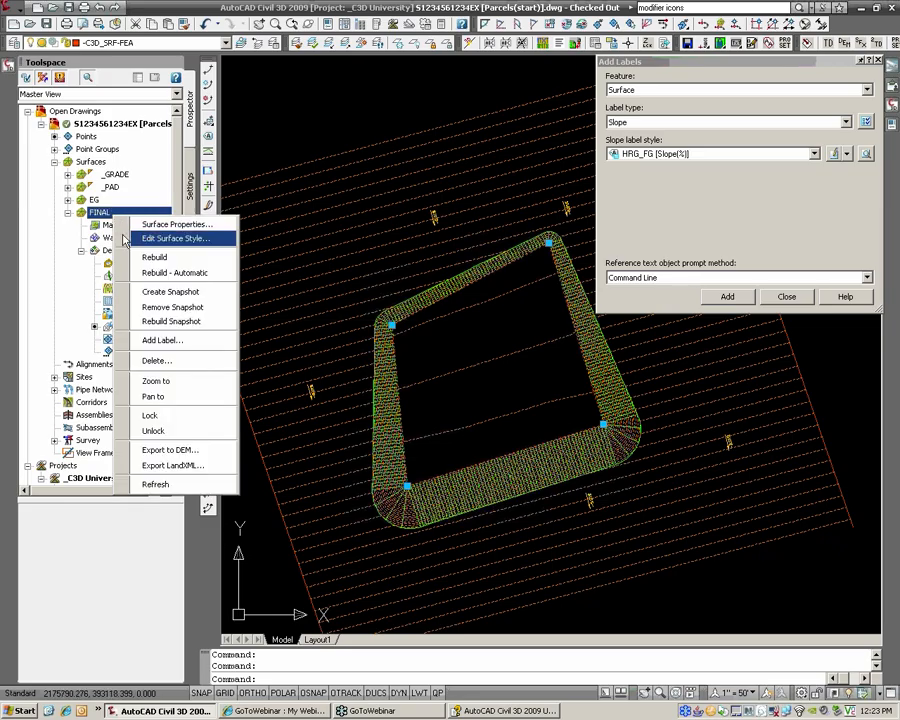
click(176, 273)
right_click(113, 188)
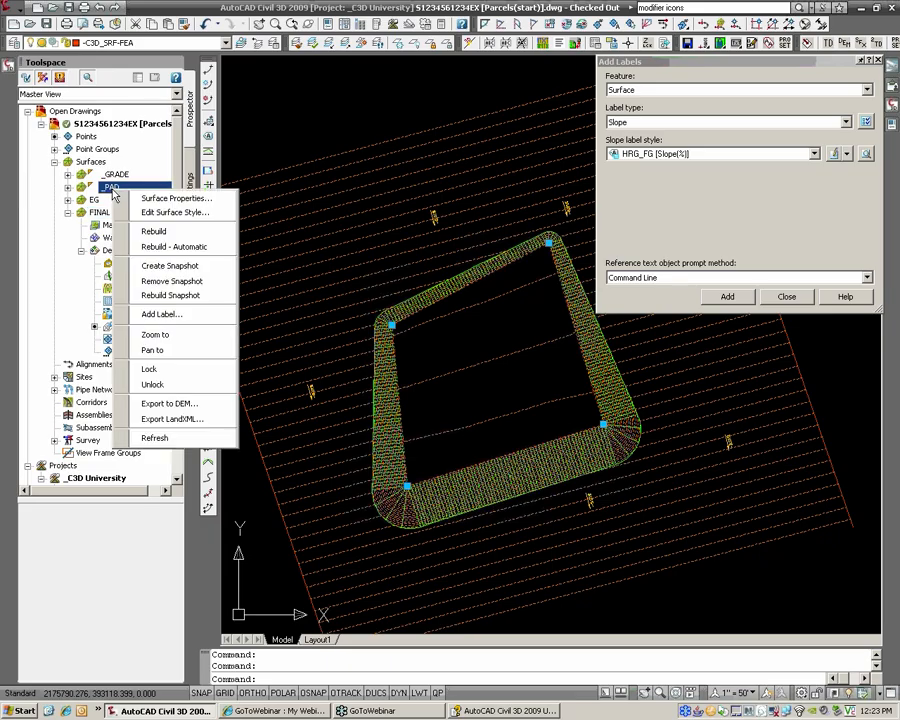
click(158, 248)
right_click(117, 176)
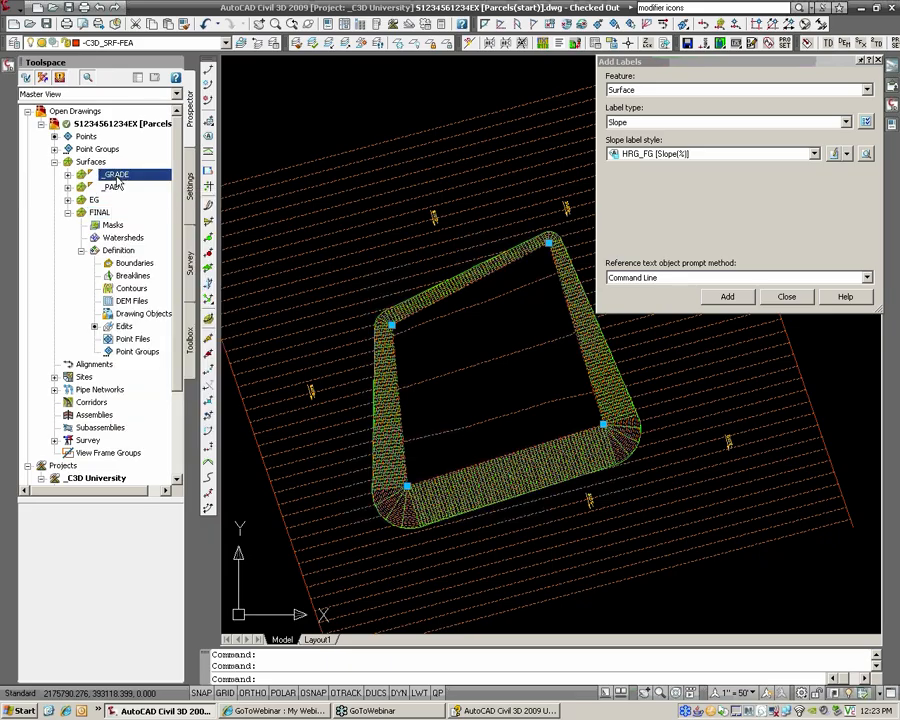
click(160, 219)
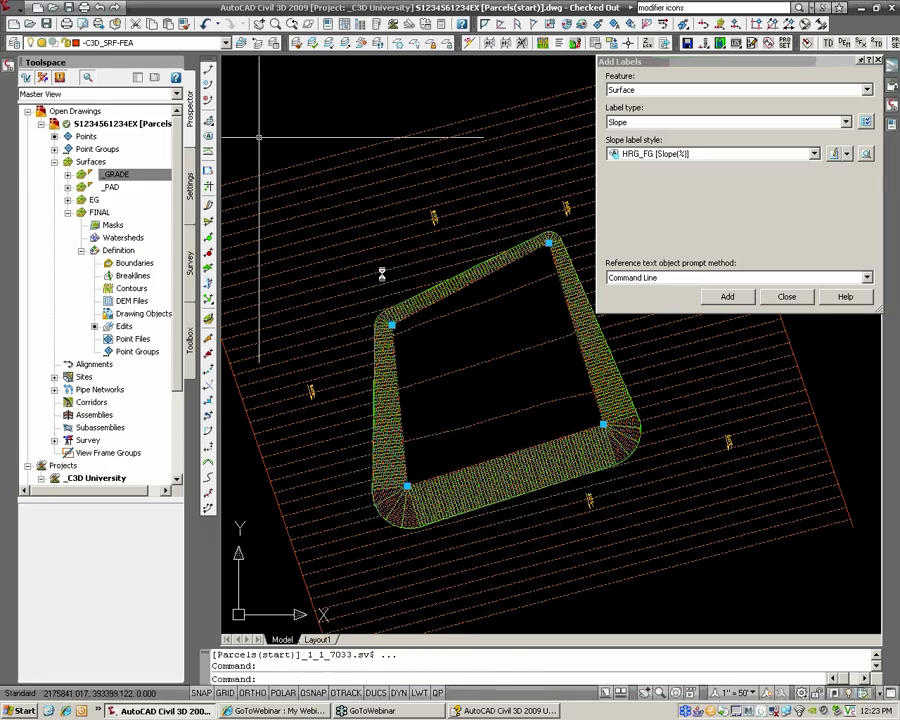
click(391, 325)
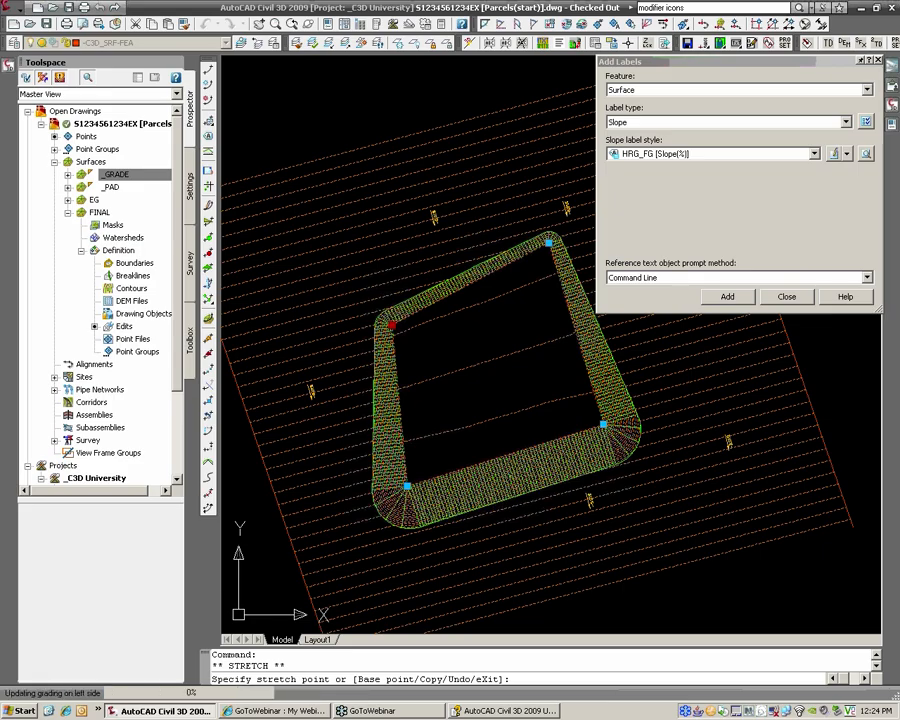
click(362, 298)
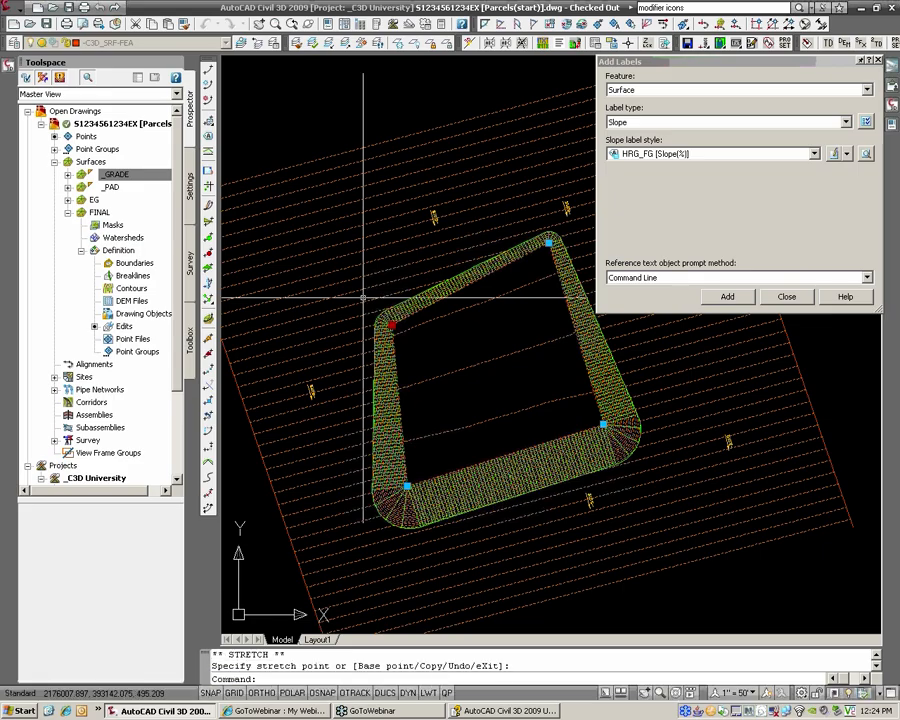
key(Escape)
key(Escape)
scroll(364, 298, down, 6)
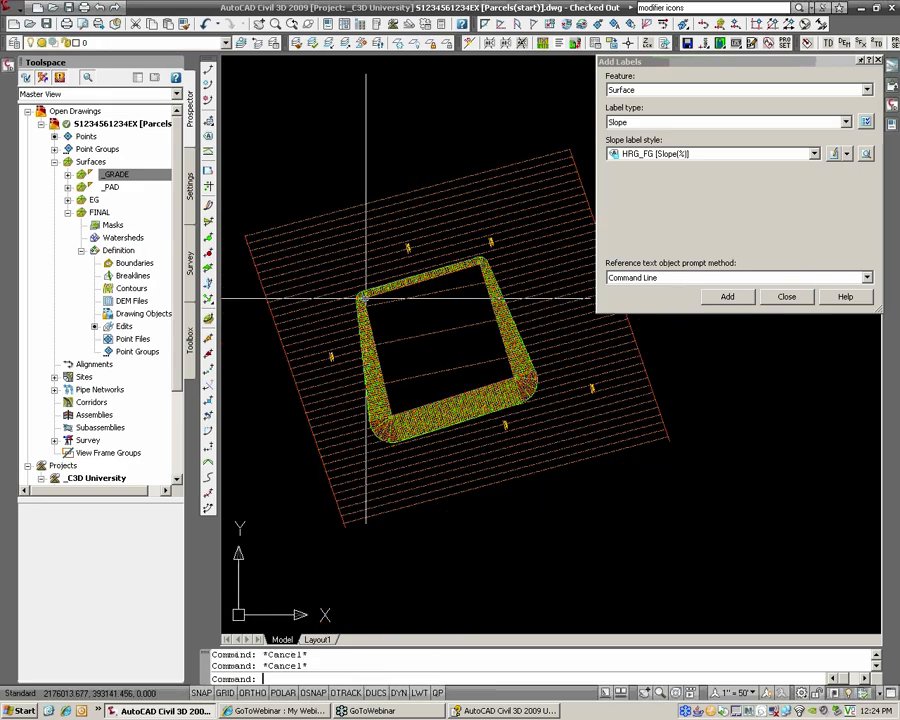
middle_drag(366, 298, 550, 286)
scroll(463, 312, up, 2)
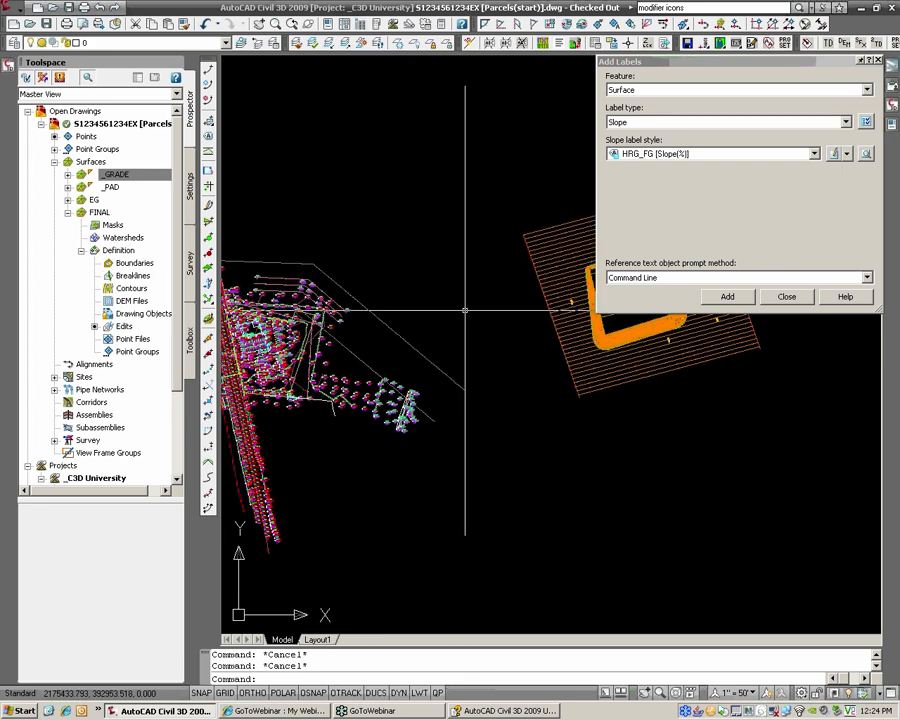
mouse_move(432, 317)
middle_down()
mouse_move(274, 358)
mouse_move(444, 305)
middle_up()
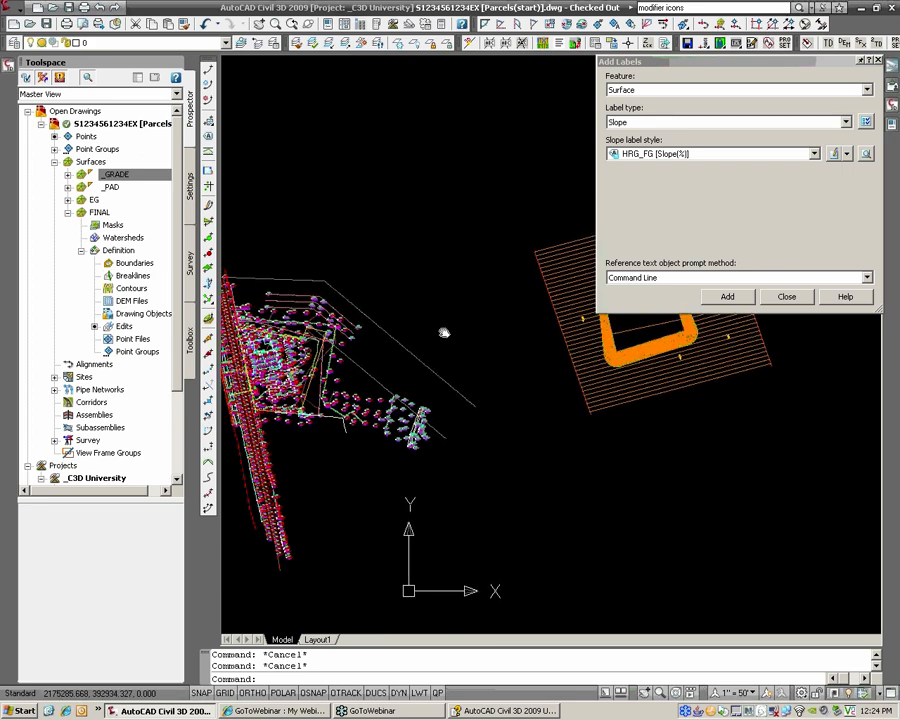
scroll(381, 416, up, 3)
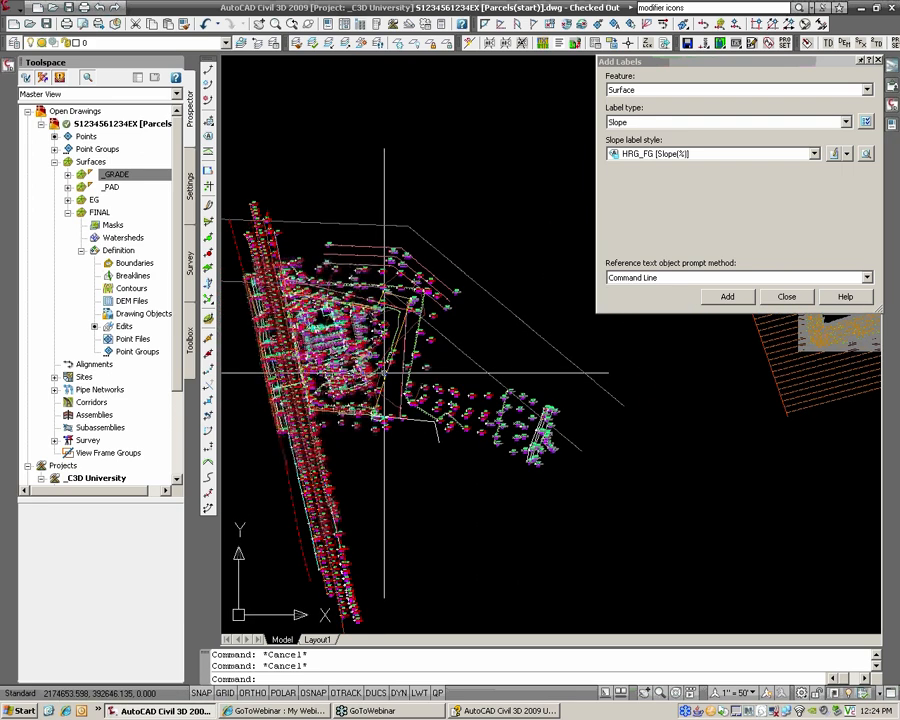
scroll(384, 374, up, 3)
scroll(600, 492, down, 1)
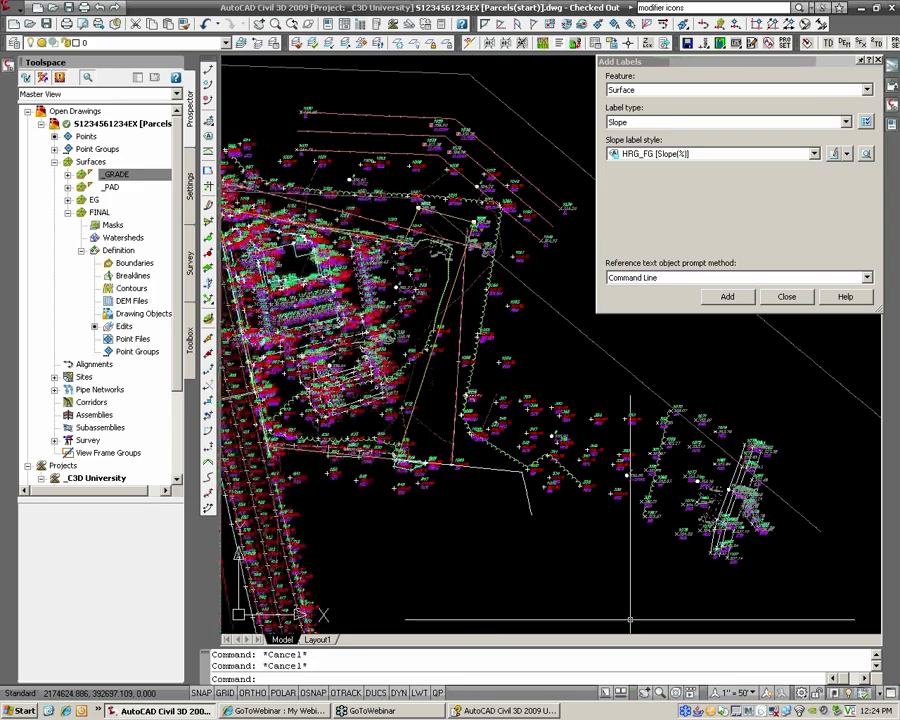
scroll(600, 492, down, 1)
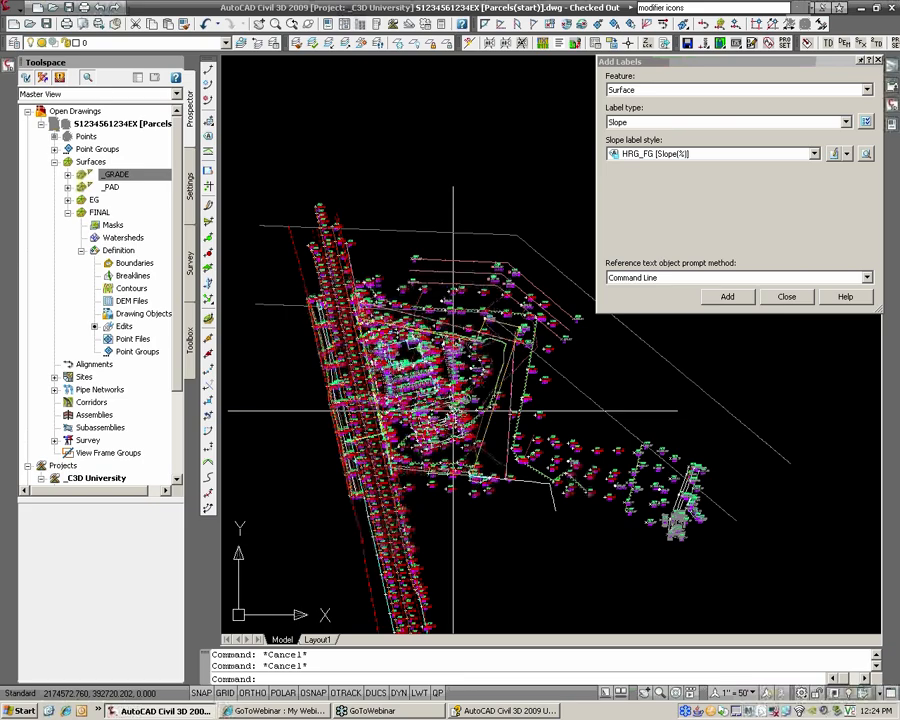
scroll(453, 411, up, 2)
middle_drag(668, 545, 402, 510)
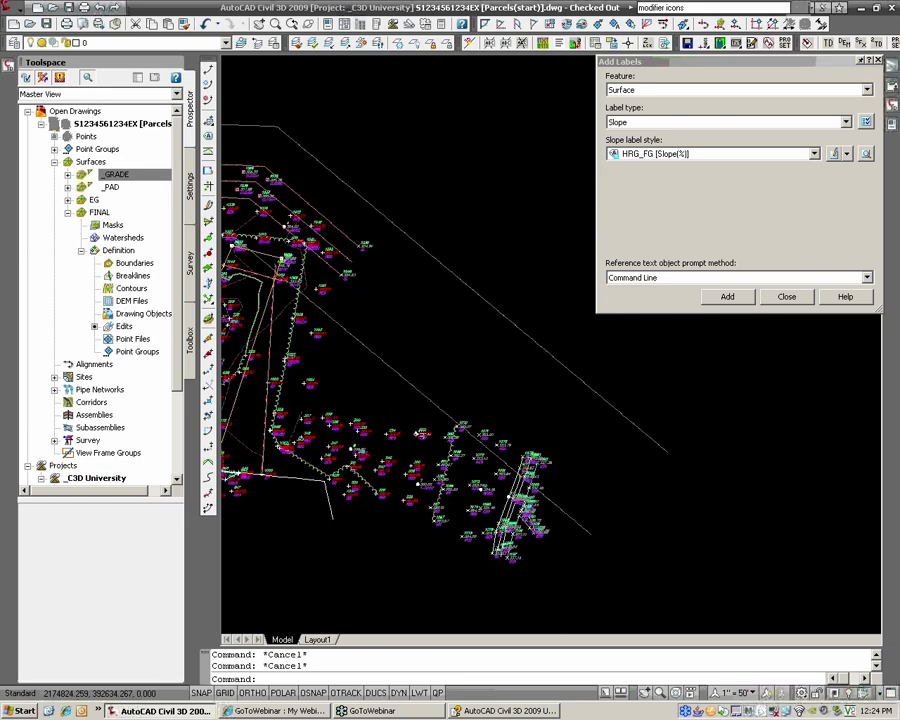
scroll(420, 433, up, 4)
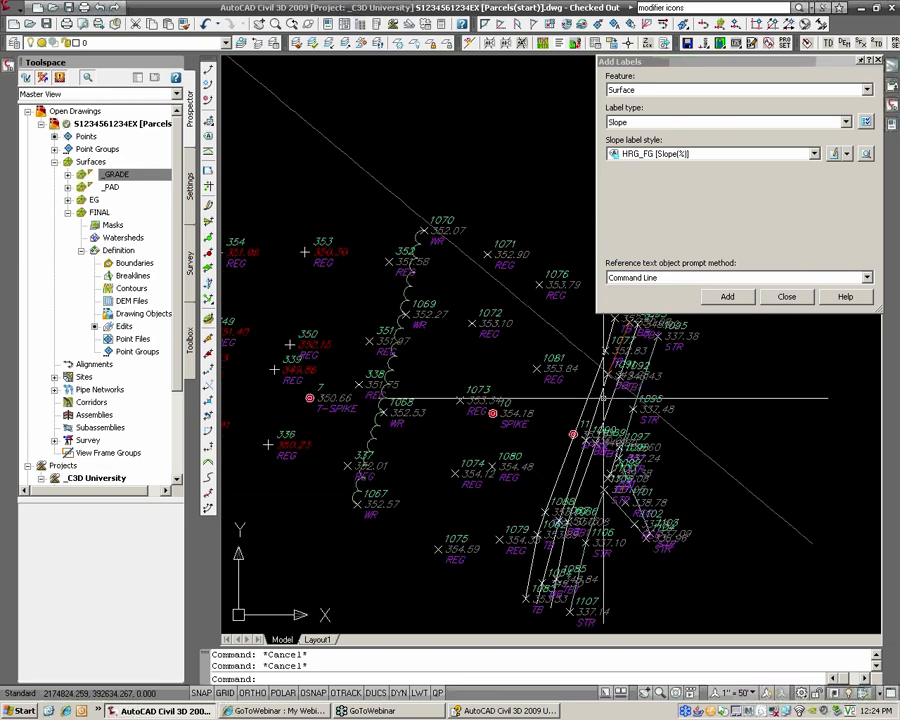
middle_drag(476, 350, 358, 356)
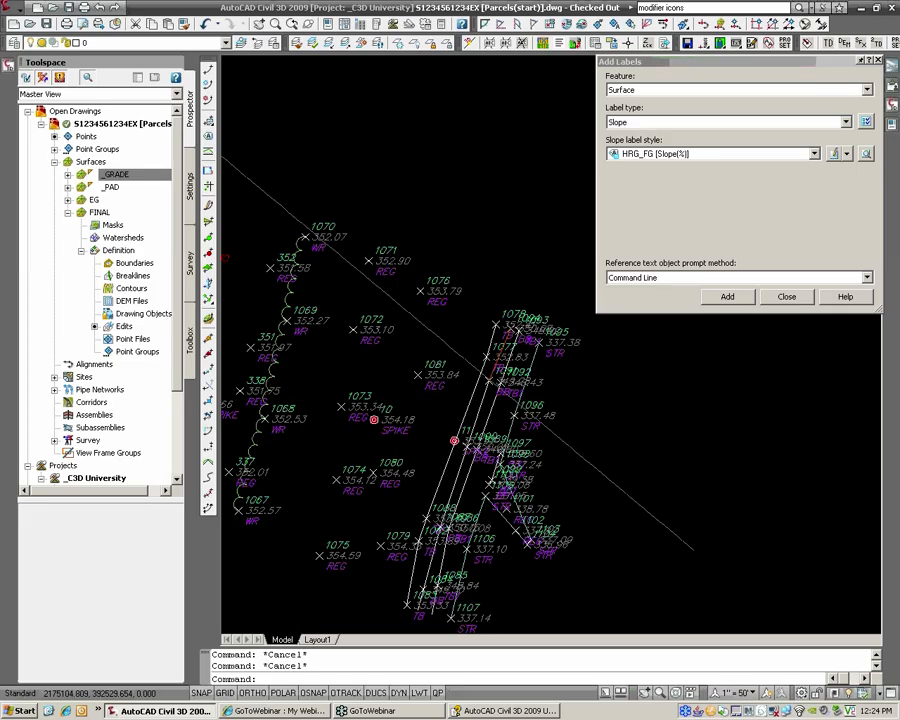
scroll(454, 440, down, 5)
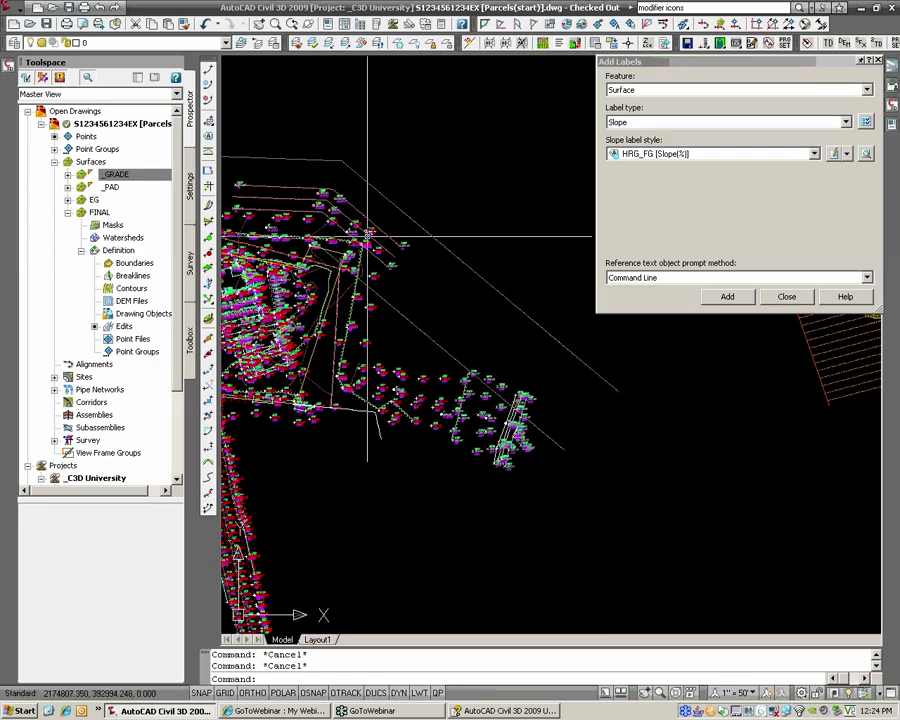
middle_drag(323, 349, 361, 349)
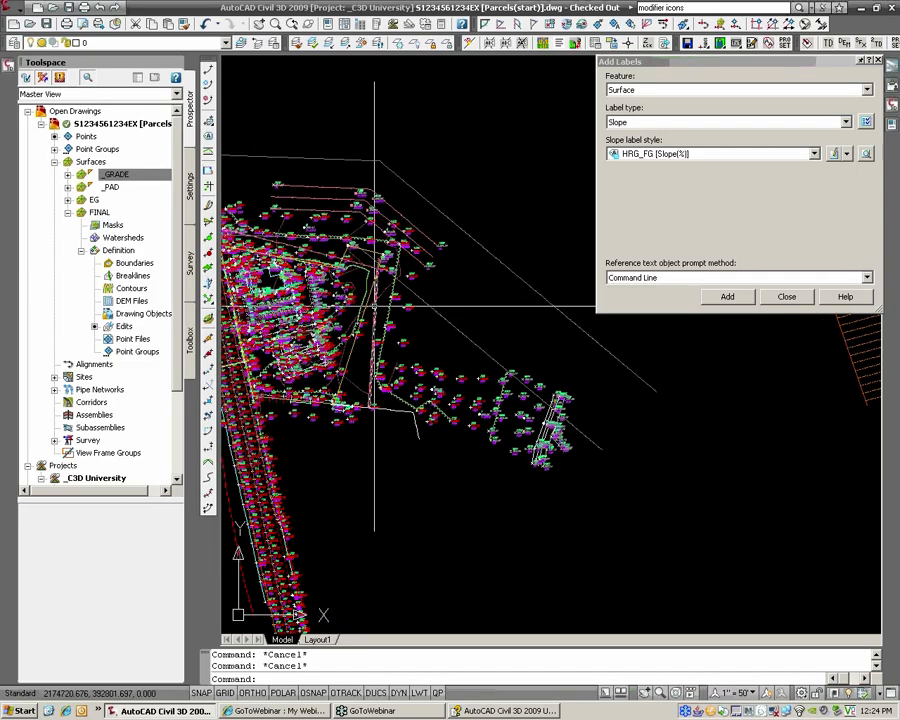
Step: Delete the FINAL surface from Prospector, confirming with Yes
click(67, 212)
right_click(97, 213)
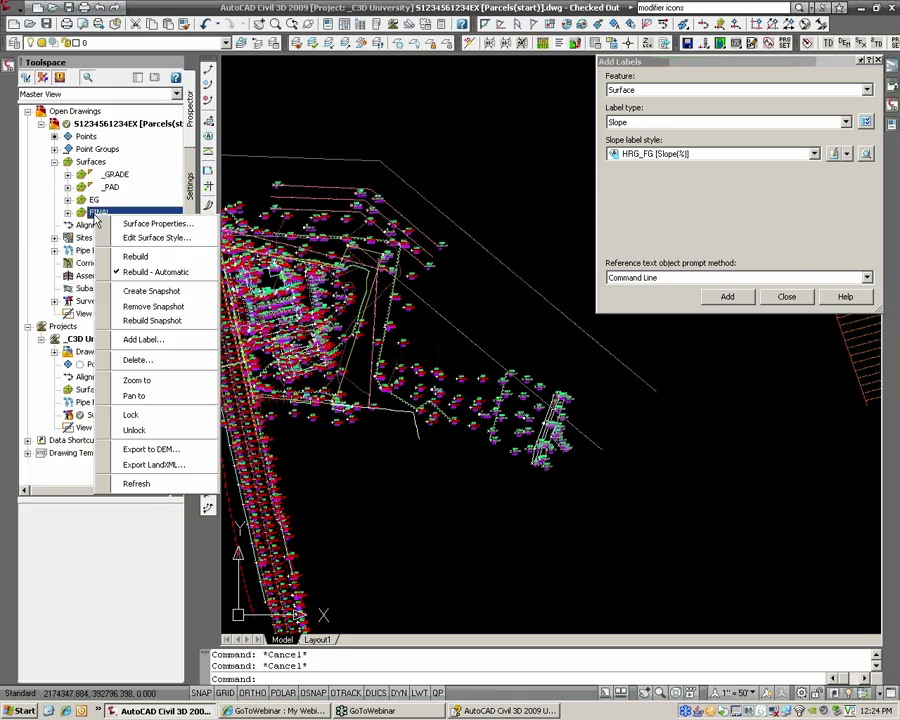
click(155, 360)
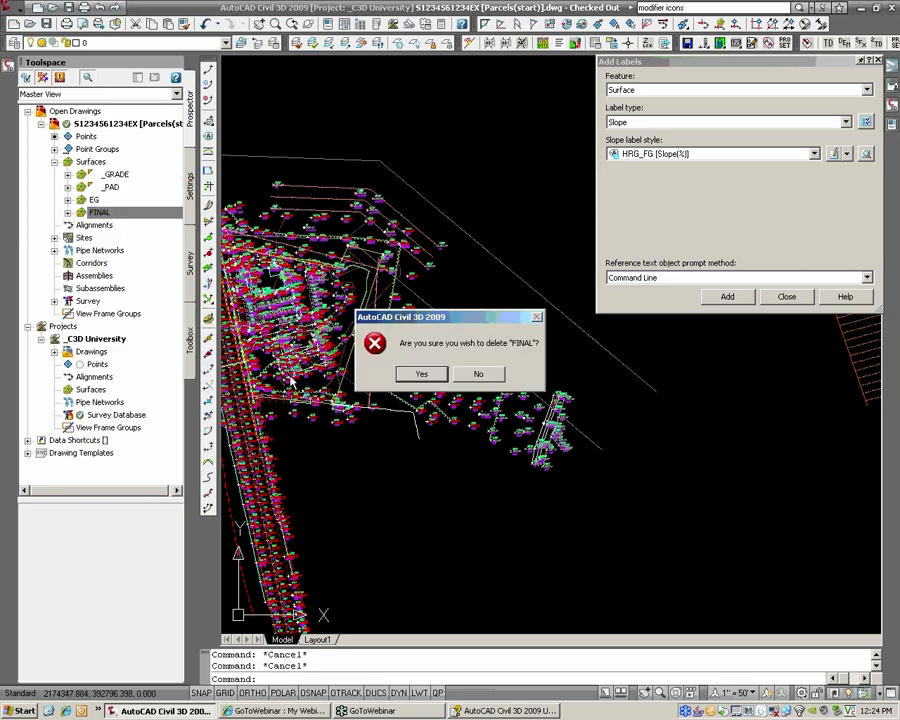
click(421, 374)
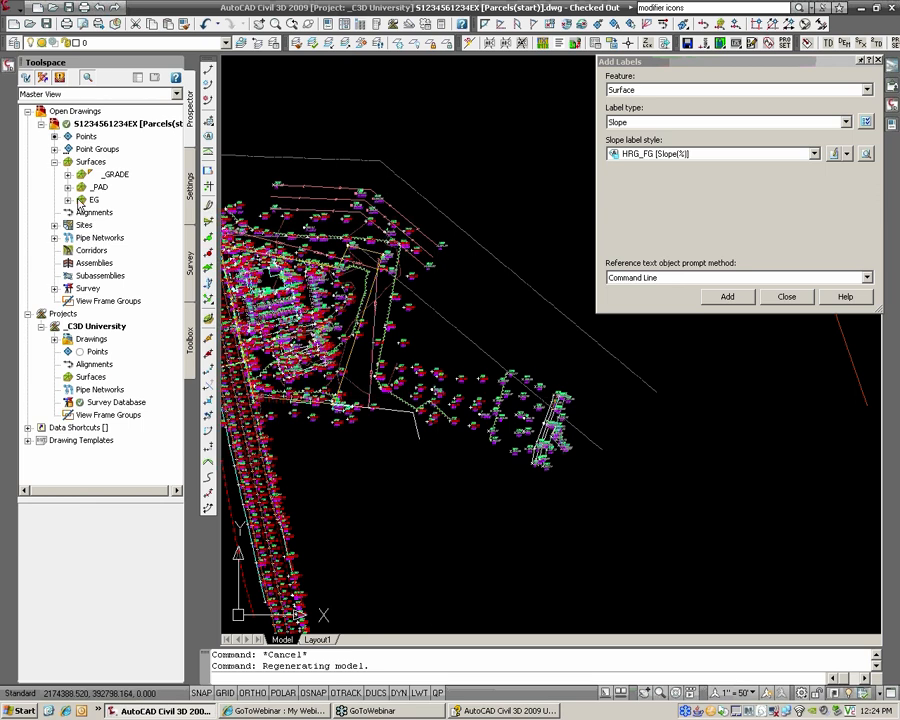
click(82, 201)
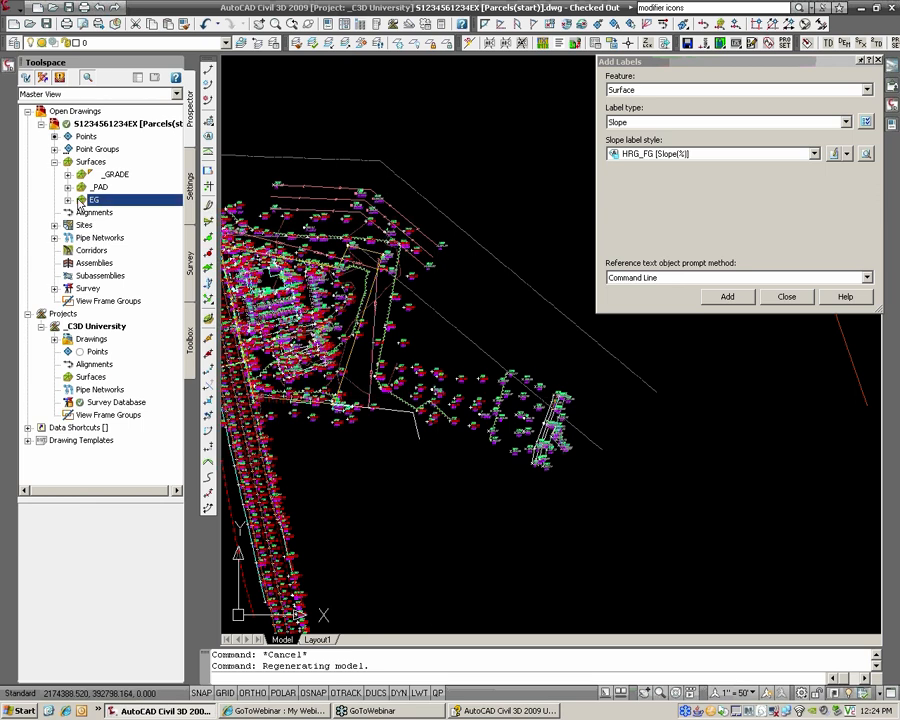
Step: Set the annotation scale to 1" = 20' and zoom toward the road and parcels
click(737, 692)
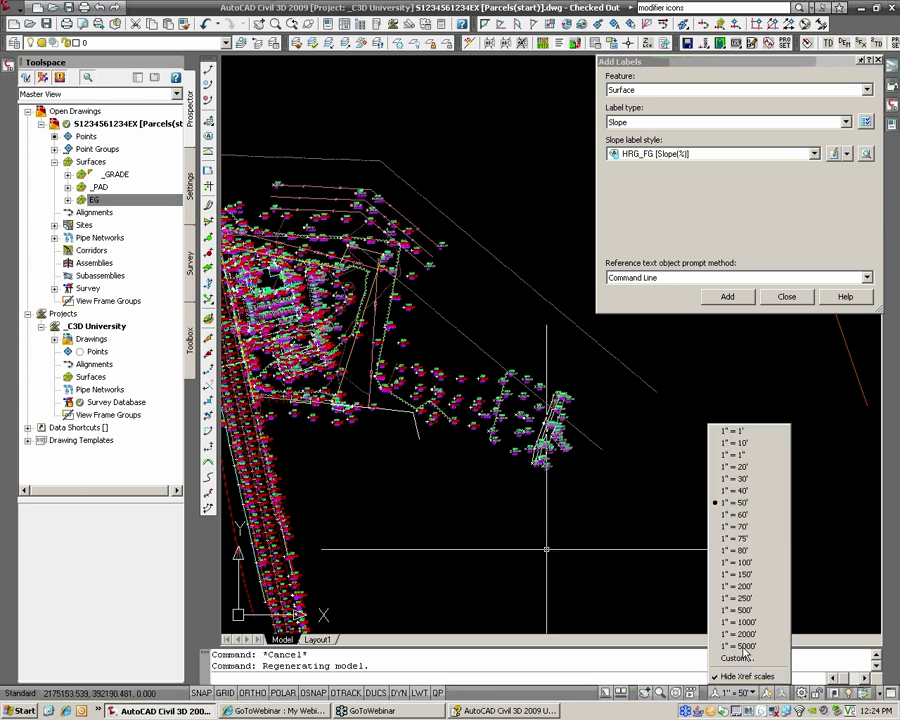
click(748, 467)
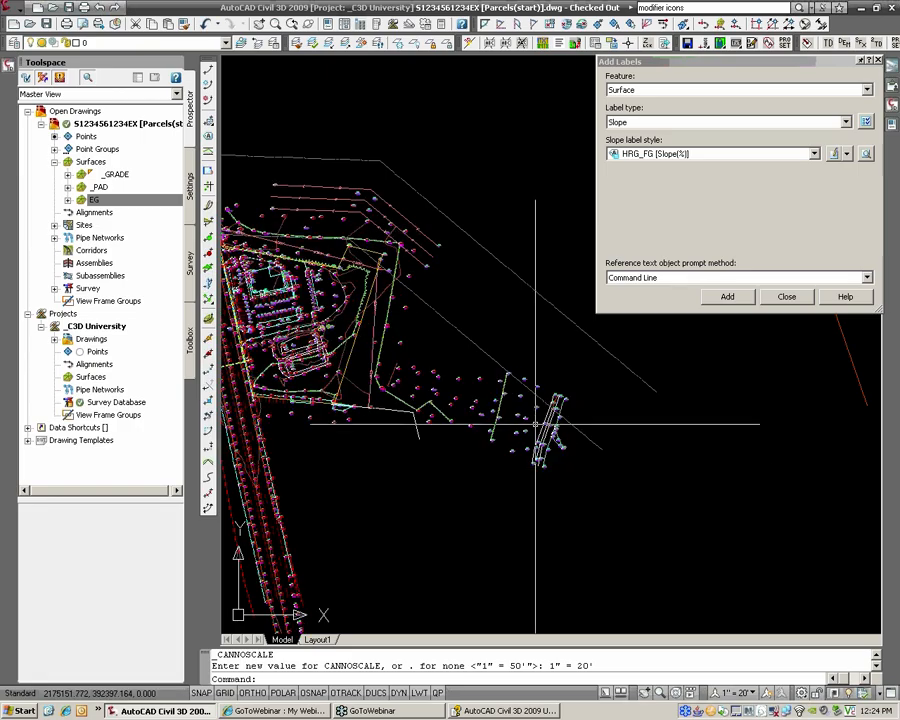
mouse_move(529, 422)
middle_down()
mouse_move(516, 474)
mouse_move(528, 496)
mouse_move(622, 505)
middle_up()
scroll(398, 446, up, 4)
scroll(385, 348, up, 2)
Step: Select a surface, dismiss its menu, then pan across the road lines and survey points
click(348, 364)
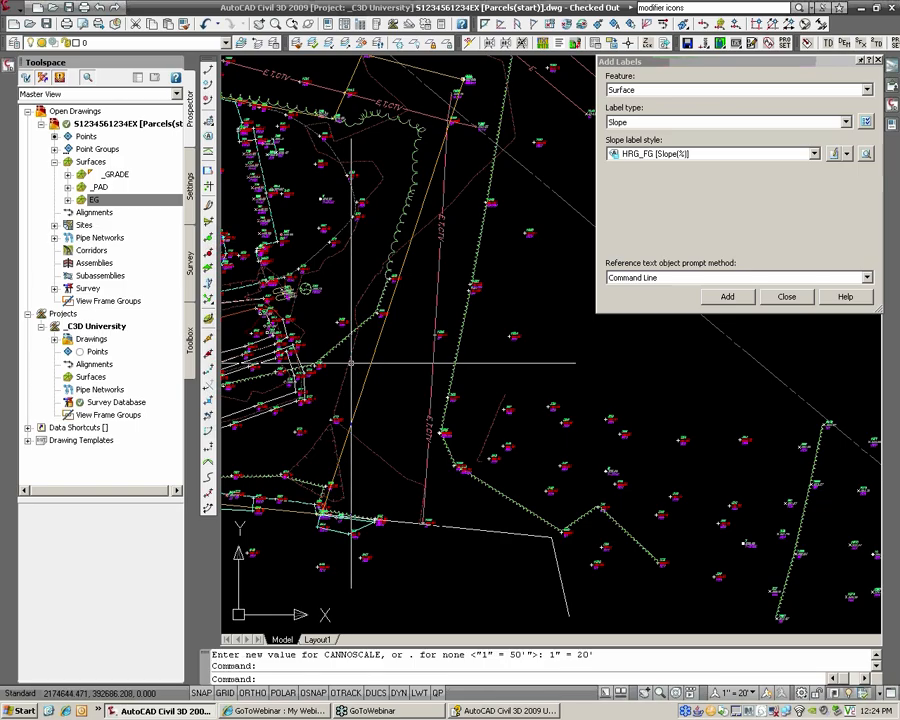
right_click(348, 366)
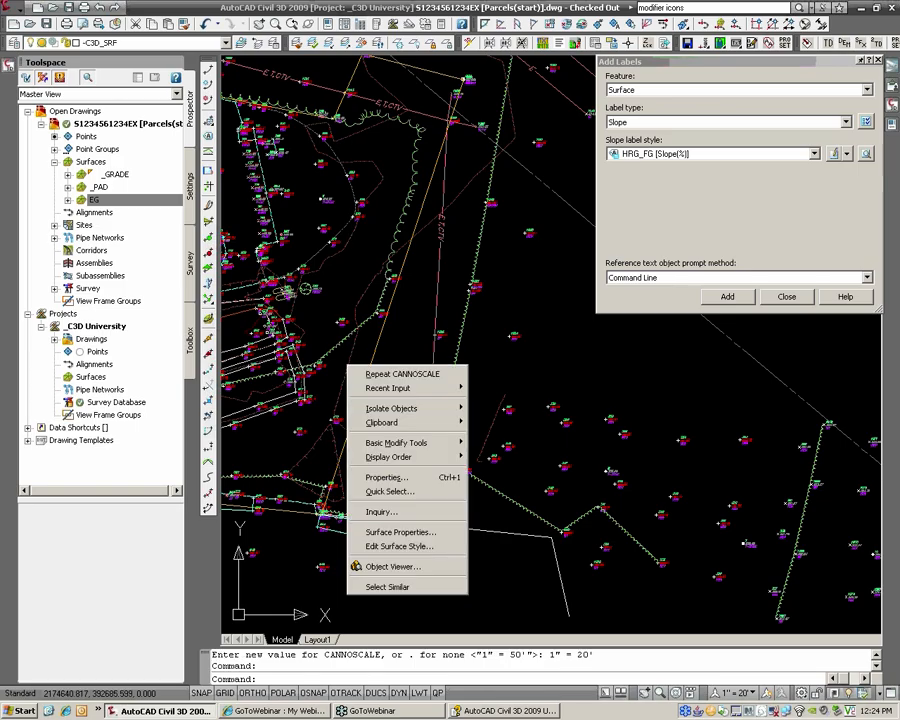
click(382, 288)
key(Escape)
key(Escape)
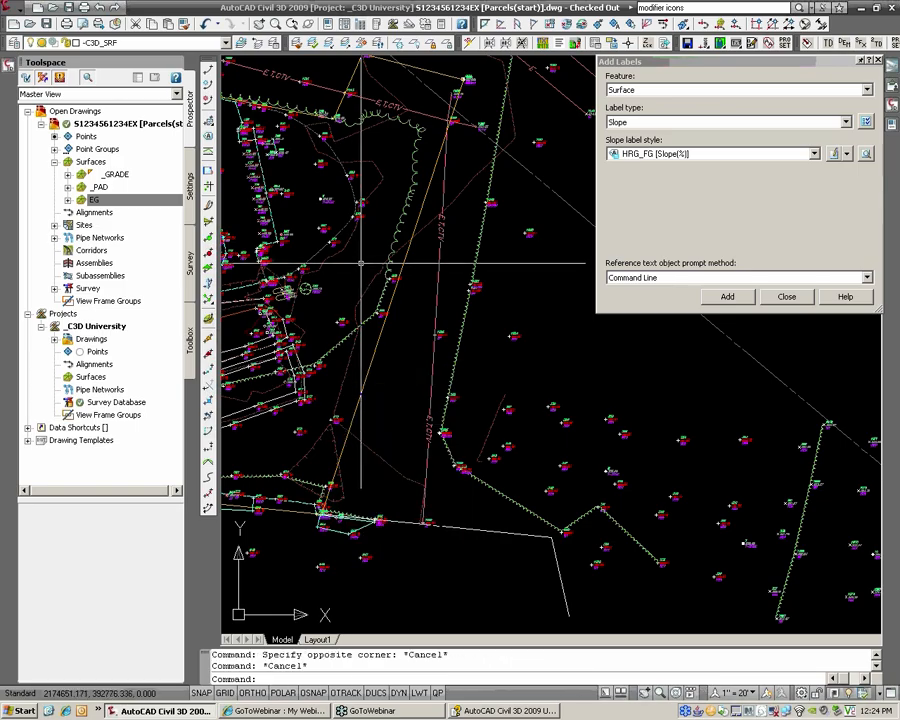
scroll(380, 335, down, 2)
middle_drag(380, 334, 267, 325)
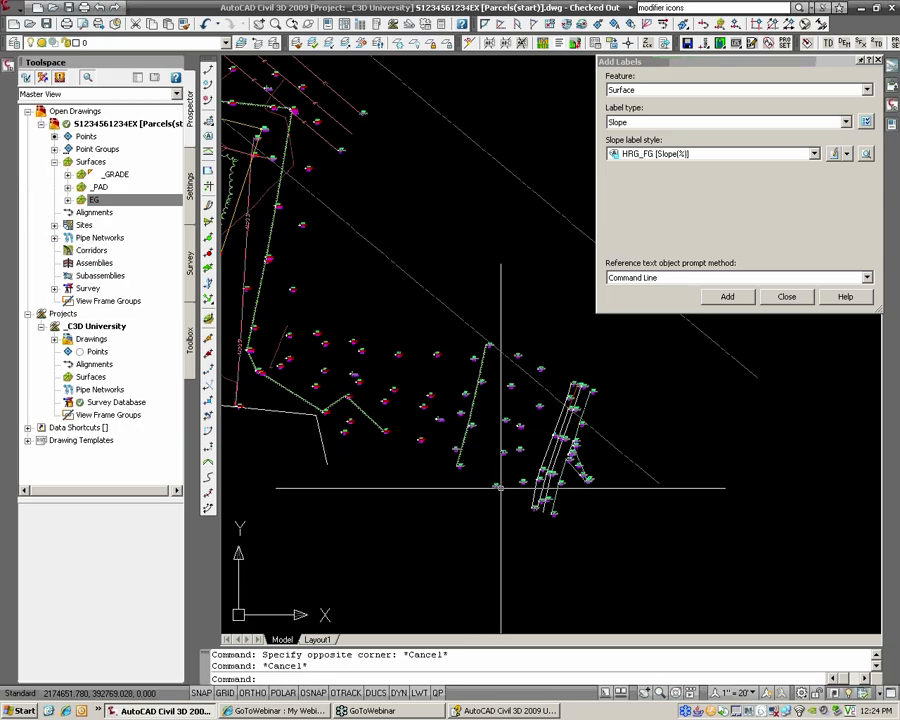
scroll(556, 460, up, 4)
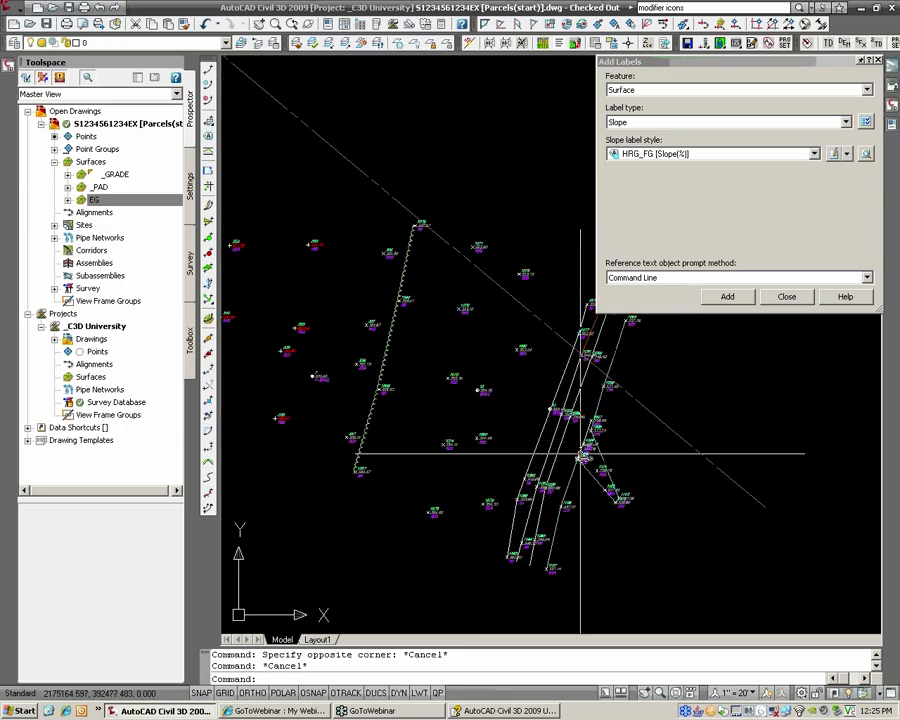
scroll(584, 438, down, 2)
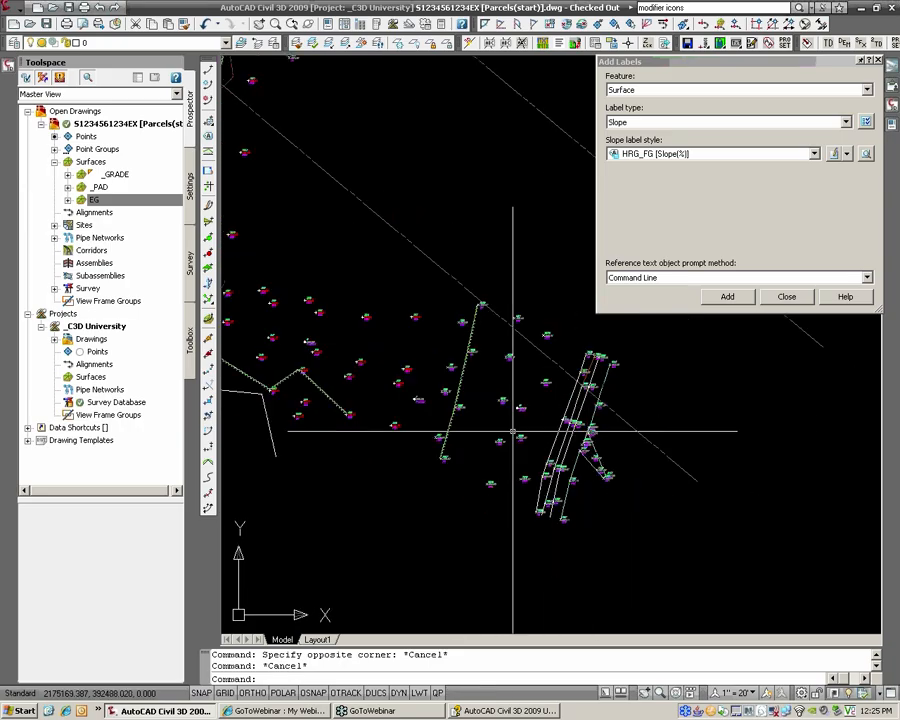
middle_drag(584, 438, 741, 438)
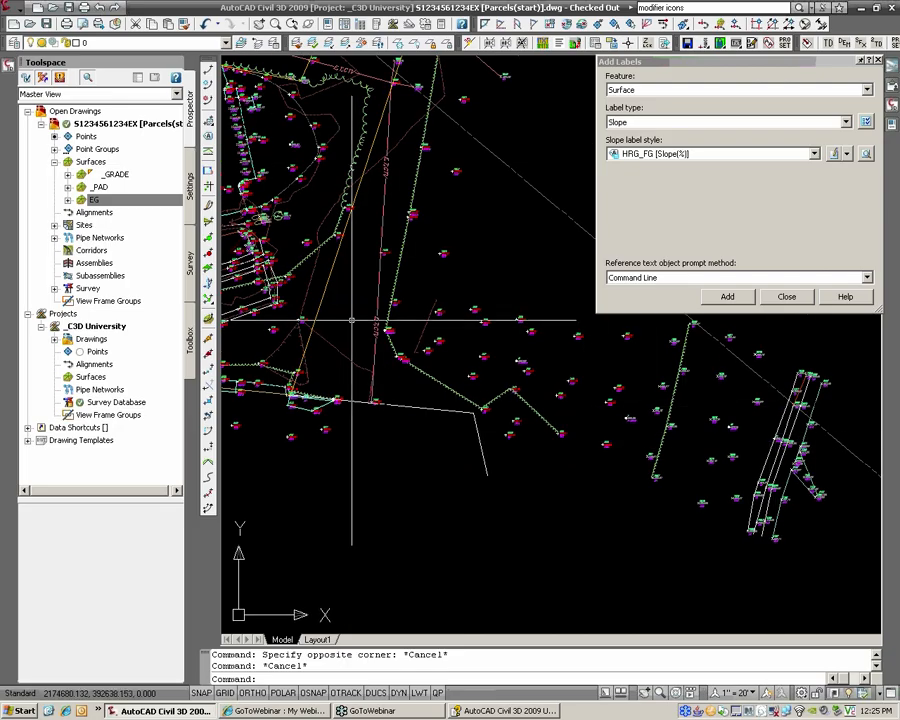
middle_drag(621, 372, 516, 362)
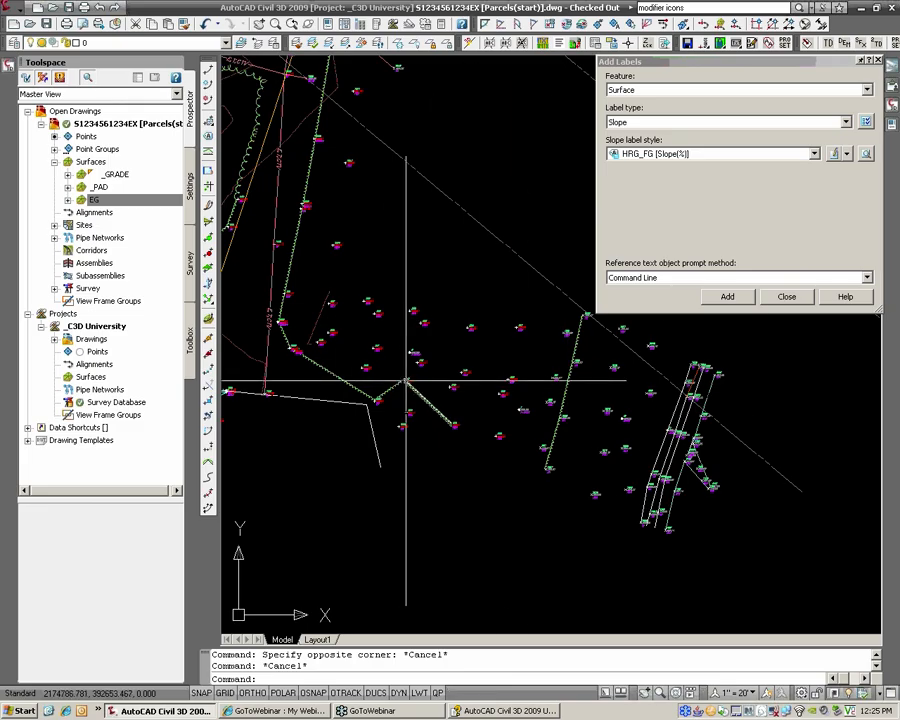
scroll(404, 378, down, 3)
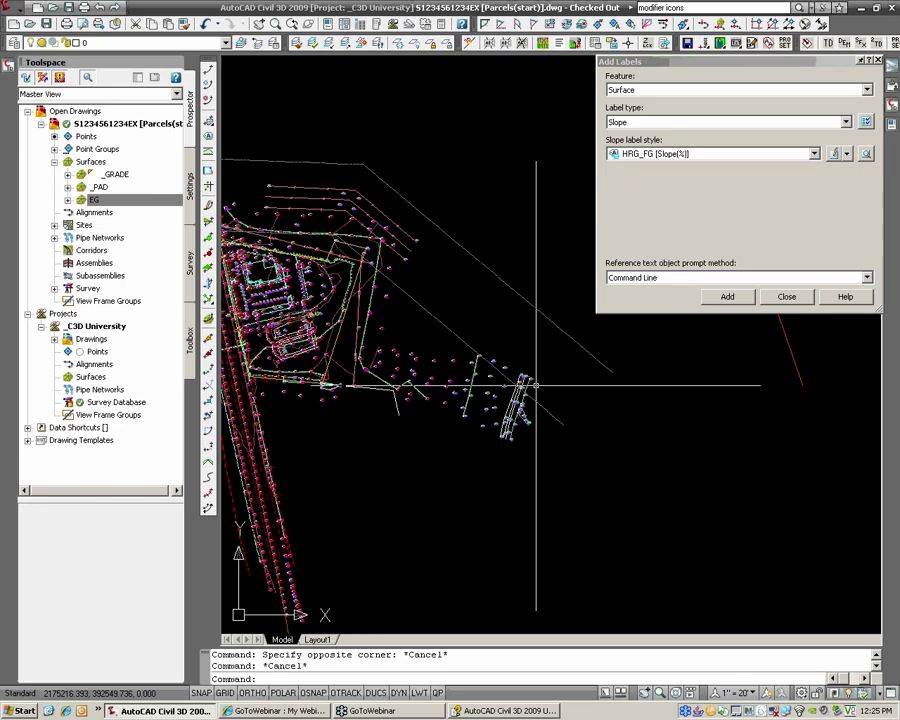
scroll(536, 385, up, 3)
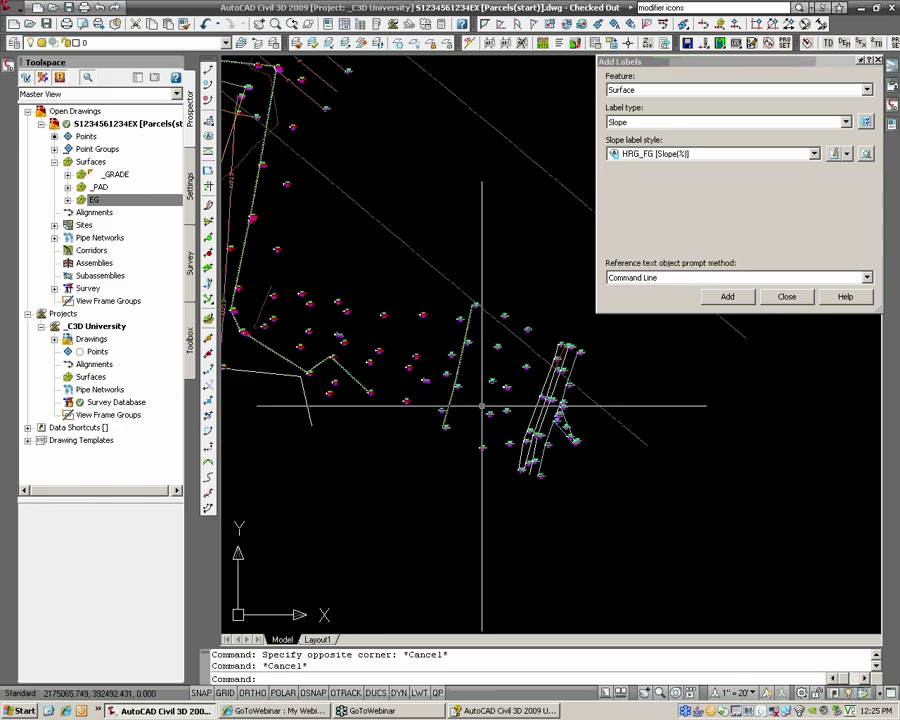
Step: Start a new TIN surface in Create Surface and begin typing its name
right_click(91, 163)
click(146, 175)
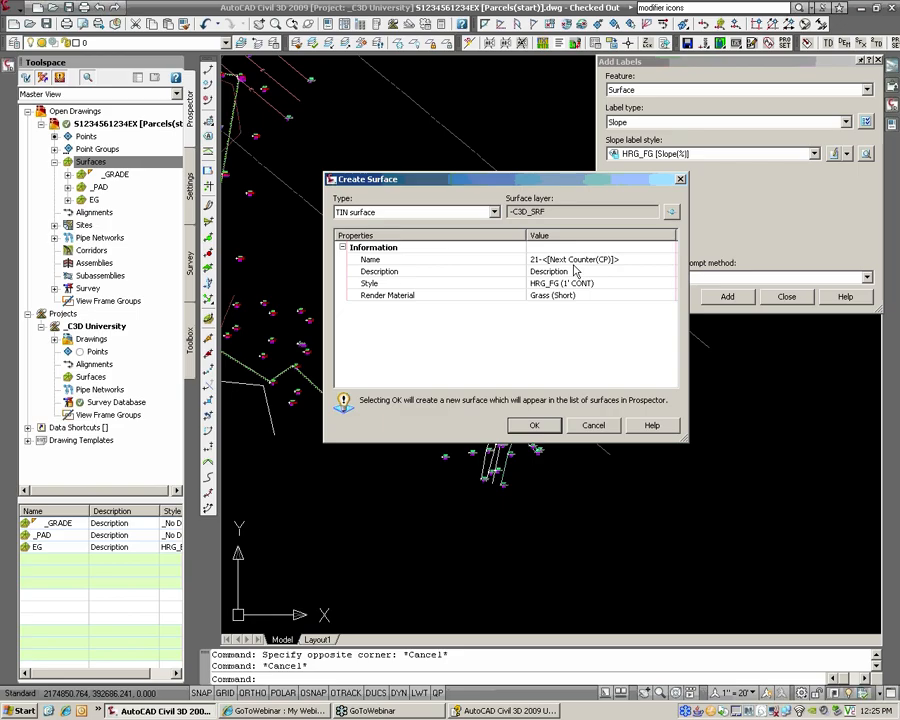
click(569, 259)
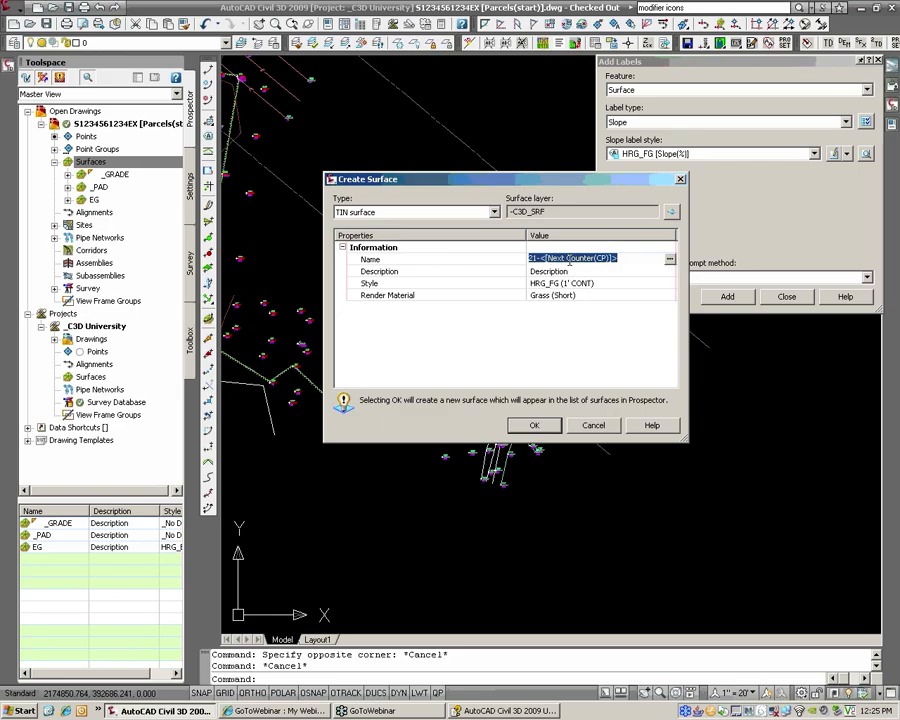
text(20)
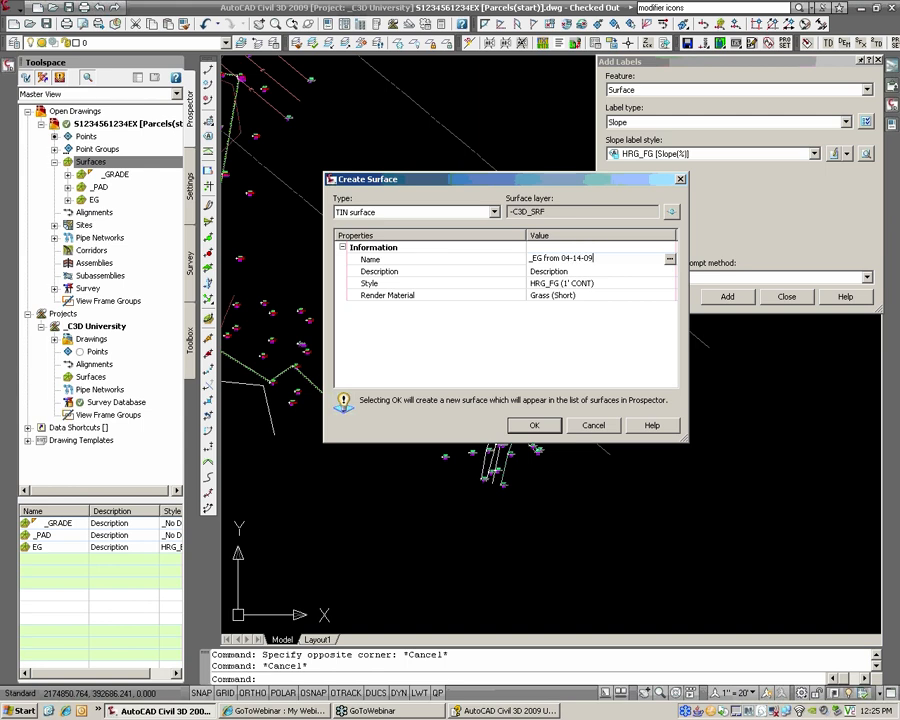
Step: Name the new TIN surface '_EG from 04-14-09', give it the HRG_EG (2' CONT) style, and create it
key(Return)
click(620, 284)
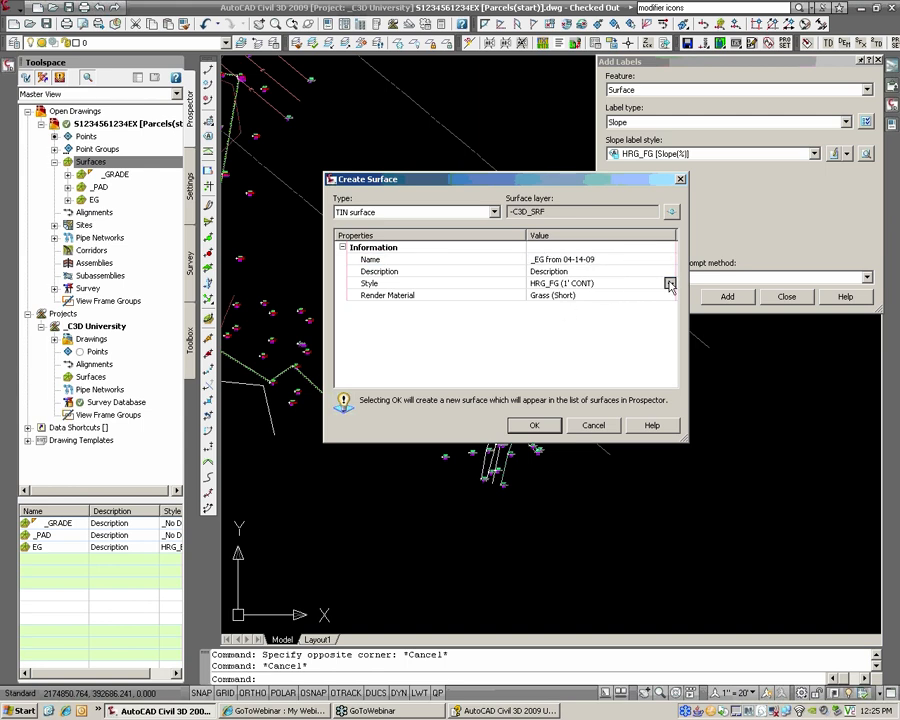
click(669, 283)
click(543, 278)
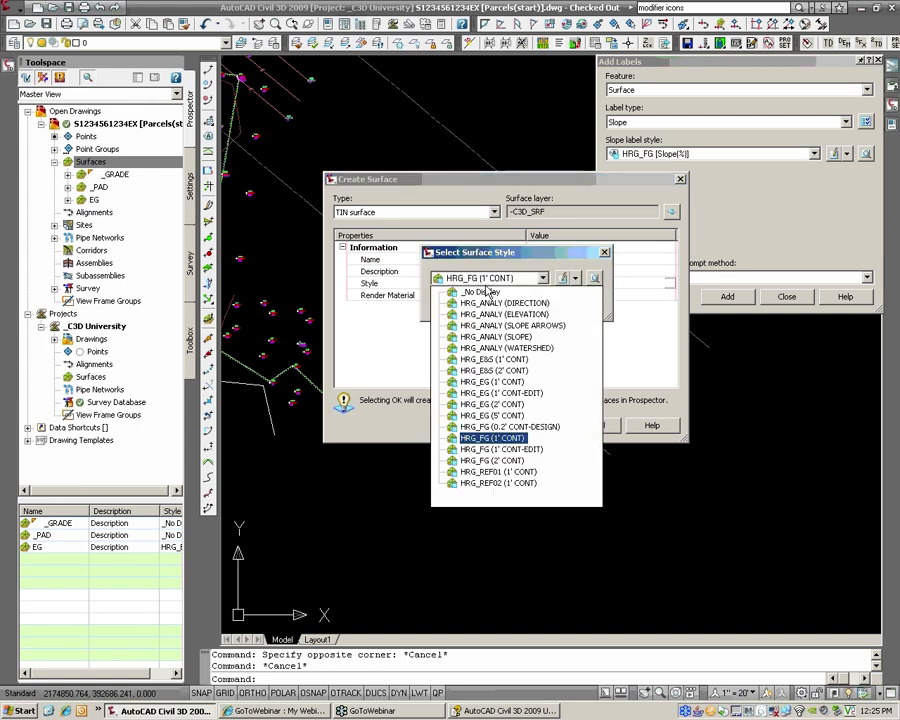
click(494, 404)
click(459, 304)
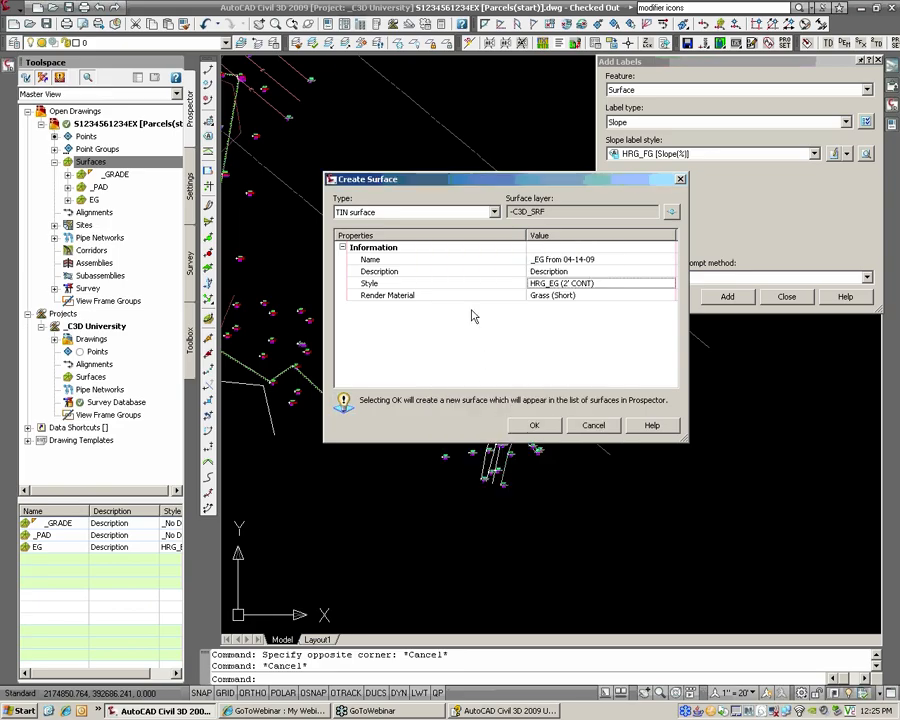
click(540, 424)
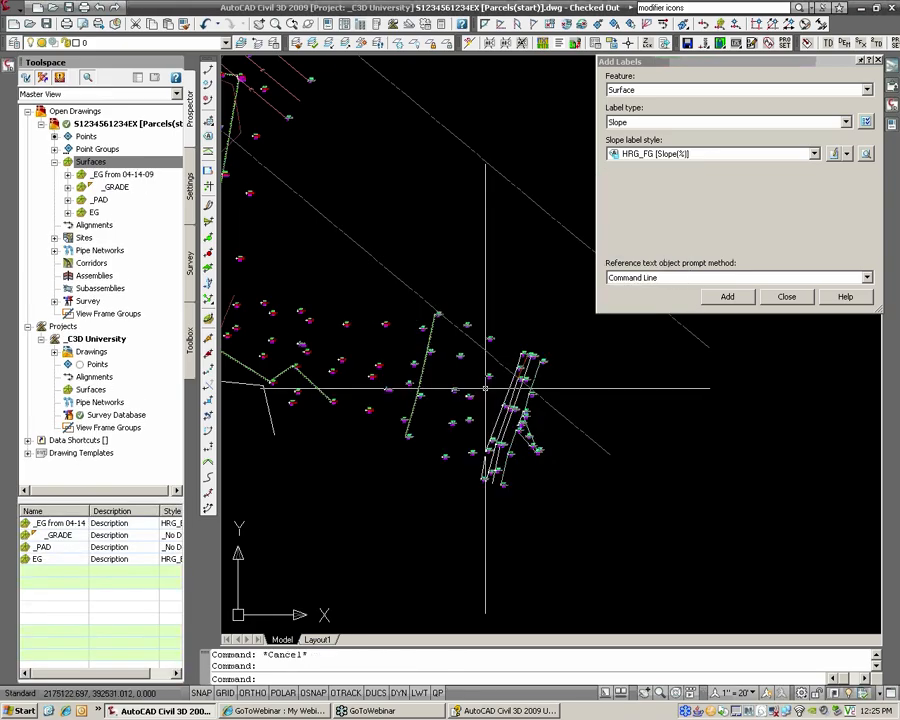
Step: Add the 2009.04.14-SURVEY point group to the _EG from 04-14-09 surface definition
click(67, 174)
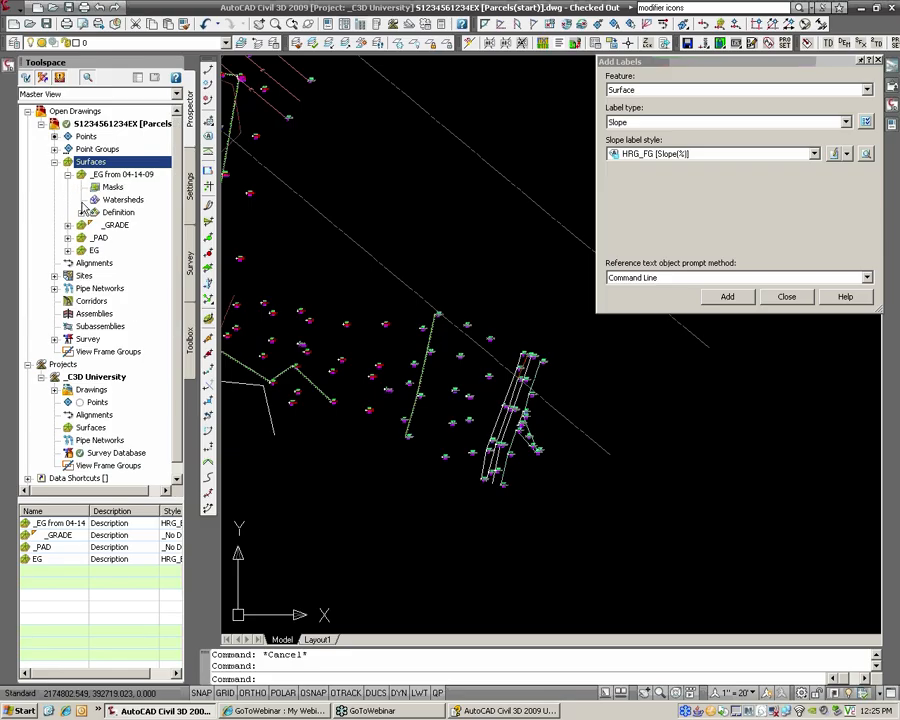
click(81, 212)
click(145, 314)
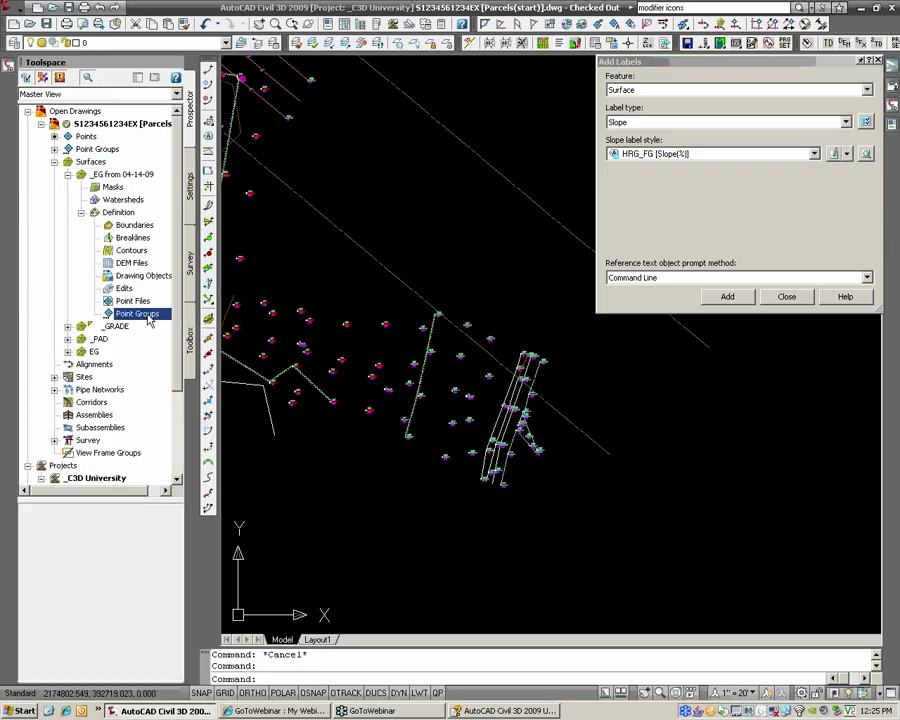
right_click(150, 321)
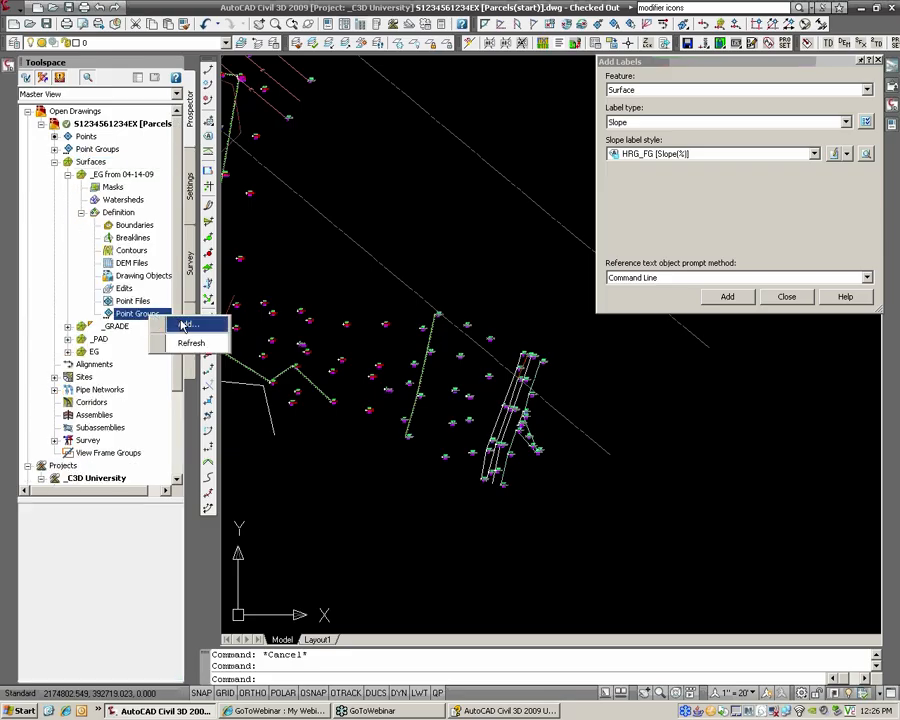
click(184, 323)
click(465, 378)
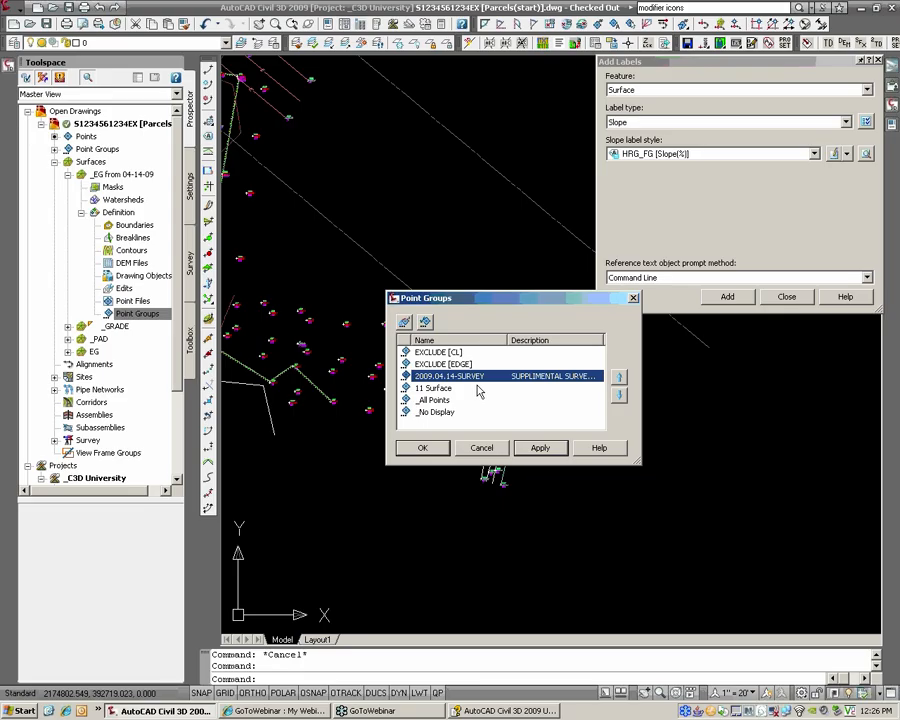
click(424, 448)
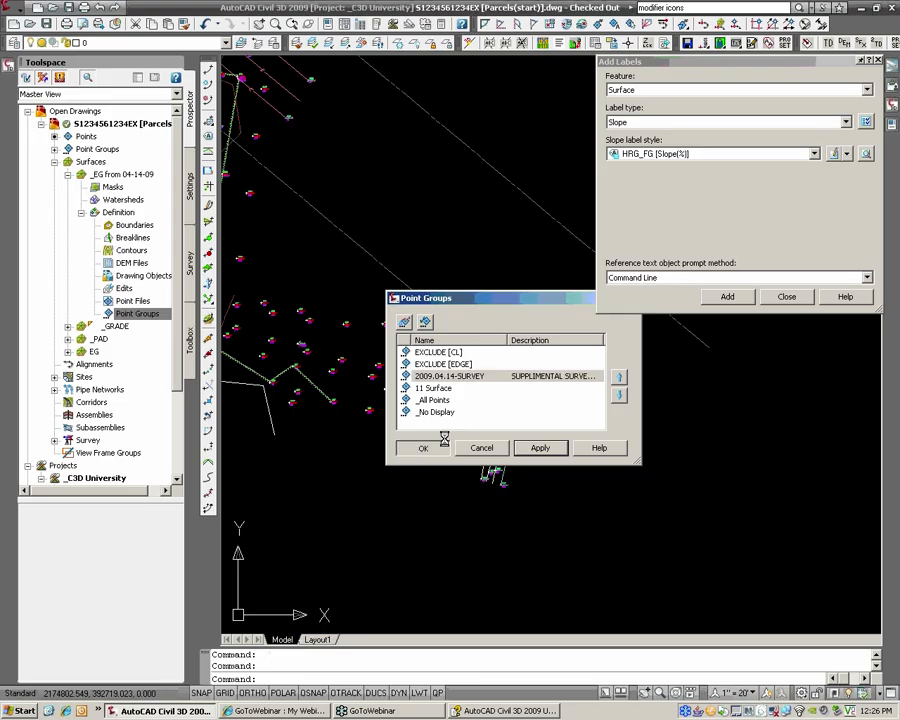
scroll(424, 425, up, 5)
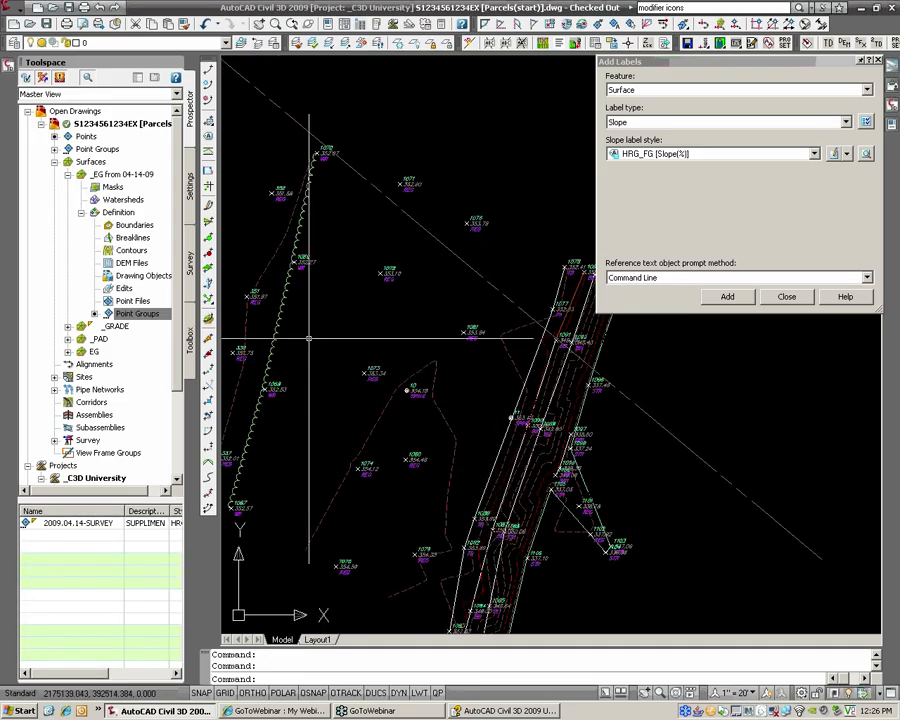
scroll(484, 374, down, 2)
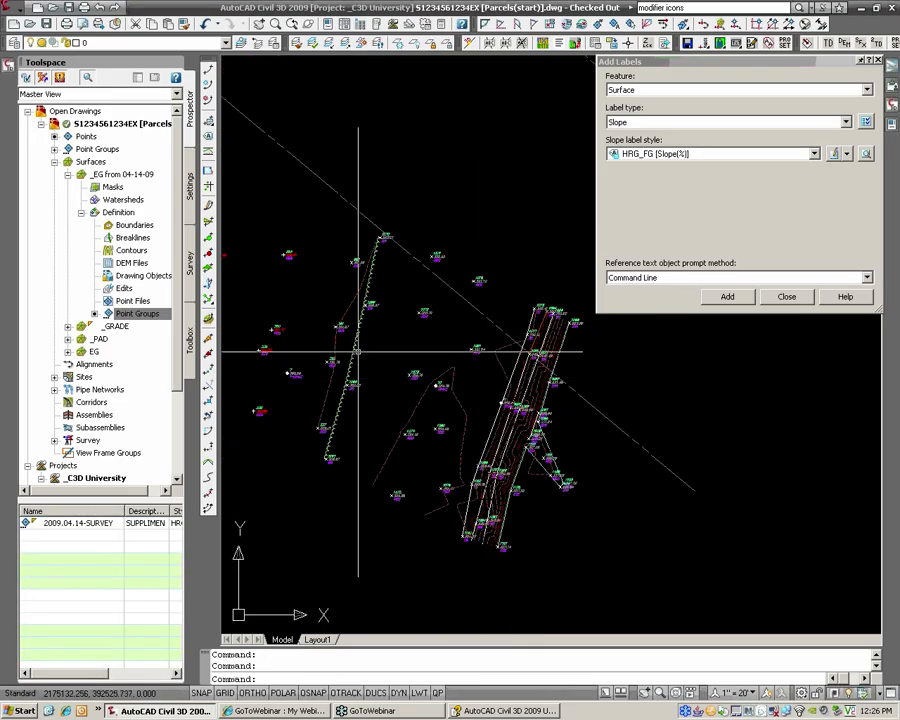
middle_drag(304, 337, 513, 381)
scroll(513, 381, down, 2)
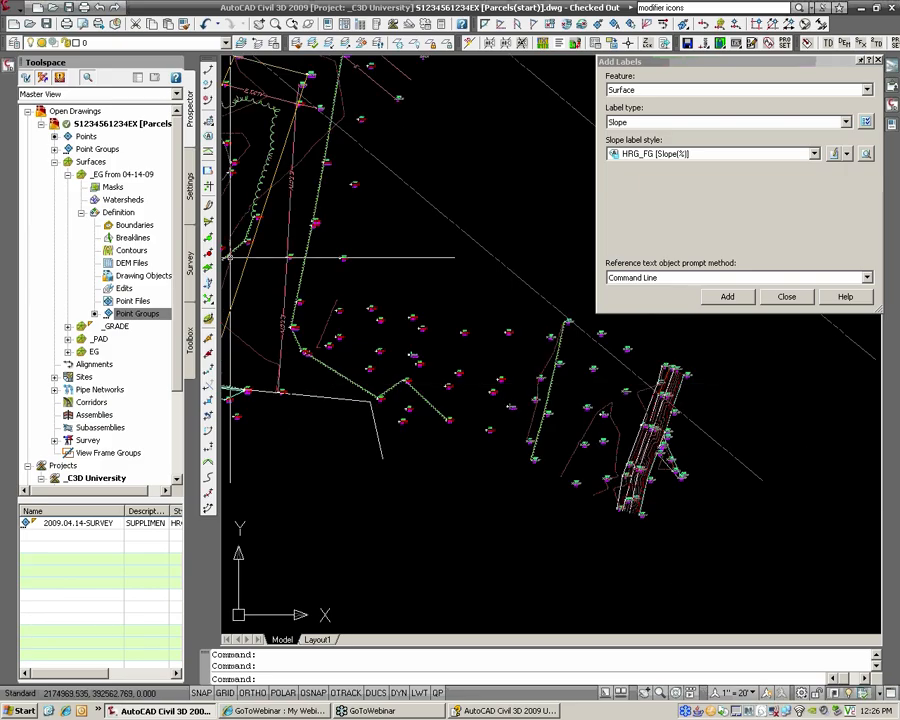
click(67, 175)
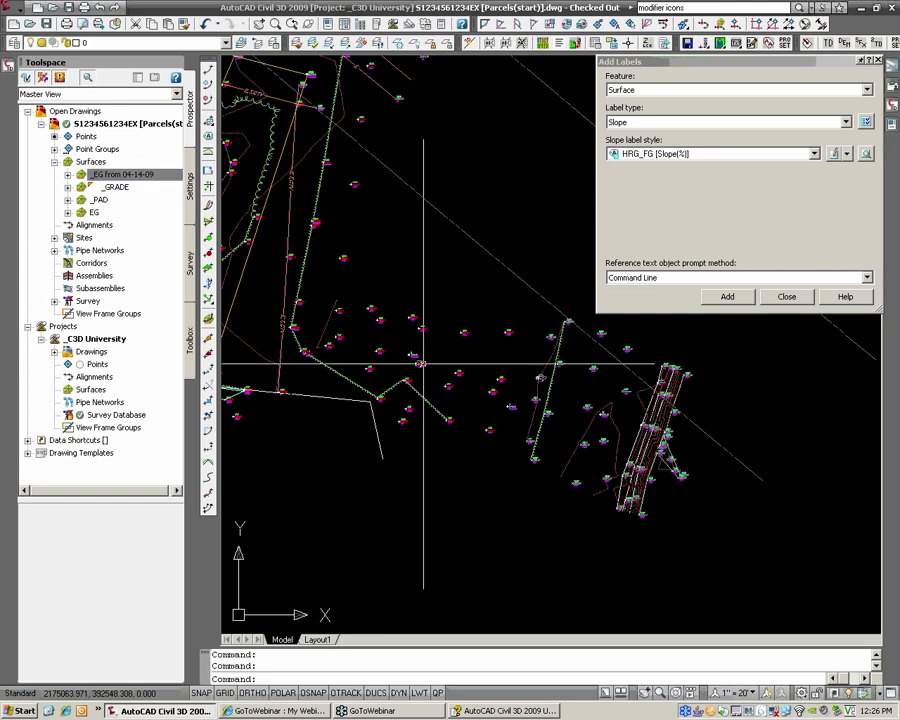
Step: Add a Paste Surface edit to EG that pastes in _EG from 04-14-09
middle_drag(422, 363, 511, 373)
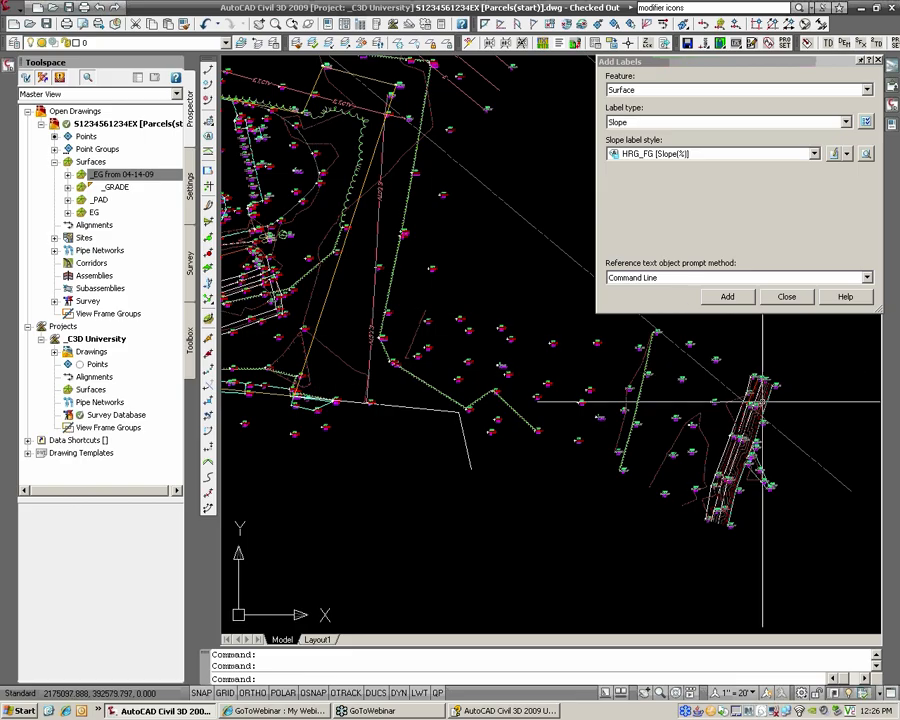
click(67, 212)
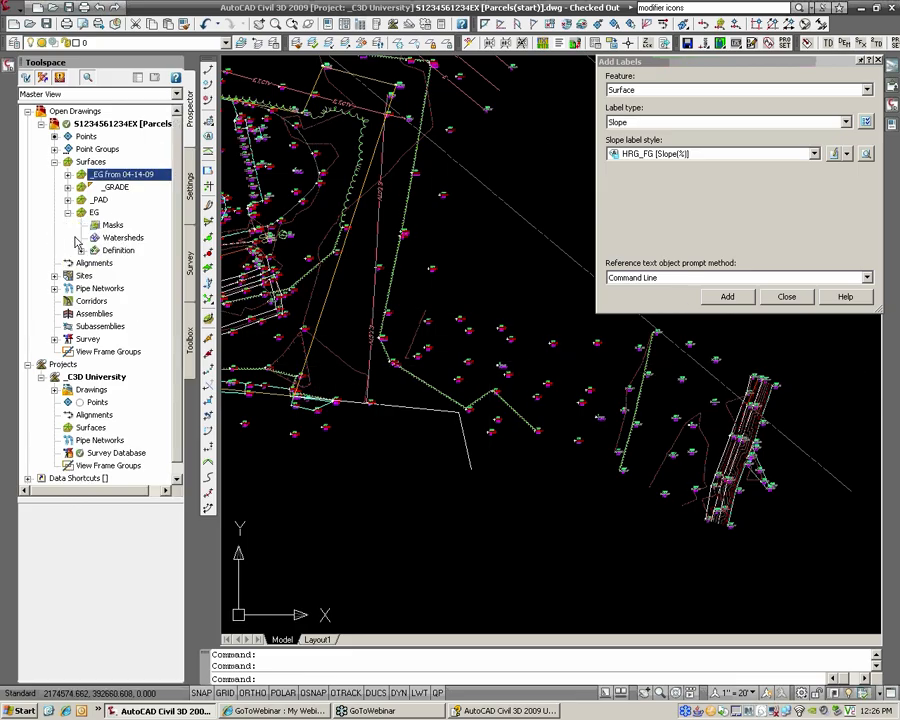
click(81, 250)
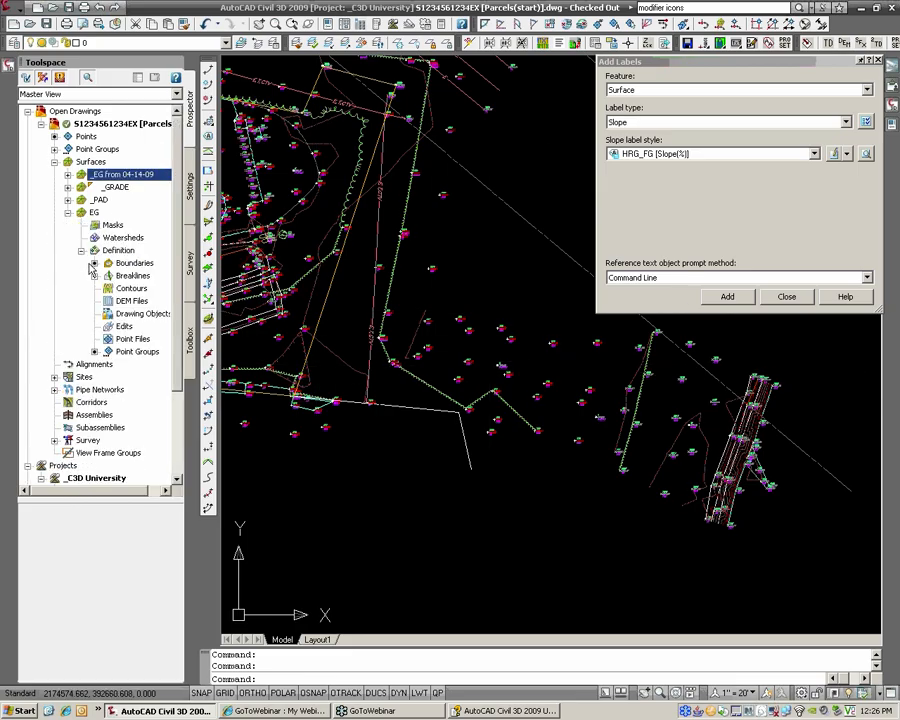
right_click(124, 327)
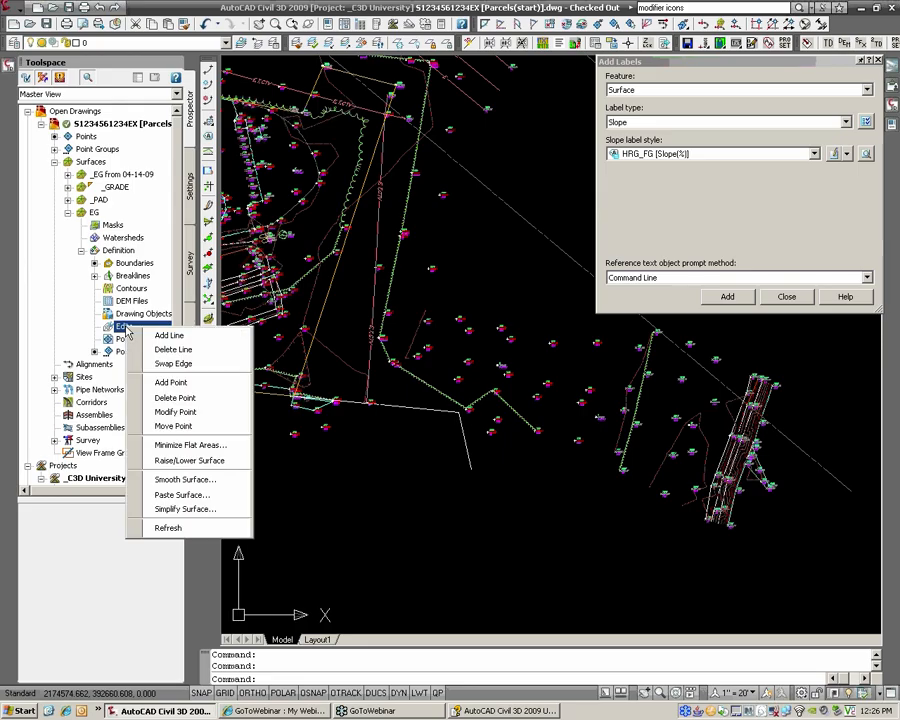
click(180, 494)
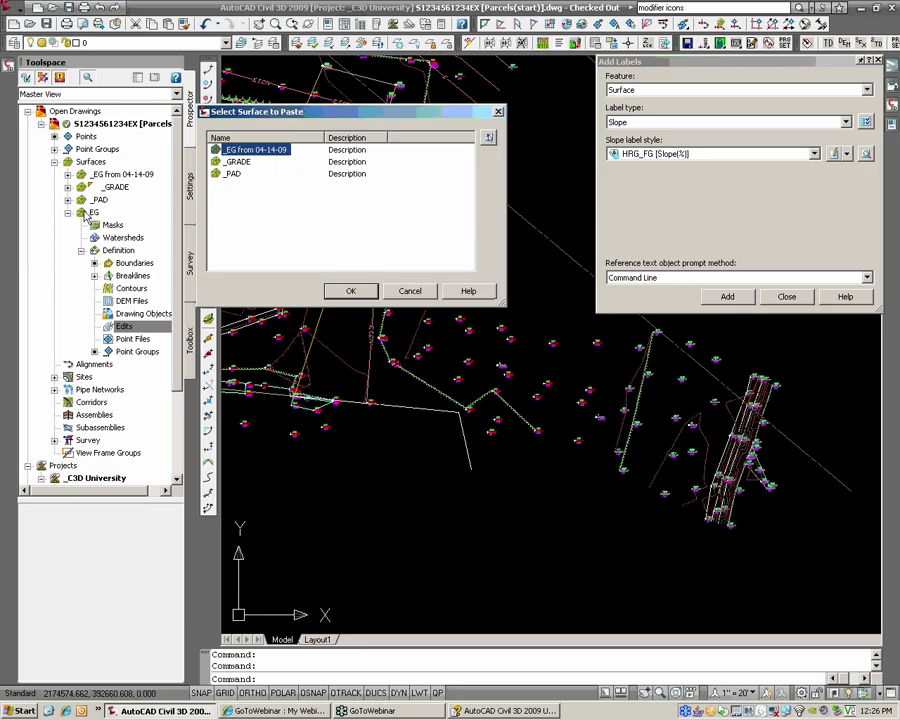
click(345, 291)
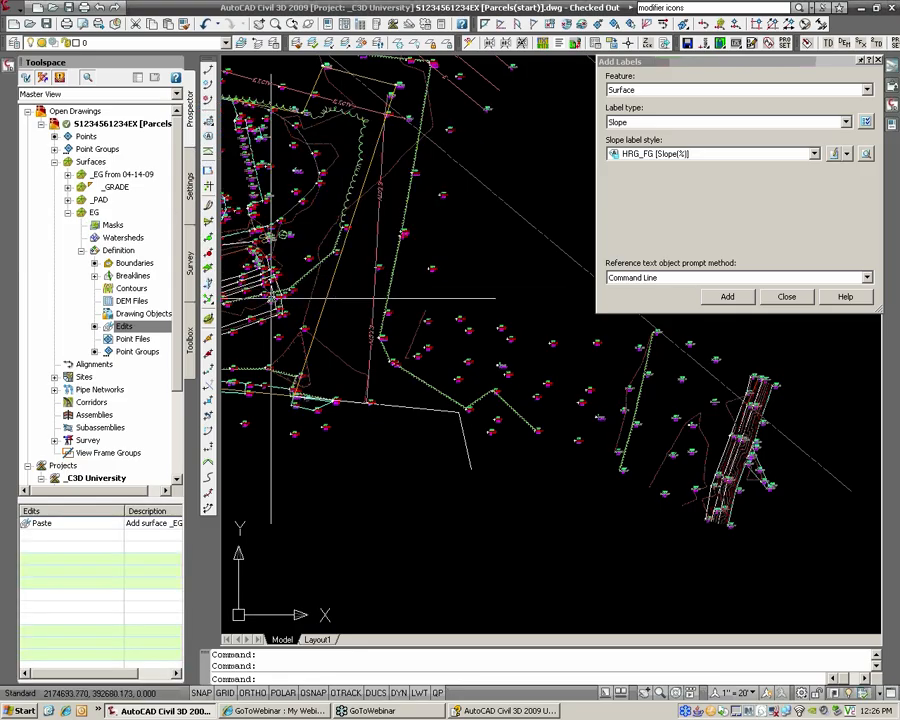
click(101, 175)
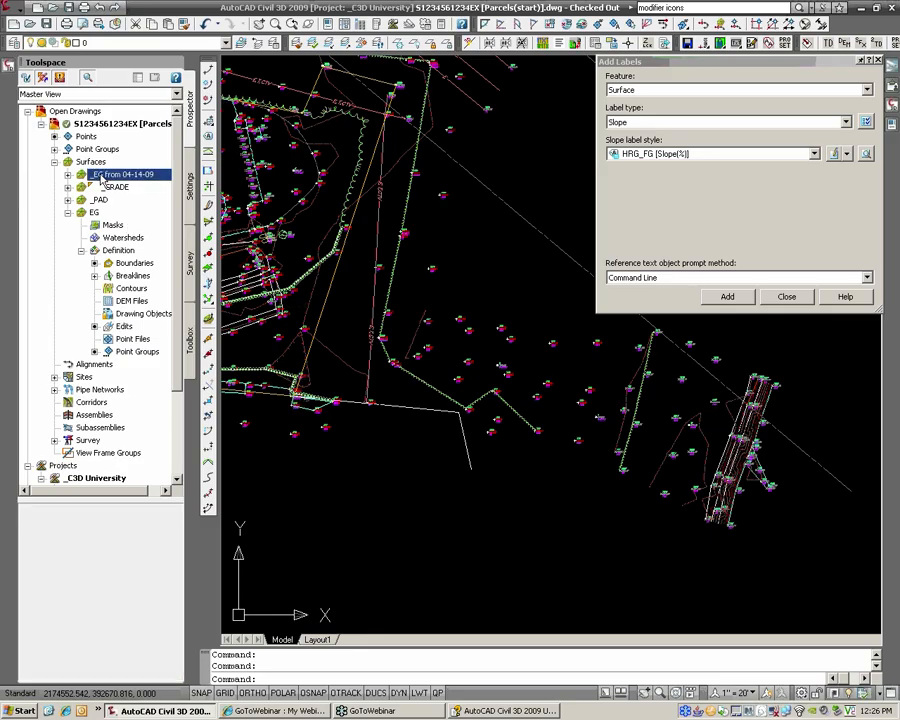
Step: Change the _EG from 04-14-09 surface style to _No Display to hide it
right_click(112, 176)
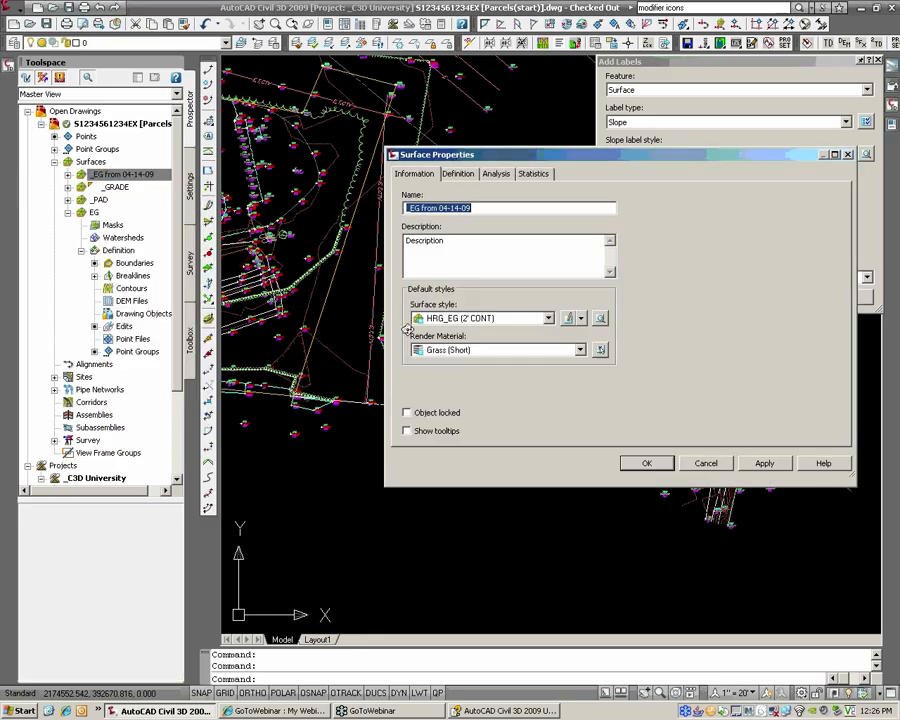
click(450, 318)
click(451, 330)
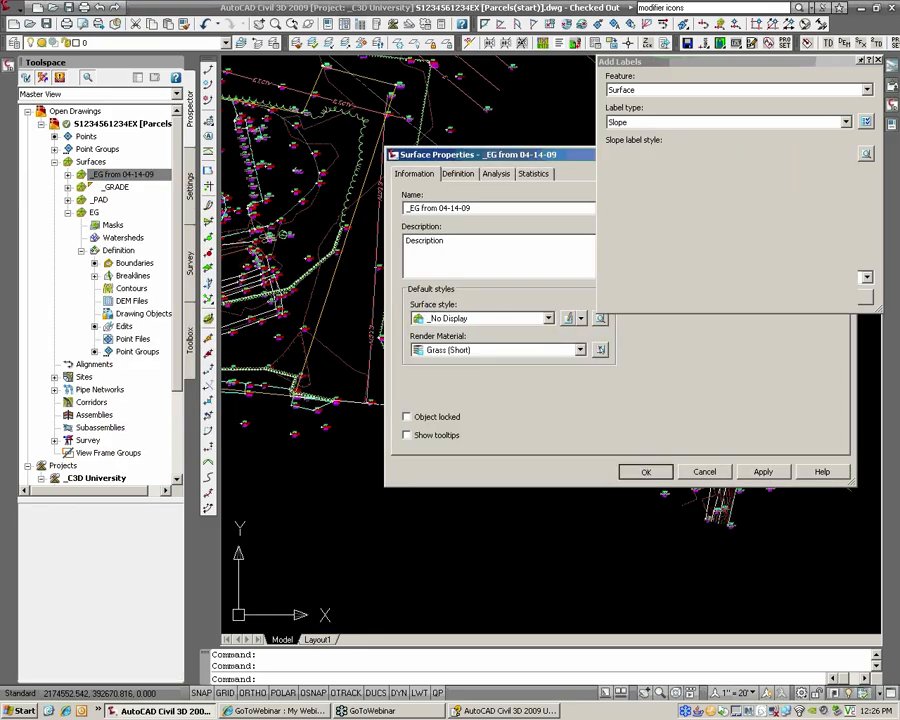
click(636, 470)
scroll(583, 424, down, 1)
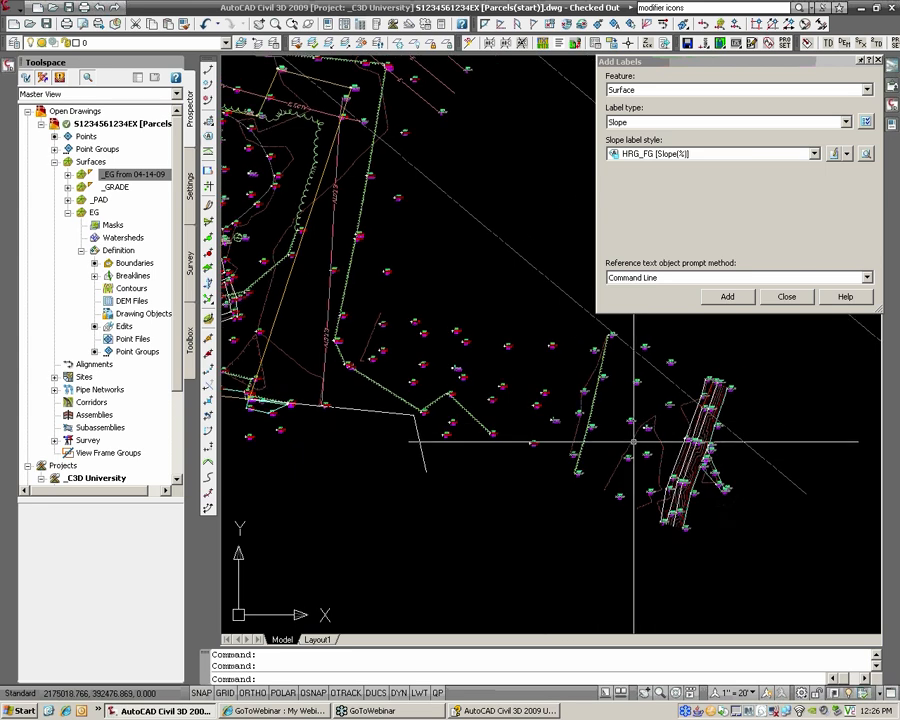
scroll(614, 430, down, 3)
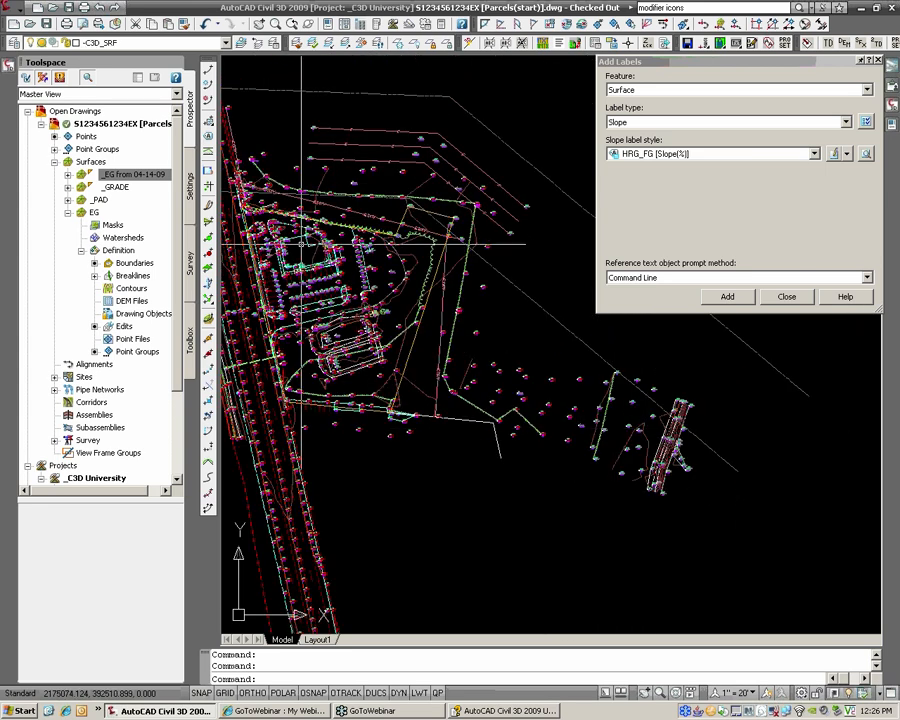
scroll(614, 430, up, 2)
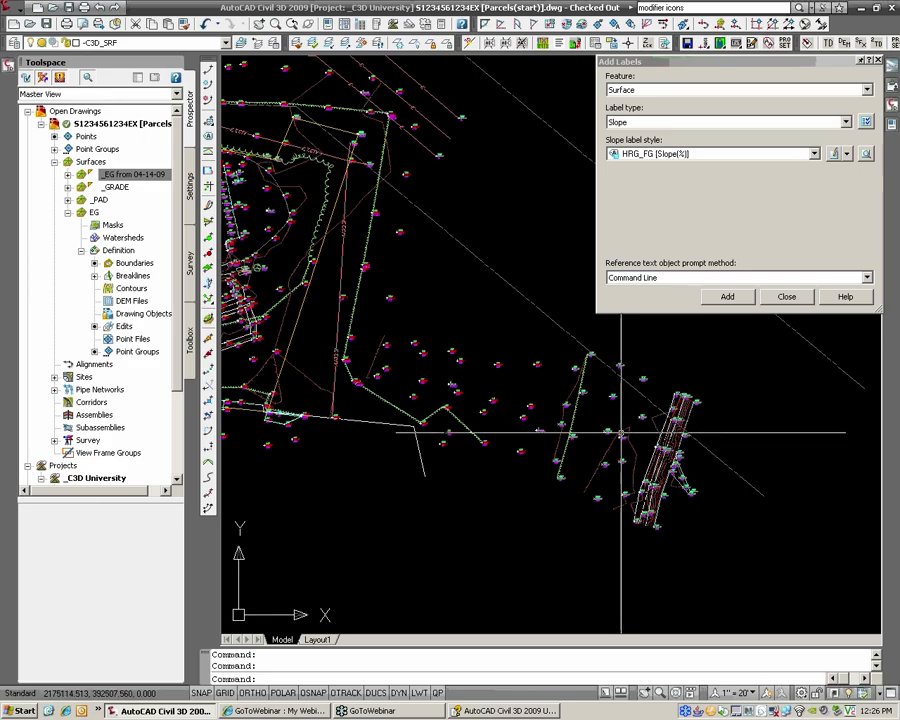
click(68, 212)
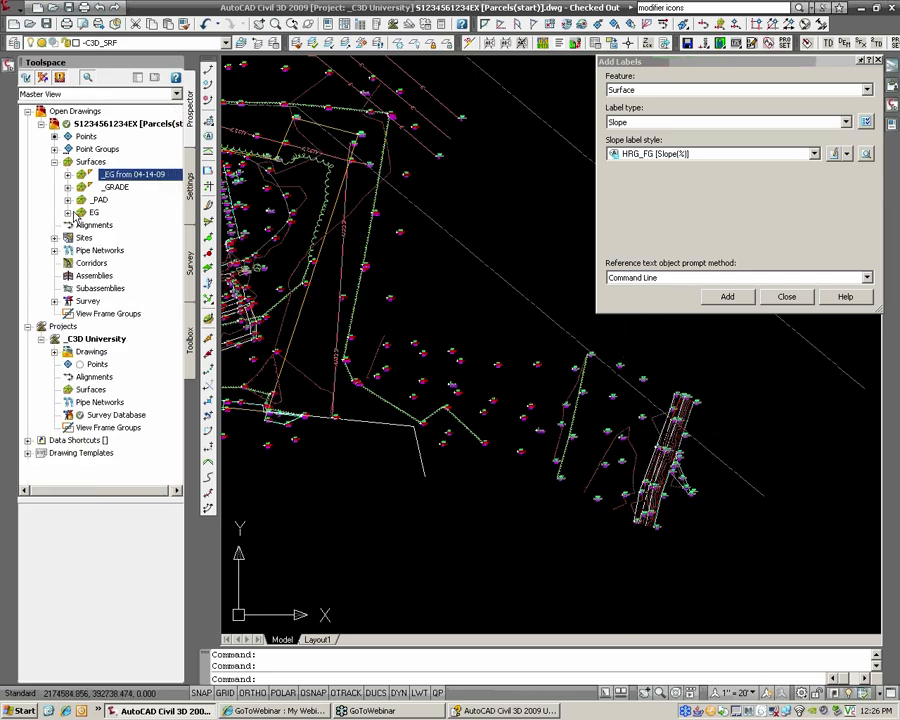
right_click(104, 214)
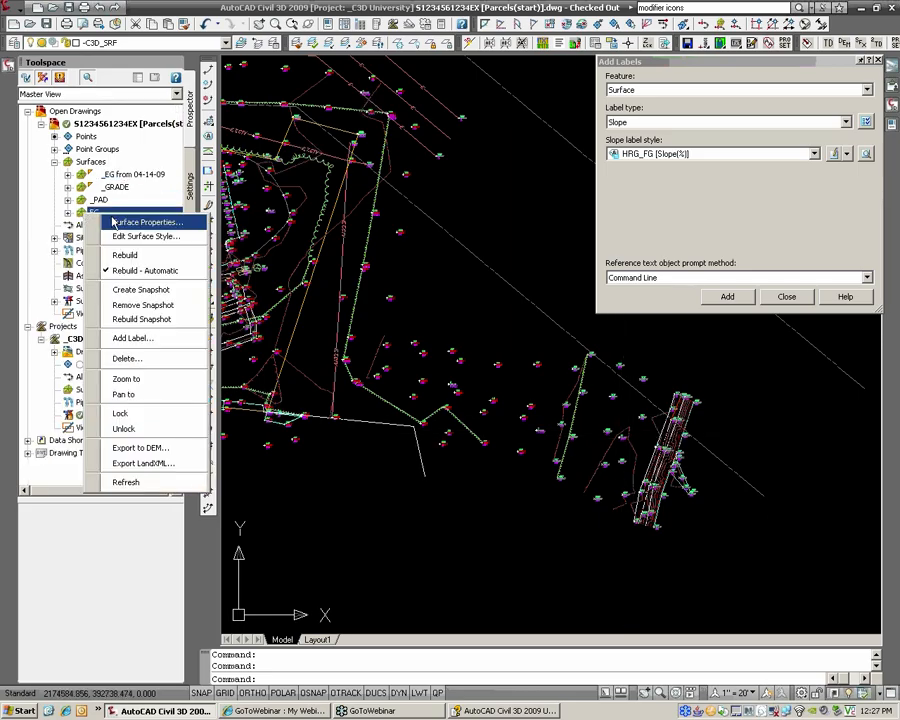
Step: Review EG's Definition tab in Surface Properties, selecting the last Paste operation, then close
click(115, 222)
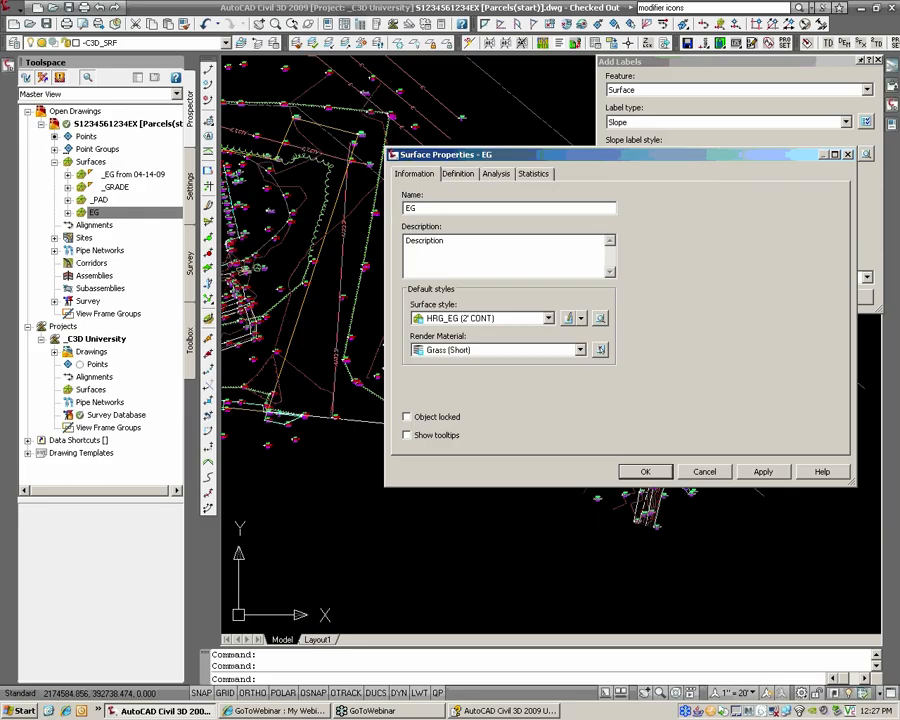
click(457, 174)
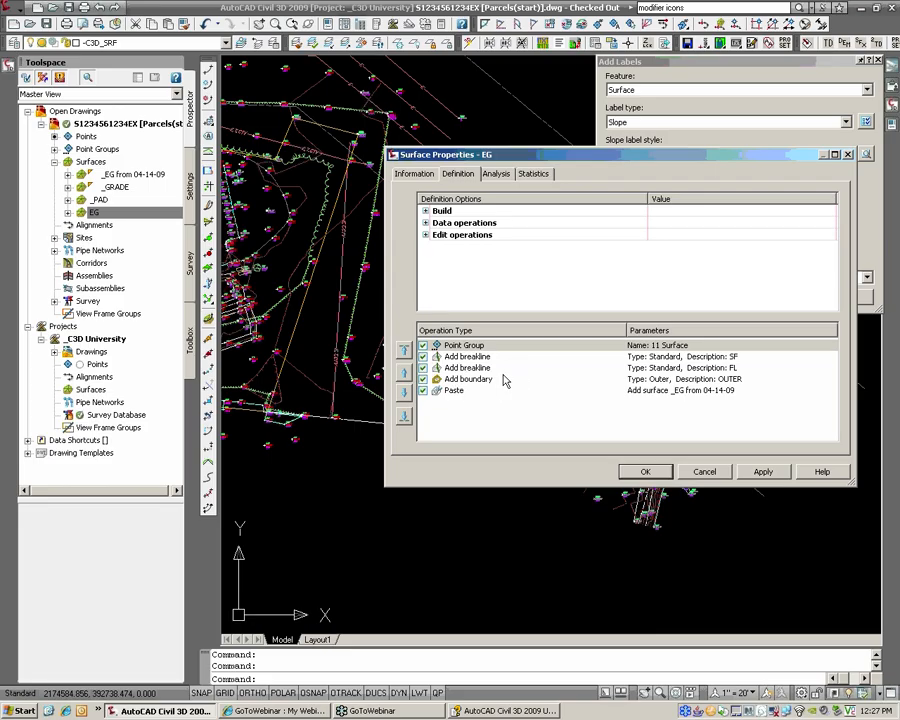
click(457, 395)
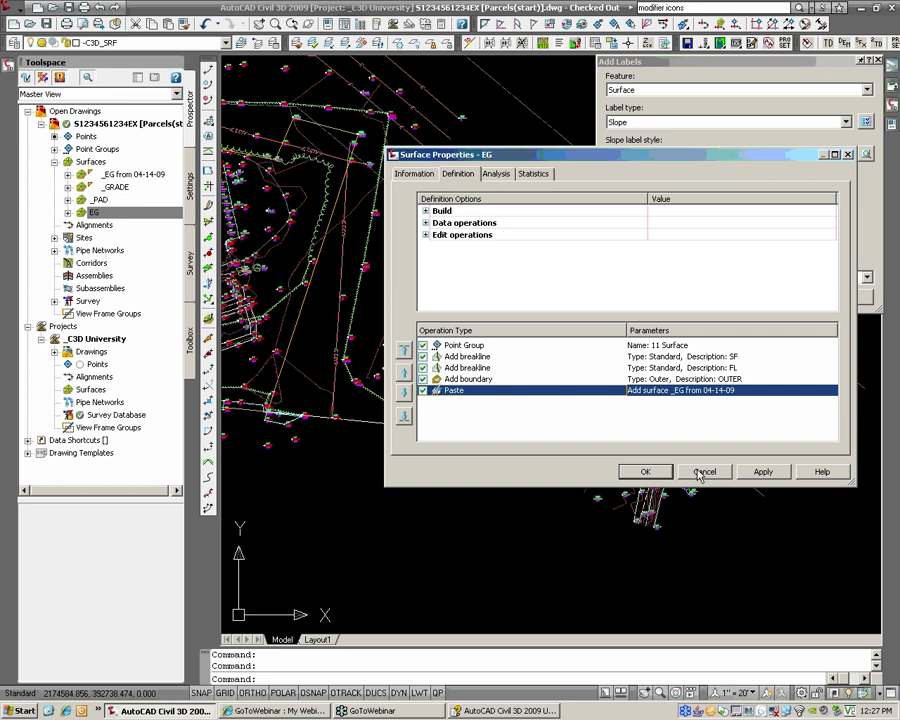
click(645, 471)
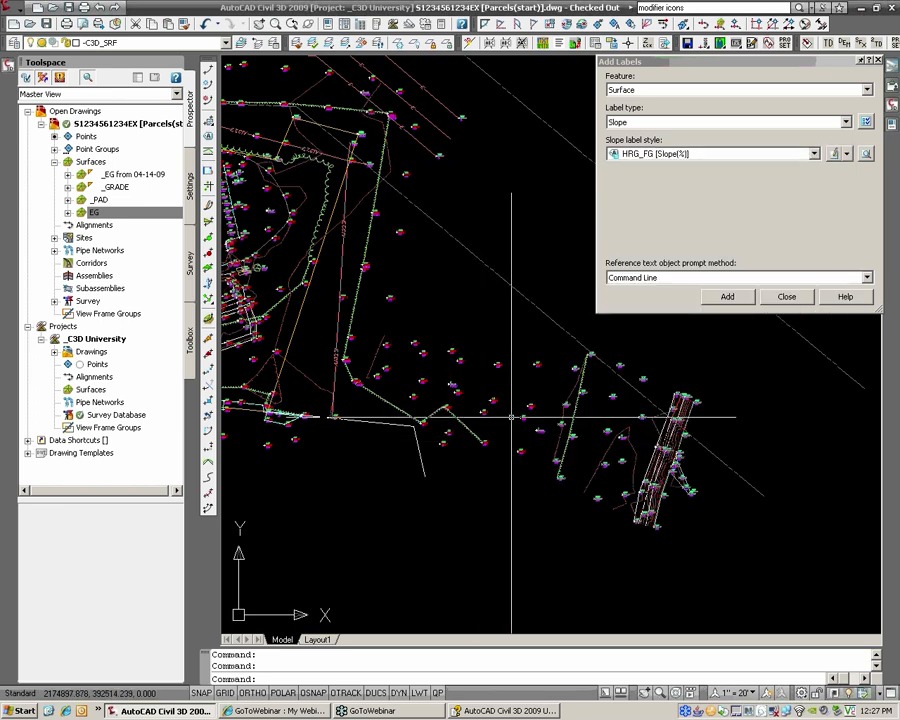
Step: Bring the green pad grading into view and close the Add Labels window
scroll(530, 408, down, 5)
middle_drag(600, 388, 230, 468)
scroll(586, 322, up, 2)
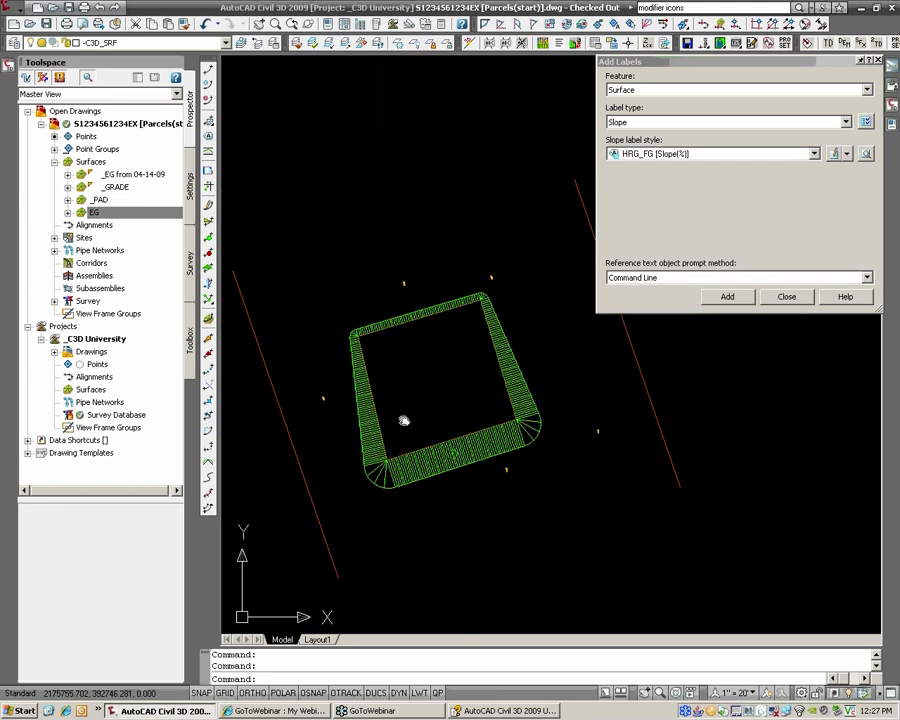
click(787, 296)
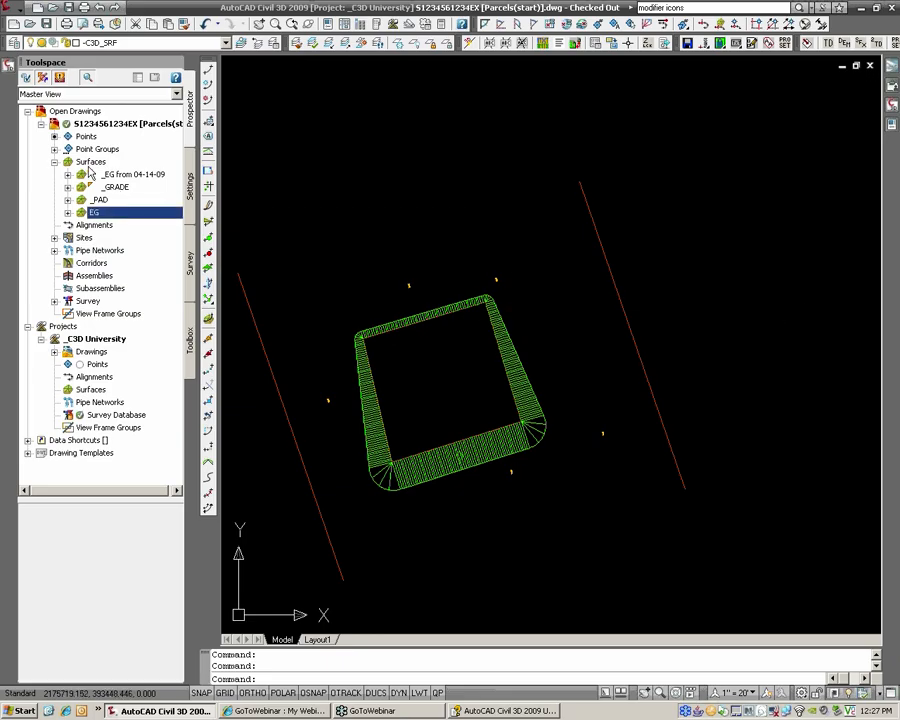
Step: Create a new TIN surface named final
right_click(90, 162)
click(140, 172)
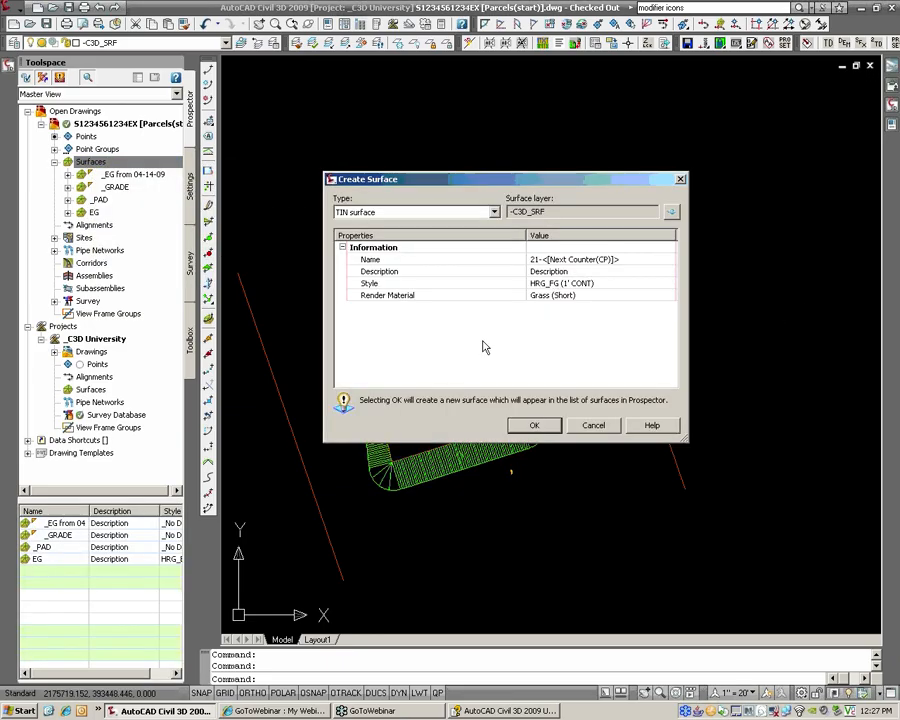
click(601, 262)
text(final)
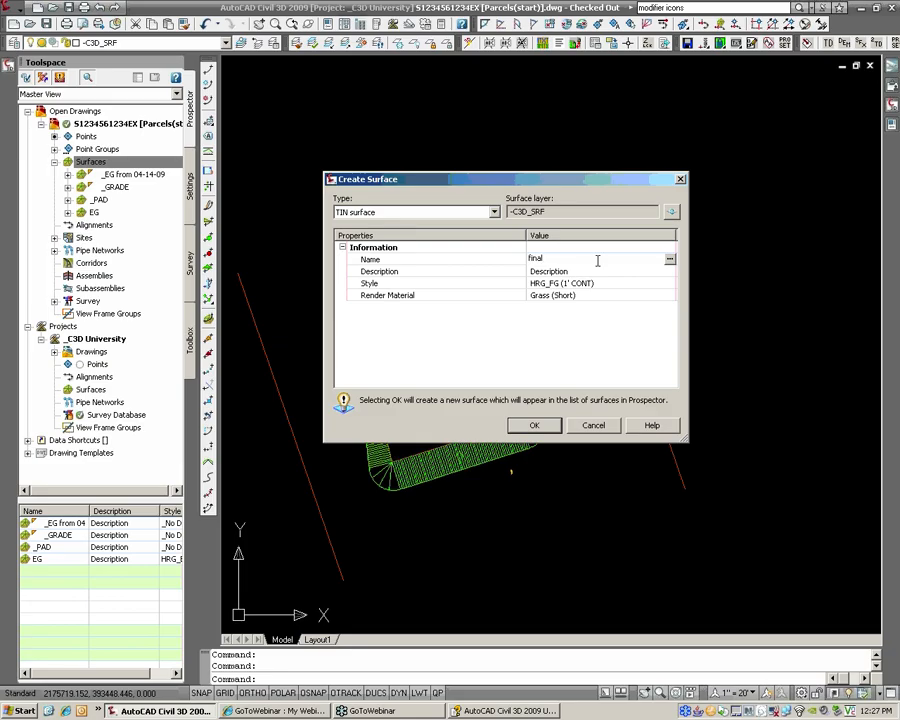
click(534, 425)
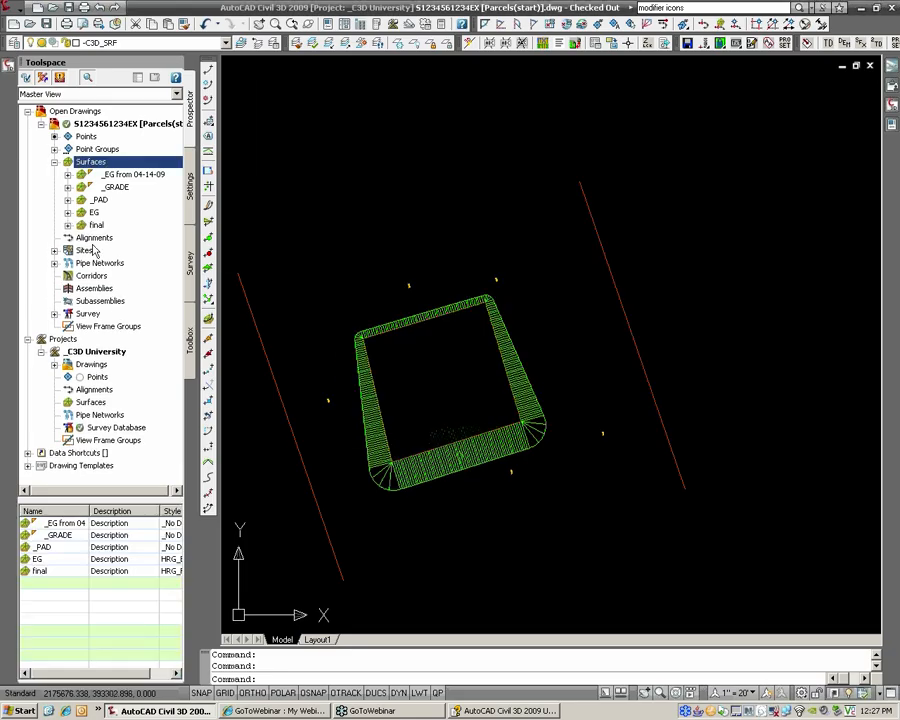
Step: Add two Paste Surface edits to final: _GRADE first, then _PAD
click(67, 225)
click(81, 263)
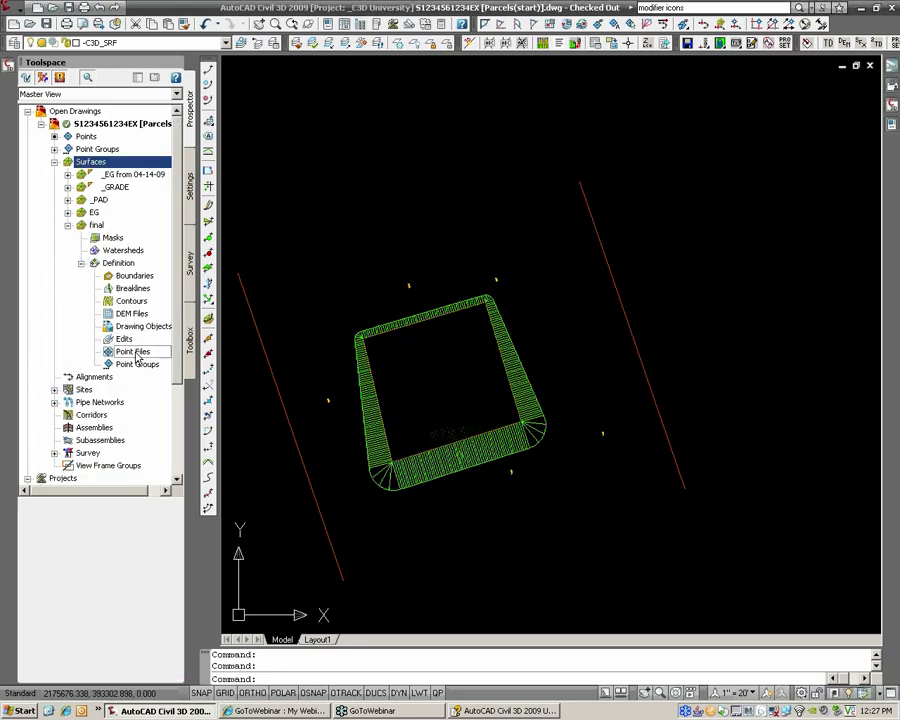
click(136, 352)
right_click(126, 341)
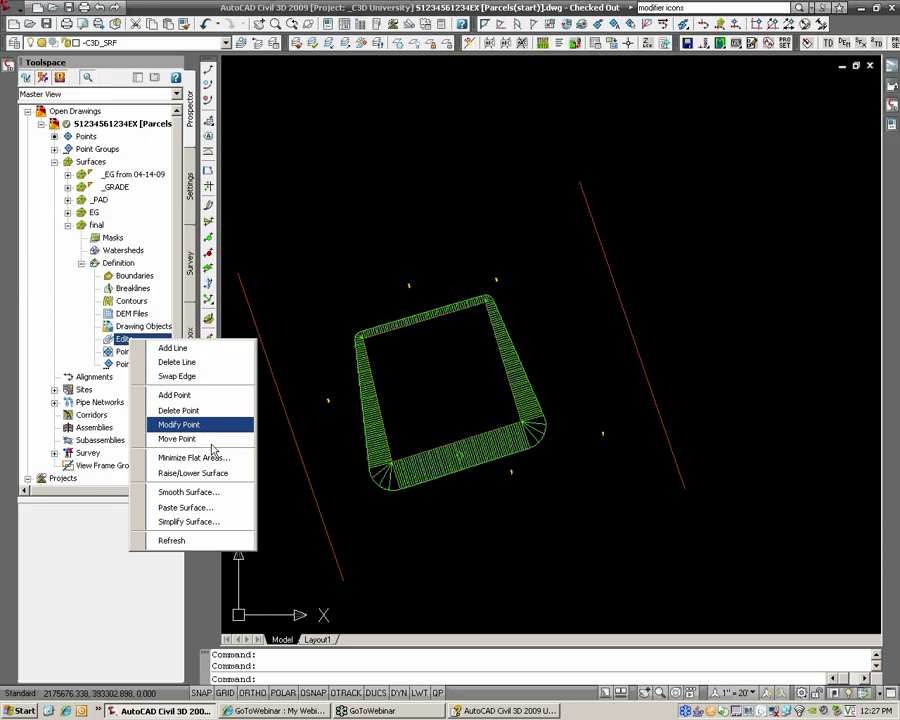
click(209, 505)
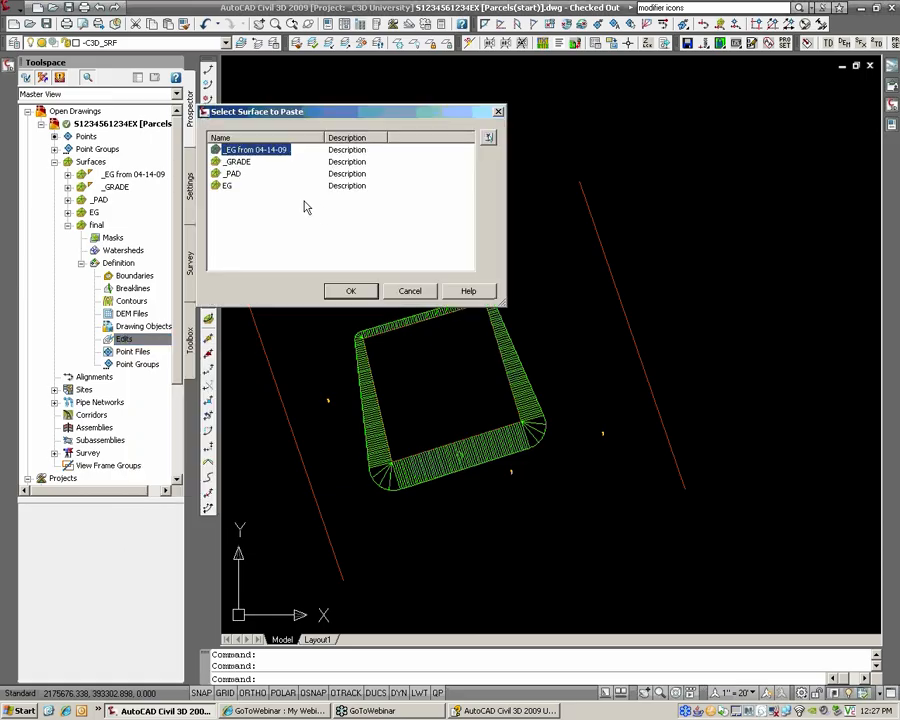
click(237, 161)
click(350, 290)
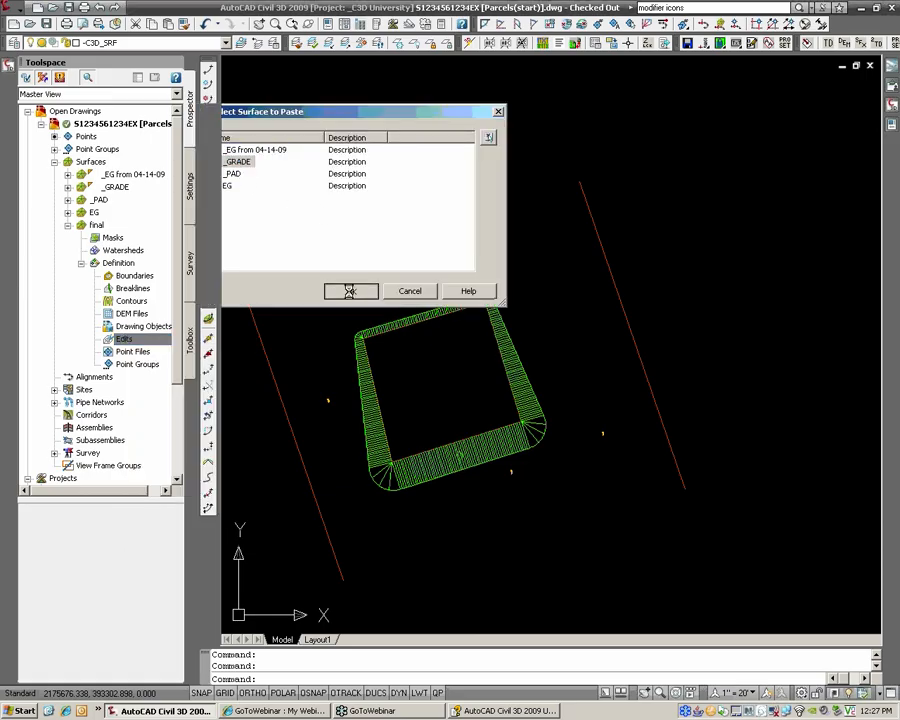
right_click(128, 341)
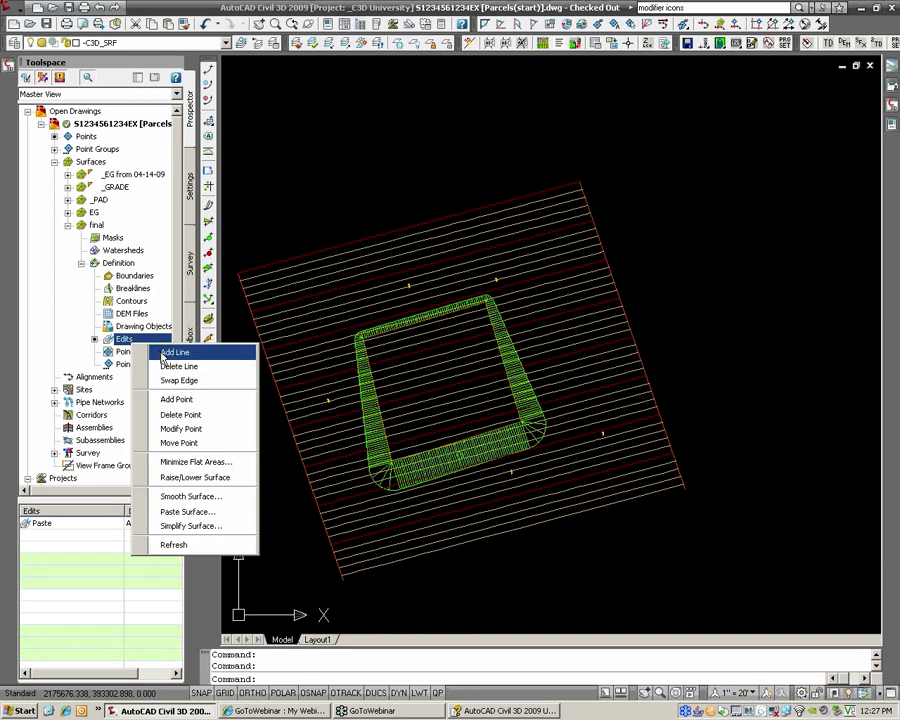
click(206, 512)
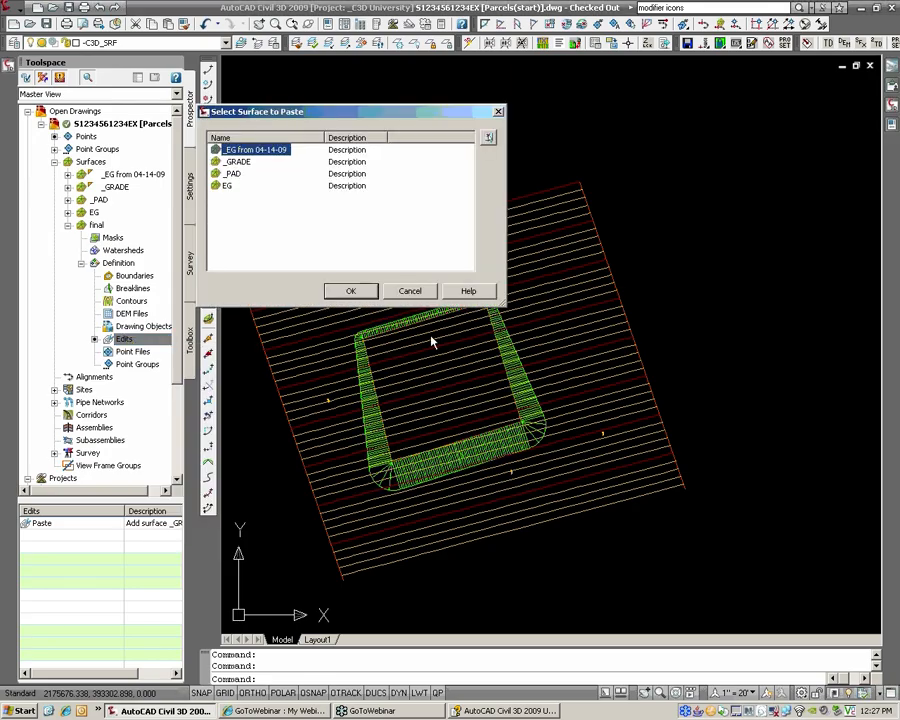
click(245, 174)
click(351, 291)
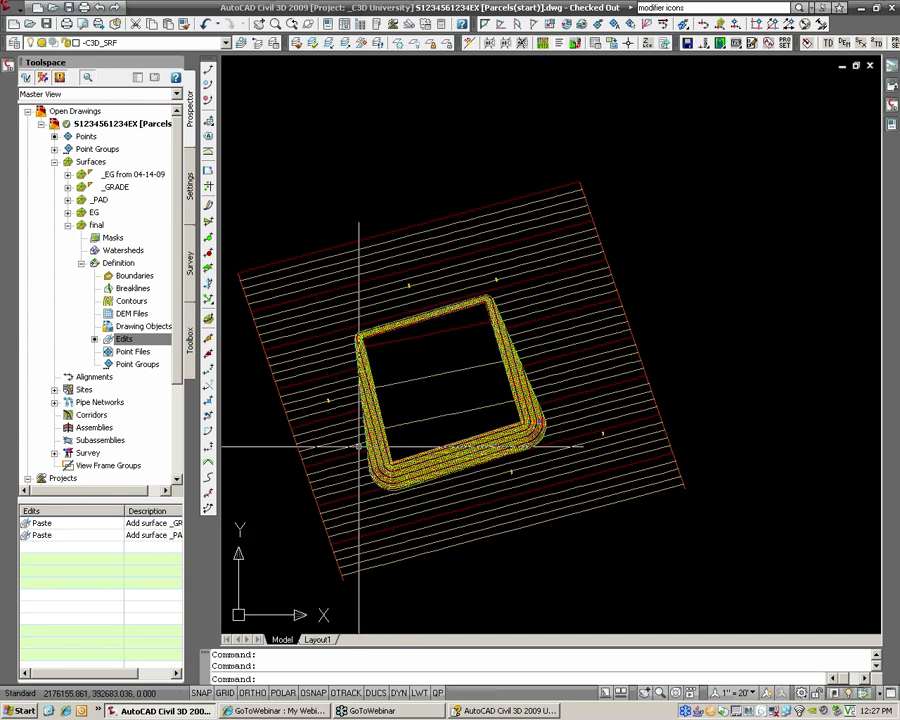
Step: In final's Surface Properties Definition tab, move the _PAD paste above _GRADE and rebuild
right_click(96, 225)
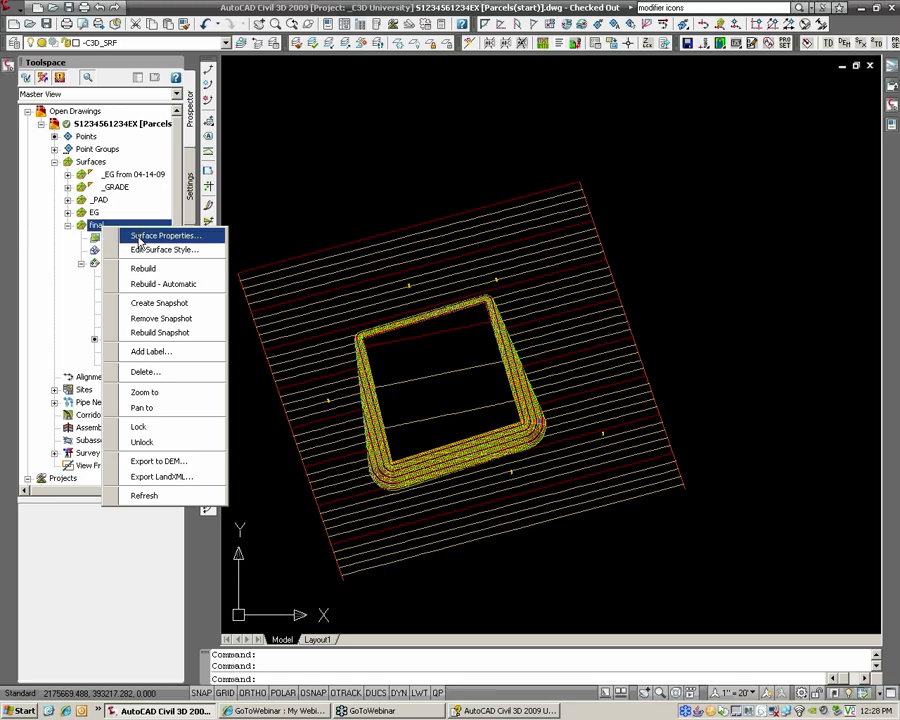
click(141, 237)
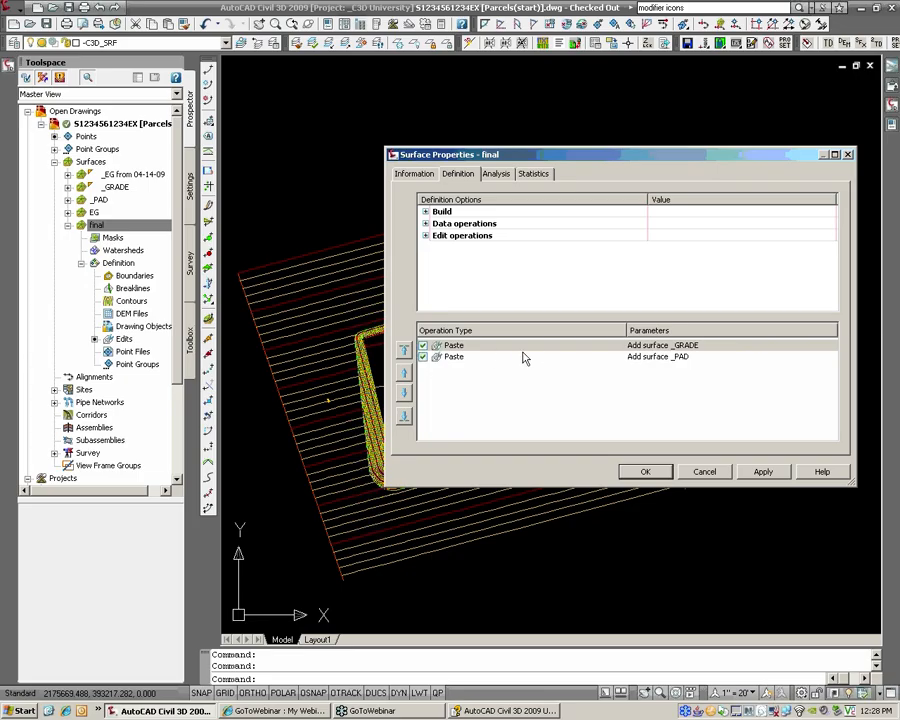
click(453, 360)
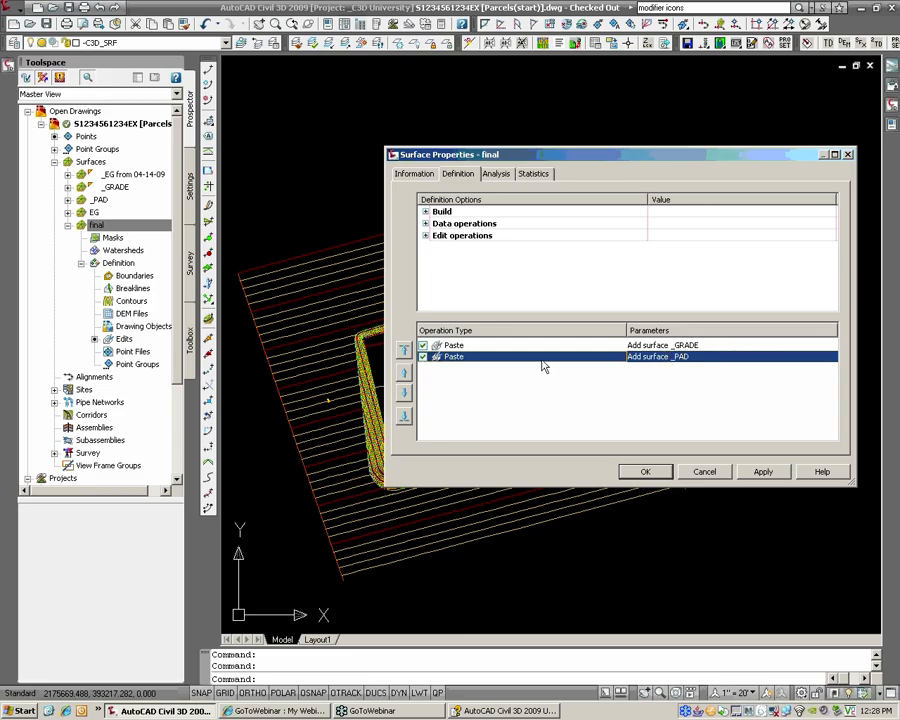
click(404, 373)
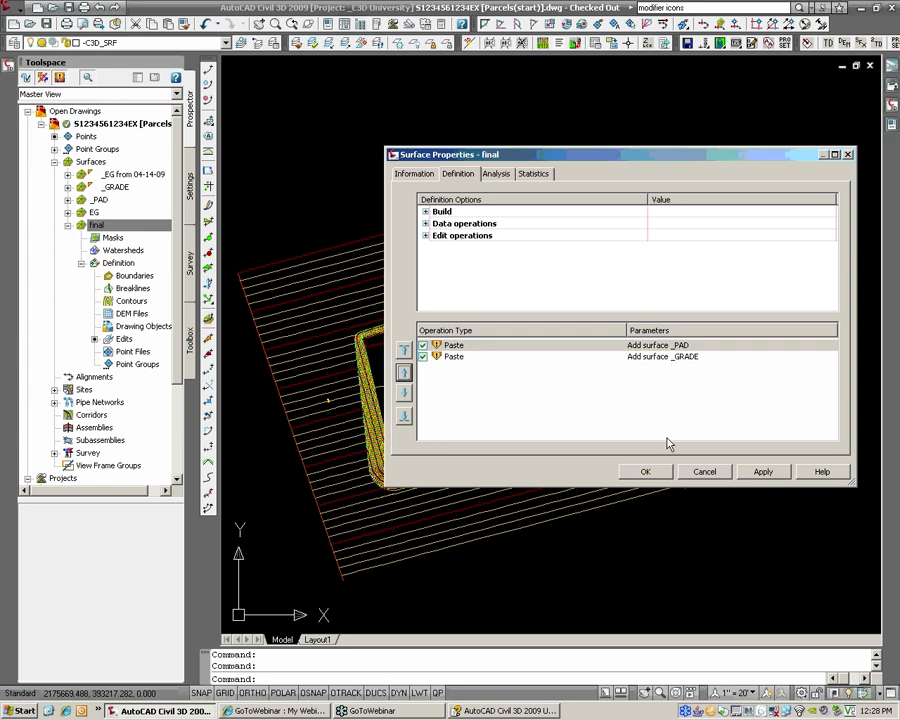
click(645, 472)
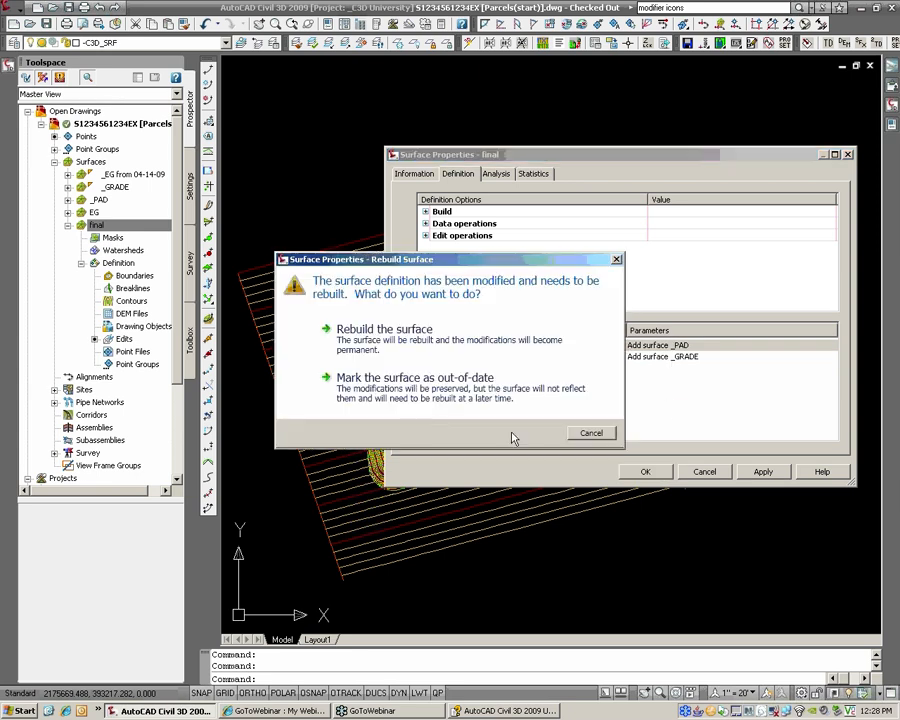
click(368, 345)
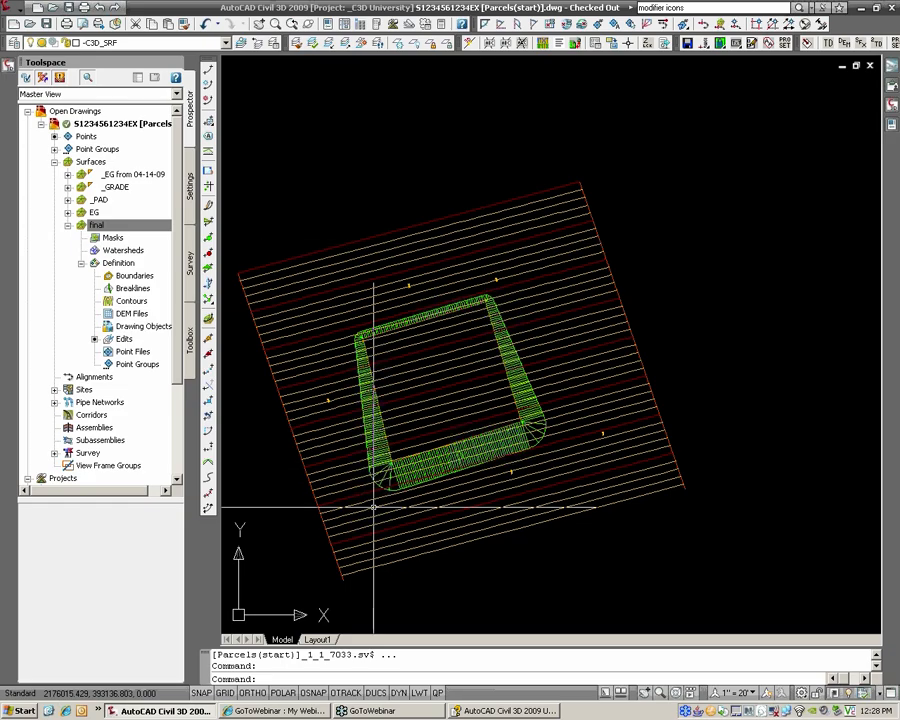
scroll(515, 376, down, 2)
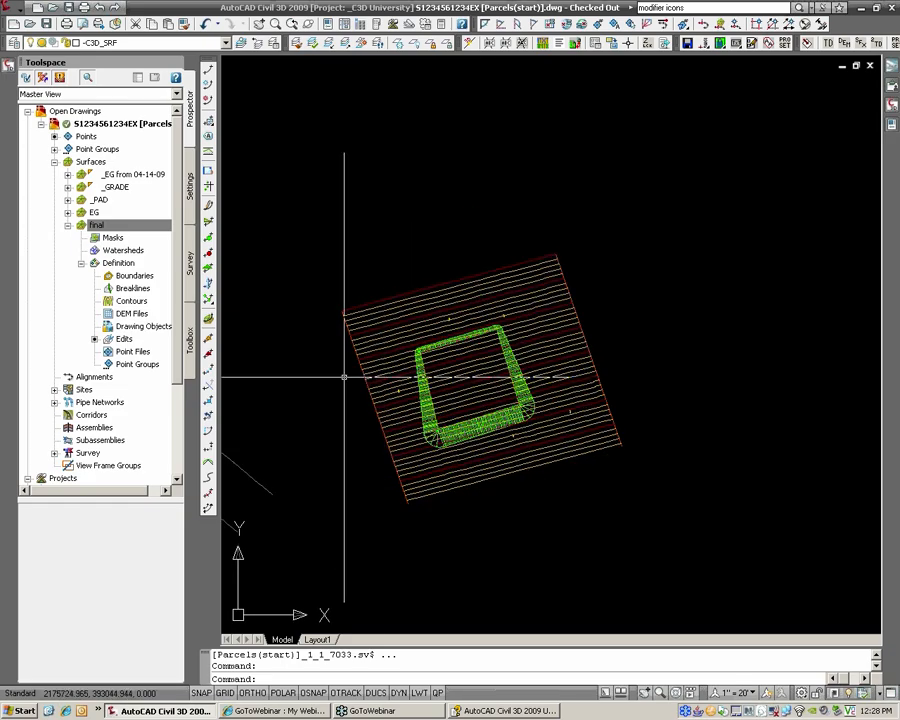
middle_drag(344, 376, 752, 356)
scroll(521, 420, up, 5)
scroll(493, 420, up, 2)
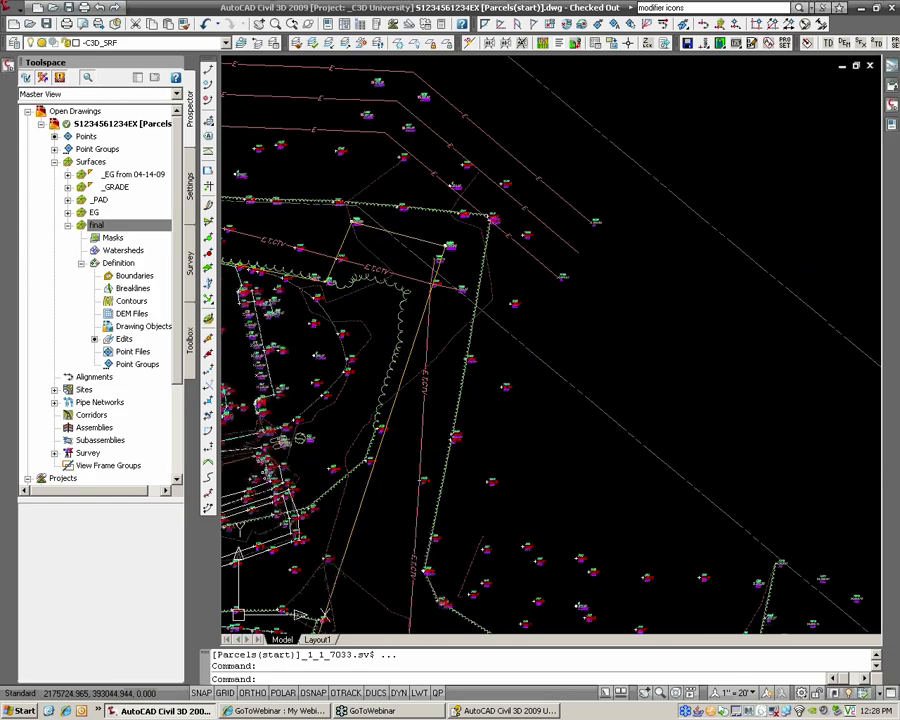
middle_drag(536, 360, 564, 406)
text(p)
key(Return)
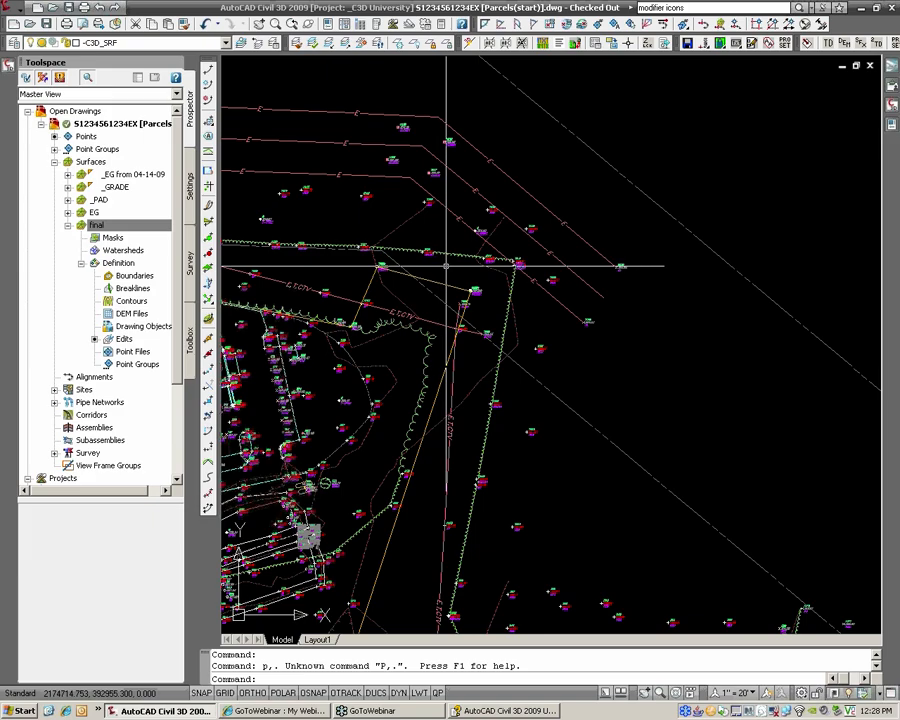
key(Escape)
key(Escape)
text(pl)
key(Return)
scroll(396, 262, down, 2)
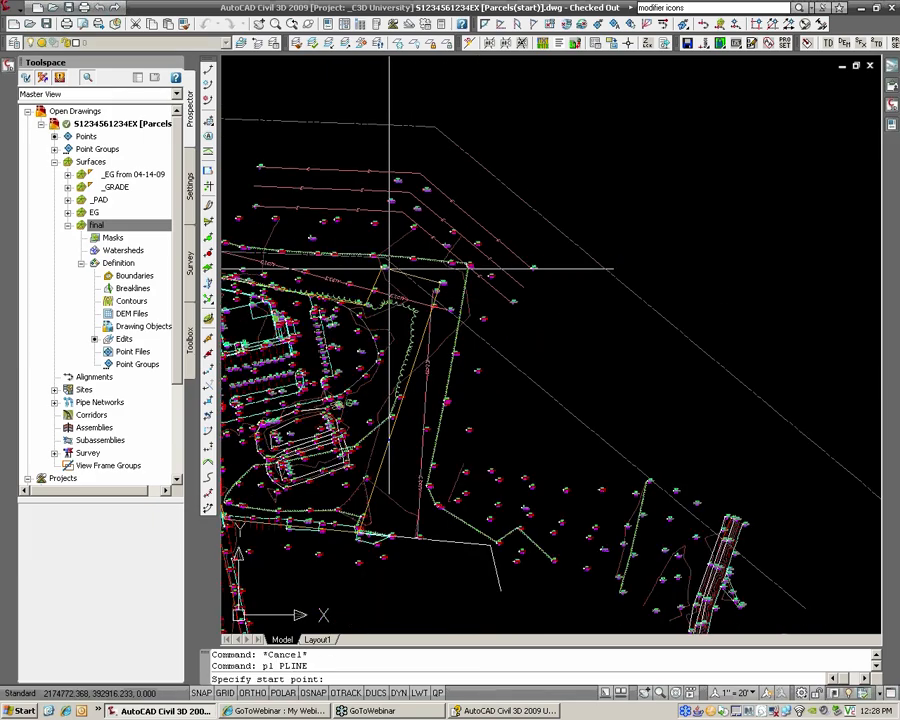
middle_drag(388, 267, 498, 281)
click(384, 197)
click(411, 263)
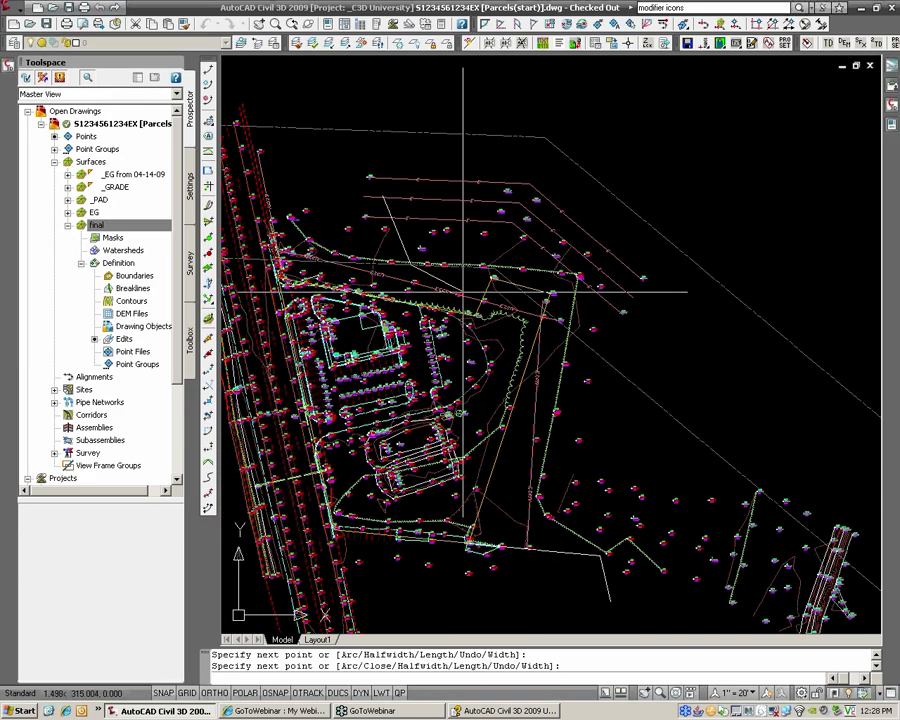
click(523, 321)
click(585, 349)
click(662, 361)
click(720, 325)
click(695, 258)
click(618, 212)
click(544, 188)
click(470, 174)
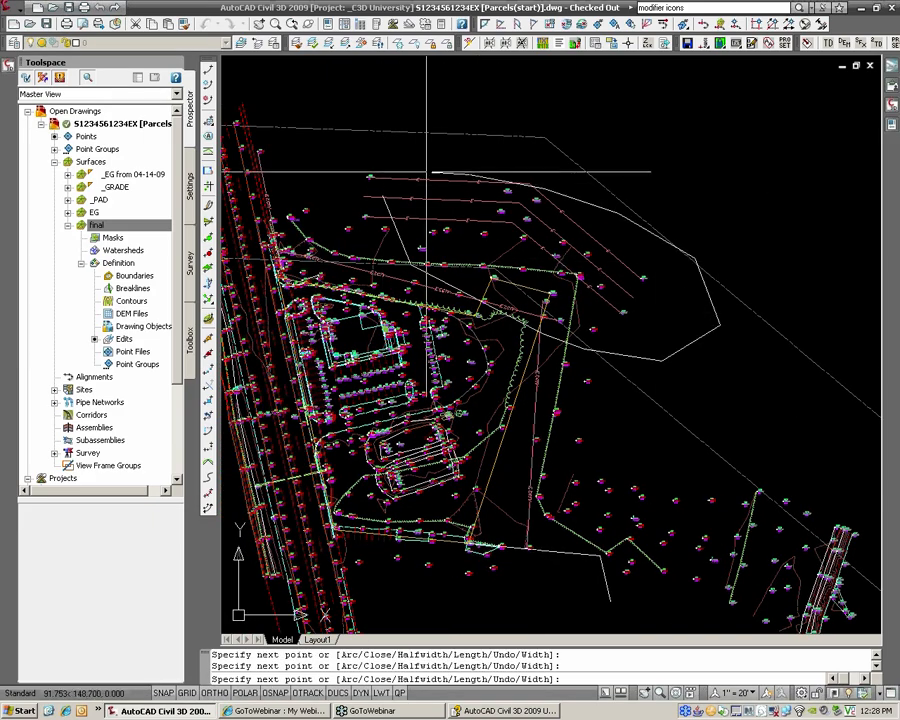
click(399, 176)
click(378, 196)
key(Return)
scroll(468, 273, up, 2)
scroll(472, 272, up, 2)
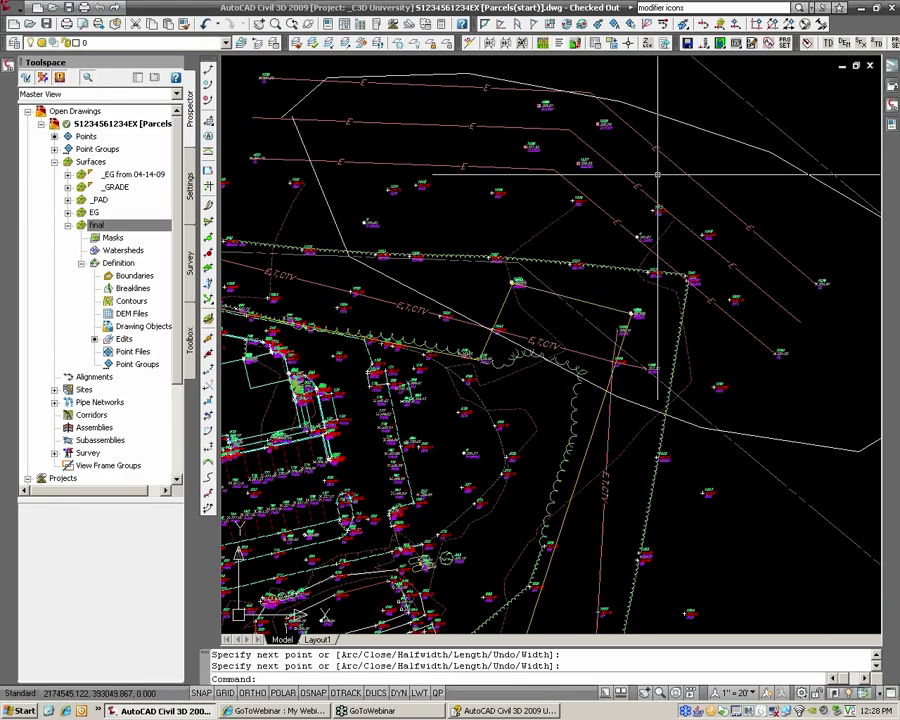
middle_drag(472, 272, 347, 315)
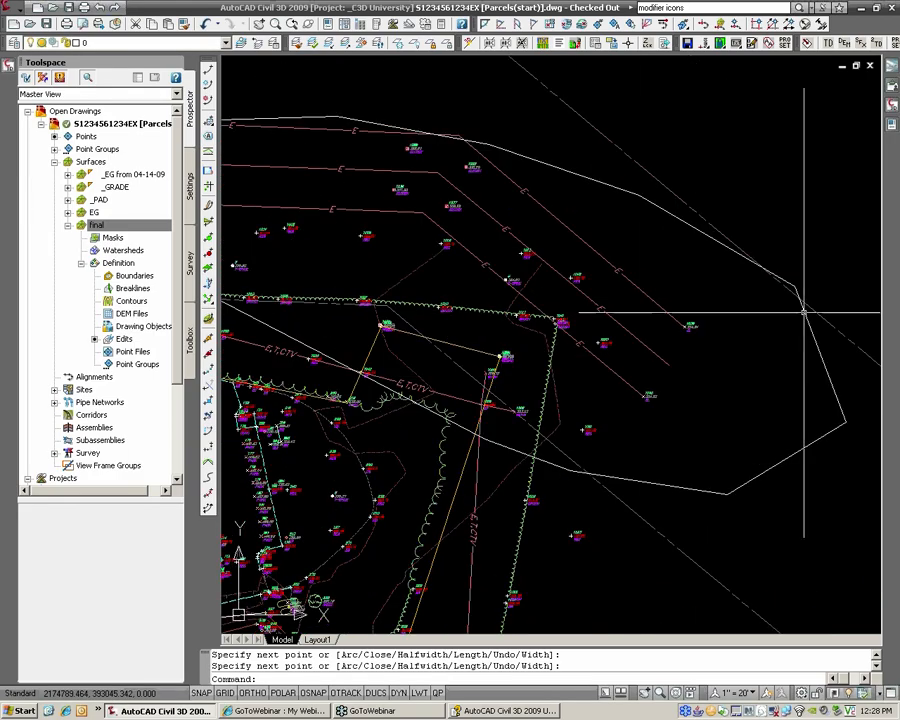
middle_drag(430, 210, 496, 244)
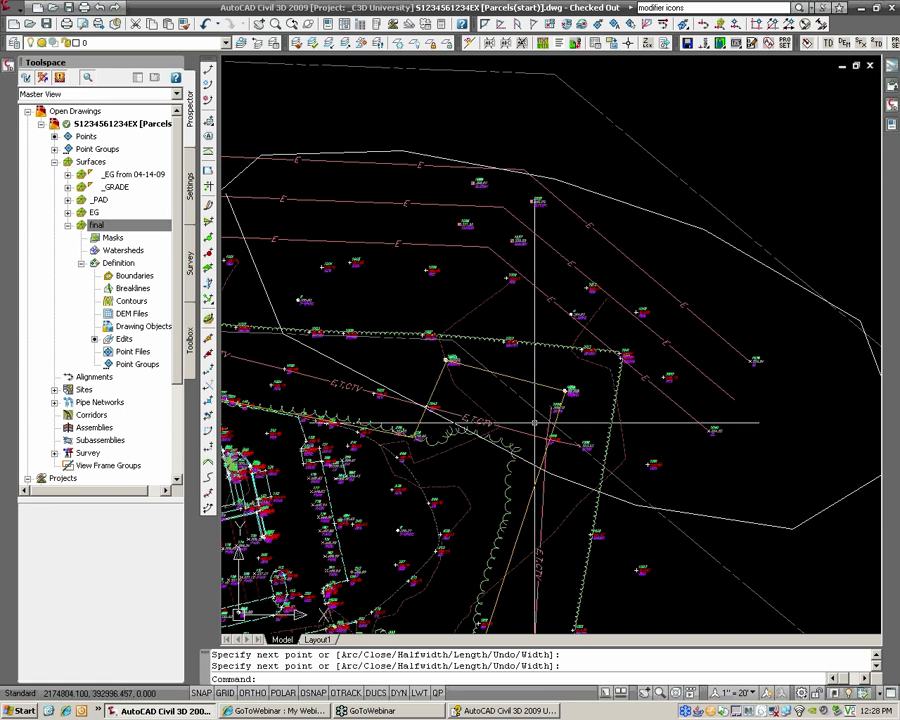
click(566, 396)
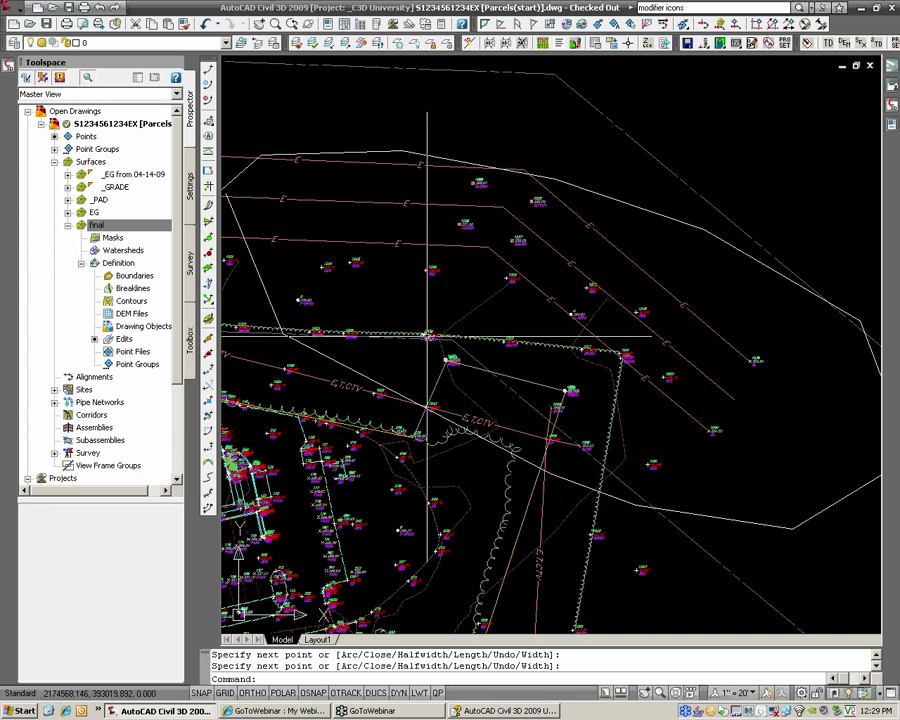
mouse_move(428, 338)
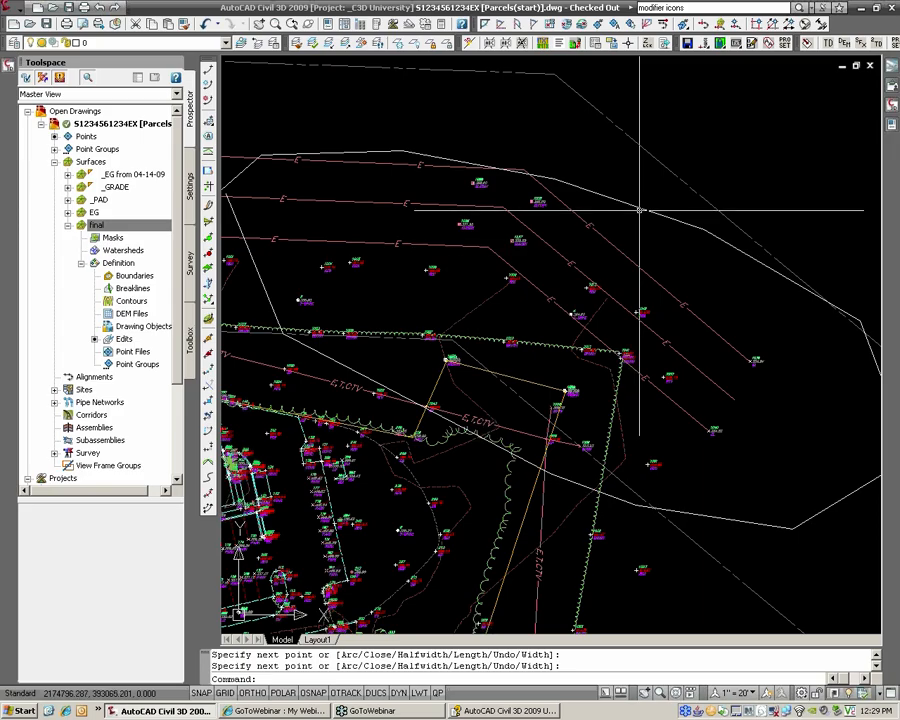
key(Return)
click(637, 206)
text(e)
key(Return)
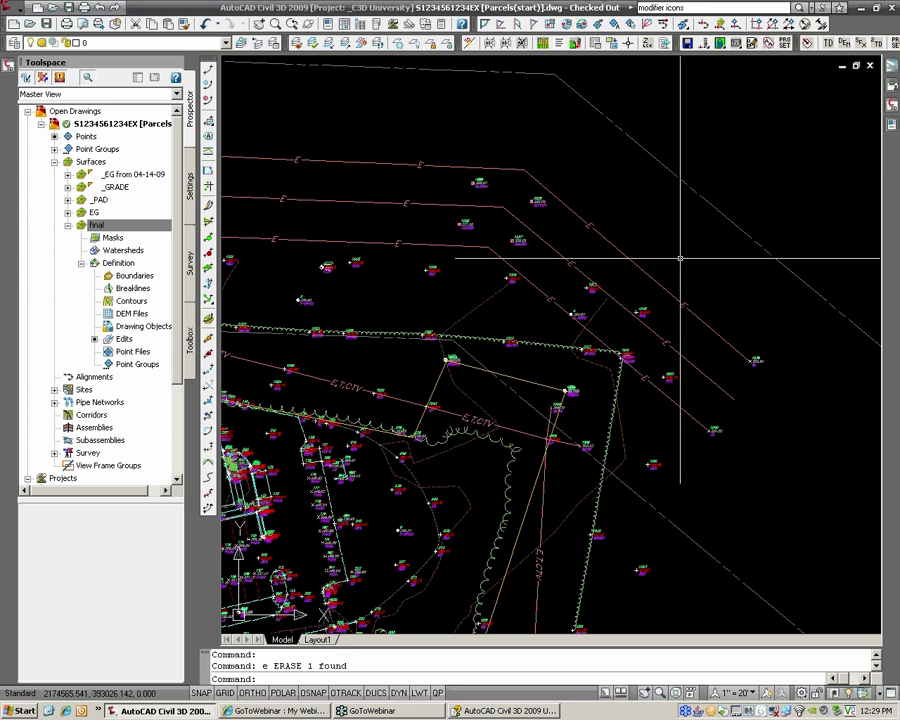
scroll(681, 257, down, 5)
middle_drag(711, 311, 343, 233)
middle_drag(578, 343, 443, 425)
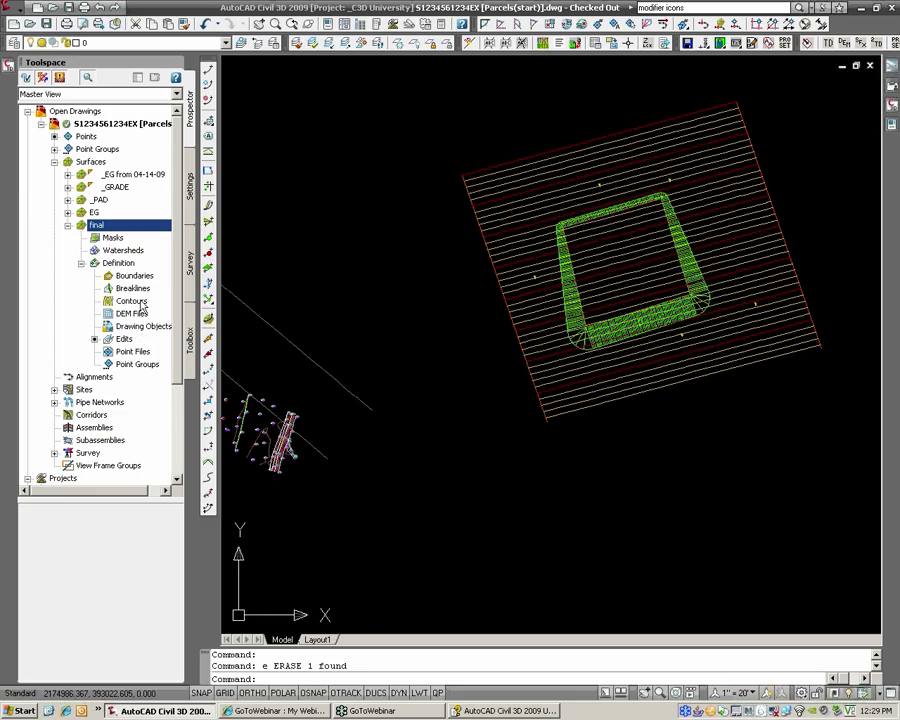
Step: Delete both Paste edits from the final surface and enable Rebuild - Automatic
right_click(126, 340)
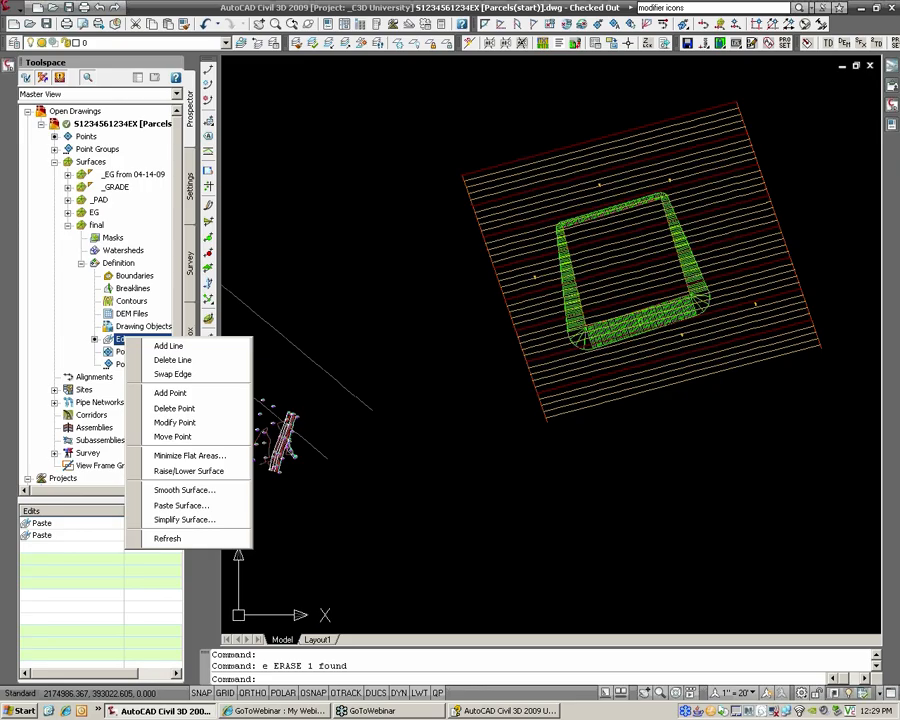
click(41, 524)
right_click(42, 525)
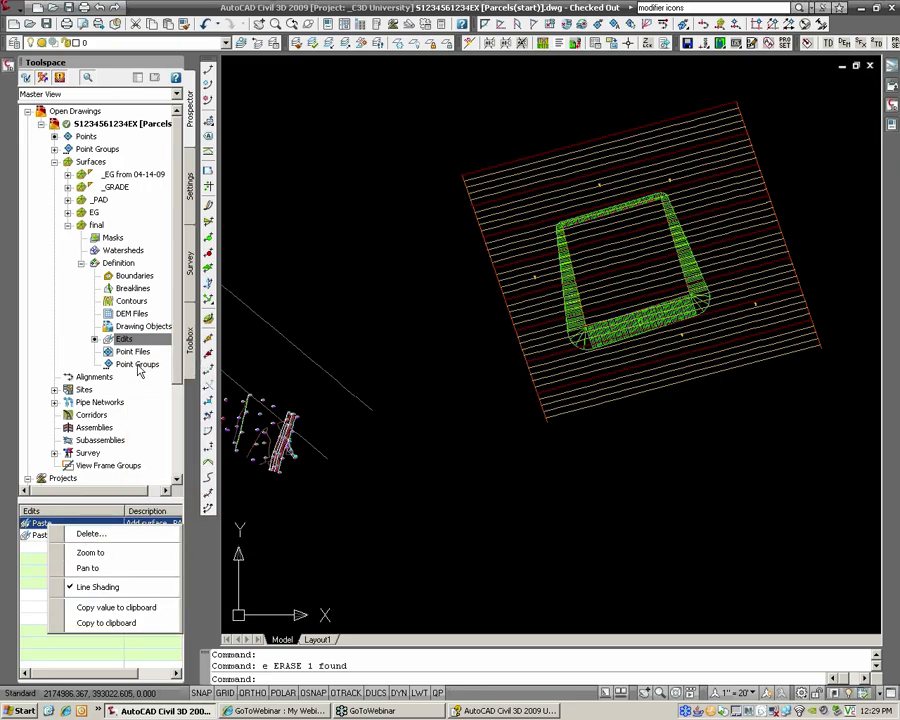
click(139, 343)
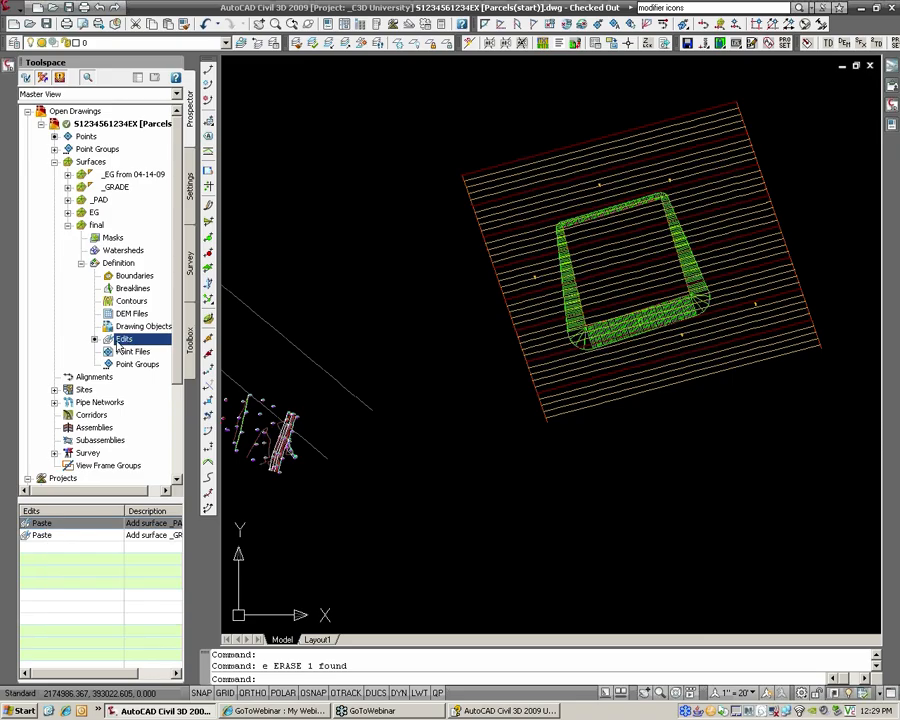
right_click(88, 522)
click(110, 528)
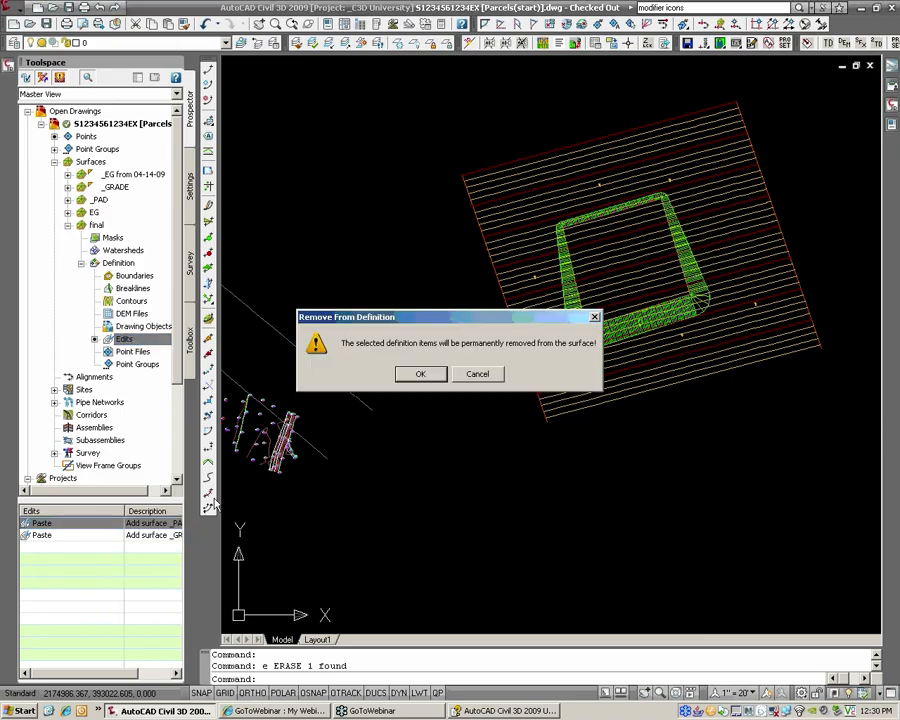
click(408, 375)
right_click(95, 524)
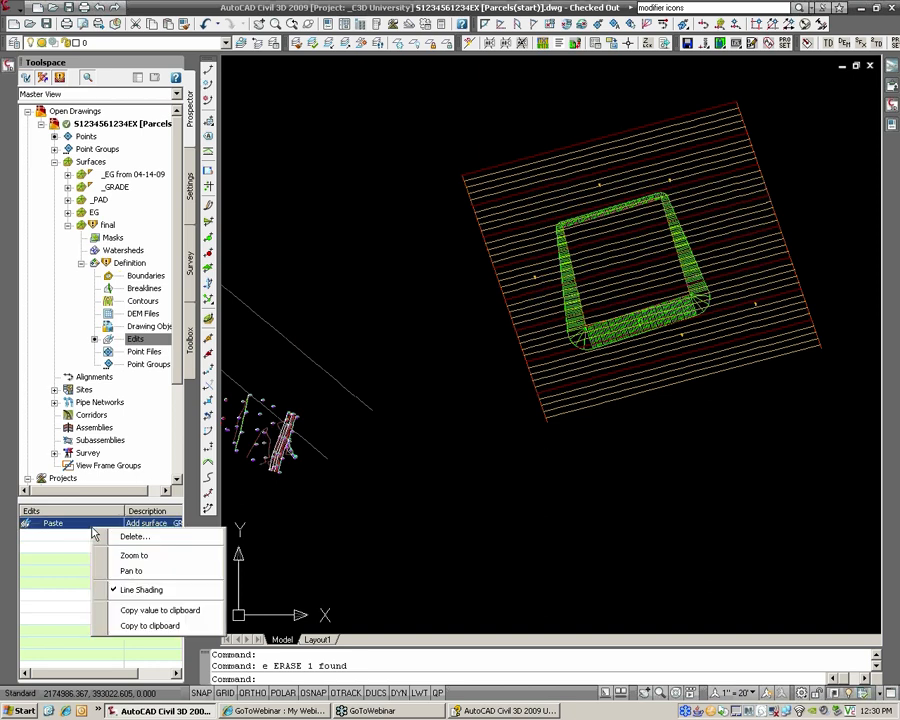
click(133, 538)
click(413, 376)
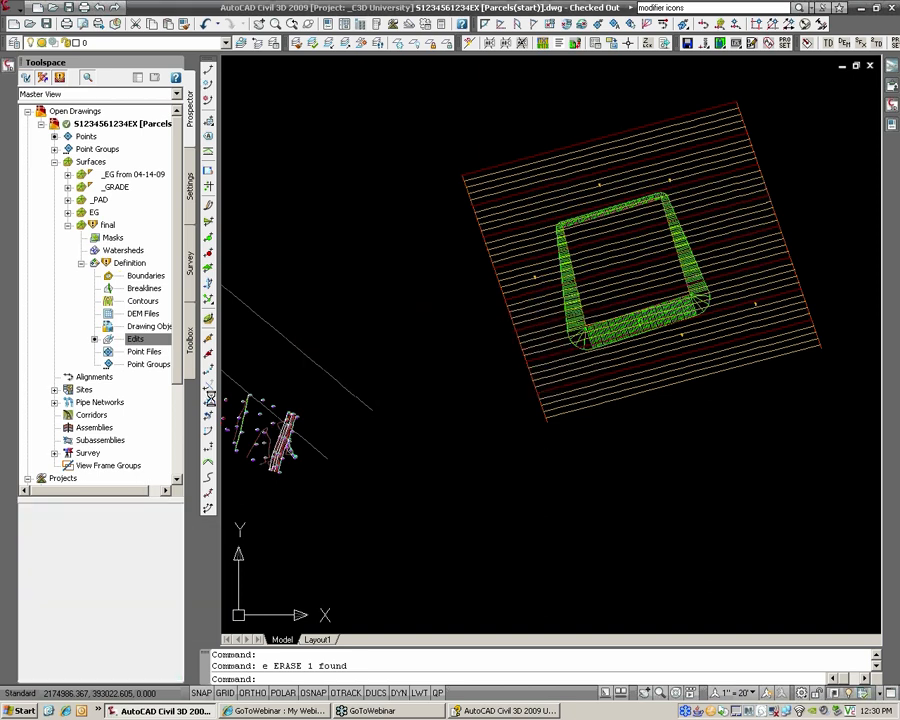
right_click(104, 227)
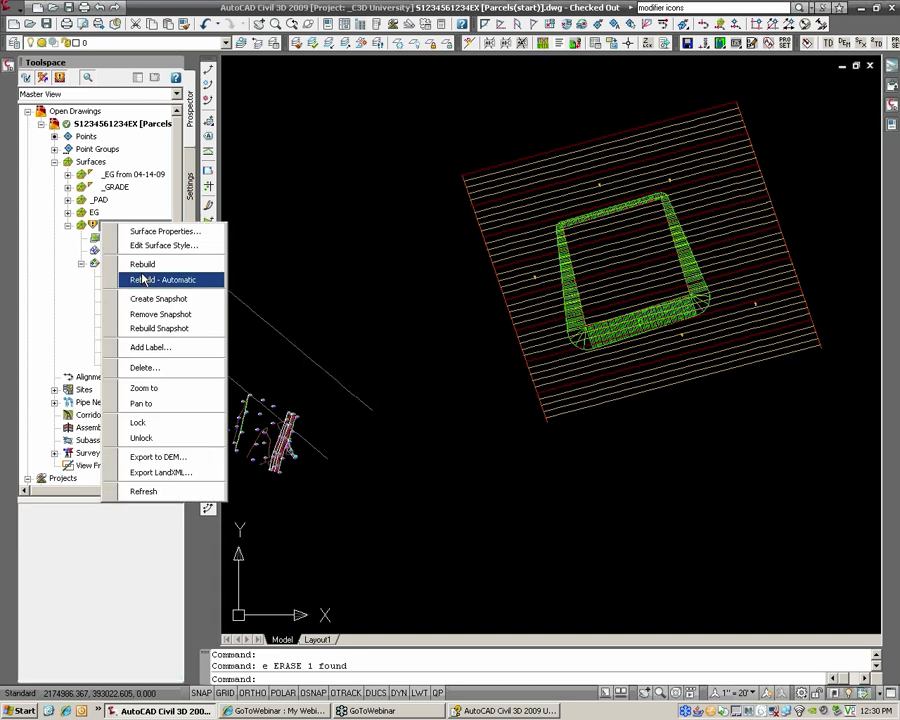
click(145, 278)
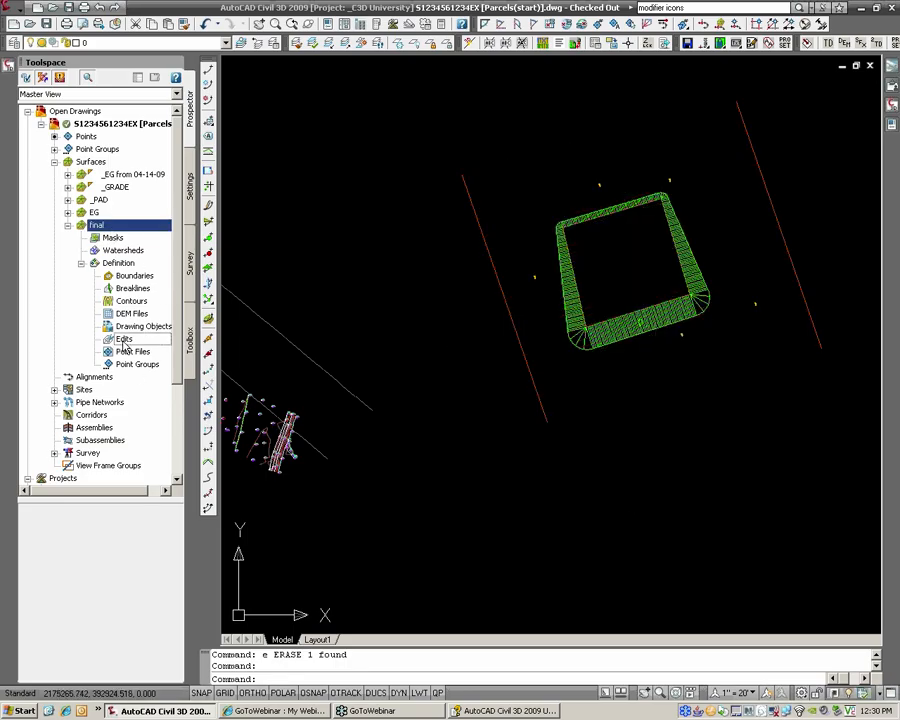
Step: Paste _GRADE and _PAD back into final together in one Paste Surface edit
right_click(124, 341)
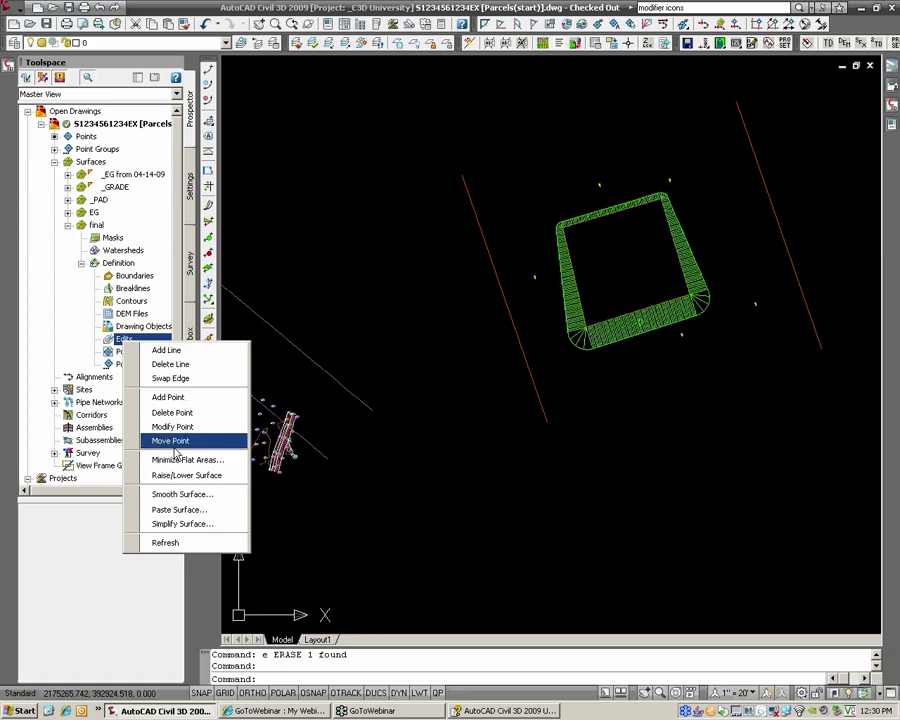
click(180, 510)
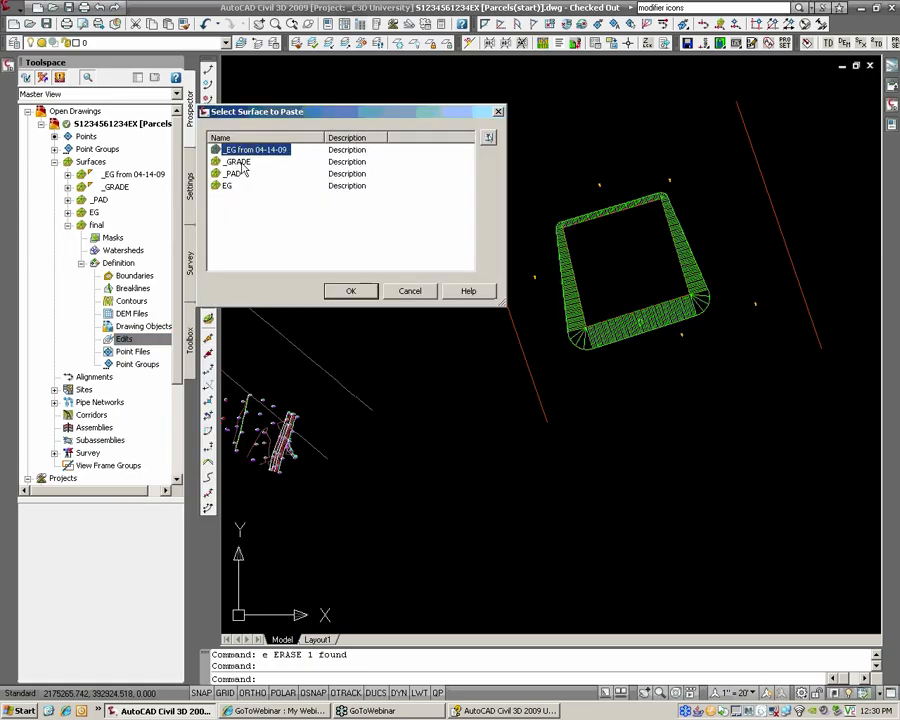
drag(240, 163, 239, 178)
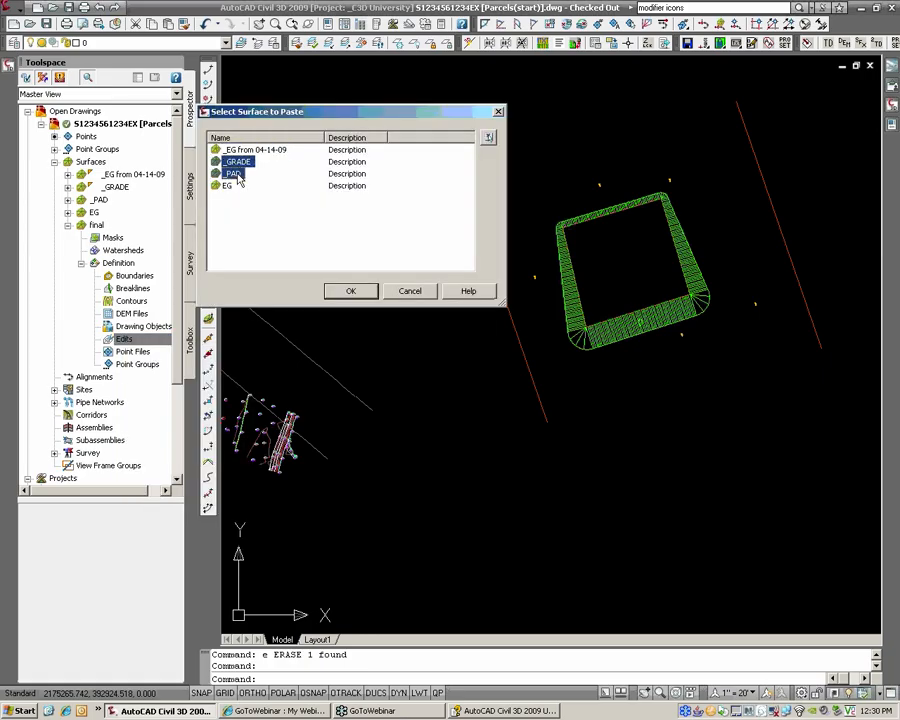
click(348, 293)
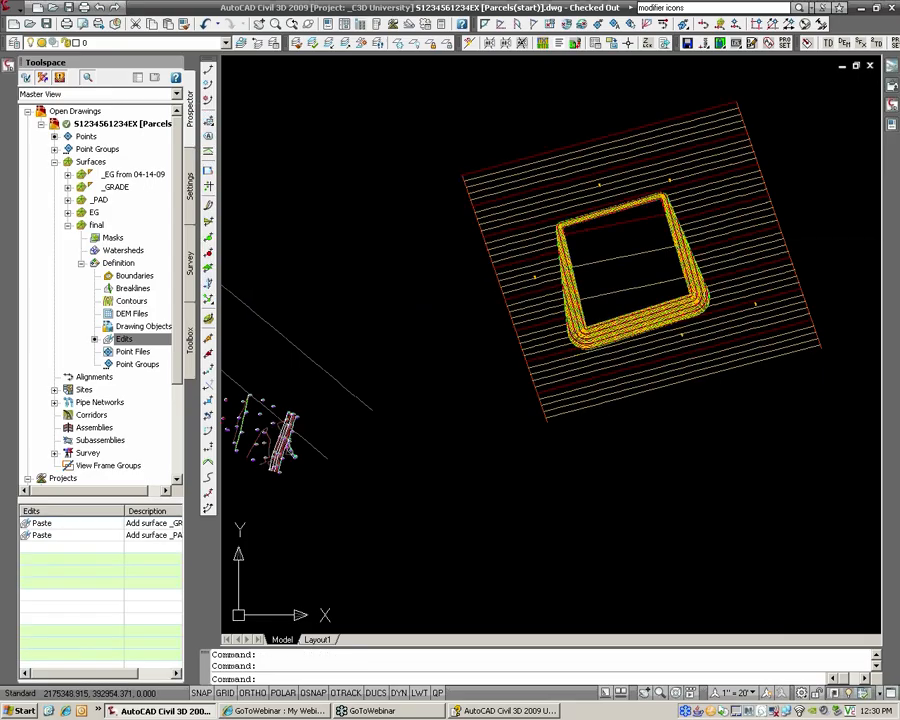
middle_drag(681, 239, 641, 257)
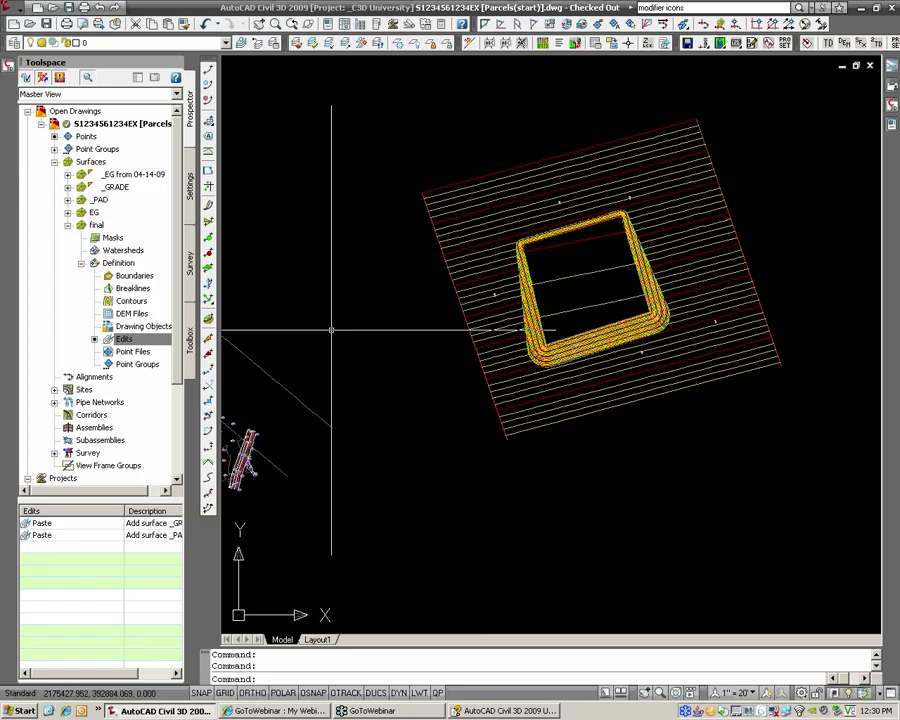
Step: Confirm the final surface pastes _GRADE then _PAD, then pan to the survey site
right_click(112, 230)
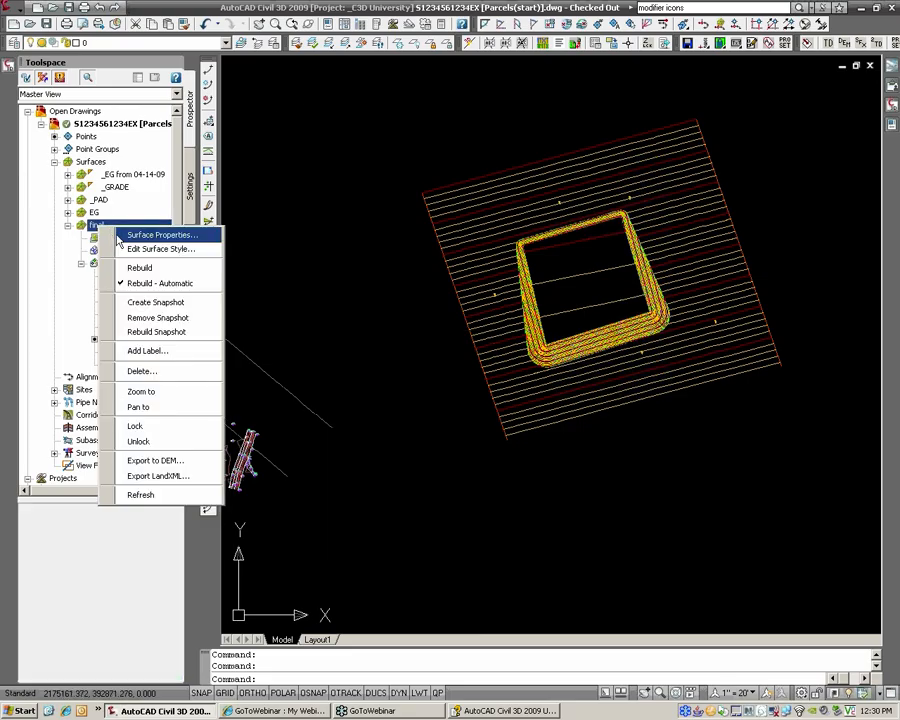
click(120, 235)
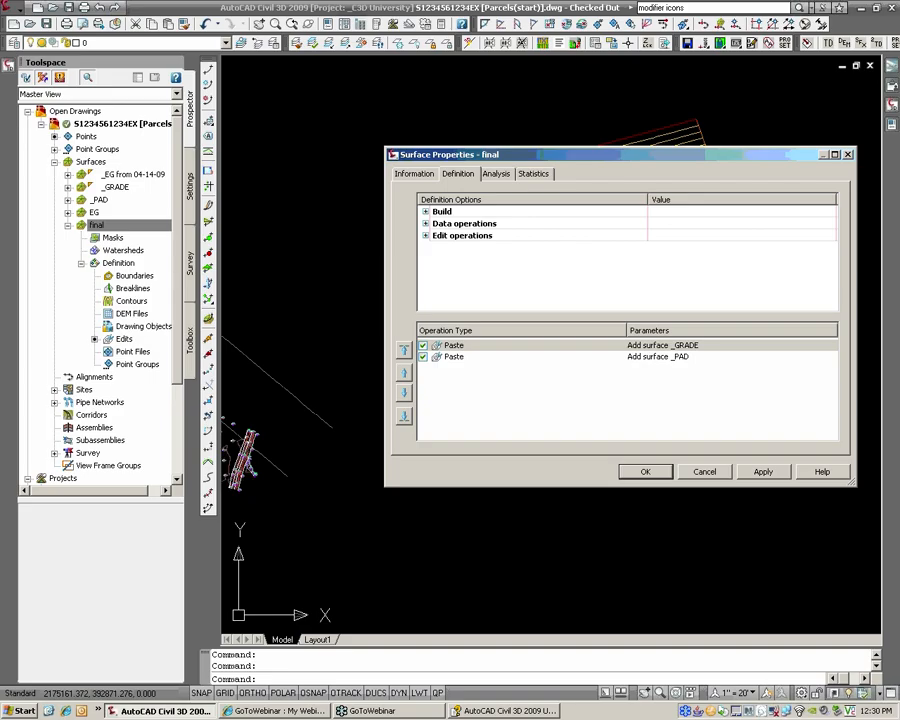
click(705, 473)
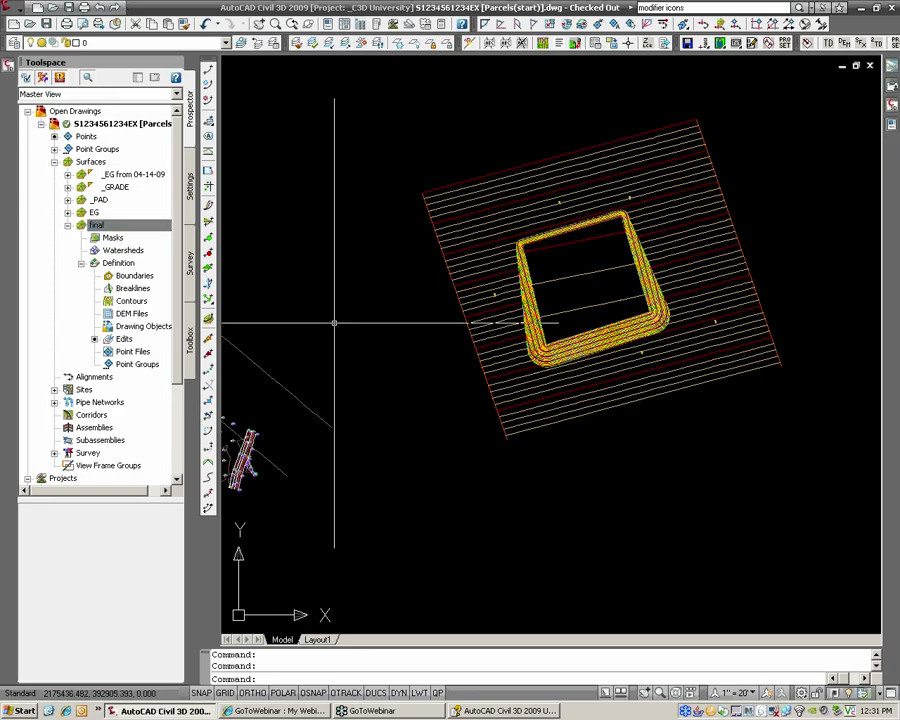
middle_drag(412, 321, 697, 333)
scroll(372, 384, up, 4)
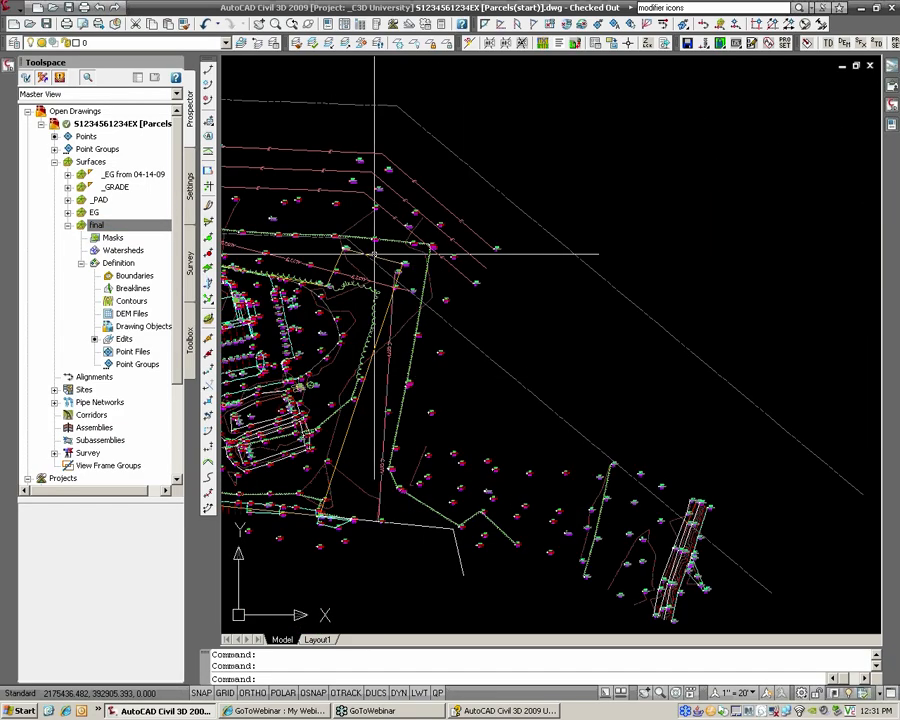
Step: Move EG's Add boundary below the Paste of _EG from 04-14-09 and rebuild the surface
right_click(96, 214)
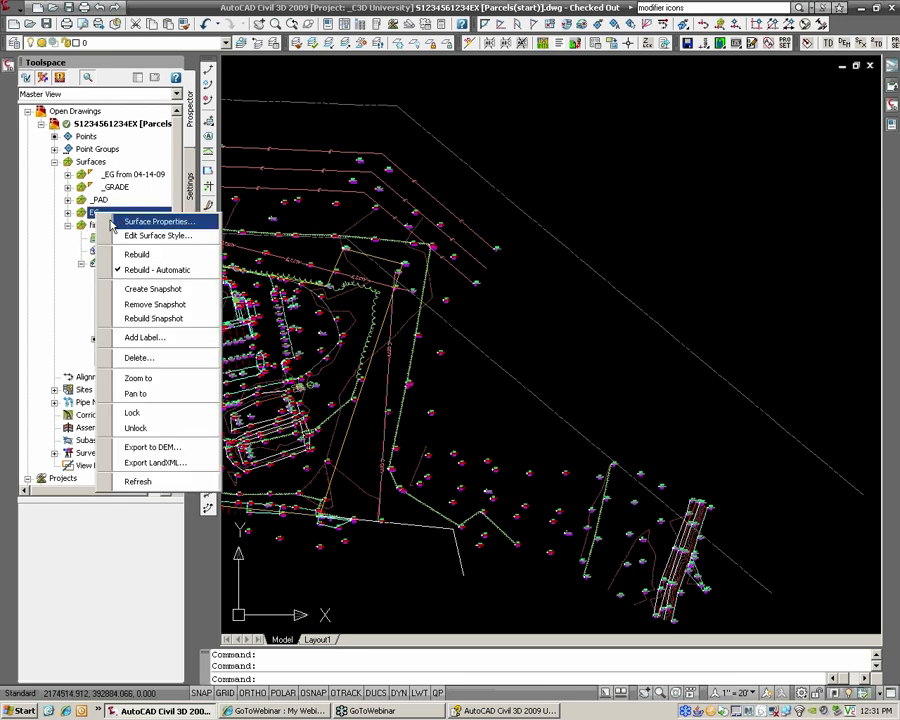
click(150, 221)
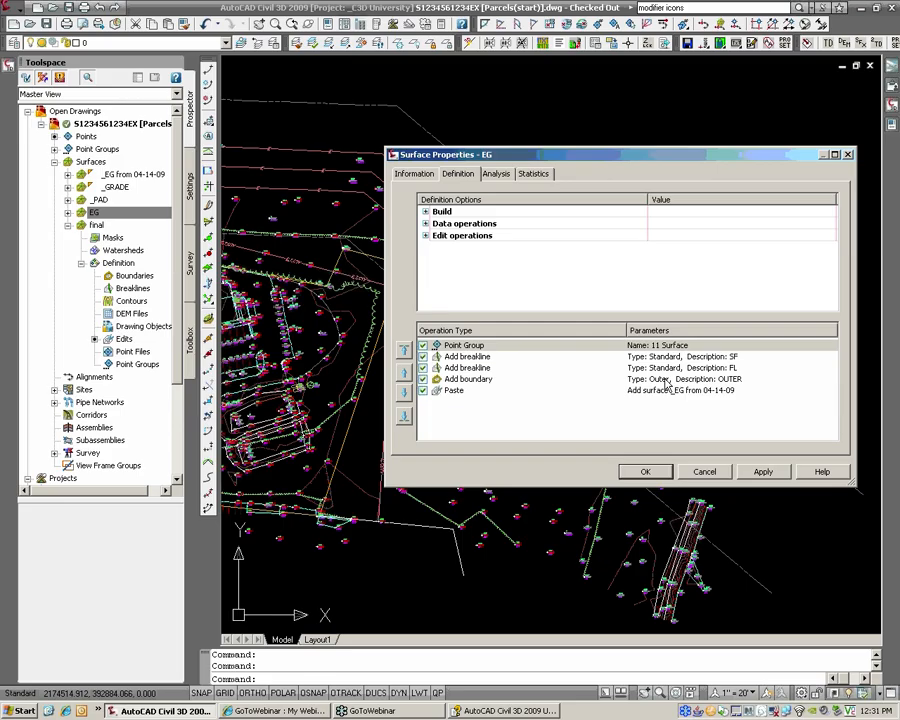
click(466, 379)
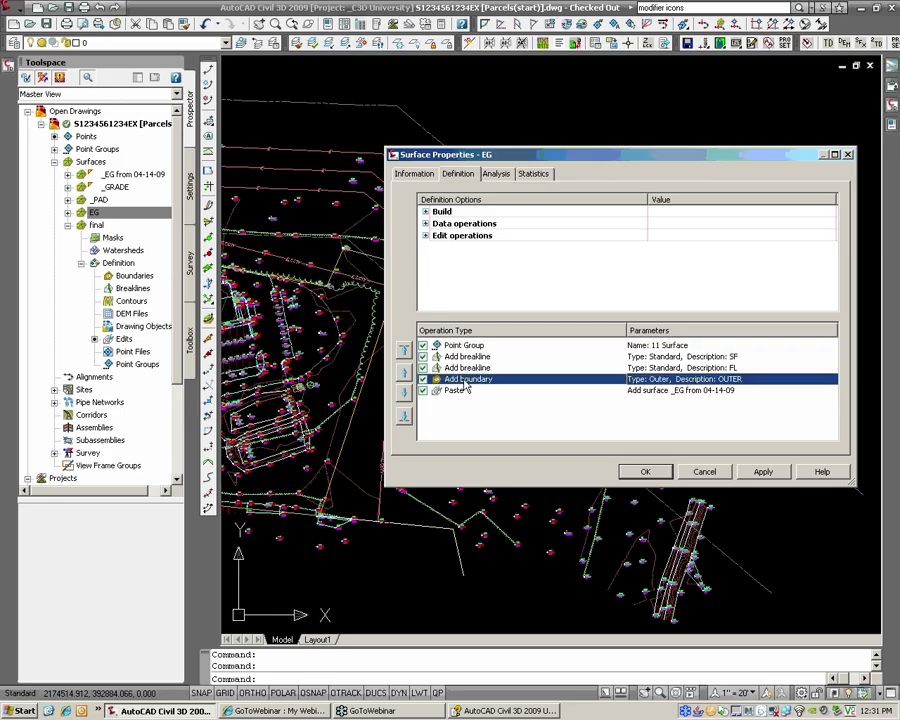
click(404, 415)
click(645, 473)
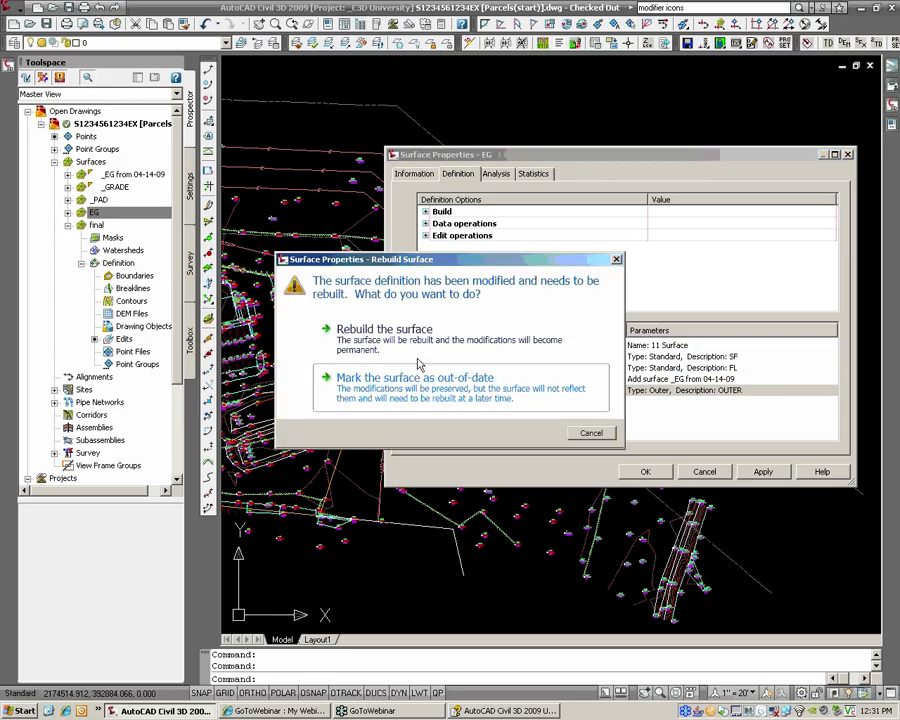
click(365, 329)
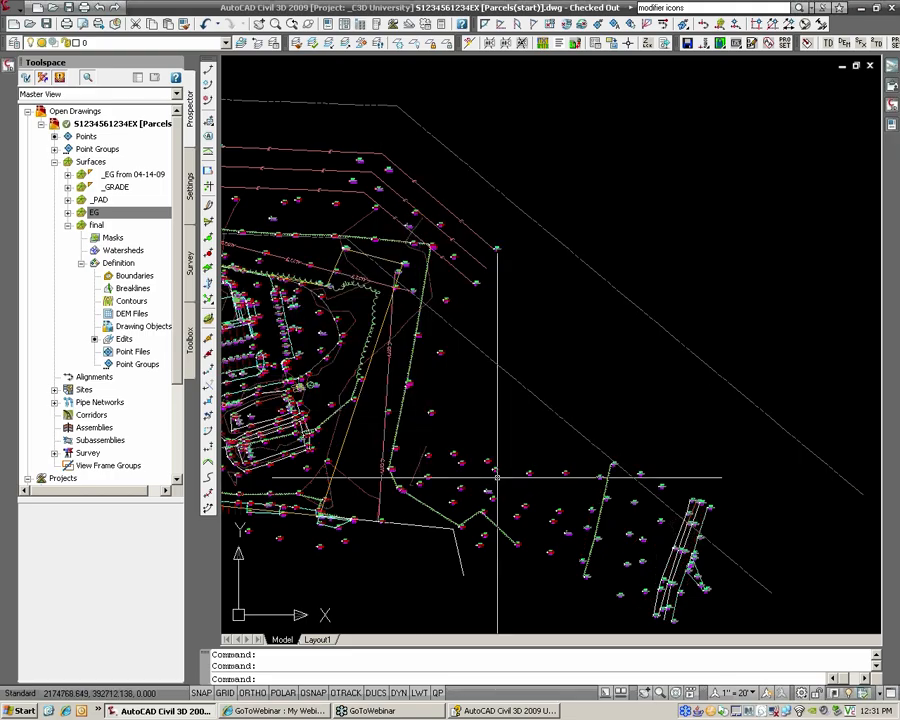
Step: Make -11BNDY the current layer
scroll(645, 482, down, 4)
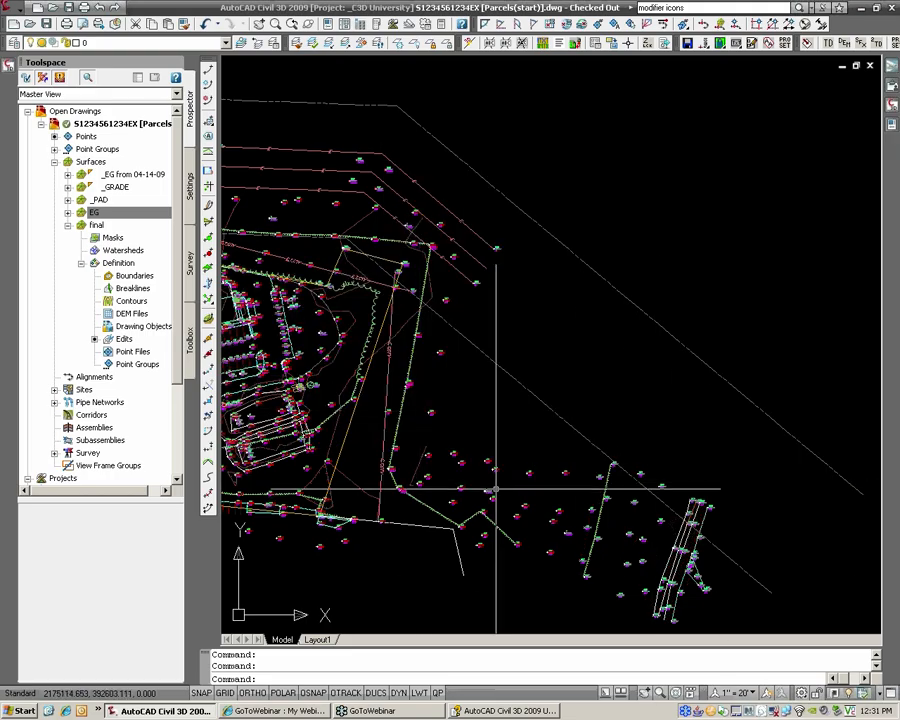
click(224, 42)
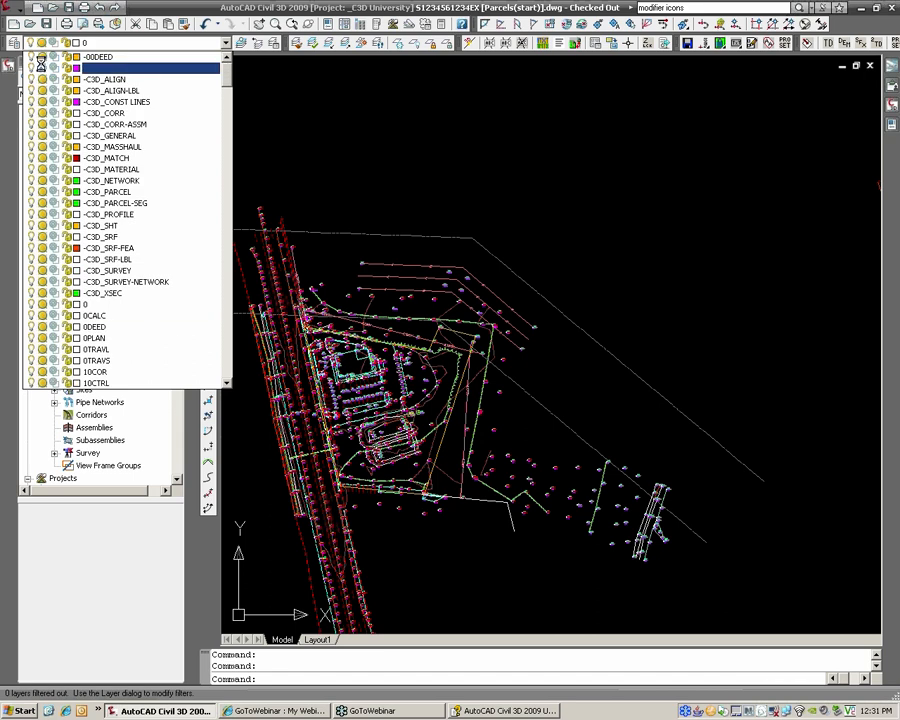
click(110, 67)
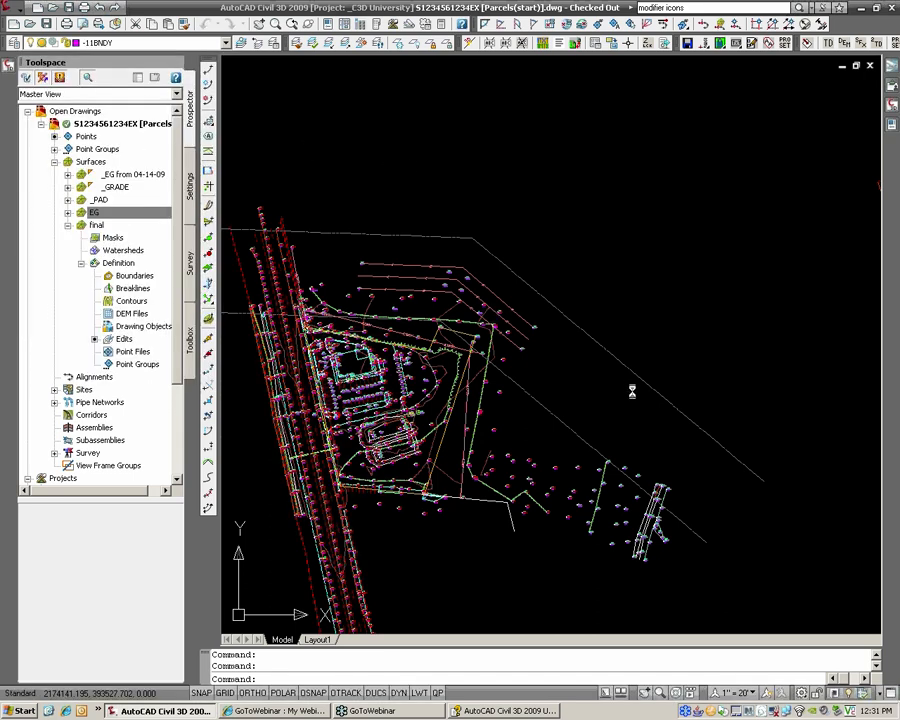
Step: Erase the small parcel outline on the right side of the site
scroll(620, 410, up, 4)
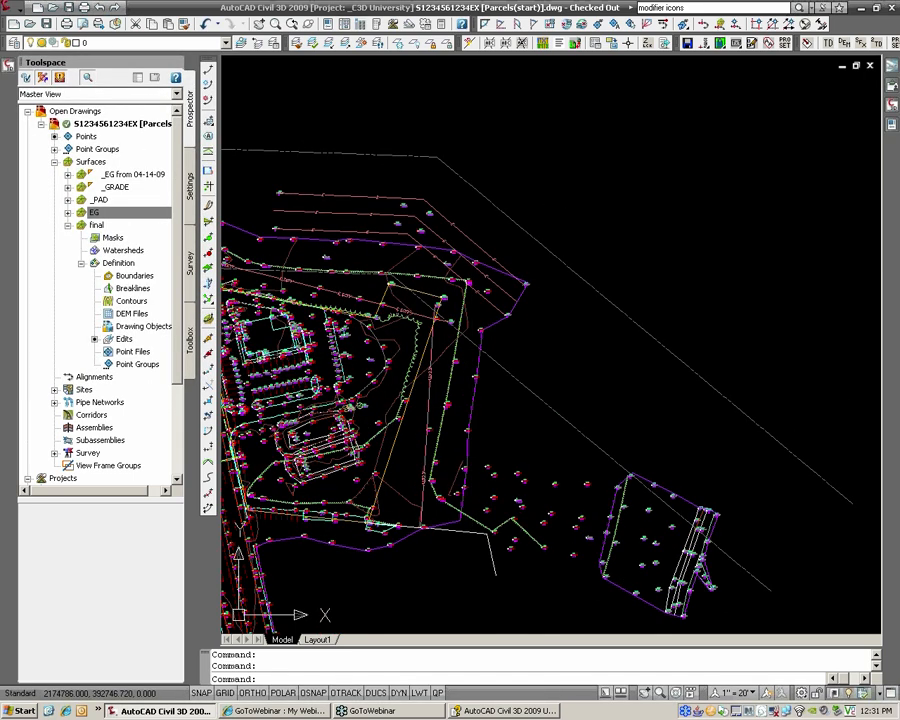
click(470, 402)
middle_drag(467, 402, 608, 419)
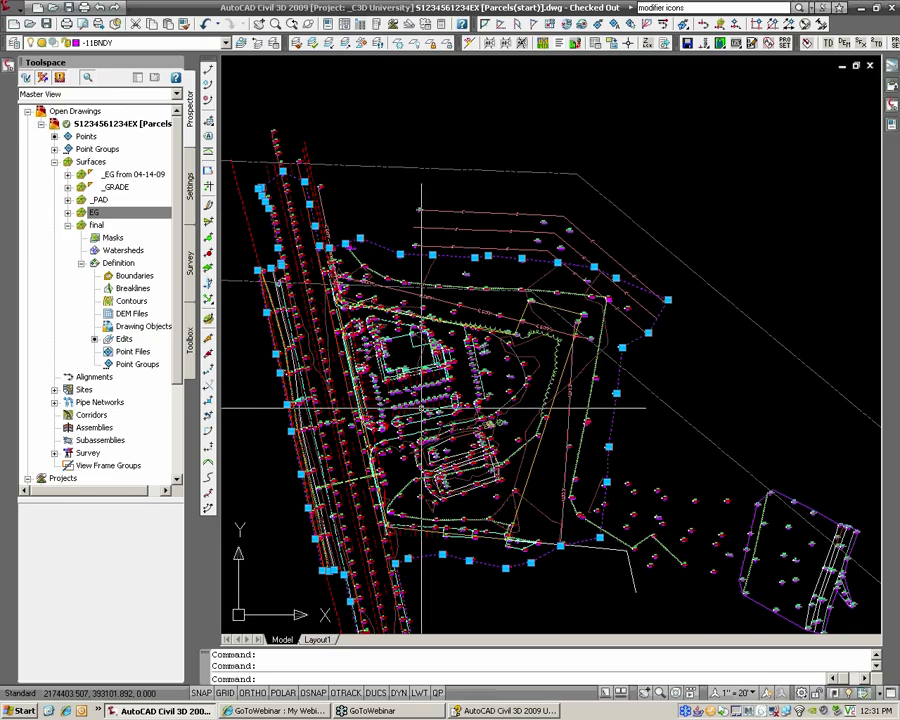
middle_drag(782, 562, 528, 410)
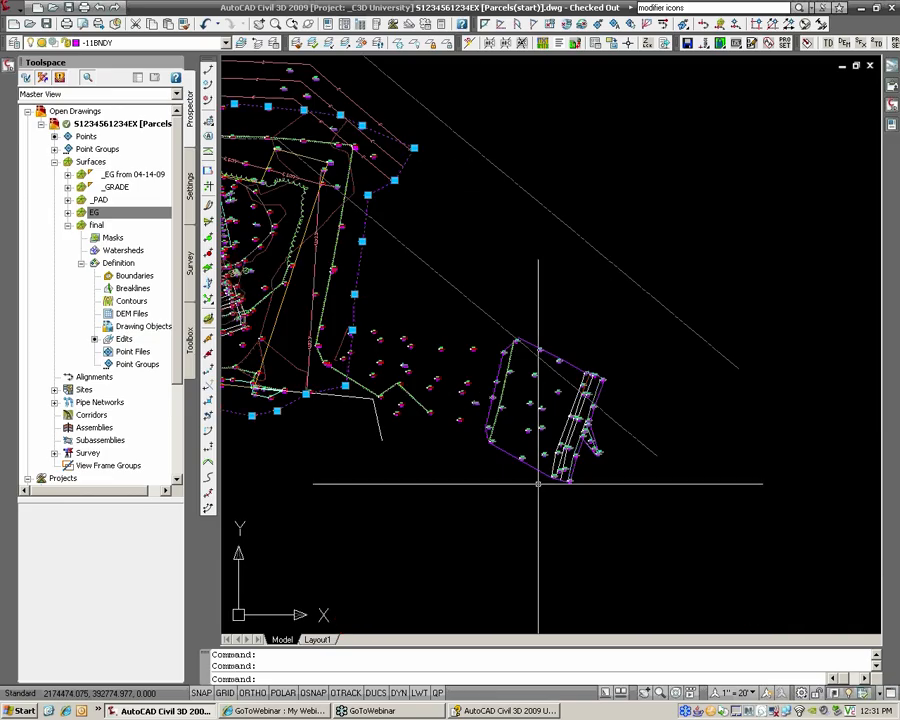
key(Escape)
key(Escape)
click(577, 366)
text(e)
key(Return)
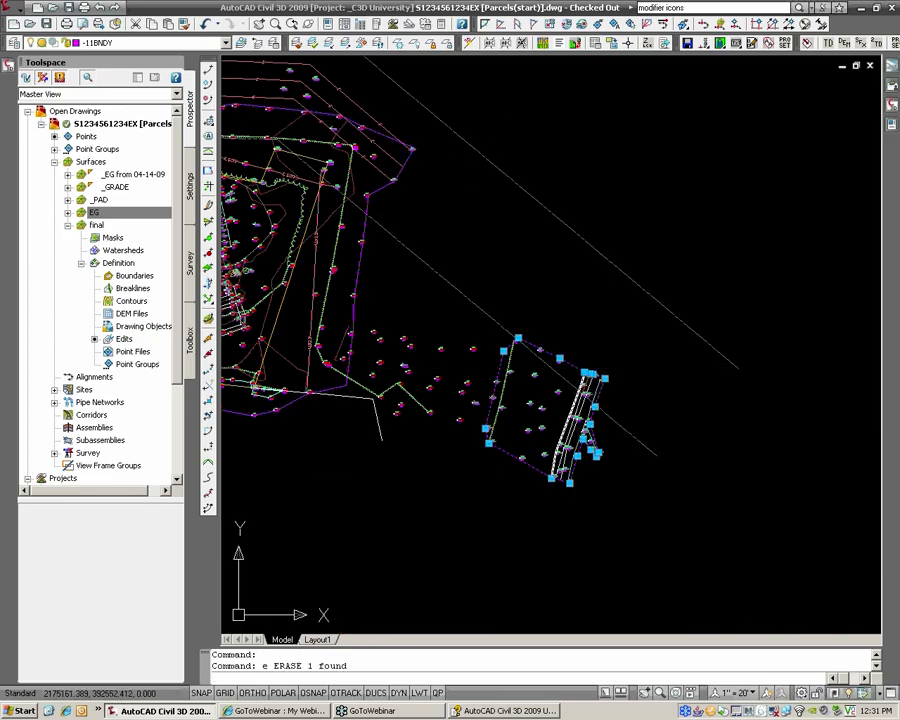
middle_drag(434, 339, 661, 386)
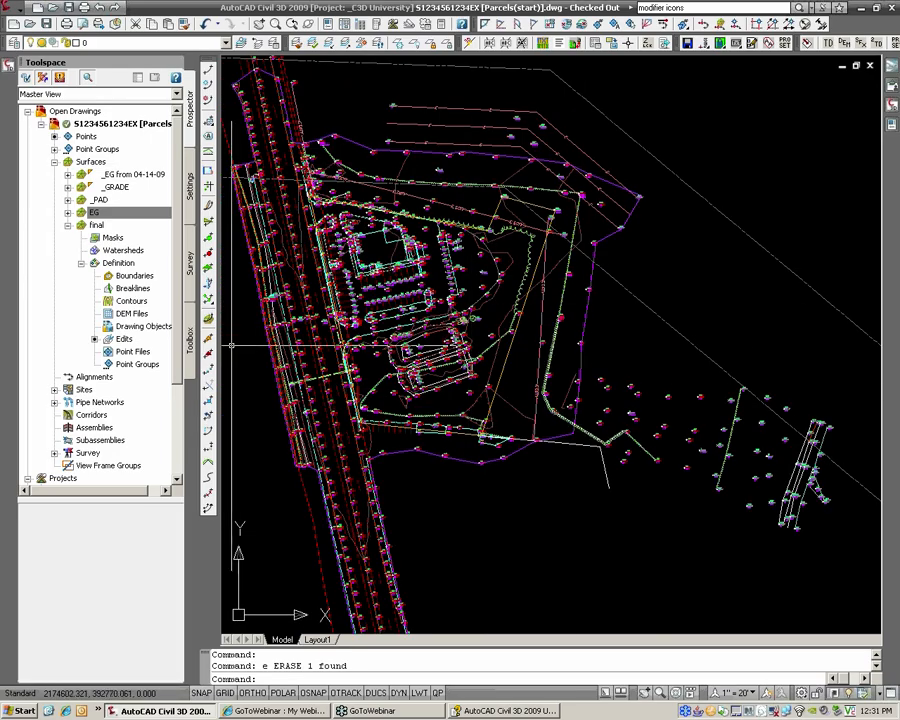
Step: Stretch vertices of the surface boundary polyline with its grips
click(587, 317)
click(578, 378)
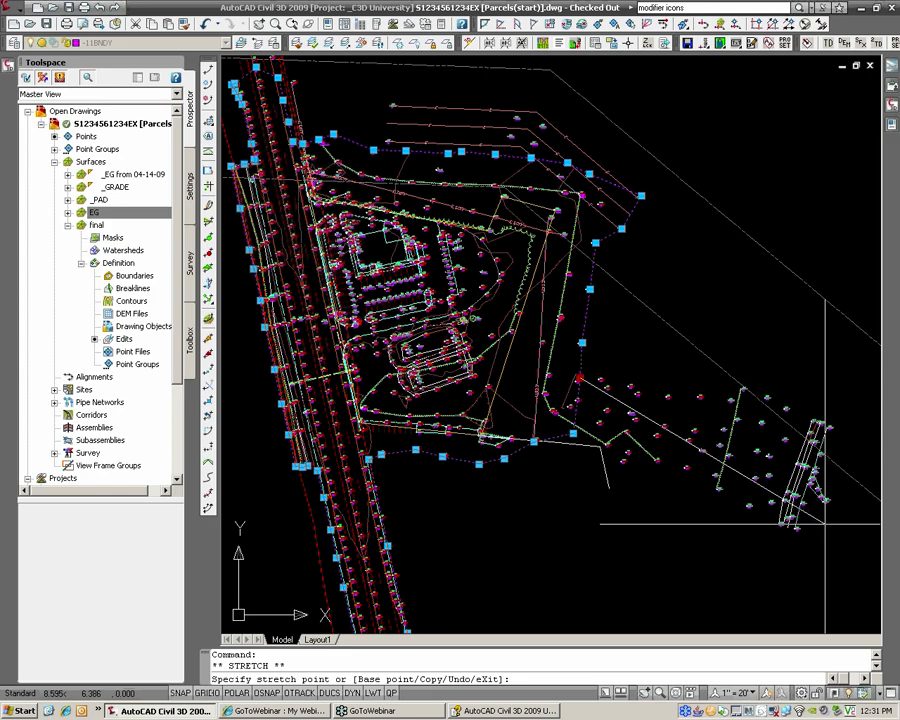
click(596, 364)
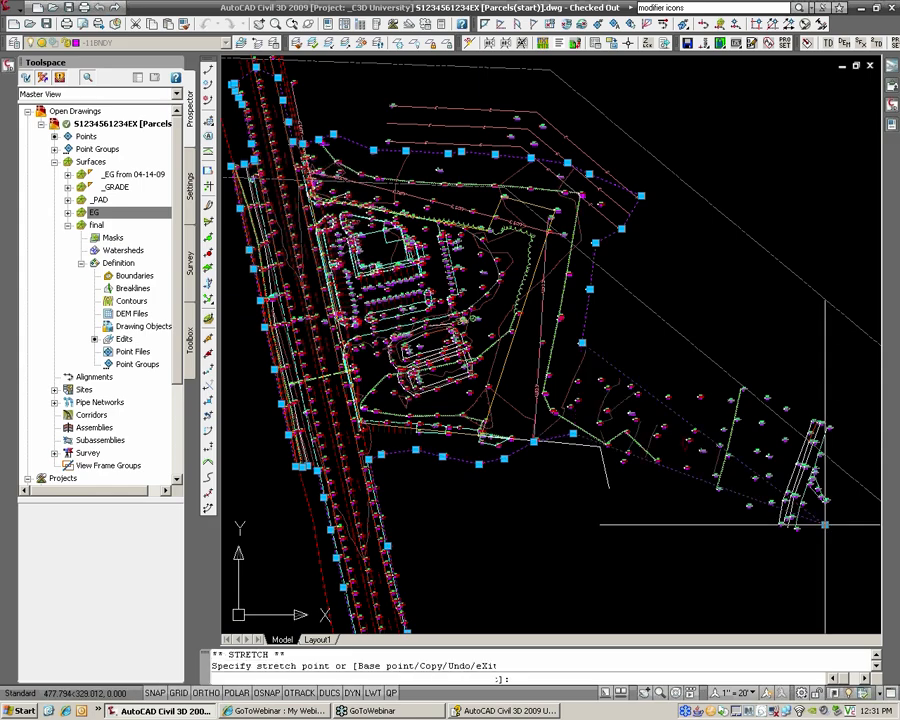
click(581, 343)
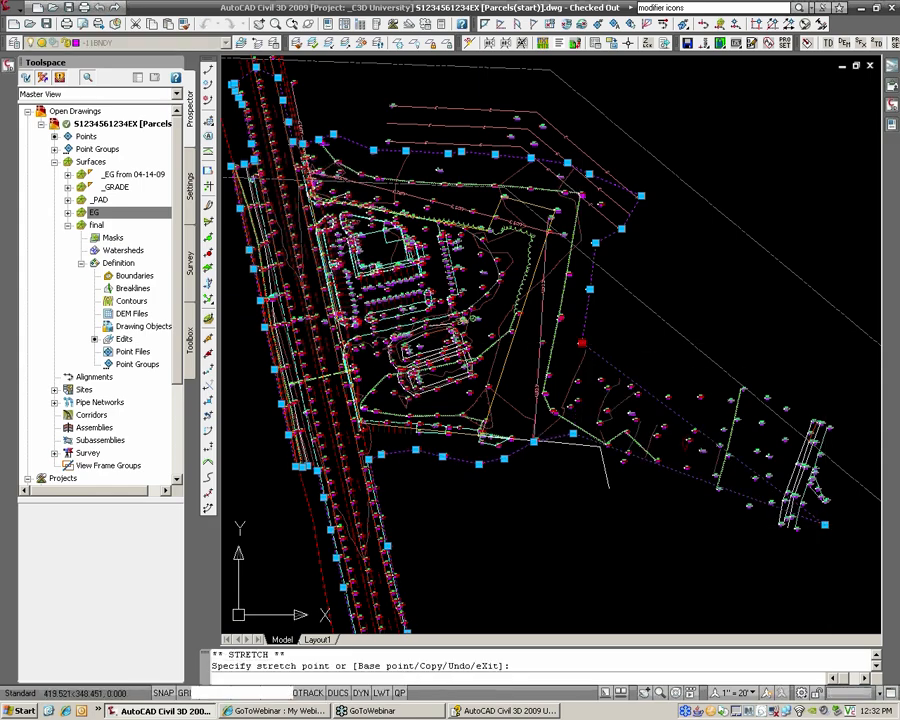
scroll(678, 450, up, 3)
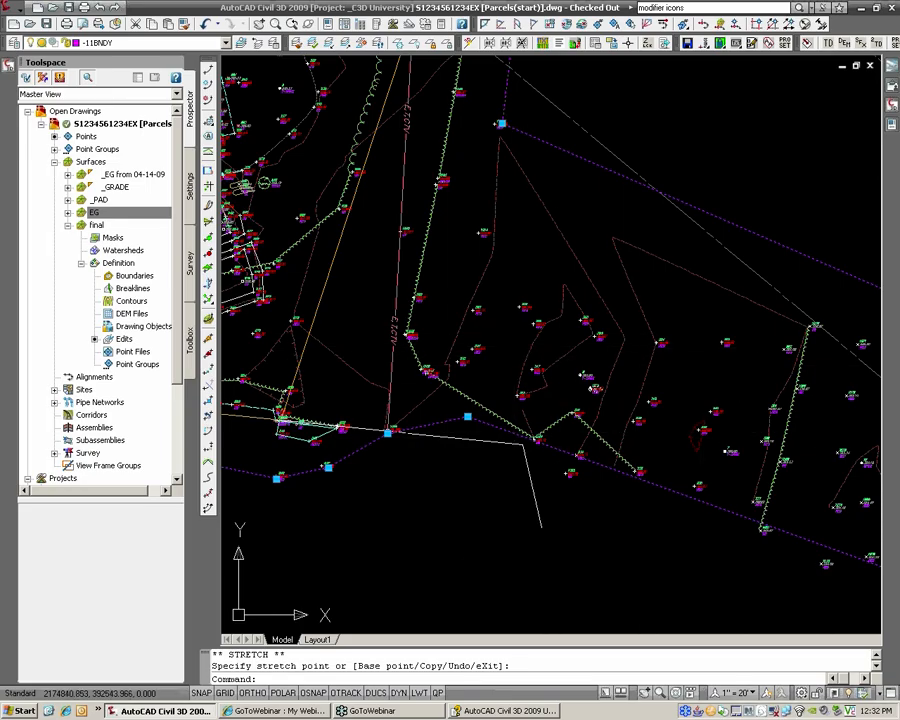
scroll(615, 397, down, 2)
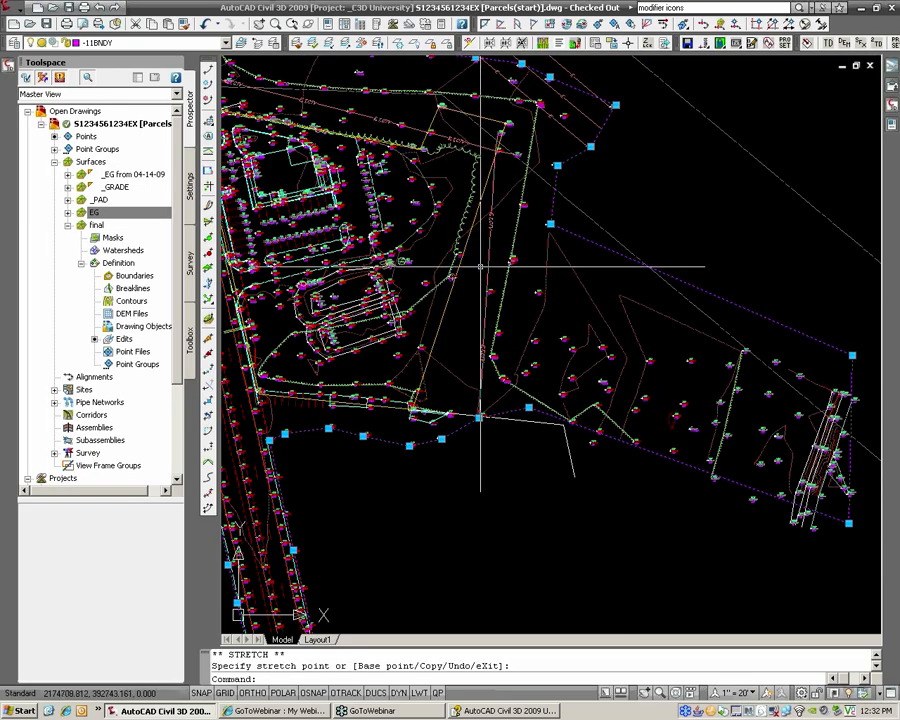
Step: Undo both boundary grip stretches with U
text(u)
key(Return)
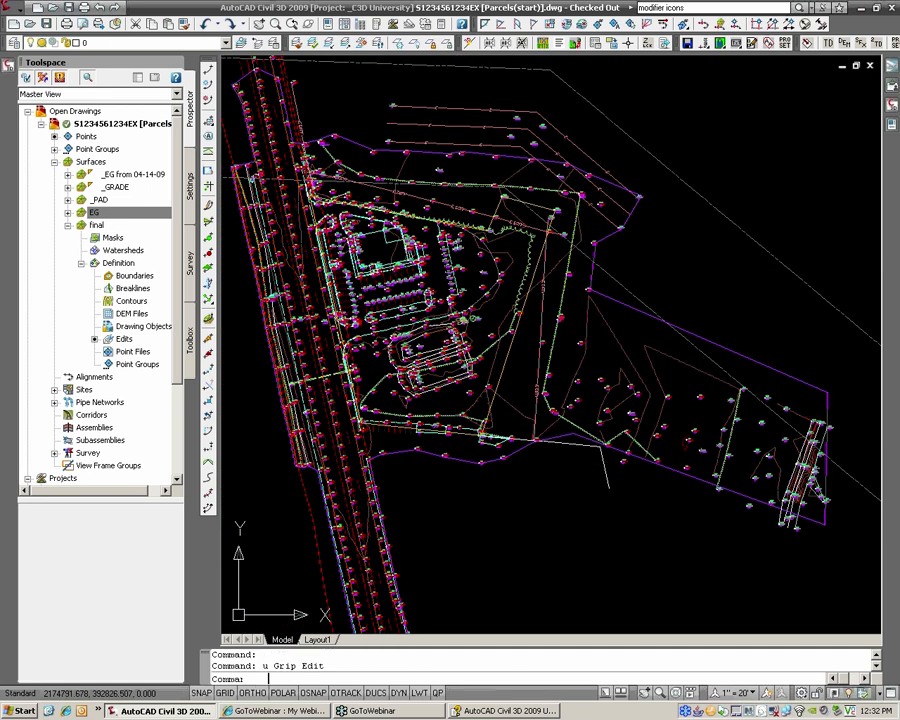
text(u)
key(Return)
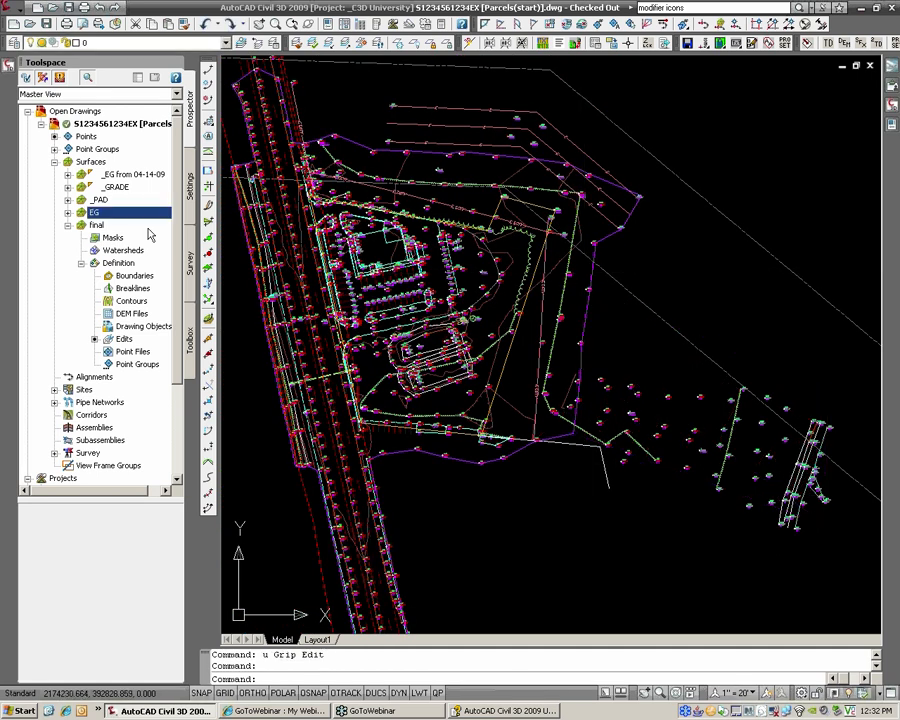
Step: Move EG's Paste of _EG from 04-14-09 below Add boundary and rebuild the surface
right_click(115, 216)
click(125, 219)
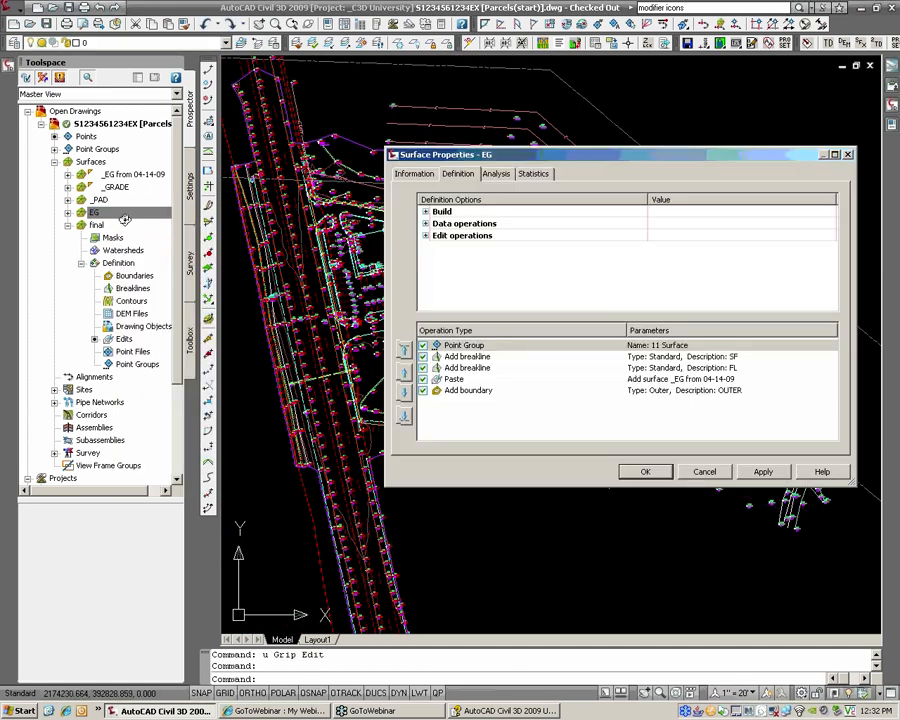
click(471, 392)
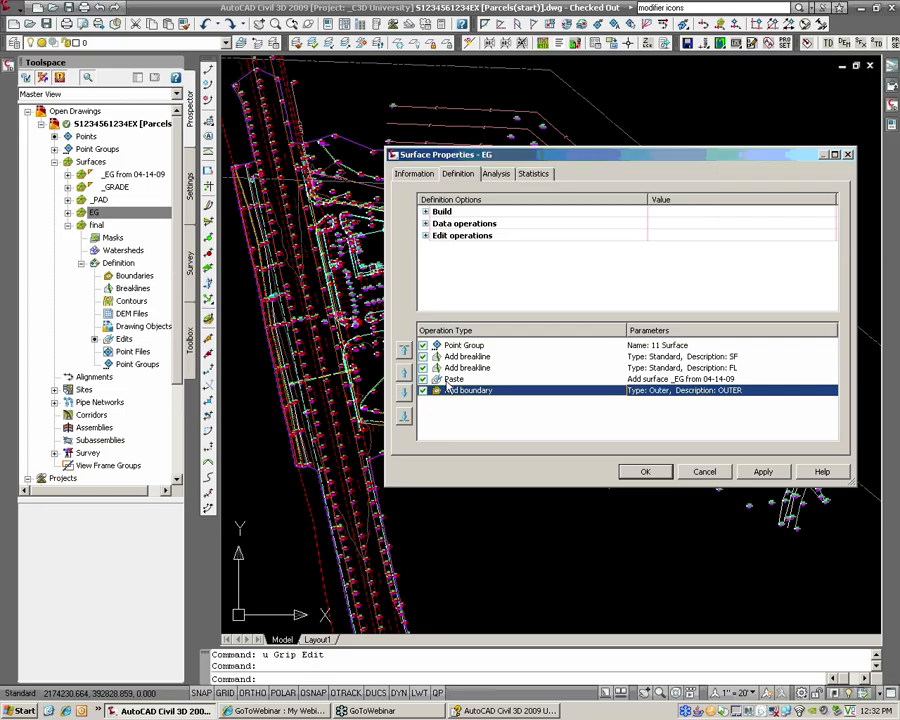
click(449, 379)
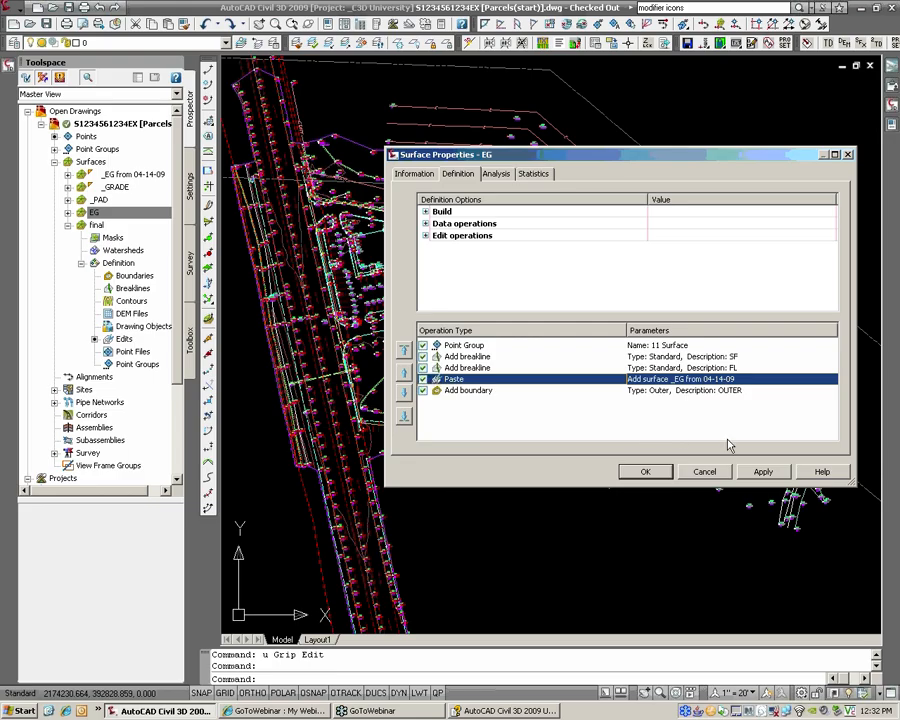
click(405, 394)
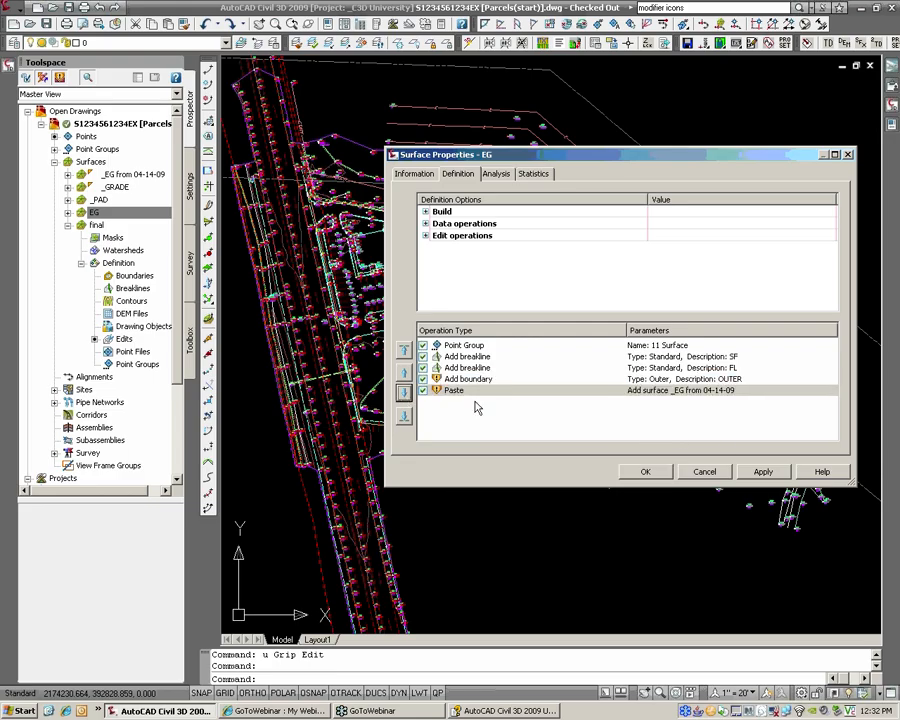
click(645, 471)
click(398, 354)
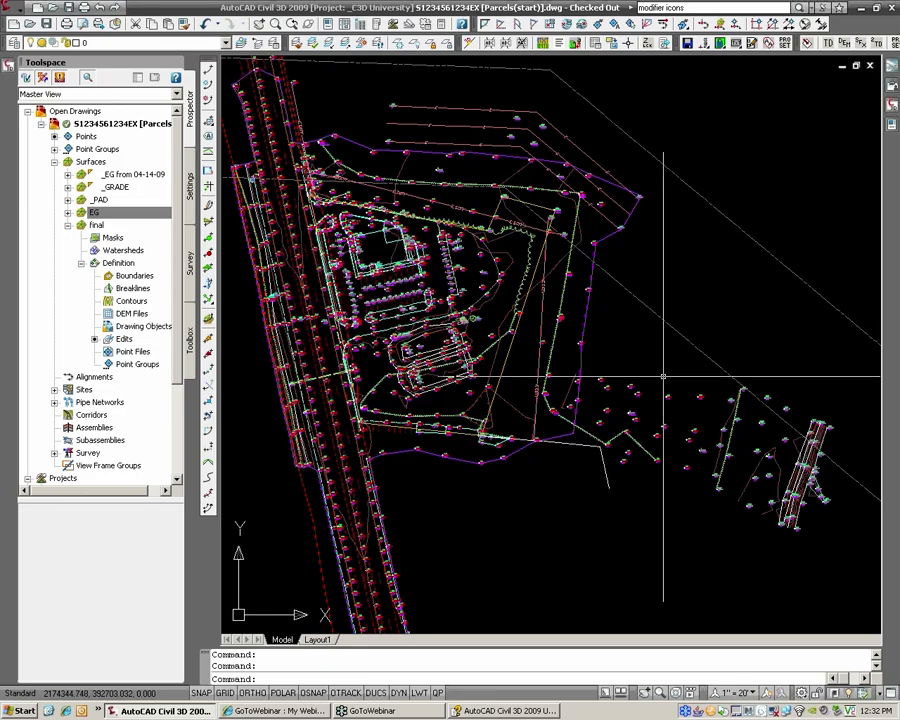
middle_drag(663, 375, 560, 380)
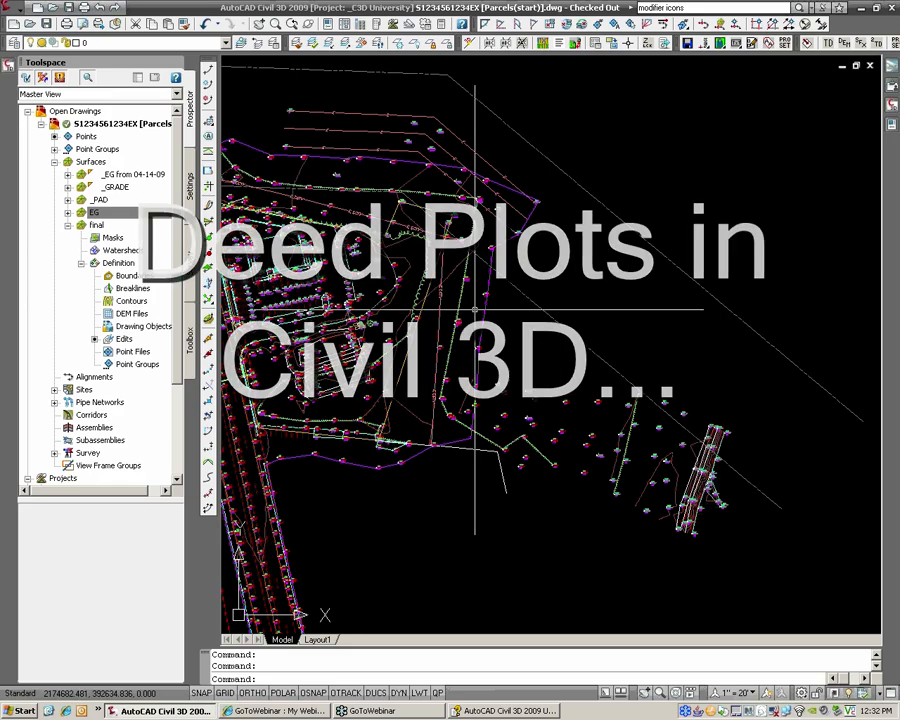
middle_drag(474, 307, 484, 312)
scroll(510, 306, down, 5)
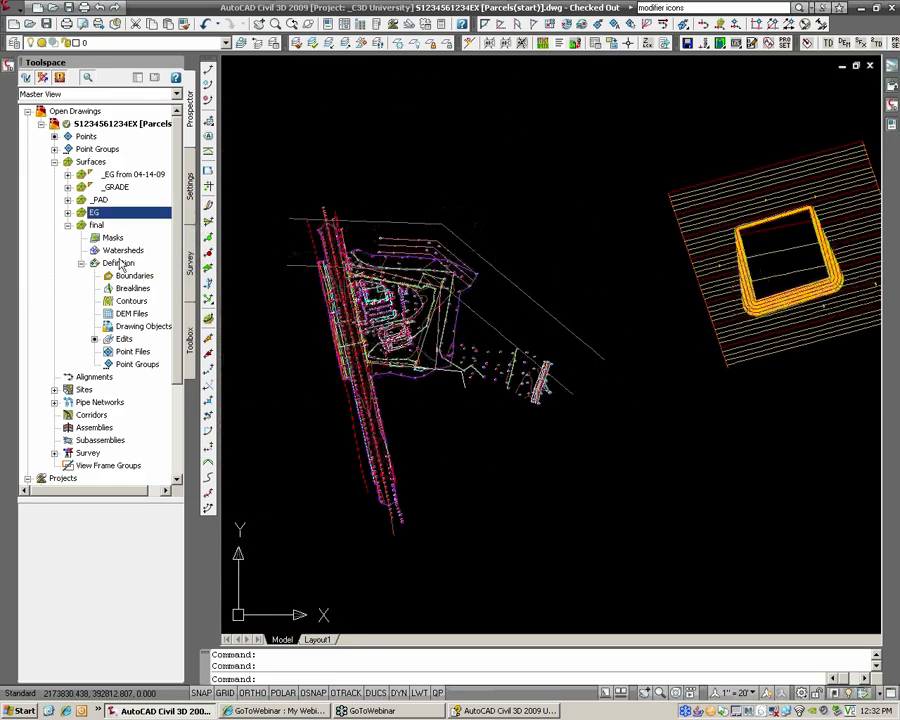
click(68, 226)
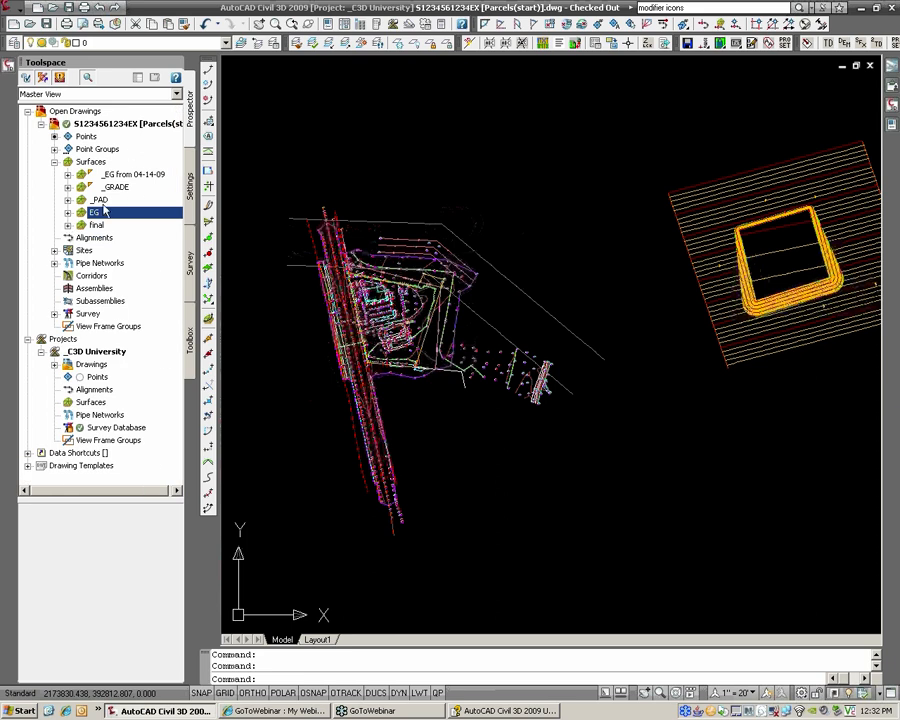
click(54, 364)
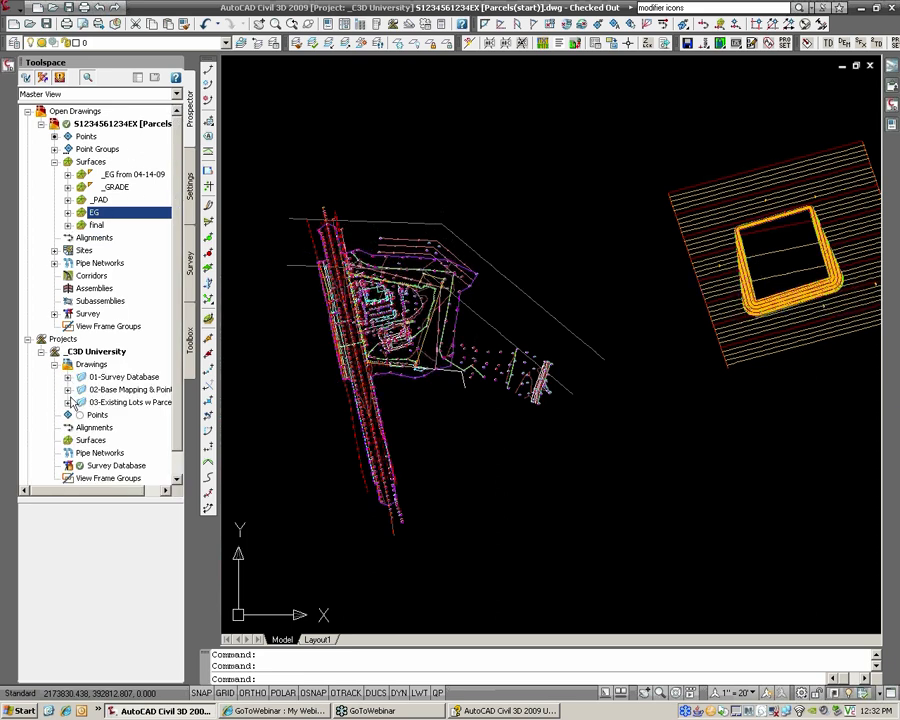
click(67, 402)
click(121, 415)
right_click(121, 421)
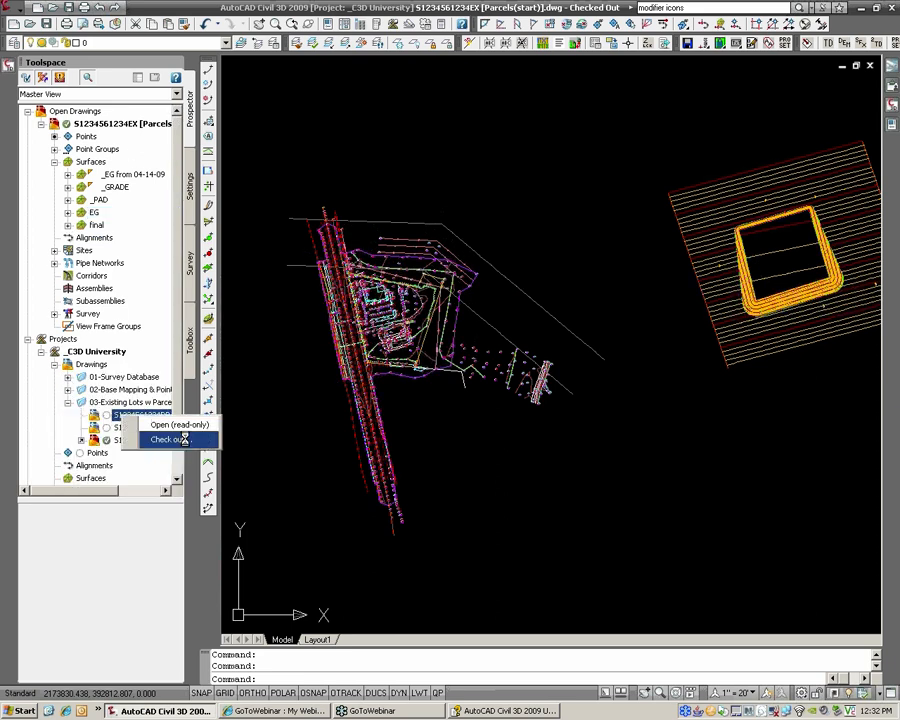
click(168, 438)
click(258, 329)
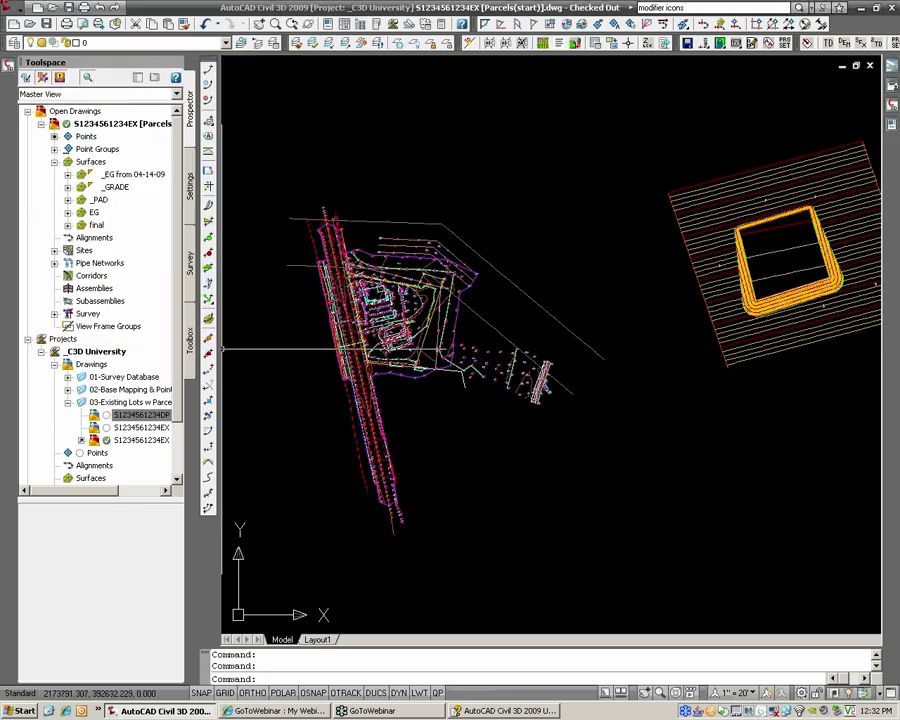
drag(199, 351, 273, 352)
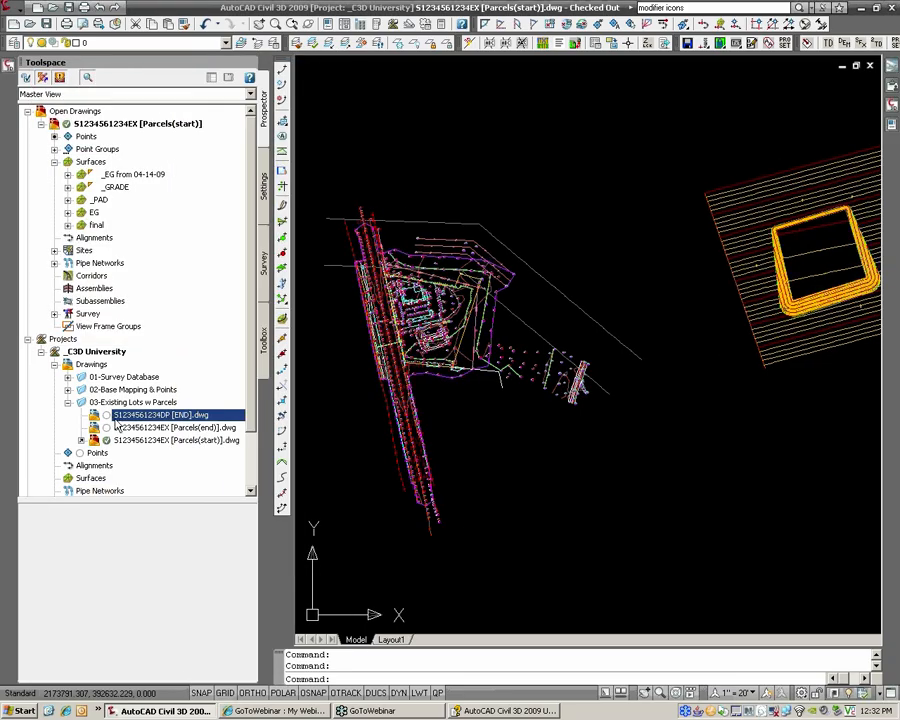
right_click(172, 424)
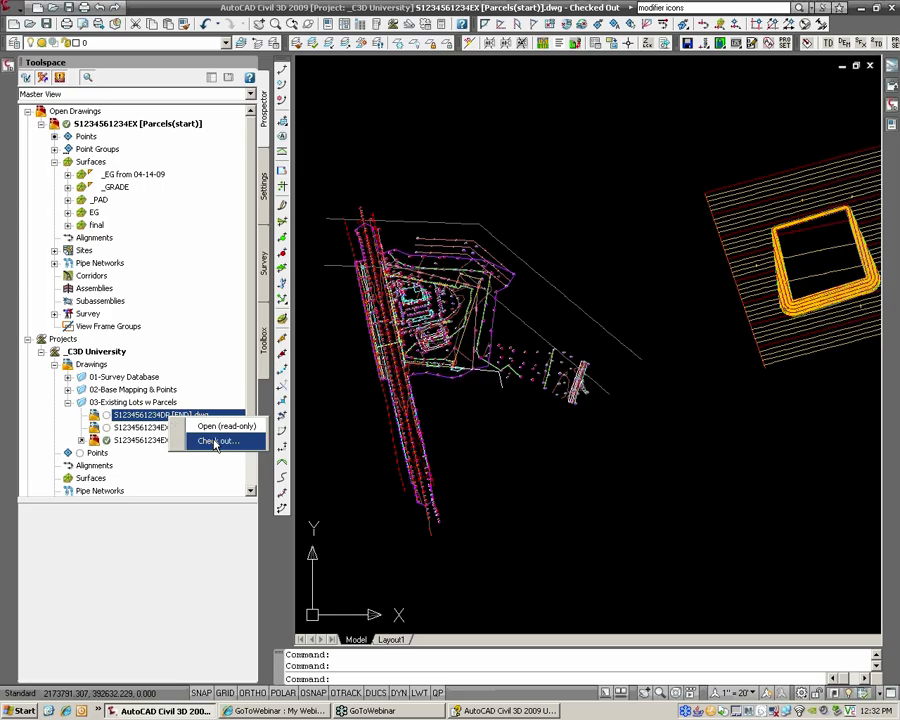
click(215, 439)
click(209, 329)
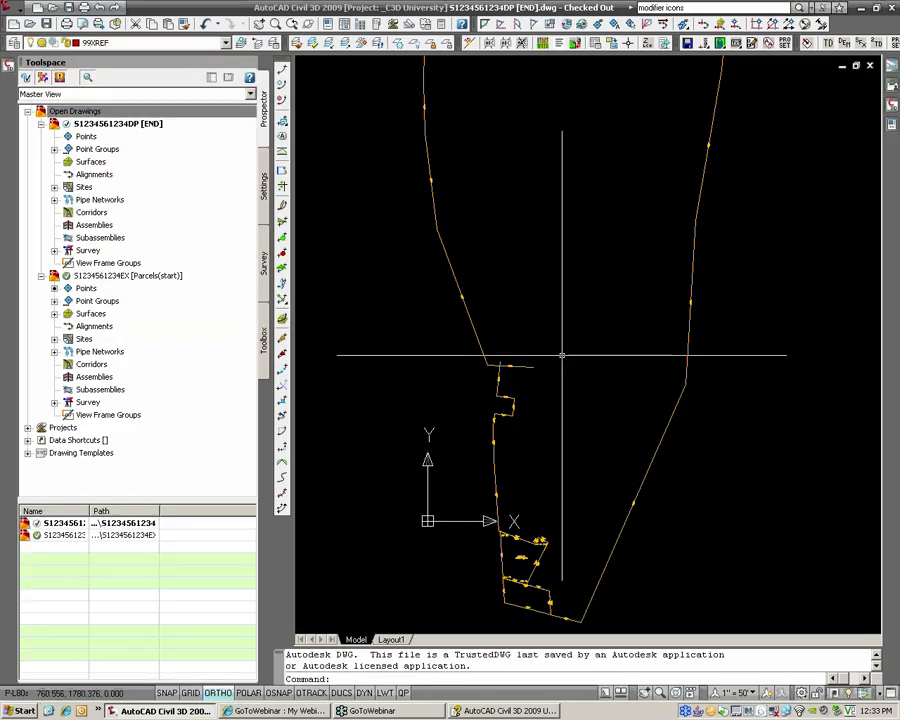
Step: Start Line by Bearing from Lines/Curves > Create Lines in the menu browser
middle_drag(583, 452, 488, 368)
scroll(492, 426, up, 3)
middle_drag(414, 402, 470, 358)
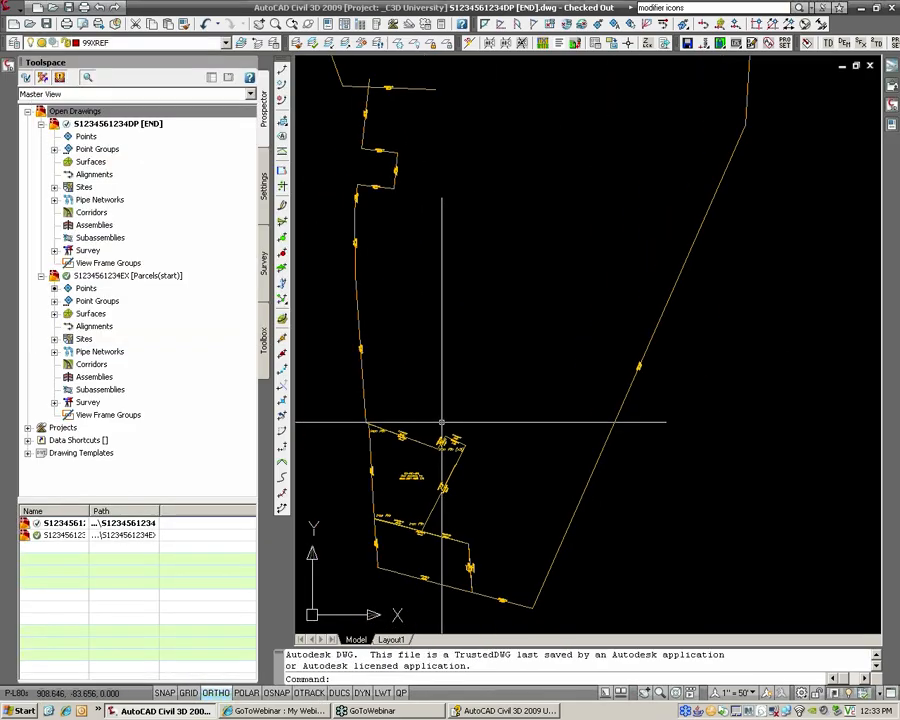
click(14, 9)
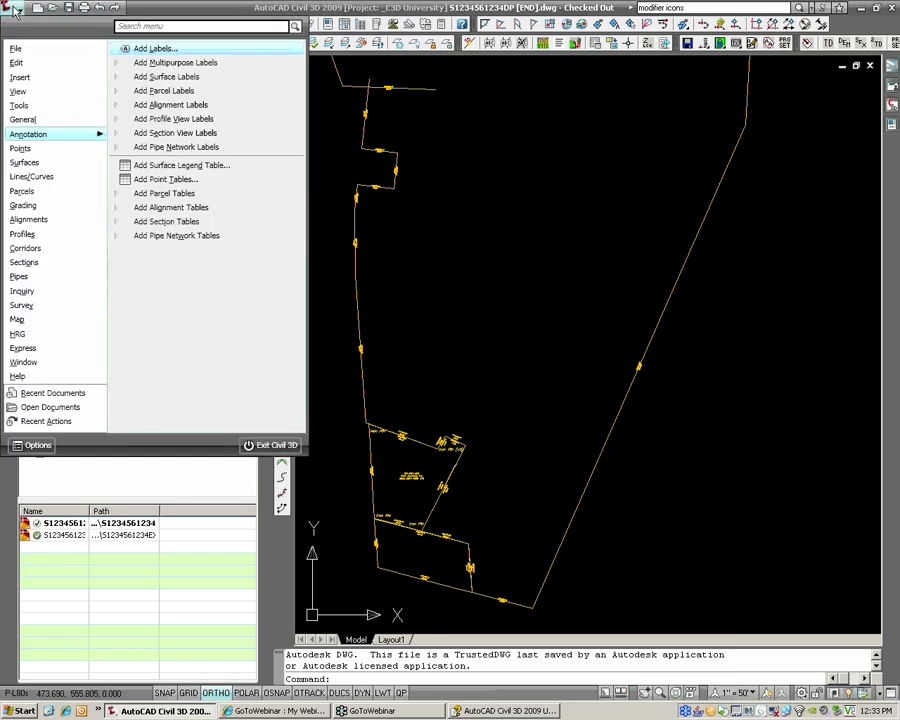
mouse_move(50, 177)
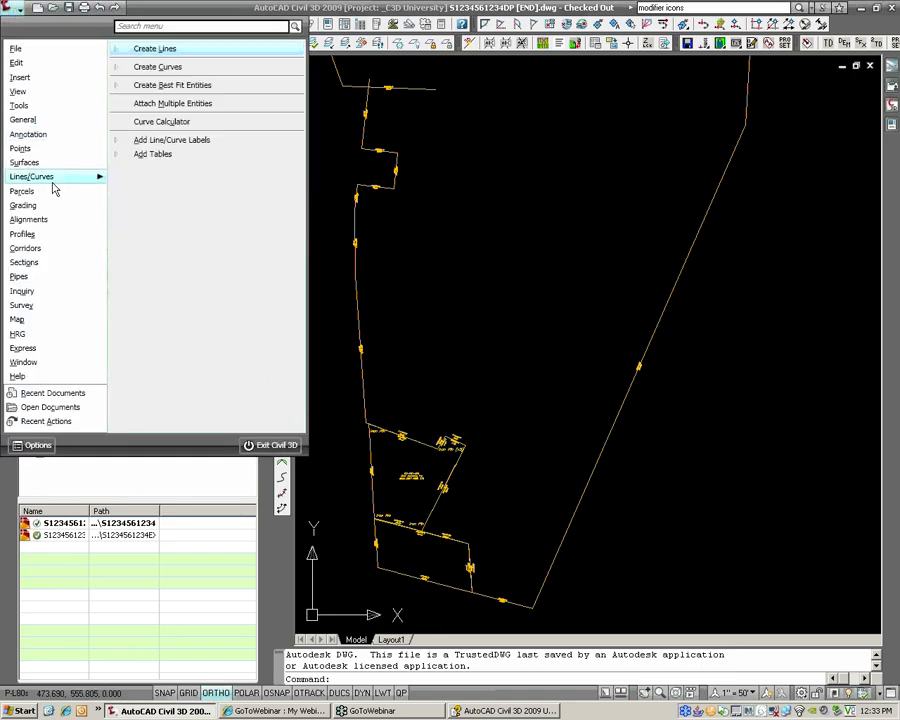
mouse_move(150, 48)
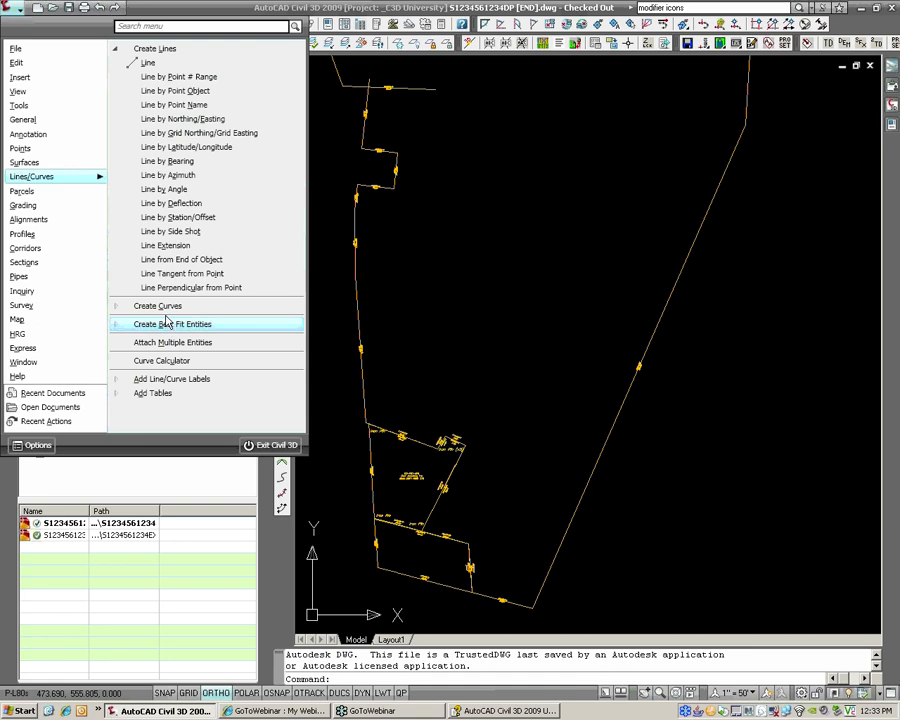
click(176, 162)
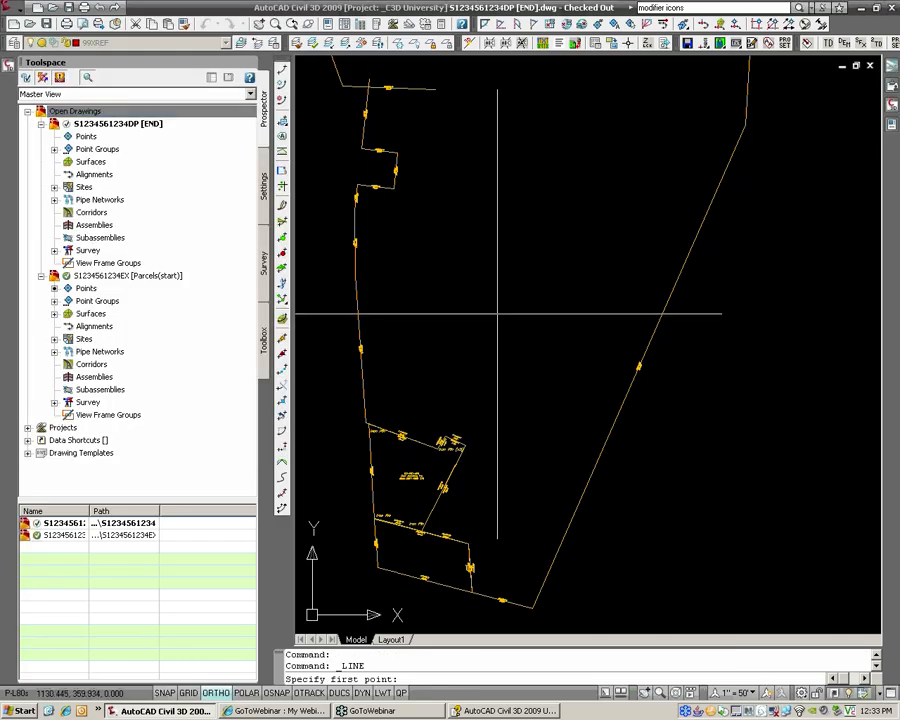
Step: Place the line's start point and enter a south-east bearing of 69.3500
middle_drag(661, 354, 474, 337)
click(529, 421)
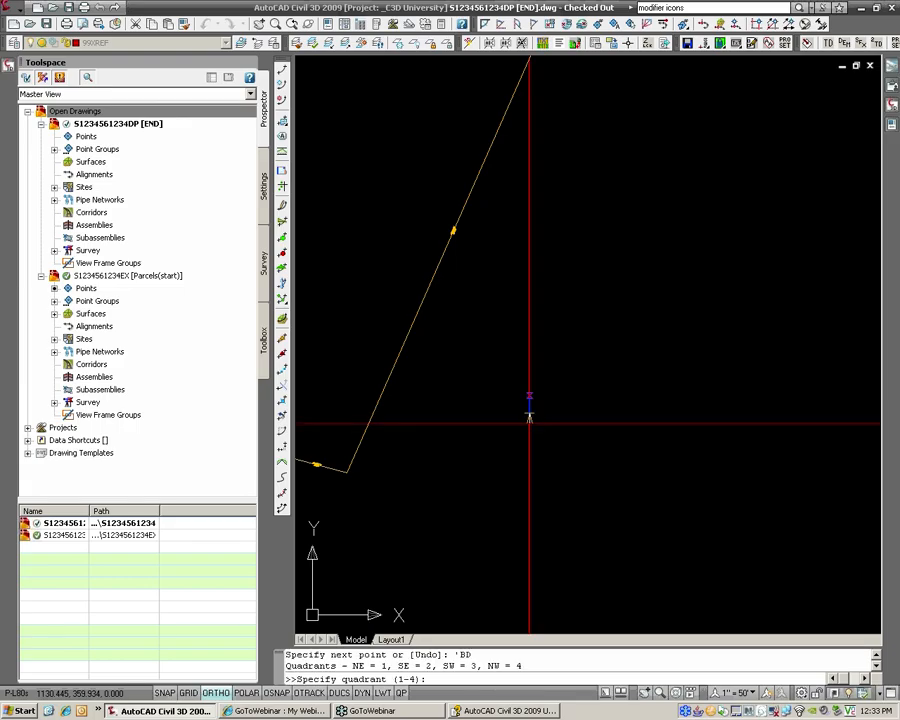
scroll(591, 408, up, 3)
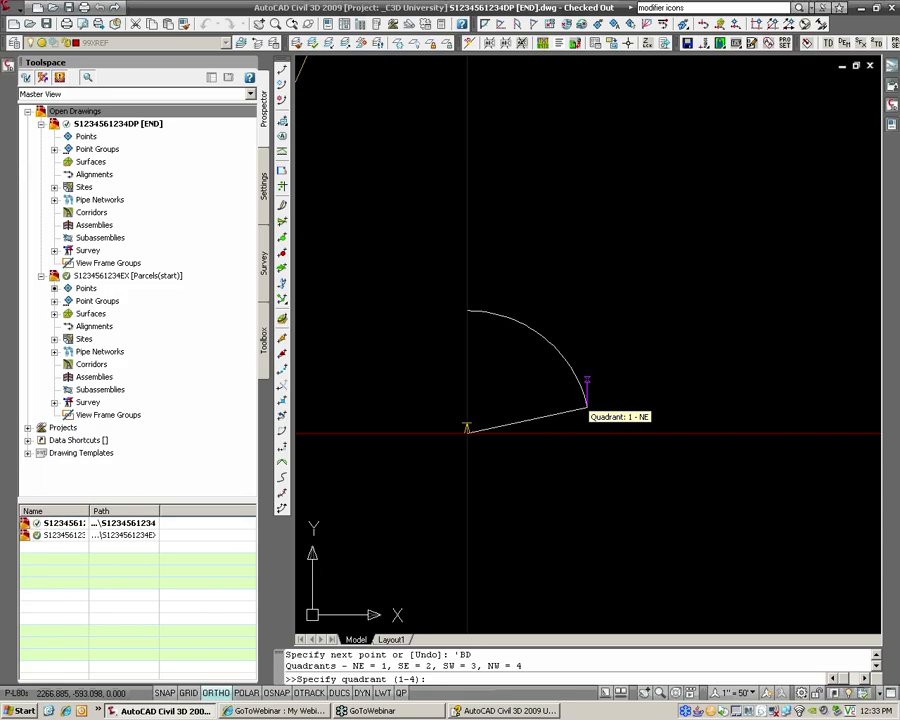
scroll(587, 407, up, 1)
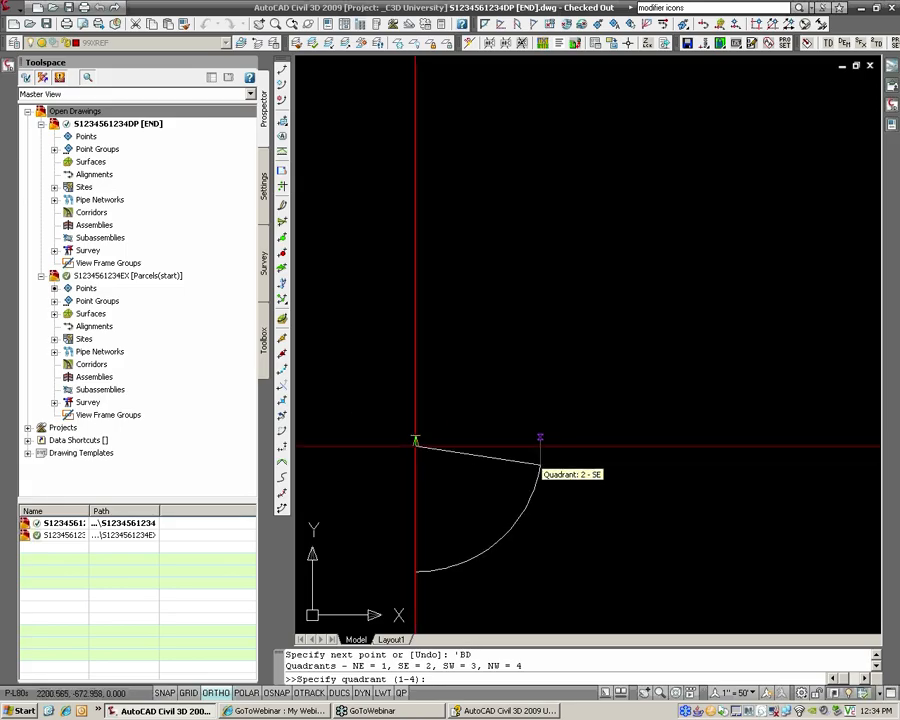
click(540, 466)
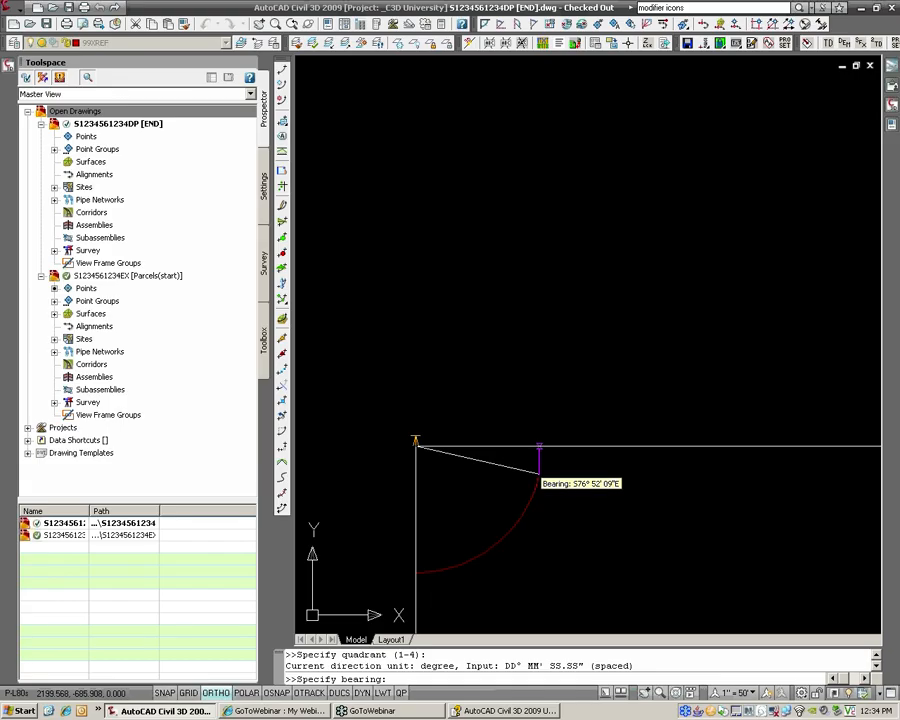
text(69.35)
text(00)
key(Return)
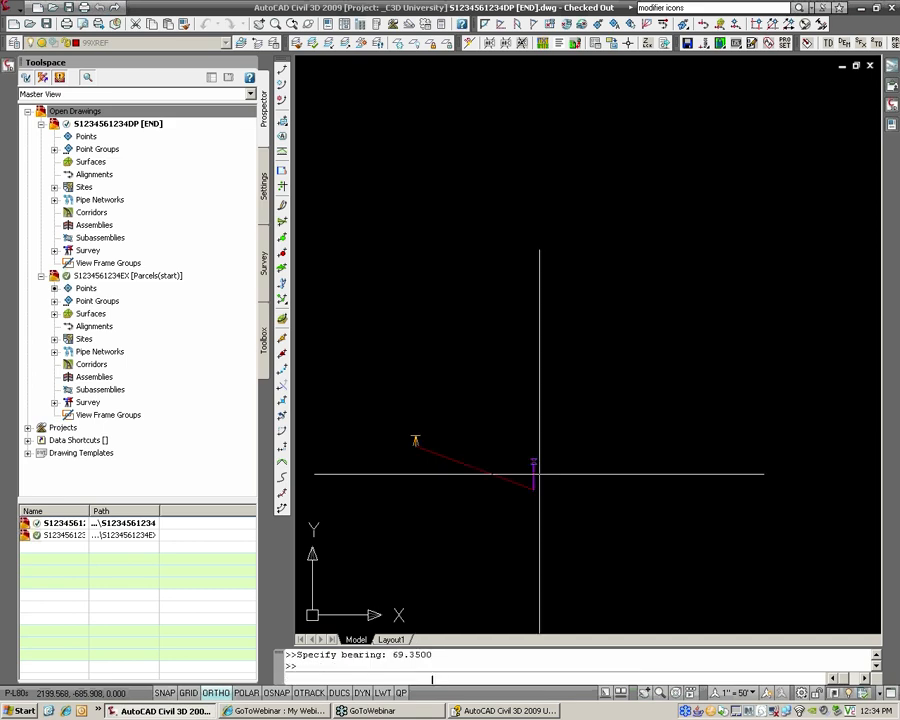
Step: Complete the 300-foot first course, then draw a north-east course at bearing 3 for 62 feet
text(300)
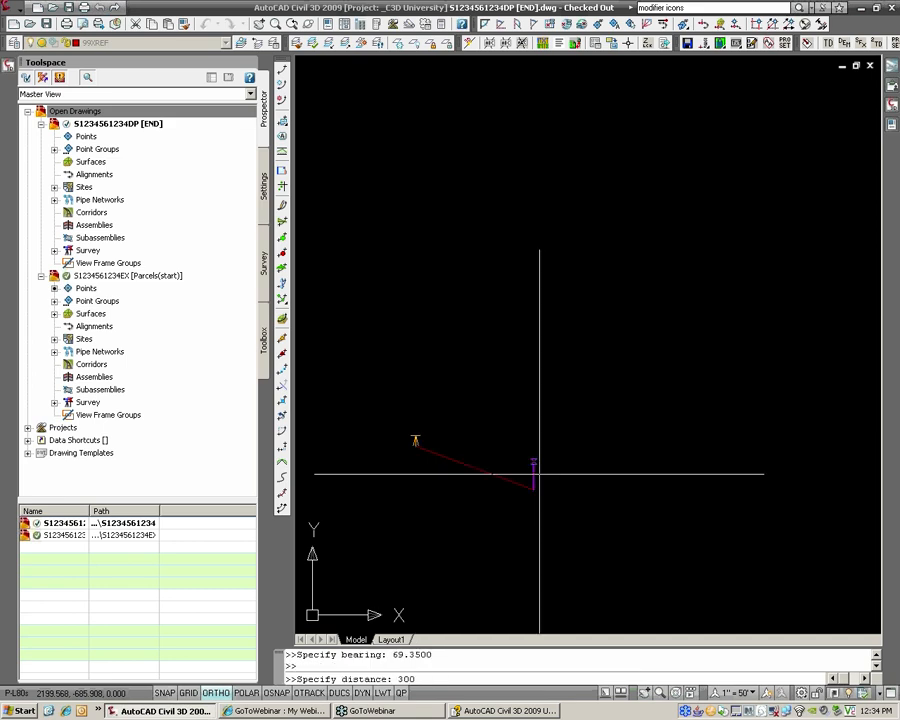
key(Return)
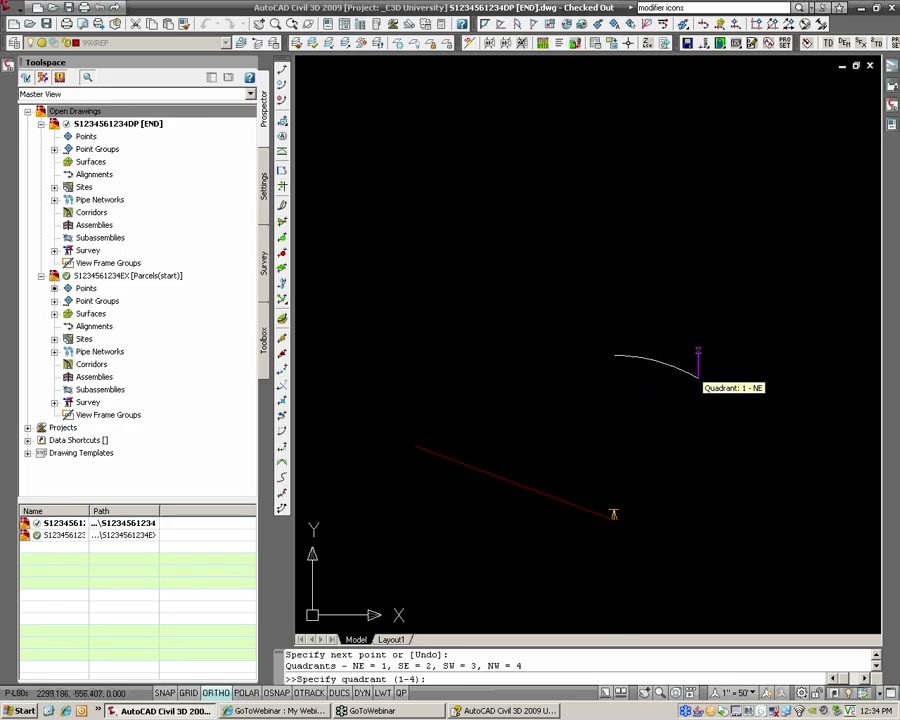
click(712, 354)
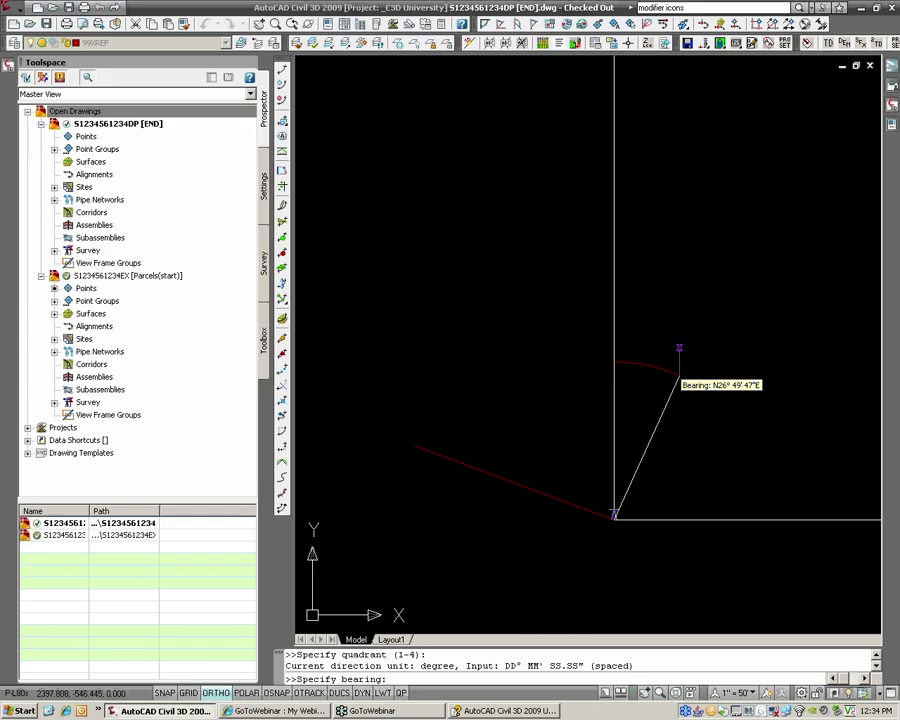
text(32.55)
key(Return)
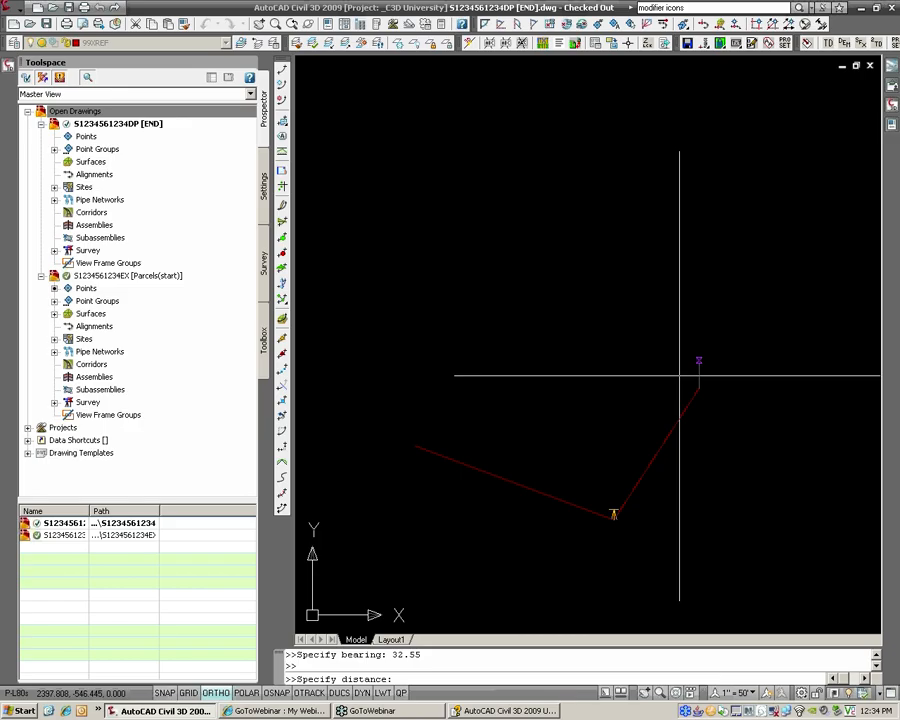
text(62)
key(Return)
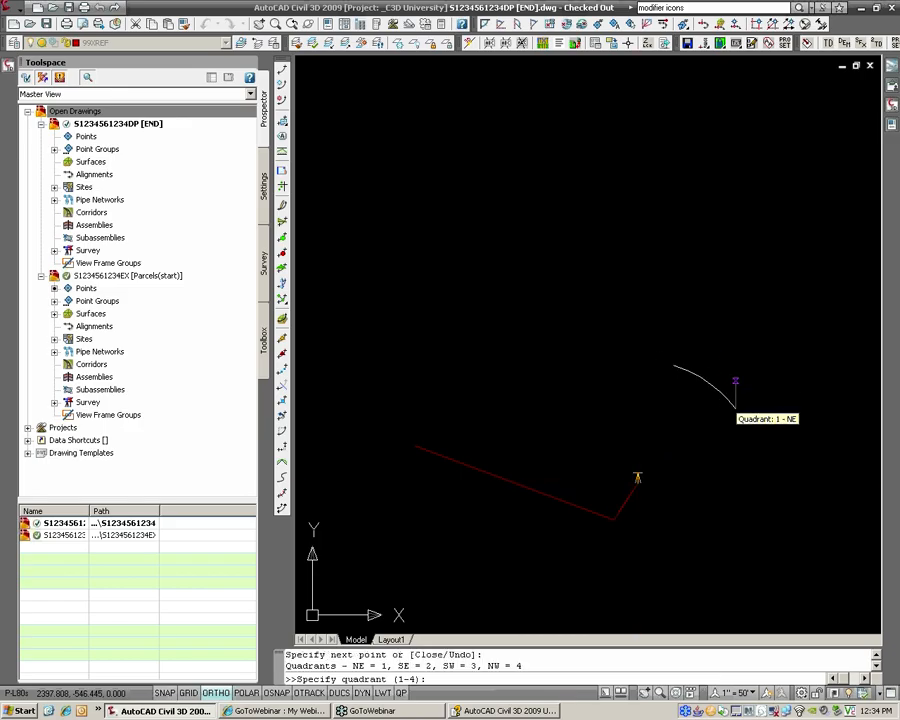
Step: Draw the south-east course at bearing 66.1500 for 91 feet
middle_drag(735, 382, 563, 318)
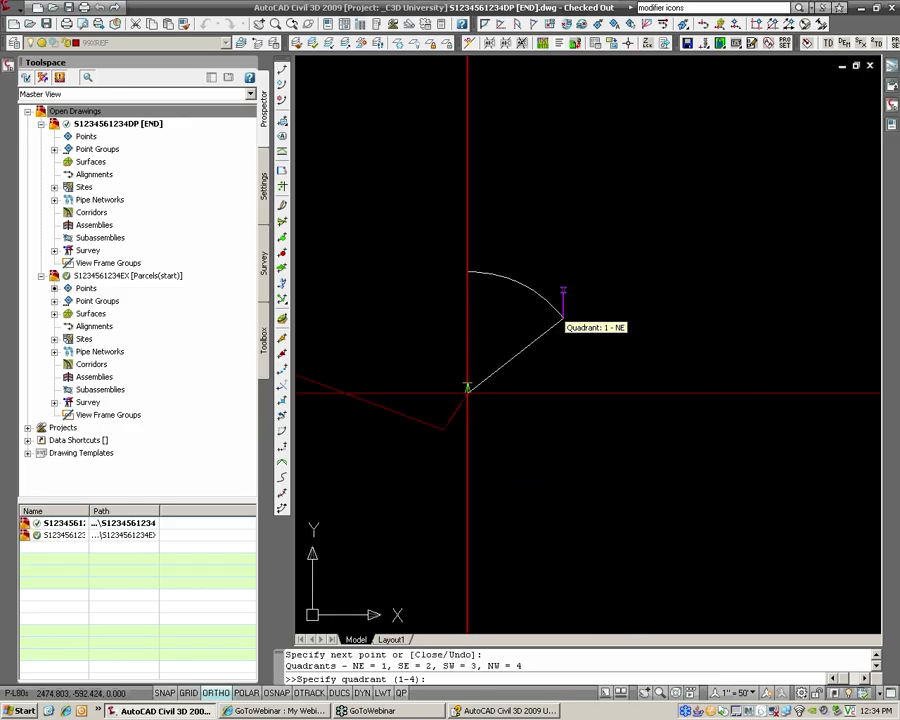
text(2)
key(Return)
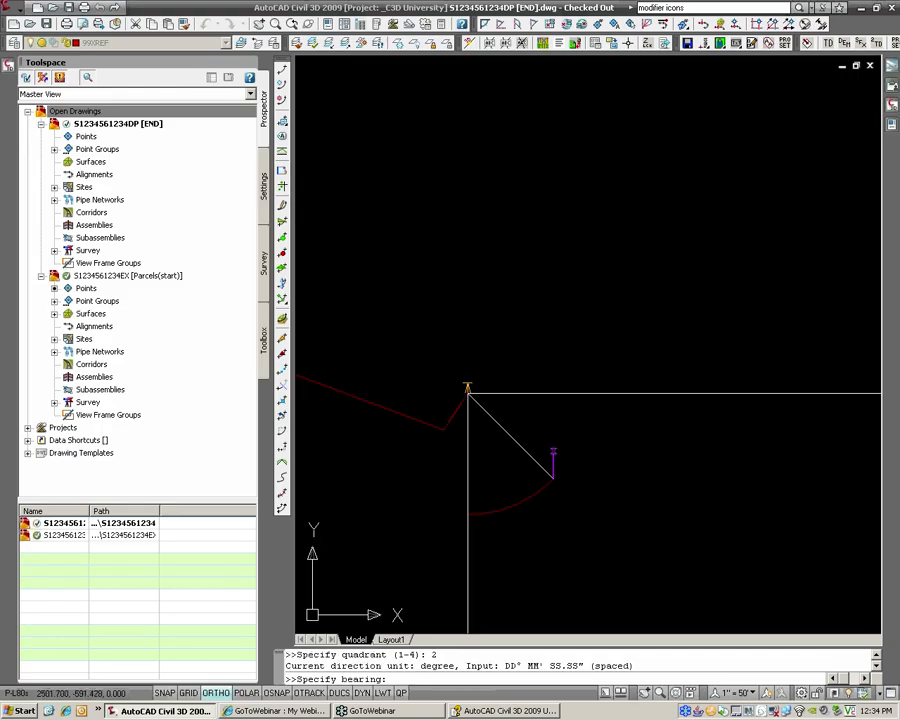
text(66.1500)
key(Return)
text(91)
key(Return)
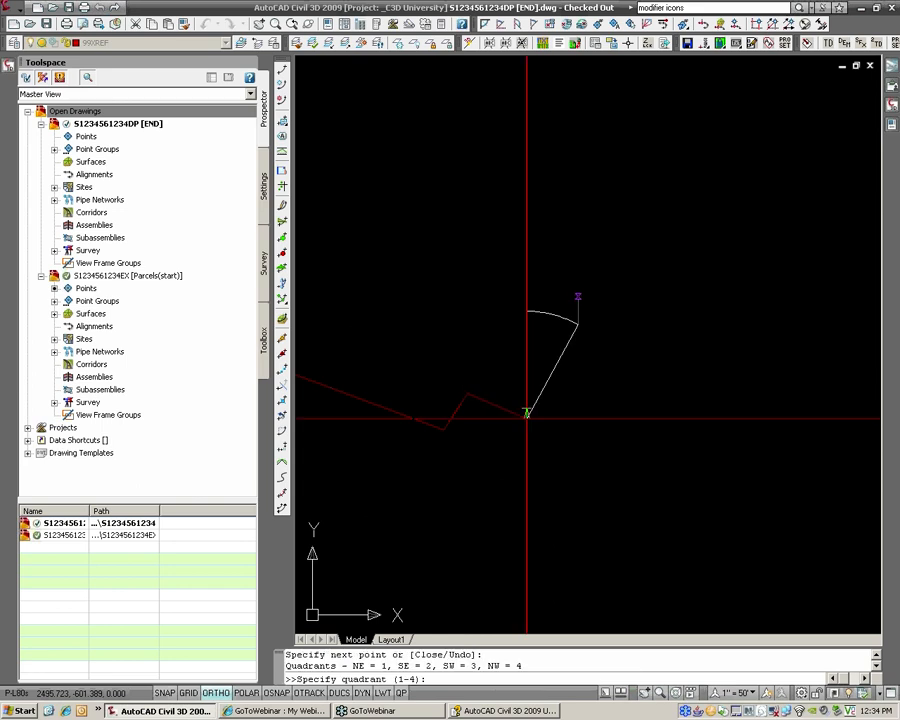
Step: Draw the south-west course at bearing 27.2315 for 396.25 feet
middle_drag(508, 486, 614, 375)
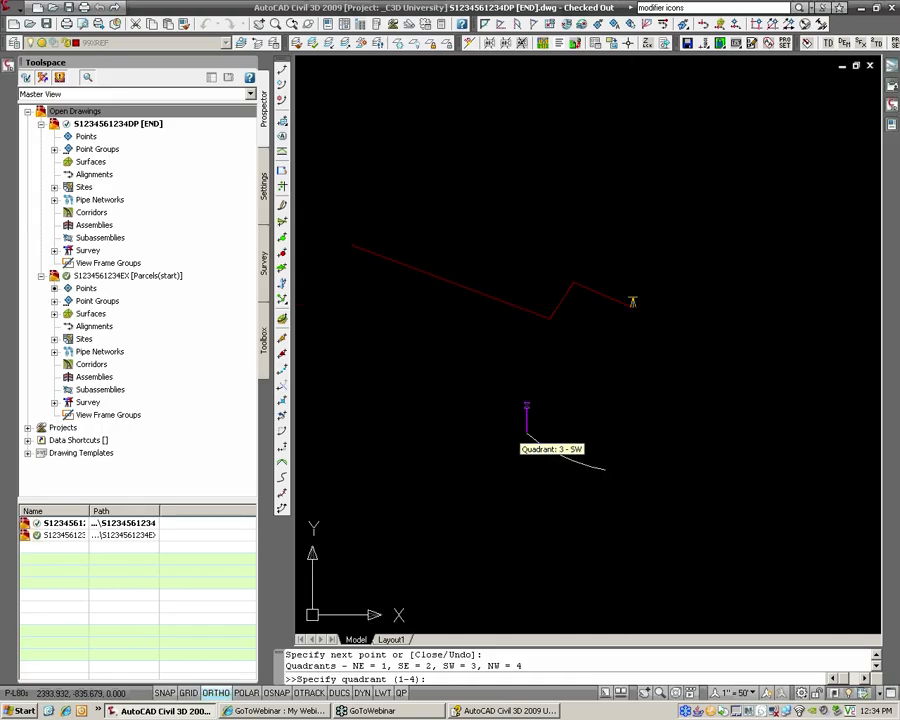
click(499, 476)
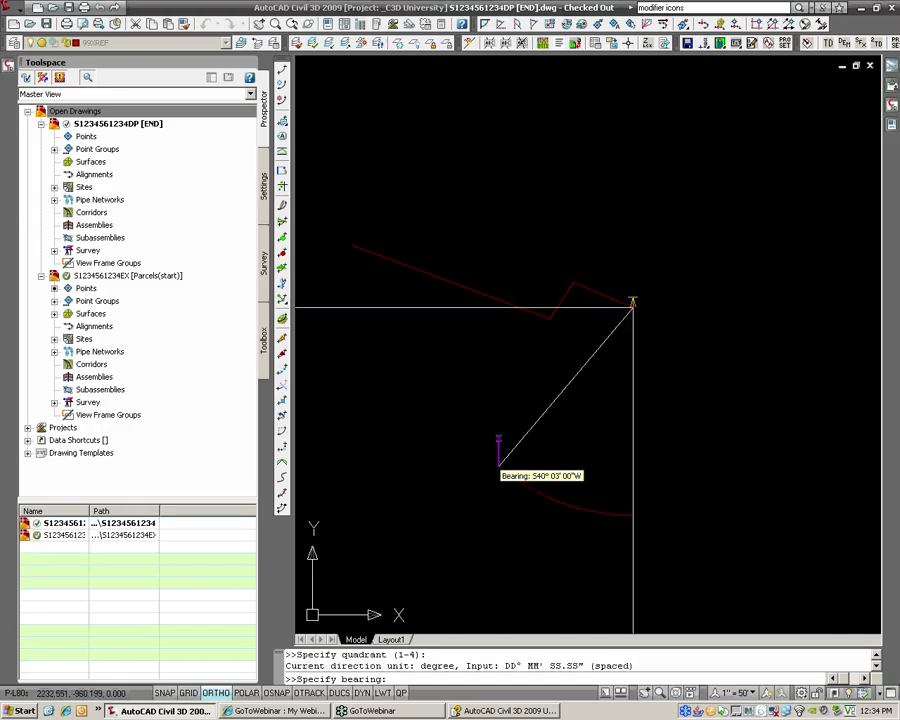
text(27.2315)
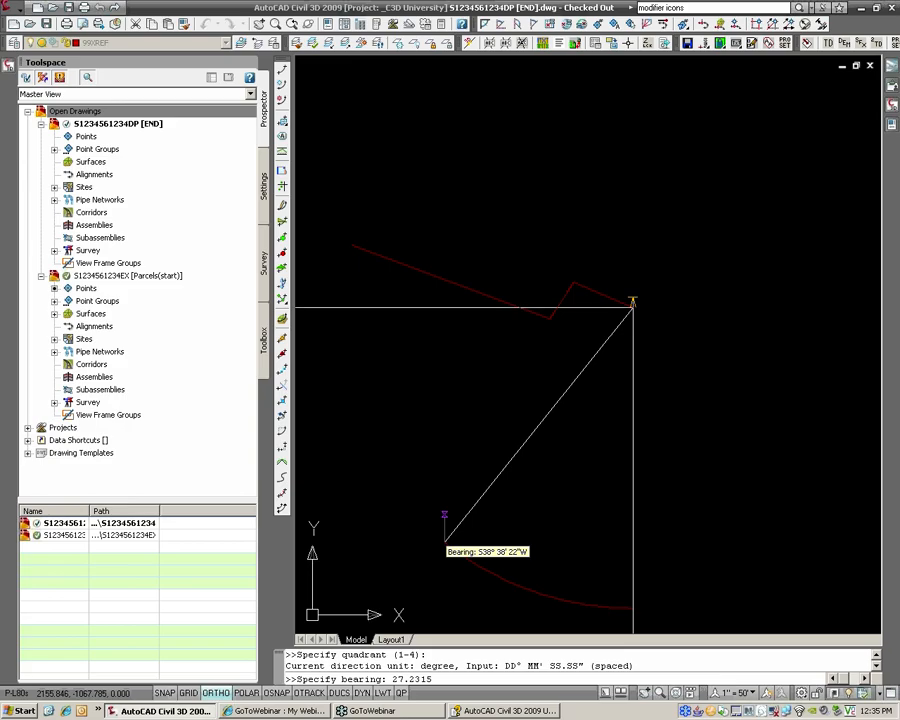
key(Return)
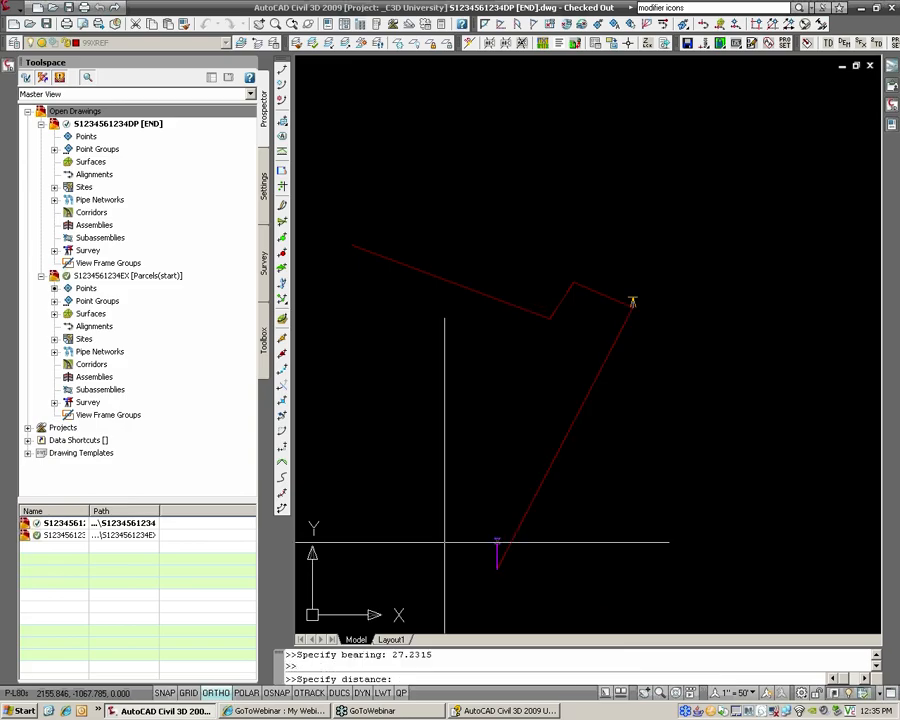
text(396.25)
key(Return)
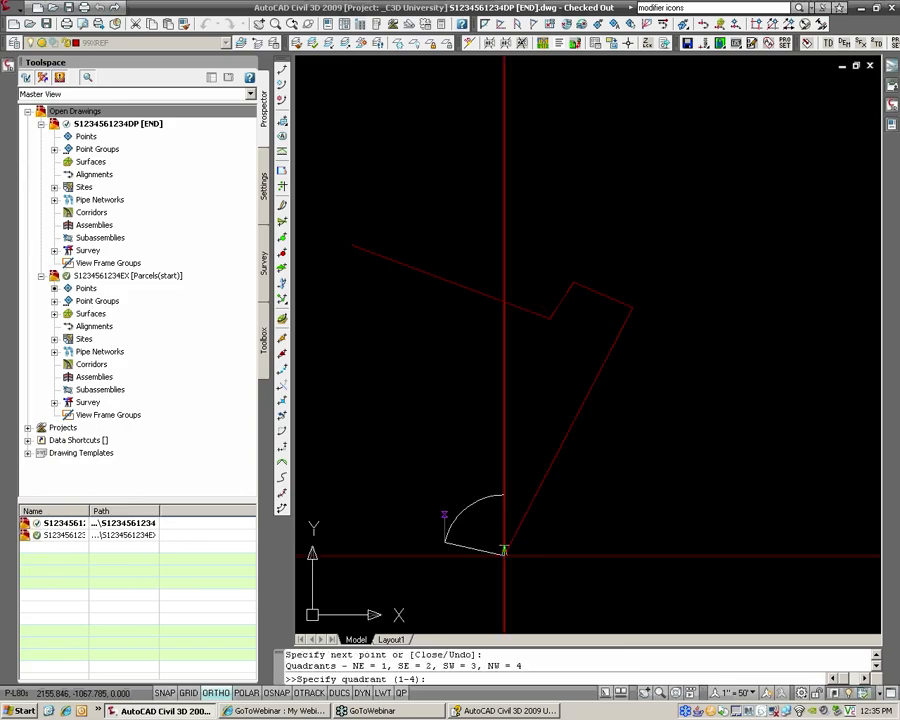
Step: Draw the north-west course at bearing 75 for 200 feet
scroll(456, 497, down, 2)
middle_drag(456, 497, 541, 468)
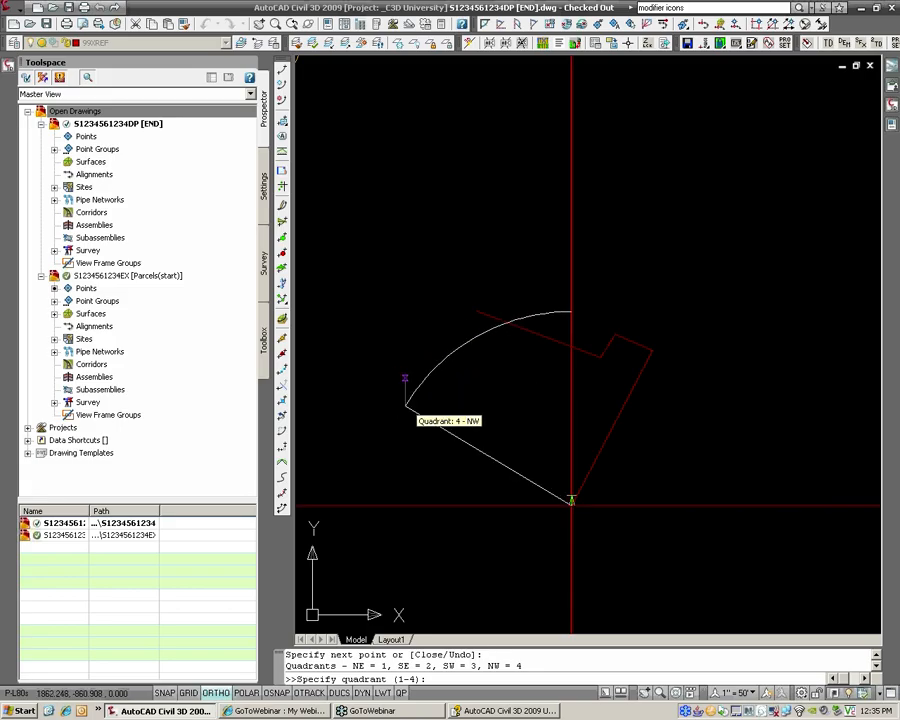
text(4)
key(Return)
text(75)
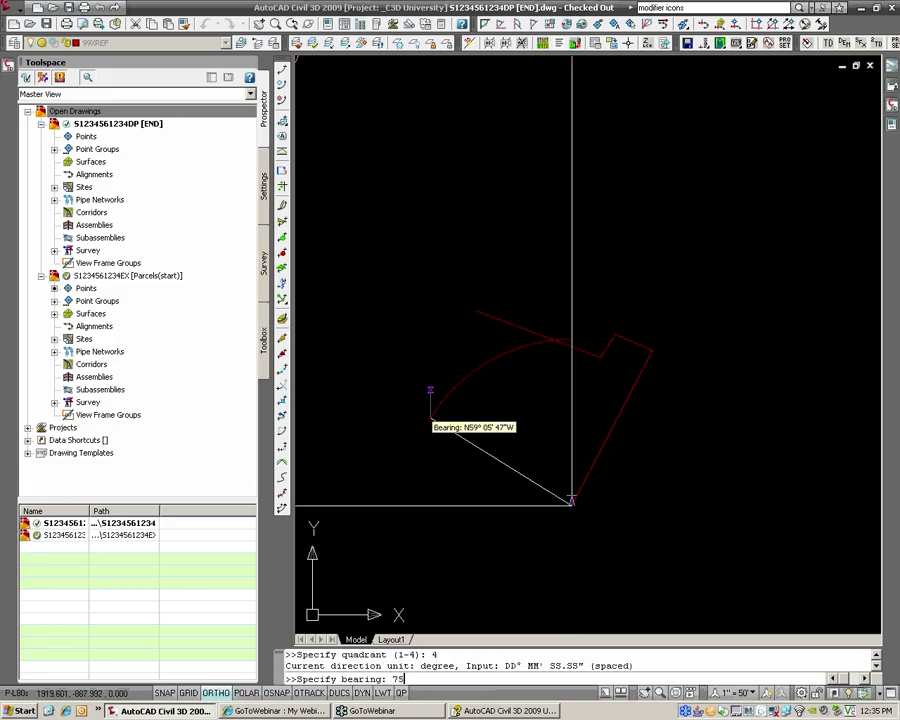
key(Return)
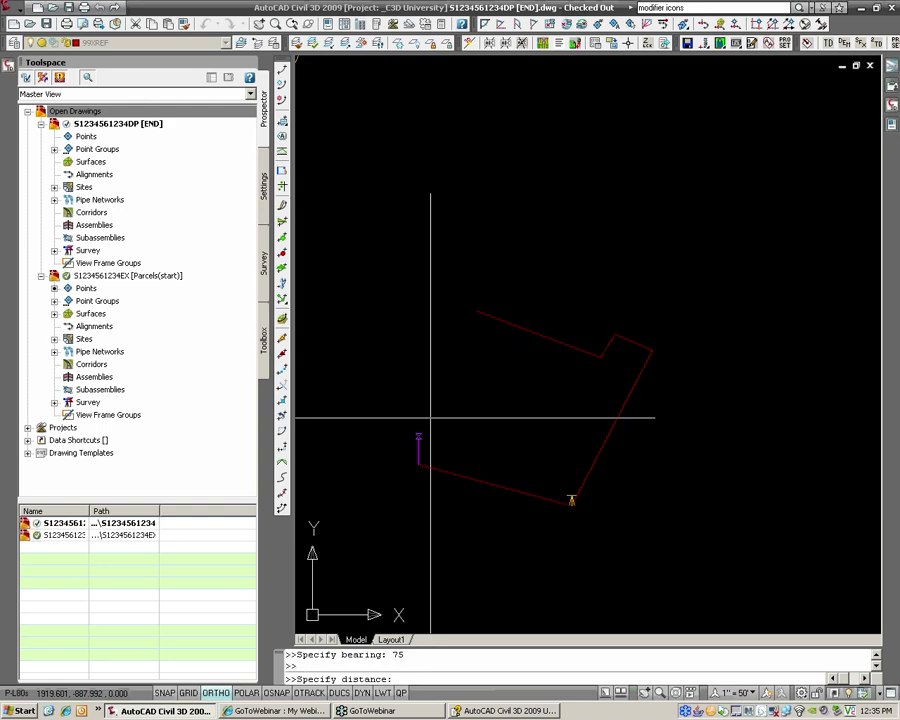
text(200)
key(Return)
Step: End the line command and inspect the last-drawn south segment
key(Escape)
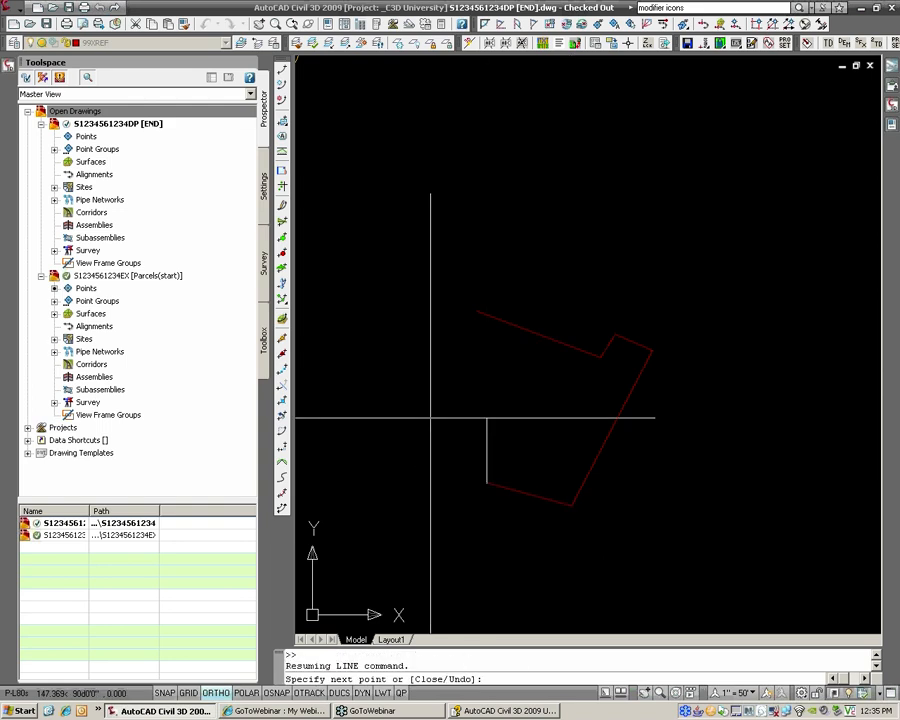
key(Return)
scroll(551, 503, up, 1)
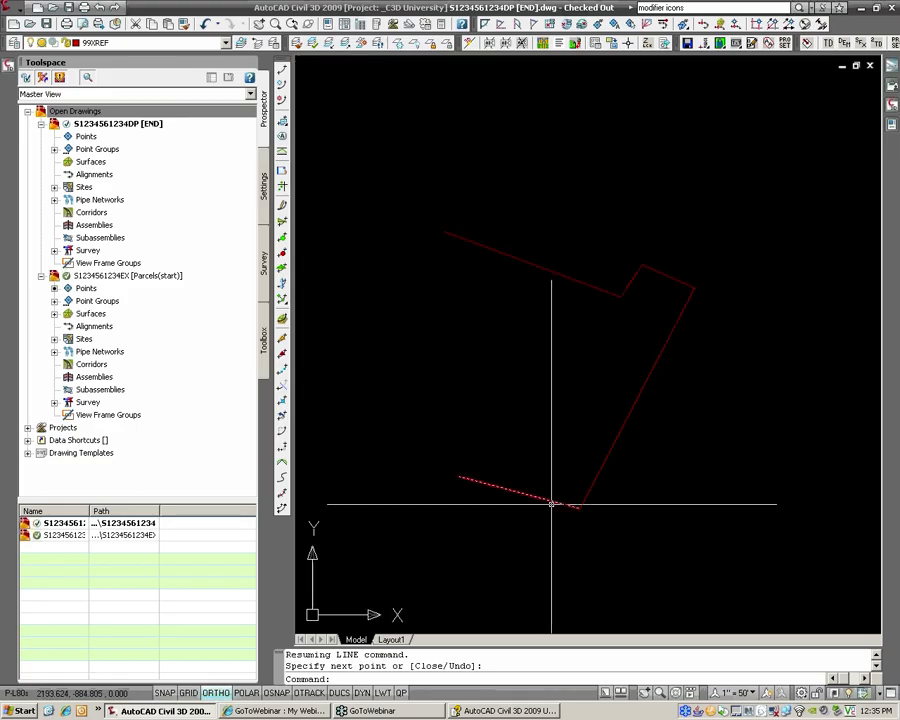
click(551, 503)
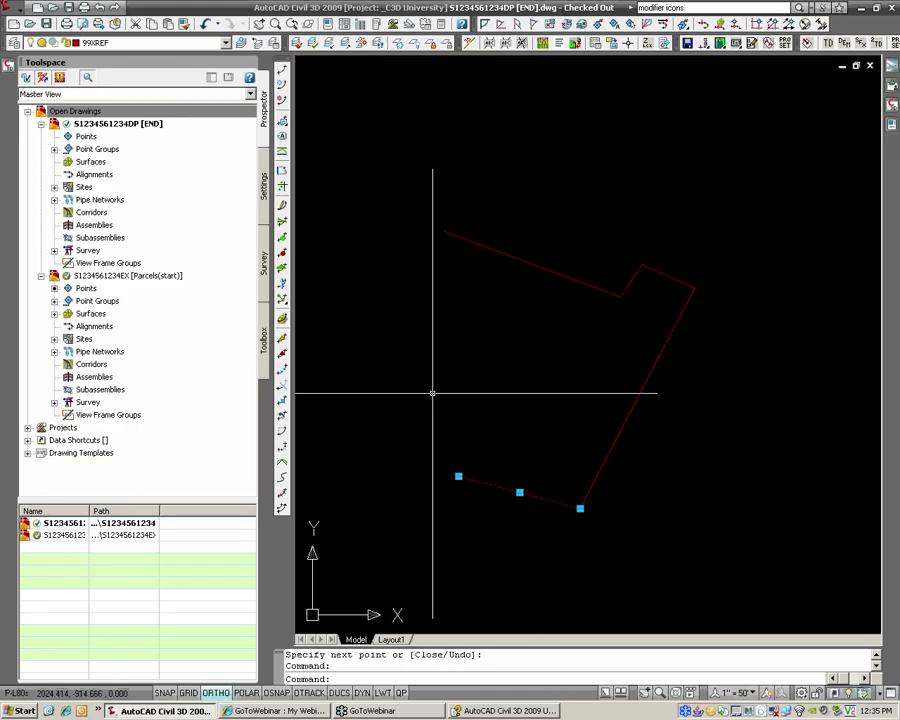
scroll(482, 398, down, 2)
mouse_move(522, 378)
middle_down()
mouse_move(518, 402)
mouse_move(527, 408)
middle_up()
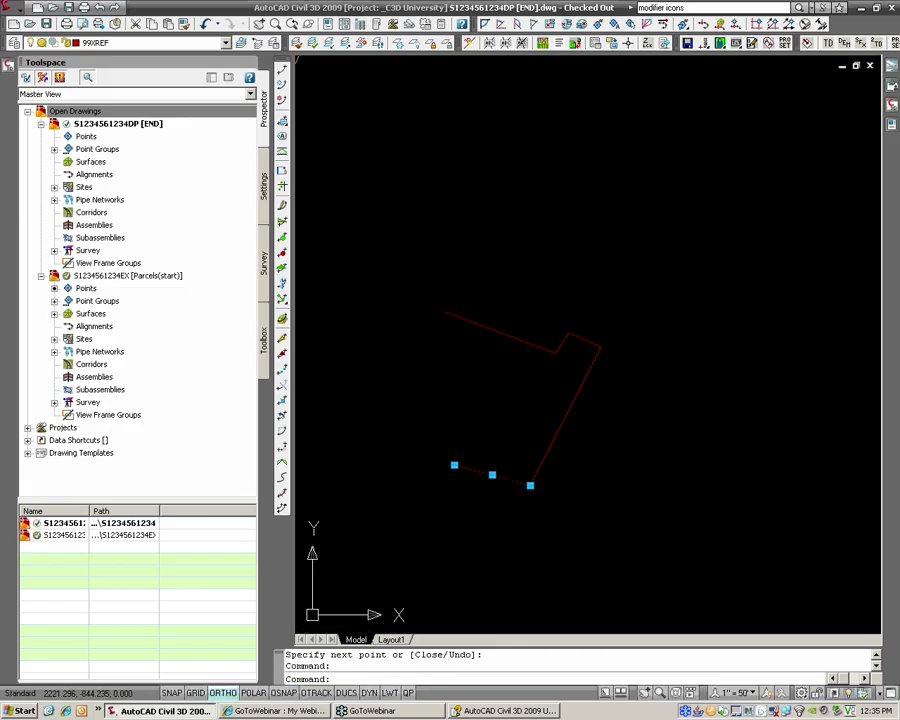
key(Escape)
key(Escape)
scroll(565, 377, up, 2)
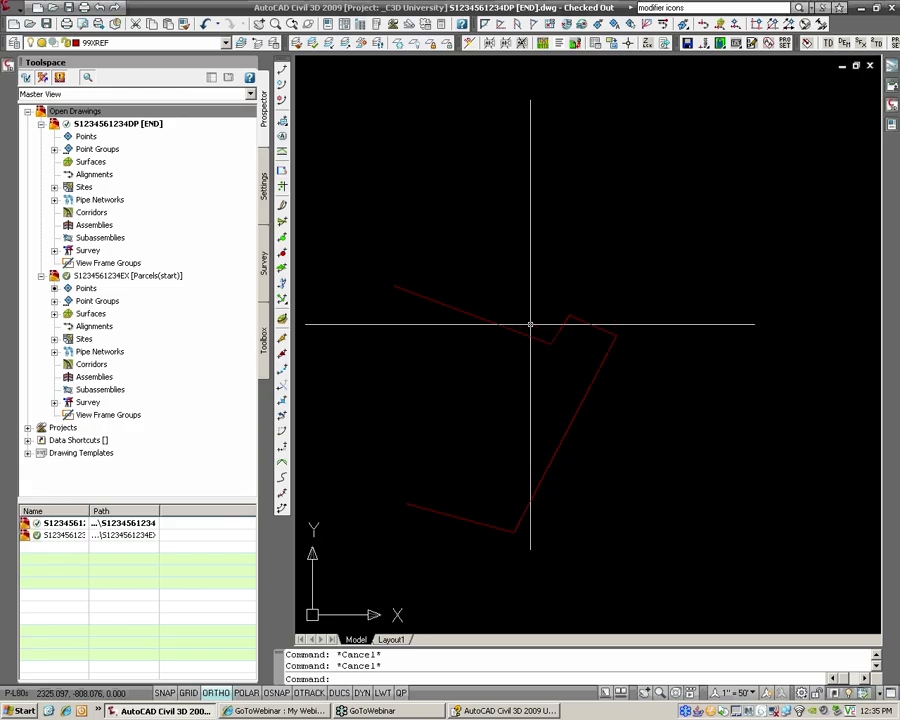
Step: Check which layer the yellow labelled deed parcel's boundary is on
scroll(491, 314, down, 3)
middle_drag(497, 312, 803, 278)
scroll(477, 188, up, 4)
mouse_move(477, 188)
middle_down()
mouse_move(461, 271)
mouse_move(513, 267)
middle_up()
scroll(456, 272, up, 6)
scroll(482, 261, down, 3)
scroll(513, 267, up, 2)
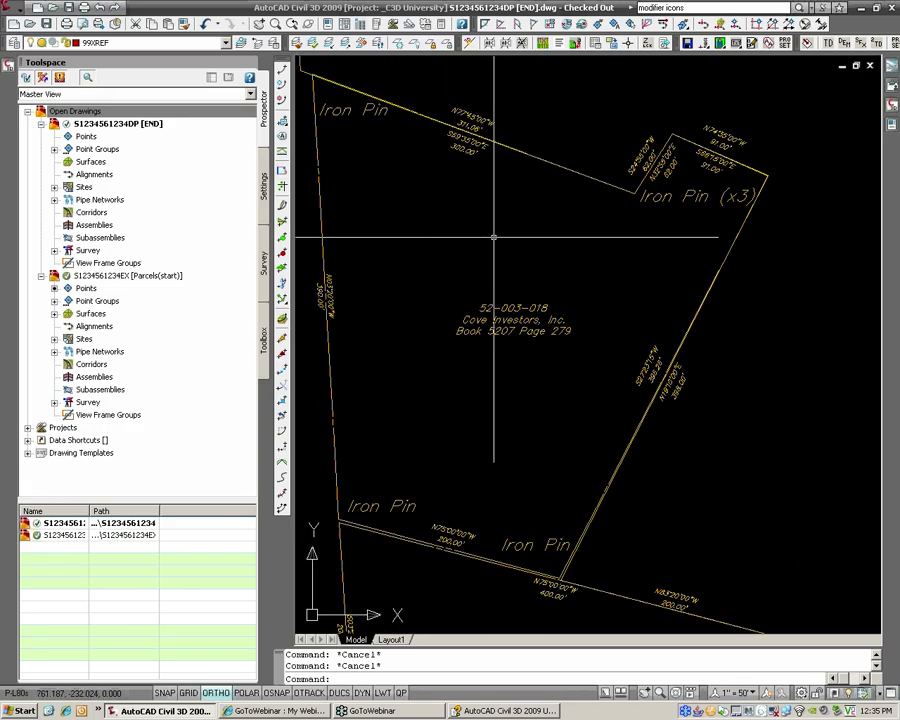
click(327, 311)
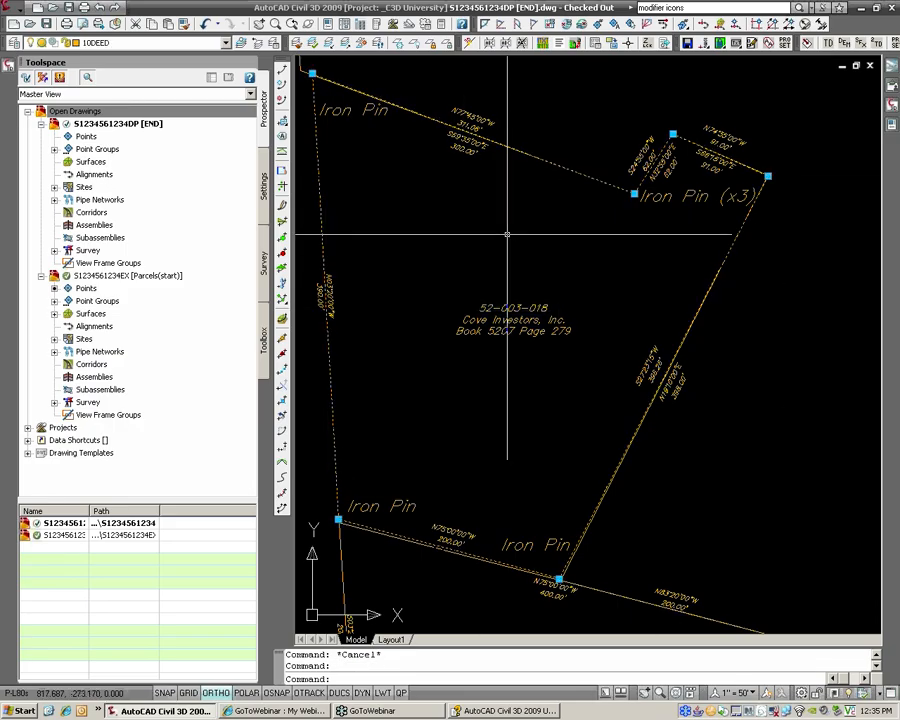
scroll(494, 269, down, 2)
middle_drag(520, 265, 92, 214)
scroll(653, 328, down, 1)
middle_drag(653, 328, 536, 221)
scroll(536, 221, up, 4)
key(Escape)
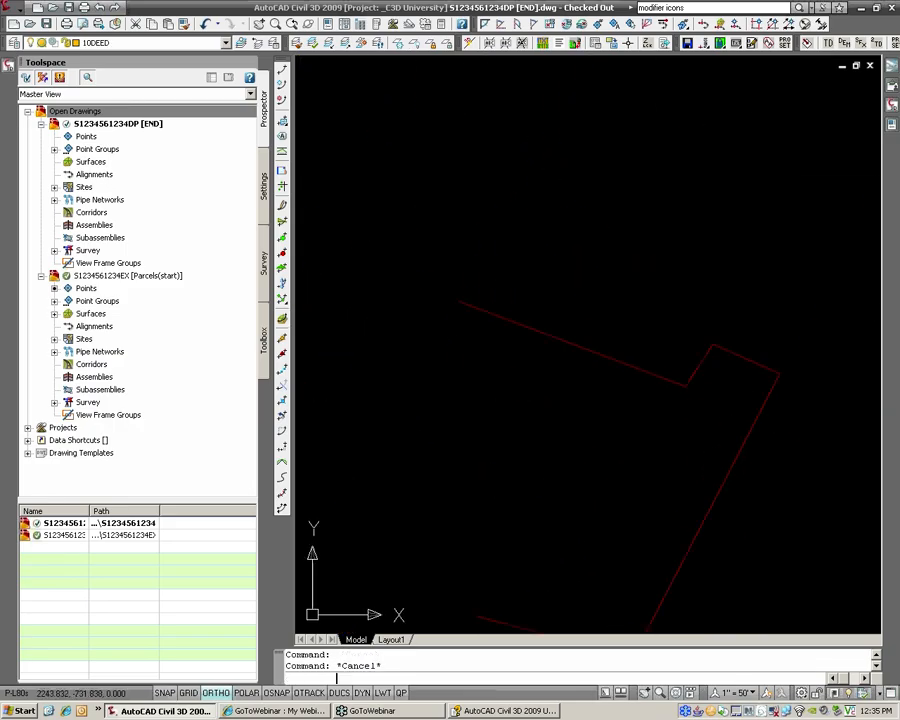
key(Escape)
Step: Move the red boundary outline onto the 10DEED layer
middle_drag(645, 390, 548, 254)
click(756, 598)
click(437, 149)
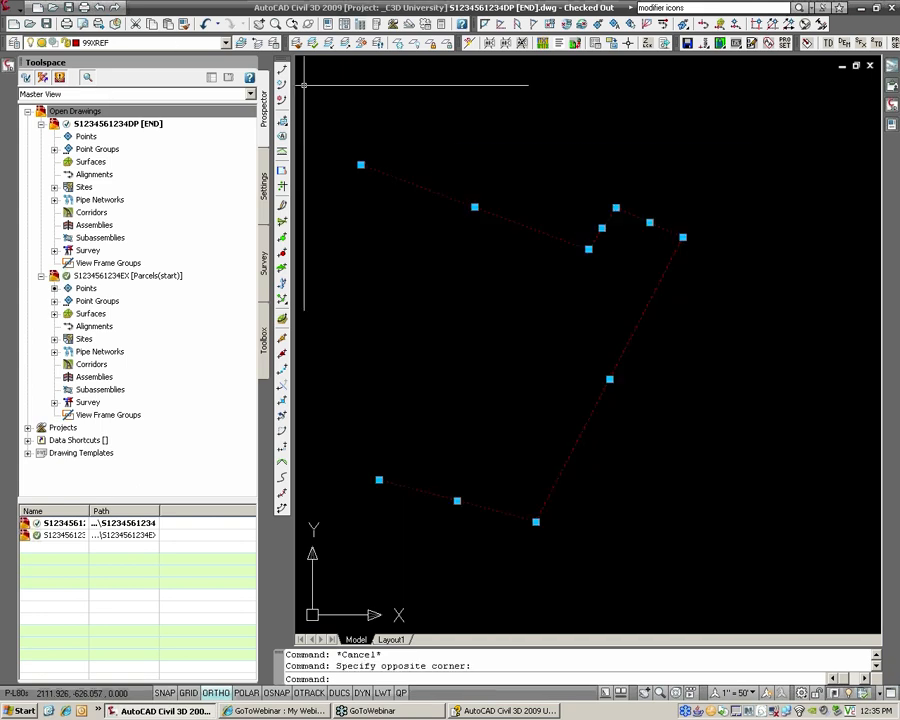
click(226, 43)
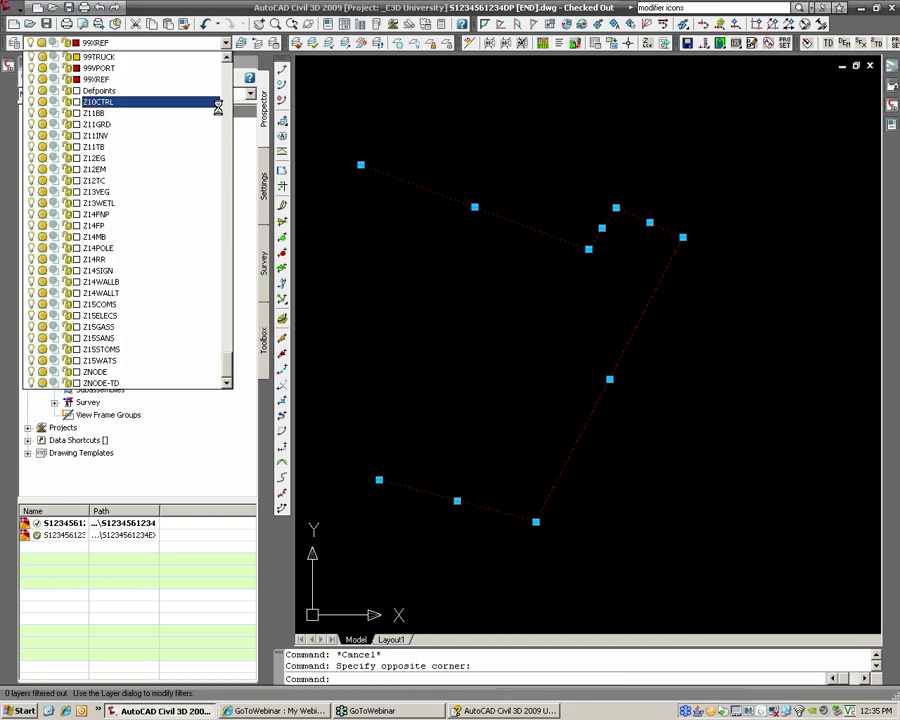
click(235, 197)
click(226, 43)
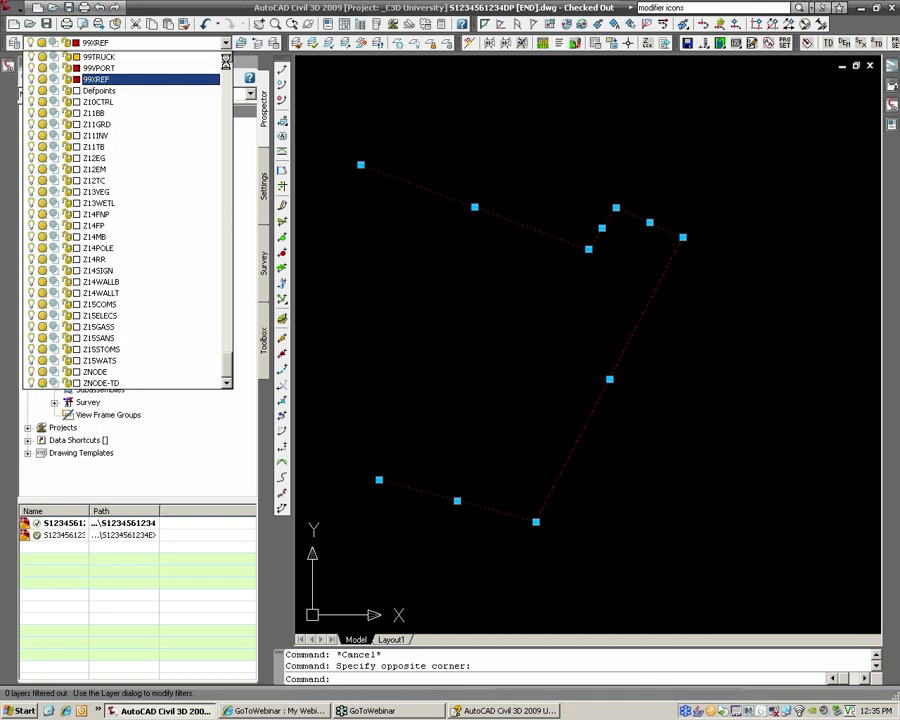
scroll(165, 80, up, 20)
scroll(187, 153, up, 20)
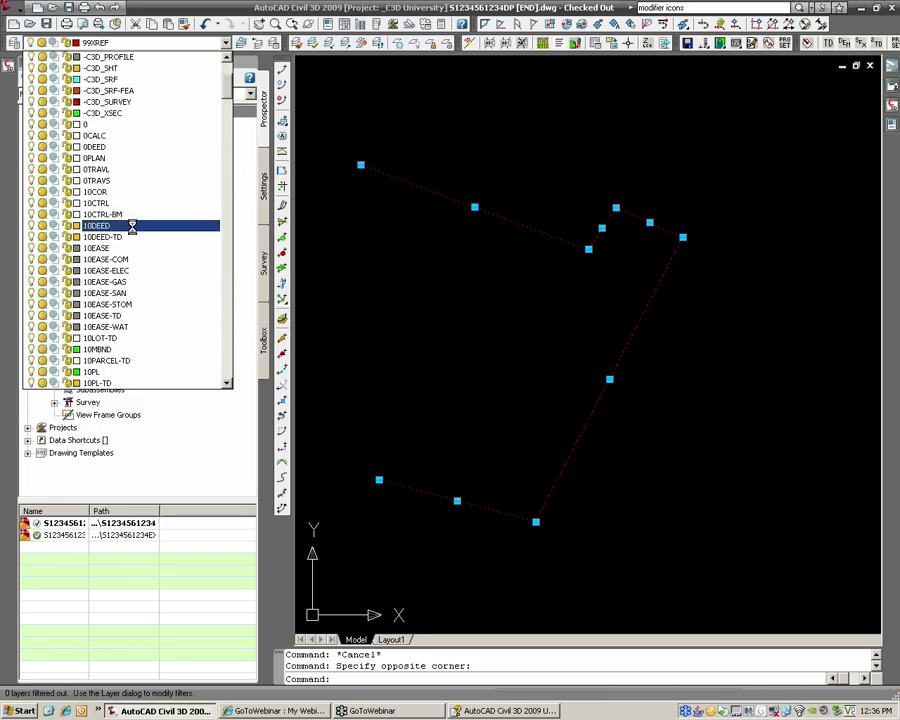
click(181, 225)
key(Escape)
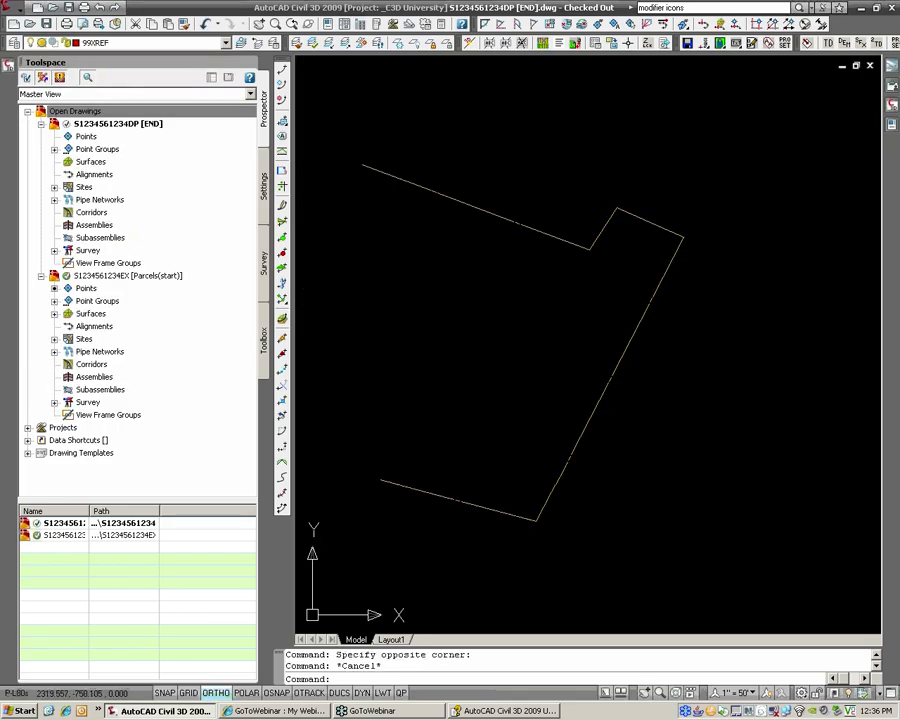
middle_drag(544, 294, 574, 292)
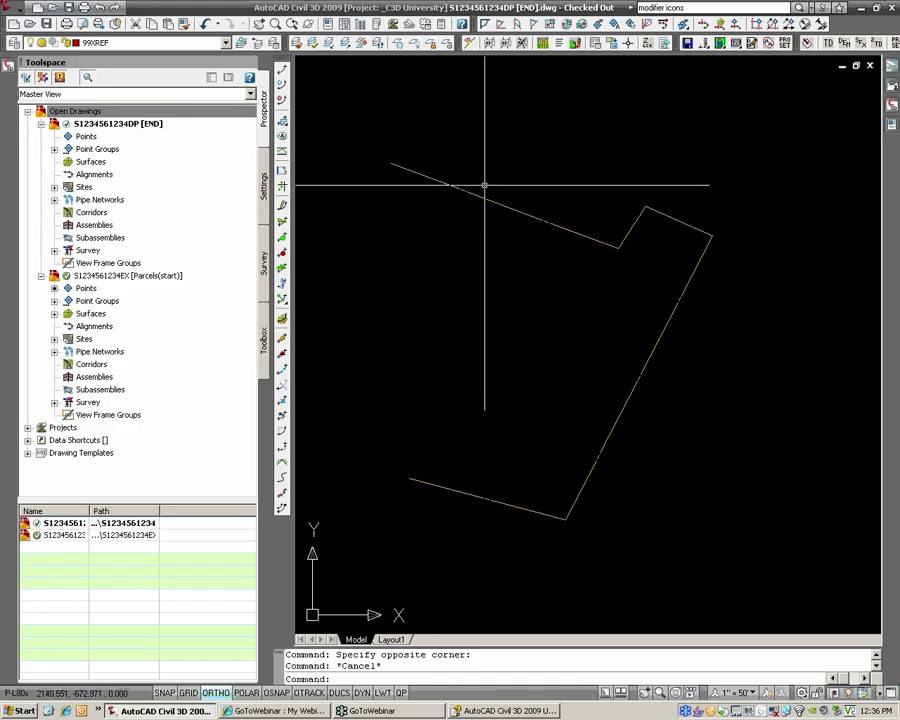
Step: Set Add Labels to Line and Curve, using HRG_B ovr D [EXIST] and HRG_Rad Len B&D [EXIST] styles
click(21, 11)
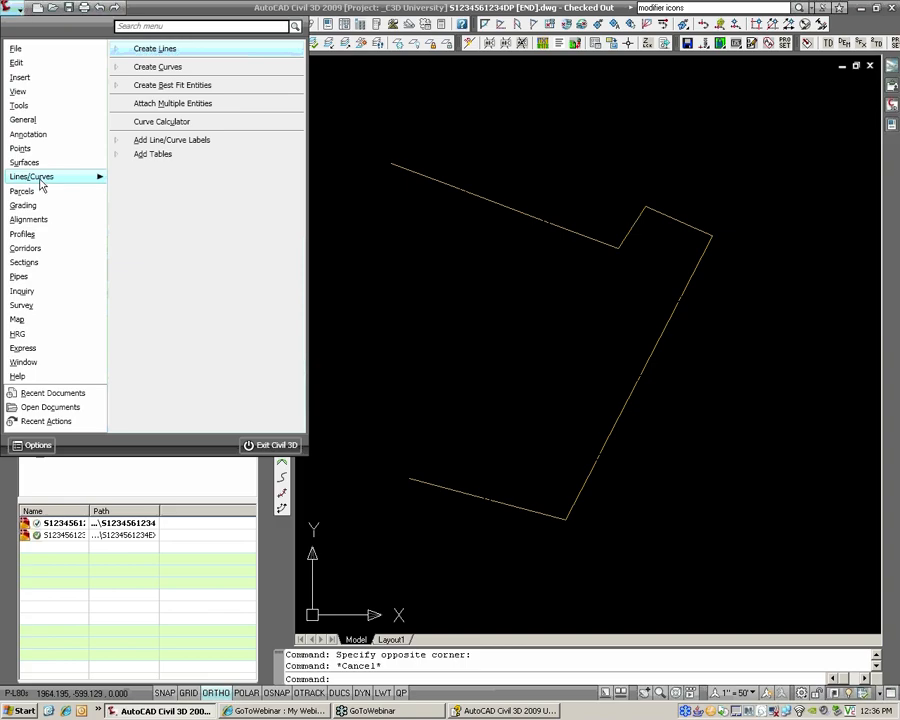
mouse_move(33, 124)
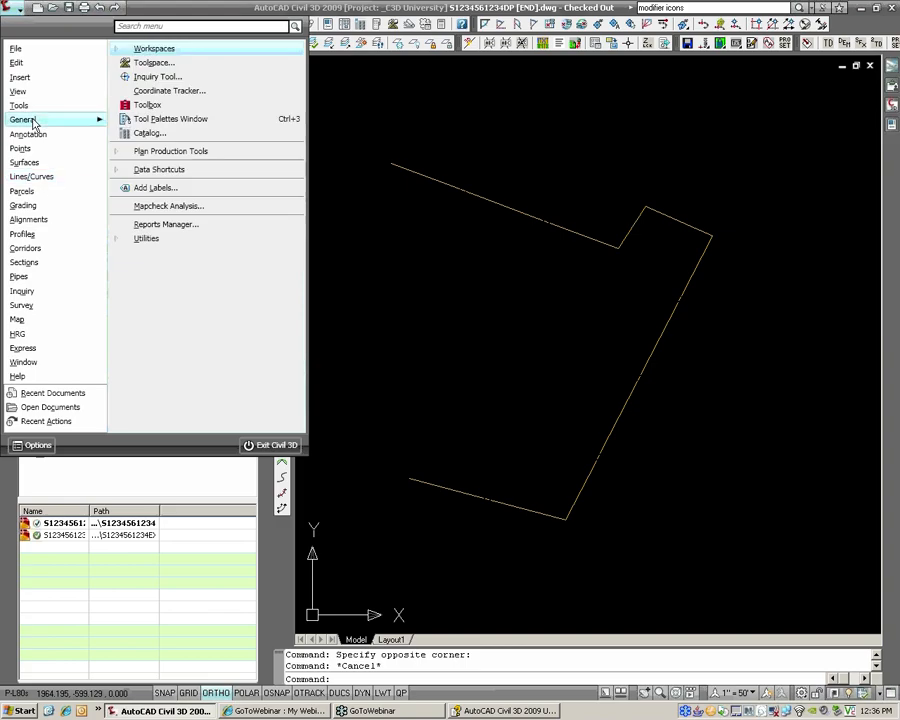
click(176, 188)
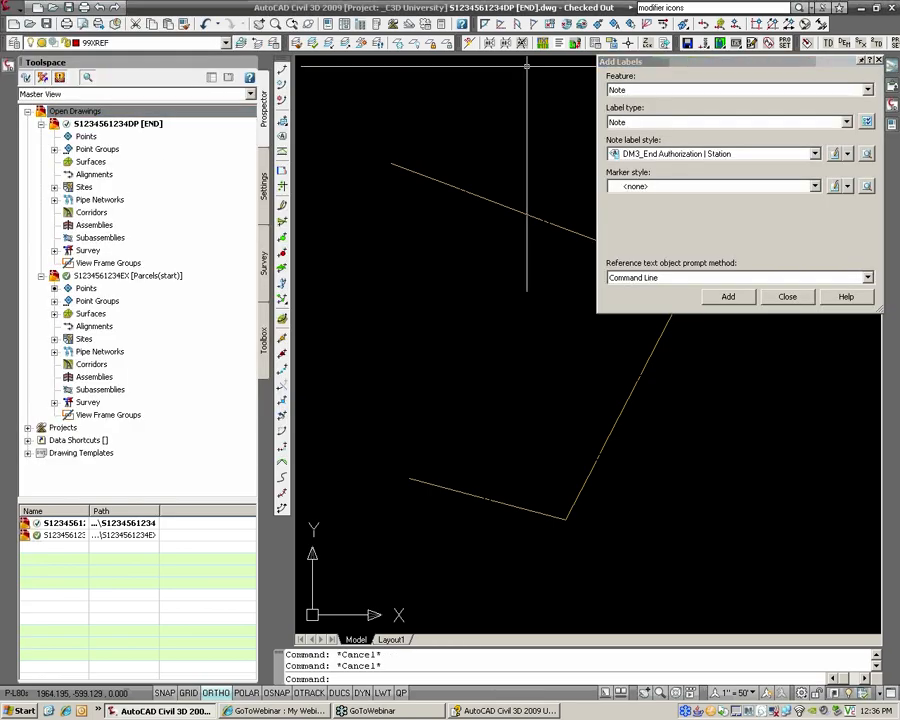
click(677, 90)
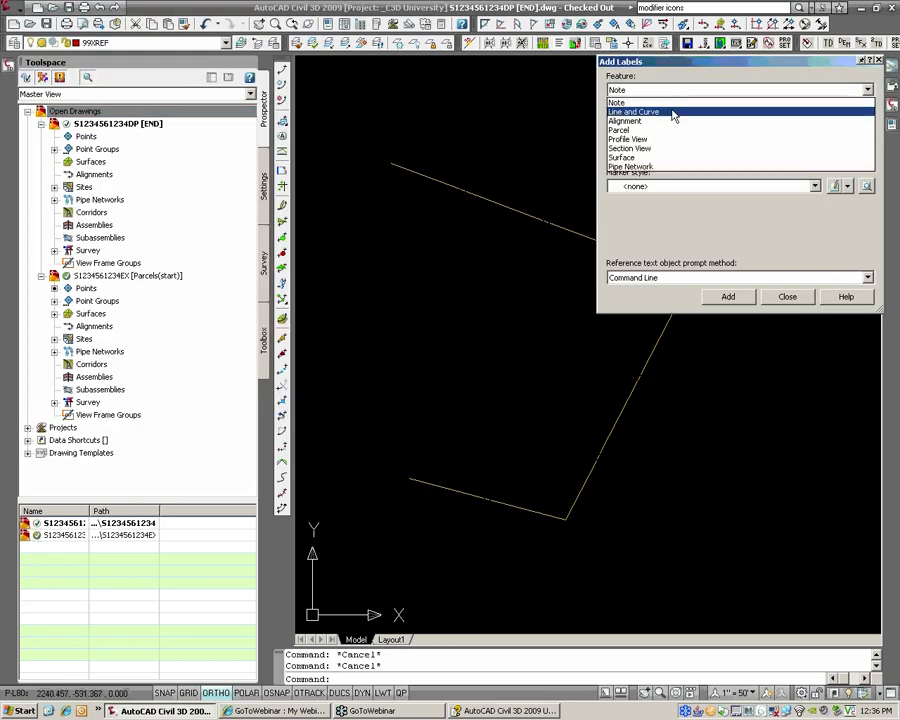
click(673, 112)
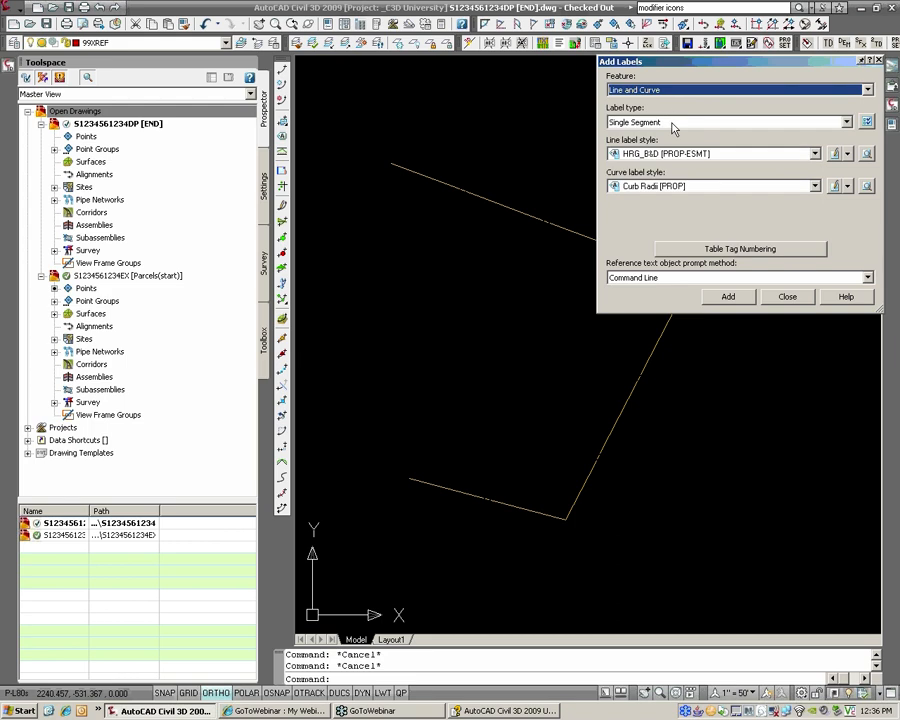
click(683, 153)
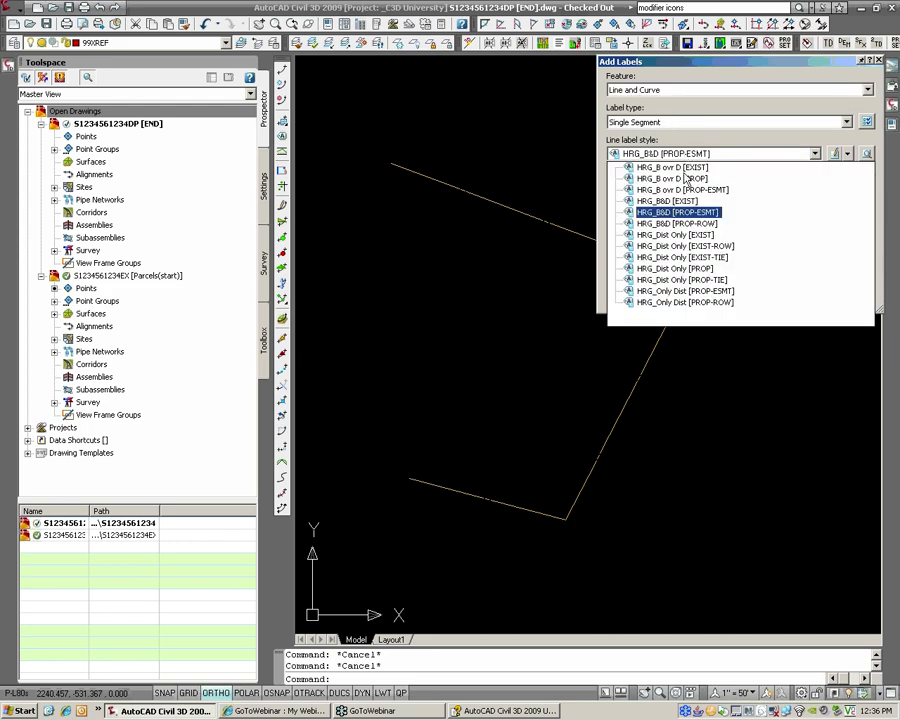
click(687, 169)
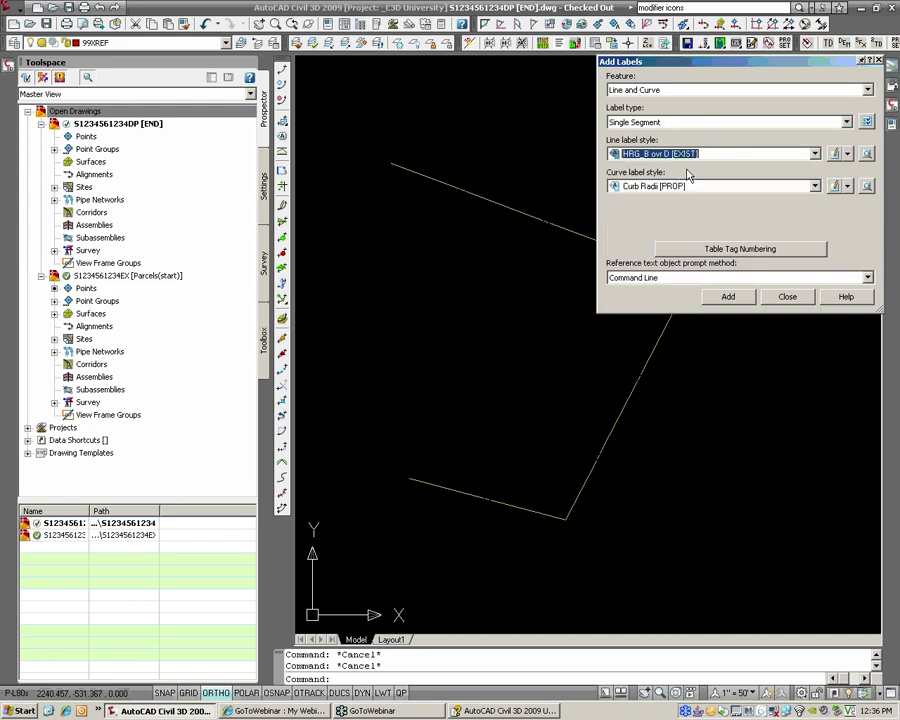
click(712, 186)
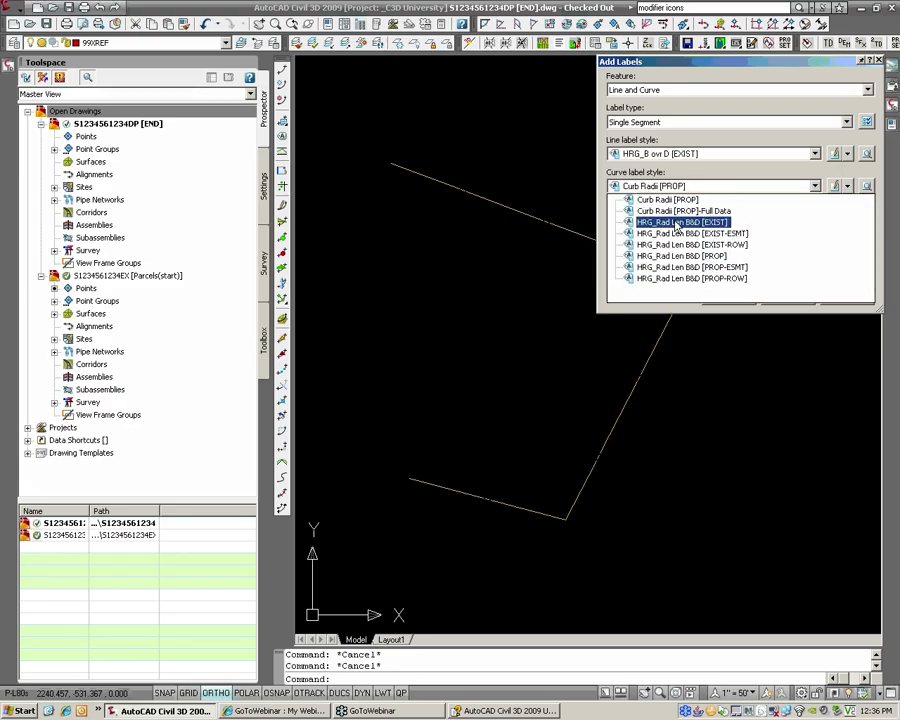
click(682, 222)
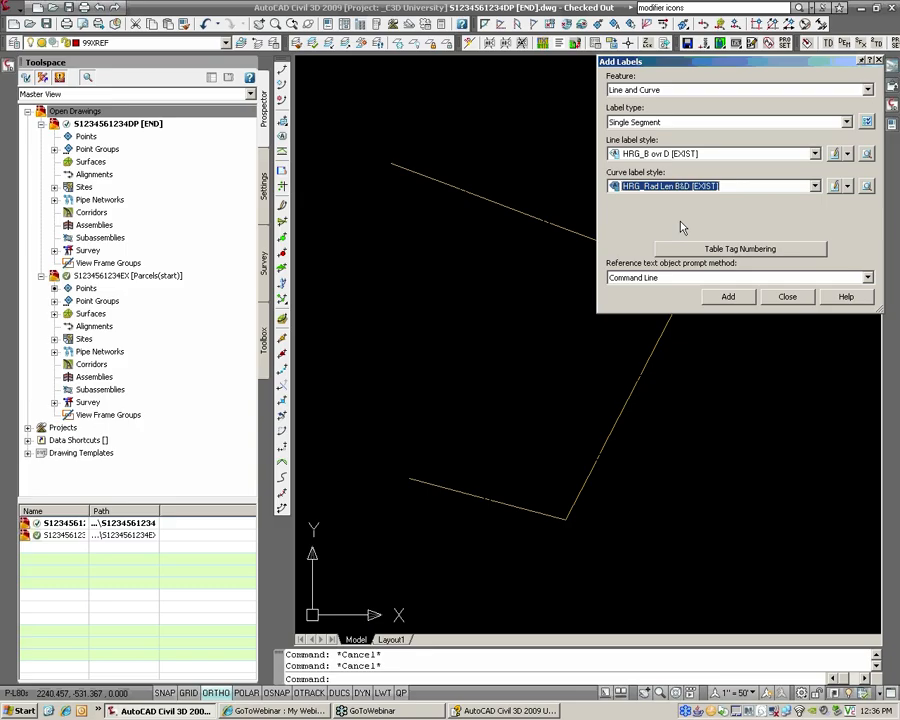
Step: Label the five deed boundary lines: top, short jog, top-right, long diagonal and bottom-left
click(738, 297)
scroll(517, 207, down, 2)
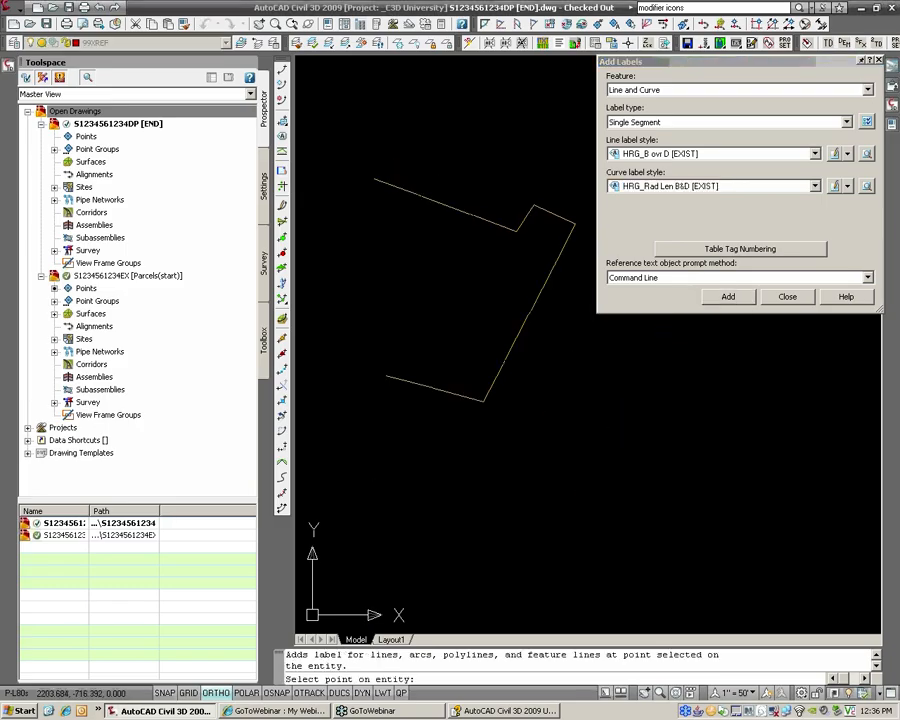
click(464, 209)
click(528, 213)
click(552, 213)
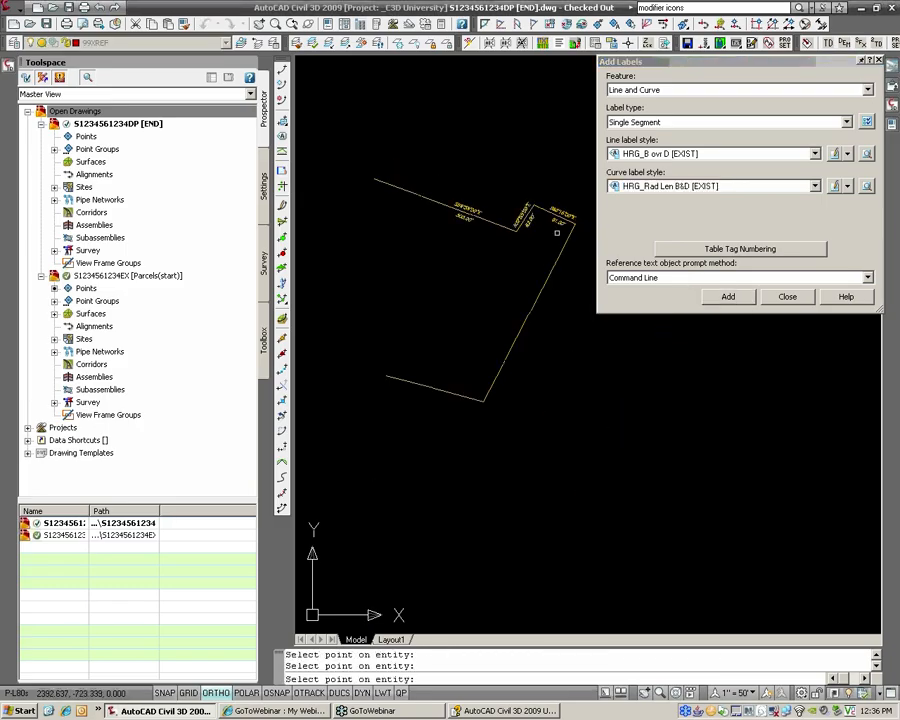
click(505, 338)
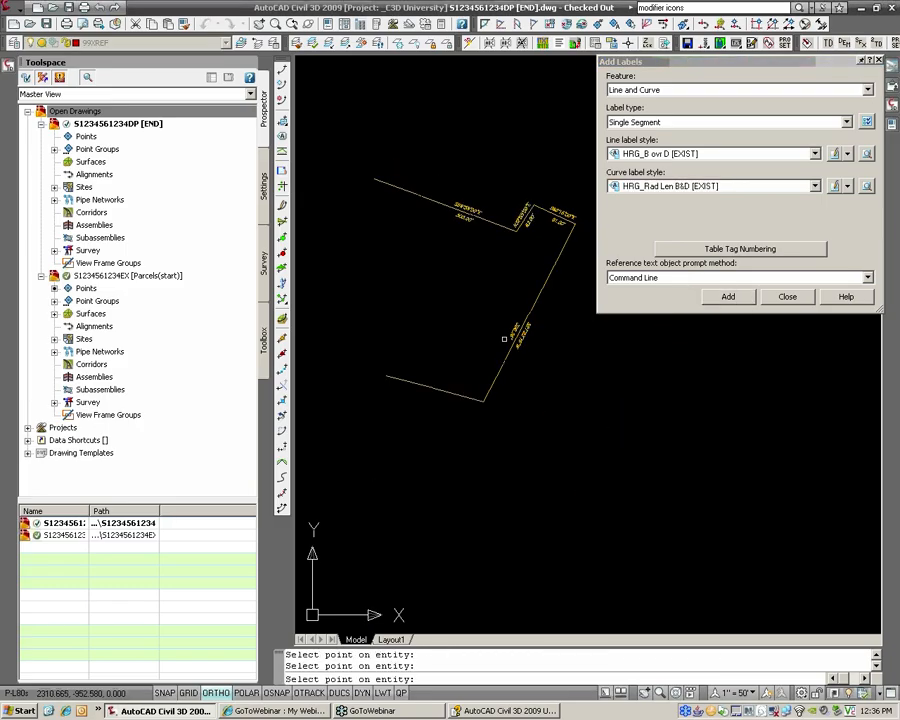
click(430, 387)
right_click(494, 344)
scroll(470, 270, up, 2)
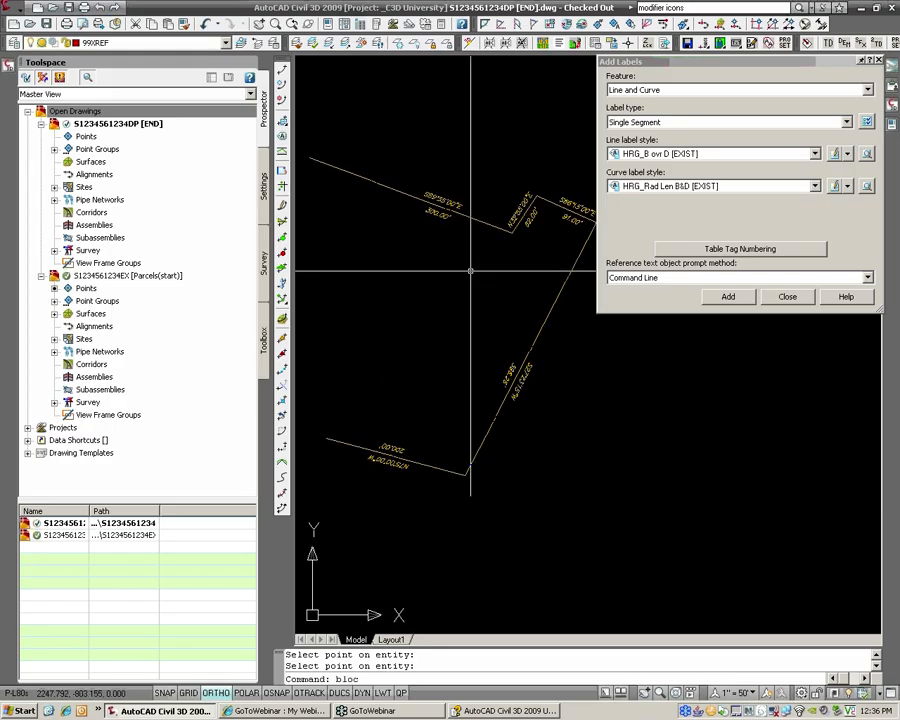
Step: Create the deed1 block from the labelled boundary lines and their labels
text(k)
key(Return)
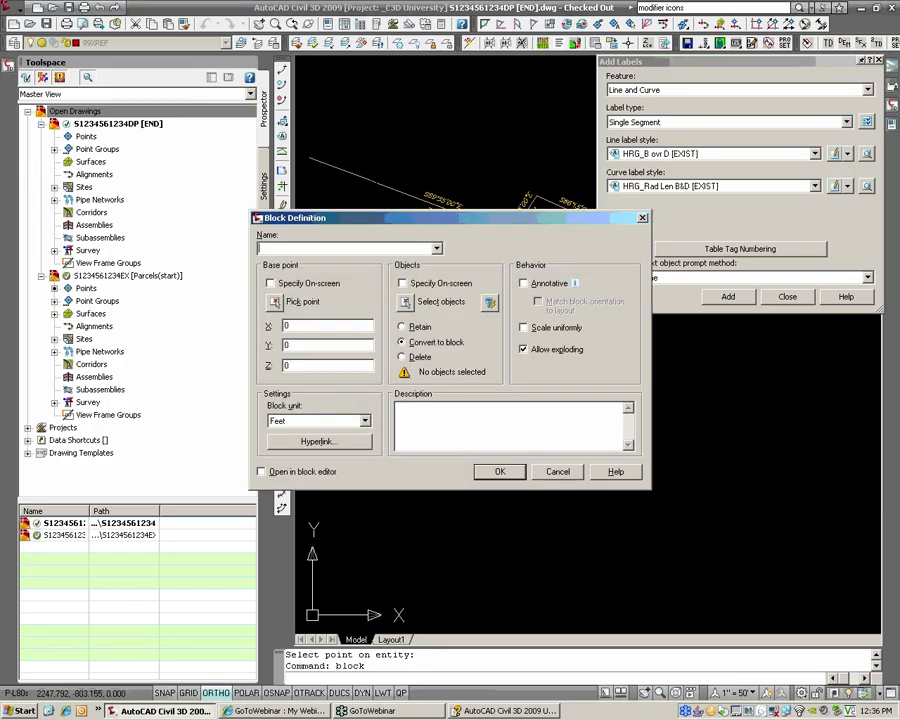
click(408, 302)
click(349, 215)
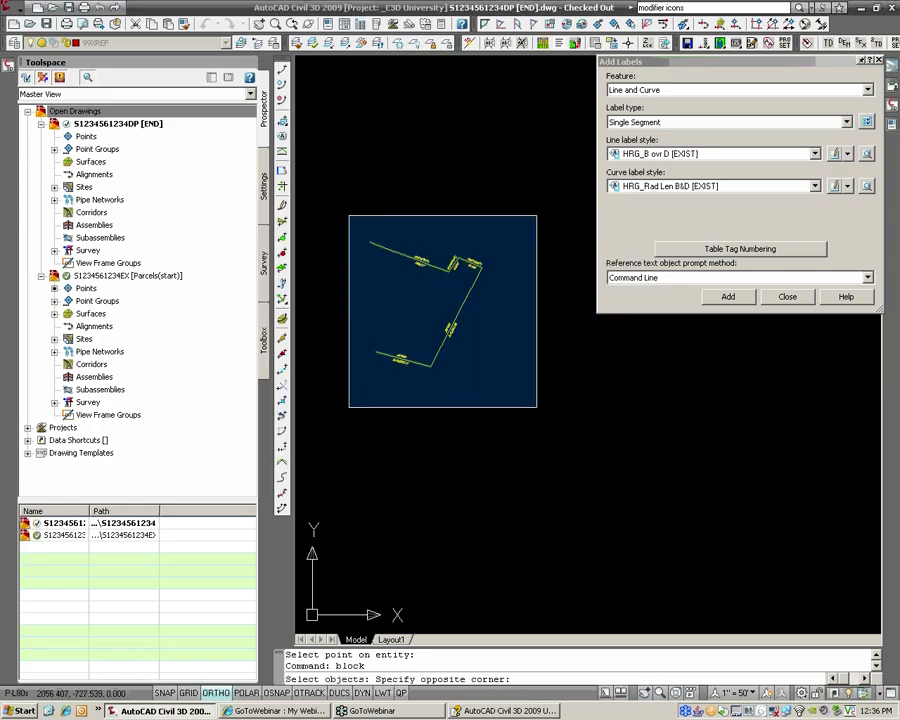
click(536, 407)
key(Return)
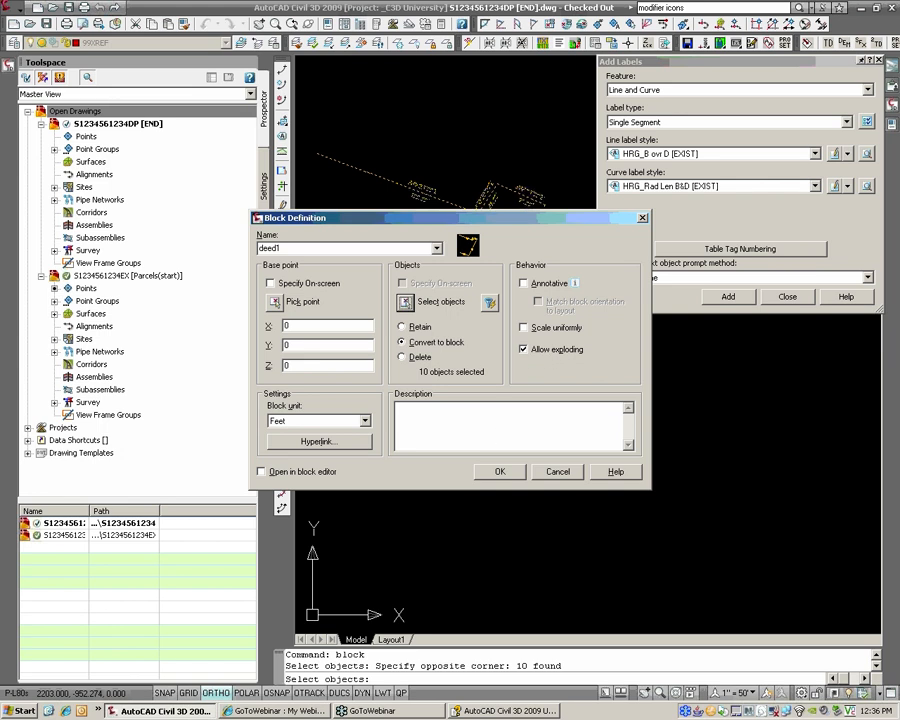
click(500, 472)
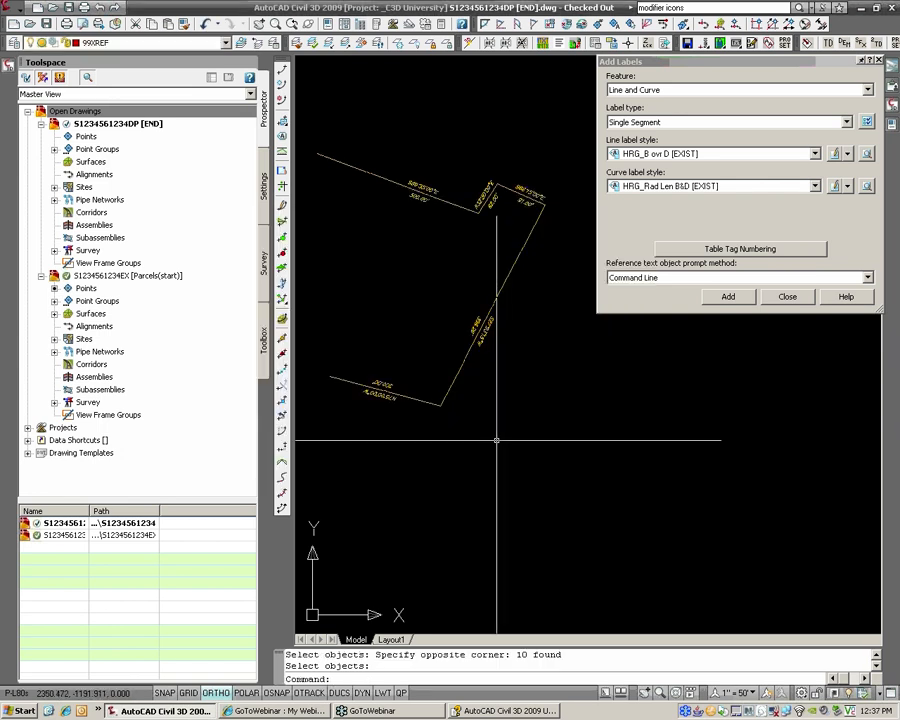
scroll(510, 305, up, 5)
scroll(526, 311, down, 5)
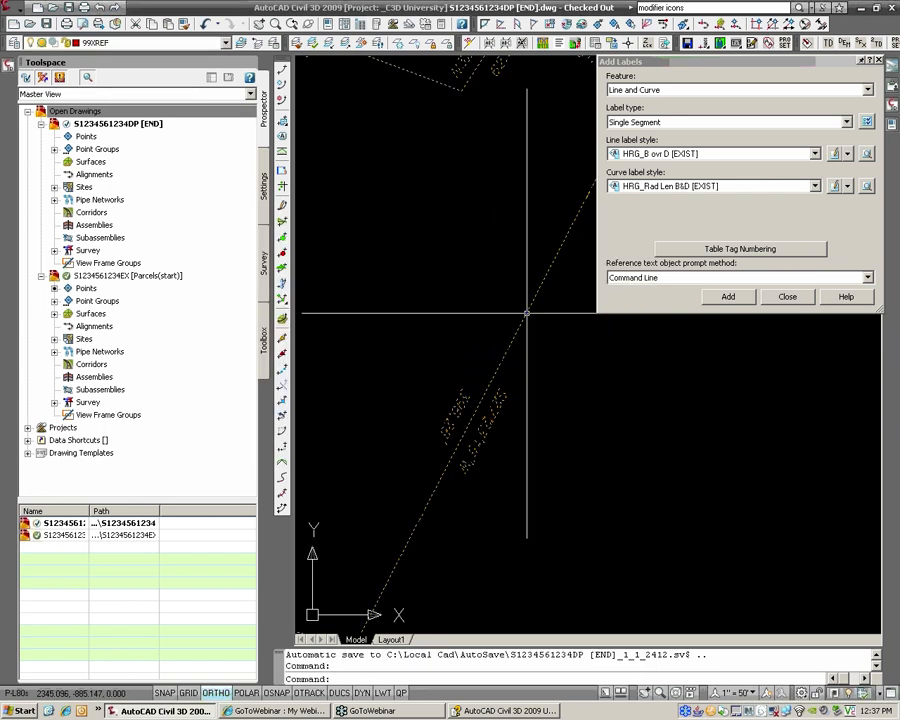
scroll(486, 298, up, 4)
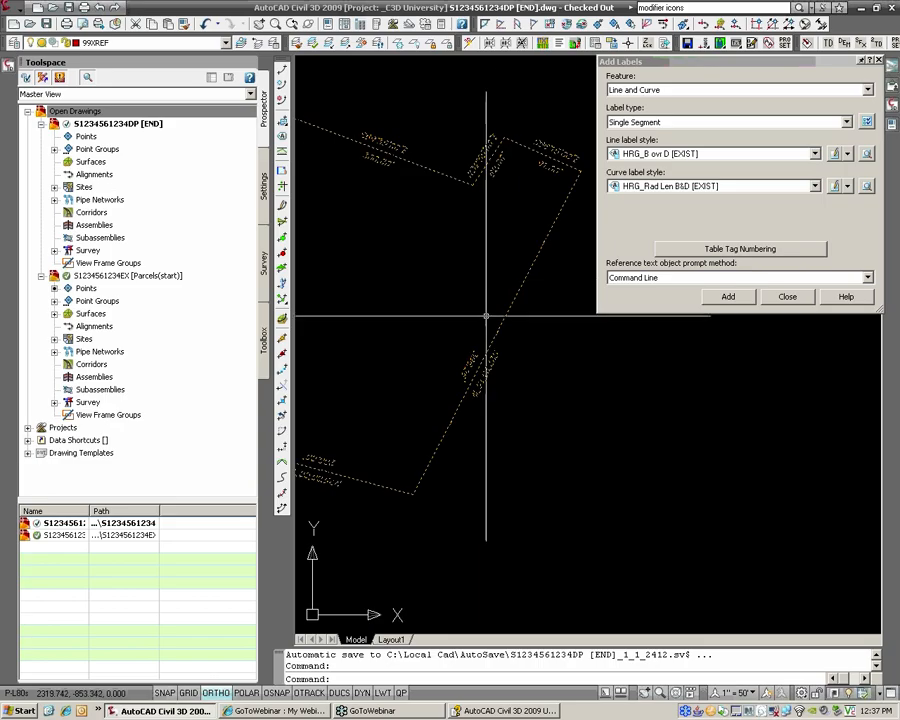
scroll(490, 303, down, 3)
Step: Move the deed1 block upward to a new position
text(m)
key(Return)
click(481, 277)
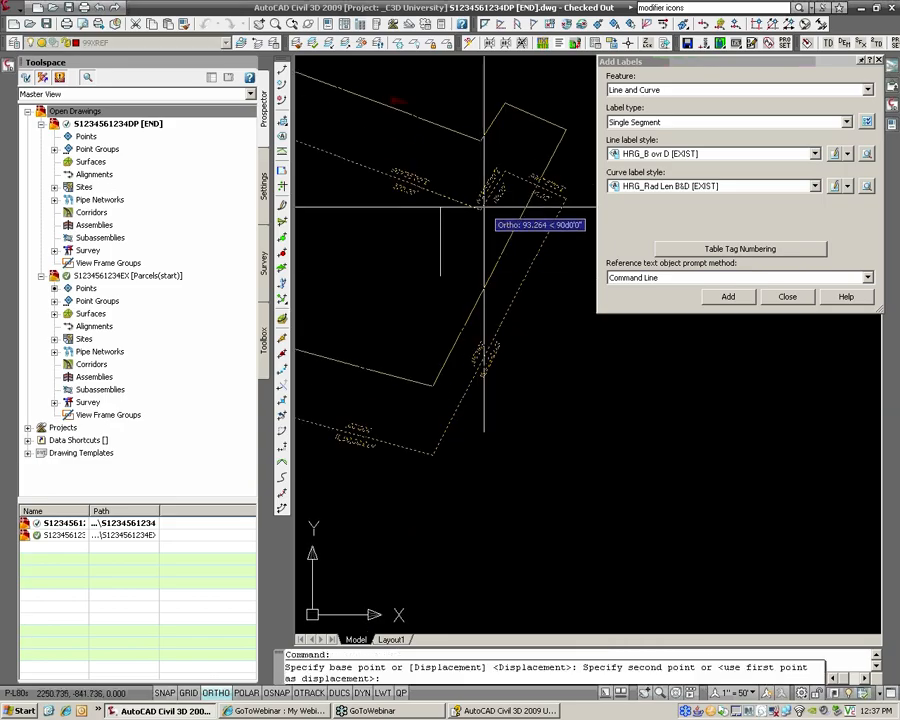
click(483, 206)
middle_drag(481, 203, 494, 302)
text(r)
key(Escape)
scroll(410, 200, up, 5)
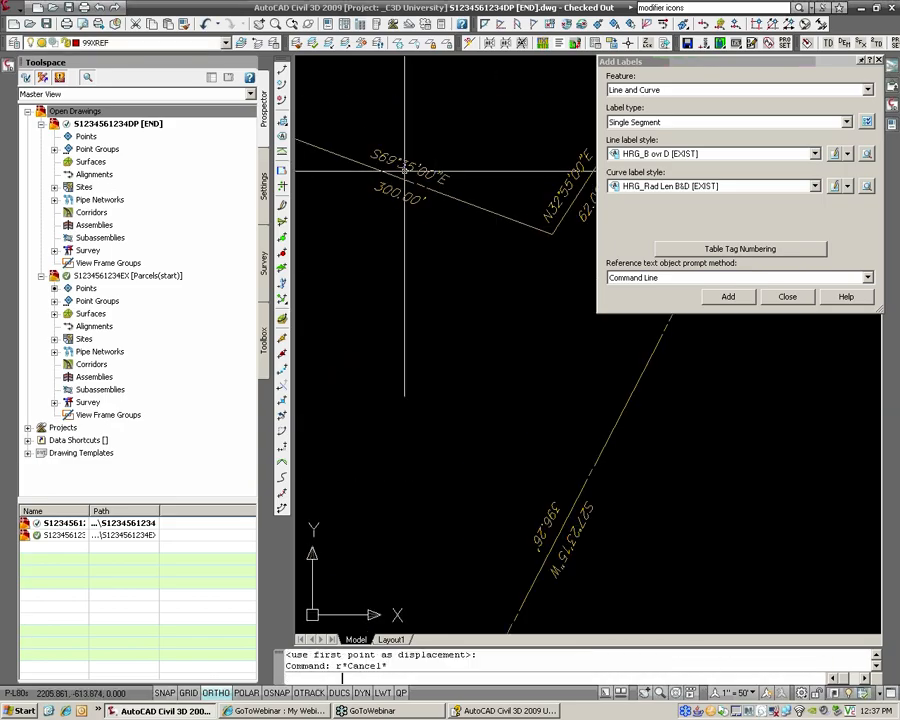
key(Escape)
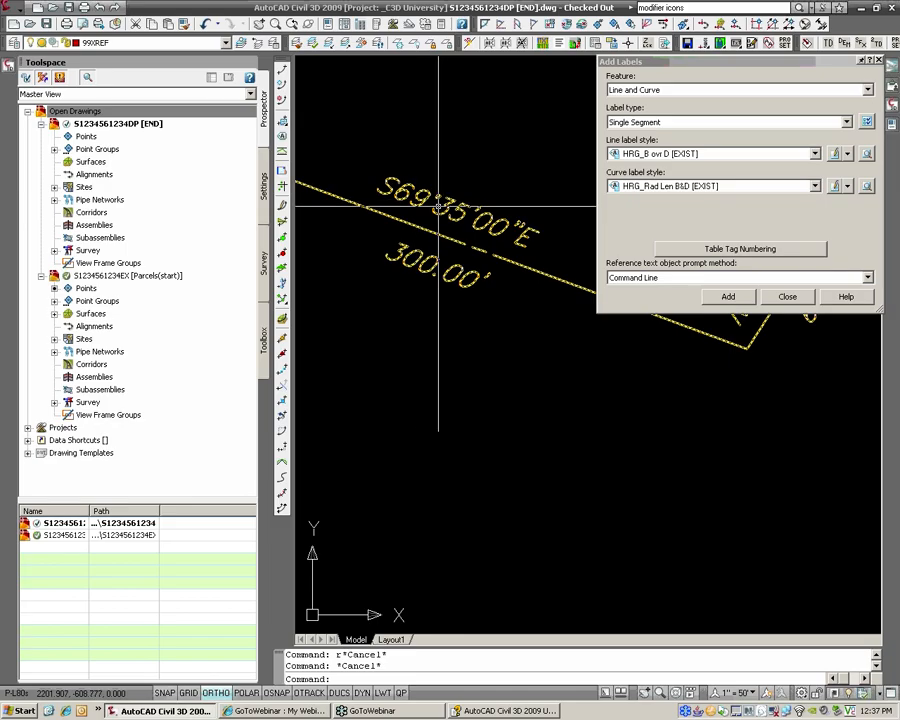
scroll(481, 225, down, 7)
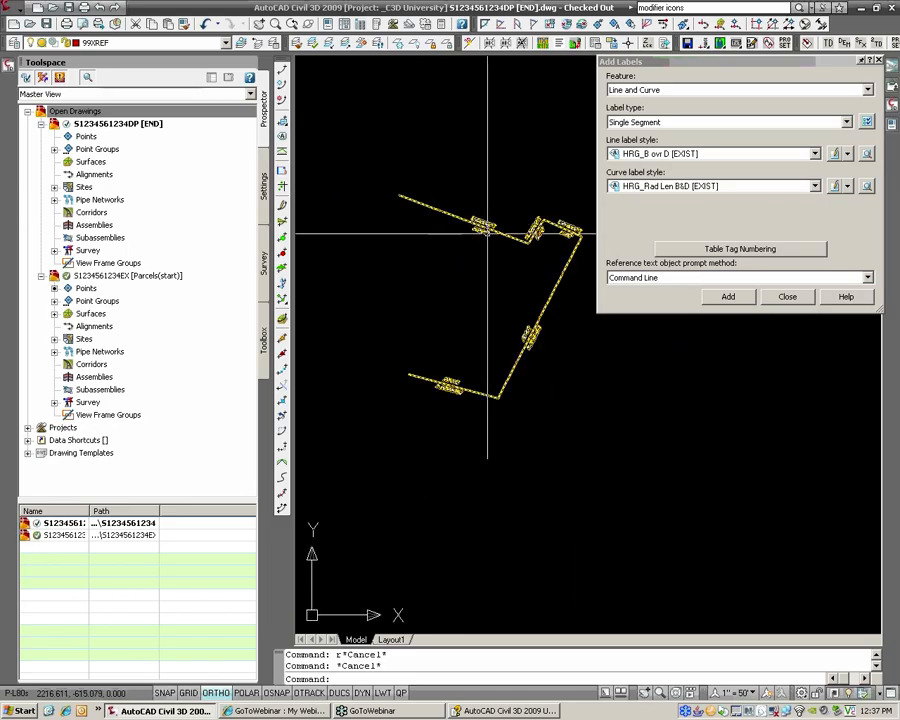
Step: Rotate the deed1 block freely about a picked pivot point, with ortho turned off
text(ro)
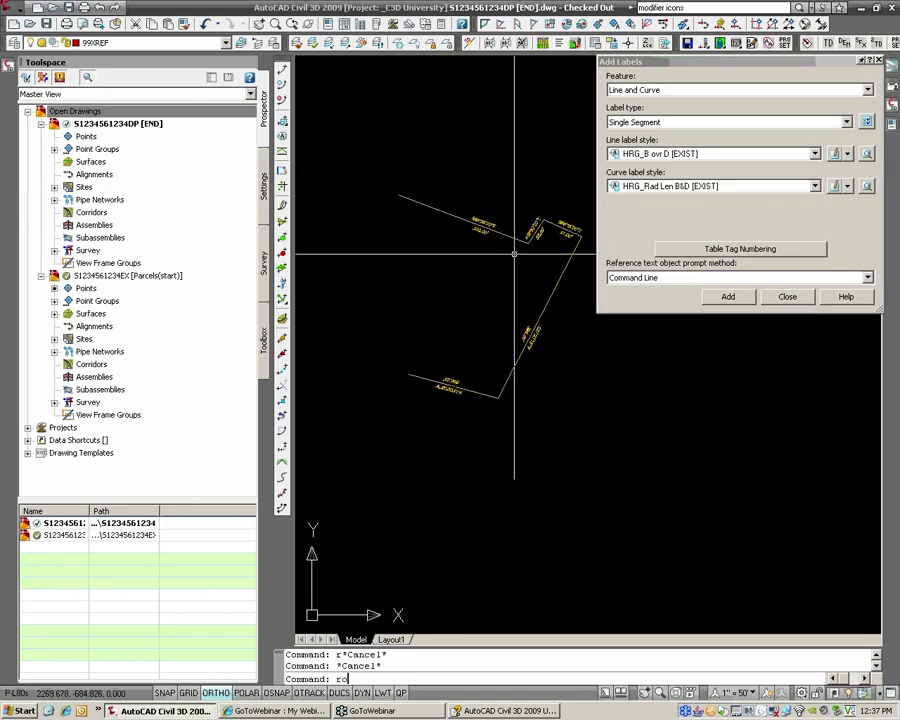
key(Return)
click(518, 240)
key(Return)
click(527, 247)
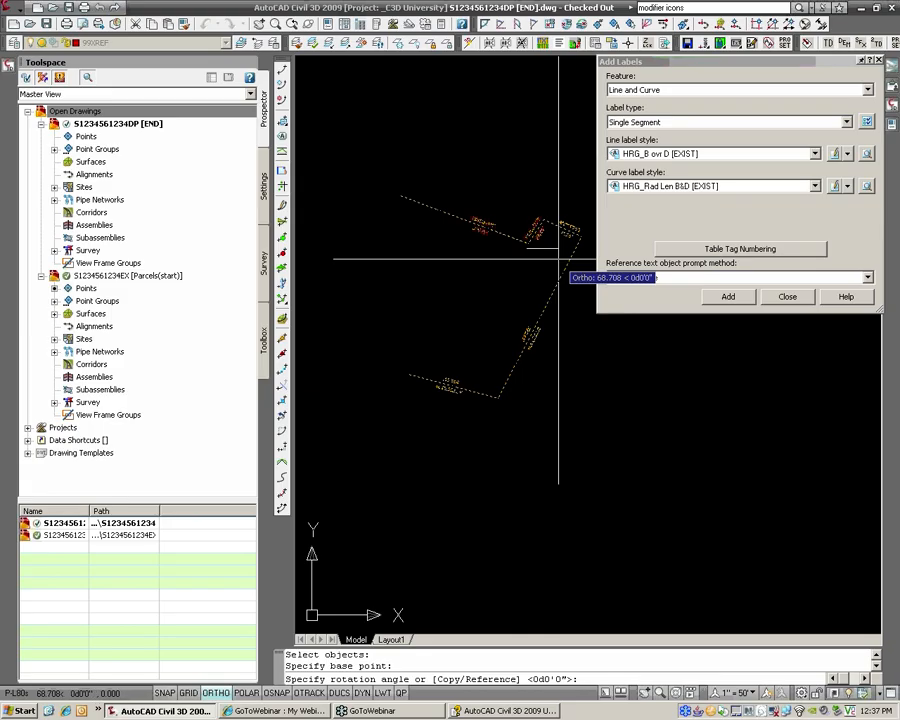
key(F8)
click(567, 276)
scroll(545, 235, up, 5)
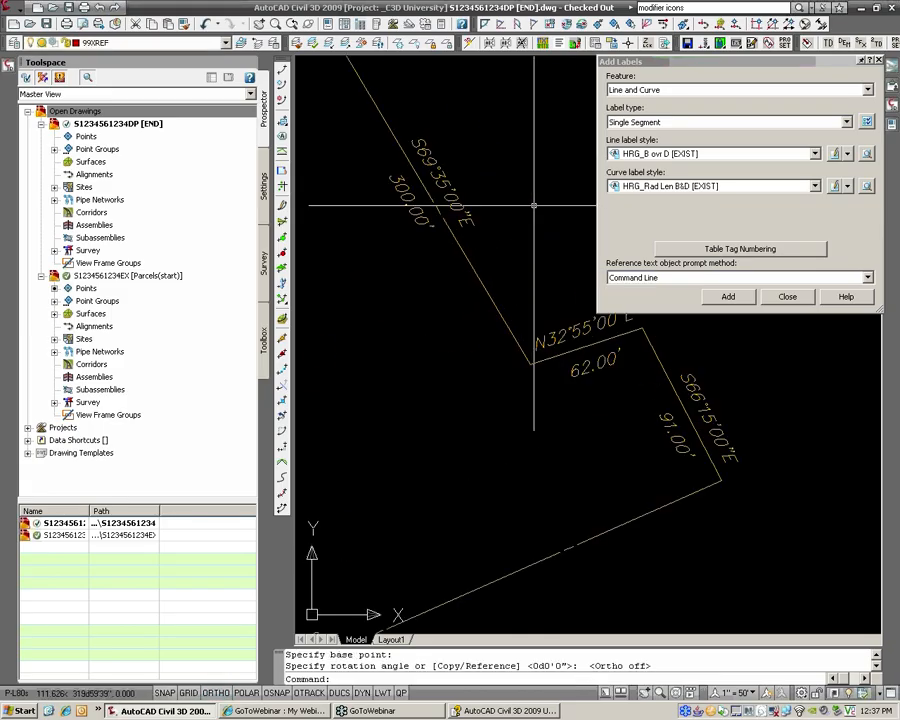
key(Escape)
scroll(427, 150, up, 3)
scroll(427, 183, down, 4)
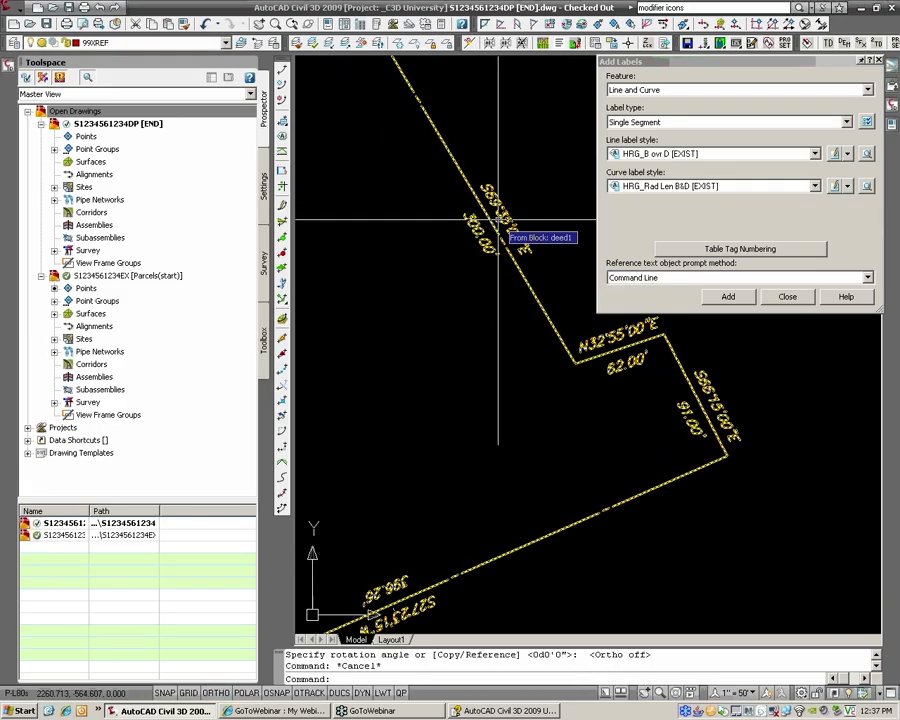
Step: Explode the deed1 block into separate lines and bearing labels
text(explode)
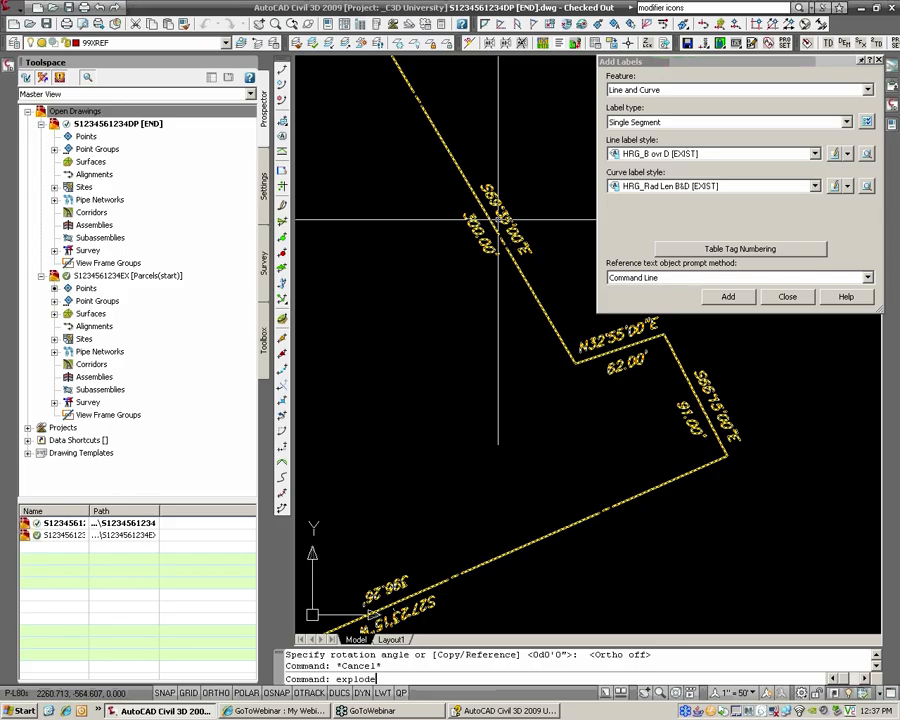
key(Return)
click(509, 235)
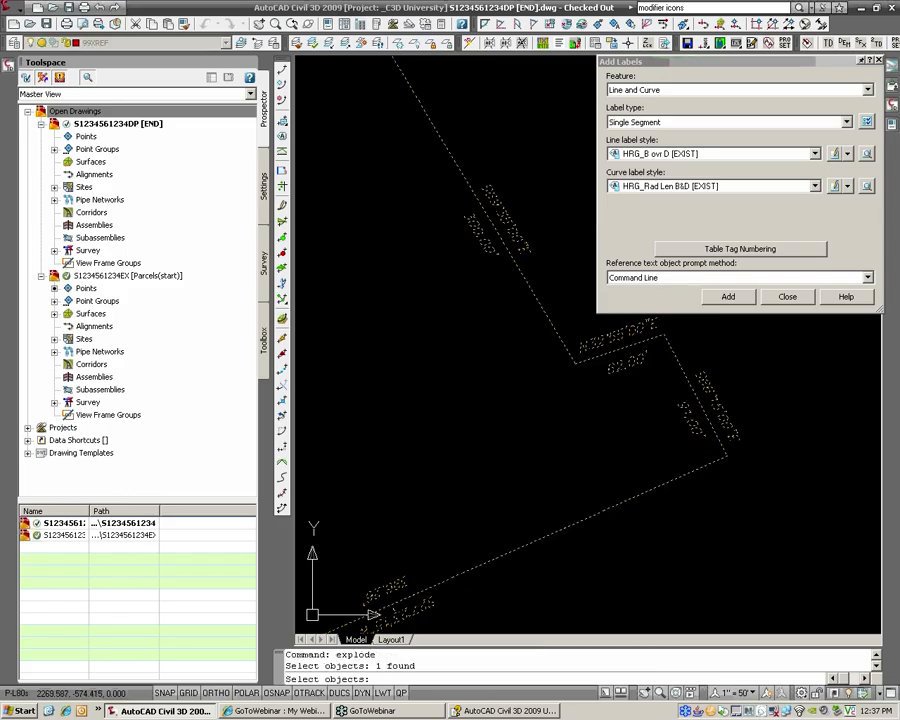
key(Return)
scroll(515, 225, up, 4)
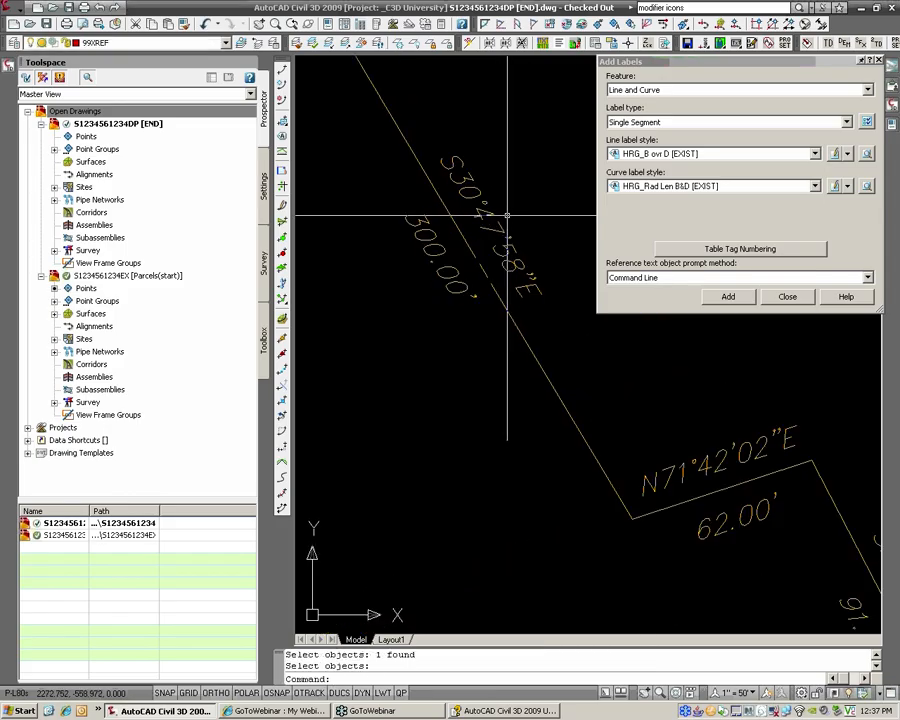
click(490, 214)
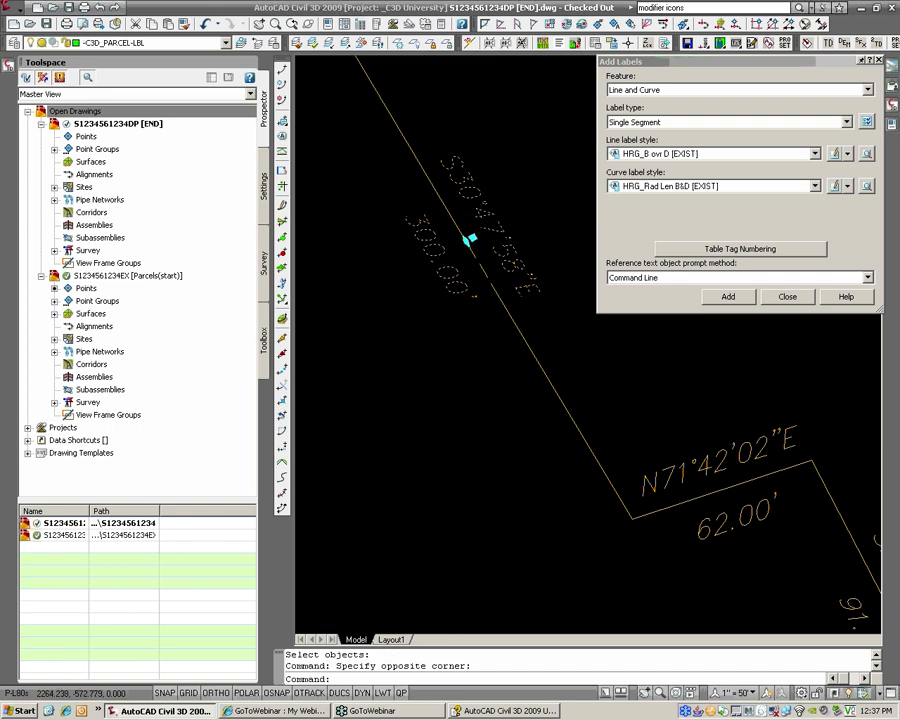
scroll(470, 240, down, 4)
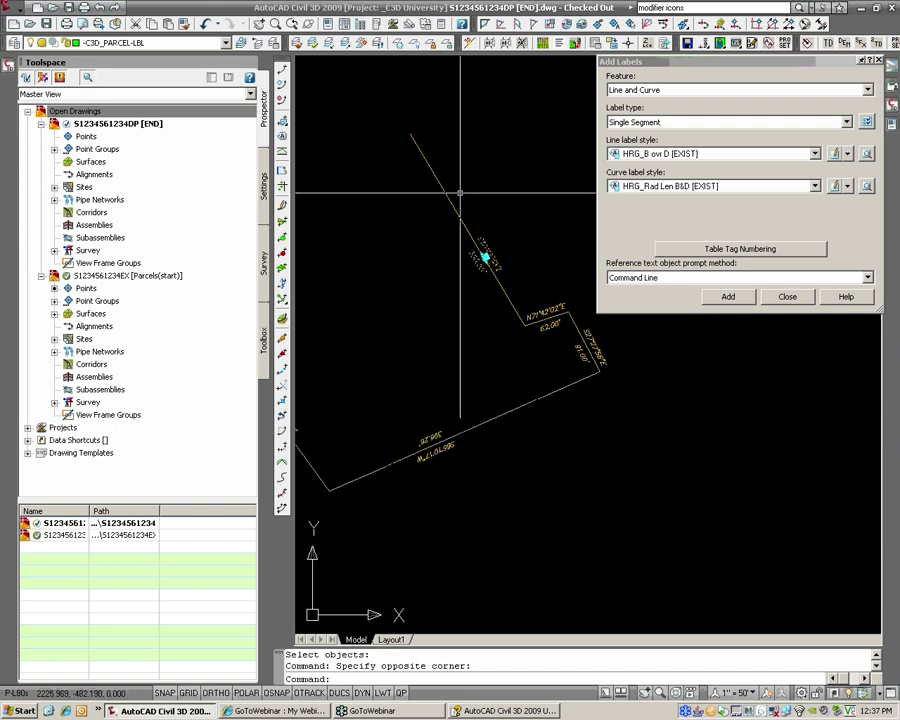
Step: Undo the zoom and the explode, then open the deed1 block definition for editing
text(u)
key(Return)
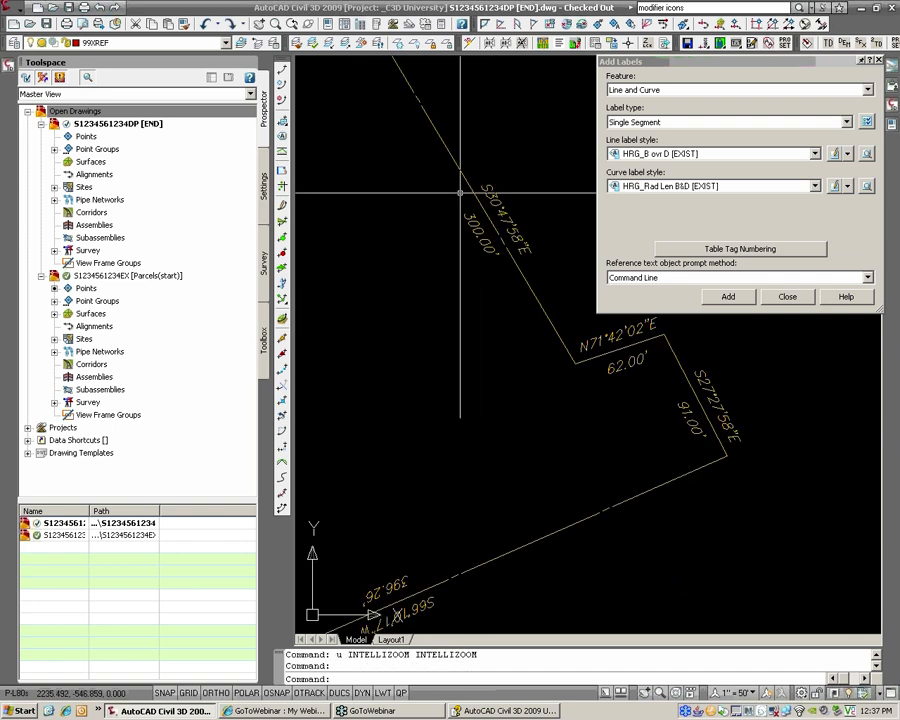
text(u EXPLODE)
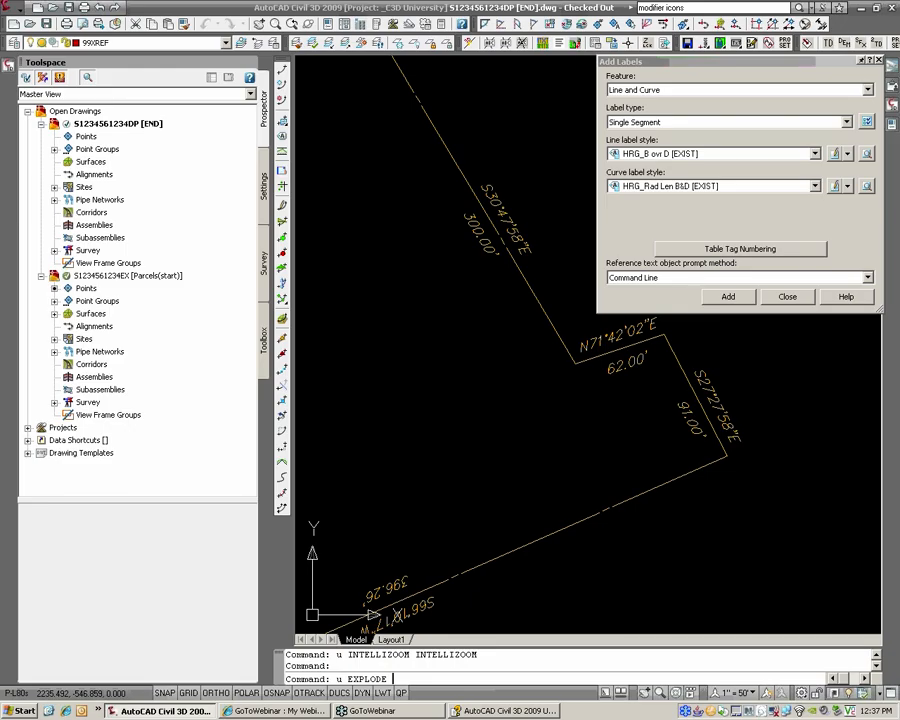
key(Return)
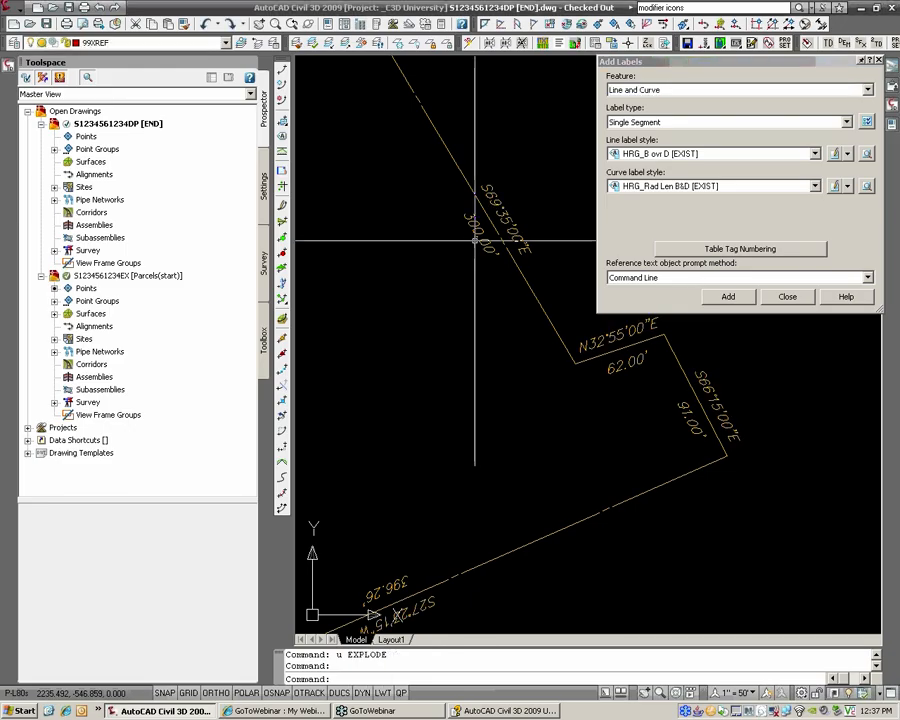
scroll(345, 194, up, 3)
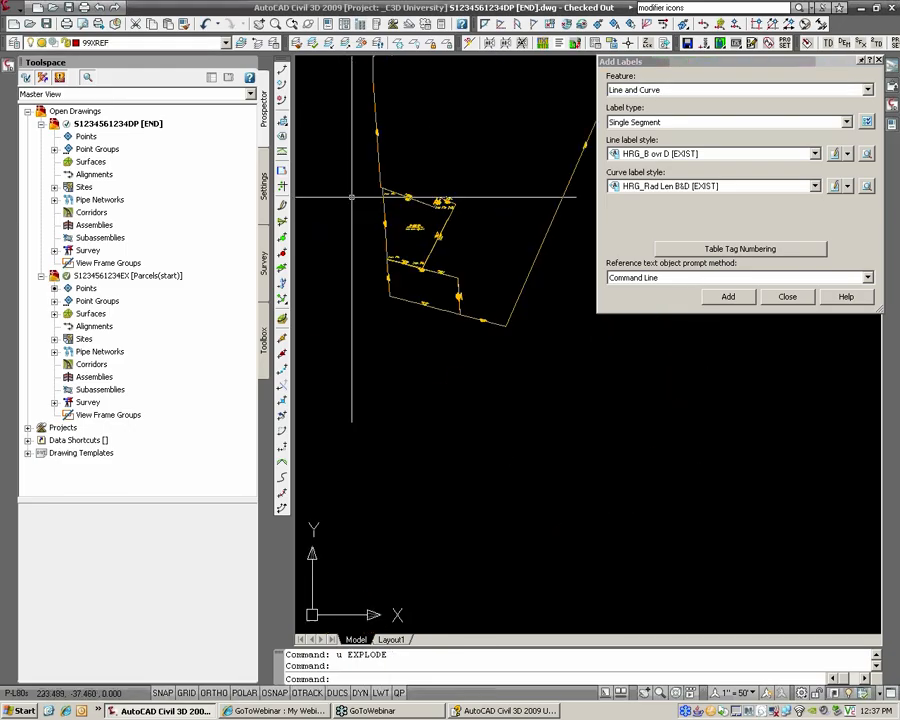
middle_drag(471, 209, 394, 203)
scroll(394, 203, down, 2)
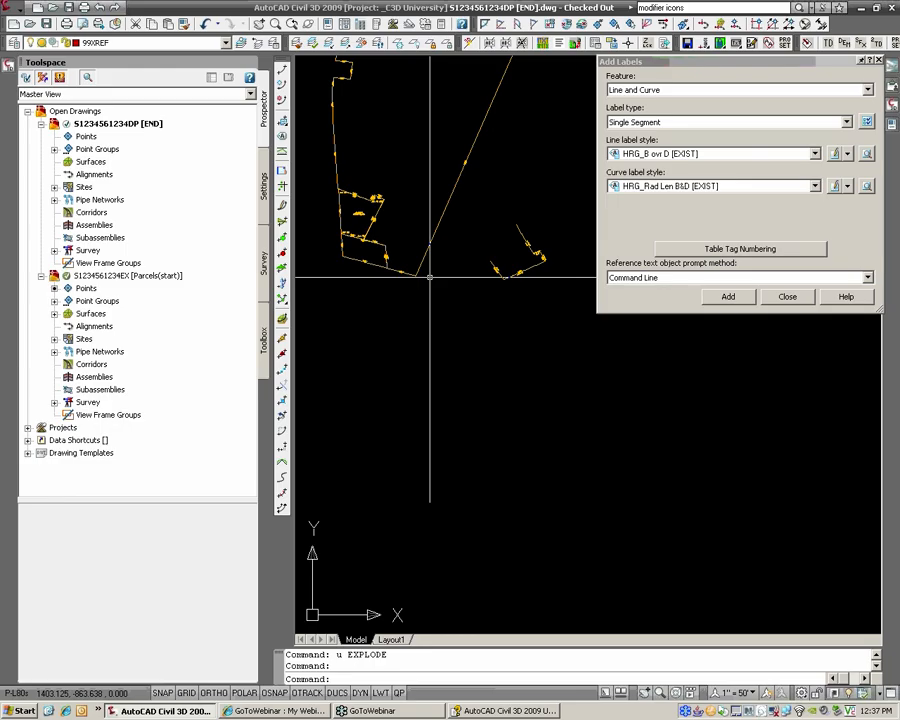
scroll(430, 275, up, 6)
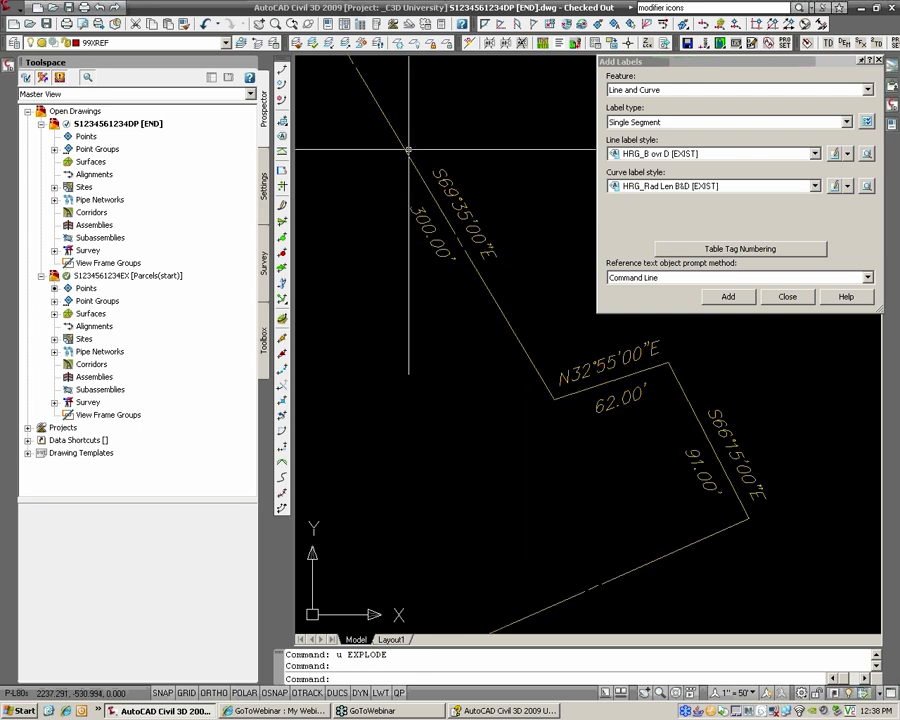
double_click(505, 328)
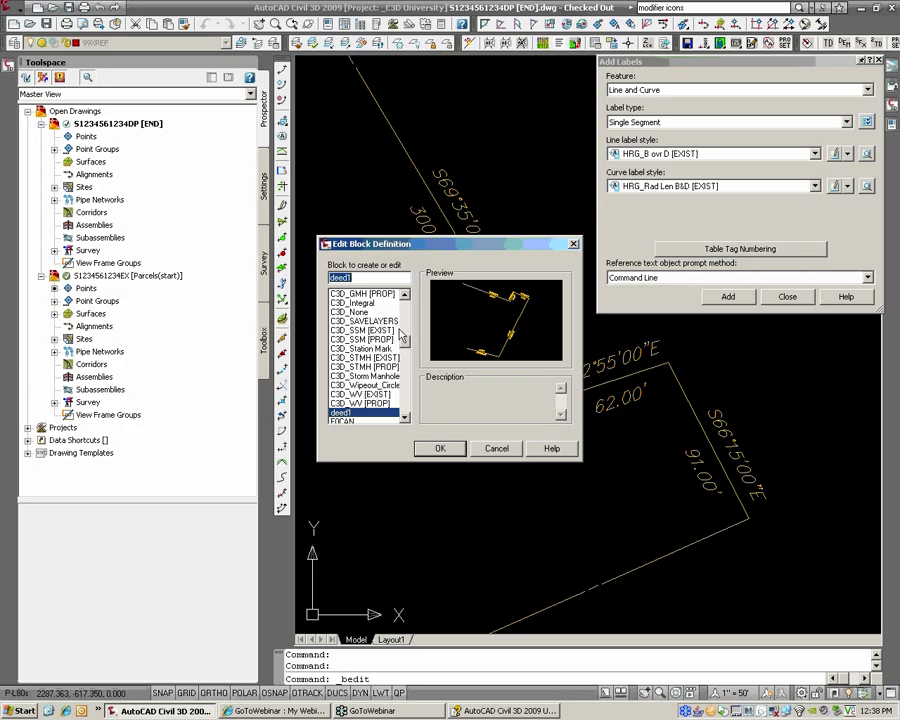
Step: Cancel the deed1 block edit and close the Add Labels palette
click(497, 448)
scroll(430, 474, down, 5)
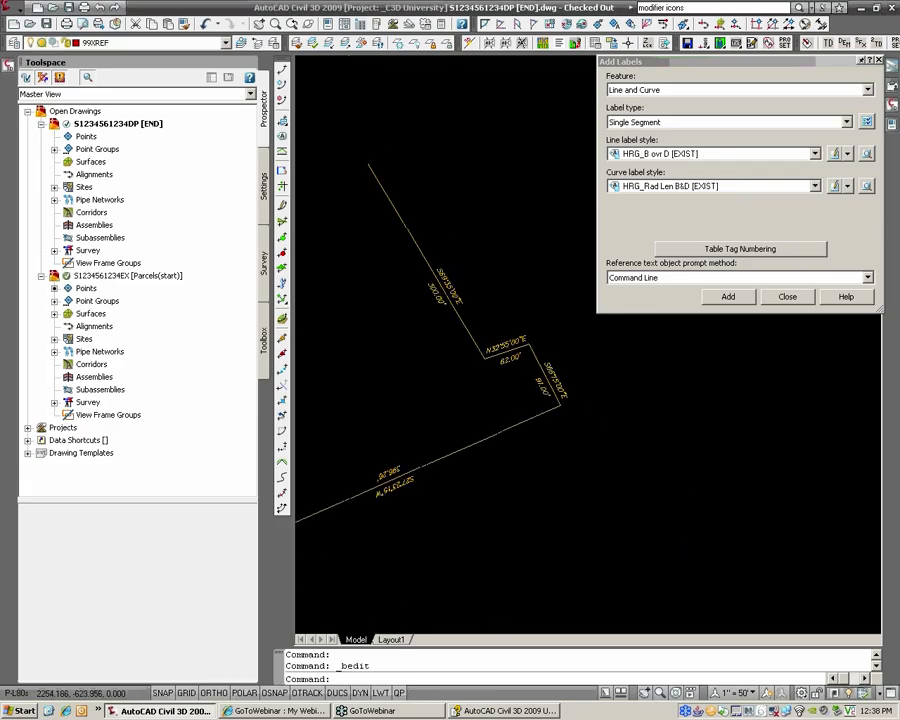
scroll(418, 367, up, 2)
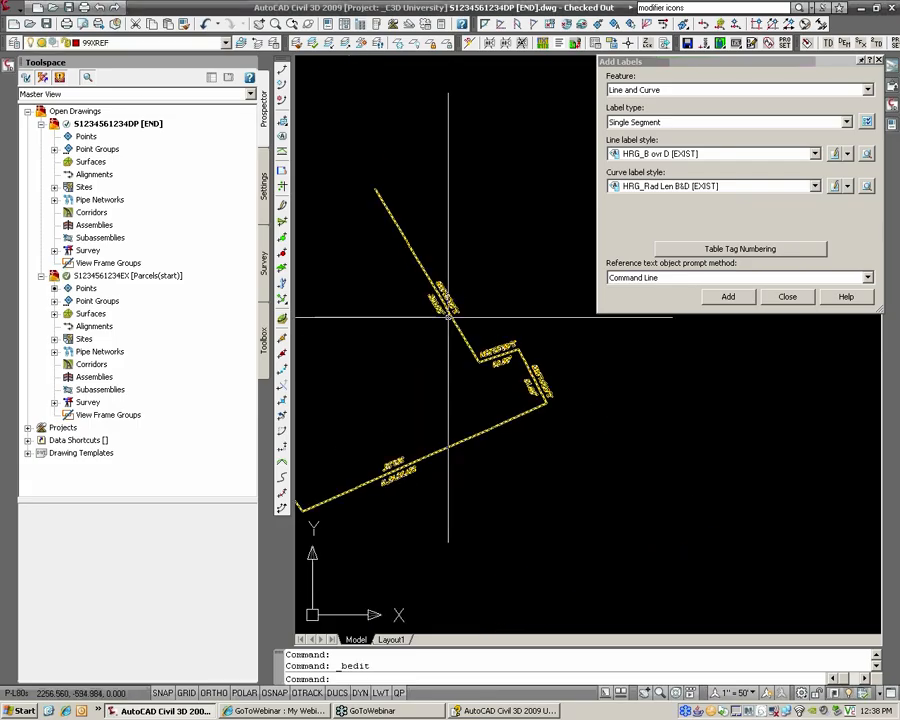
click(788, 297)
Step: Undo the deed drawing's check-out in Prospector and close it without saving
right_click(165, 124)
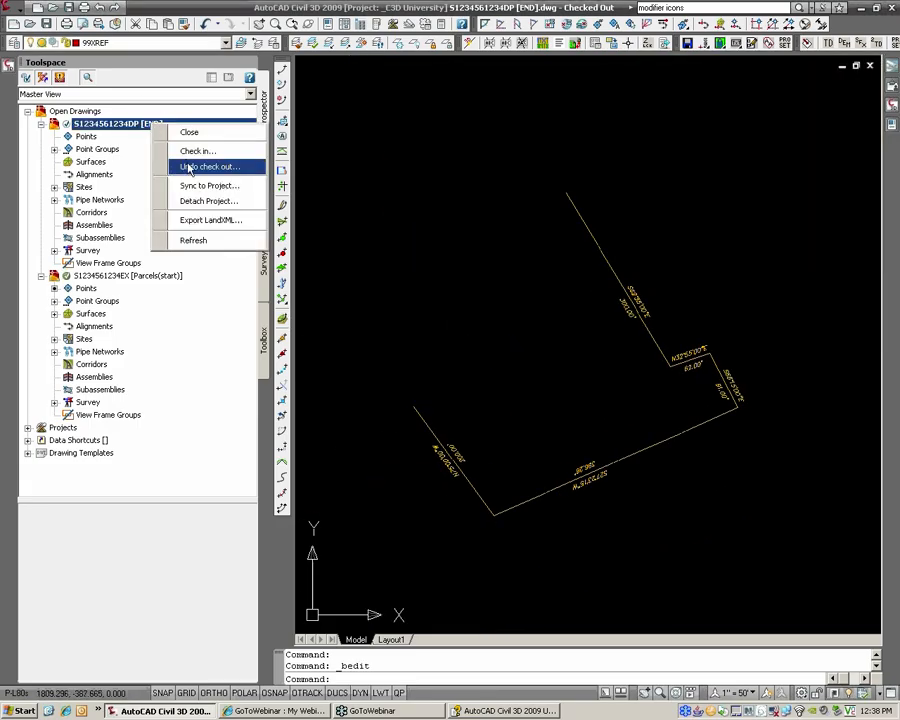
click(190, 167)
click(490, 504)
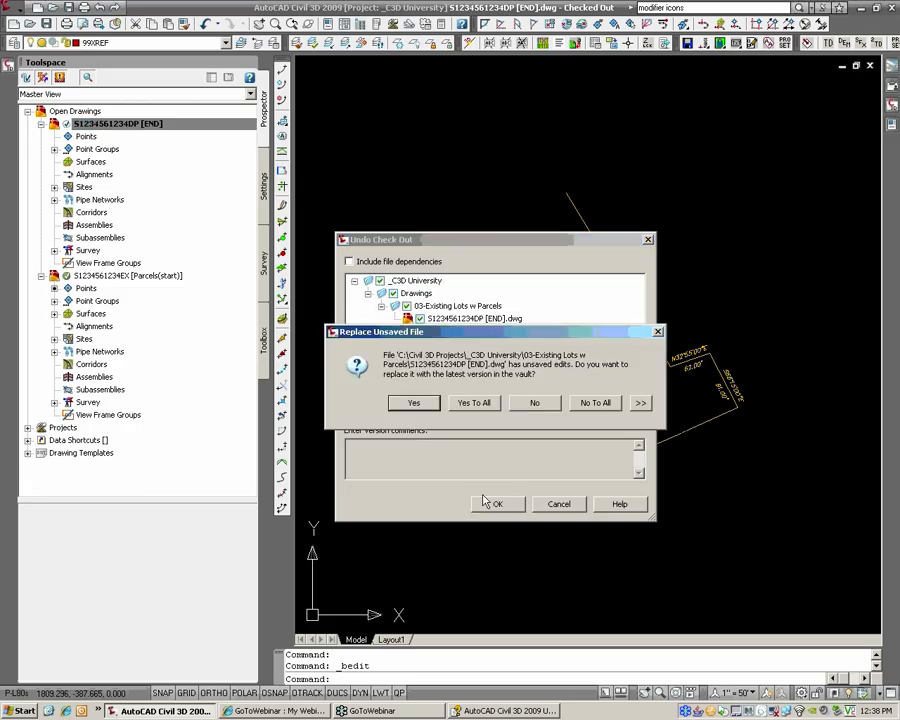
click(535, 403)
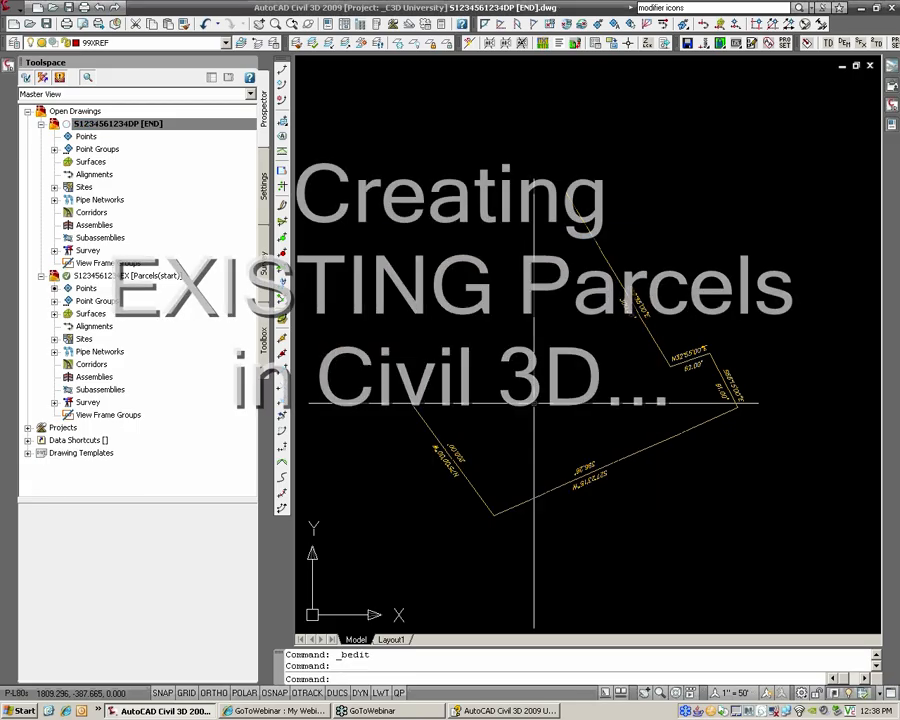
click(870, 66)
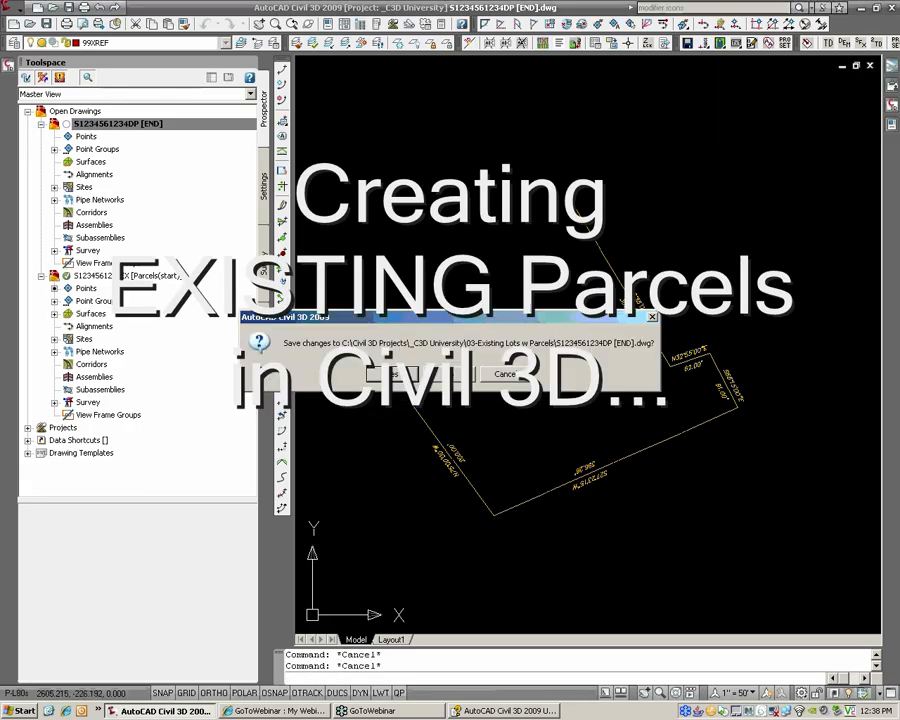
click(447, 374)
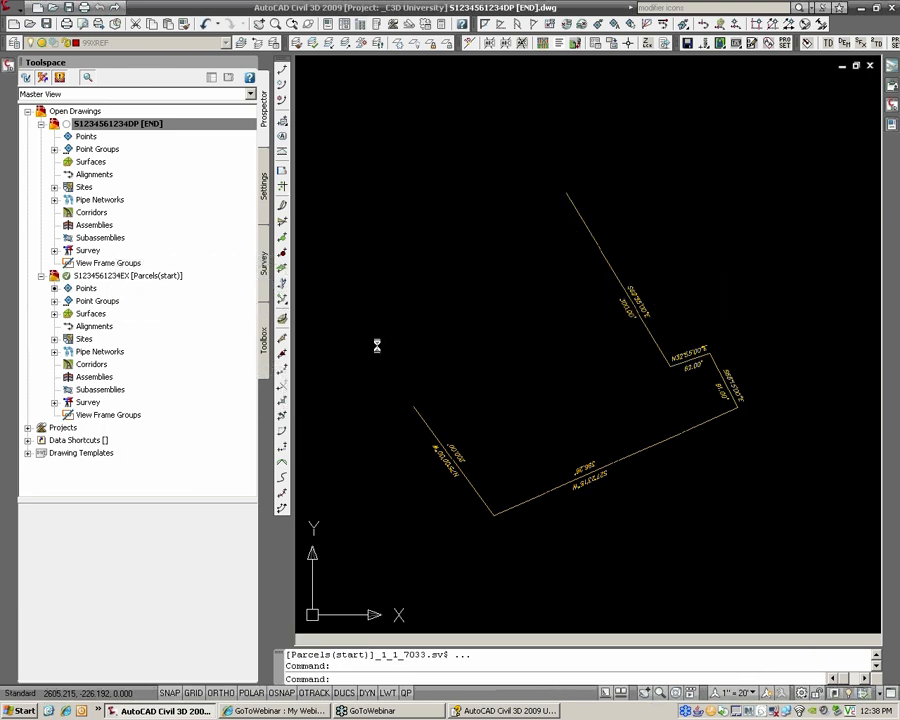
scroll(342, 320, up, 5)
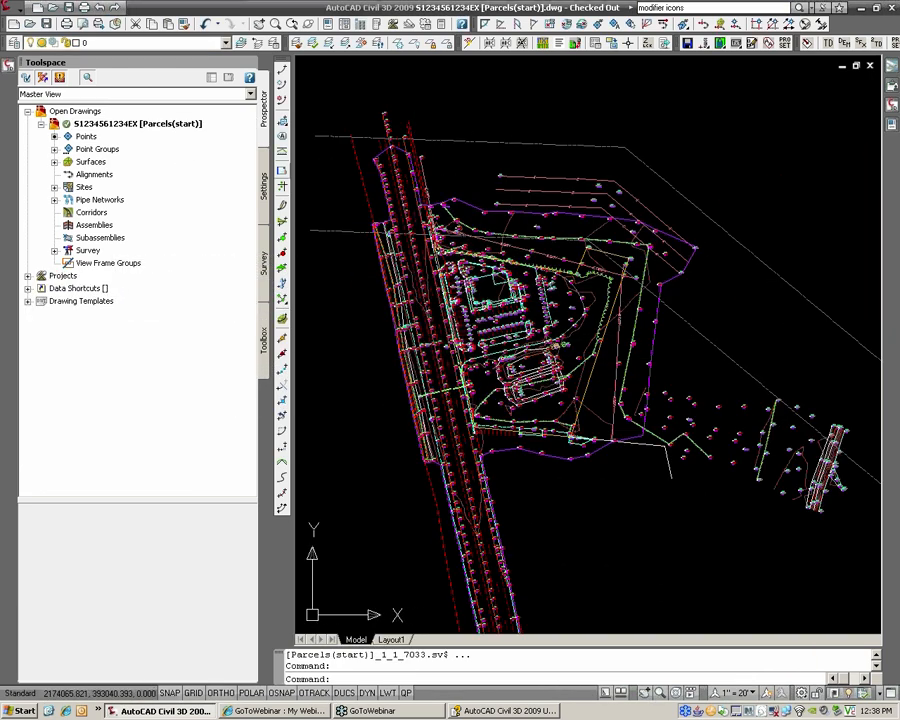
Step: Move the _No Display point group to the top of the point group order
click(264, 178)
click(265, 138)
right_click(110, 149)
click(117, 162)
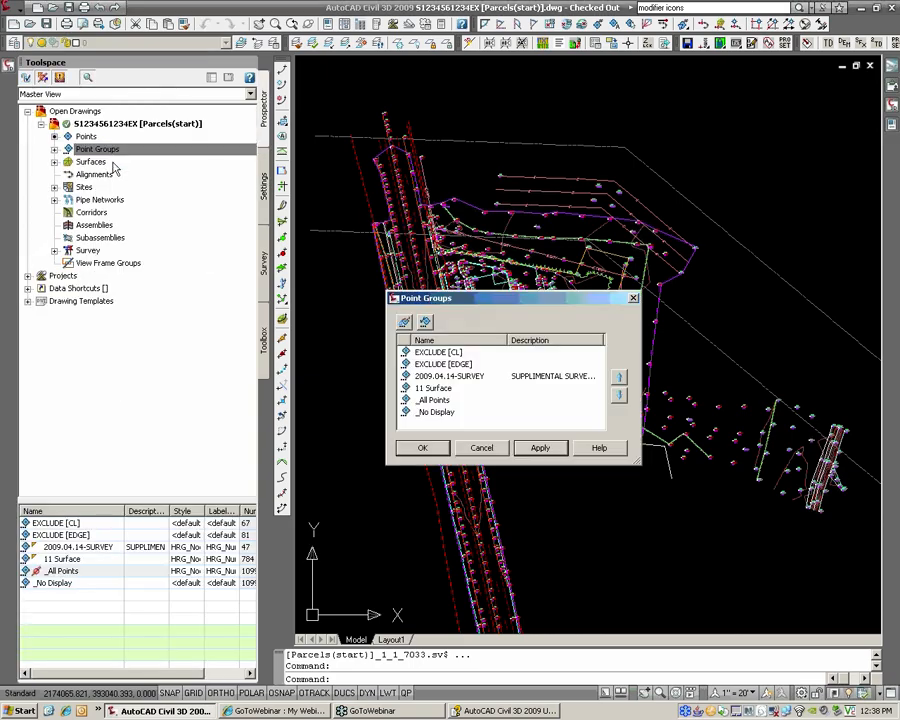
click(440, 412)
click(619, 377)
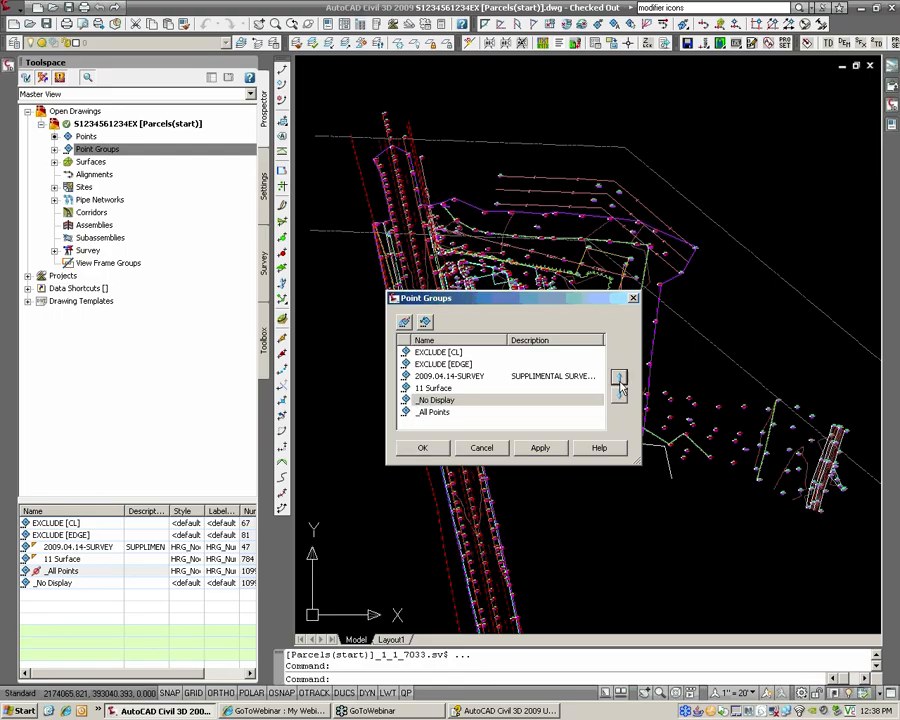
click(619, 377)
click(619, 377)
click(619, 377)
click(619, 377)
click(436, 450)
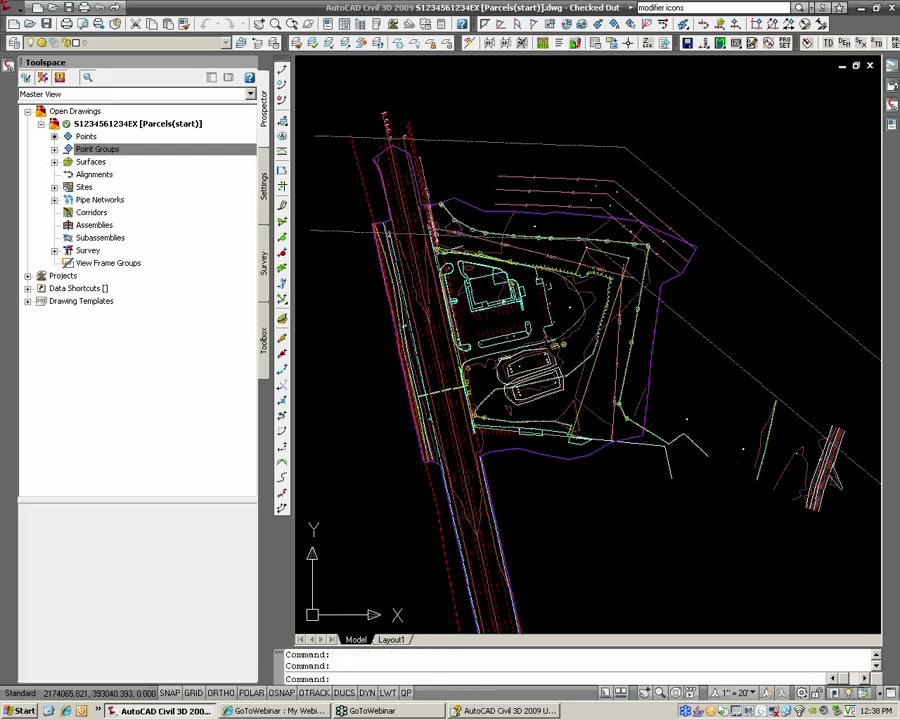
Step: Set the EG surface style to _No Display in Surface Properties
scroll(515, 300, up, 2)
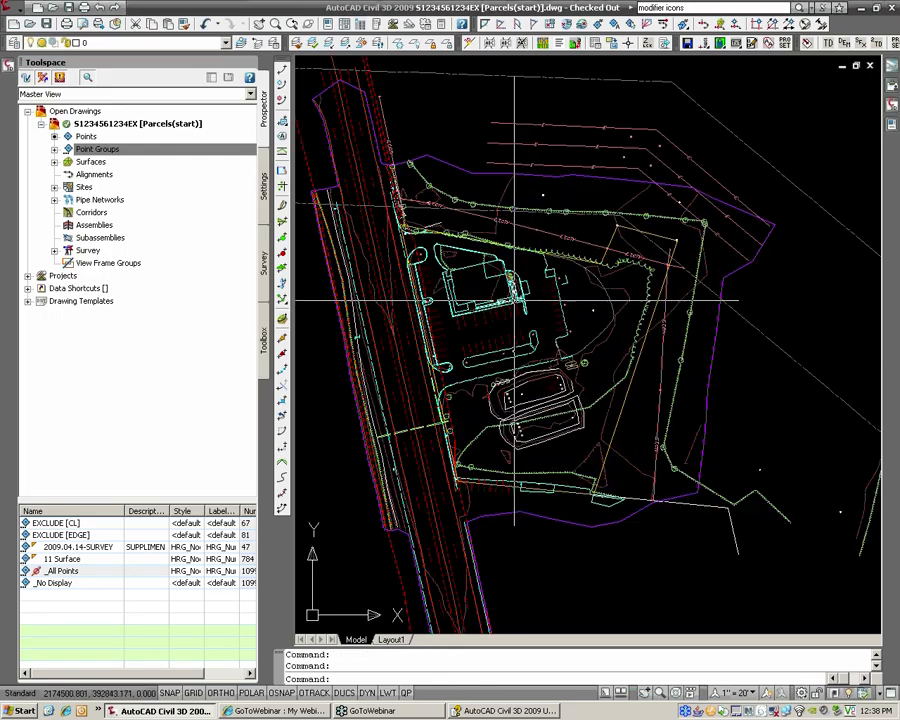
click(437, 280)
right_click(436, 287)
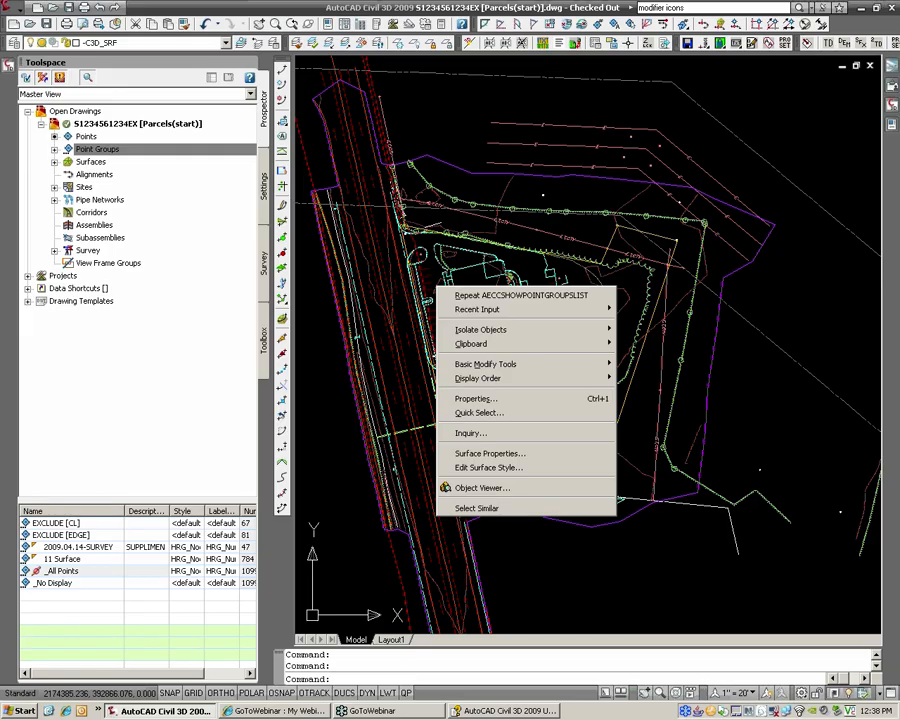
click(494, 455)
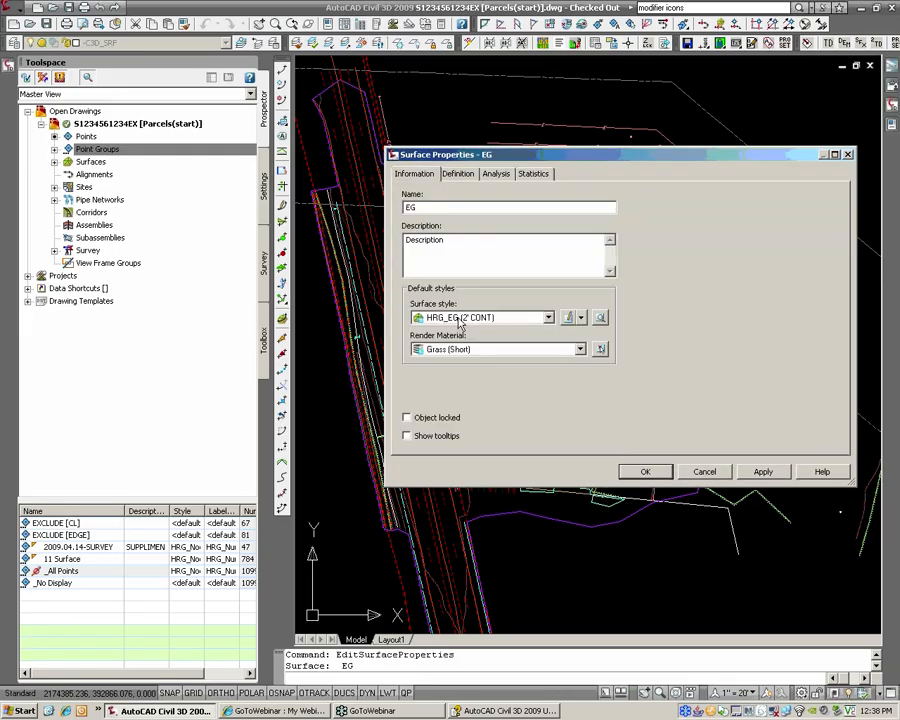
click(460, 318)
click(462, 336)
click(636, 472)
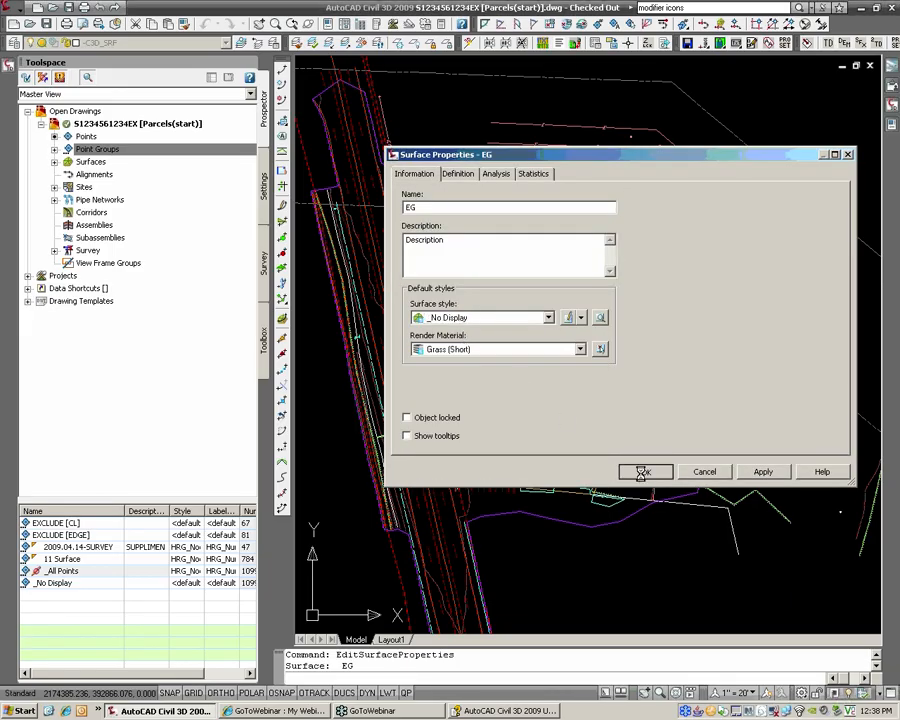
Step: Freeze layers 11BNDY, 15ELECL, 13VEGL, 12ER, 12WALK and the tree symbol layer
click(398, 44)
click(472, 172)
scroll(467, 200, up, 3)
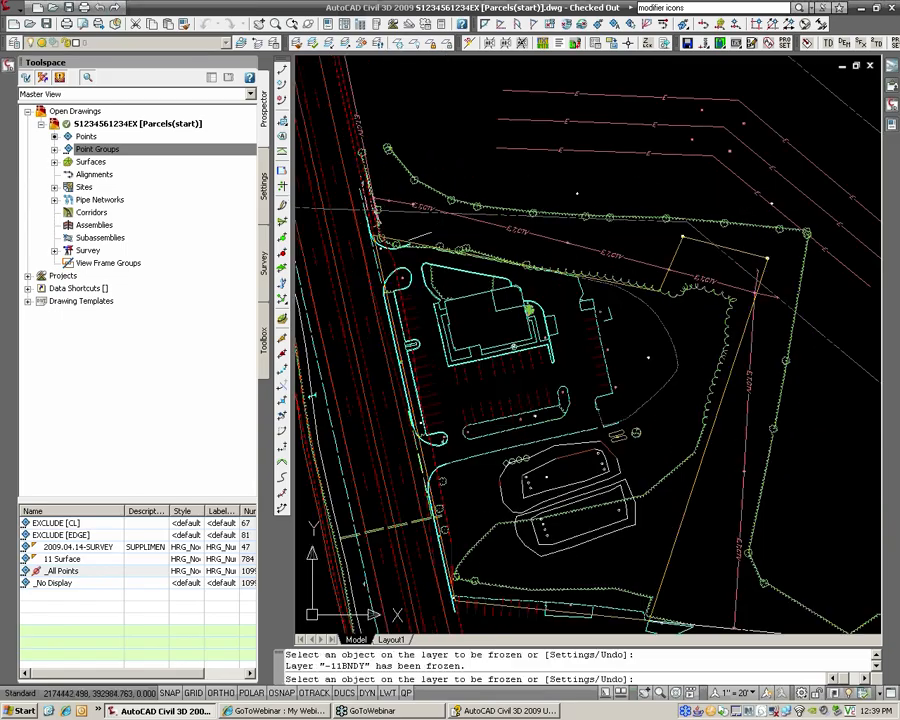
scroll(423, 212, down, 4)
click(423, 212)
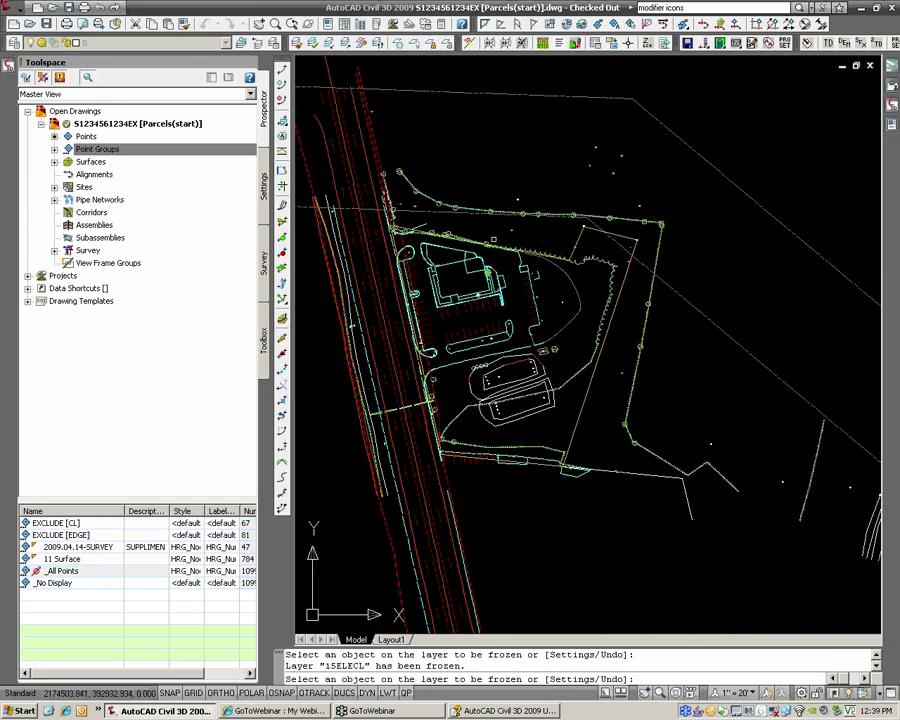
click(465, 209)
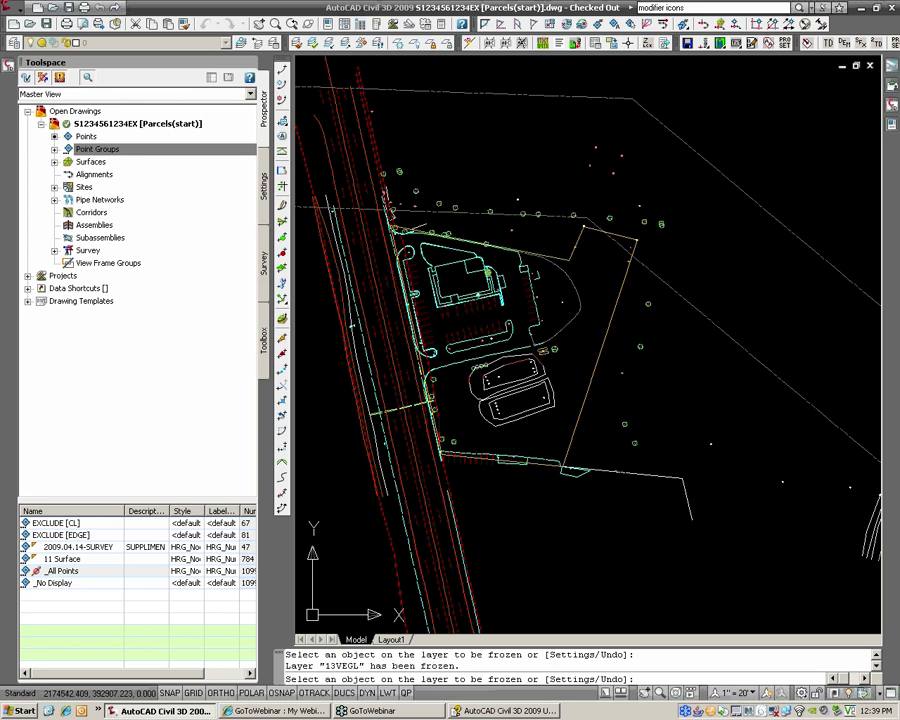
click(378, 216)
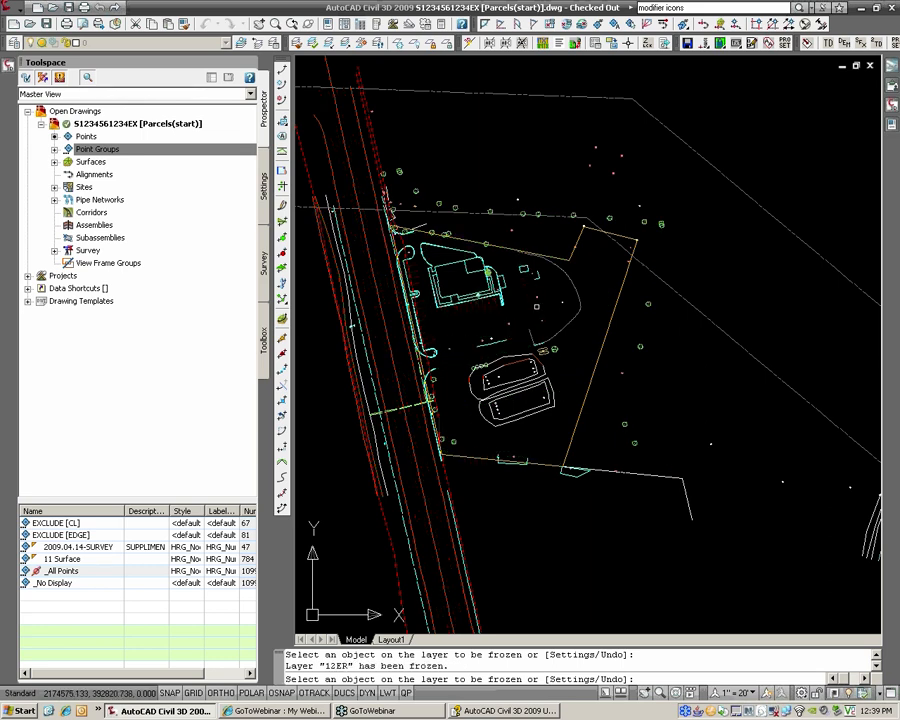
click(503, 296)
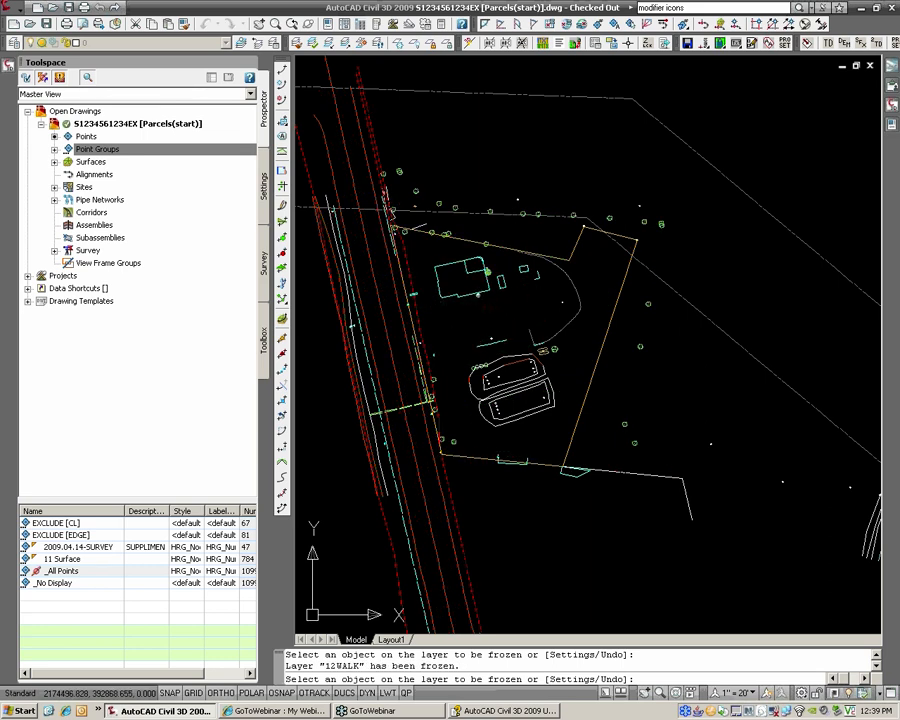
click(385, 192)
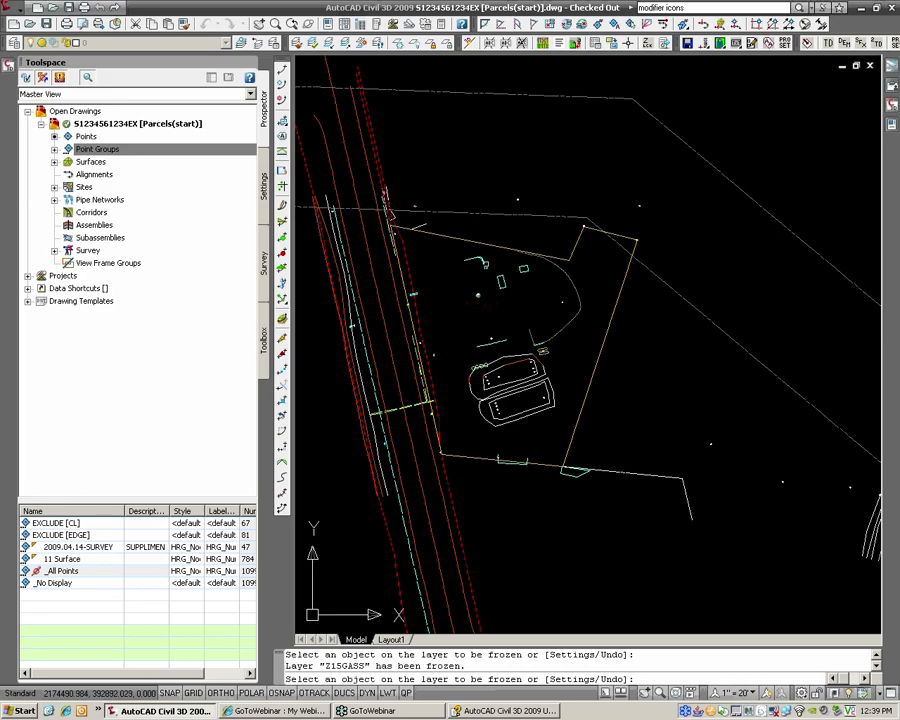
Step: Freeze 10EASE-ELEC, 12SHLD, 11BB and the red dashed feature lines, then end LAYFRZ
click(619, 245)
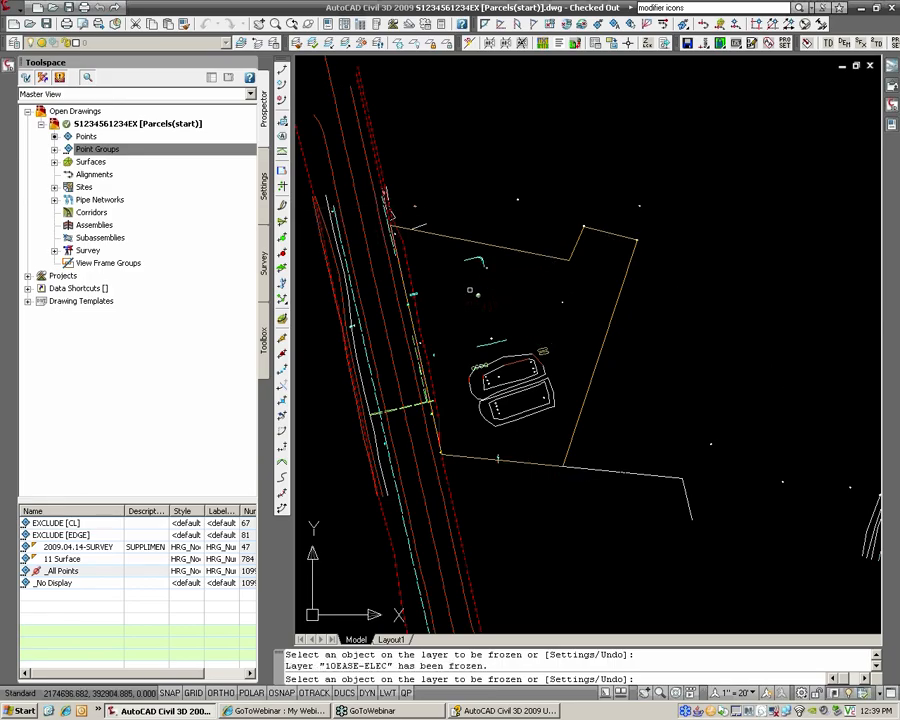
scroll(385, 215, up, 5)
click(385, 230)
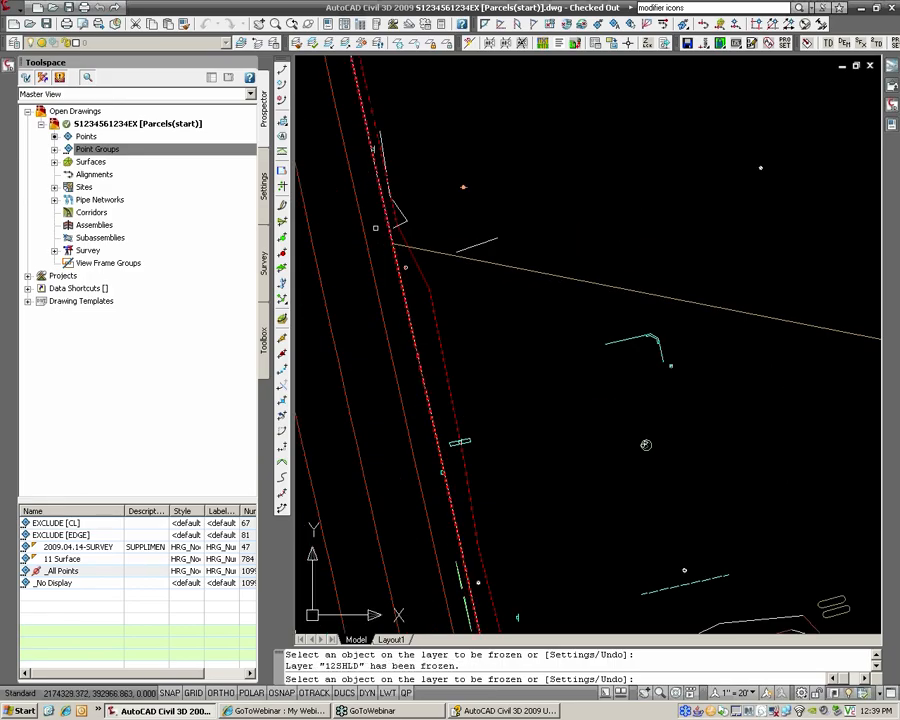
click(375, 231)
click(400, 218)
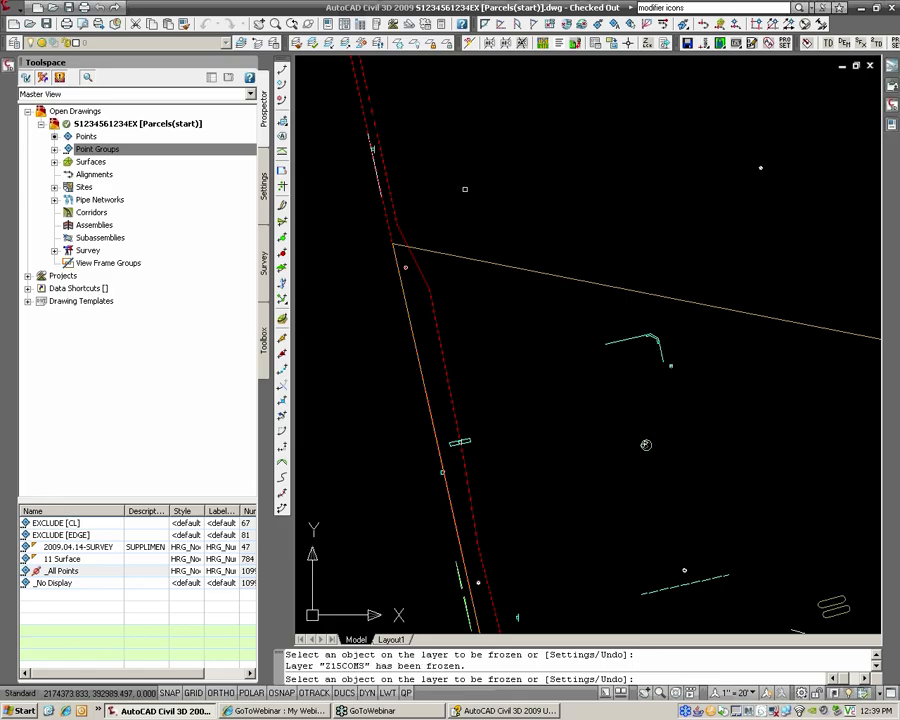
scroll(584, 322, down, 3)
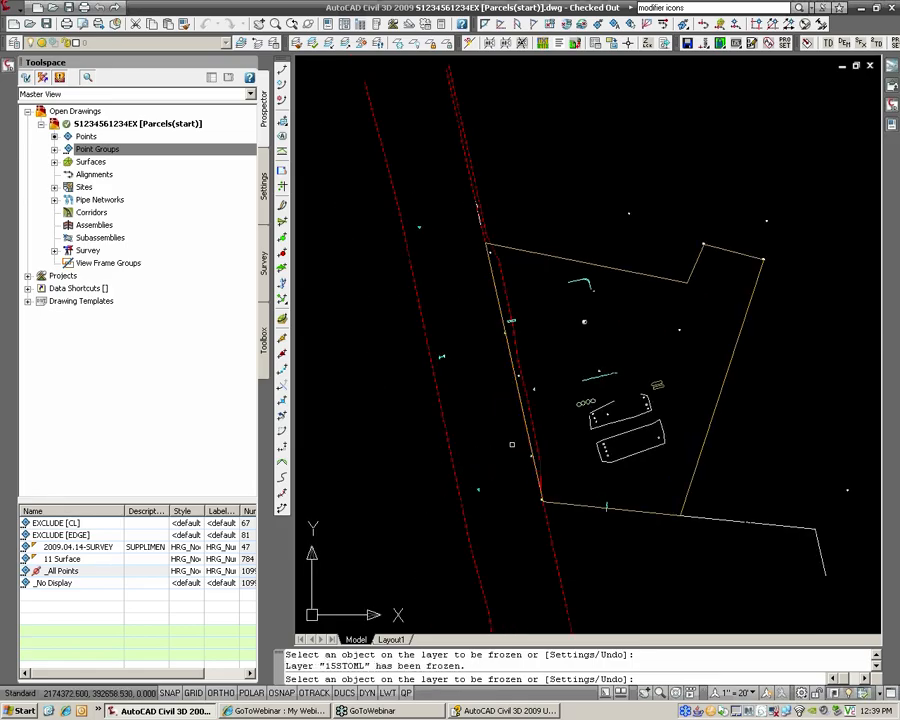
scroll(565, 420, up, 3)
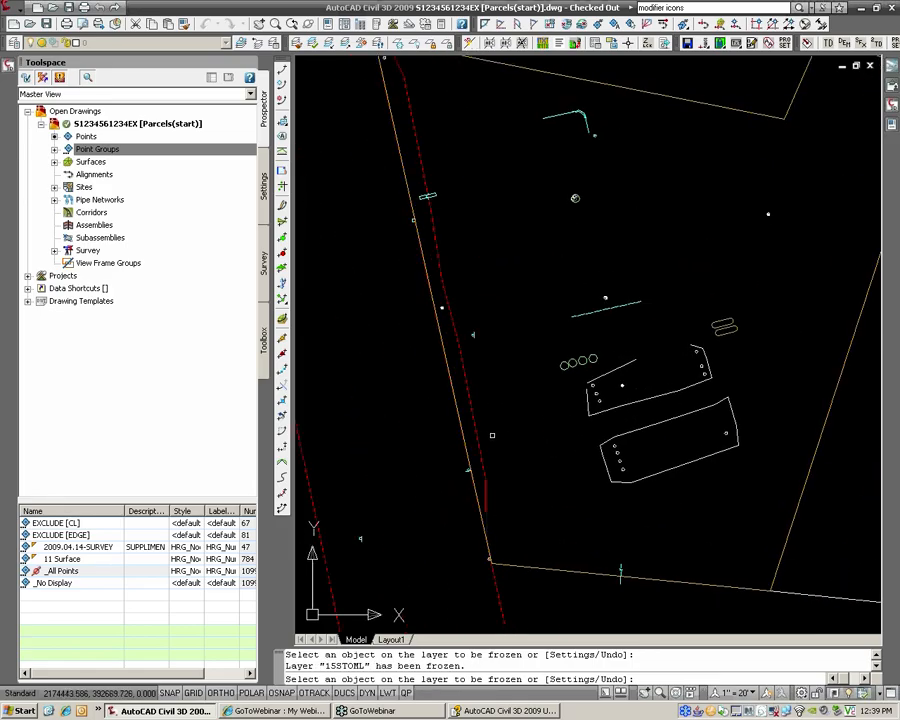
key(Return)
scroll(540, 430, down, 3)
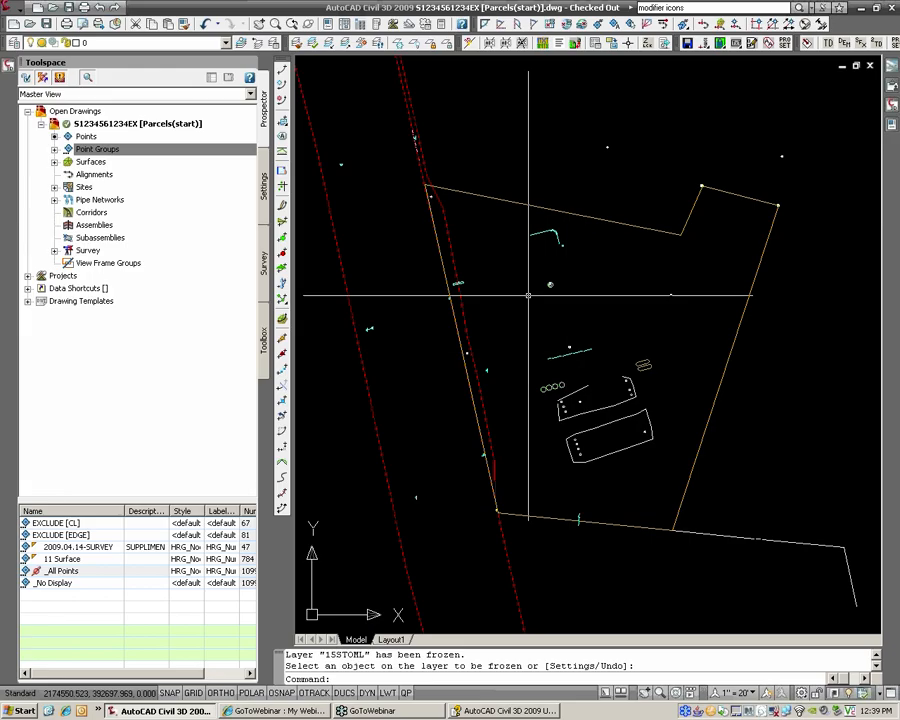
scroll(536, 292, down, 2)
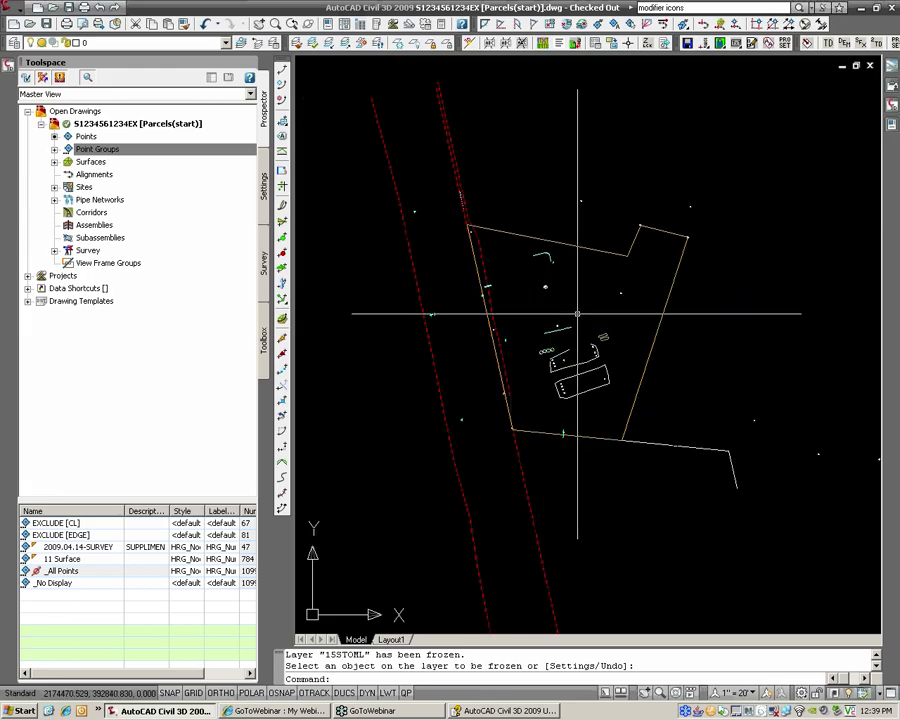
Step: Select both right-of-way lines and the lot boundary polyline, then clear the selection
click(530, 503)
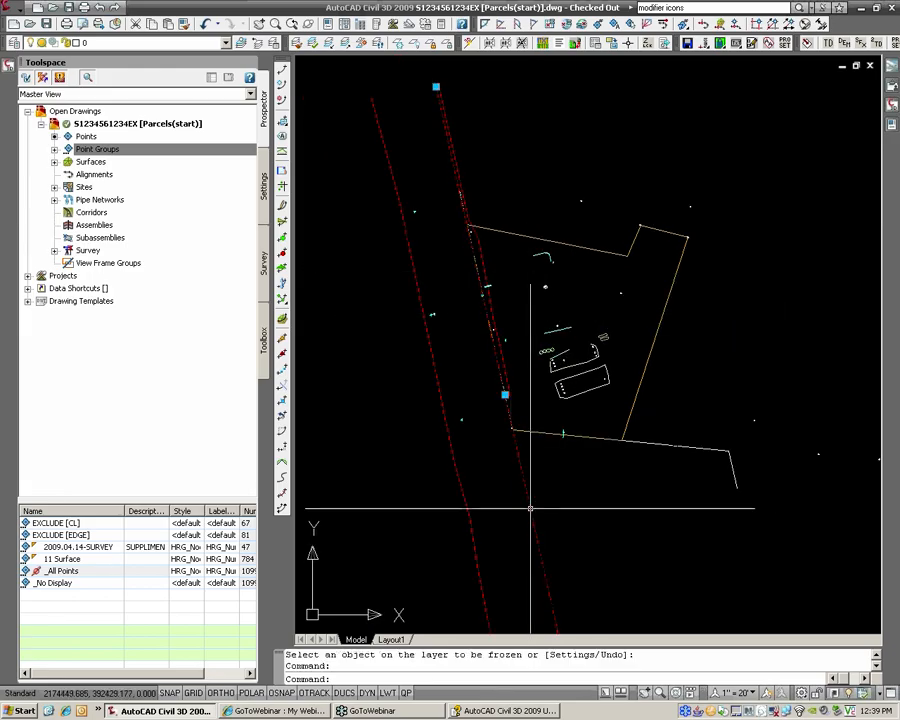
click(466, 505)
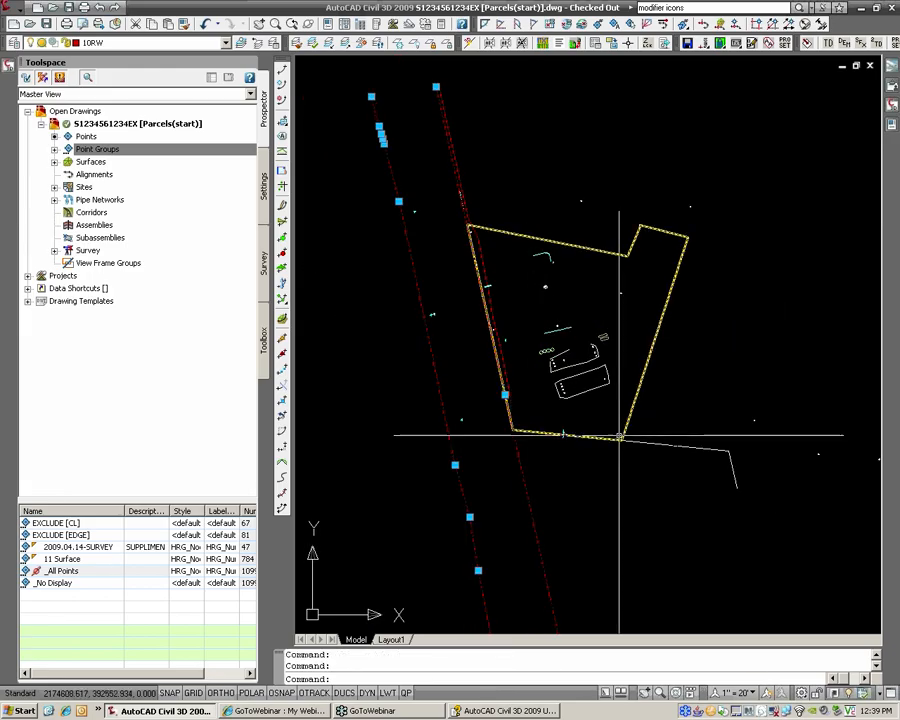
click(626, 430)
scroll(636, 356, up, 2)
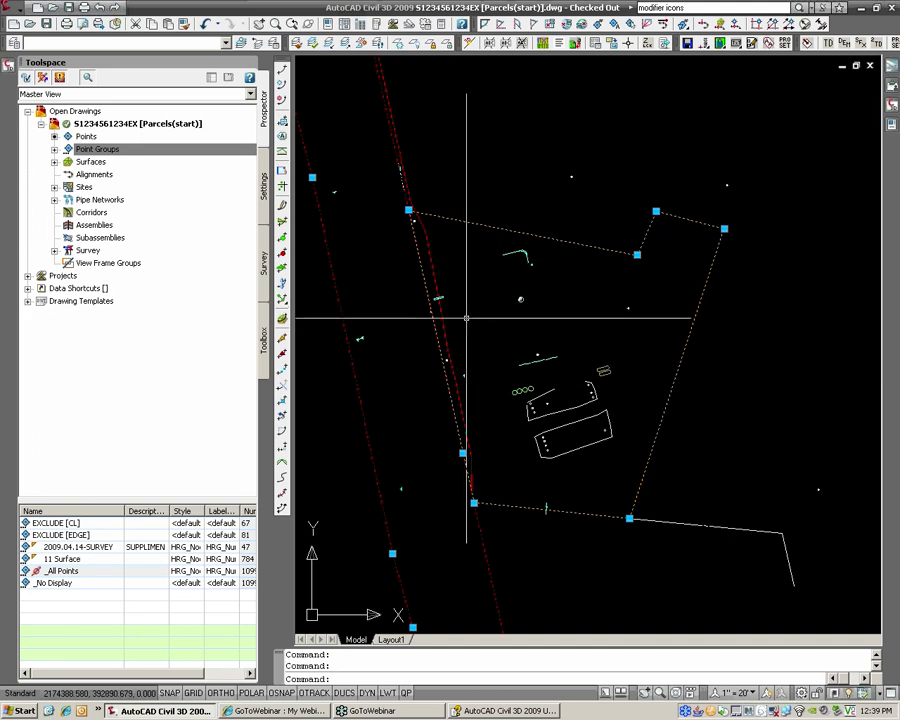
middle_drag(466, 318, 488, 311)
key(Escape)
key(Escape)
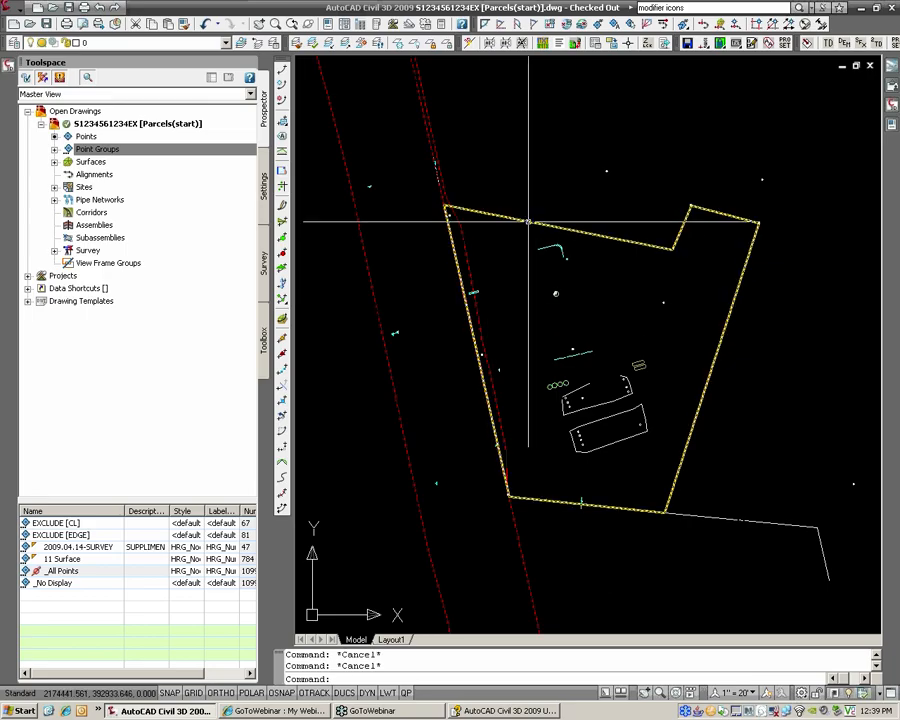
Step: Zoom in and check the lot boundary polyline by selecting and deselecting it
scroll(446, 212, up, 4)
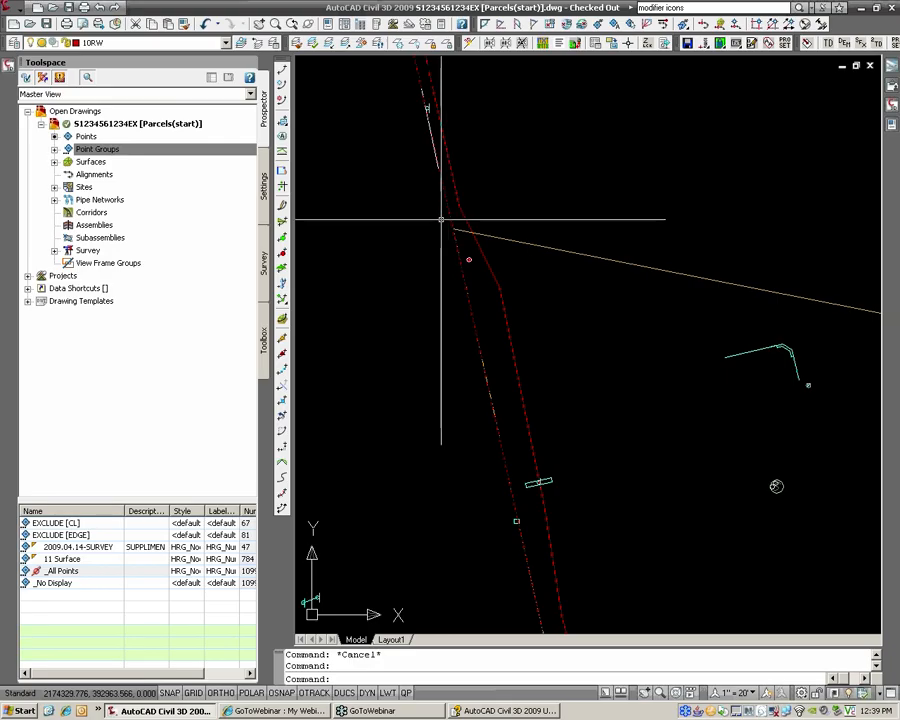
scroll(438, 220, up, 2)
scroll(446, 230, up, 1)
scroll(454, 231, down, 2)
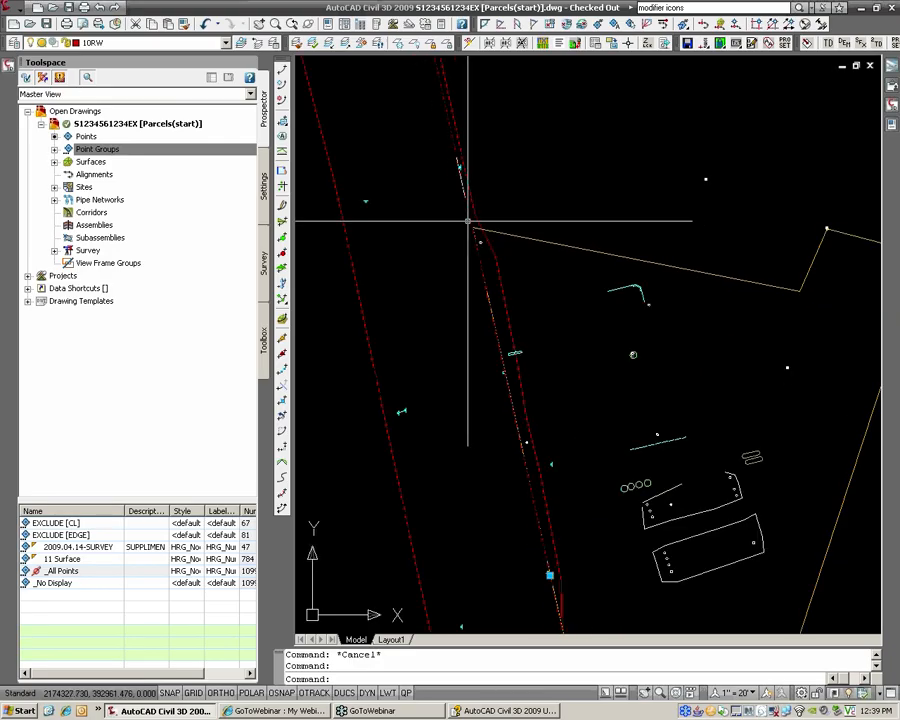
key(Escape)
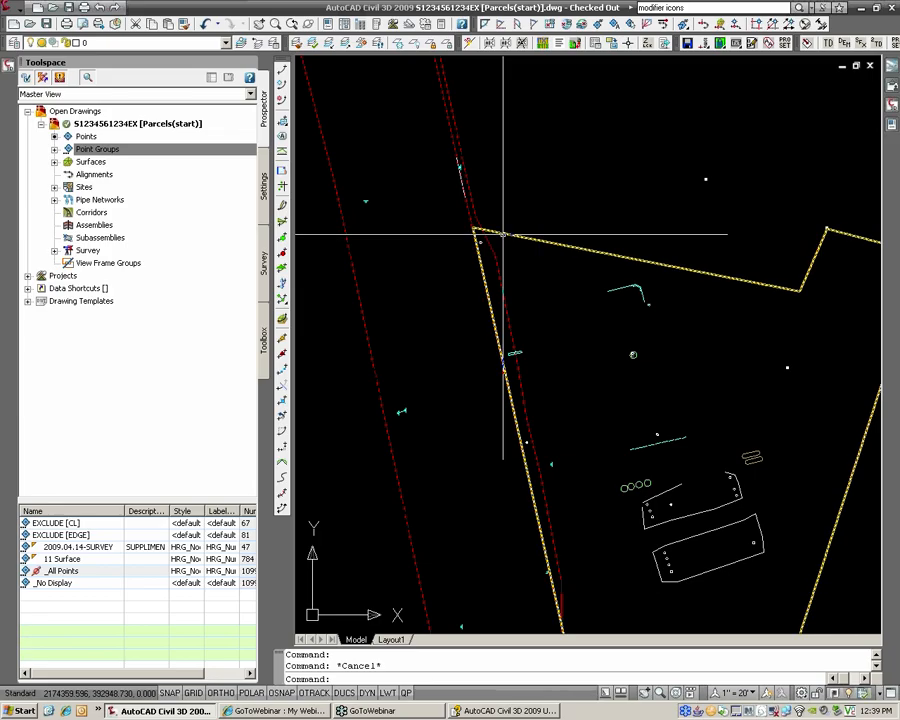
click(503, 235)
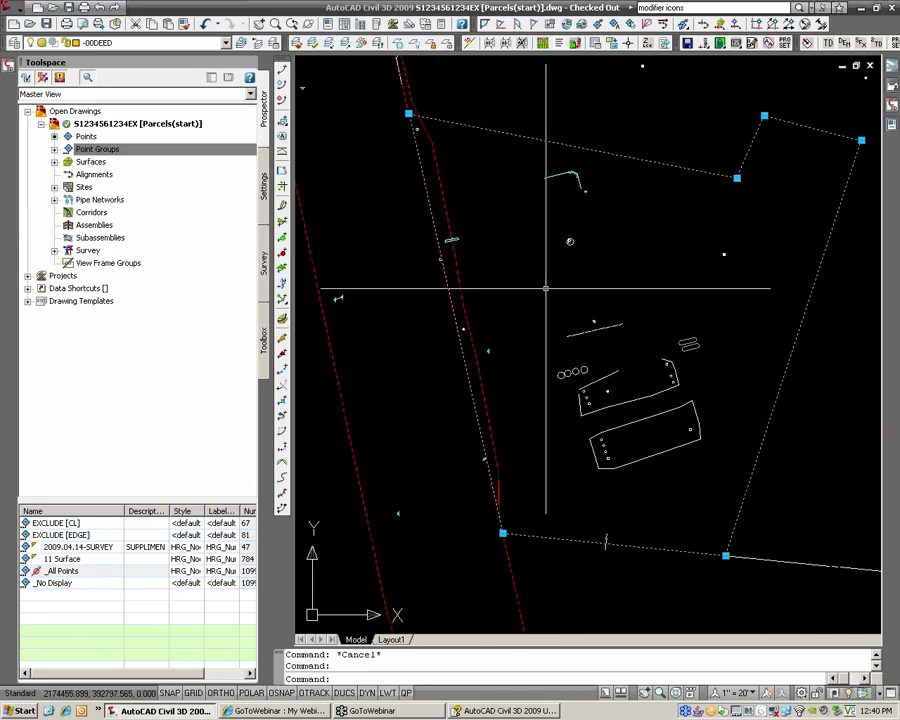
key(Escape)
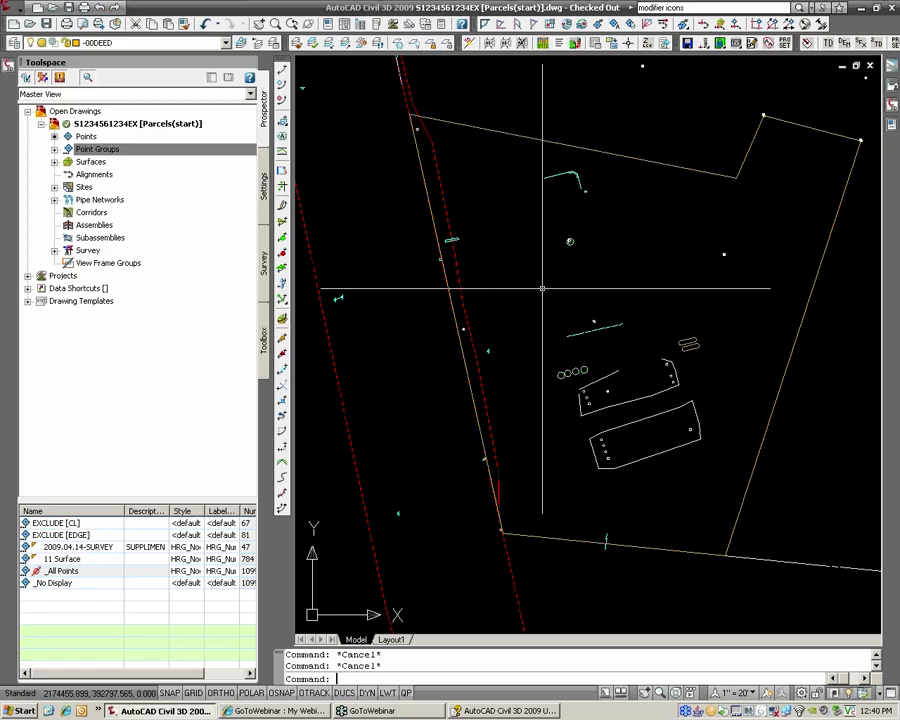
scroll(540, 282, down, 2)
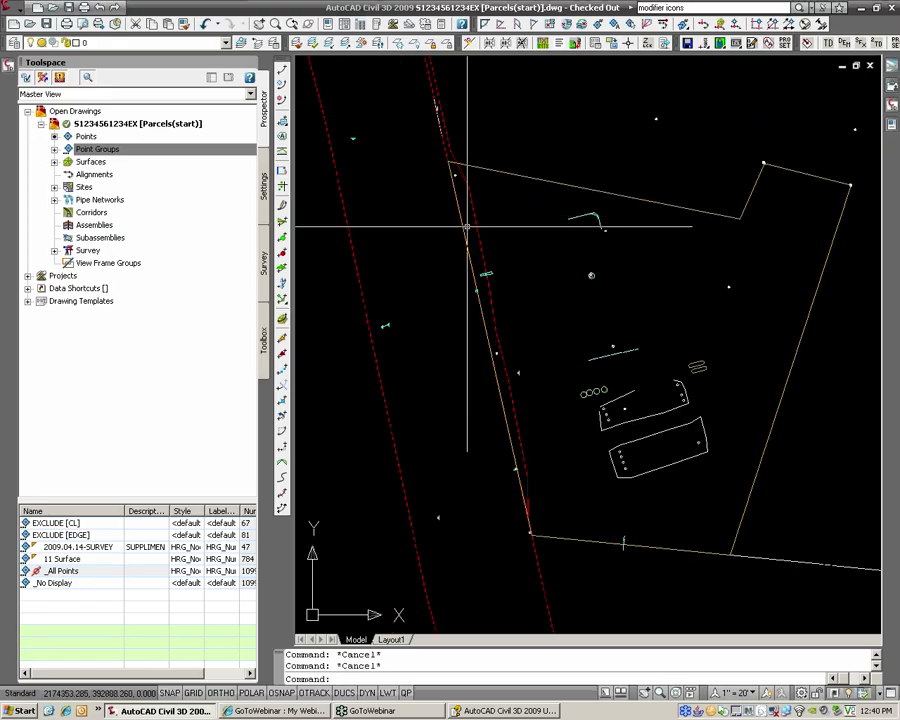
click(448, 160)
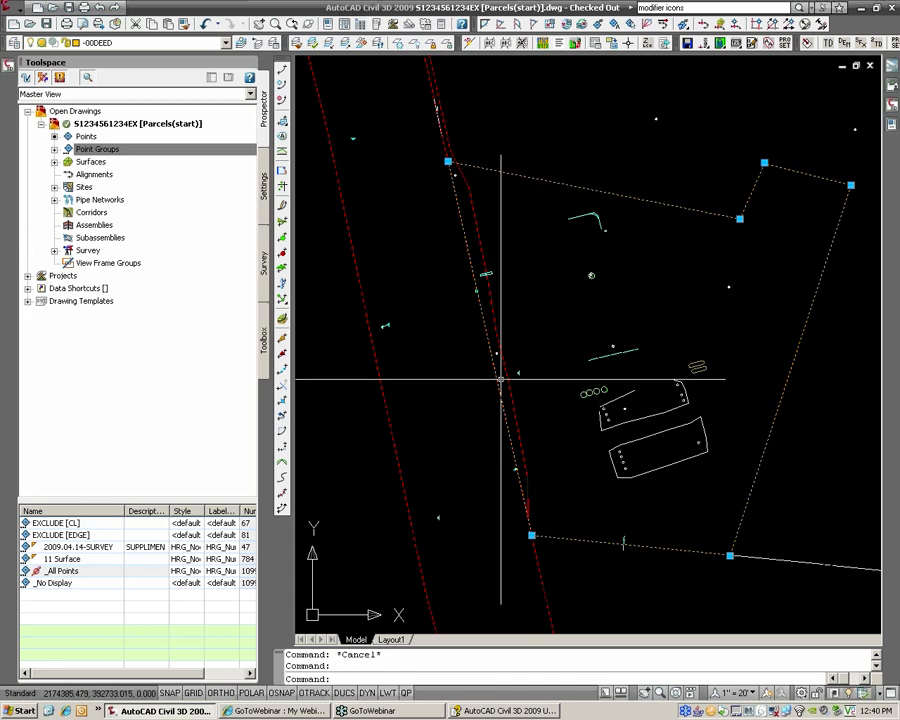
key(Escape)
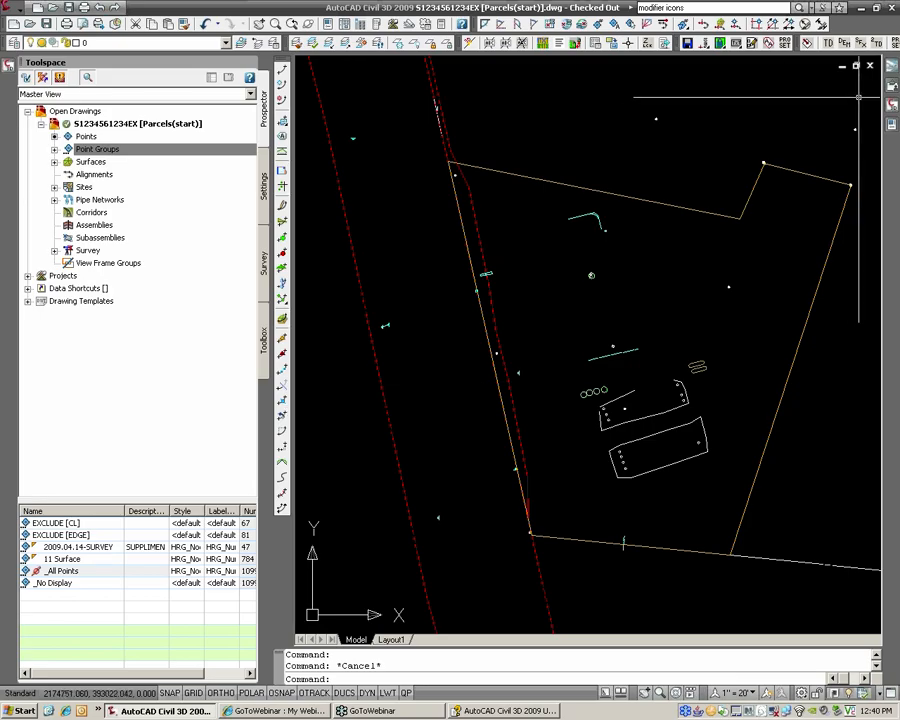
Step: Try Break at Point on the lot boundary, then cancel the attempt
click(891, 126)
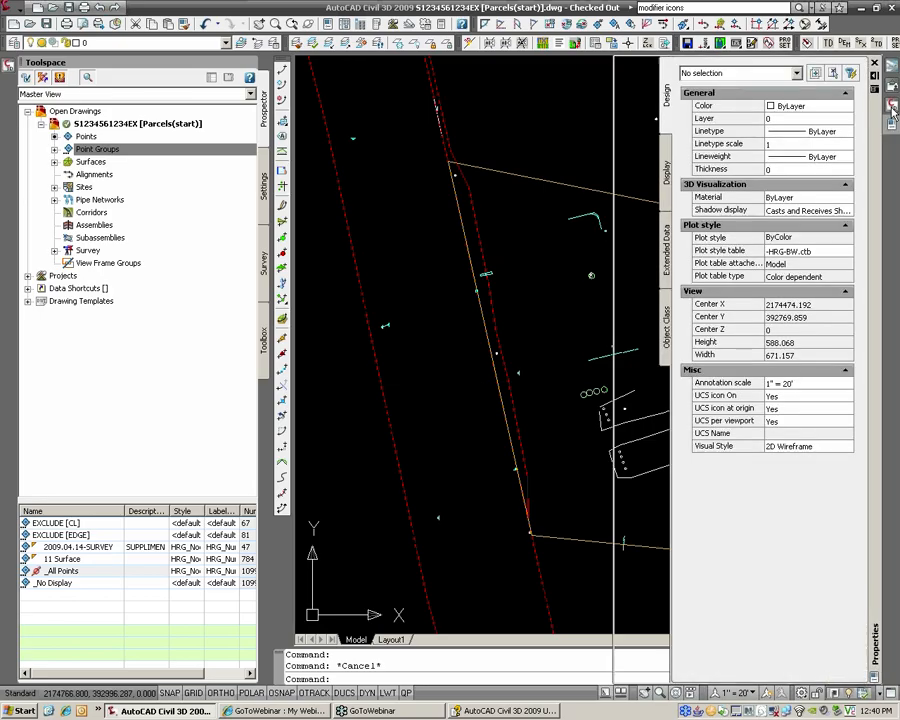
mouse_move(891, 107)
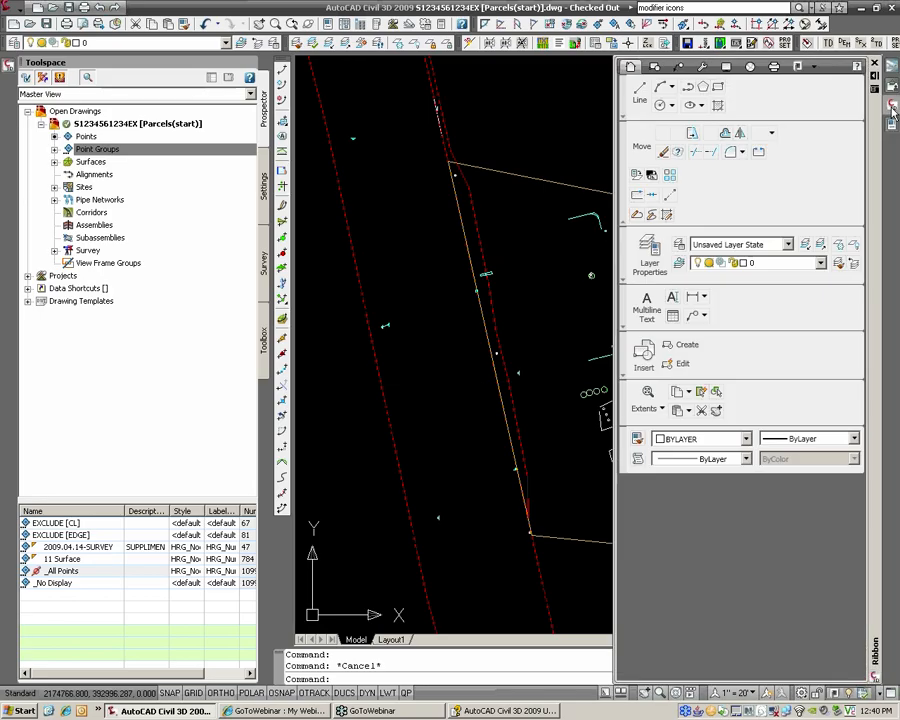
click(636, 196)
click(495, 172)
text(en)
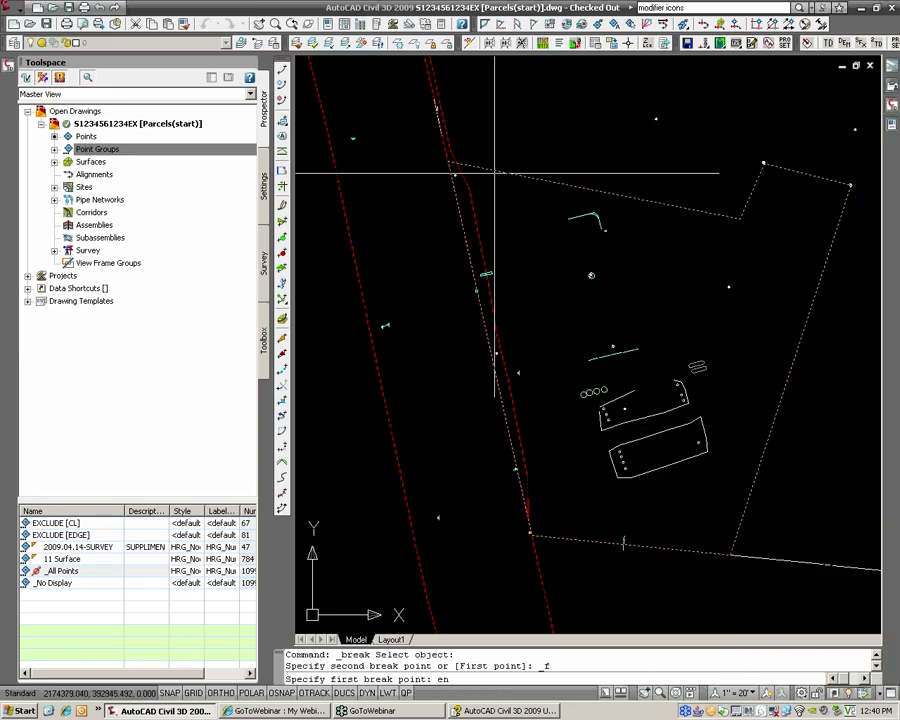
text(d)
key(Return)
click(497, 175)
click(456, 197)
key(Escape)
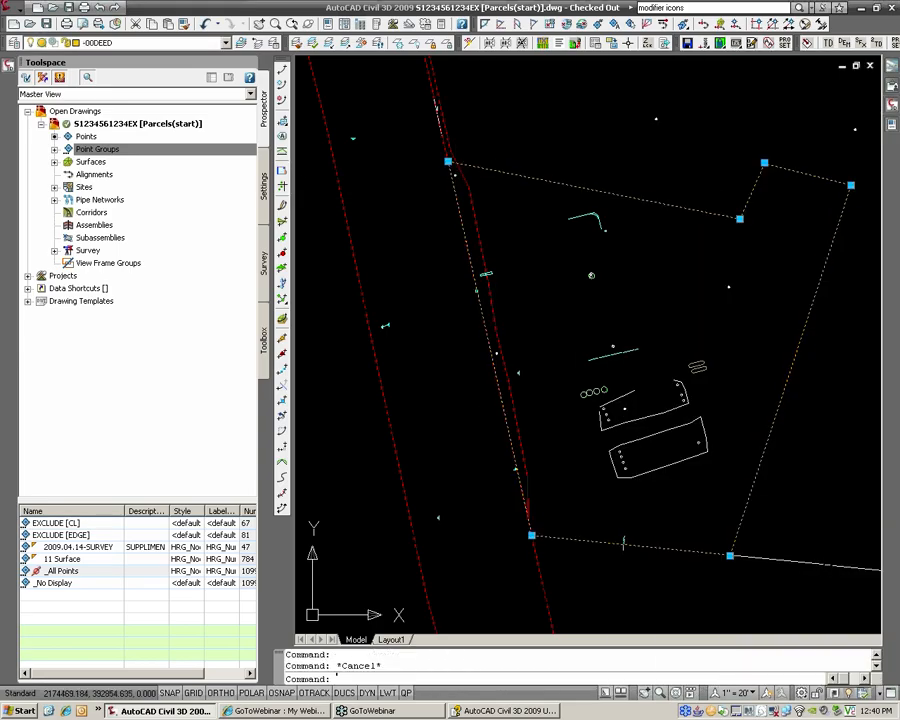
key(Escape)
Step: Break the lot boundary at its lower-left corner endpoint and erase the separated segment
mouse_move(891, 107)
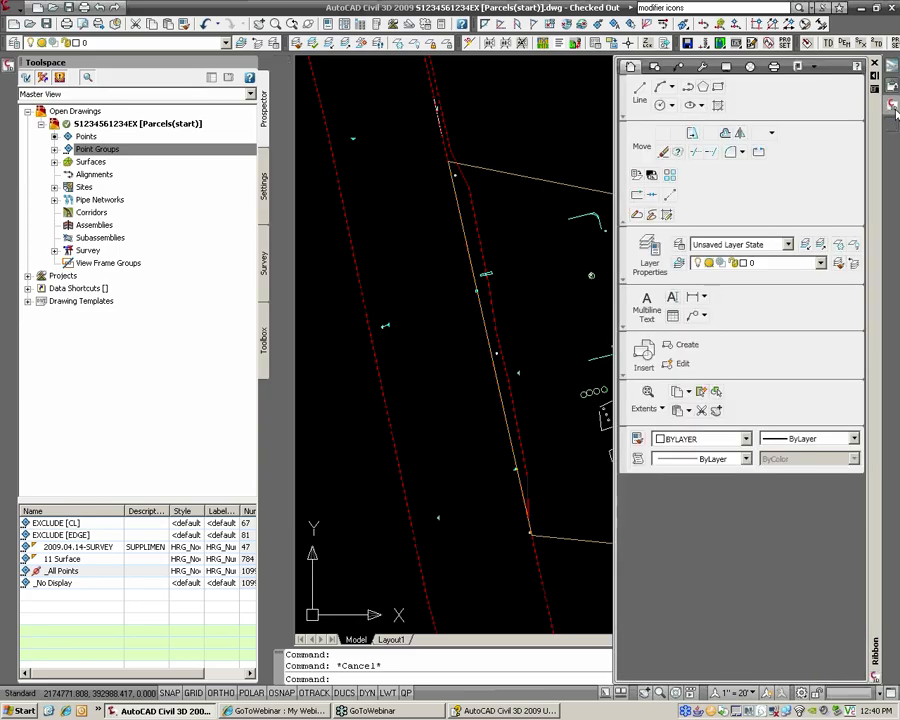
click(636, 197)
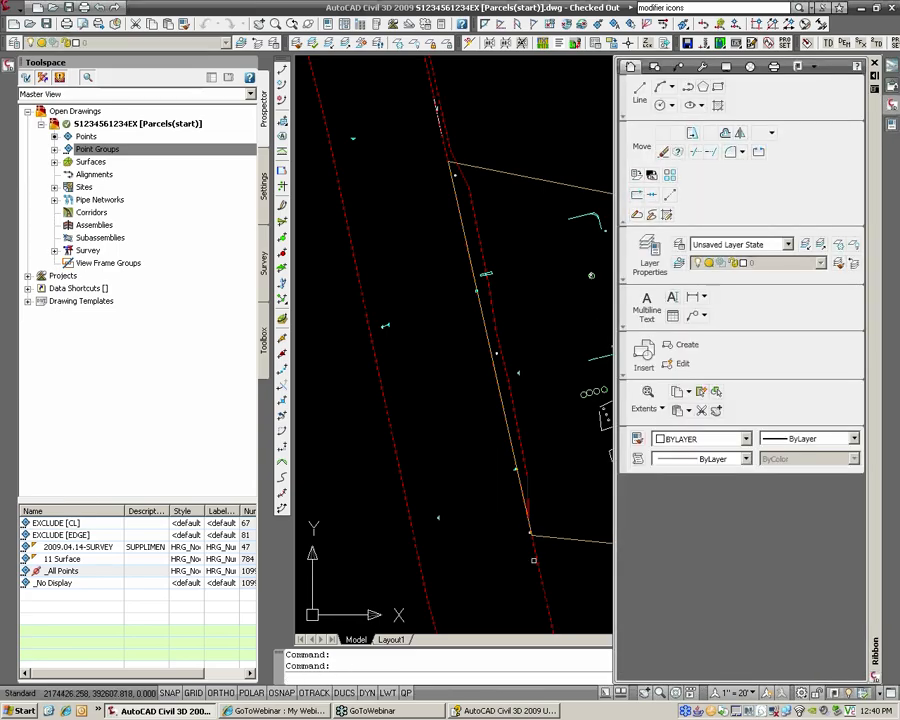
click(554, 537)
text(end)
key(Return)
click(532, 535)
text(@)
key(Return)
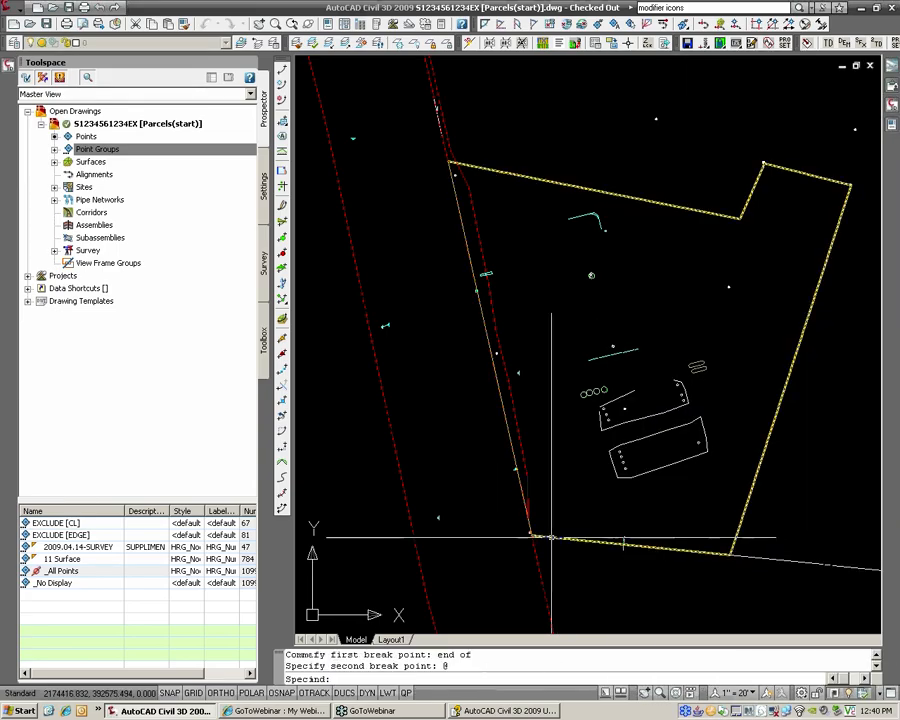
click(519, 490)
text(e)
key(Return)
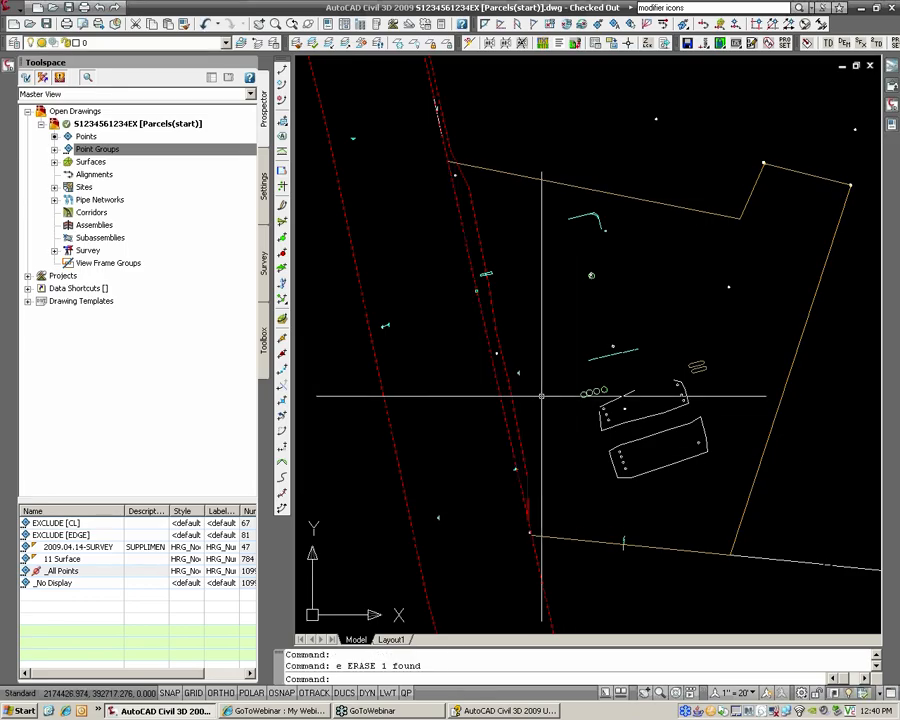
Step: Select the extra red dashed line beside the lot's west edge
scroll(545, 396, down, 4)
scroll(596, 348, up, 3)
click(478, 353)
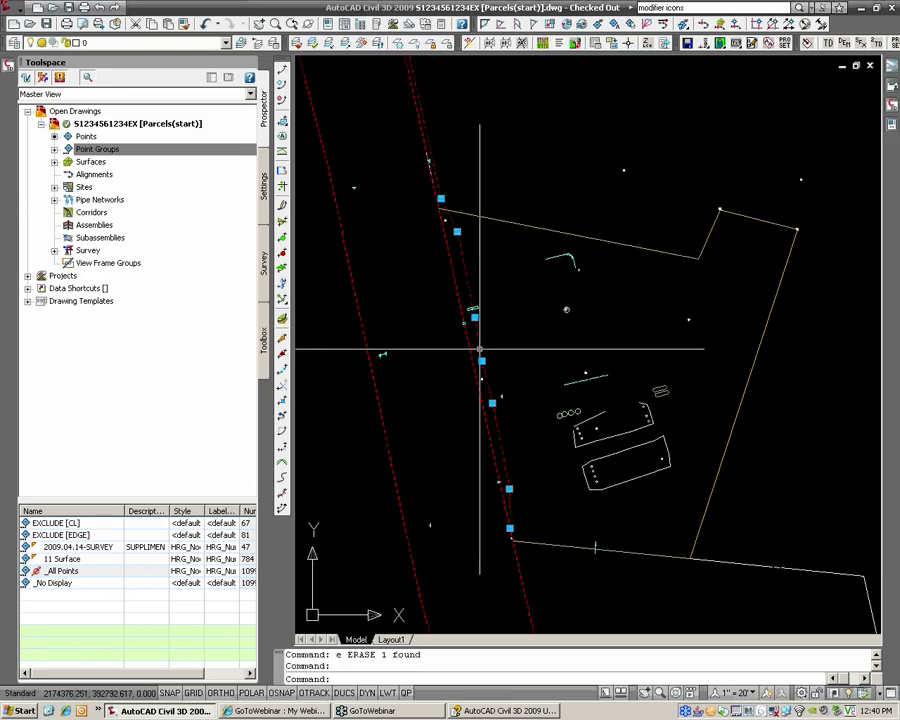
Step: Erase the selected duplicate red dashed line with E
text(e)
key(Return)
middle_drag(523, 320, 510, 310)
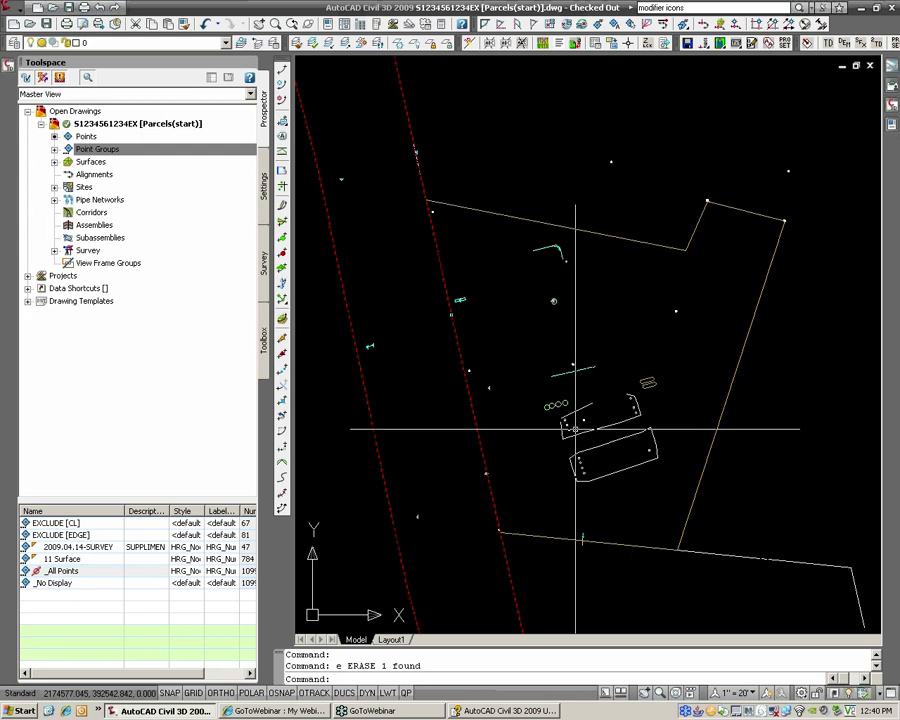
scroll(585, 325, up, 2)
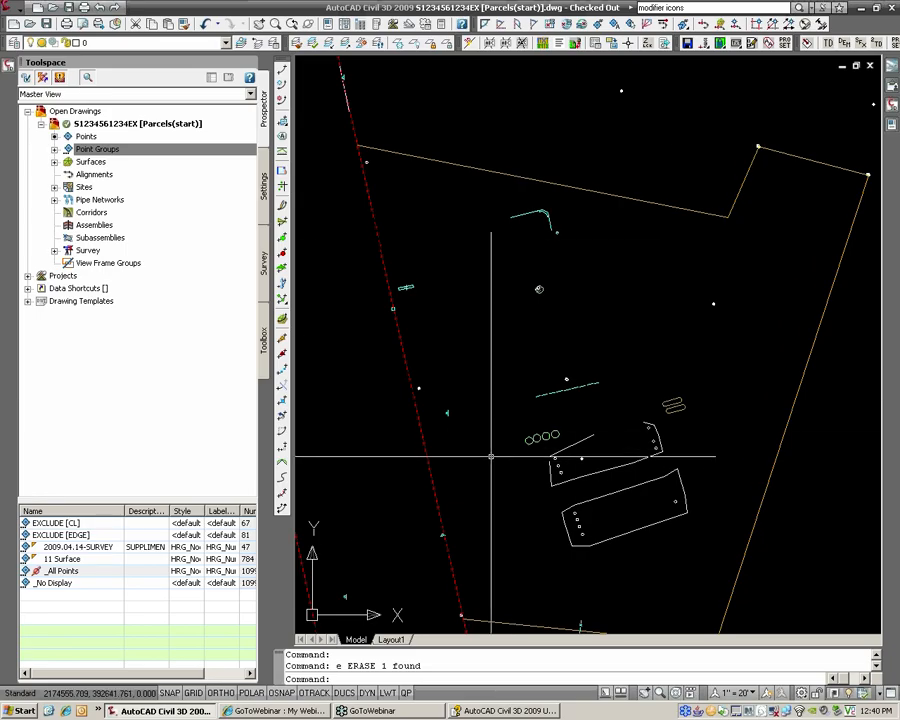
scroll(446, 435, down, 3)
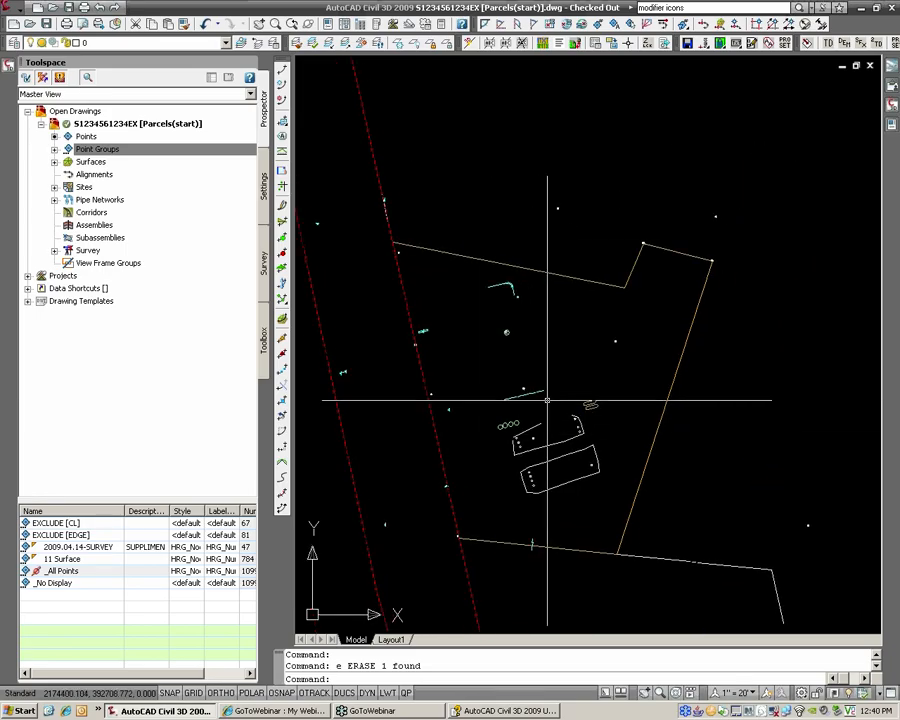
Step: Browse the application menu's Parcels entry, close it without running anything
click(13, 11)
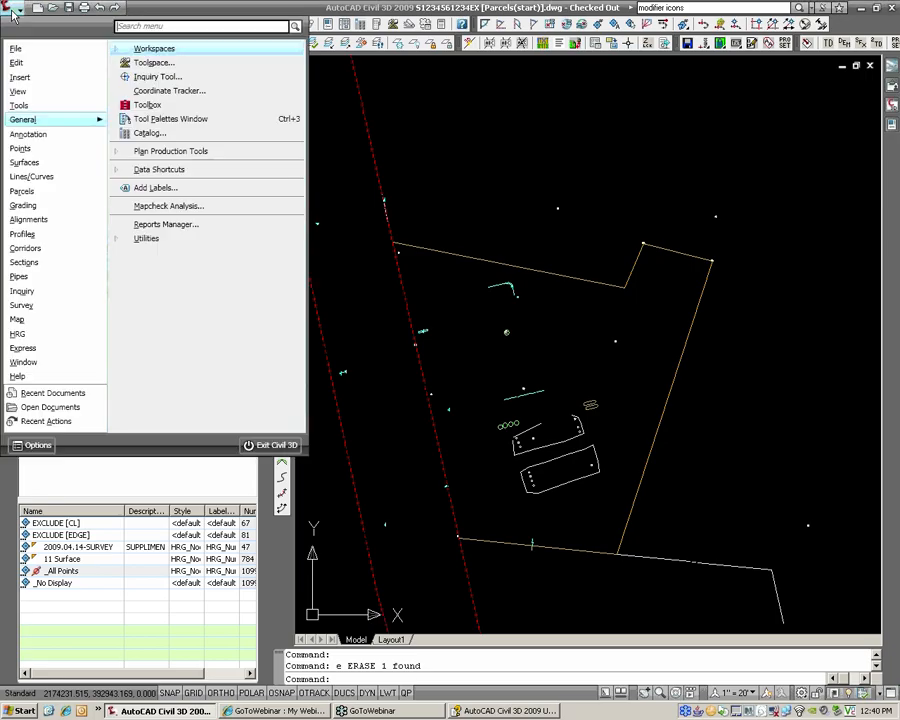
mouse_move(43, 197)
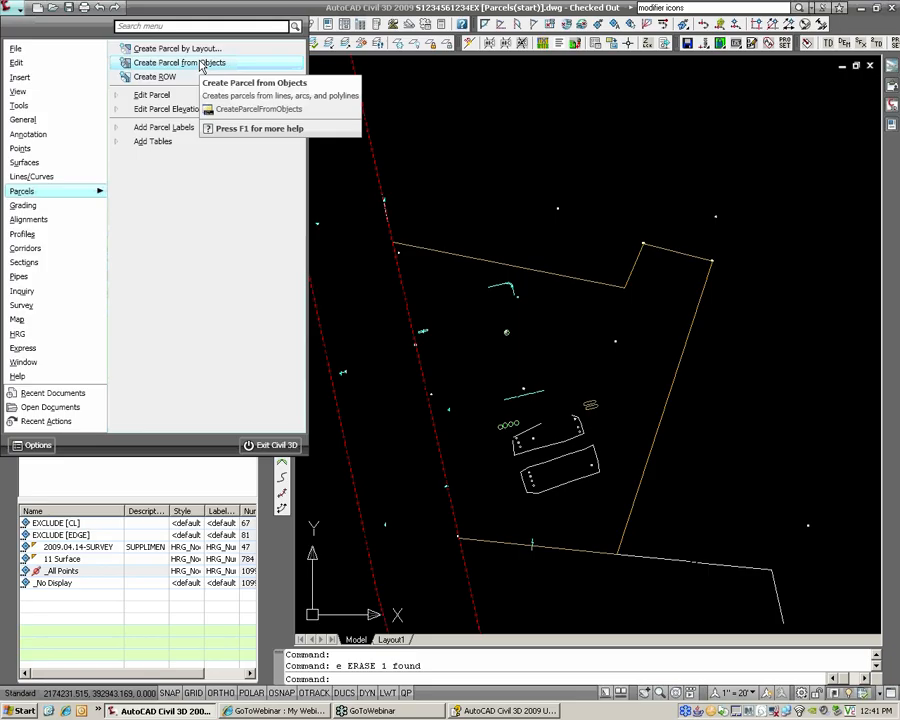
key(Escape)
middle_drag(443, 194, 497, 246)
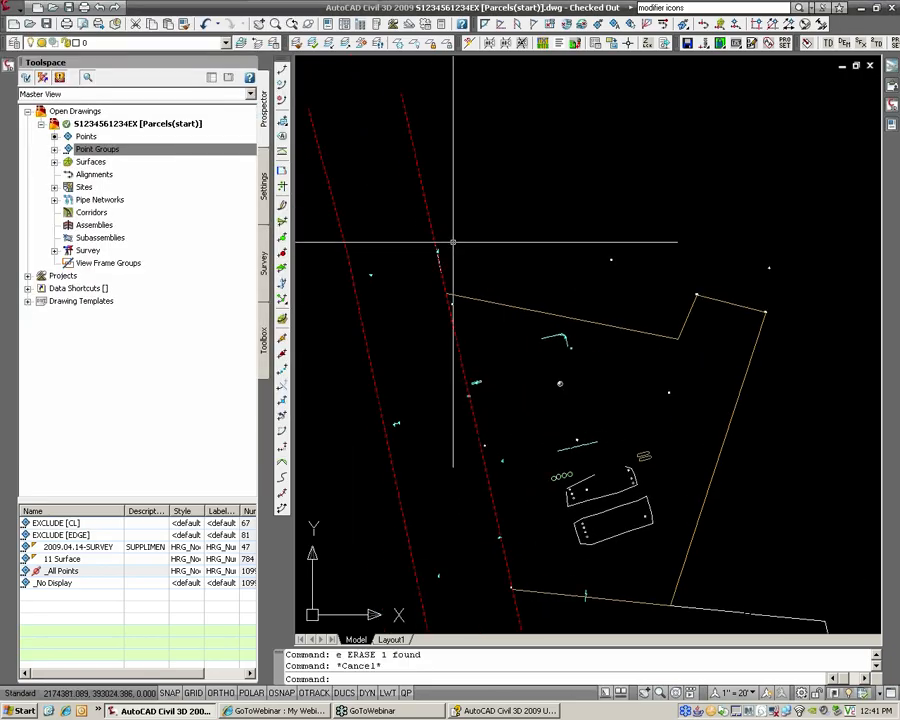
Step: Draw a polyline closing the strip's top between the two red lines' endpoints
text(pl)
key(Return)
mouse_move(434, 245)
middle_down()
mouse_move(454, 301)
mouse_move(449, 238)
middle_up()
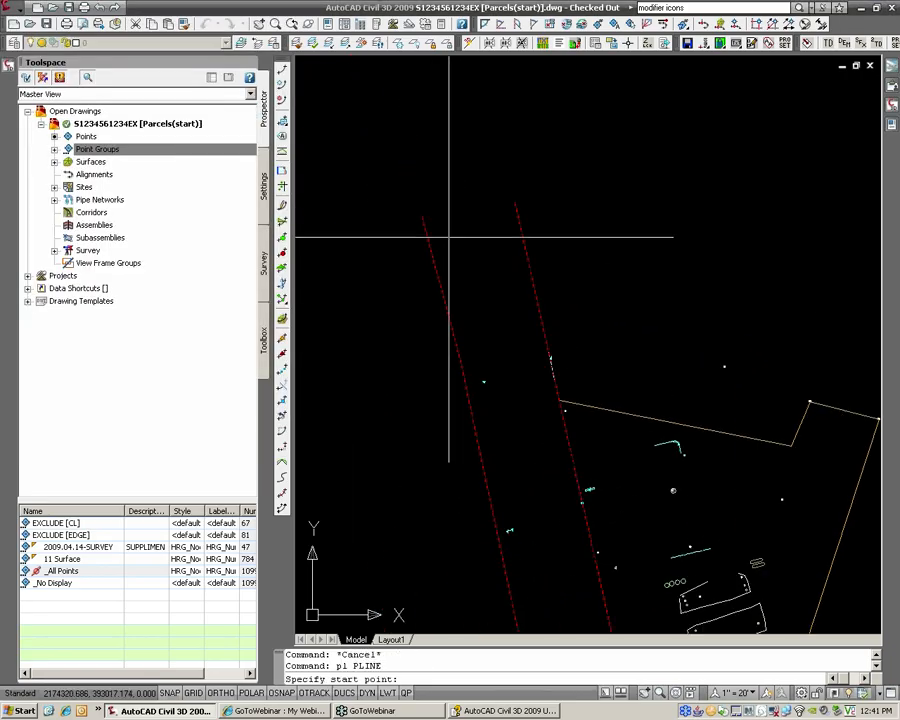
text(end)
key(Return)
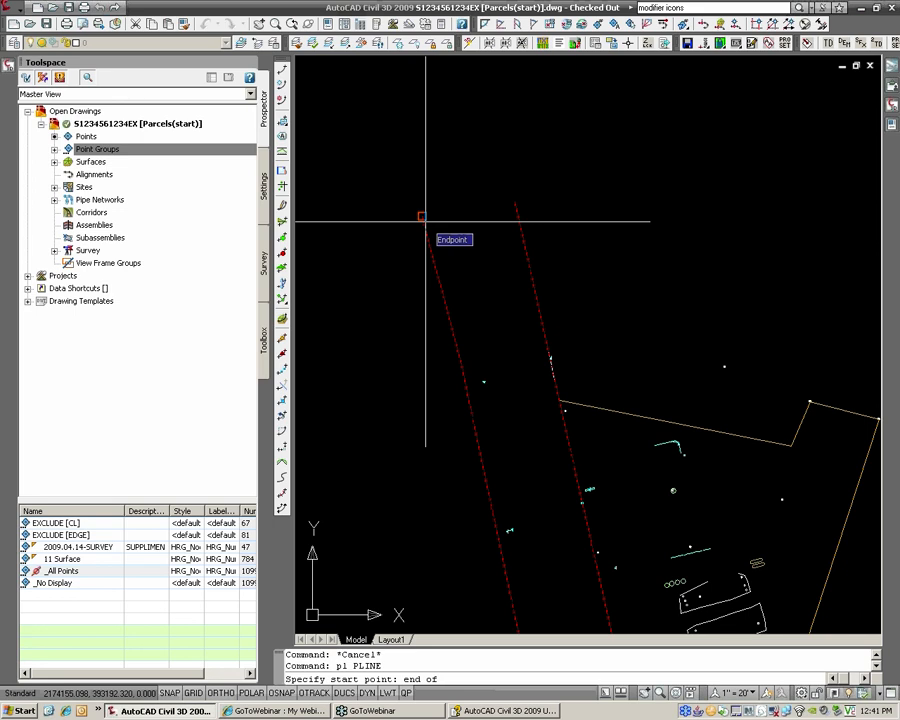
click(422, 217)
text(end)
key(Return)
click(514, 207)
Step: Draw a second polyline closing the strip's bottom between the red lines' endpoints
key(Return)
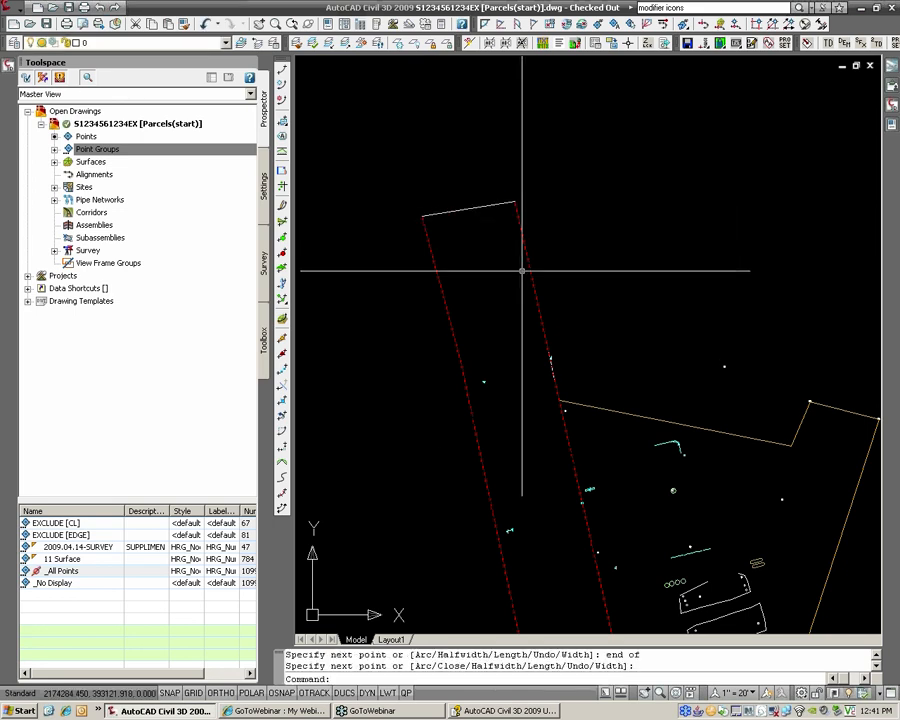
scroll(521, 270, down, 4)
key(Return)
text(end)
key(Return)
click(513, 498)
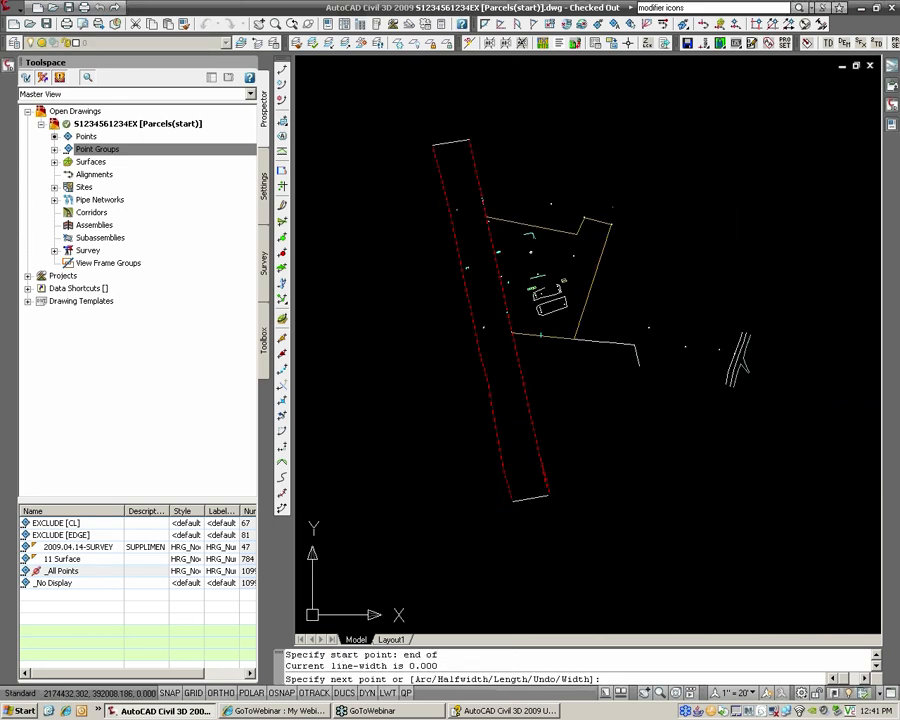
scroll(549, 494, up, 4)
text(end)
key(Return)
scroll(544, 474, up, 4)
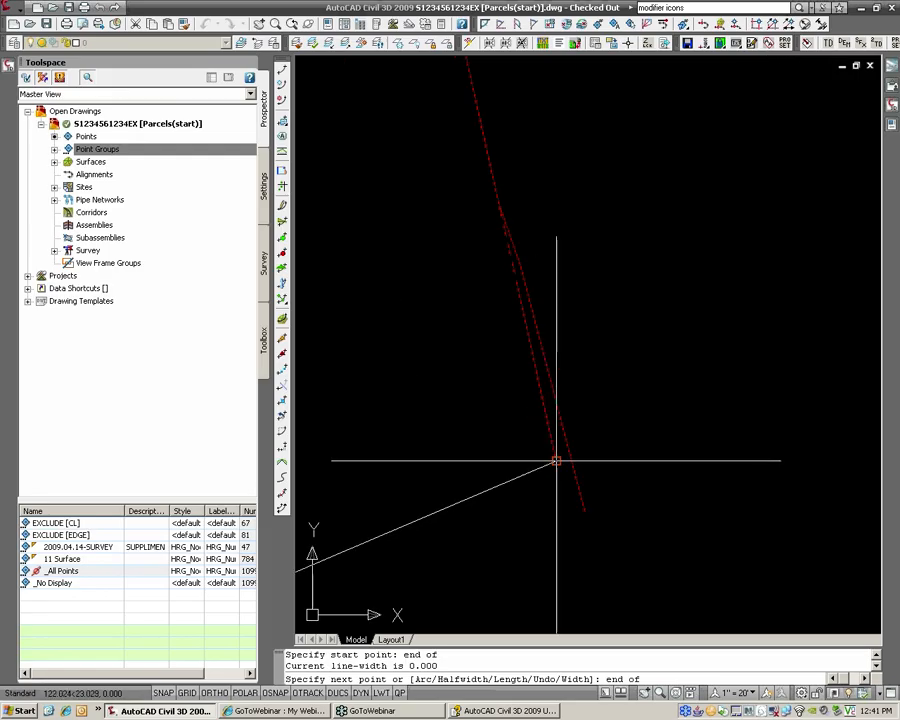
click(556, 461)
key(Return)
Step: Erase the stray red line
click(555, 402)
text(e)
key(Return)
Step: Reframe the view on the closed strip and bring up the parcel commands menu
scroll(570, 402, down, 4)
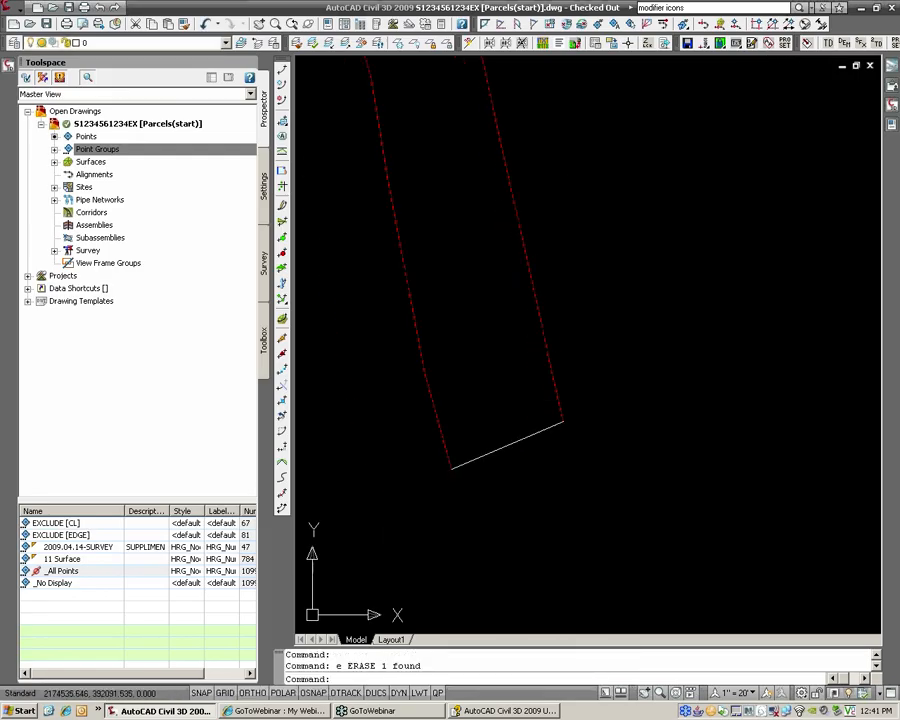
scroll(585, 505, down, 4)
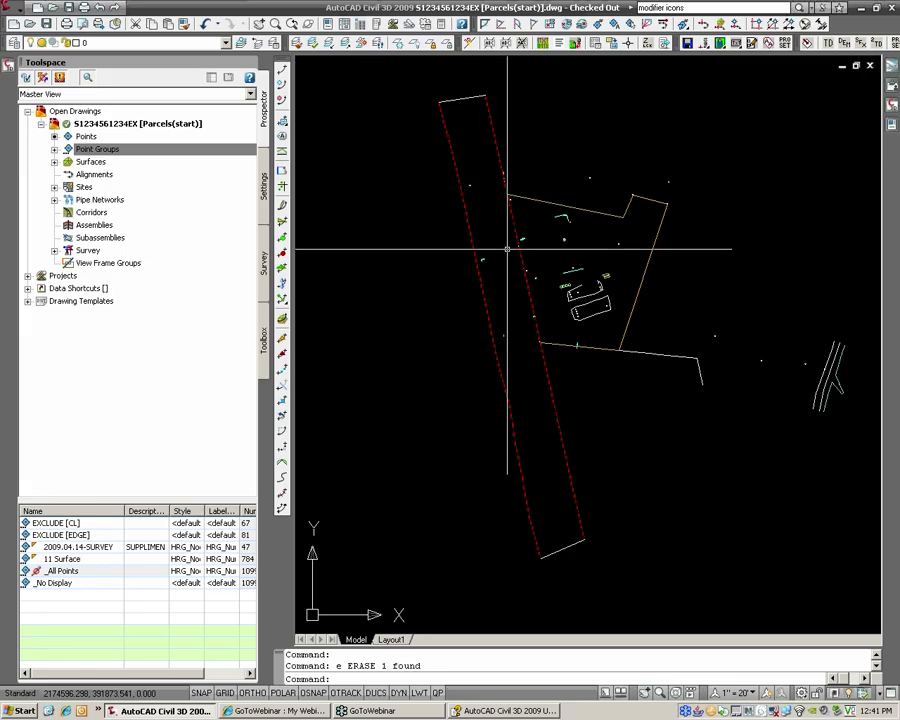
scroll(461, 98, up, 3)
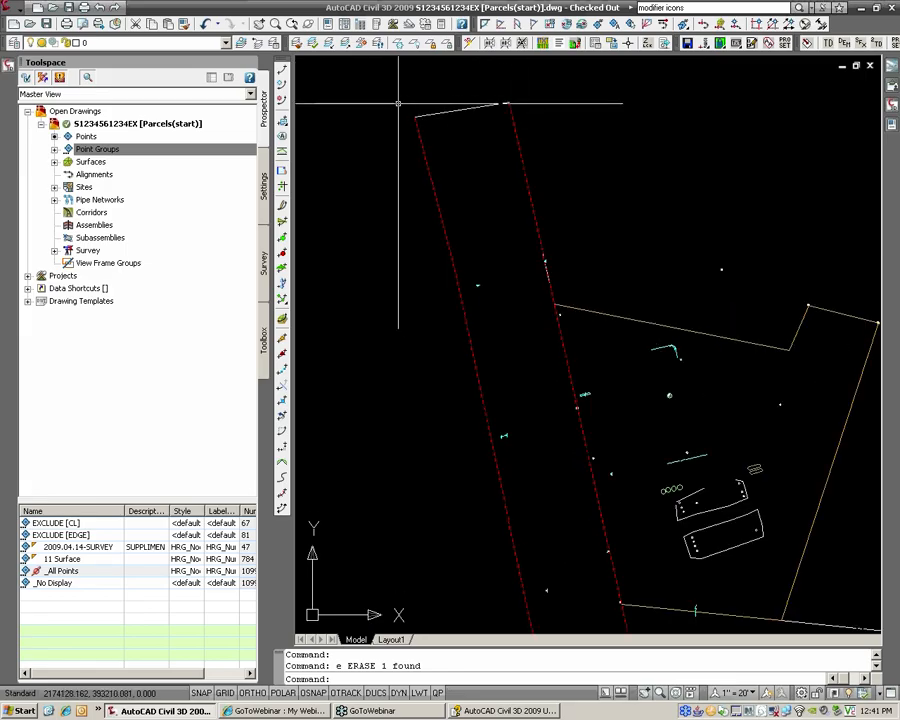
scroll(442, 144, down, 2)
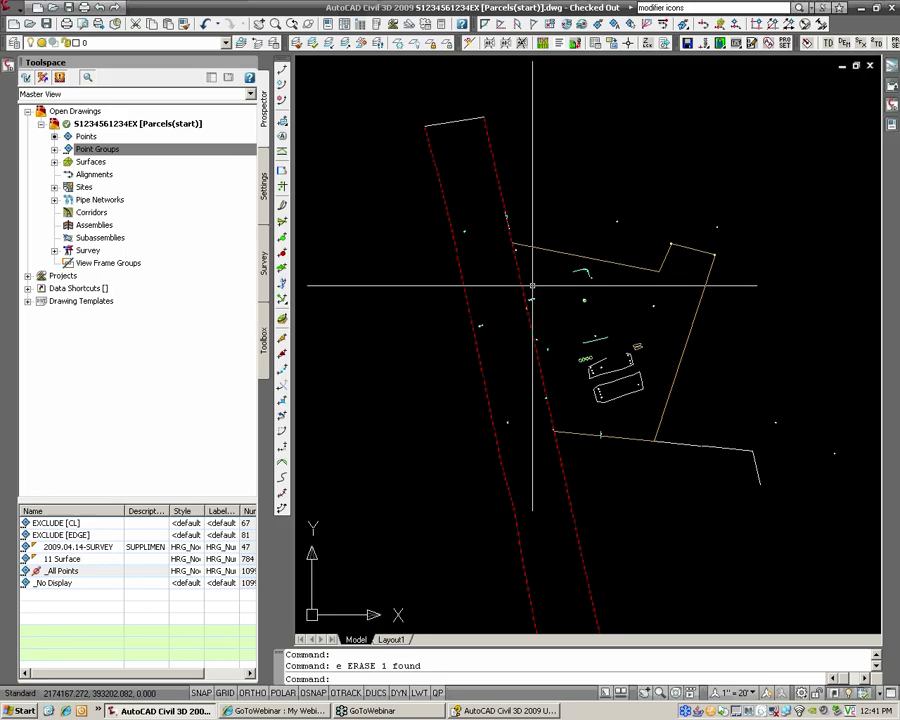
middle_drag(532, 286, 482, 231)
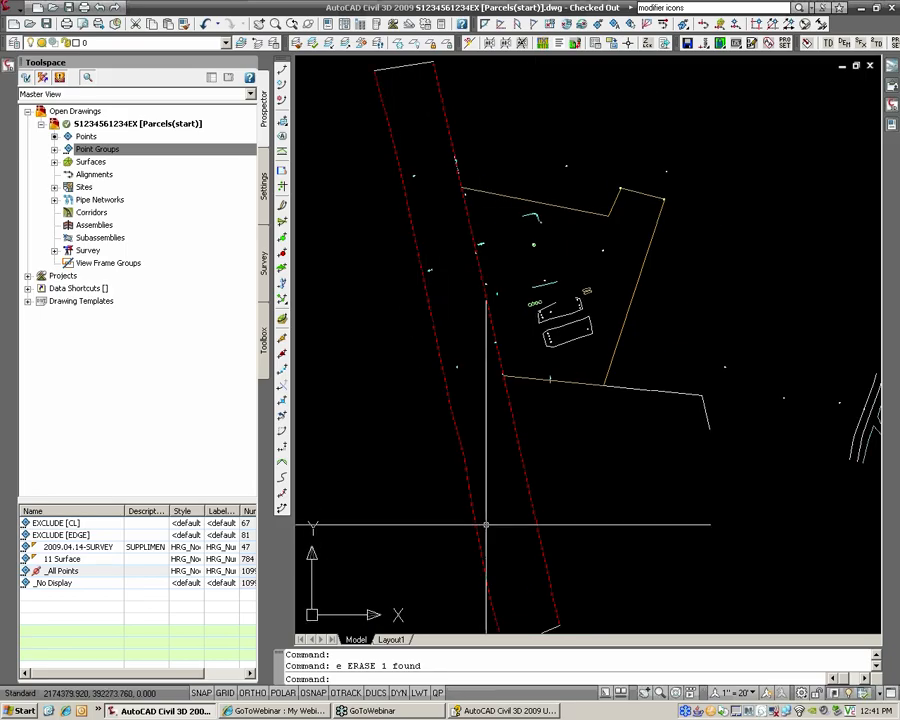
middle_drag(466, 347, 457, 331)
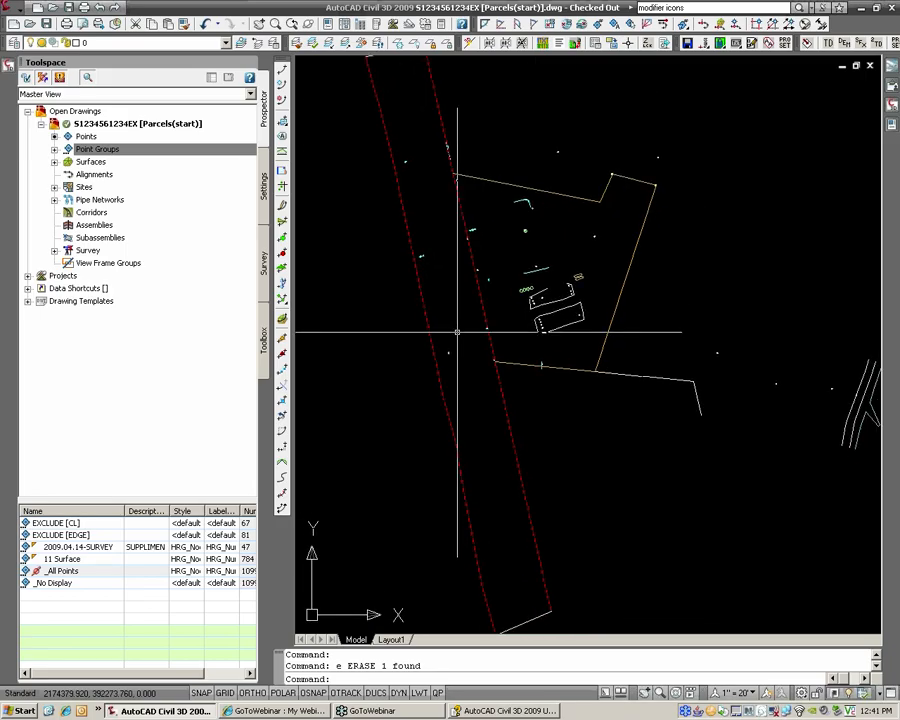
scroll(457, 331, down, 2)
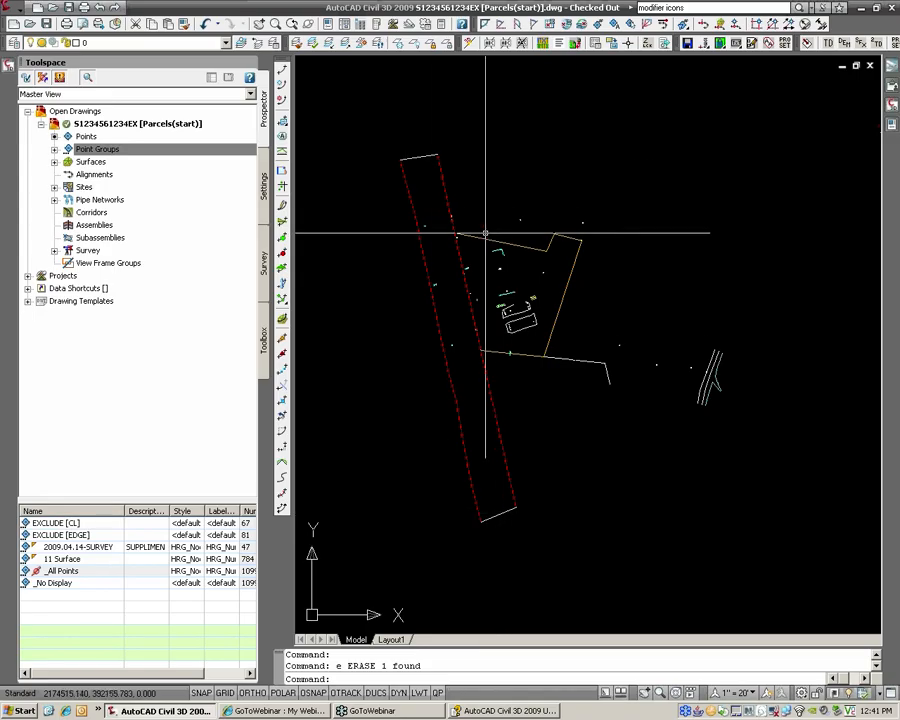
scroll(472, 243, up, 3)
scroll(478, 237, down, 2)
middle_drag(478, 232, 475, 217)
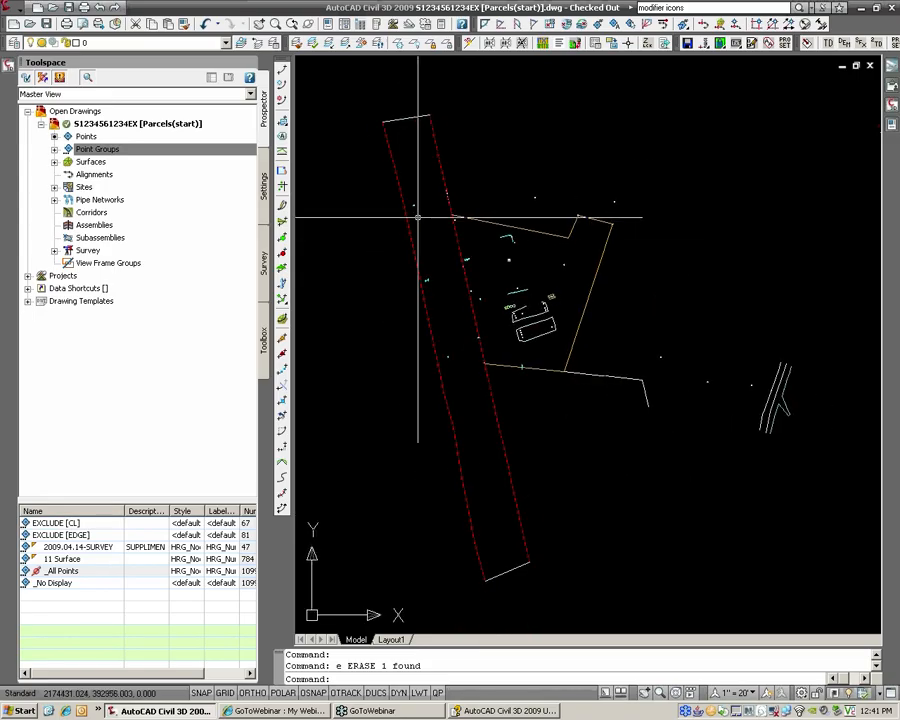
click(14, 12)
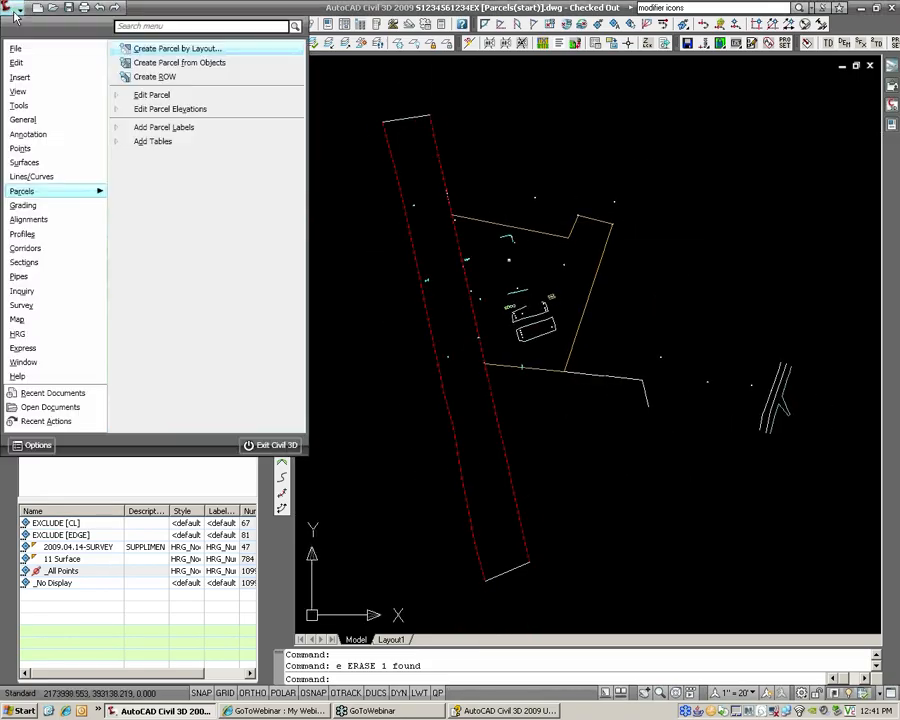
Step: Create parcels from objects, picking the orange deed boundary and the right-of-way strip
click(189, 50)
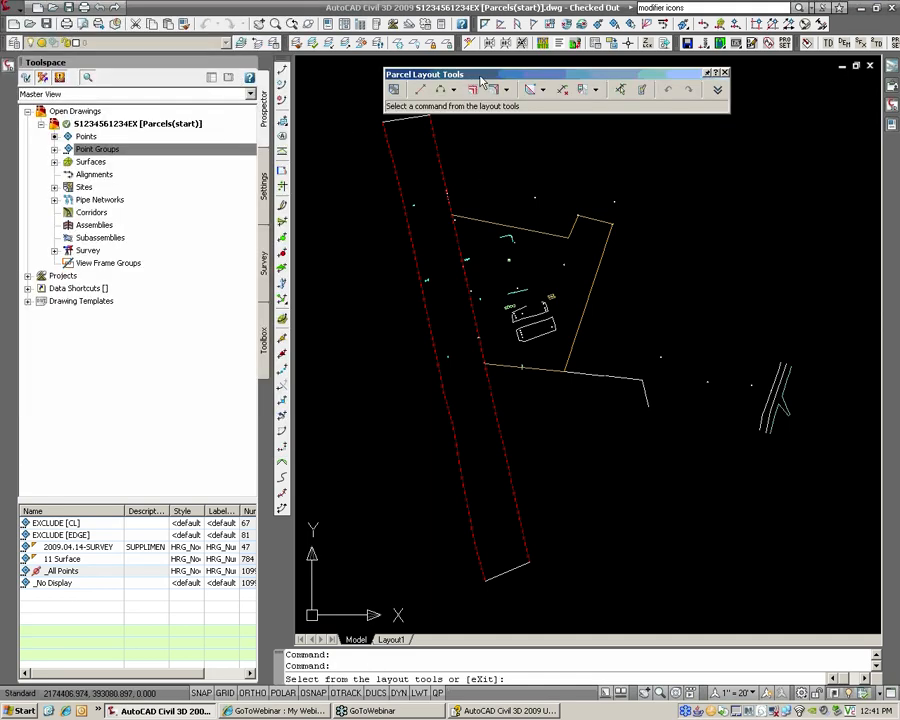
click(725, 74)
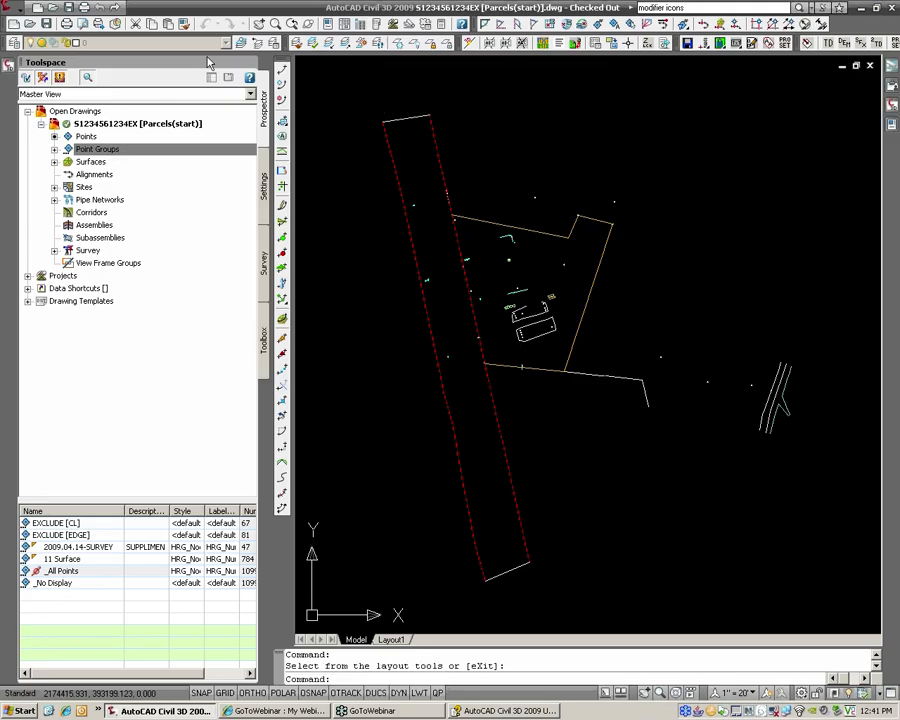
click(19, 12)
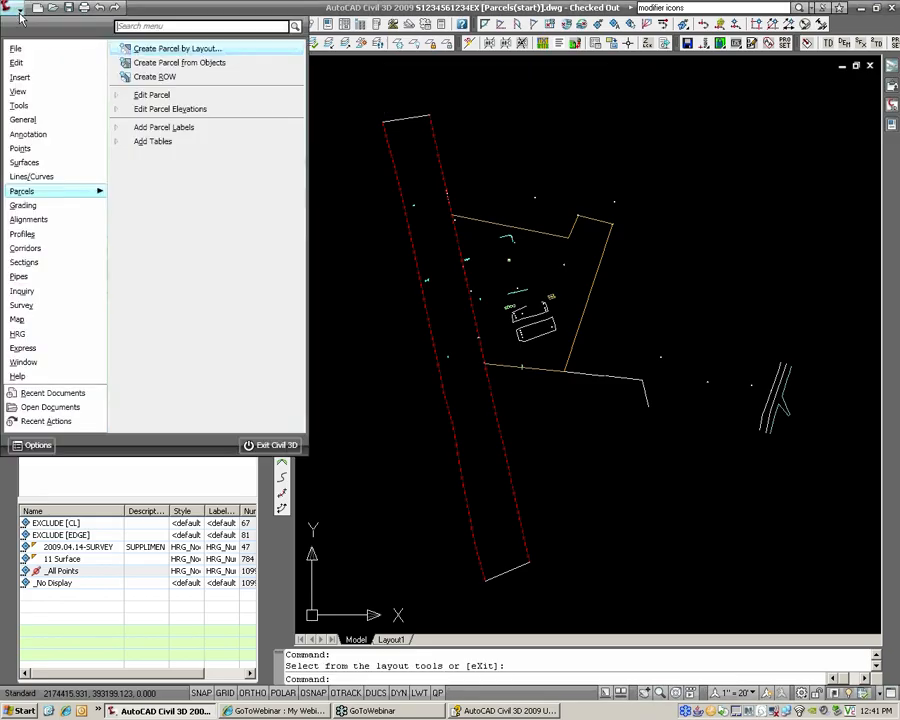
click(184, 66)
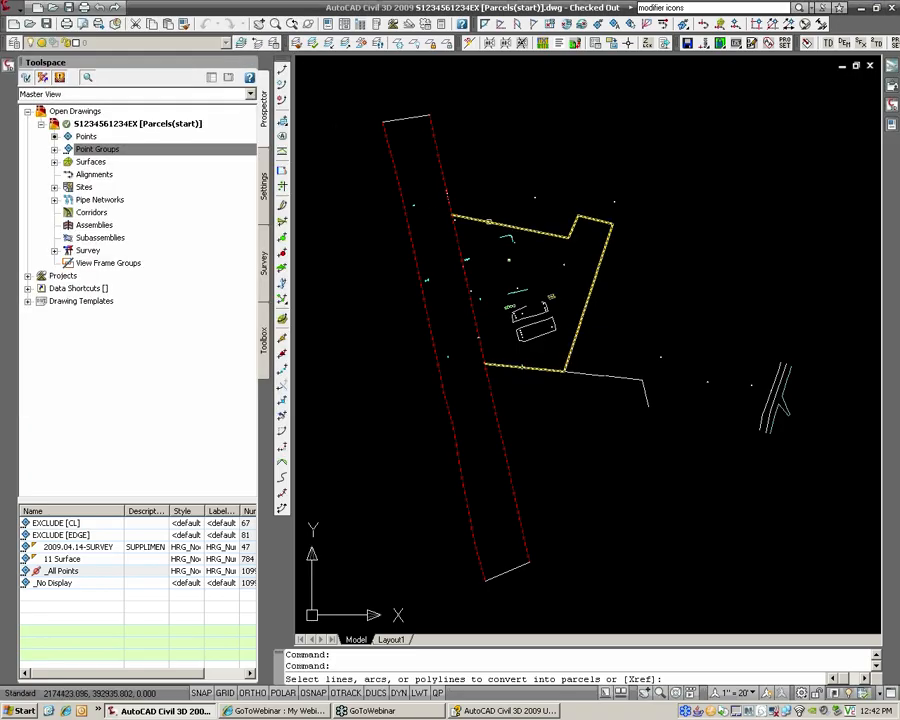
click(489, 220)
click(536, 328)
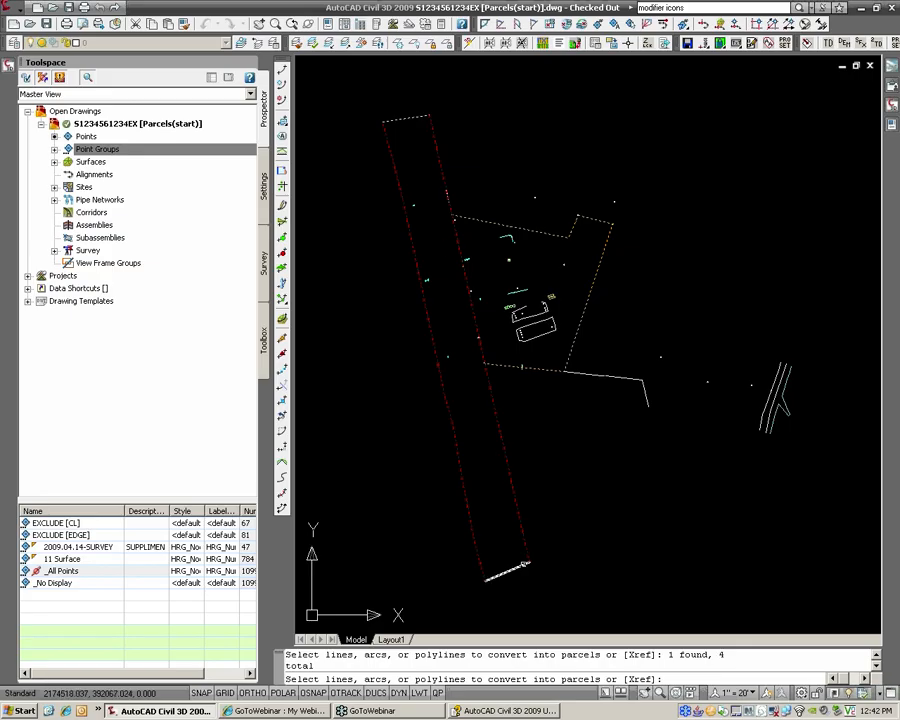
key(Return)
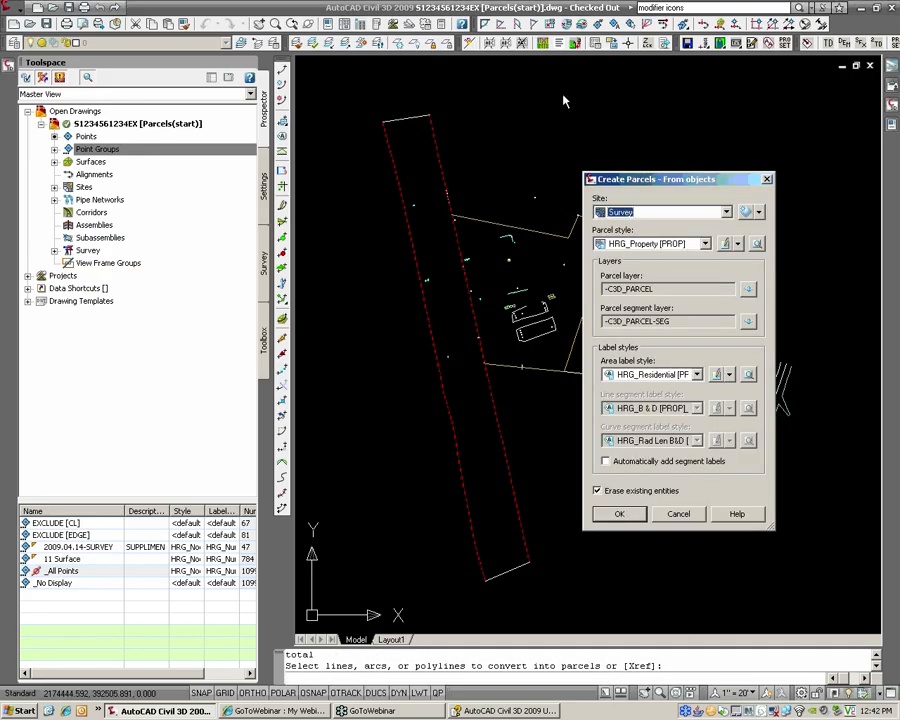
Step: Assign the new parcels to the Survey site with the HRG_Property [EXIST] style
drag(650, 179, 572, 92)
click(572, 125)
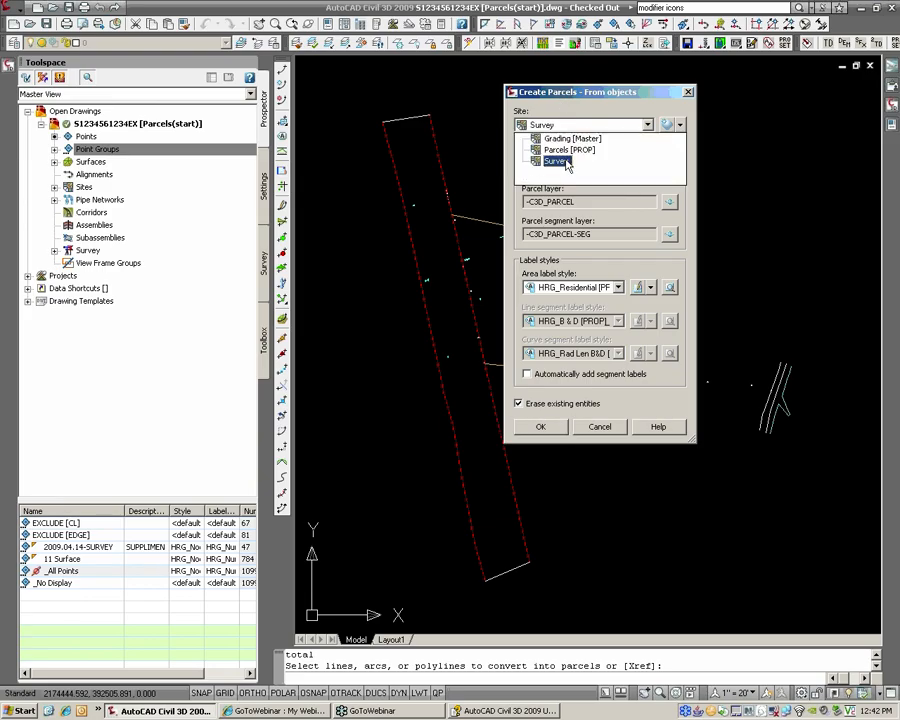
click(556, 161)
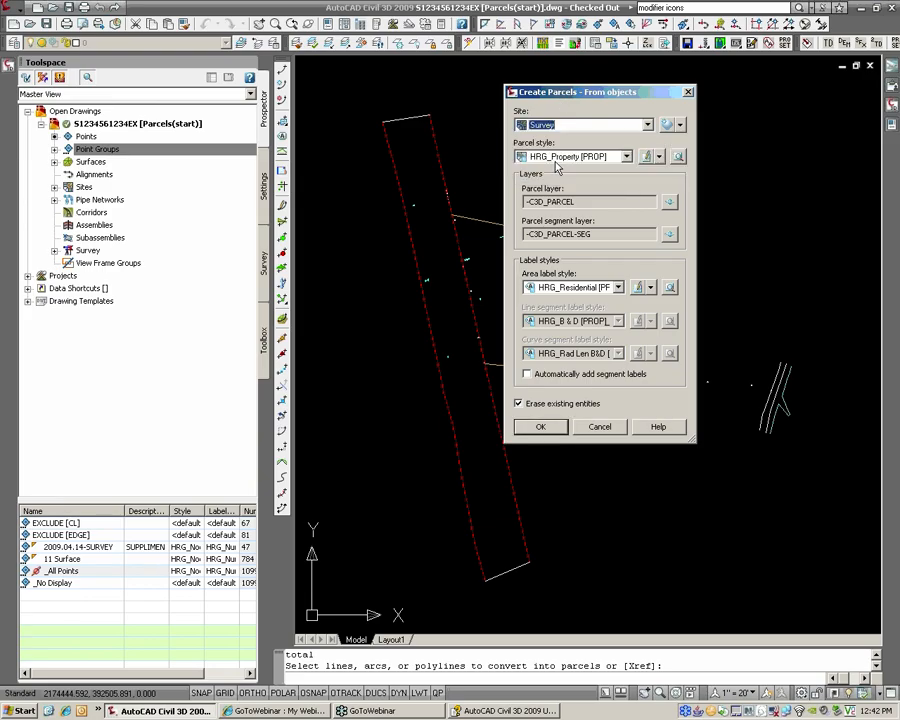
click(556, 157)
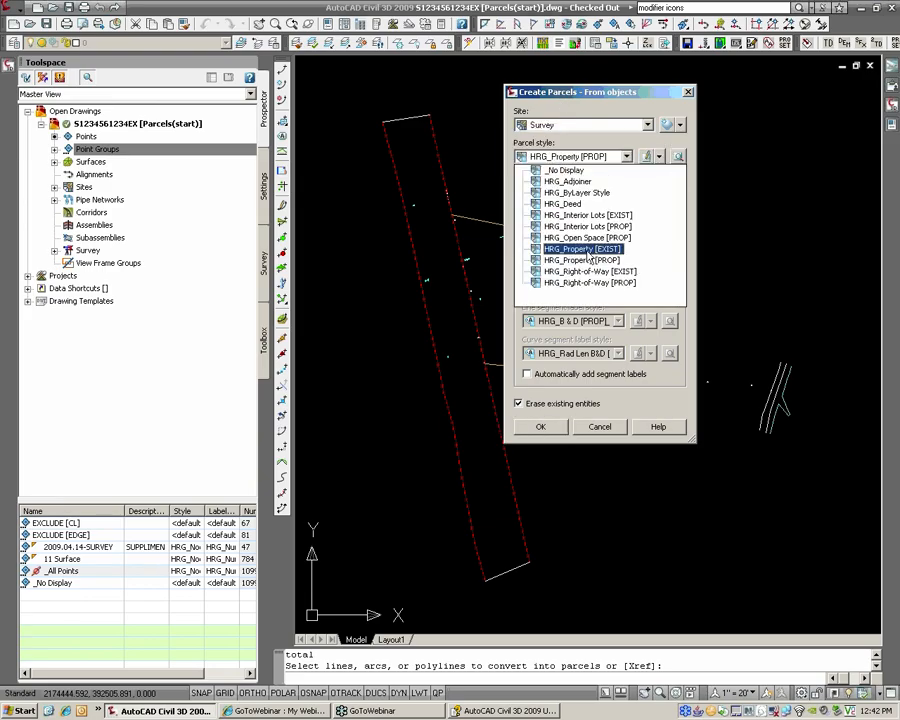
click(589, 252)
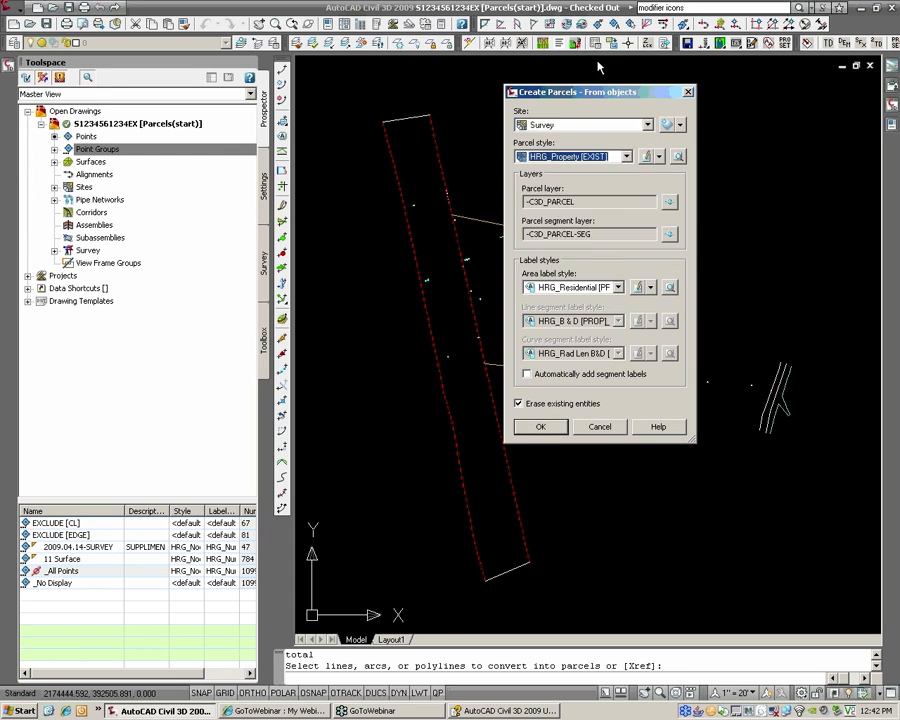
drag(598, 93, 755, 70)
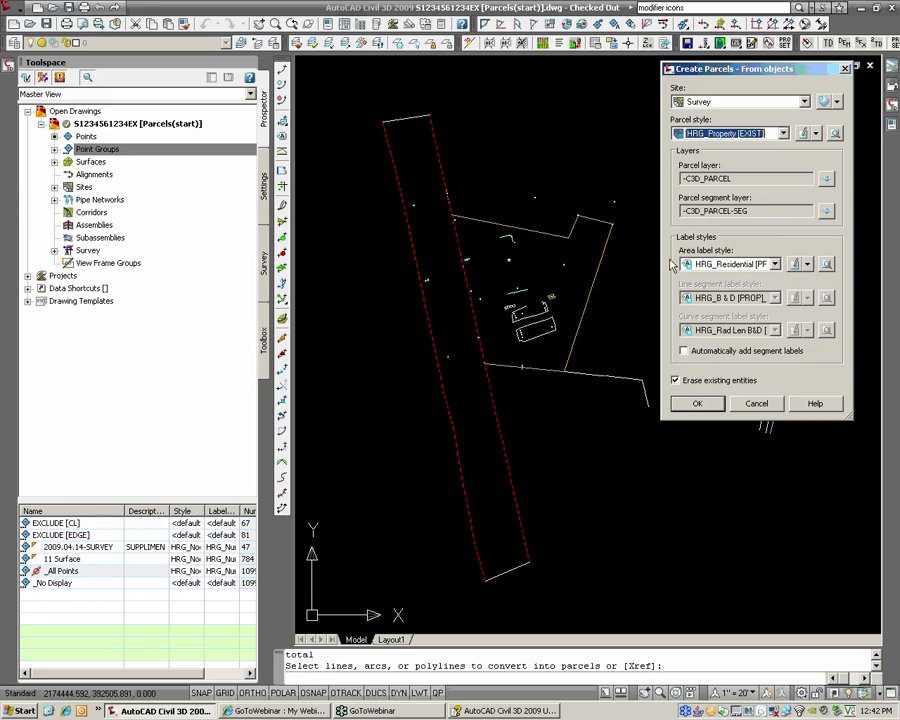
Step: Choose _No Display as the area label style and create the Survey parcels
click(720, 266)
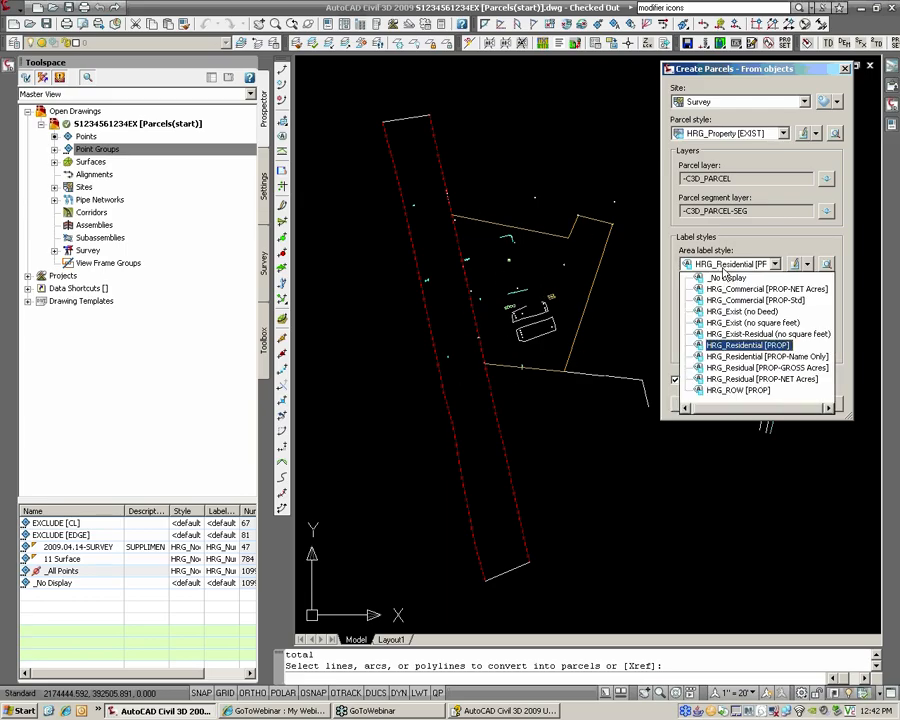
click(727, 277)
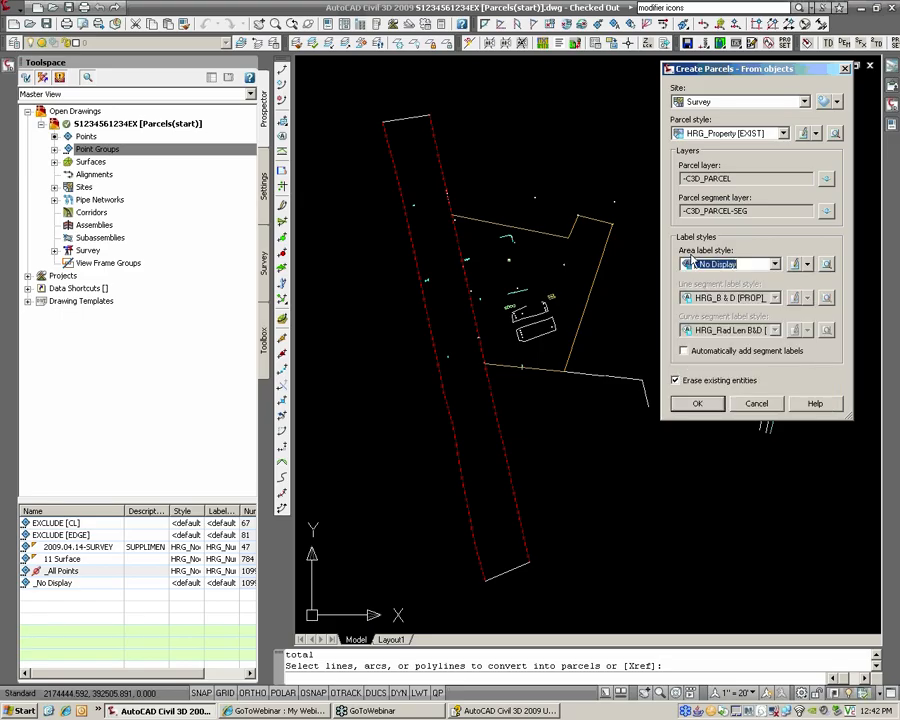
click(720, 266)
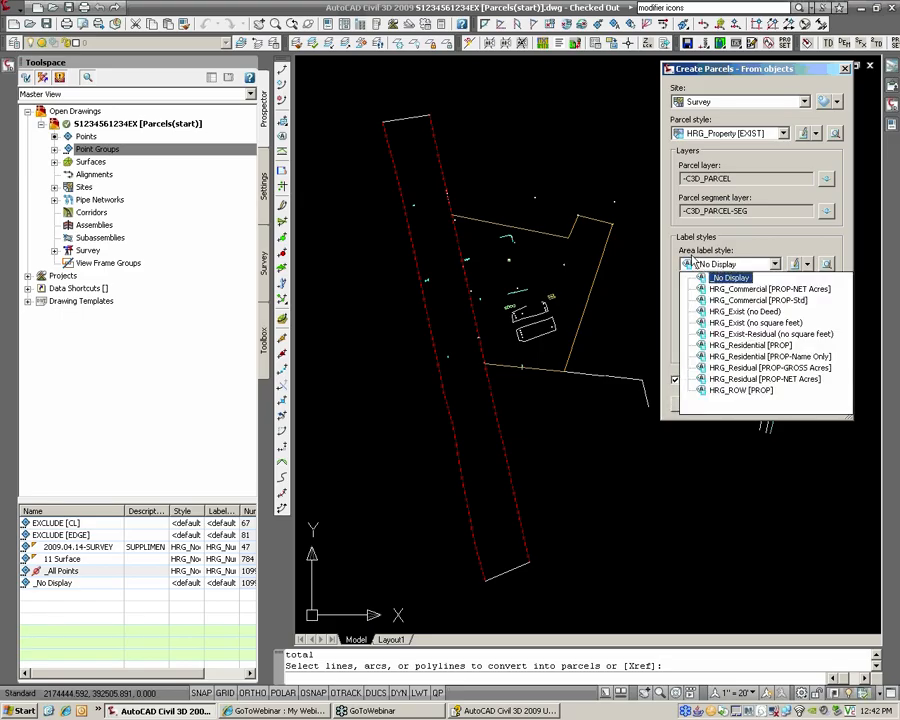
click(721, 277)
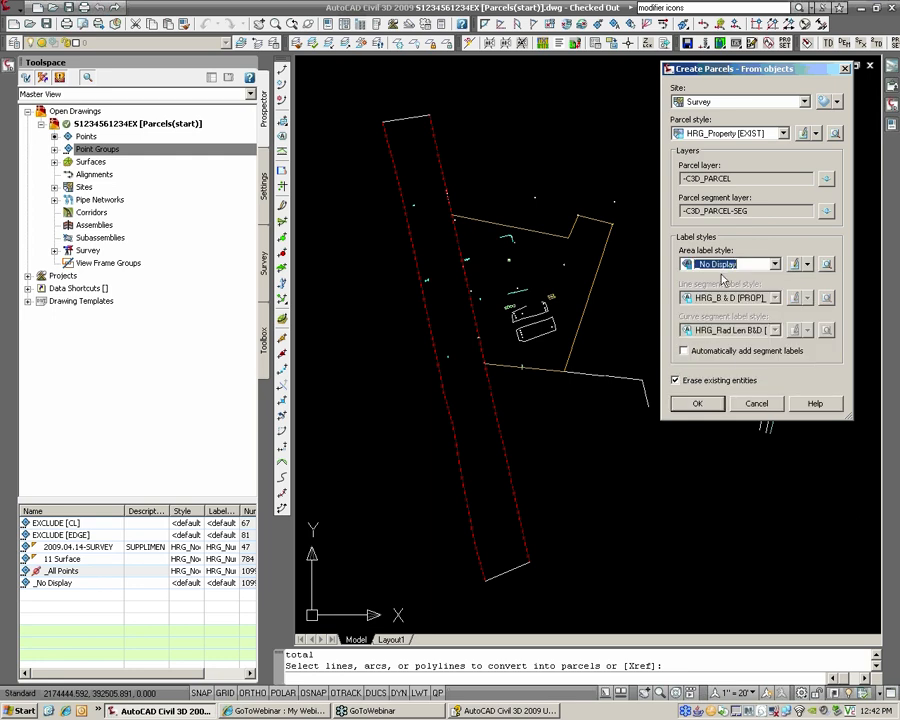
click(698, 404)
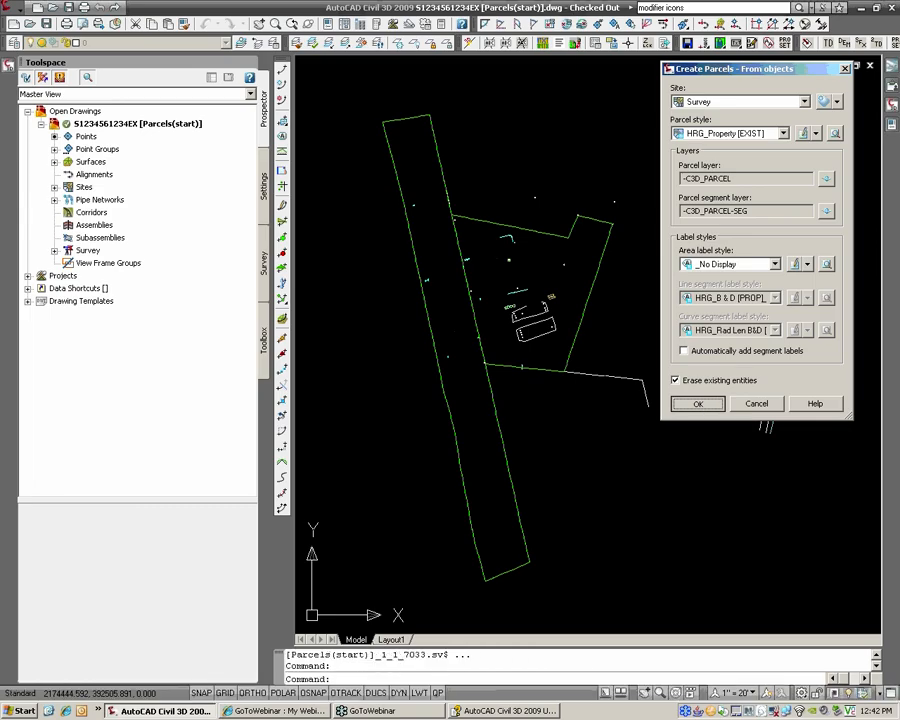
scroll(489, 300, up, 3)
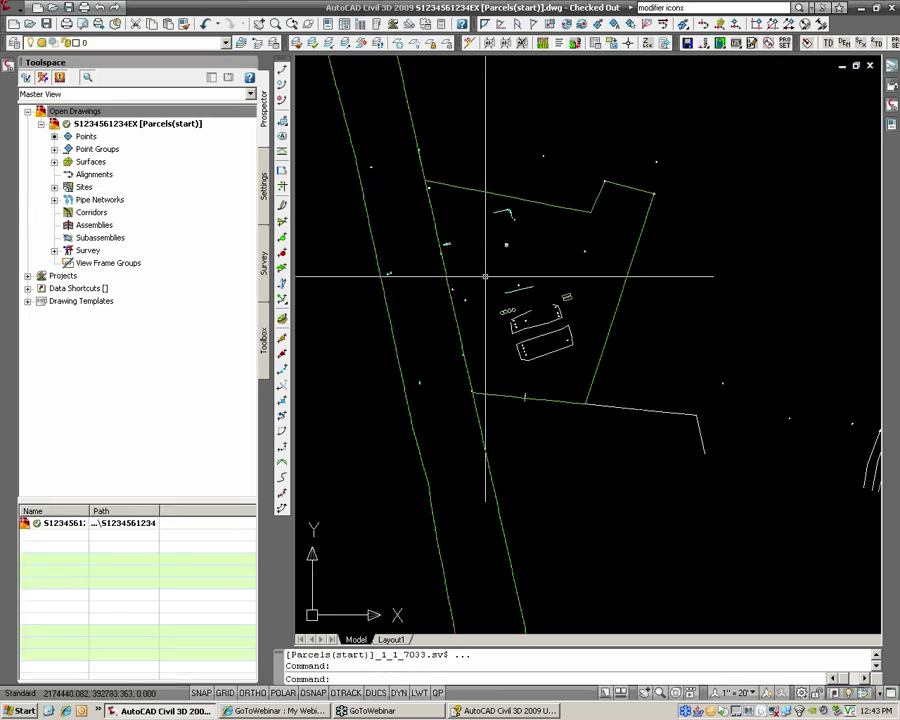
scroll(486, 276, up, 10)
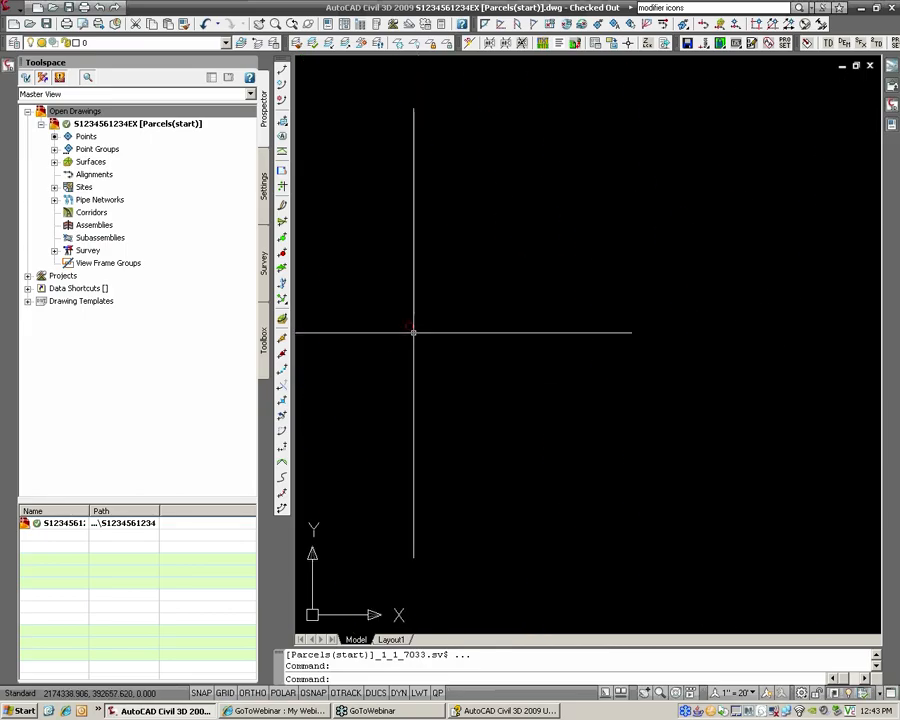
click(409, 327)
scroll(412, 328, down, 8)
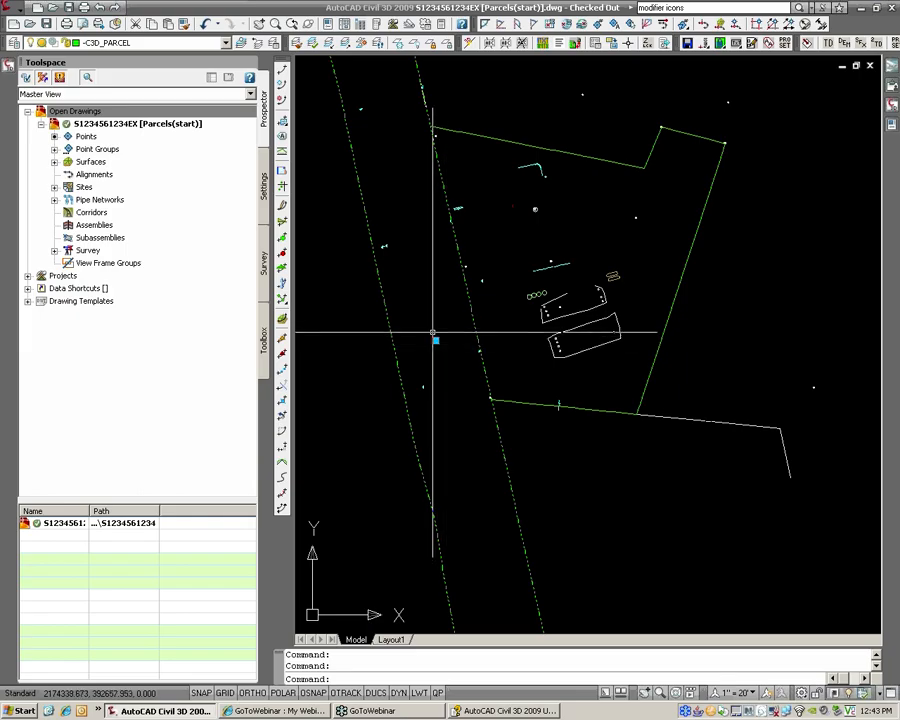
key(Escape)
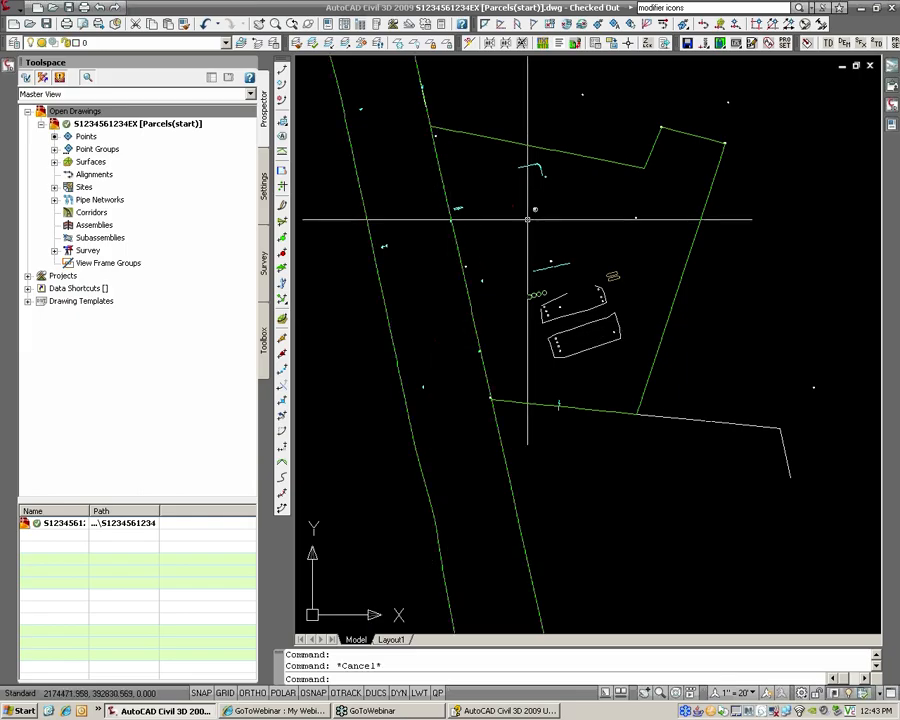
click(513, 203)
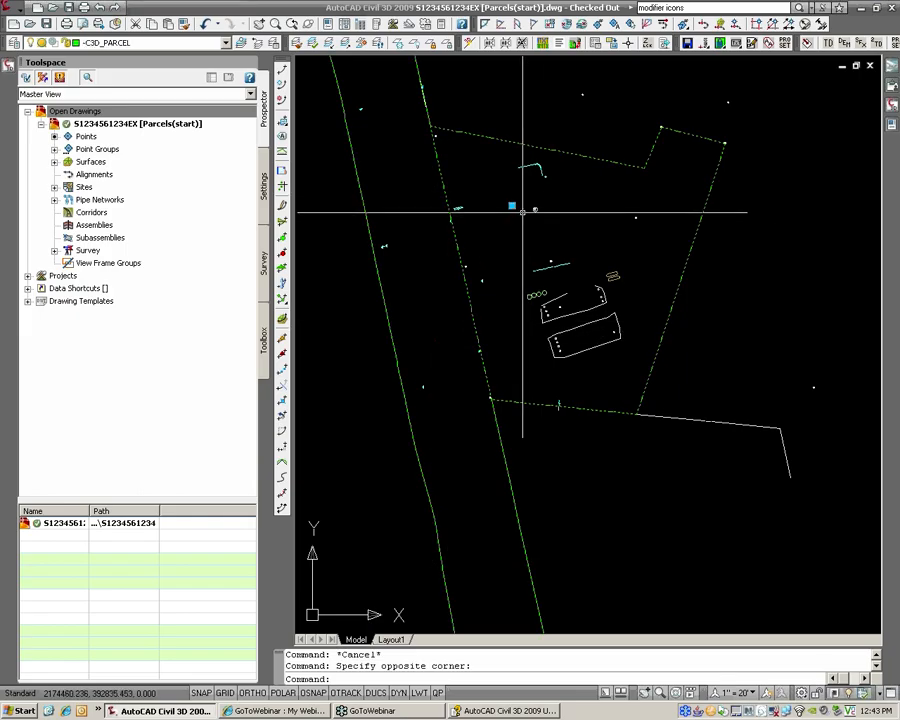
middle_drag(531, 203, 546, 267)
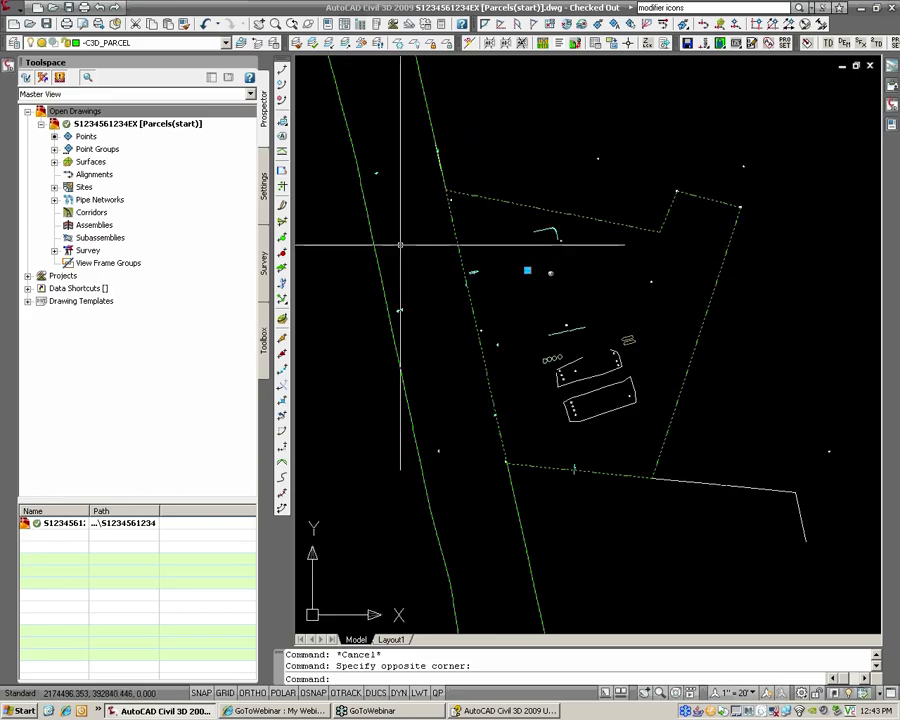
key(Escape)
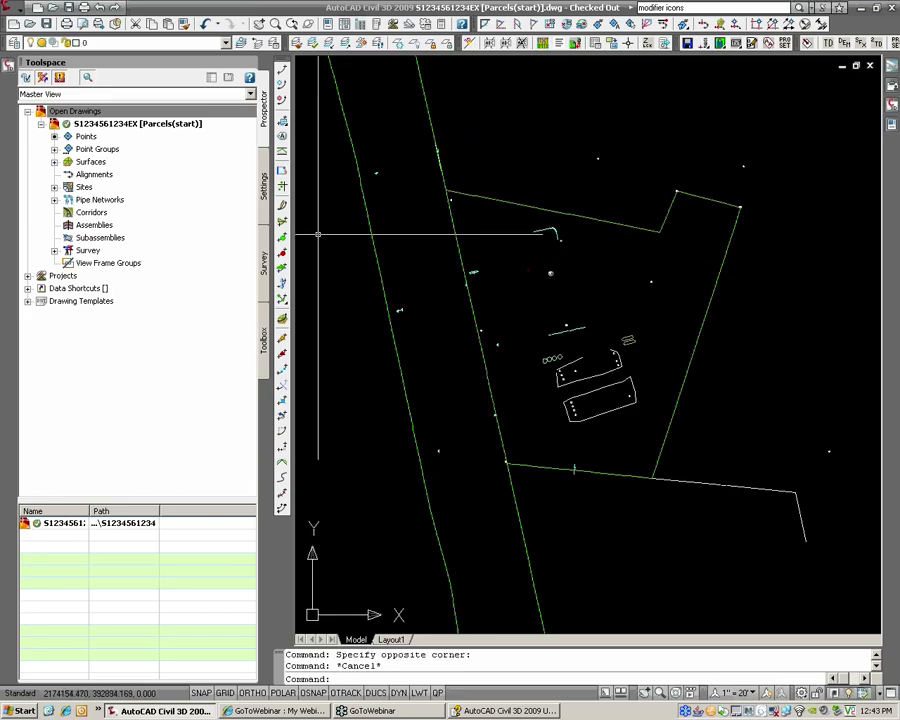
Step: Expand Sites > Survey > Parcels in Prospector and preview parcel HRG_PROPERTY [EXIST]: 1
click(54, 187)
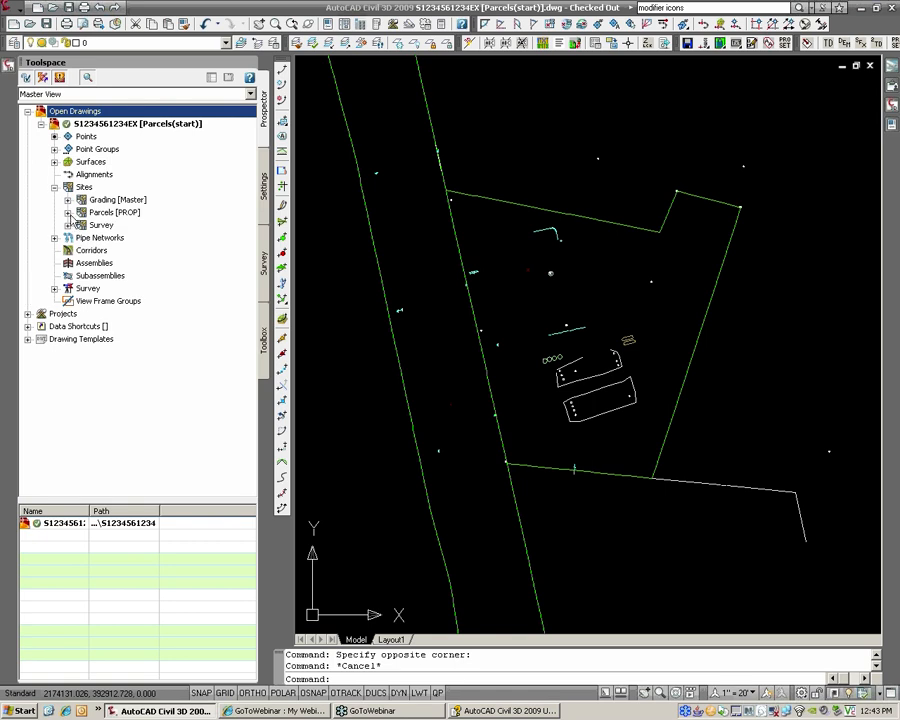
click(67, 225)
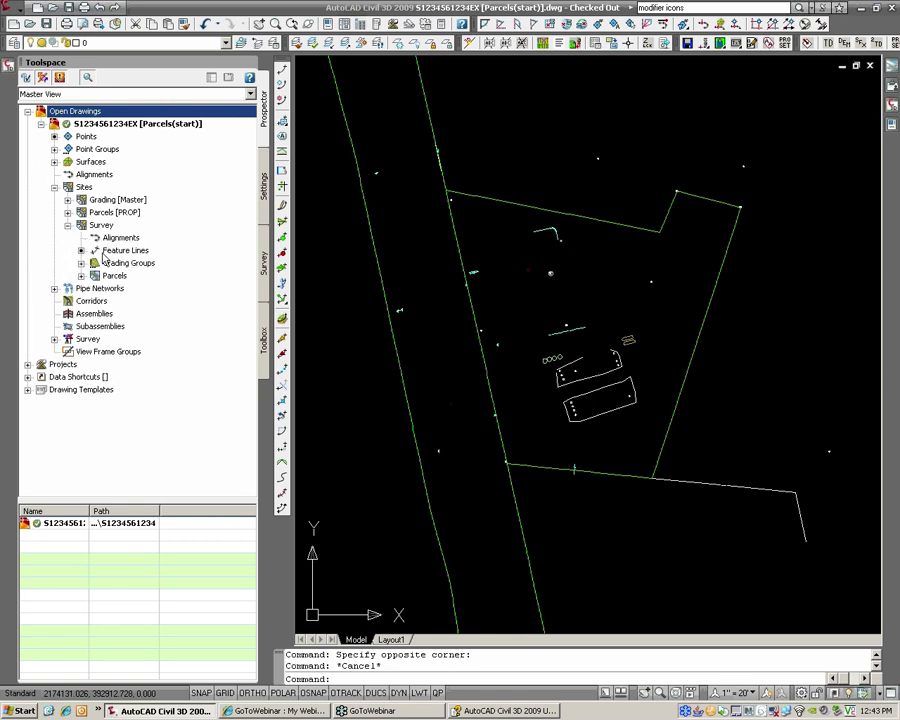
click(81, 276)
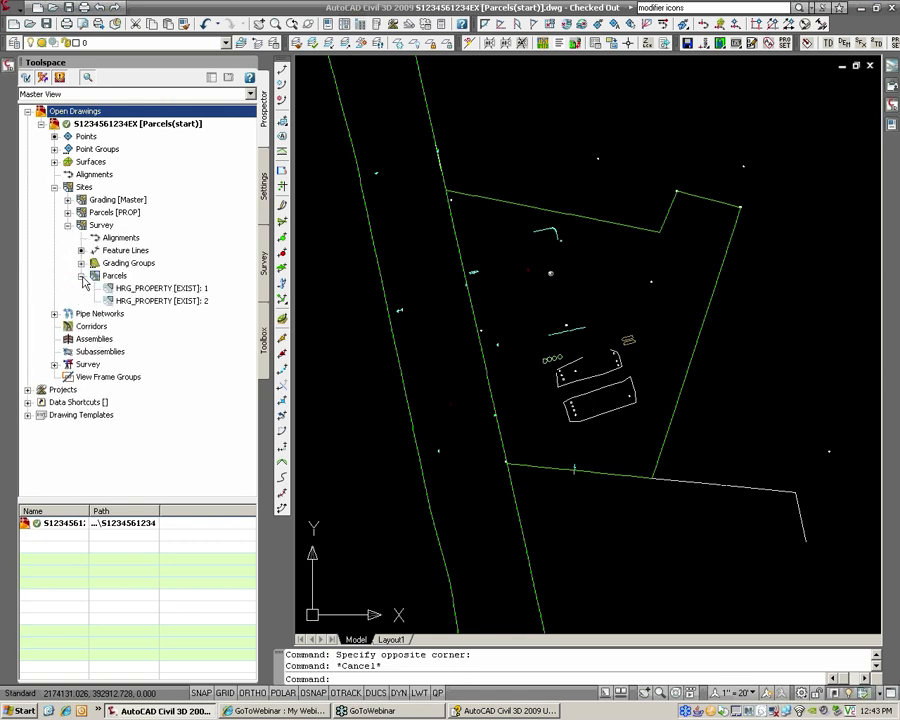
click(160, 288)
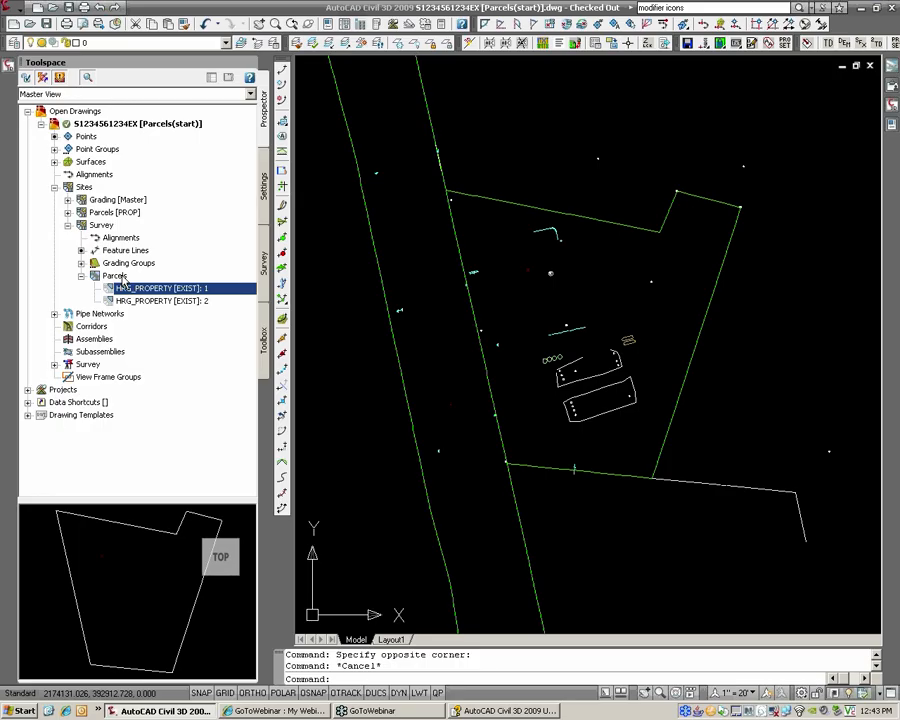
Step: Preview both parcels and open the properties of the narrow parcel HRG_PROPERTY [EXIST]: 2
right_click(114, 276)
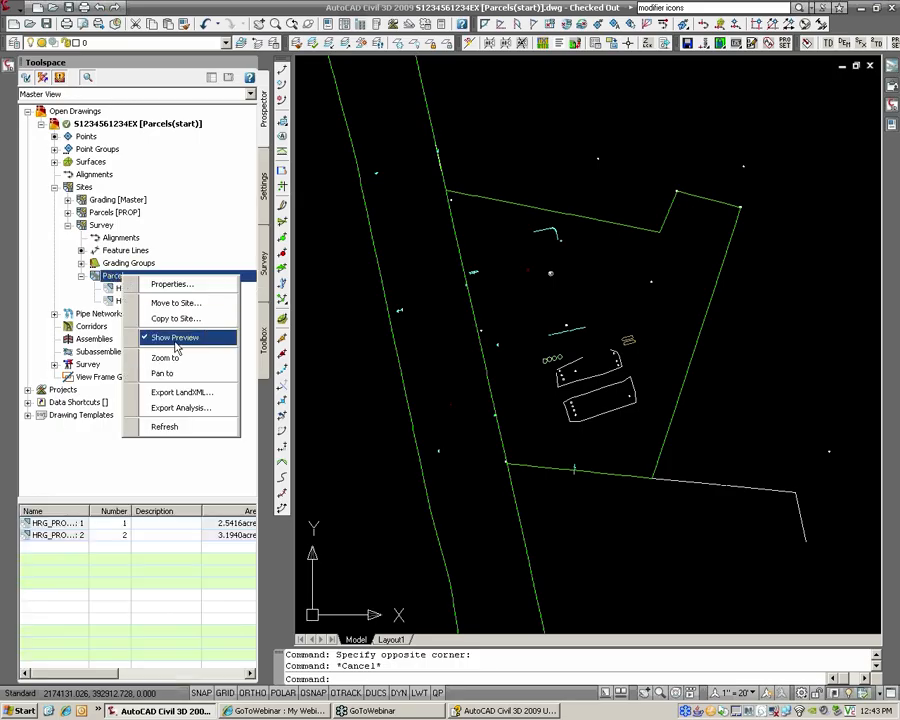
click(129, 79)
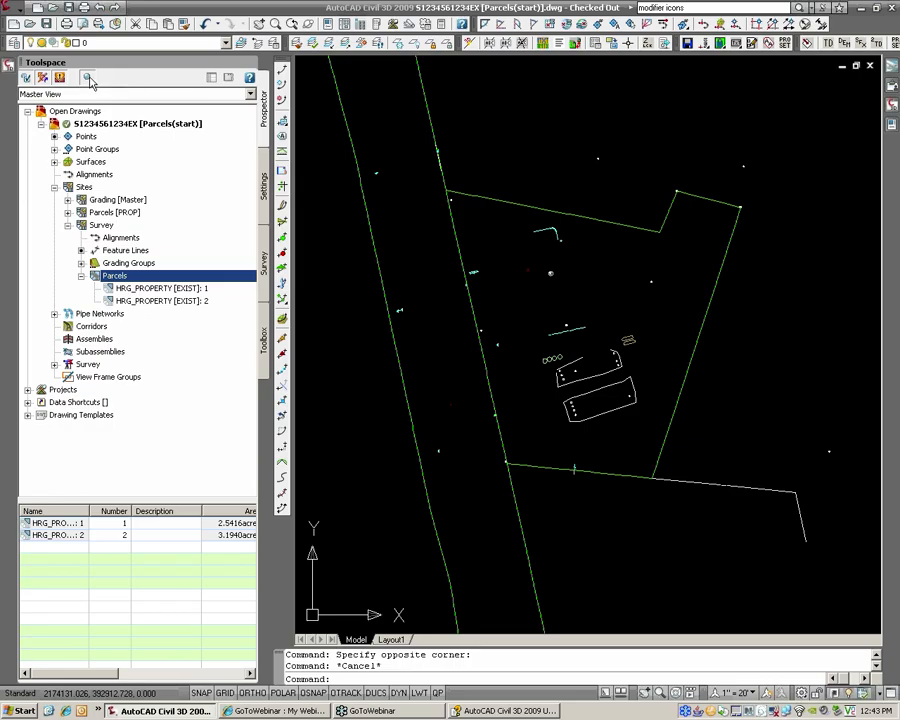
click(150, 288)
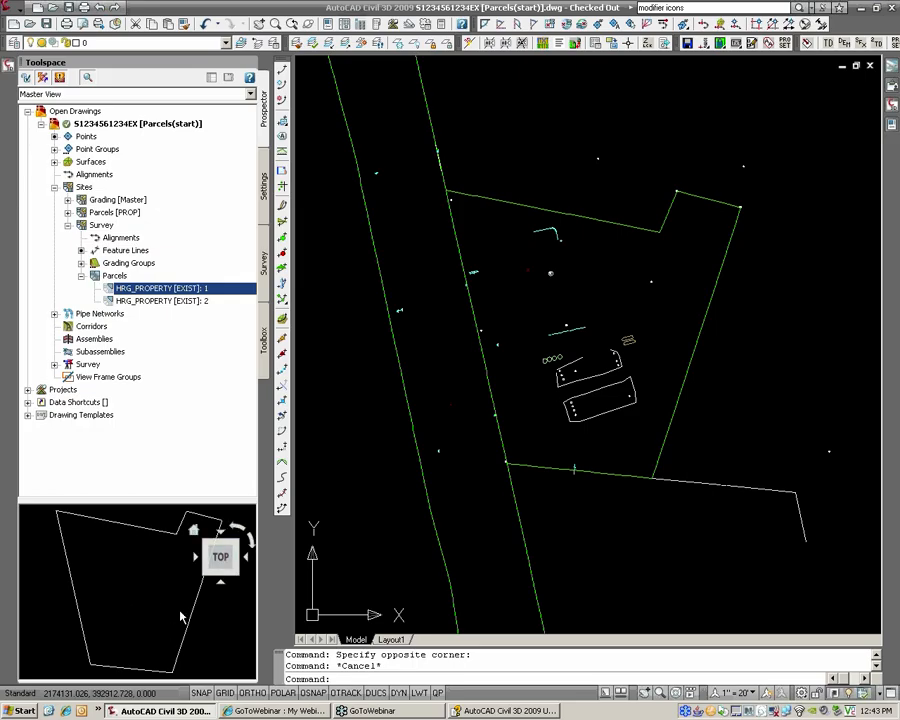
click(154, 301)
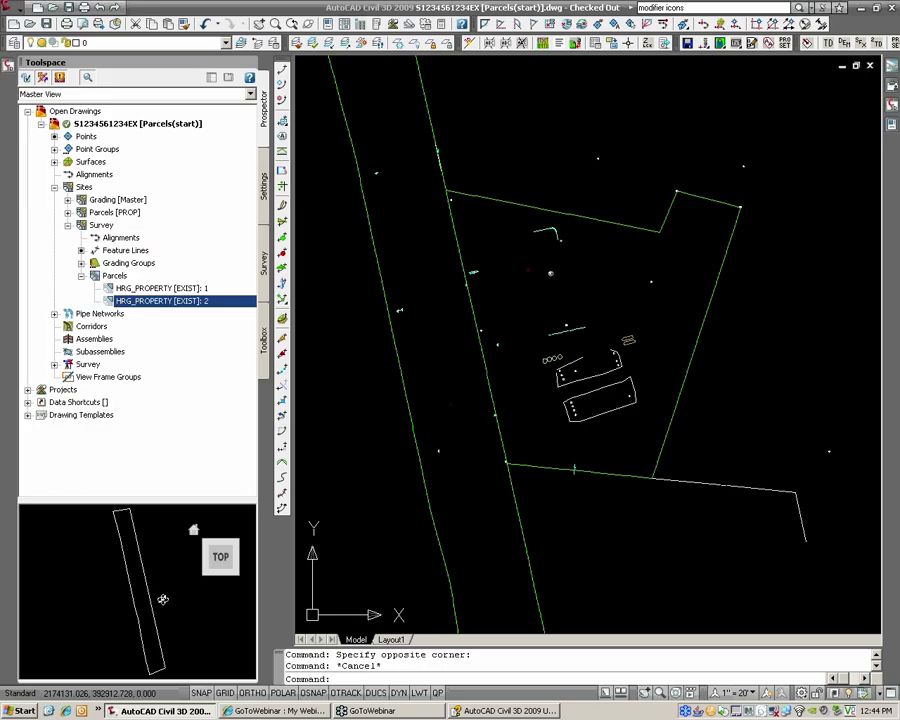
right_click(168, 310)
click(192, 309)
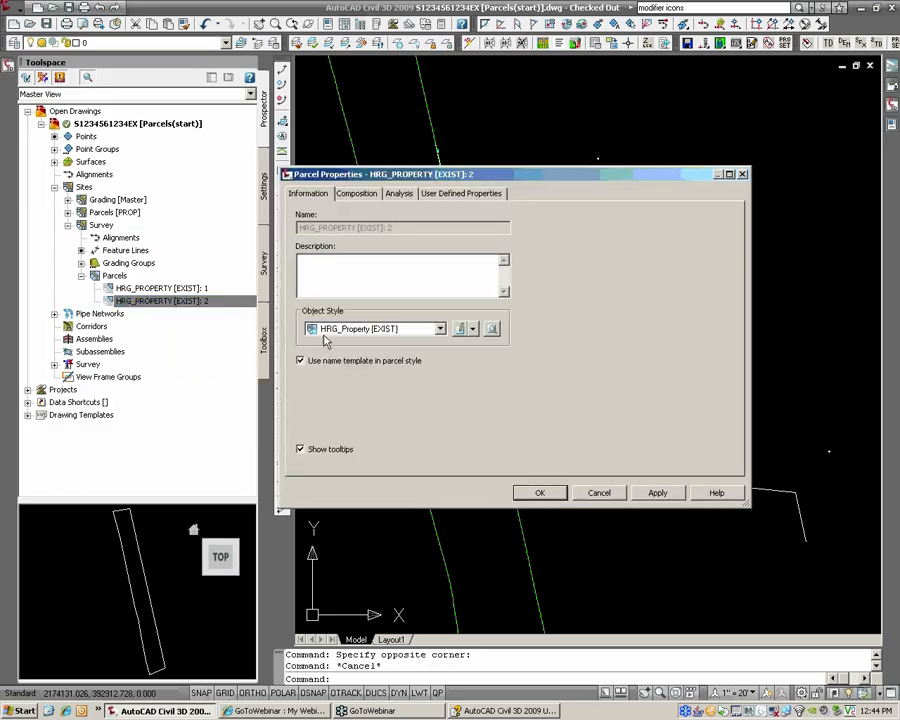
Step: Give parcel 2 the HRG_Right-of-Way [EXIST] object style so it draws as a red strip
click(370, 329)
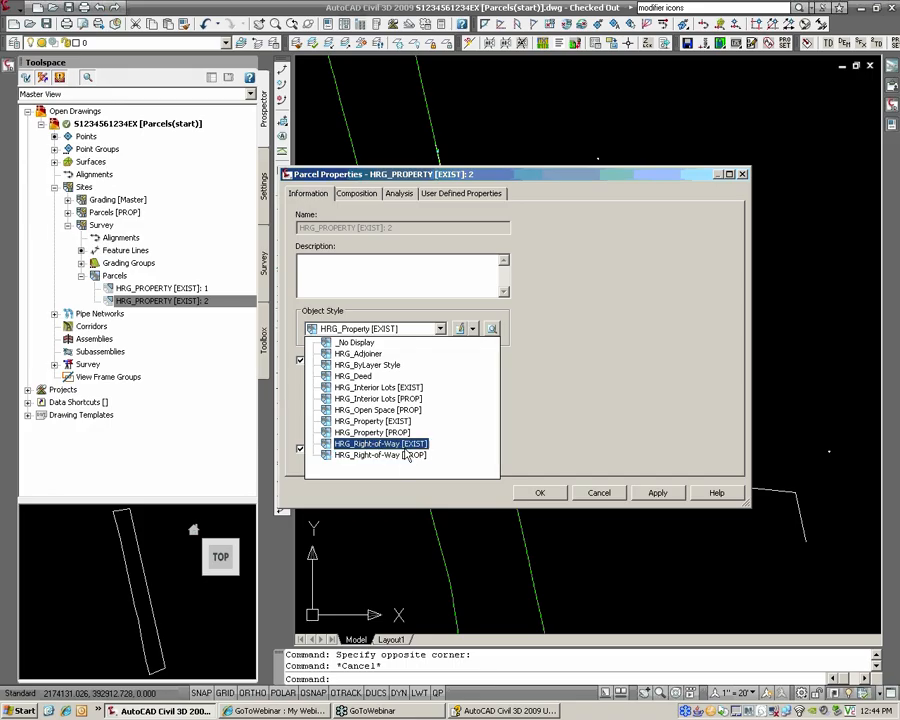
click(404, 446)
click(539, 493)
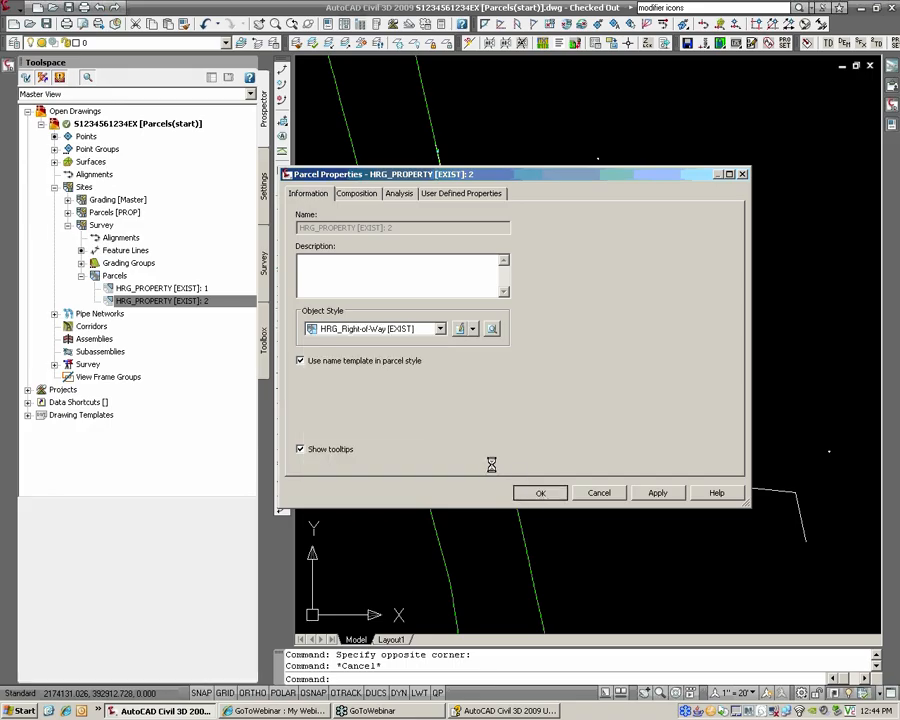
scroll(540, 420, down, 3)
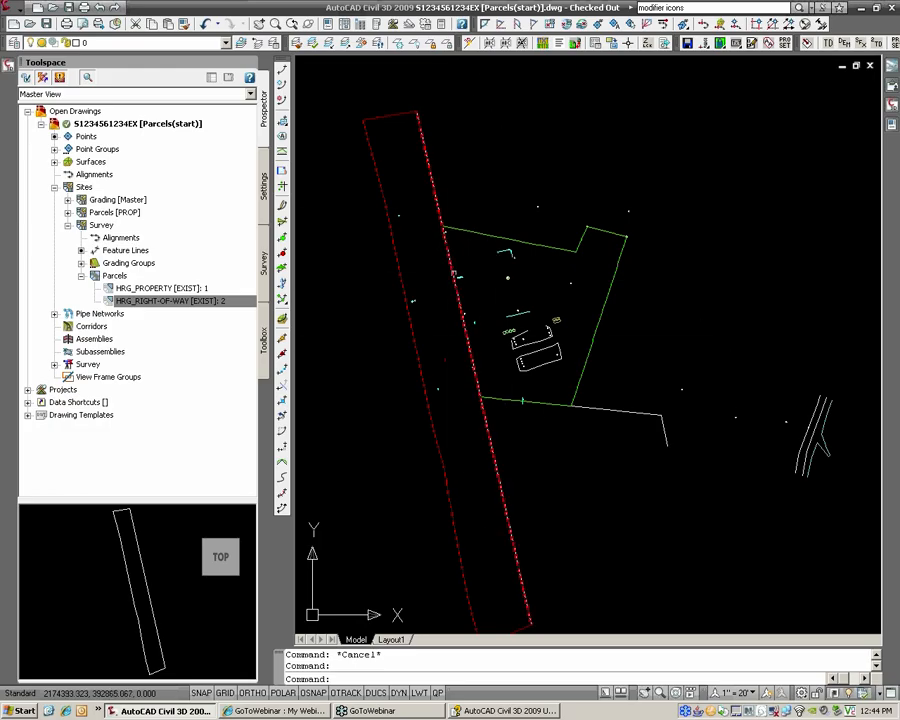
Step: Cancel the command and frame the red right-of-way strip beside the green property parcel
middle_drag(500, 372, 484, 342)
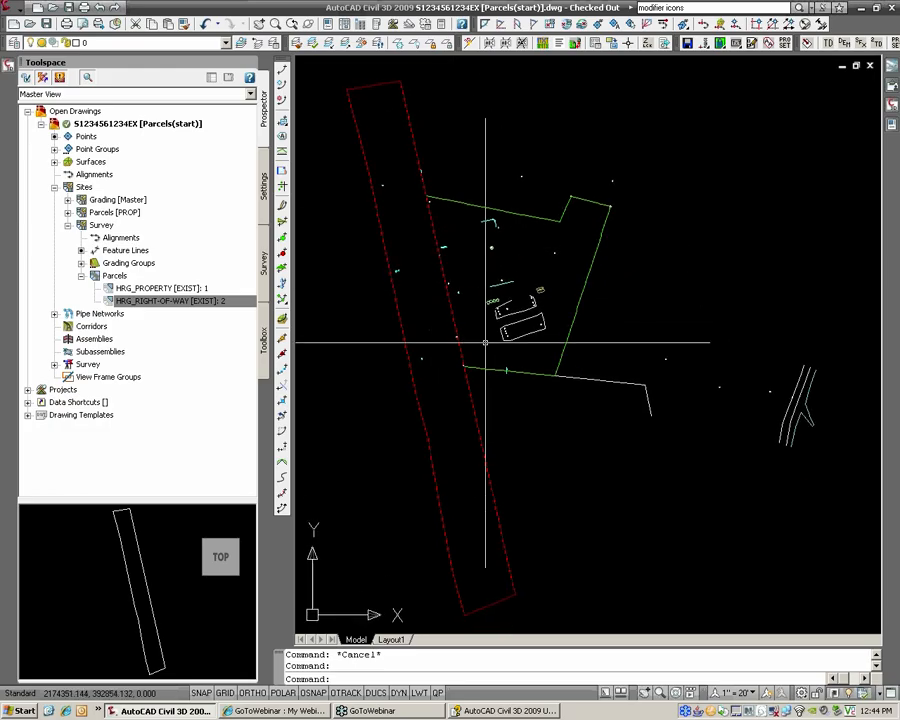
click(500, 601)
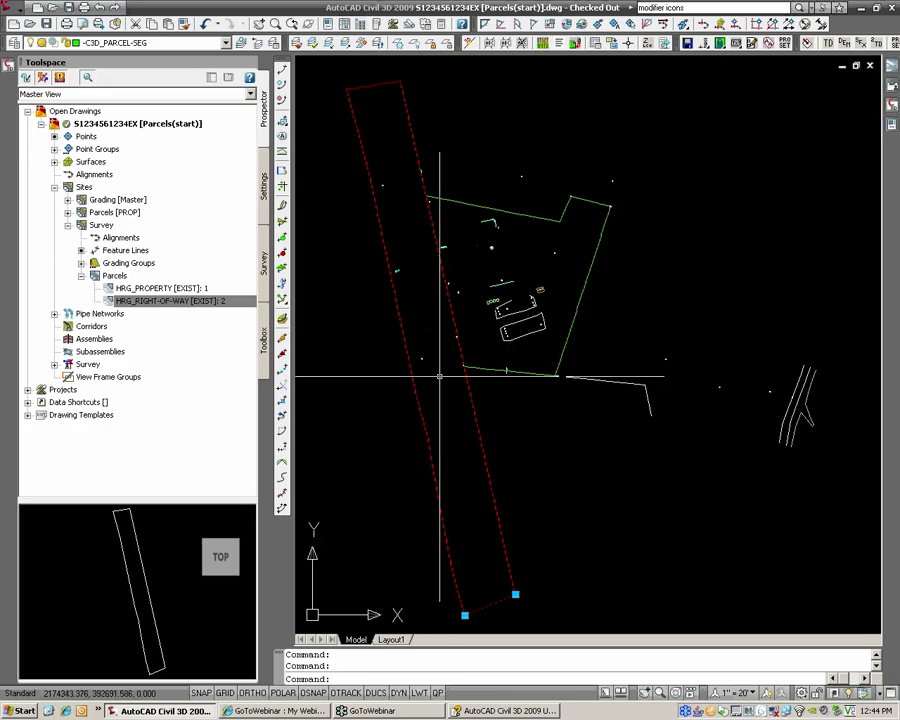
scroll(440, 377, down, 2)
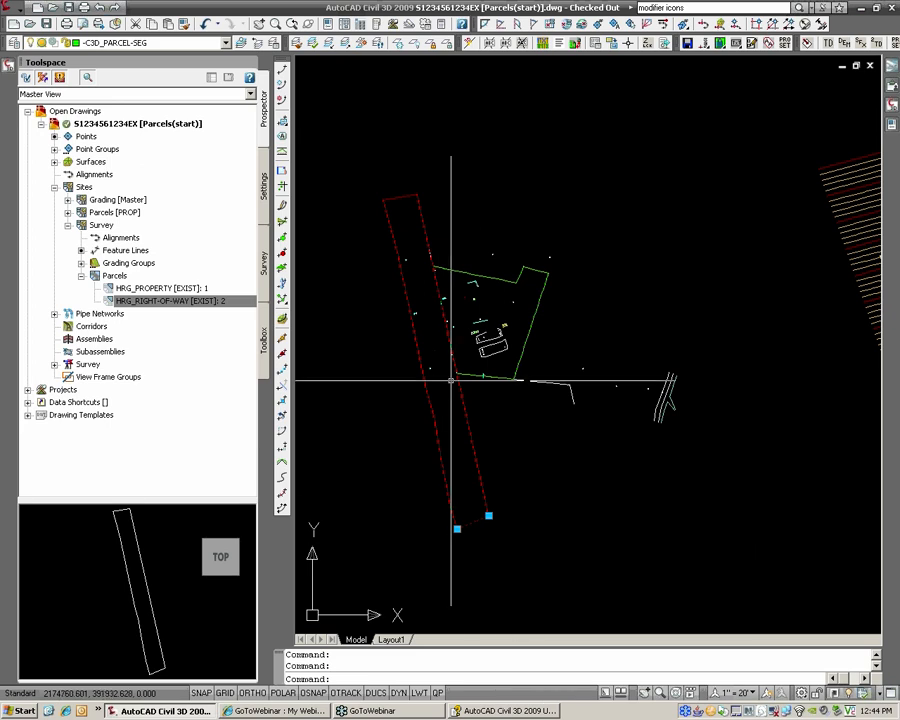
scroll(451, 380, up, 5)
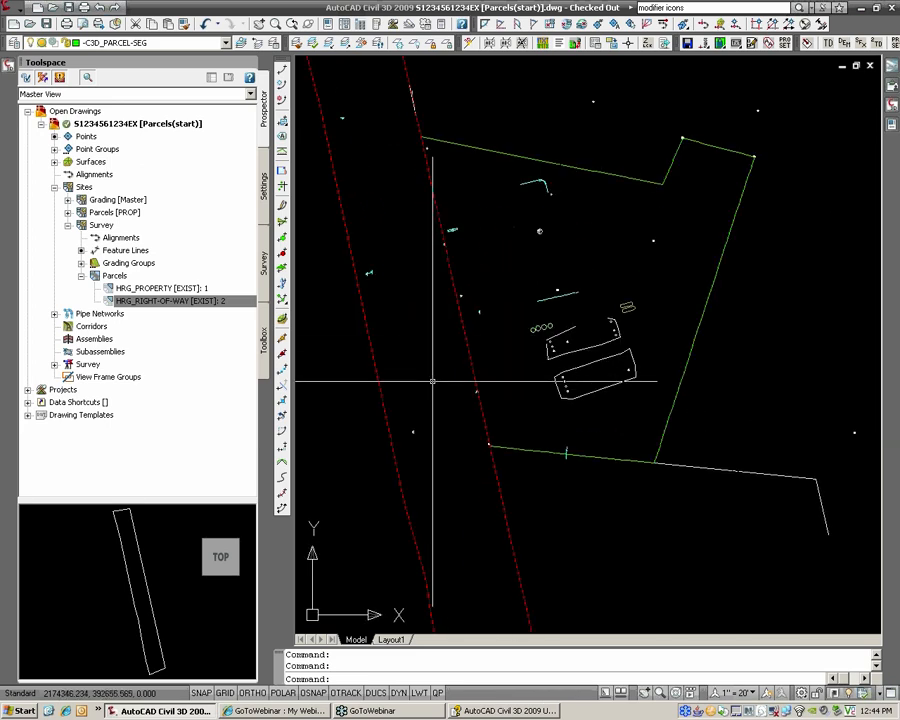
middle_drag(446, 278, 480, 378)
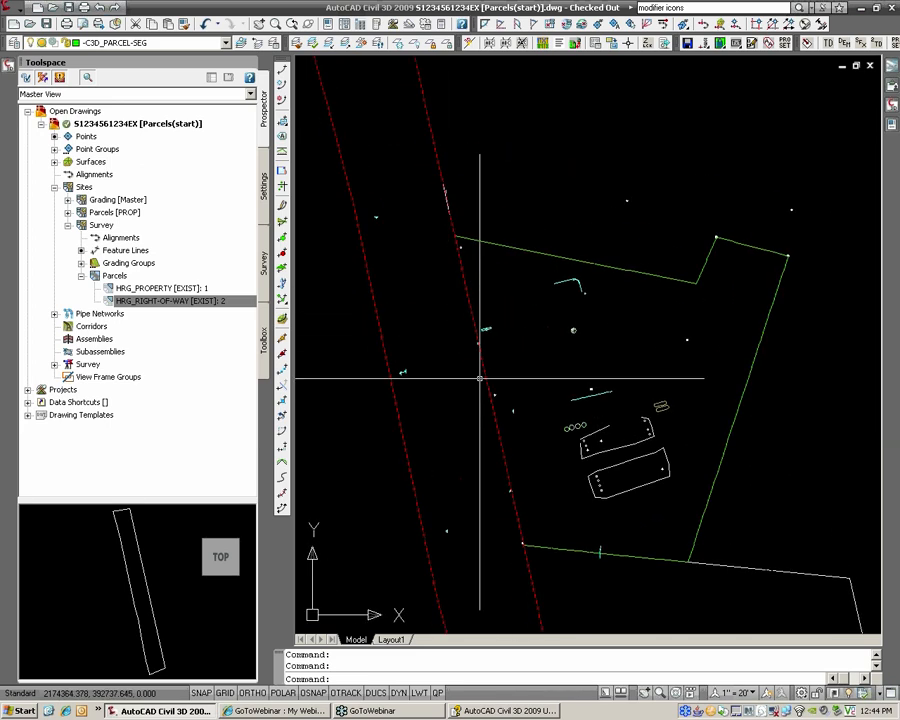
key(Escape)
key(Escape)
scroll(460, 293, down, 2)
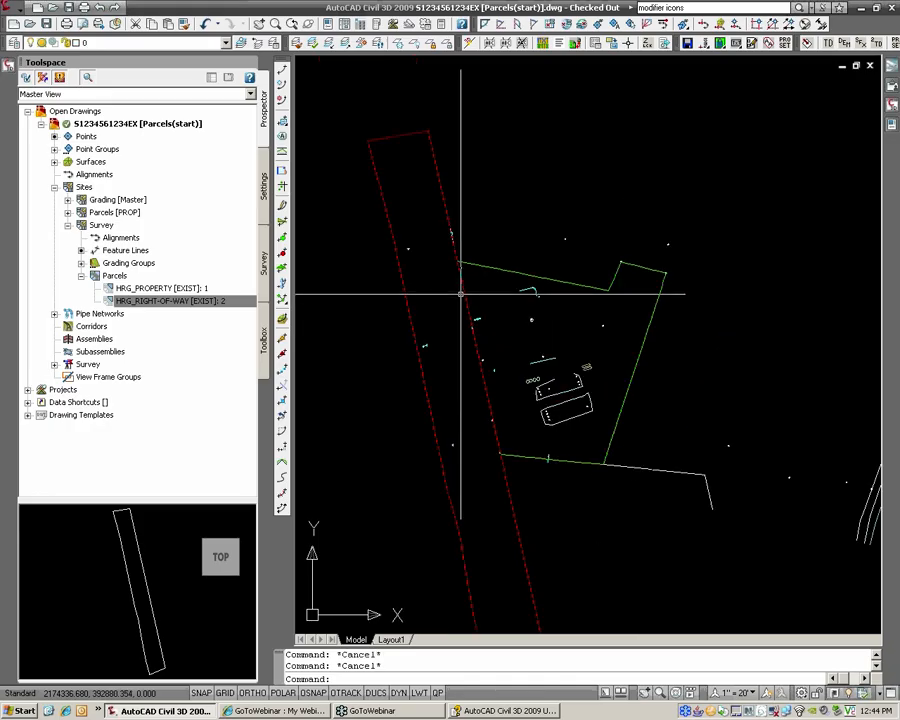
middle_drag(400, 133, 410, 191)
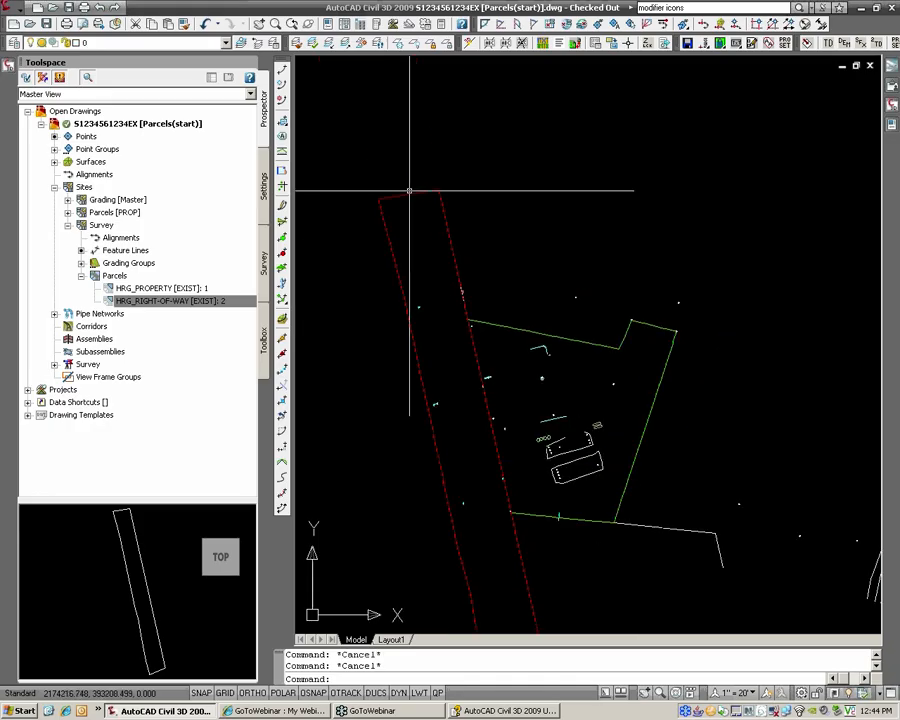
click(18, 6)
Step: Move the right-of-way segments to the -C3D_PARCEL-SEG-dem layer using HRG Layer Utils > Move to -dem
mouse_move(47, 338)
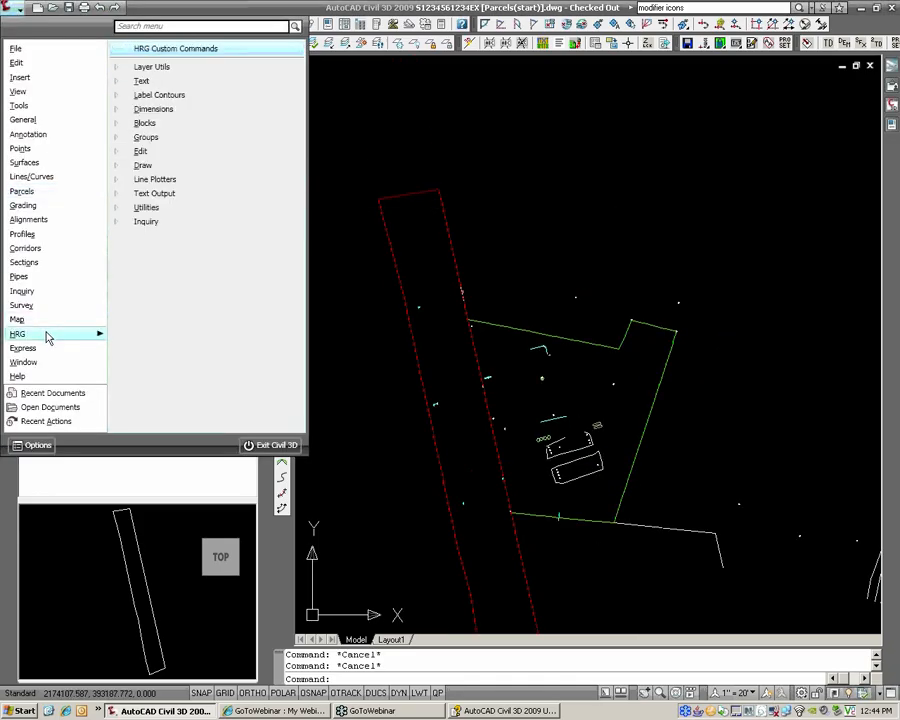
click(160, 67)
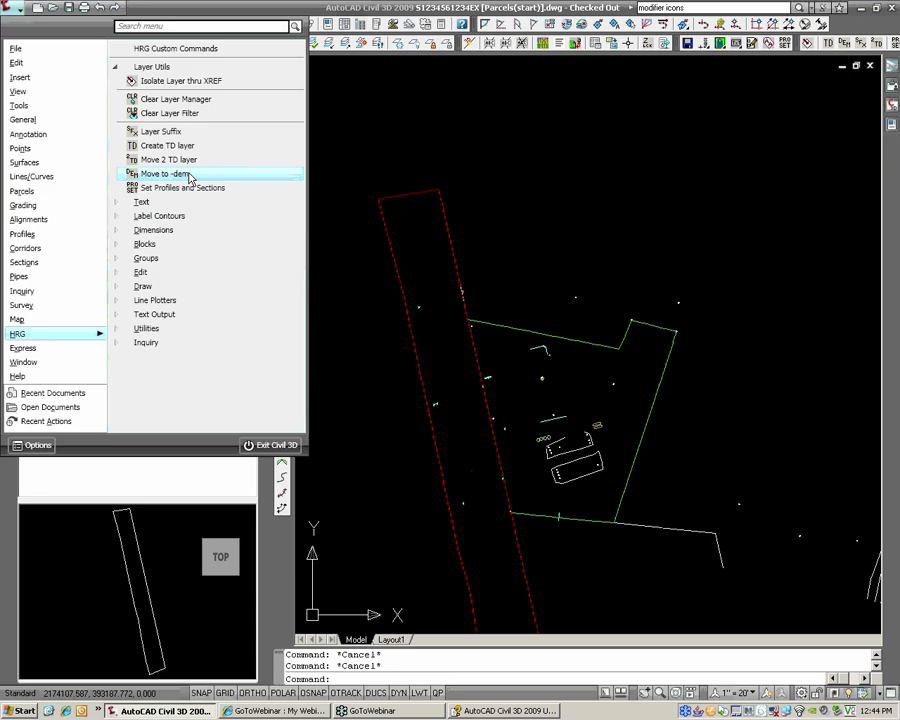
click(266, 175)
click(411, 203)
scroll(440, 236, down, 2)
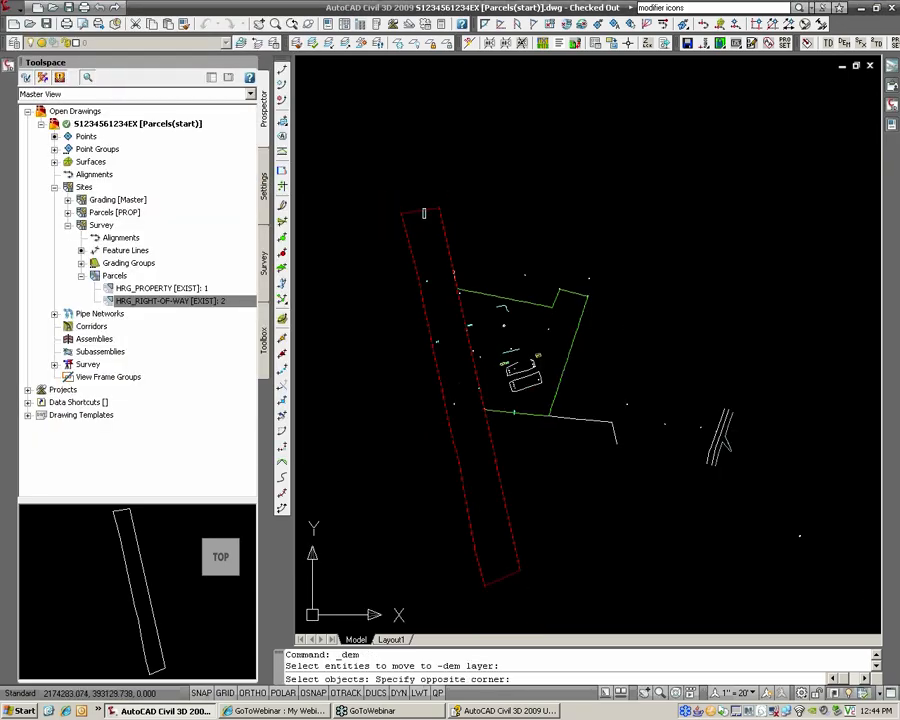
click(416, 205)
click(510, 576)
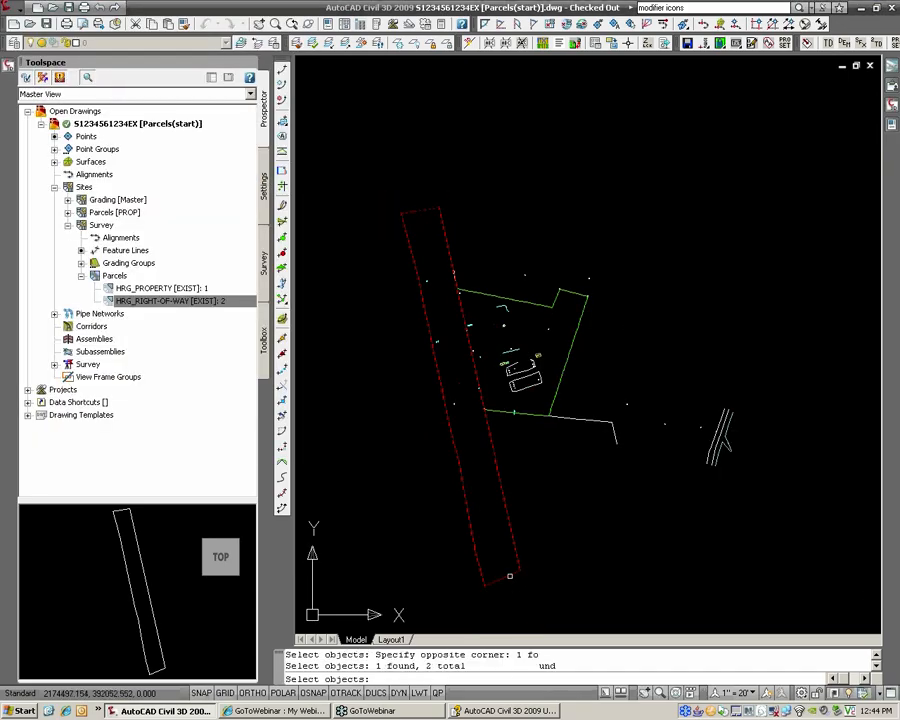
key(Return)
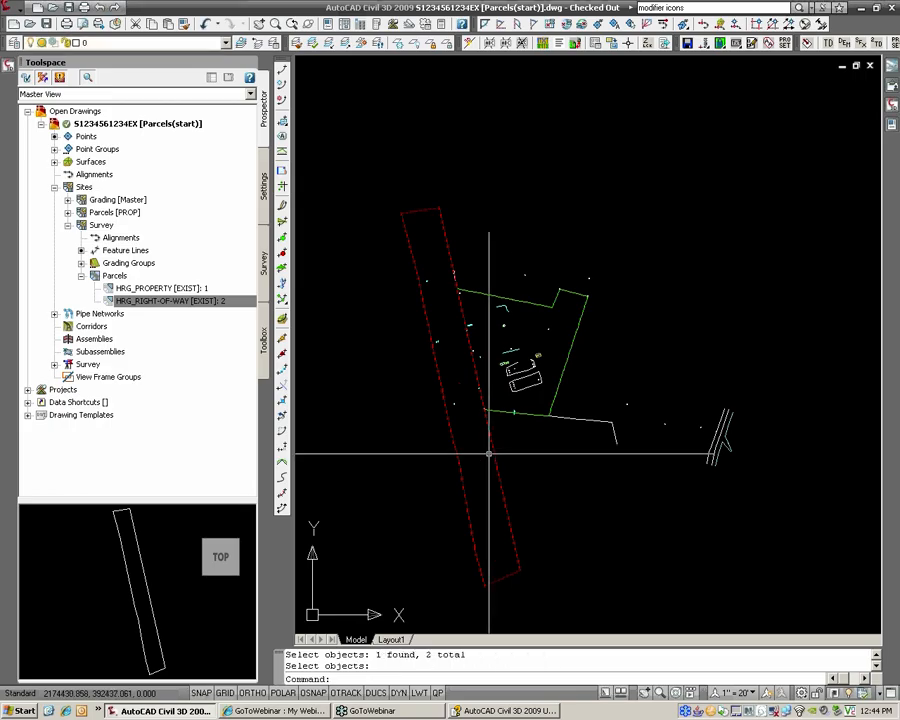
click(501, 578)
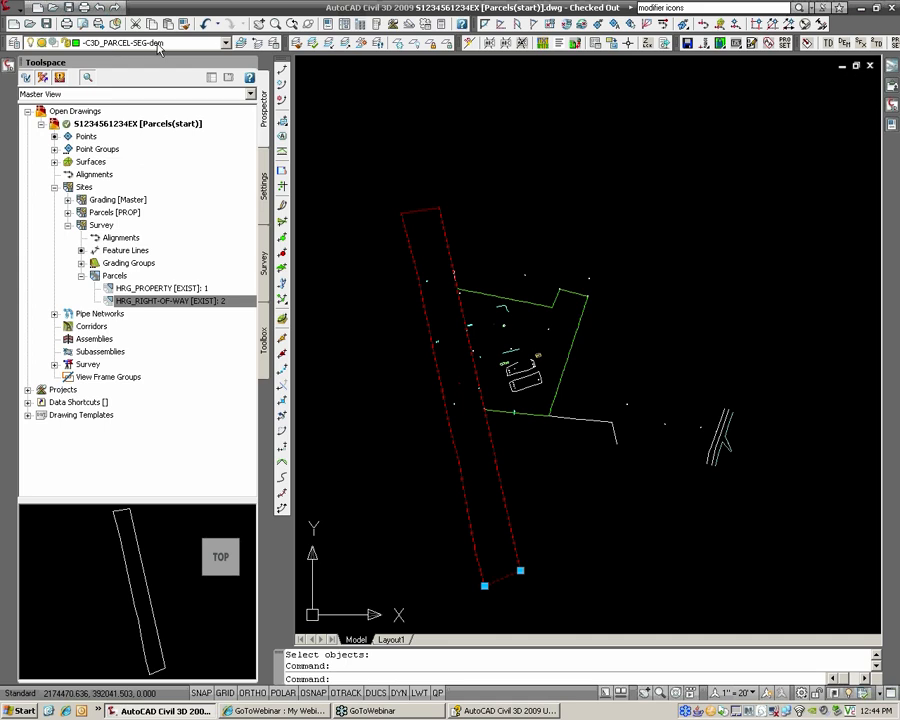
Step: Freeze the -C3D_PARCEL-SEG-dem layer by picking the right-of-way outline with LAYFRZ
key(Escape)
key(Escape)
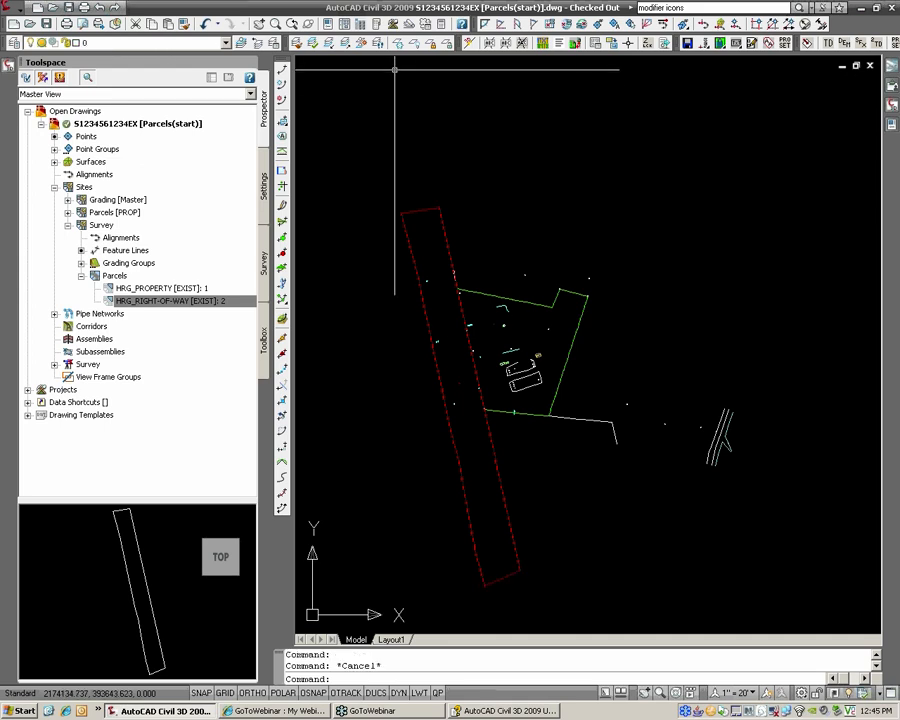
click(398, 43)
click(425, 211)
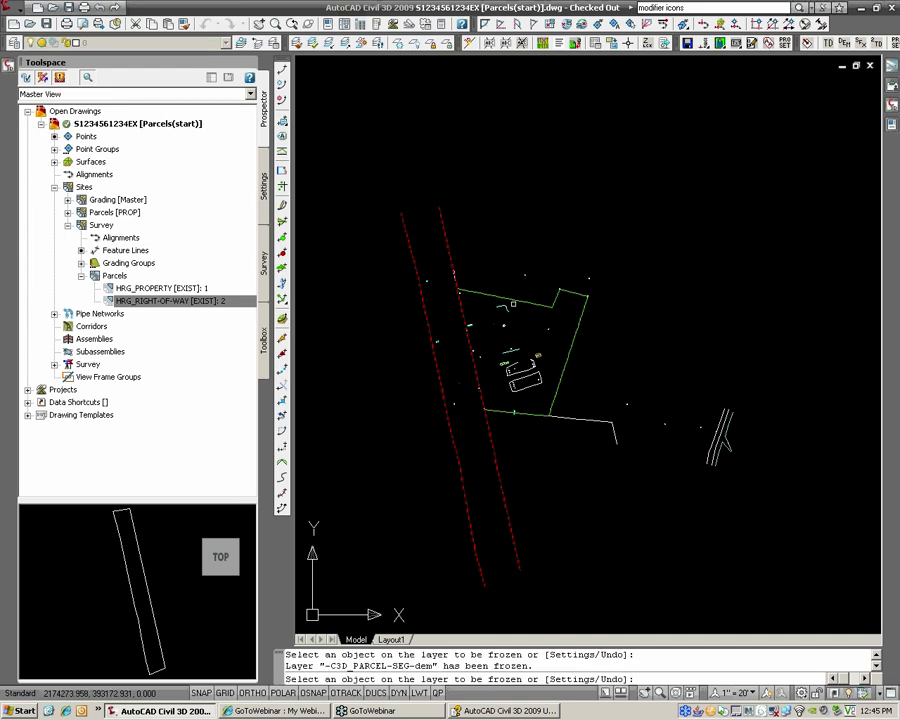
key(Escape)
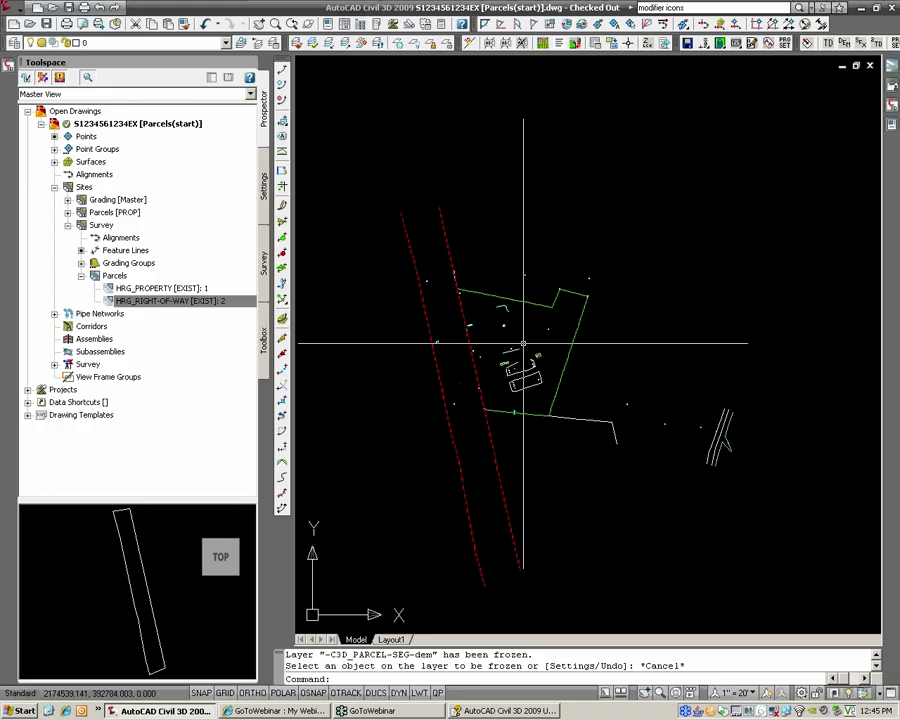
Step: Zoom and pan in on the property area of the site
scroll(500, 345, up, 2)
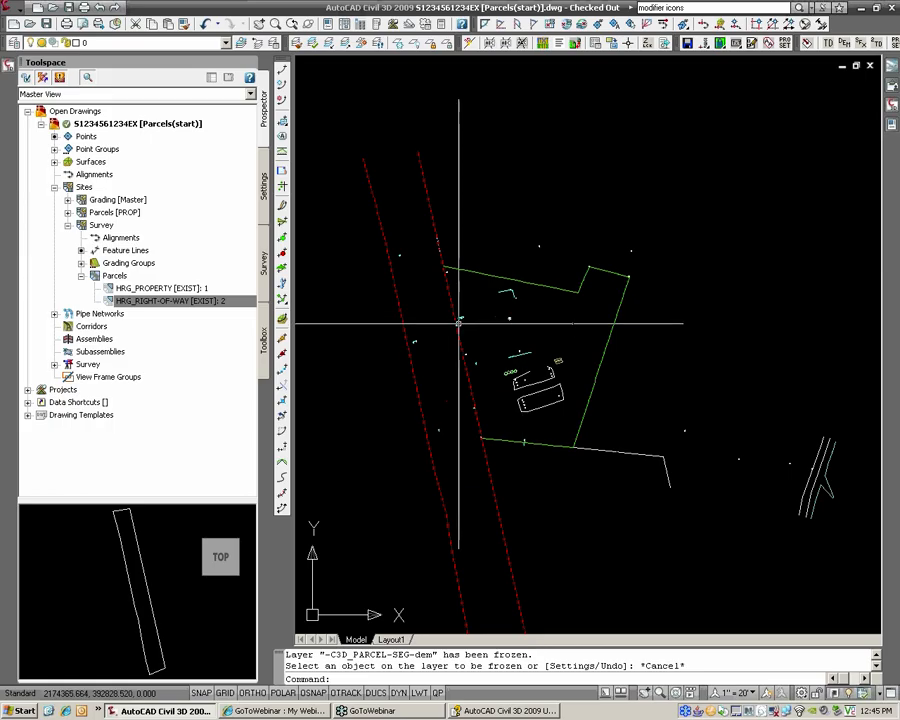
scroll(459, 319, up, 2)
scroll(510, 318, up, 4)
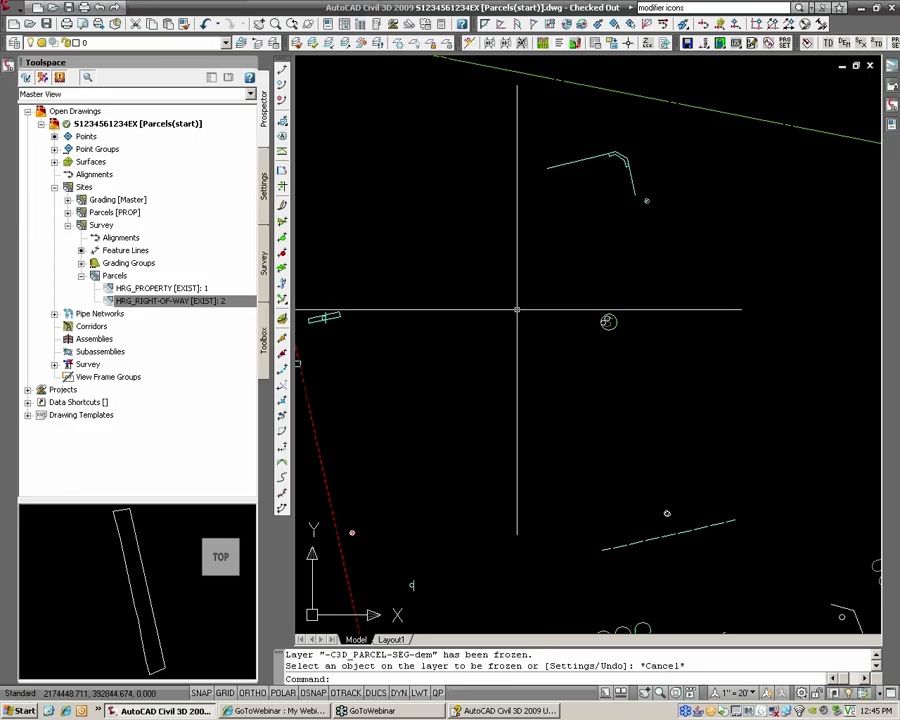
scroll(532, 311, down, 2)
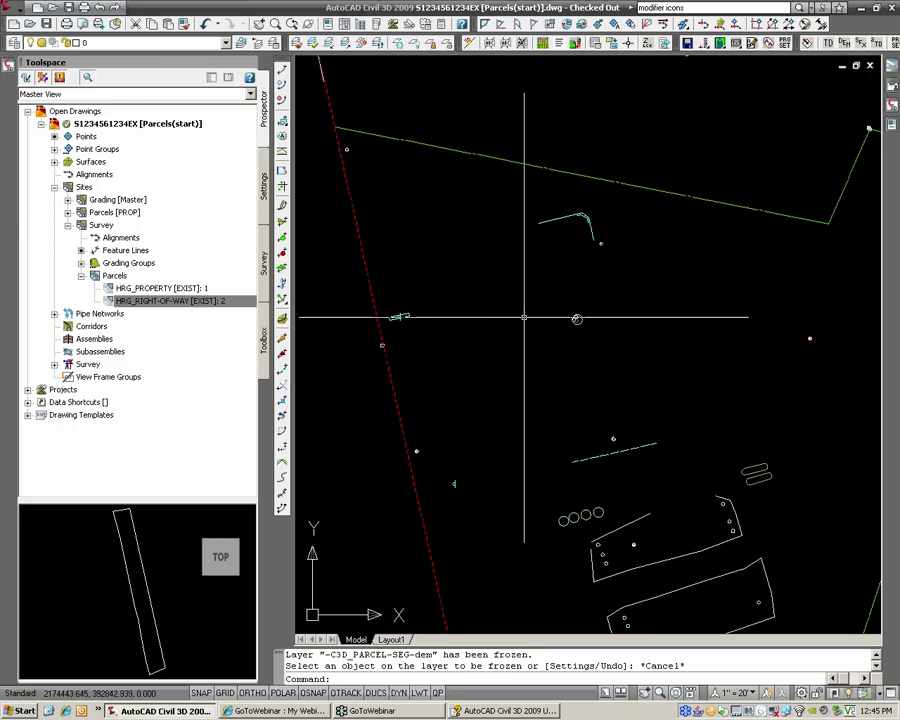
scroll(522, 311, up, 3)
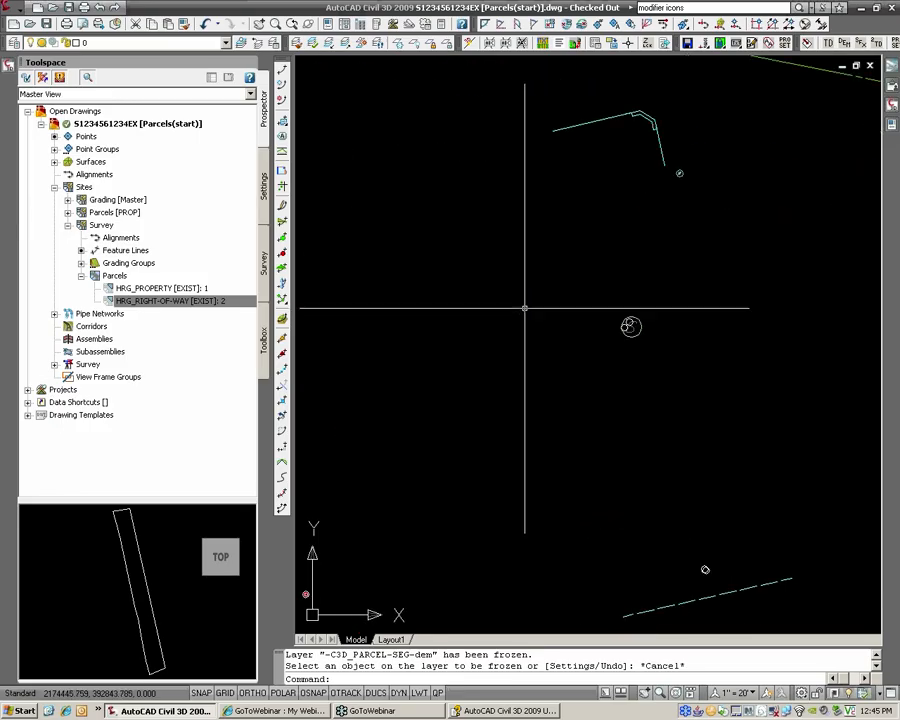
scroll(518, 305, up, 3)
scroll(522, 308, down, 6)
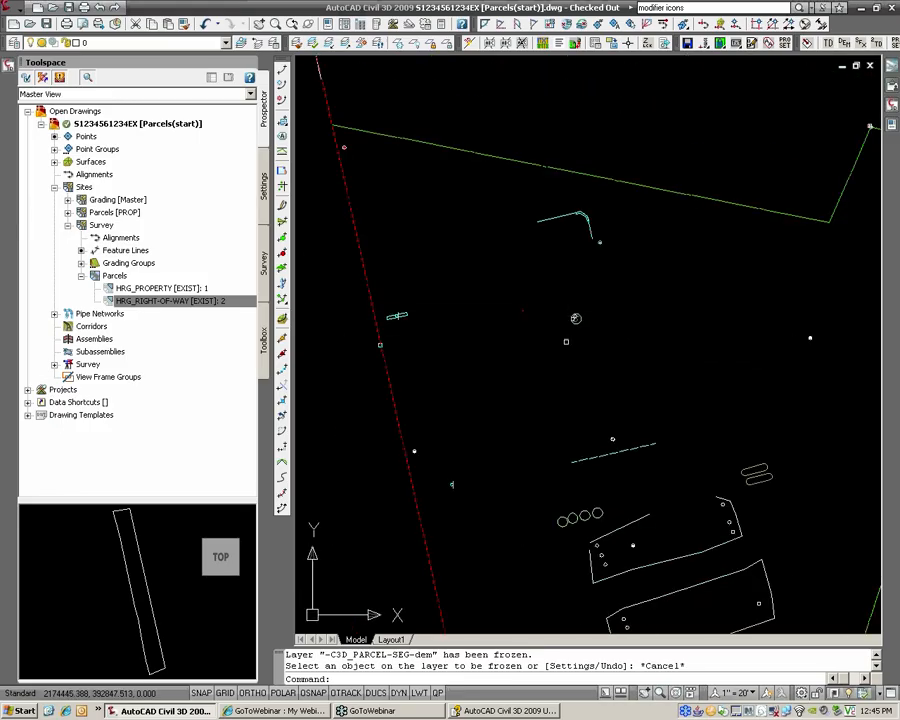
middle_drag(568, 342, 560, 337)
click(524, 315)
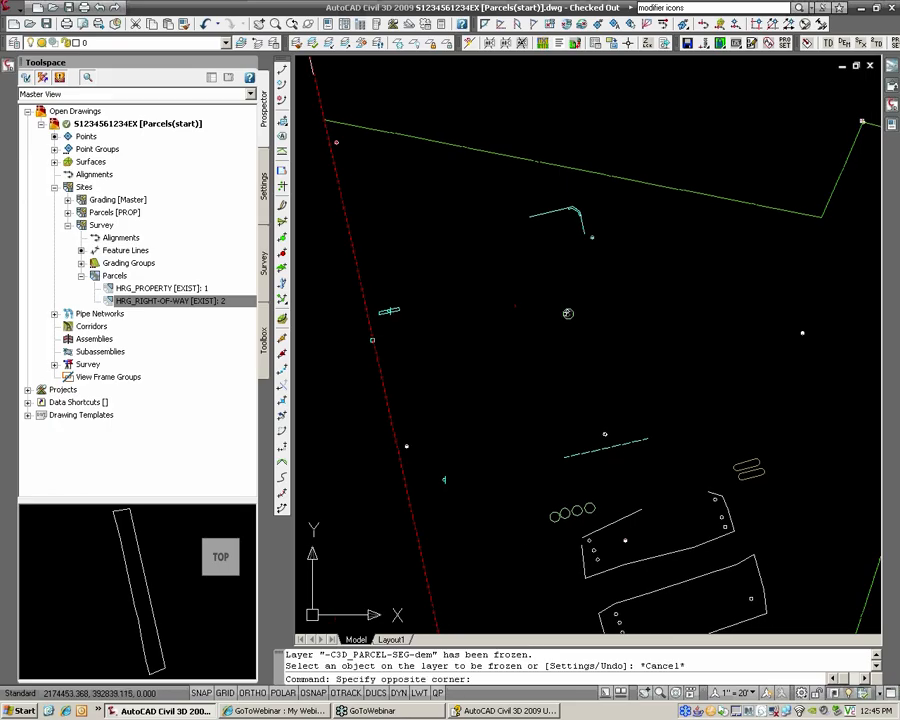
click(527, 316)
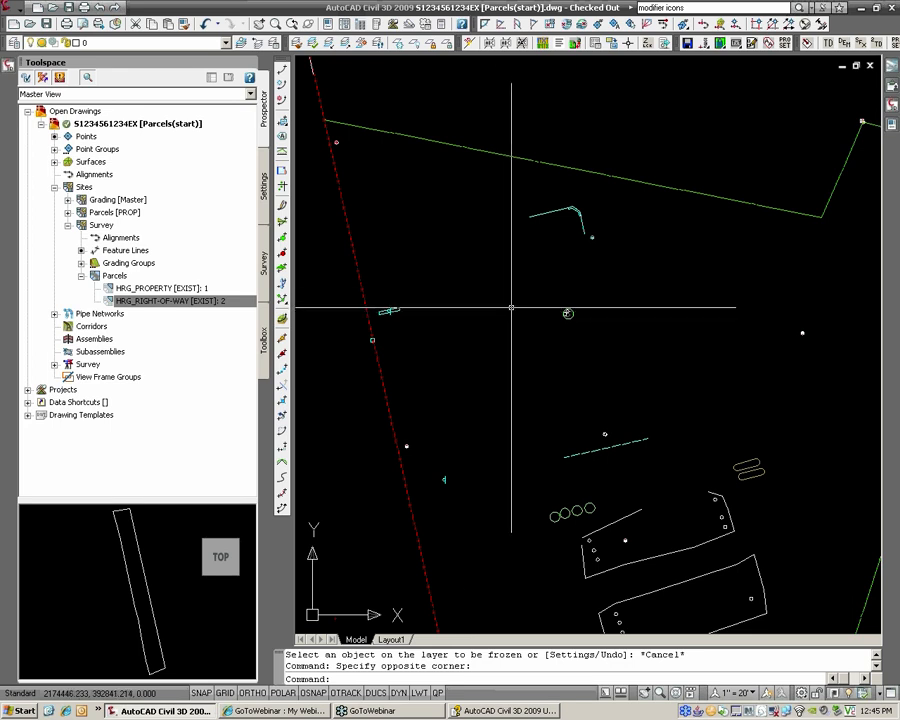
Step: Set Add Labels to Parcel feature, Area label type, and HRG_Exist (no square feet) style
click(14, 12)
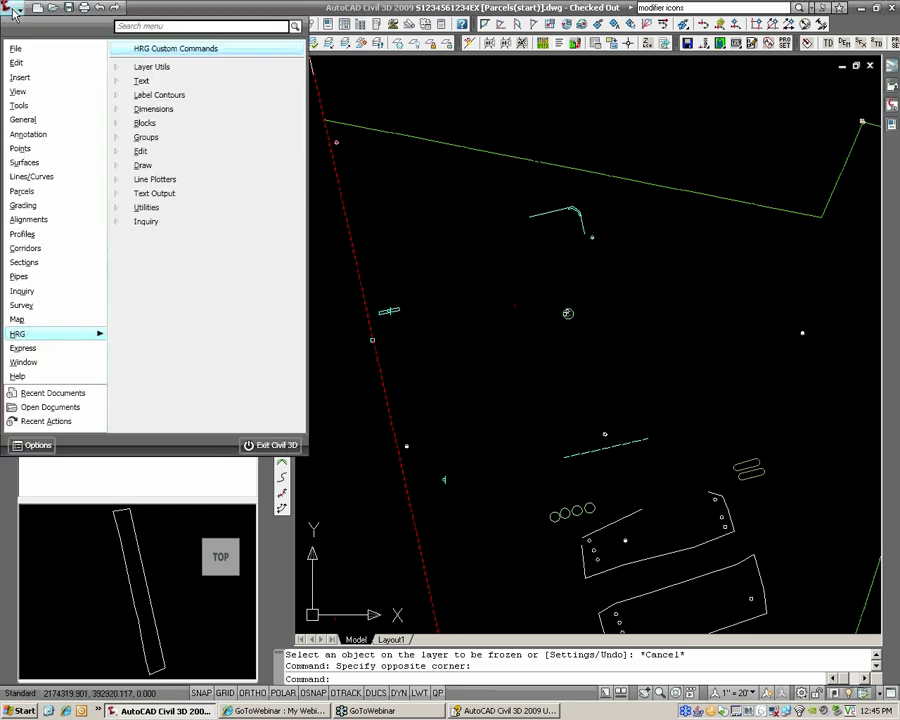
mouse_move(57, 153)
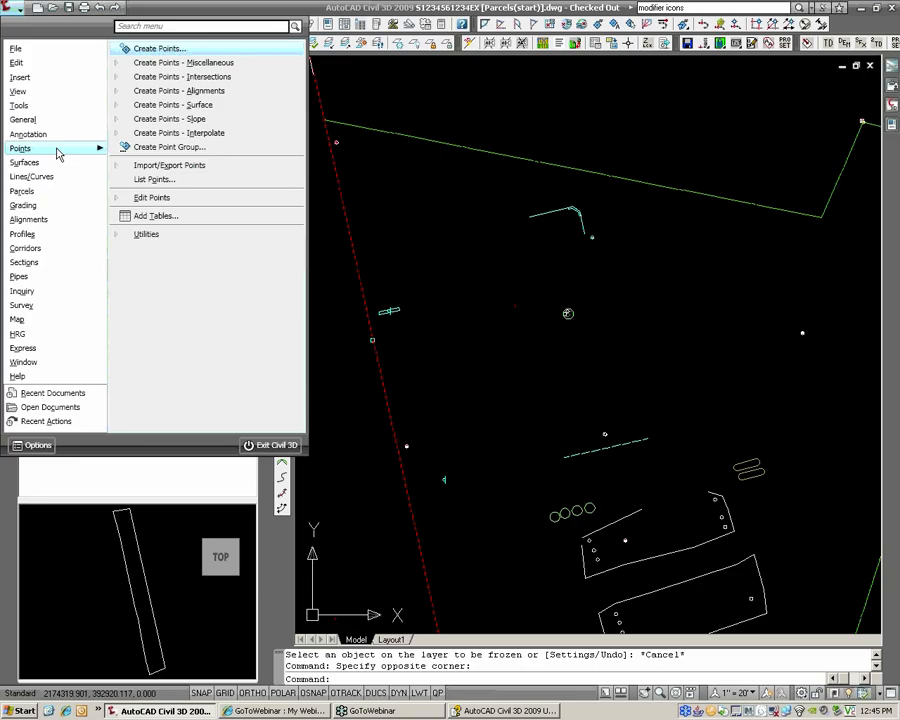
mouse_move(51, 195)
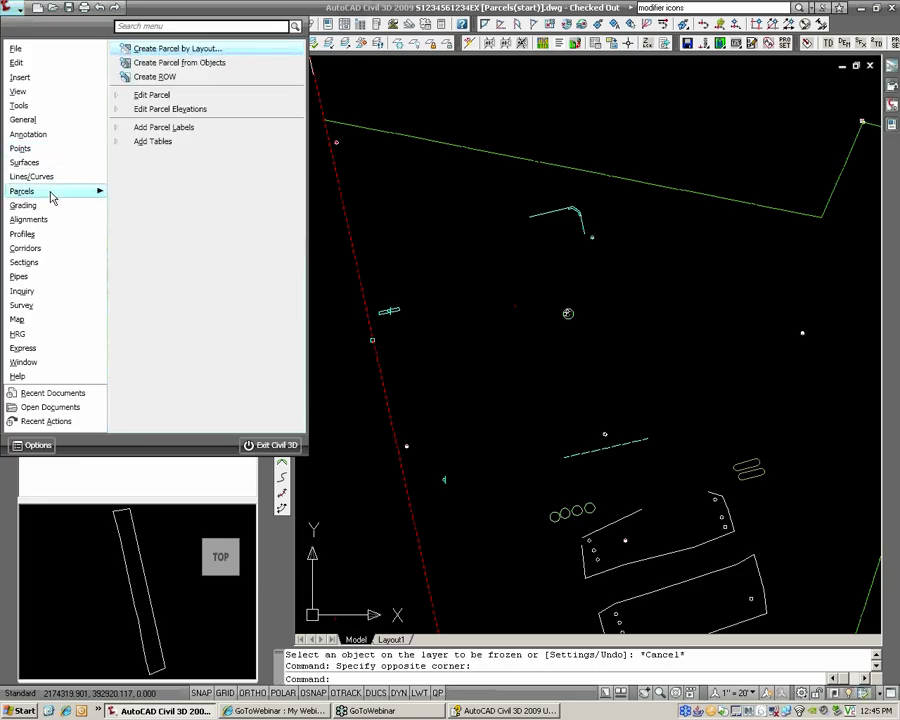
mouse_move(36, 123)
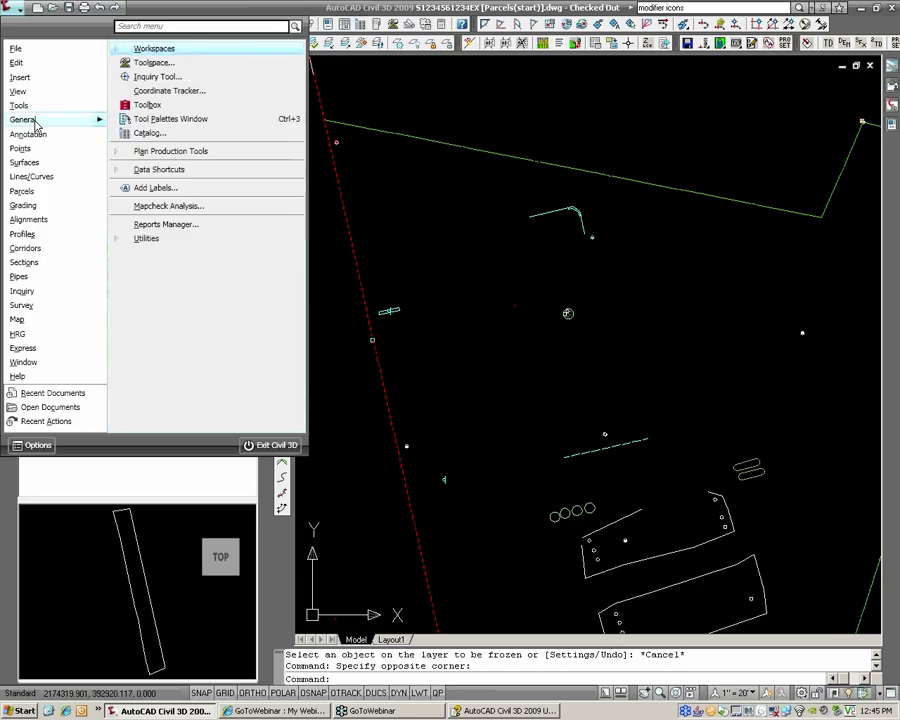
click(150, 189)
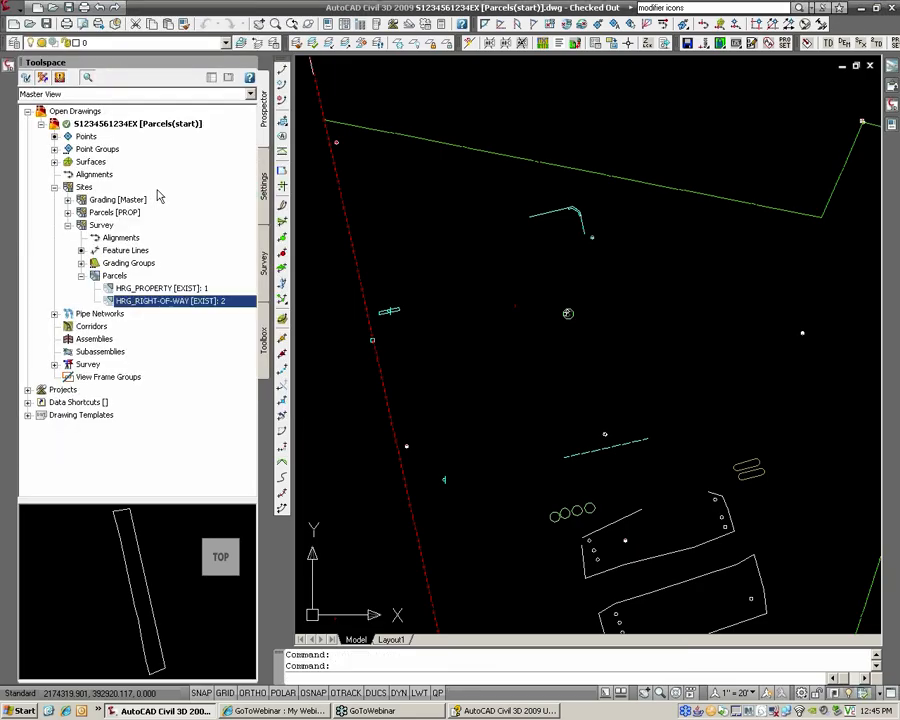
click(641, 91)
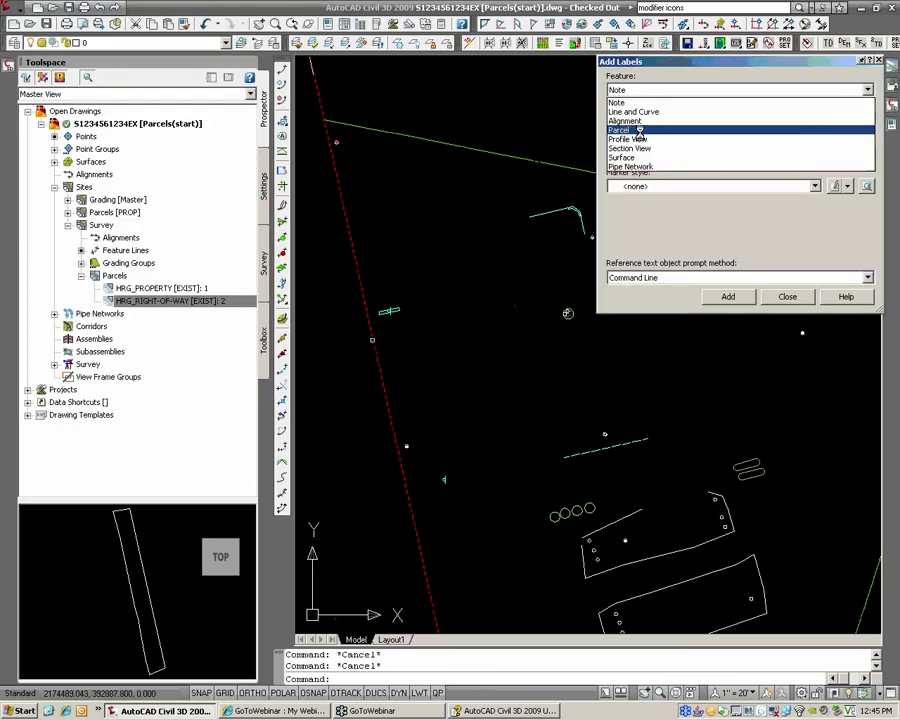
click(636, 130)
click(642, 122)
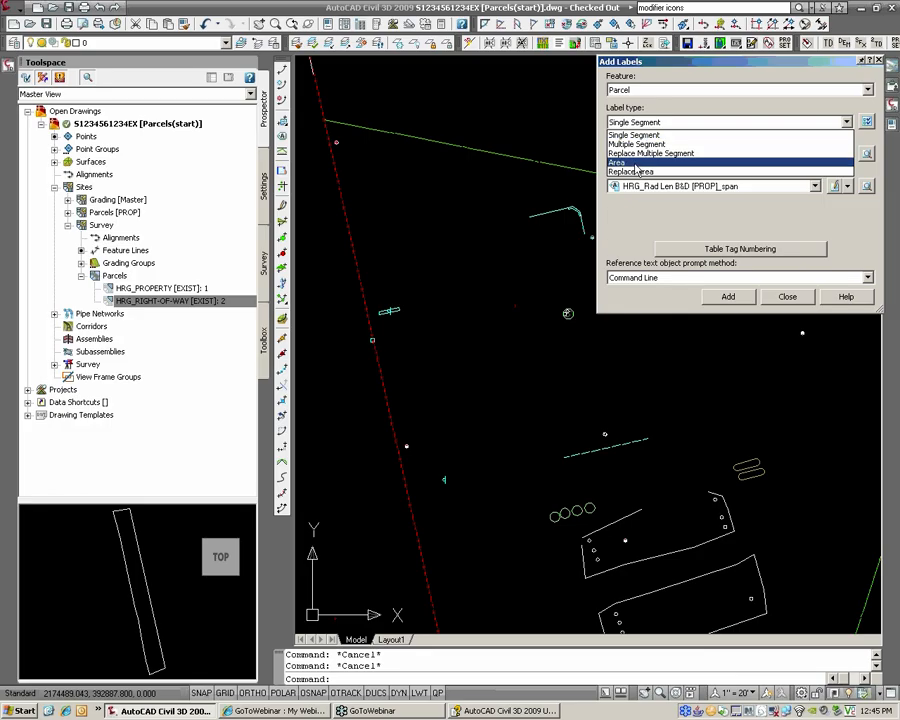
click(636, 163)
click(642, 157)
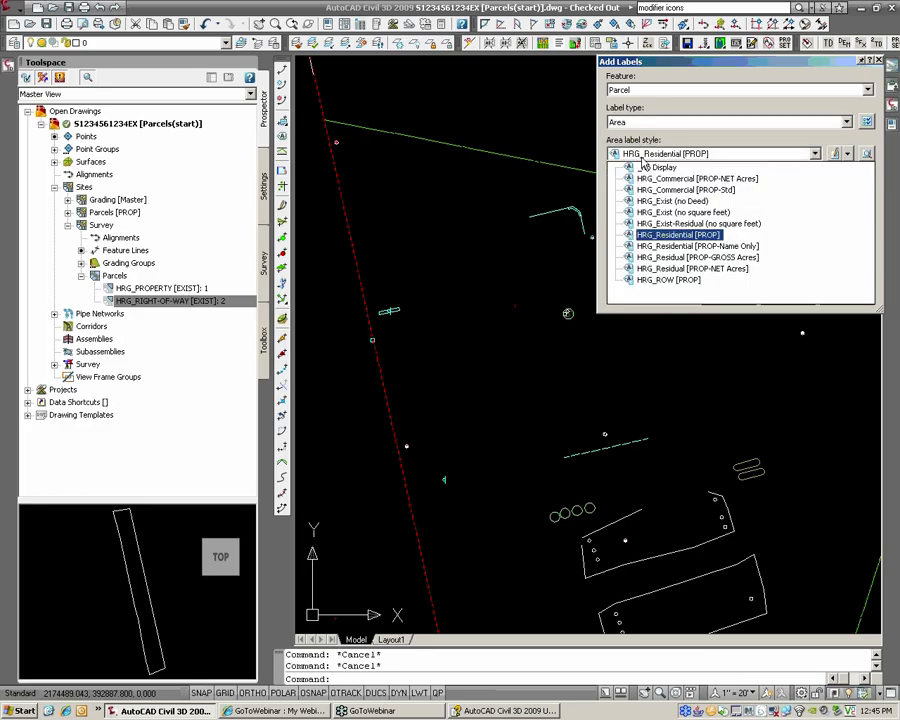
click(673, 214)
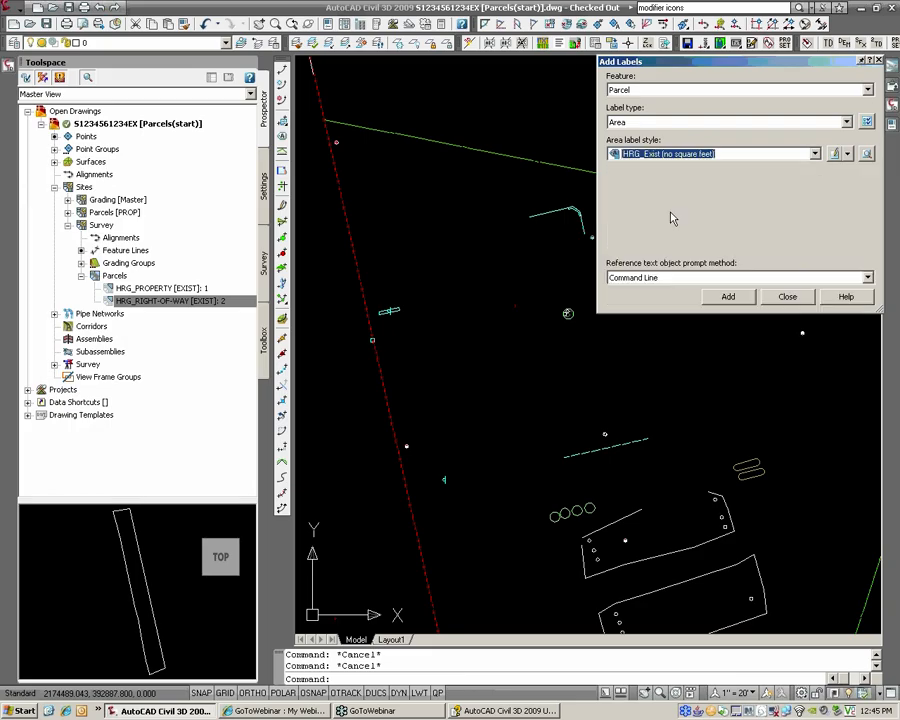
Step: Place an HRG_Exist (no square feet) area label on one parcel
click(728, 297)
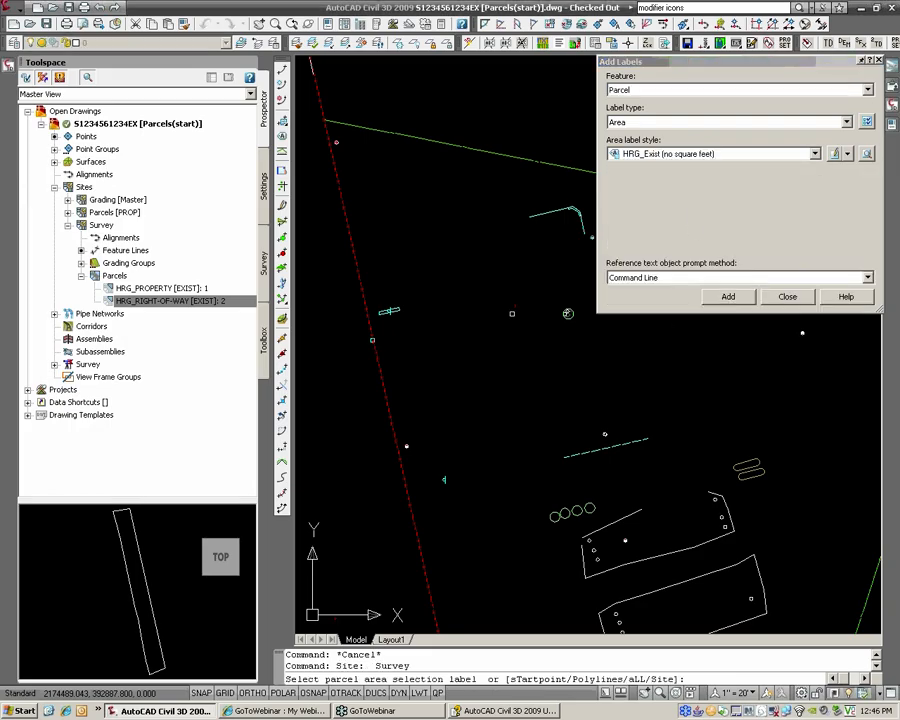
scroll(622, 488, up, 5)
click(513, 303)
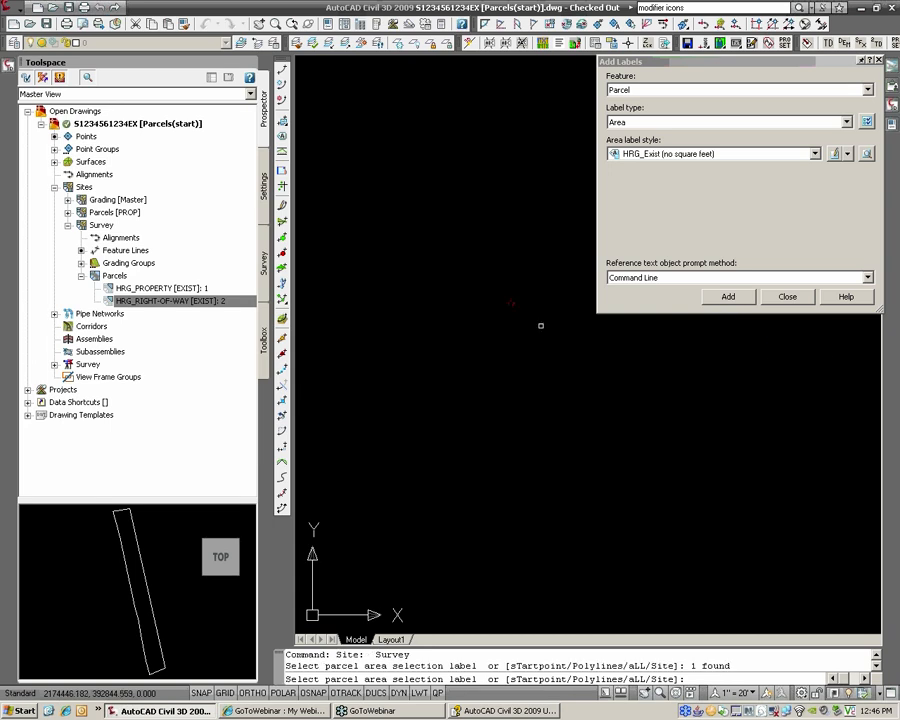
scroll(517, 310, down, 4)
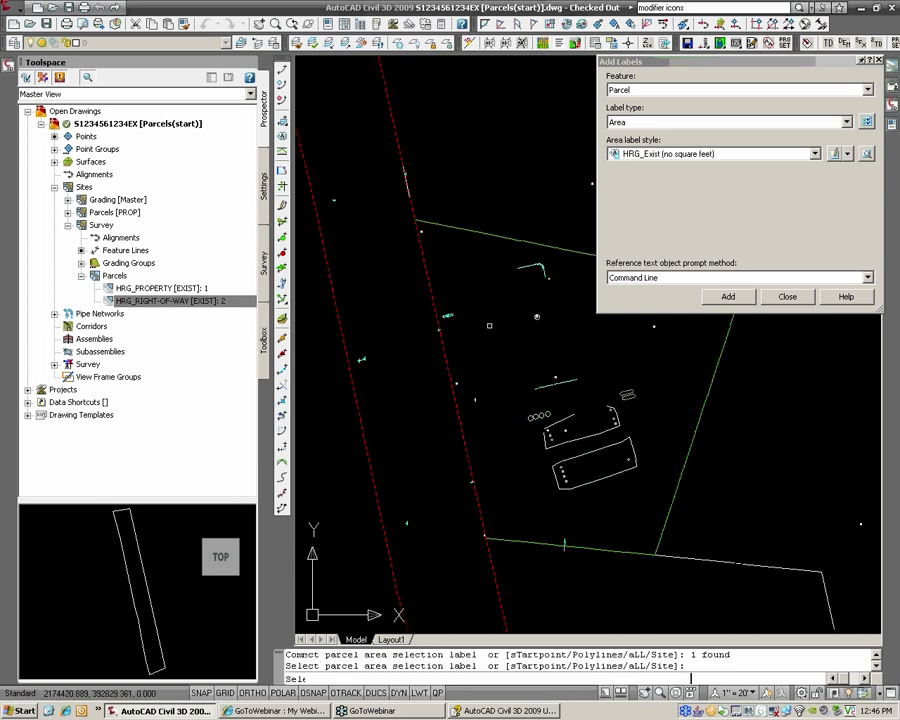
click(696, 156)
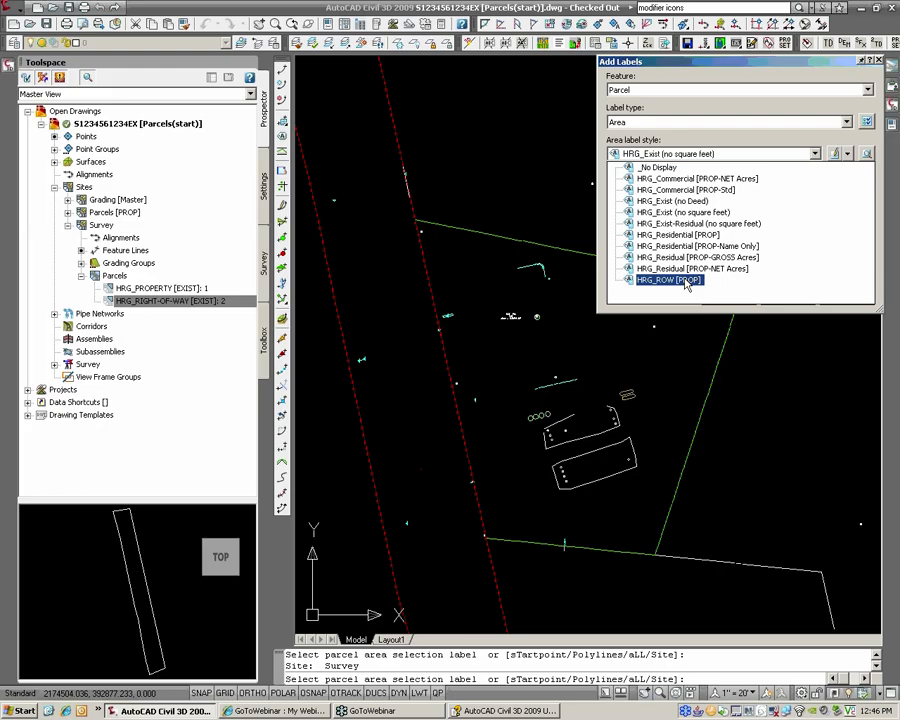
Step: Label the right-of-way parcel in HRG_ROW [PROP] style, reading ROW 2 and 139,131.91 SF
click(670, 280)
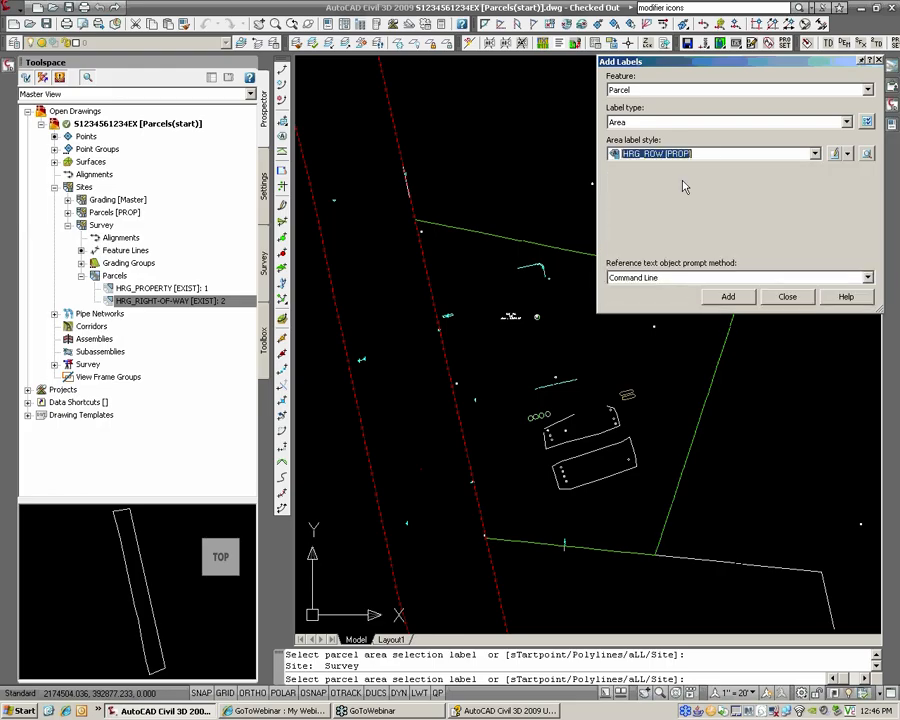
click(650, 175)
click(724, 296)
scroll(407, 431, up, 5)
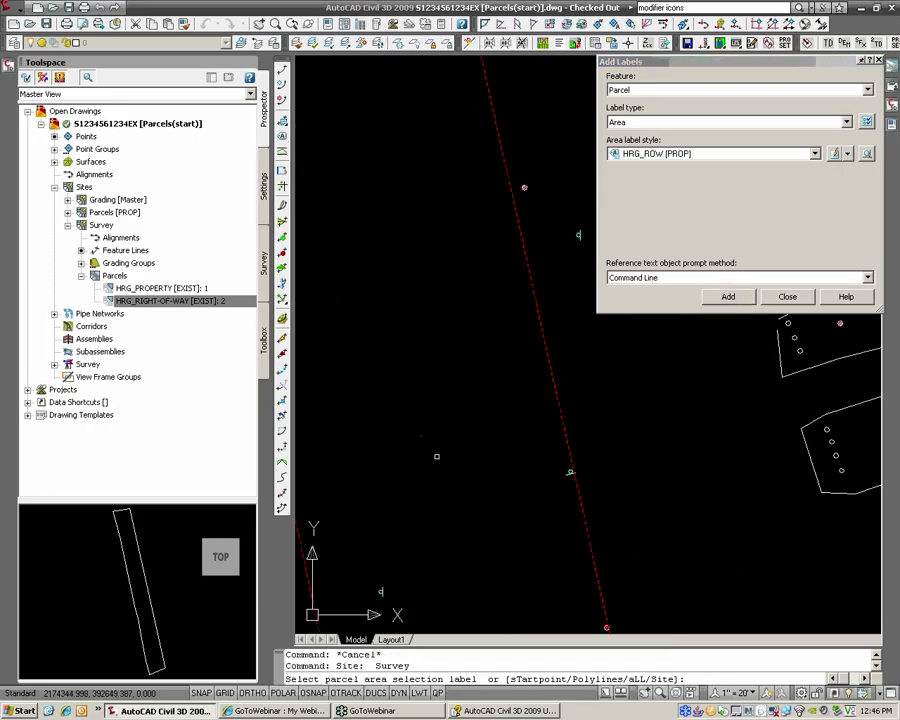
click(399, 422)
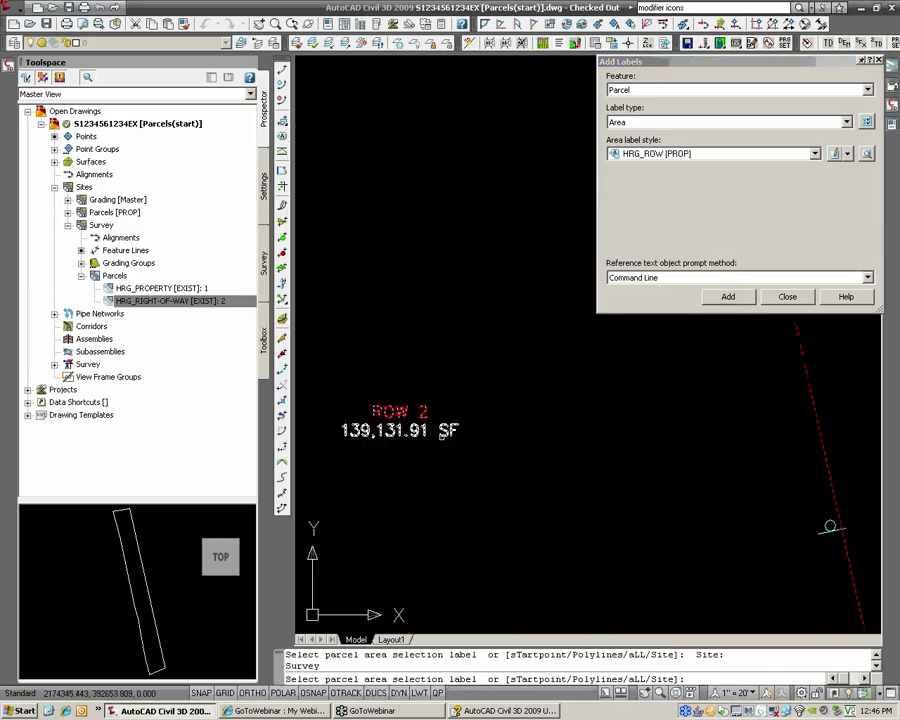
scroll(444, 448, down, 3)
scroll(430, 486, up, 3)
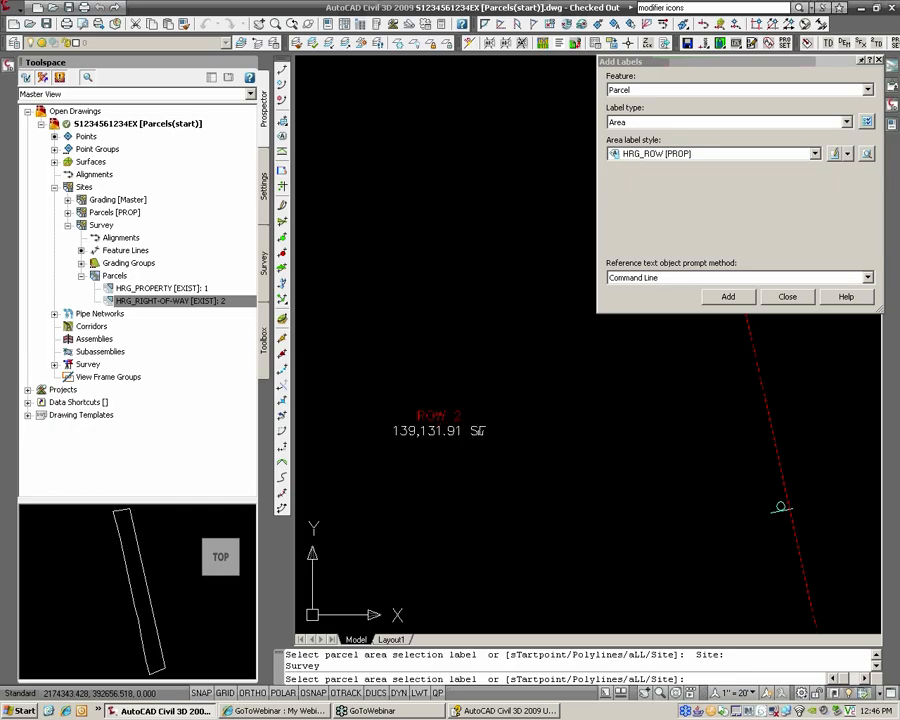
scroll(491, 528, down, 2)
scroll(587, 454, down, 2)
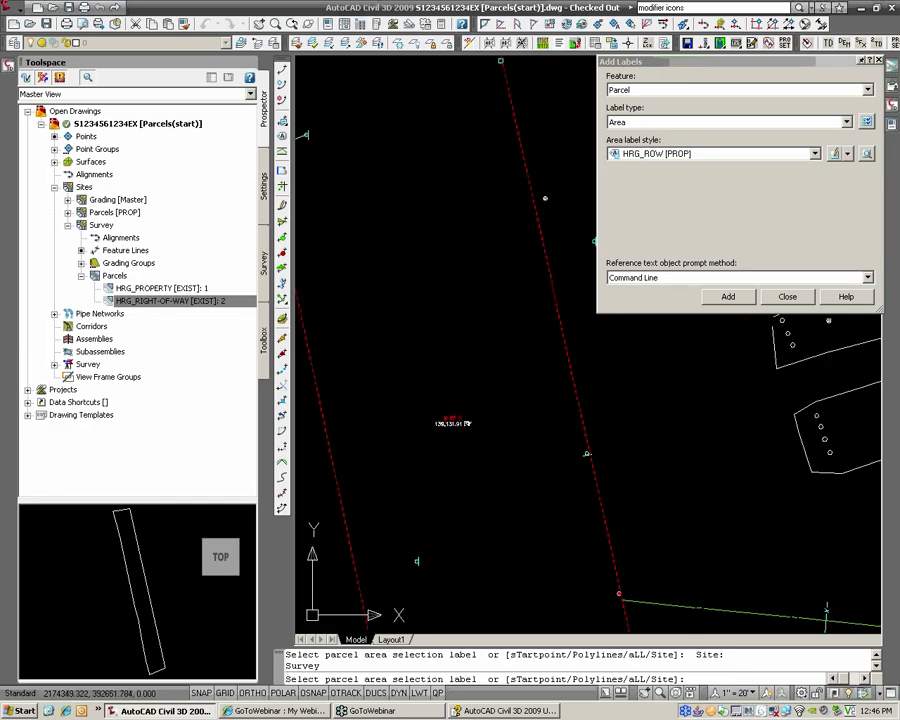
key(Return)
scroll(470, 420, down, 2)
middle_drag(507, 374, 435, 397)
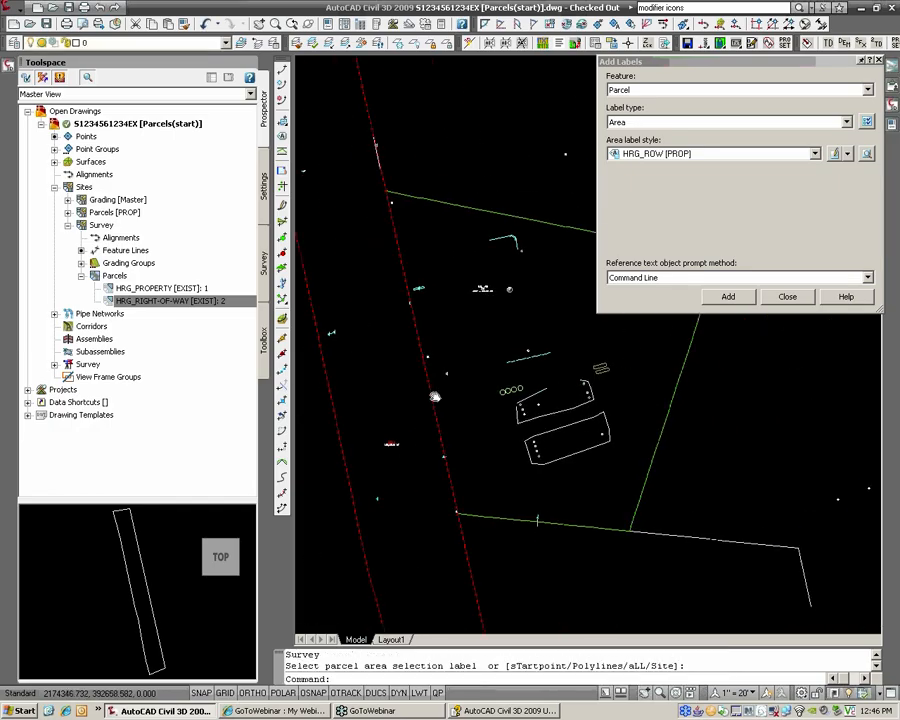
scroll(490, 290, up, 3)
scroll(495, 288, up, 5)
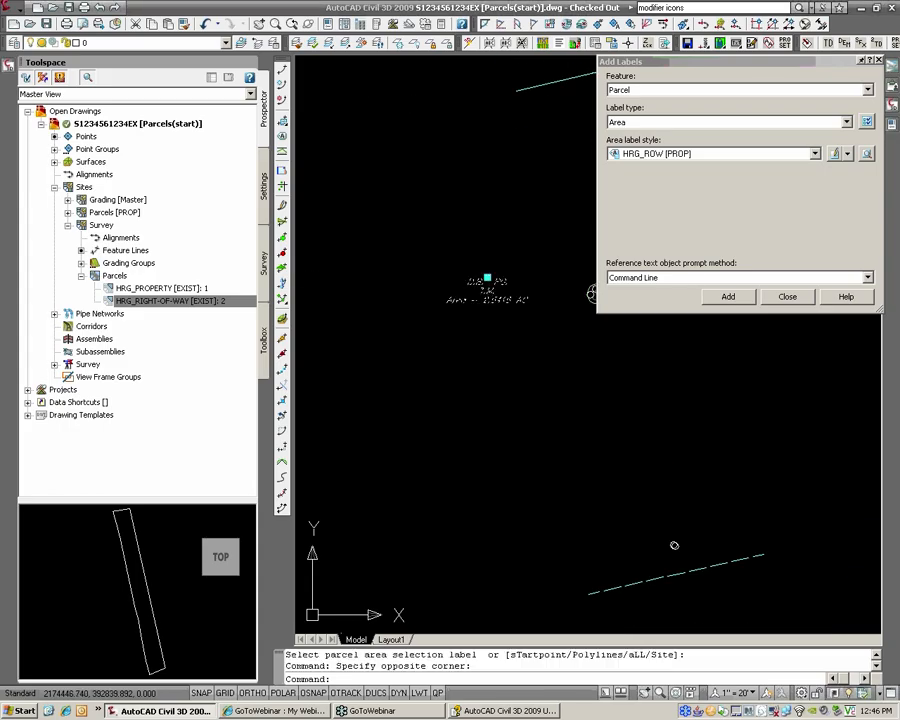
click(486, 279)
click(471, 411)
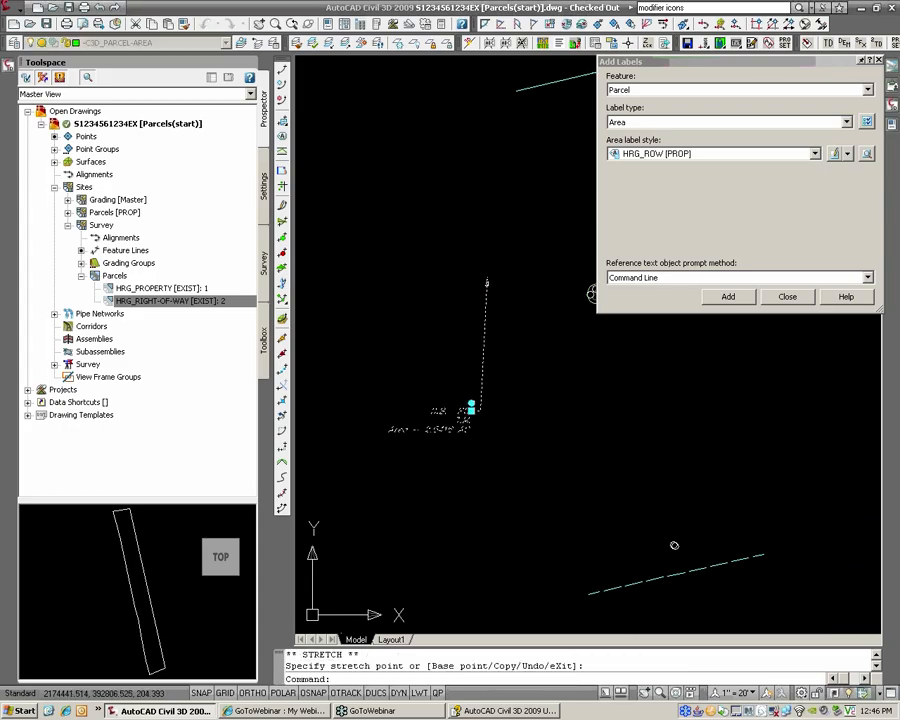
click(472, 401)
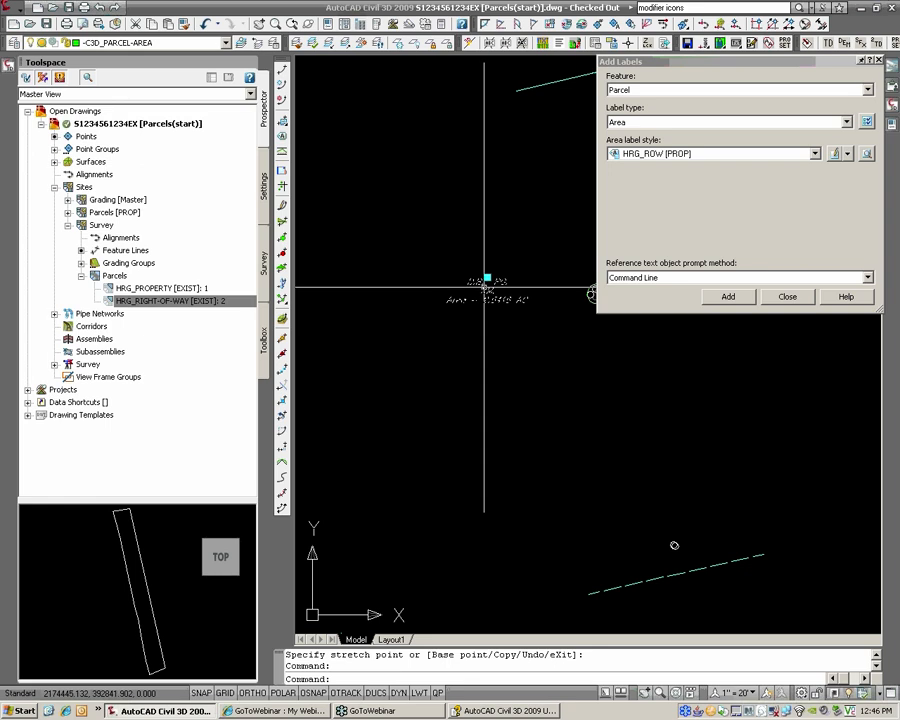
key(Escape)
key(Escape)
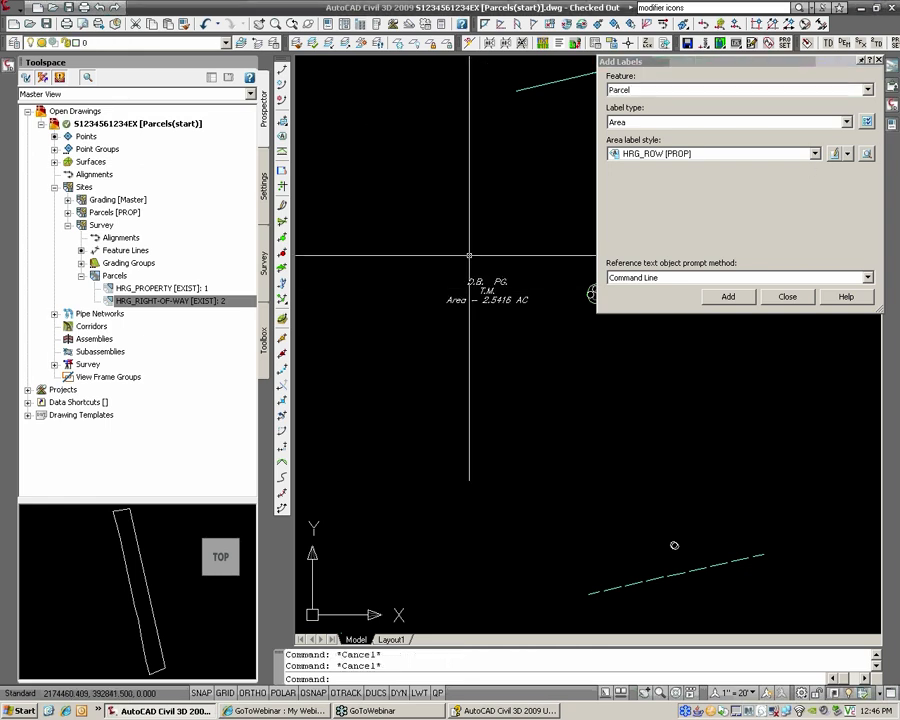
click(469, 255)
key(Escape)
key(Escape)
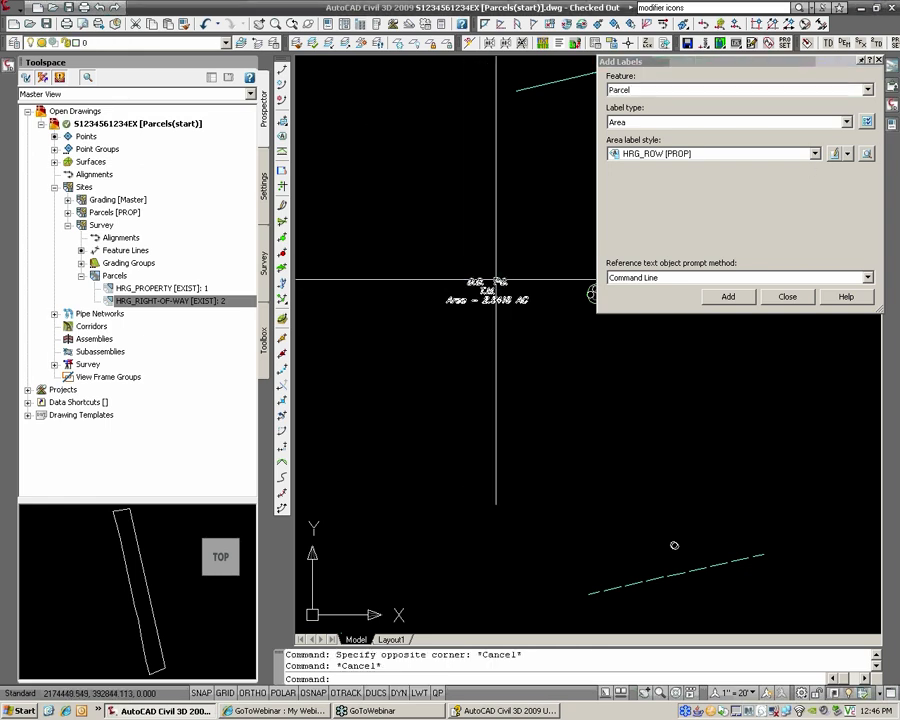
click(496, 281)
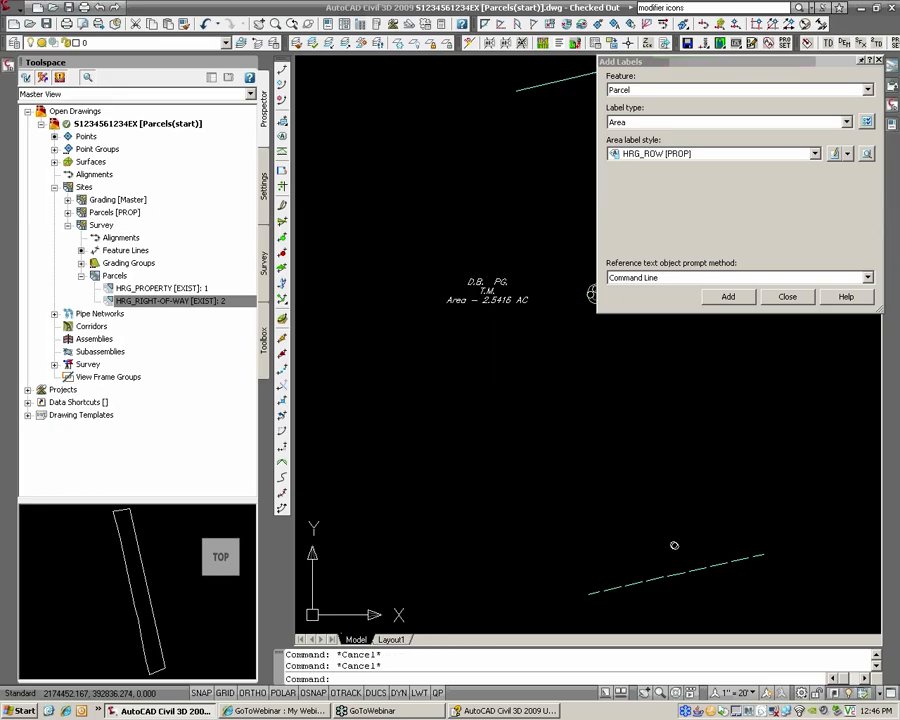
click(486, 283)
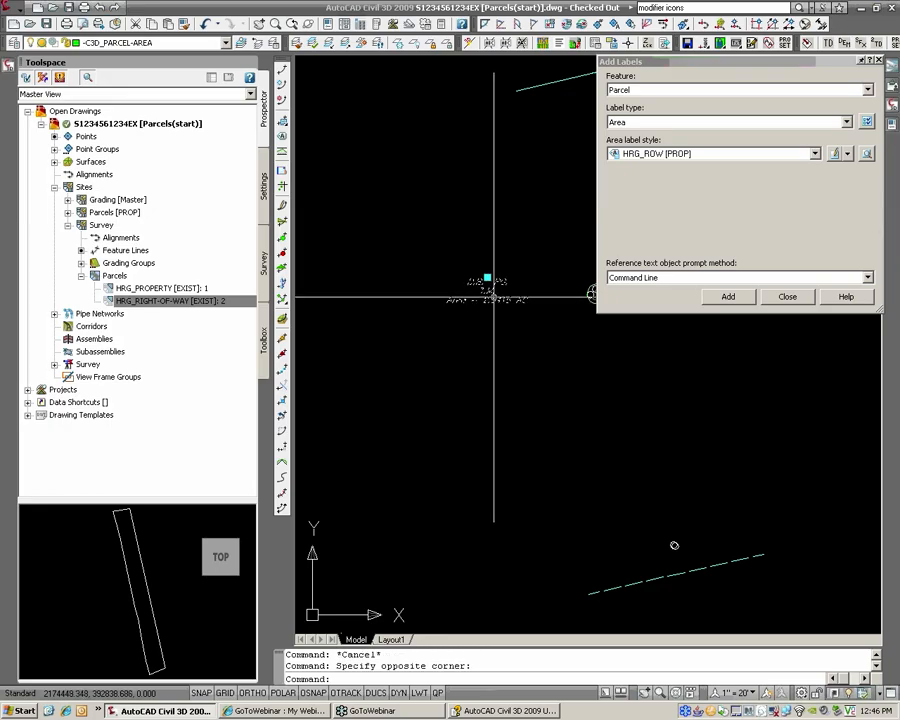
key(Escape)
key(Escape)
scroll(493, 297, down, 1)
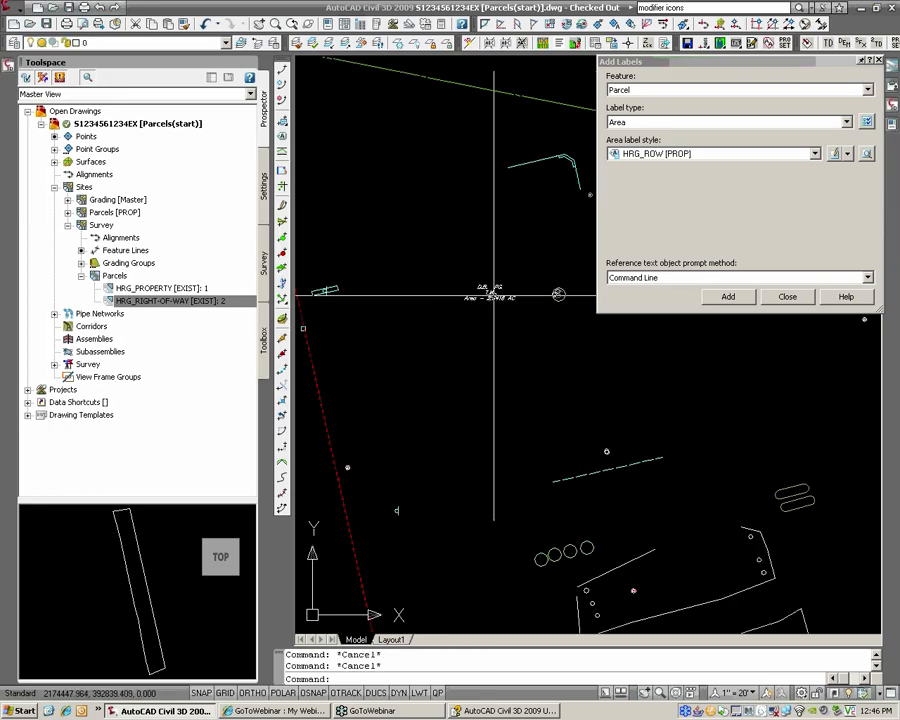
scroll(493, 297, down, 3)
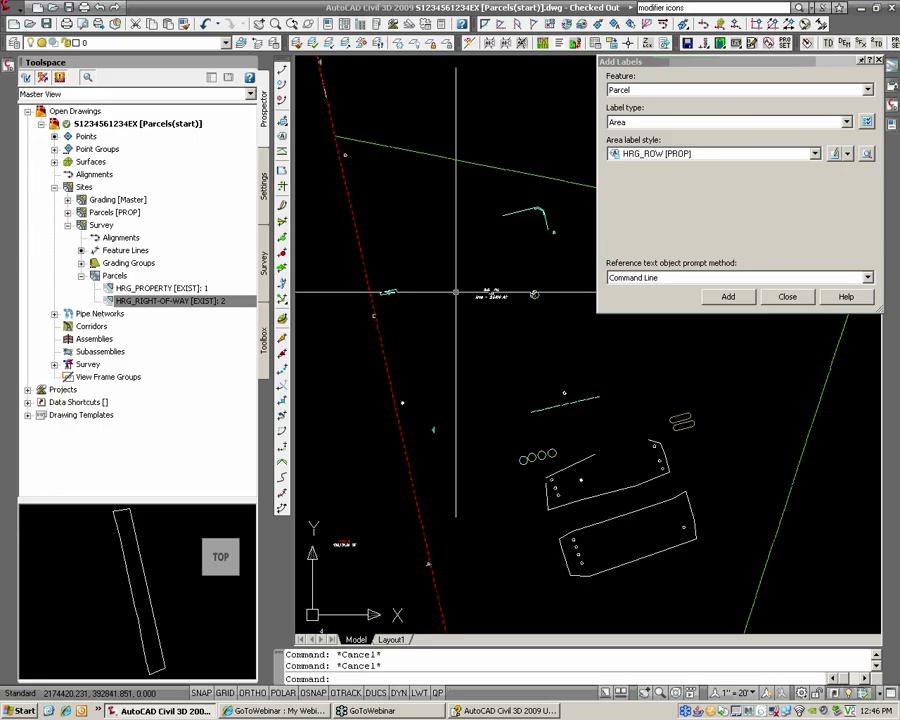
scroll(500, 285, down, 2)
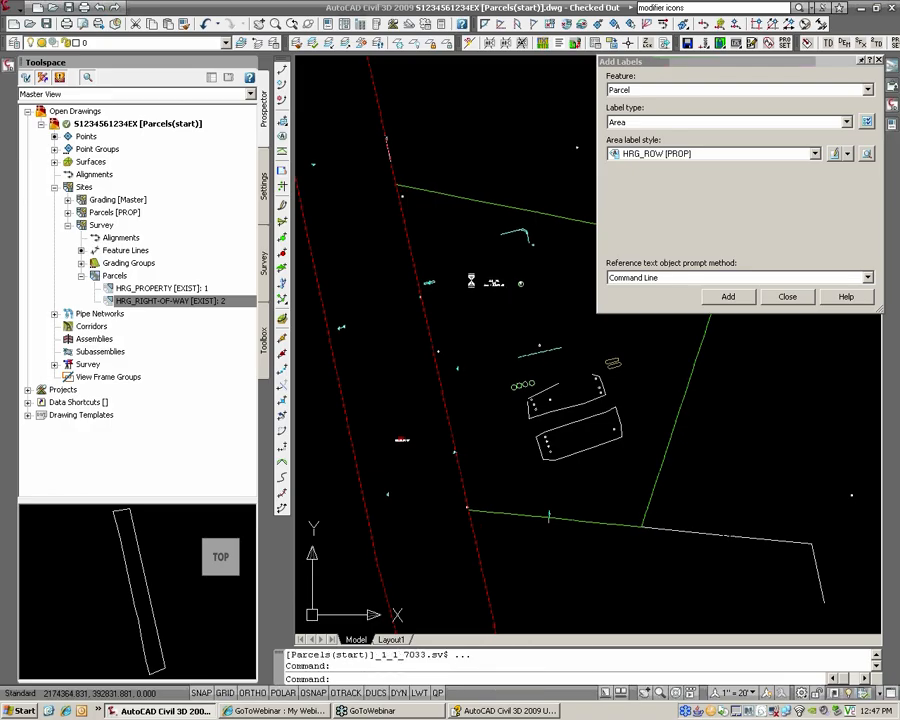
scroll(497, 283, up, 5)
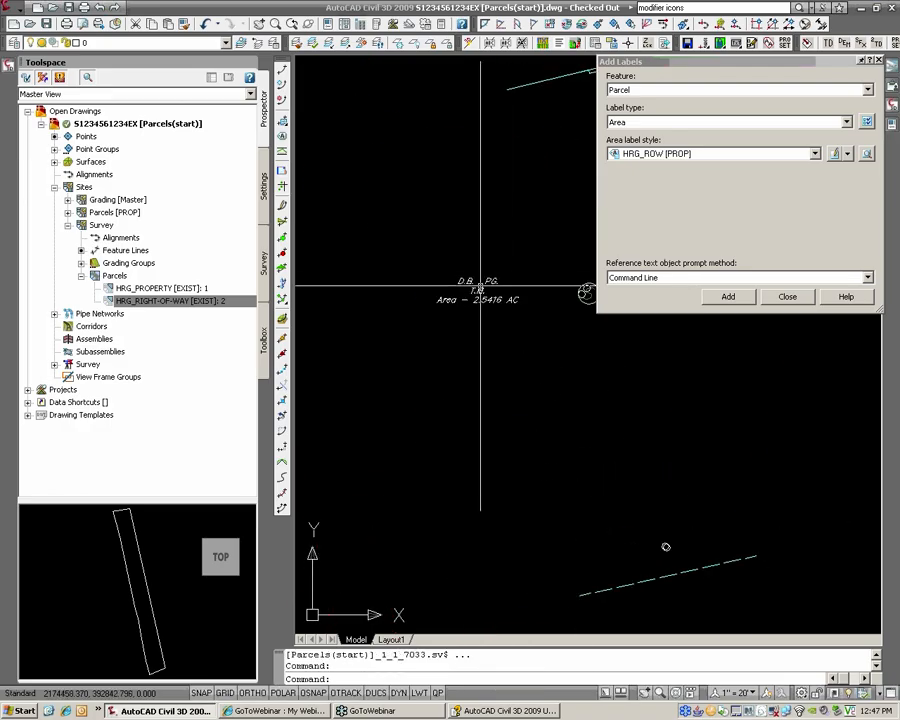
click(180, 288)
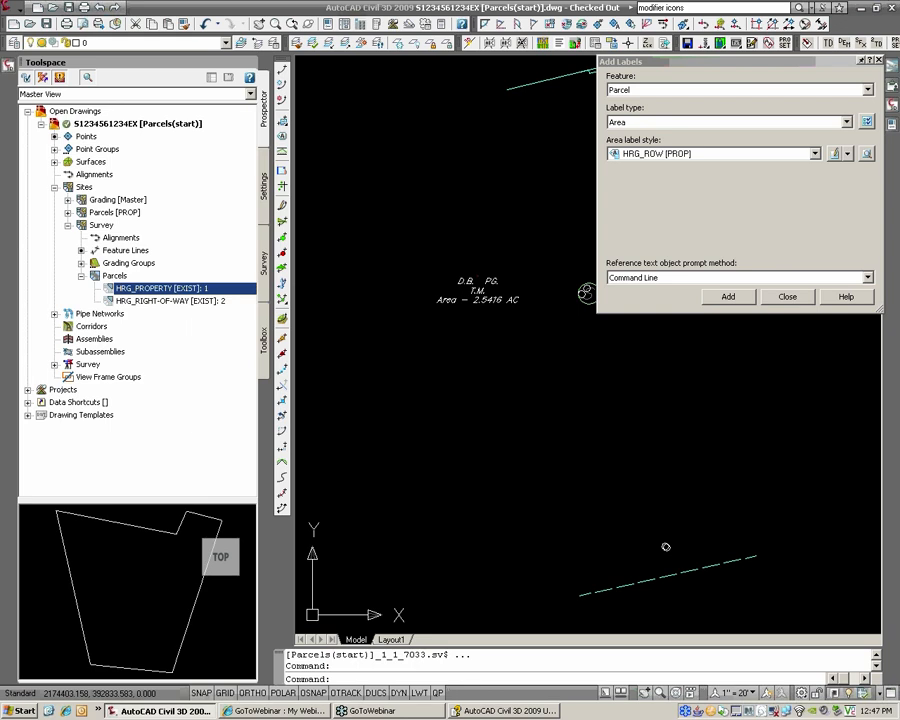
Step: Enter deed book 1789, page 105 and the owner name in the property parcel's user-defined properties
right_click(195, 289)
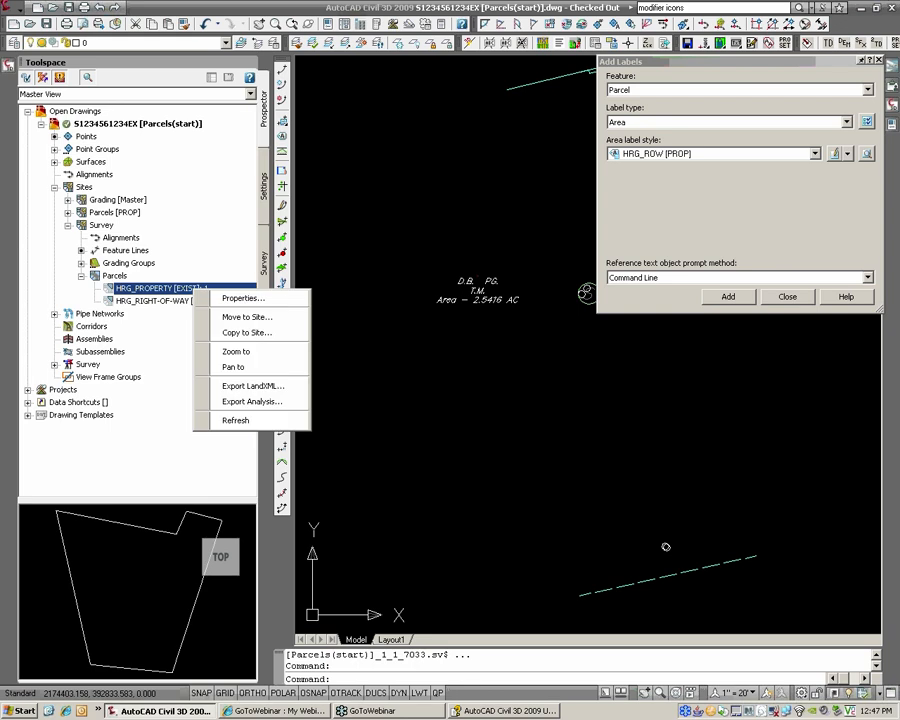
click(240, 298)
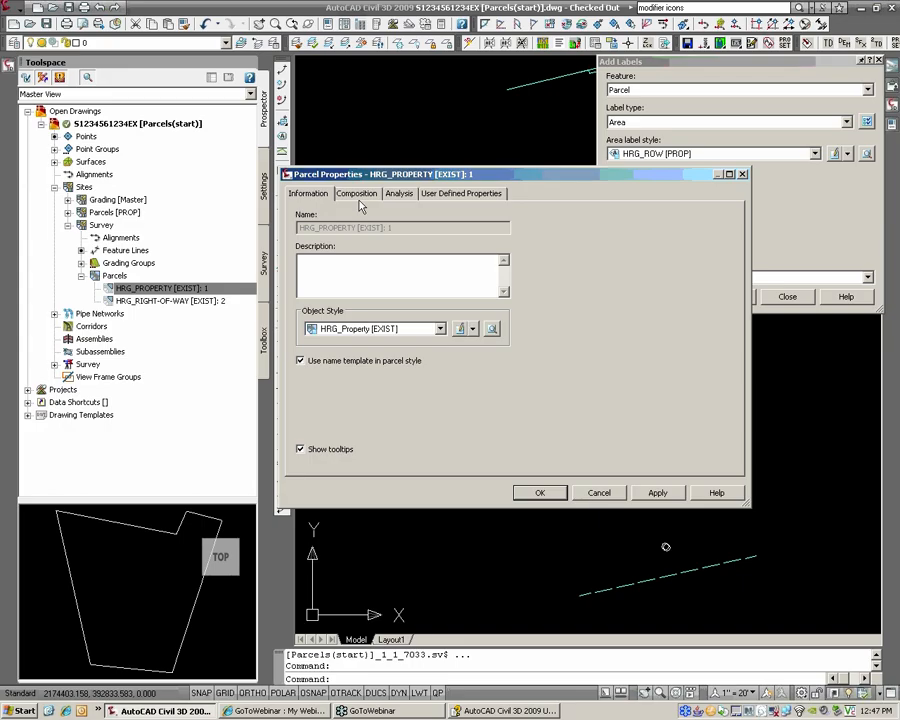
click(447, 196)
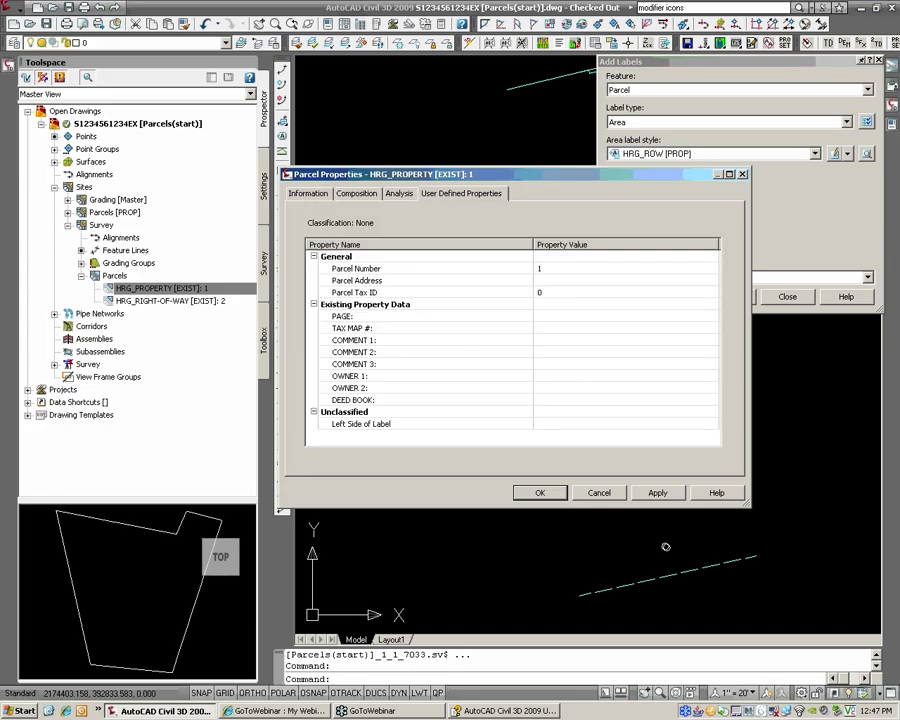
click(559, 316)
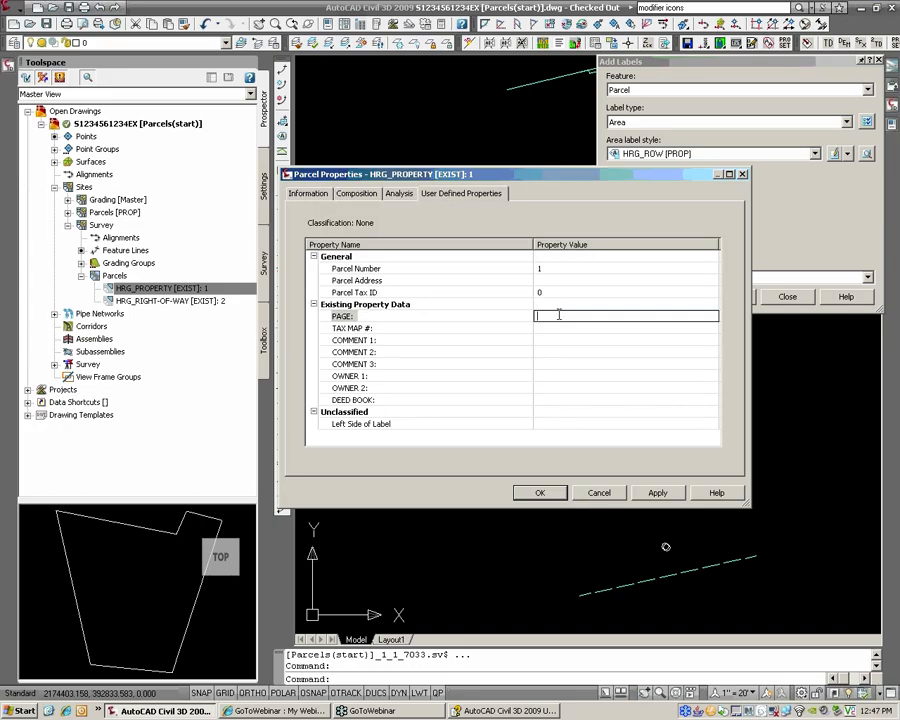
click(559, 400)
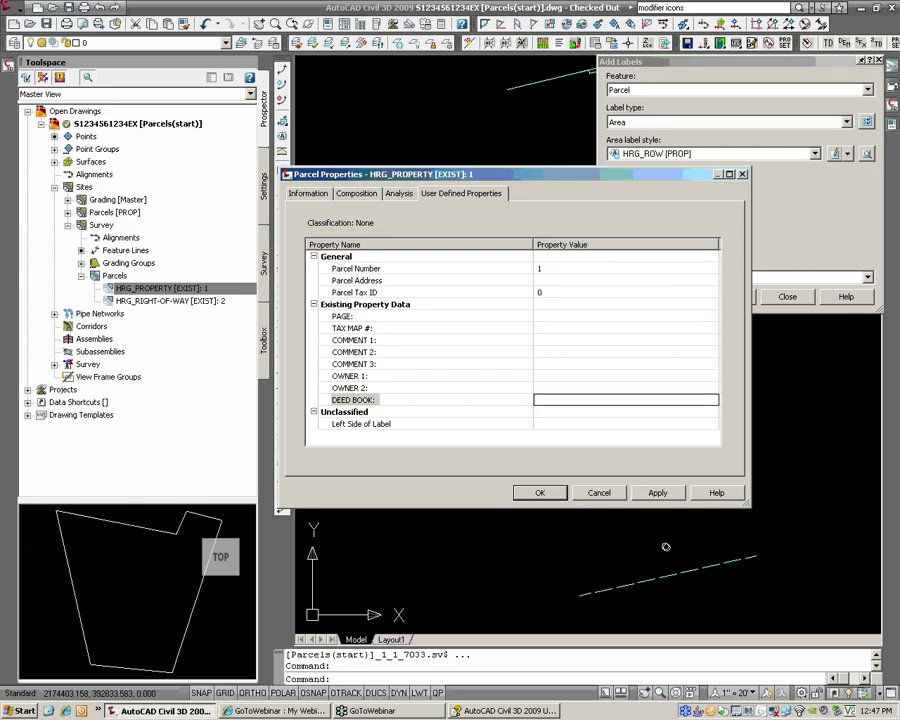
click(559, 316)
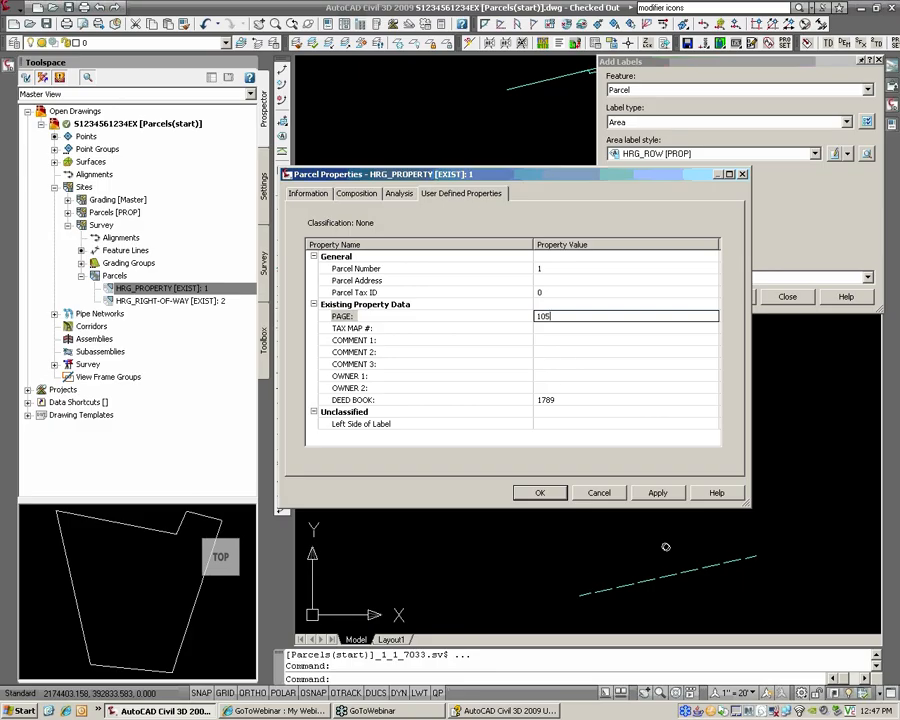
click(560, 375)
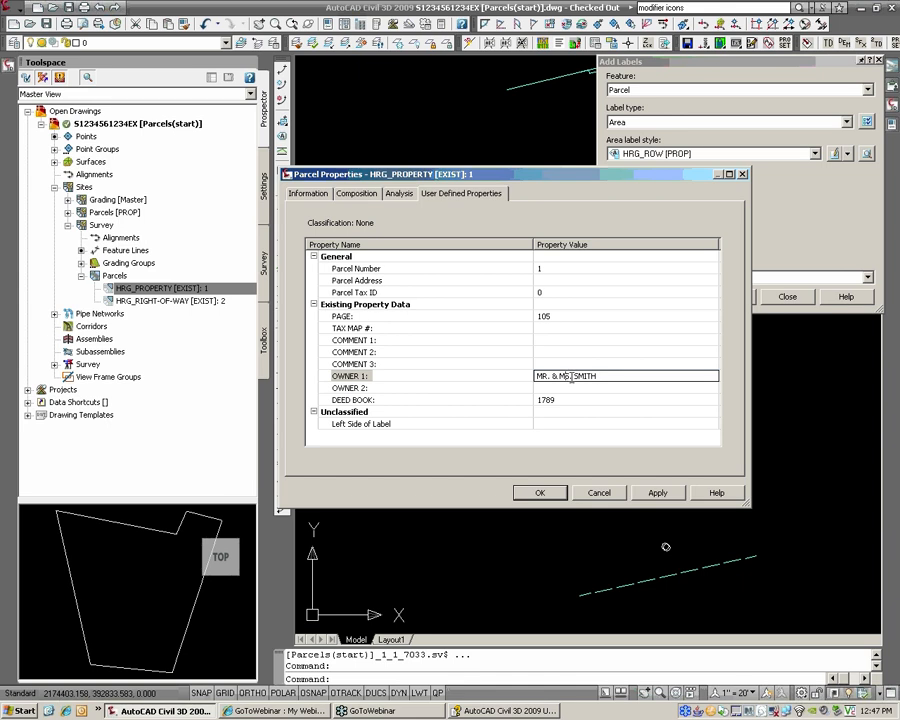
text(RS.)
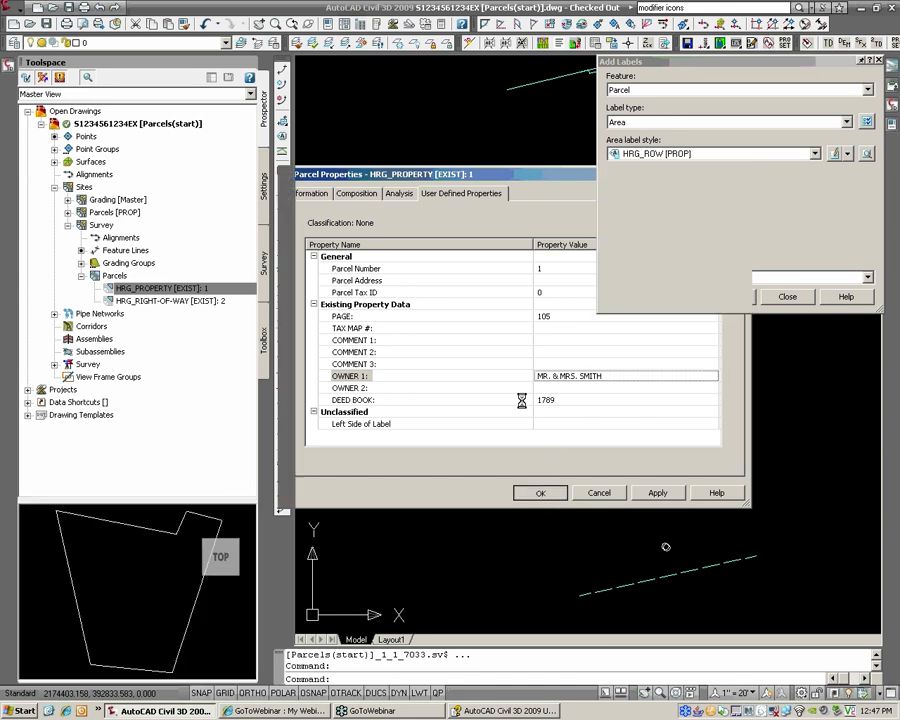
click(548, 496)
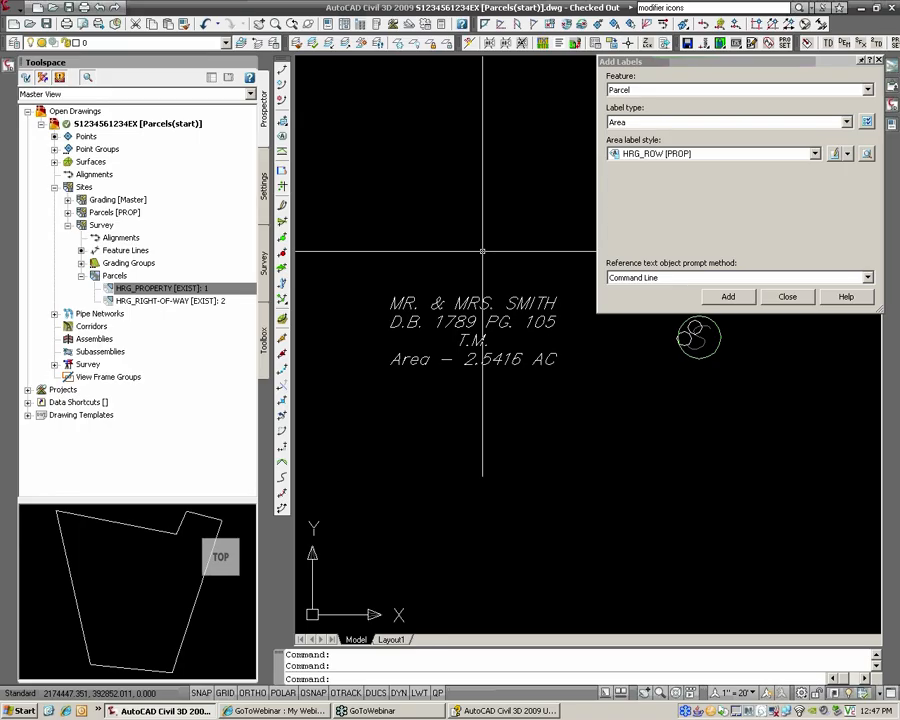
Step: Set the property parcel's TAX MAP # to 1 and save the properties
right_click(228, 289)
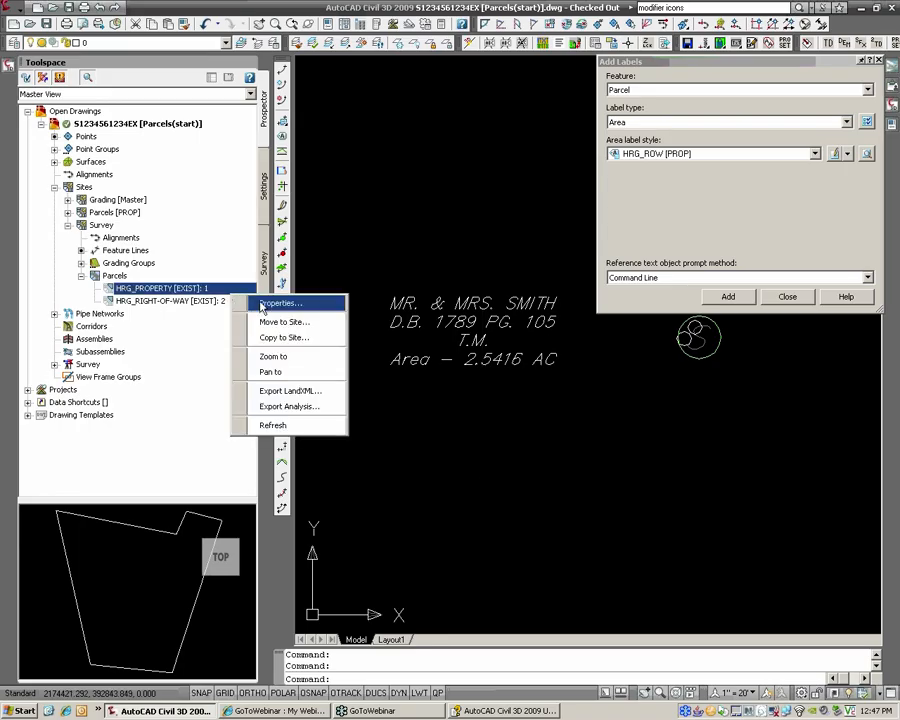
click(258, 302)
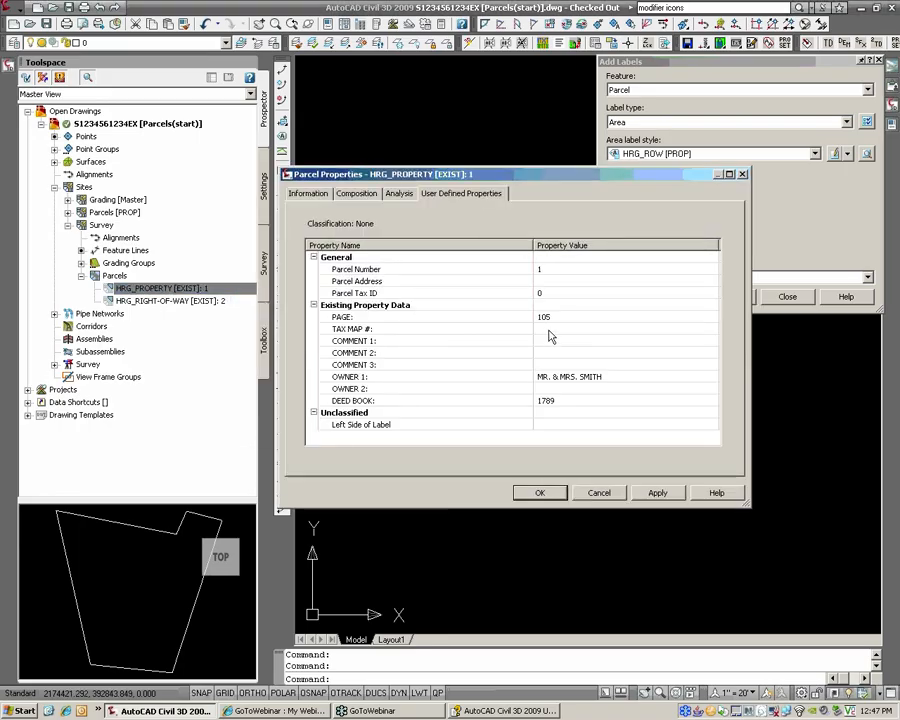
click(550, 329)
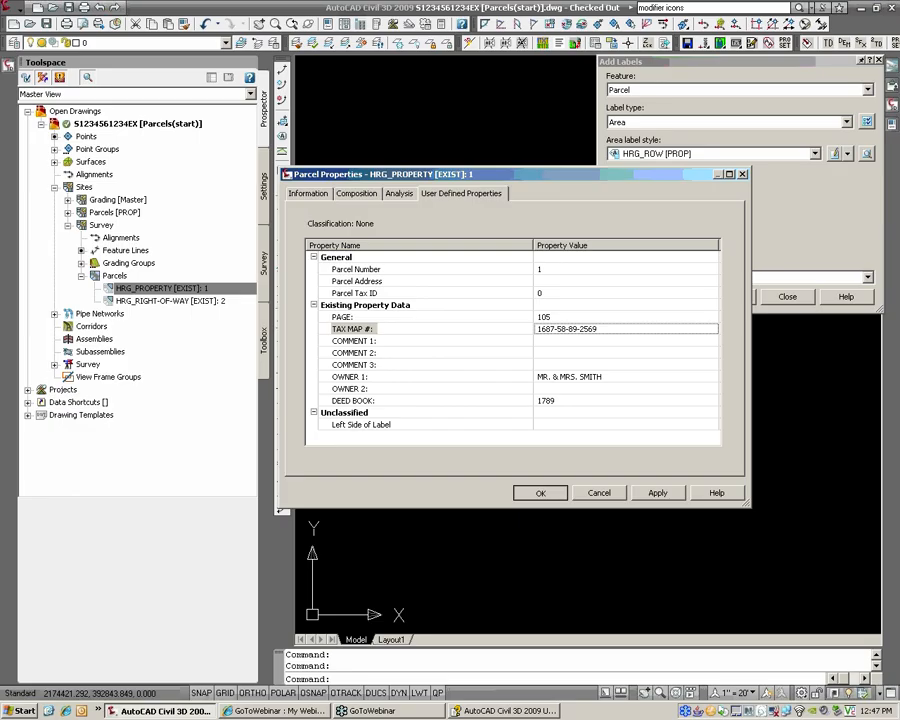
click(540, 493)
Step: Zoom out to show the property parcel and right-of-way boundaries together
scroll(551, 490, down, 5)
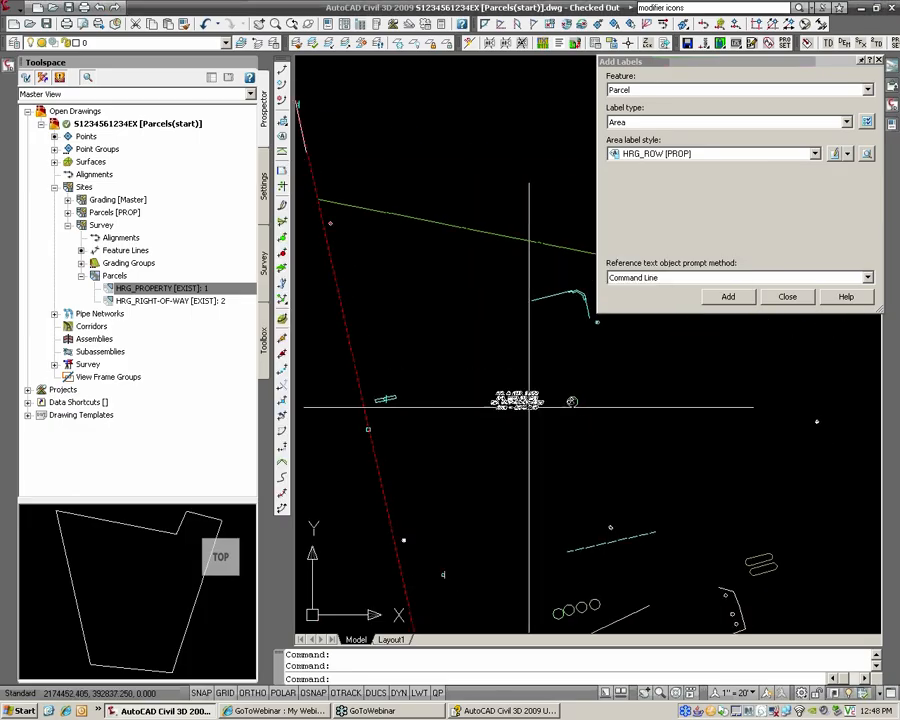
scroll(534, 407, down, 2)
scroll(373, 432, down, 2)
middle_drag(373, 432, 464, 384)
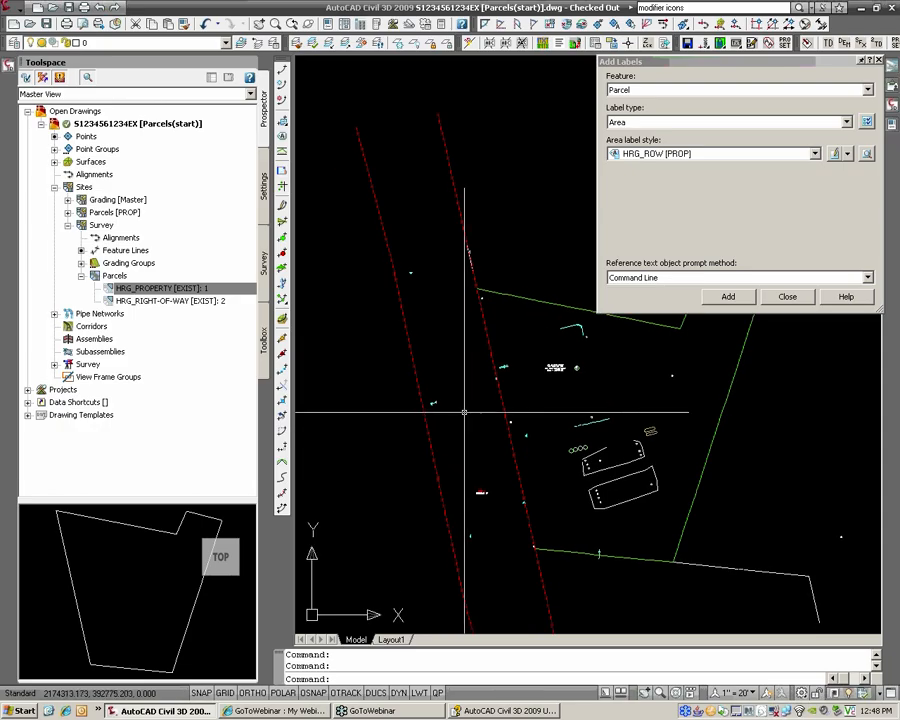
middle_drag(604, 396, 516, 390)
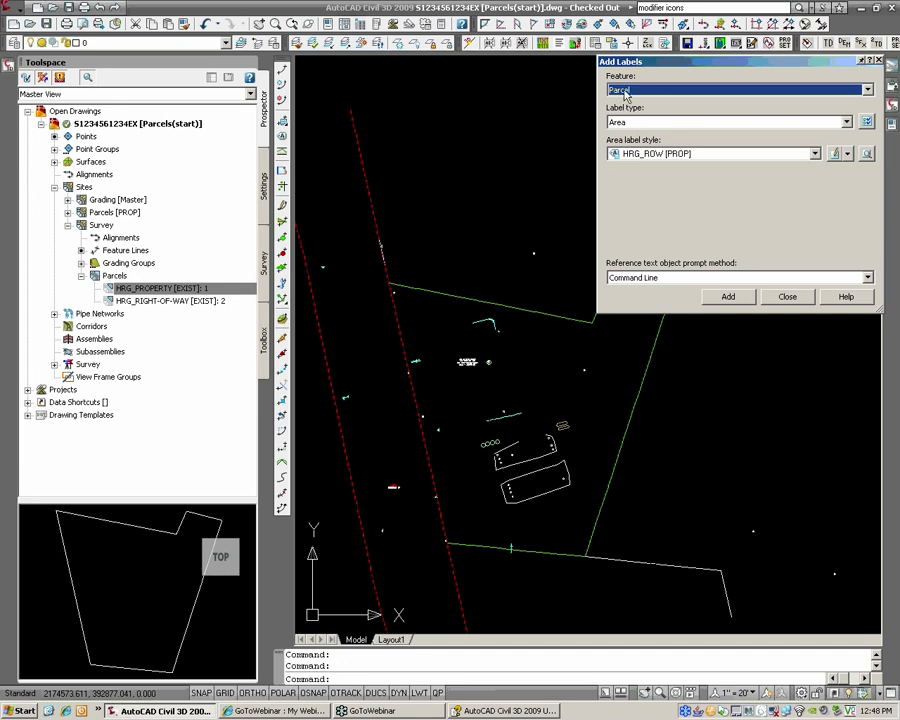
click(631, 124)
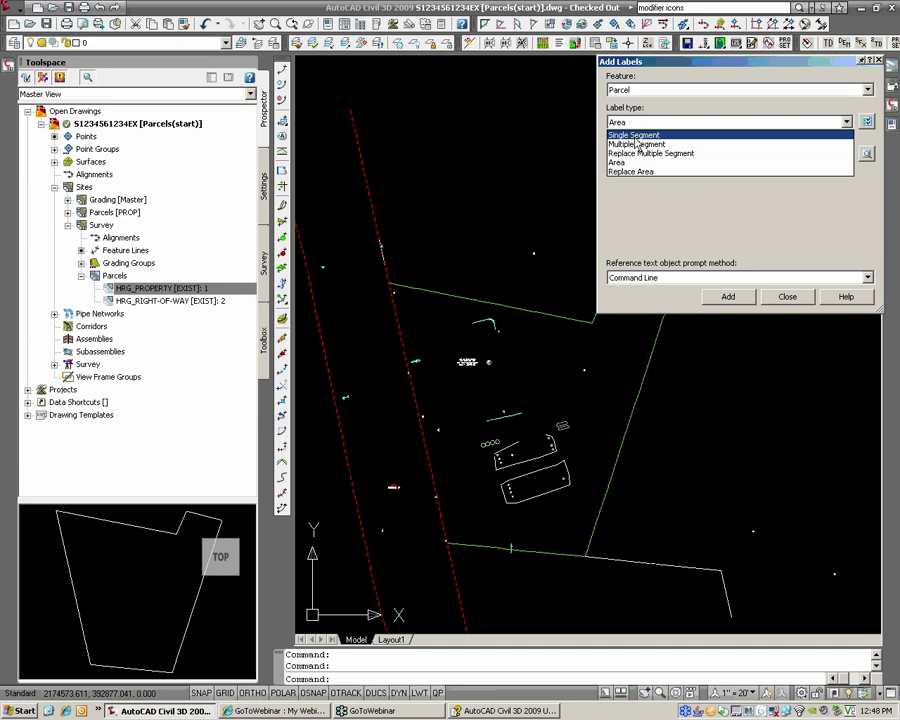
Step: Set Add Labels to Multiple Segment labels with the HRG_B & D [EXIST] line label style
click(636, 134)
click(690, 153)
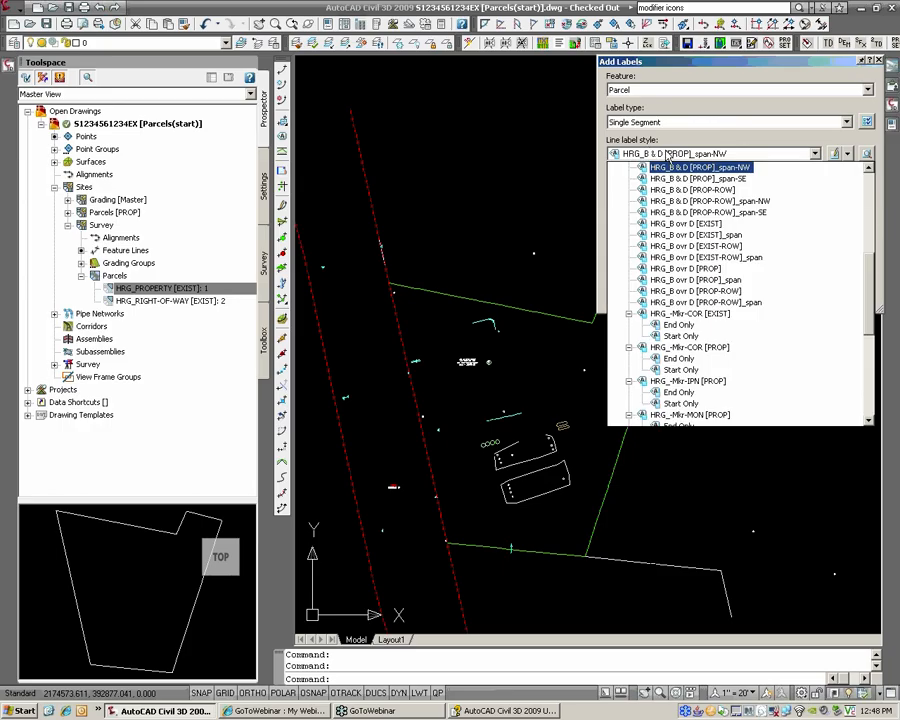
scroll(689, 250, up, 7)
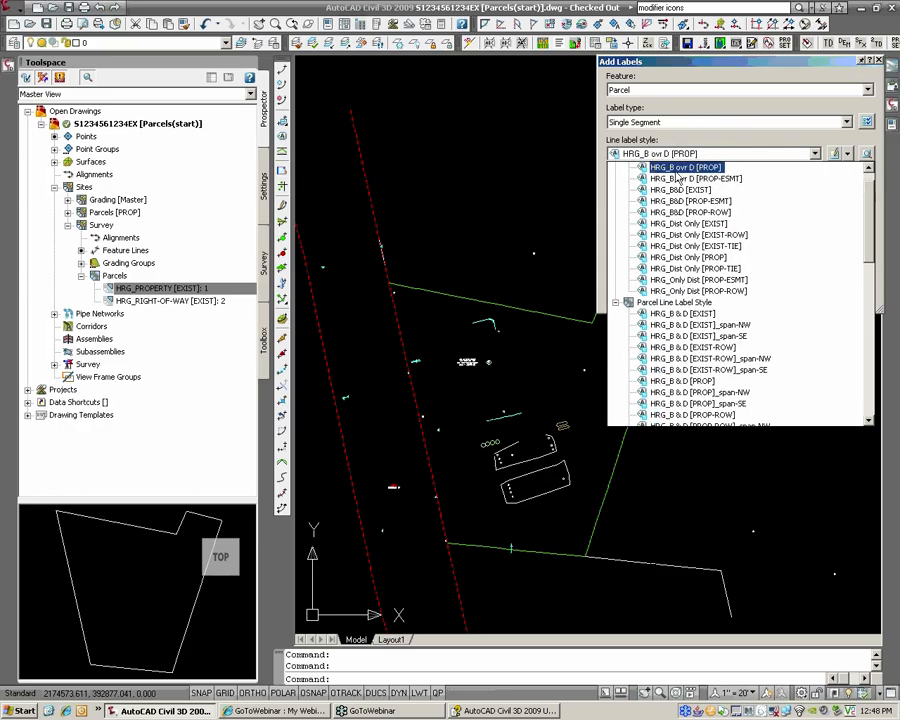
scroll(675, 245, down, 4)
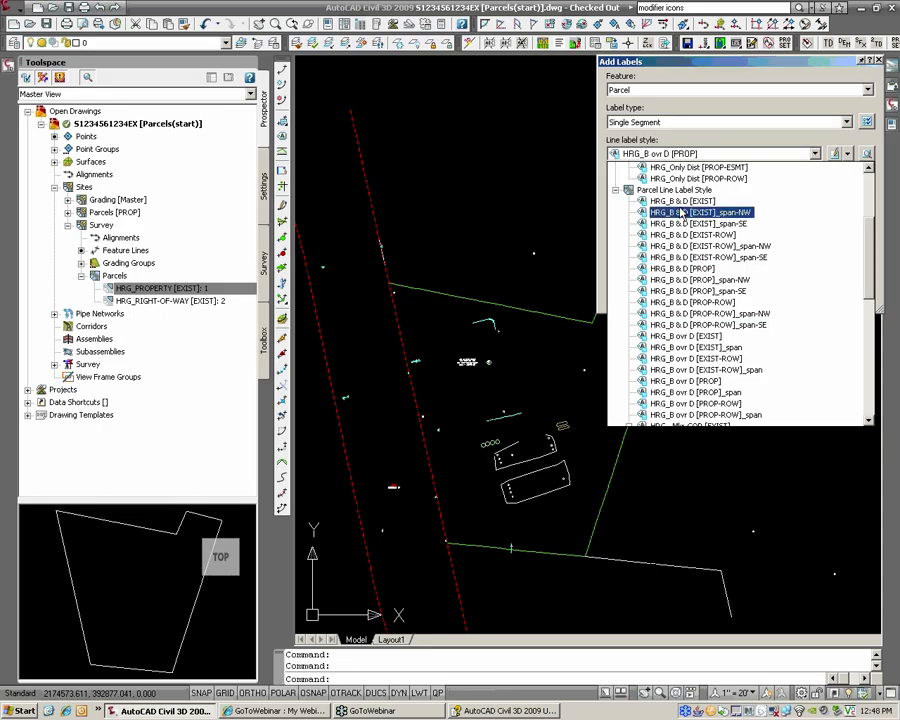
click(697, 203)
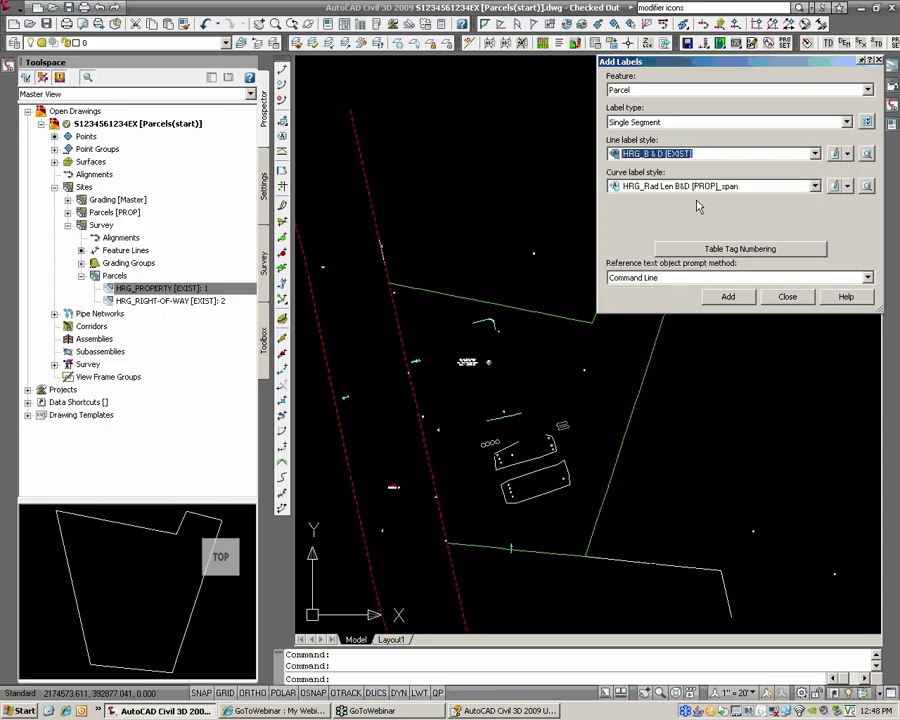
click(670, 122)
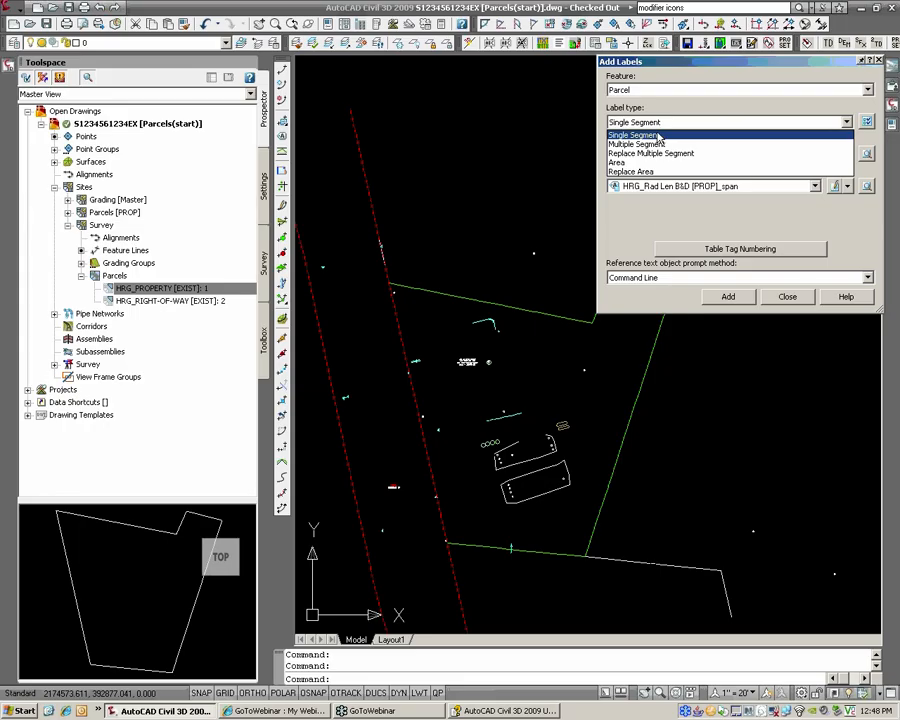
click(656, 143)
click(673, 154)
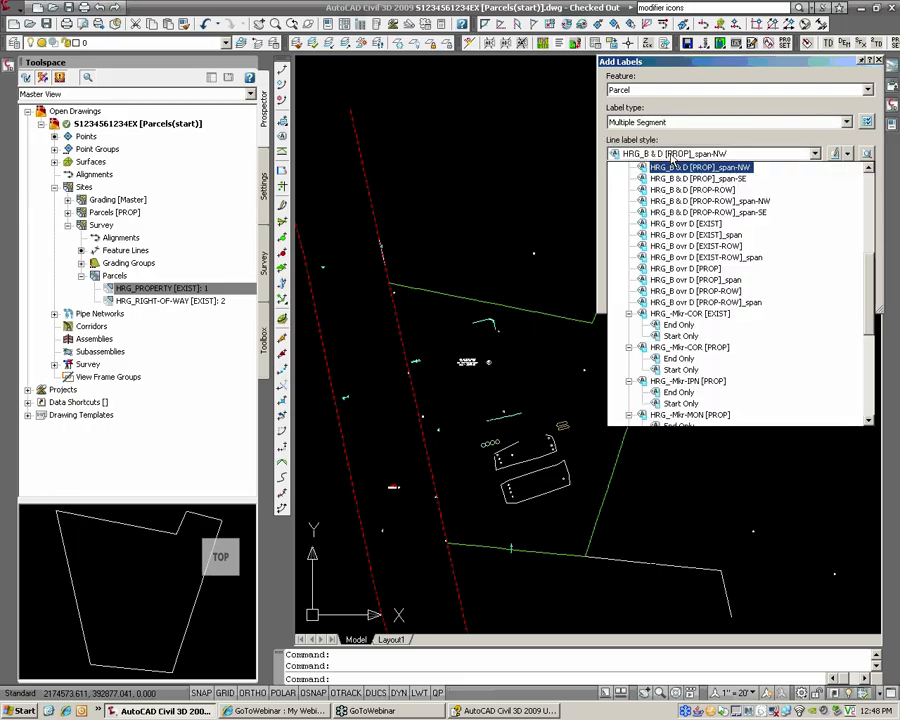
scroll(675, 170, up, 3)
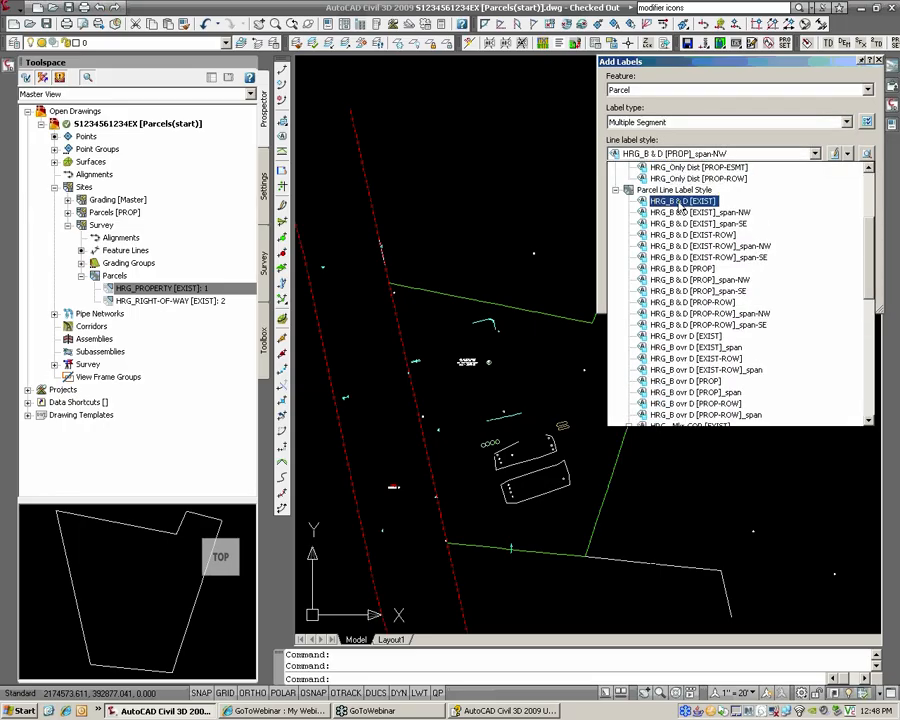
click(679, 204)
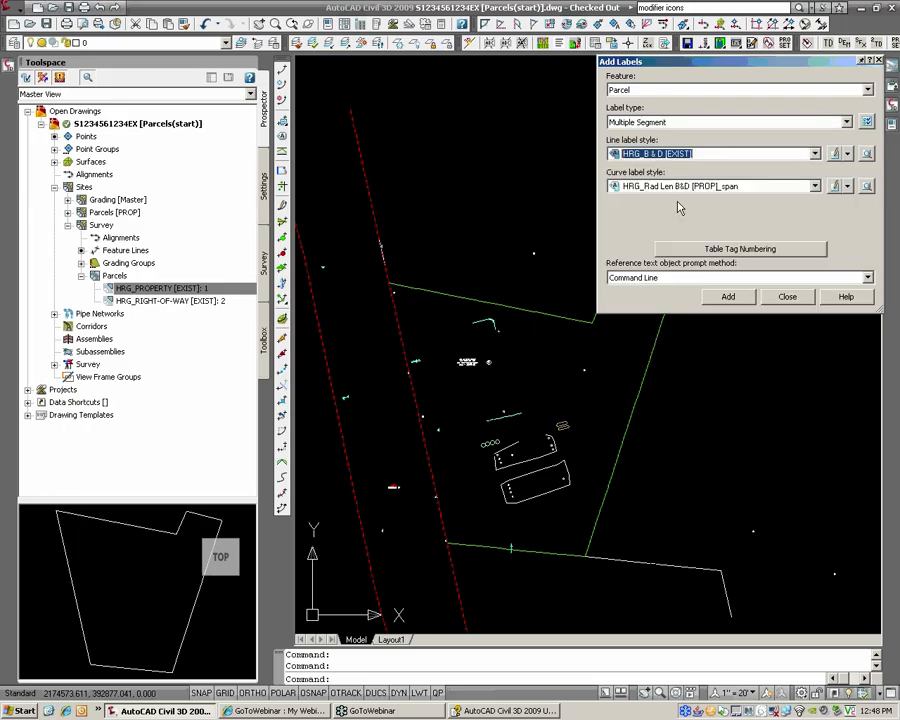
Step: Start adding labels, then select the parcel area label and grab its grip to move it
click(729, 296)
scroll(469, 364, up, 8)
scroll(637, 343, up, 3)
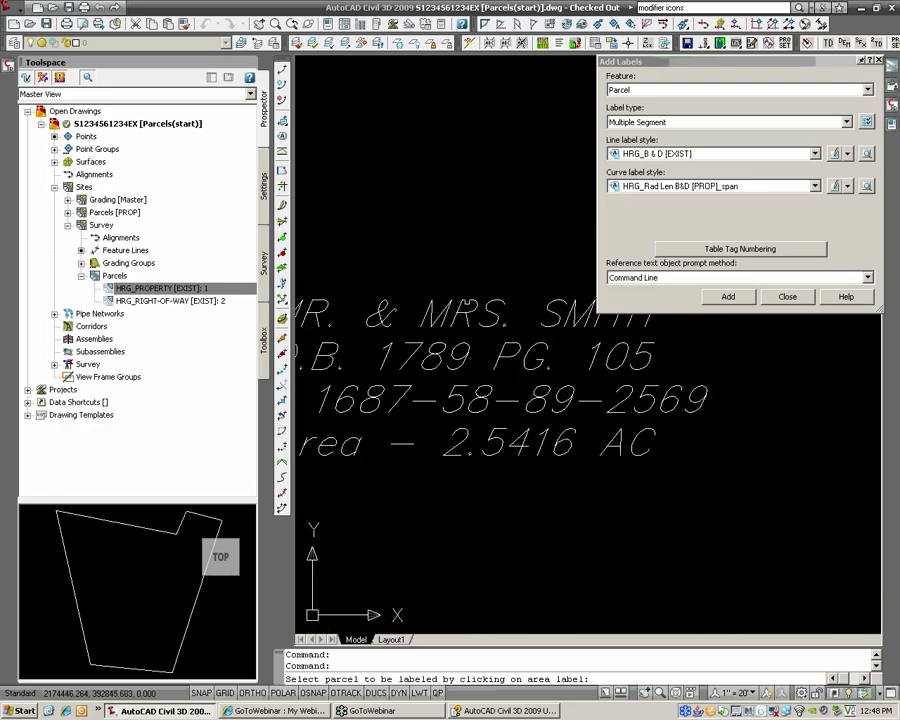
scroll(600, 333, down, 4)
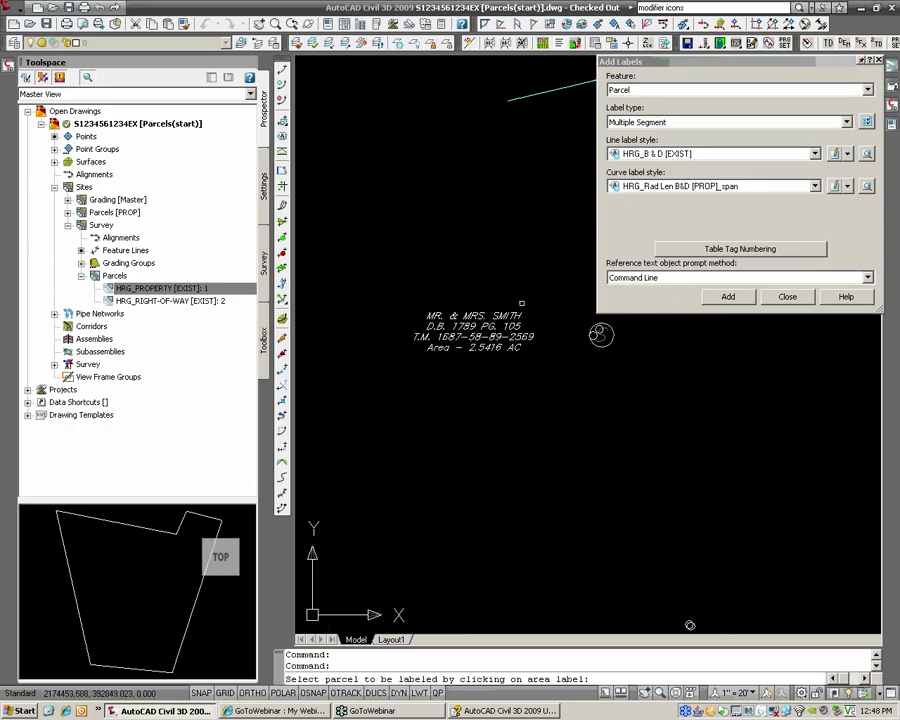
click(521, 302)
click(474, 316)
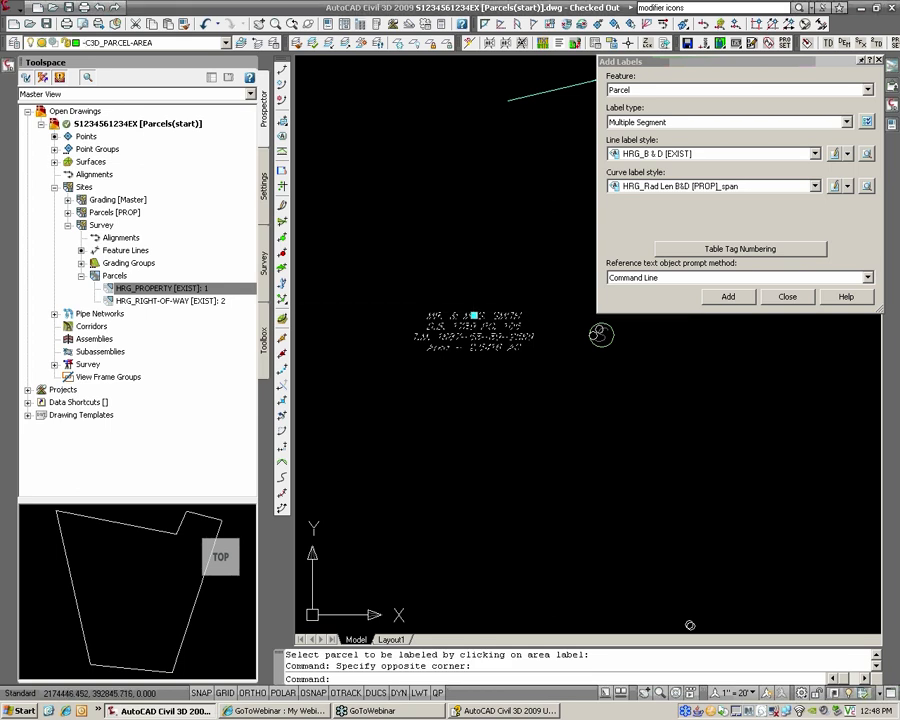
click(474, 316)
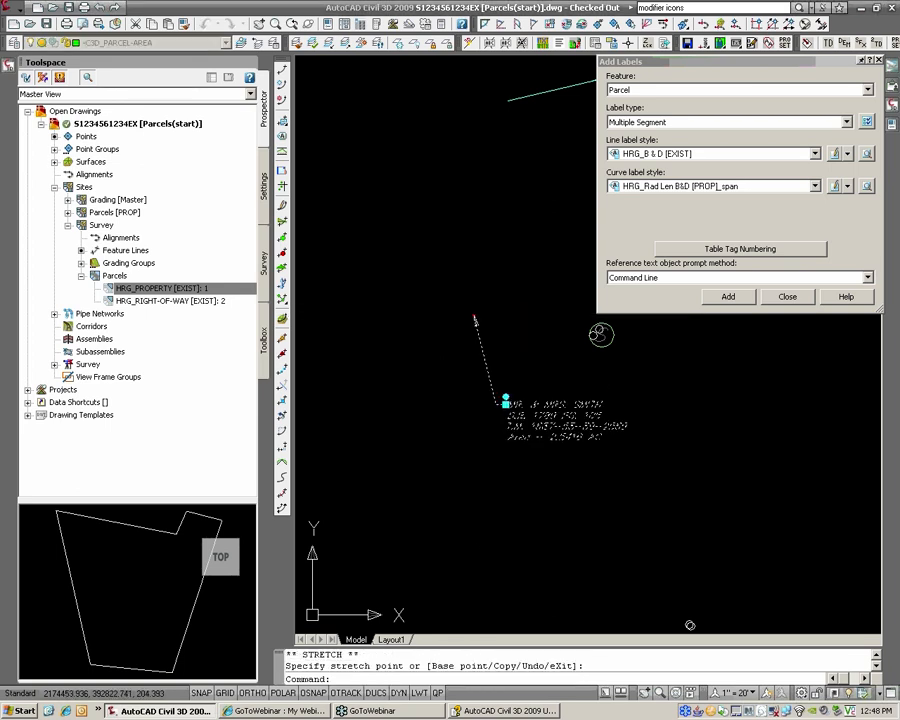
Step: Cancel the move, reselect the area label and open its label style for editing
key(Escape)
click(553, 429)
click(548, 422)
right_click(544, 421)
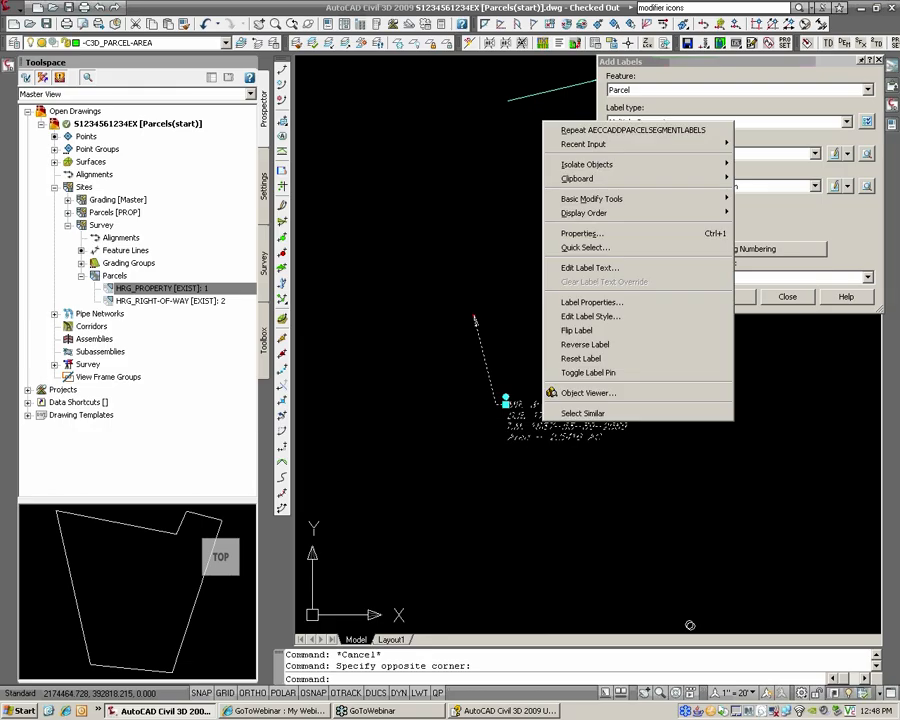
click(609, 316)
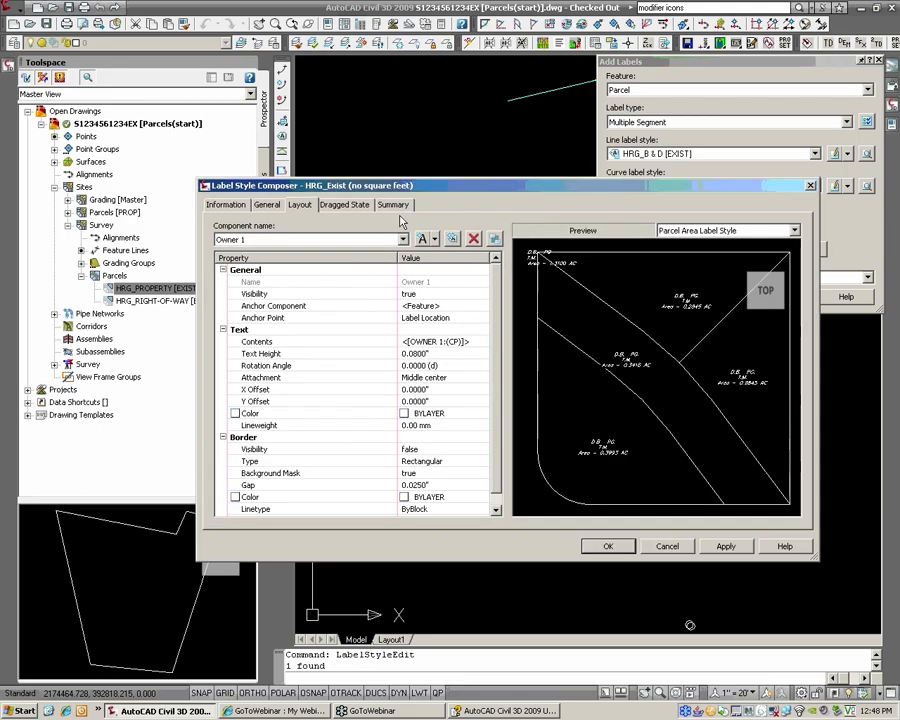
Step: In HRG_Exist (no square feet), set dragged-state leader visibility false and Display As Composed
click(344, 204)
click(404, 277)
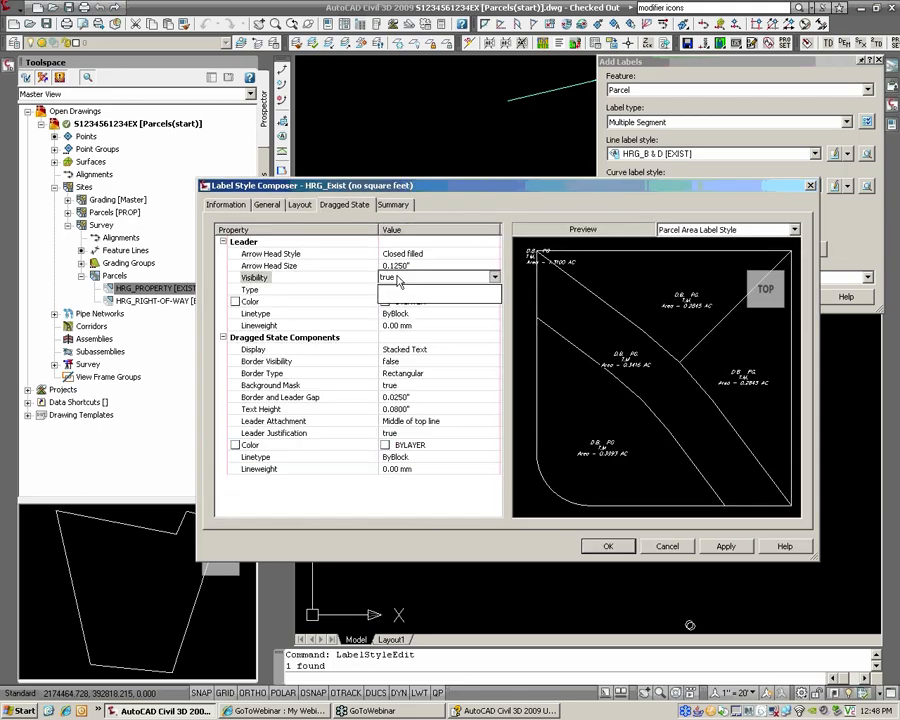
click(404, 277)
click(405, 289)
click(421, 349)
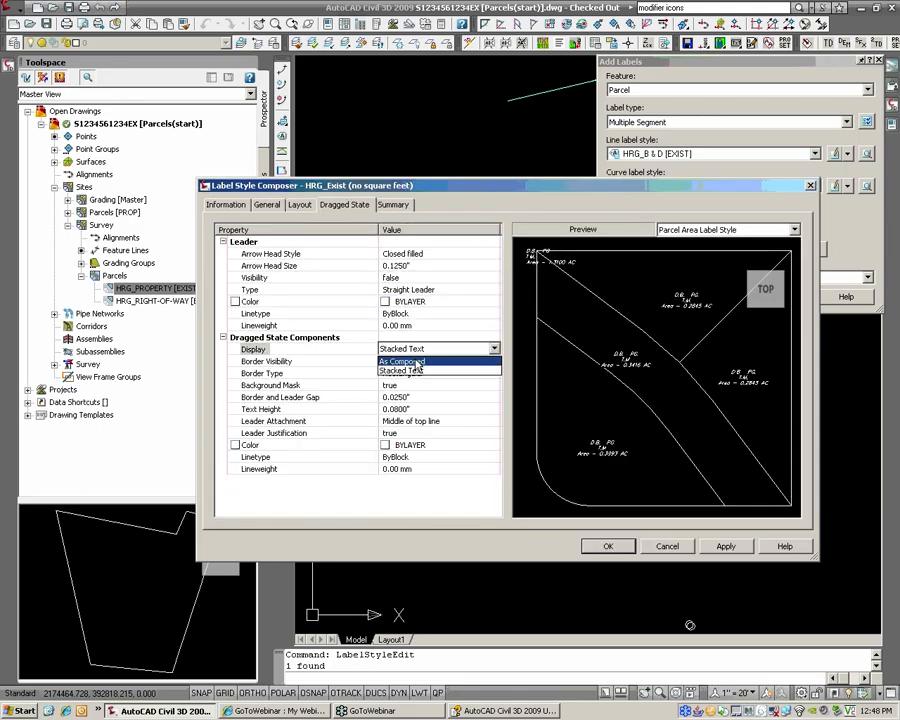
click(402, 361)
key(Return)
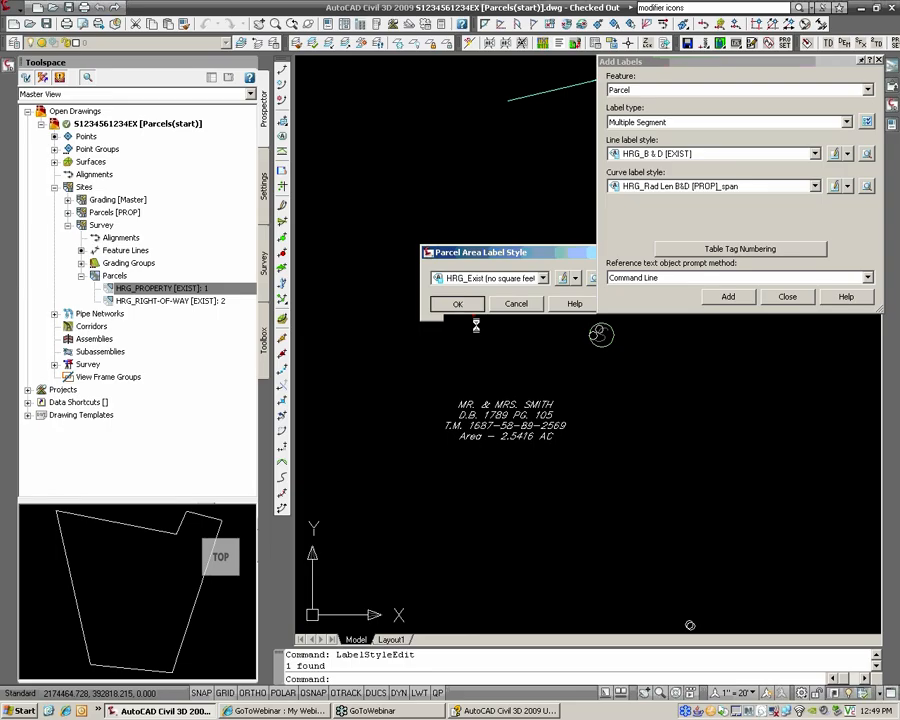
click(457, 304)
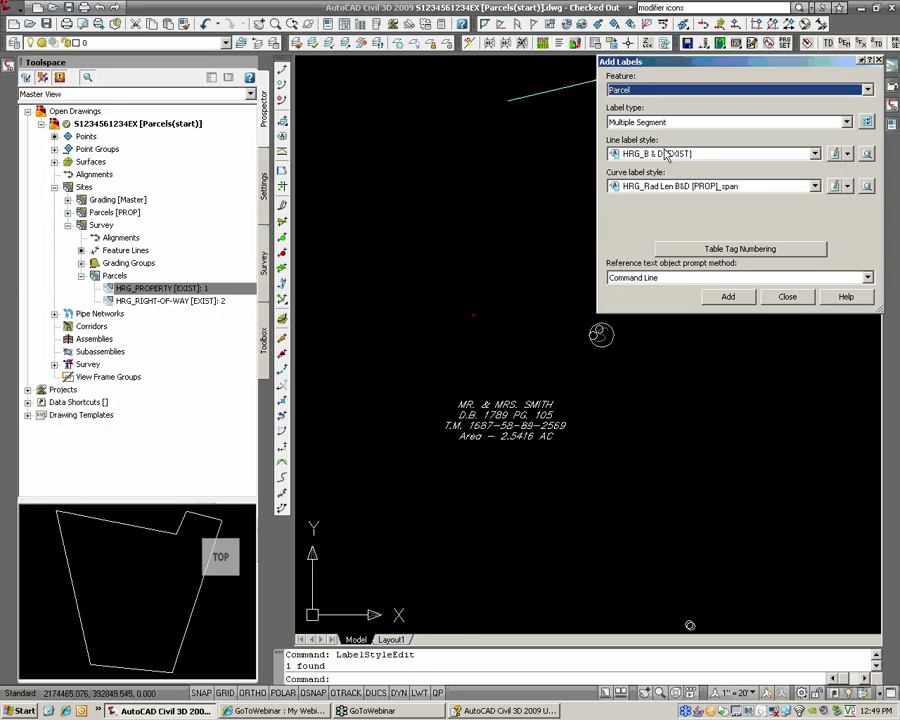
click(741, 299)
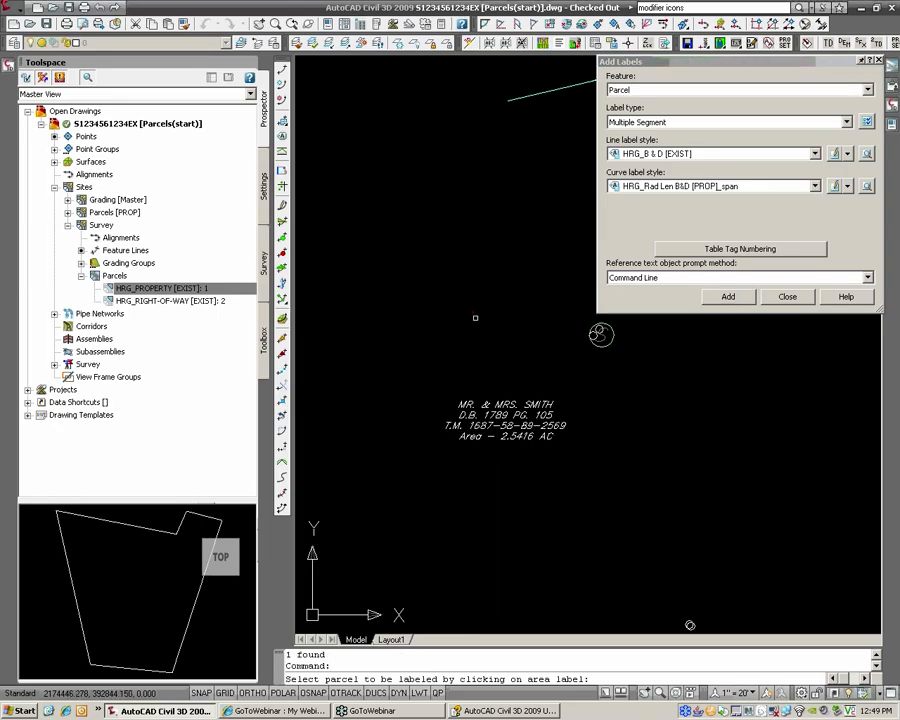
Step: Pick the parcel and reset Add Labels to Parcel, Multiple Segment, HRG_B & D [EXIST] style
click(505, 415)
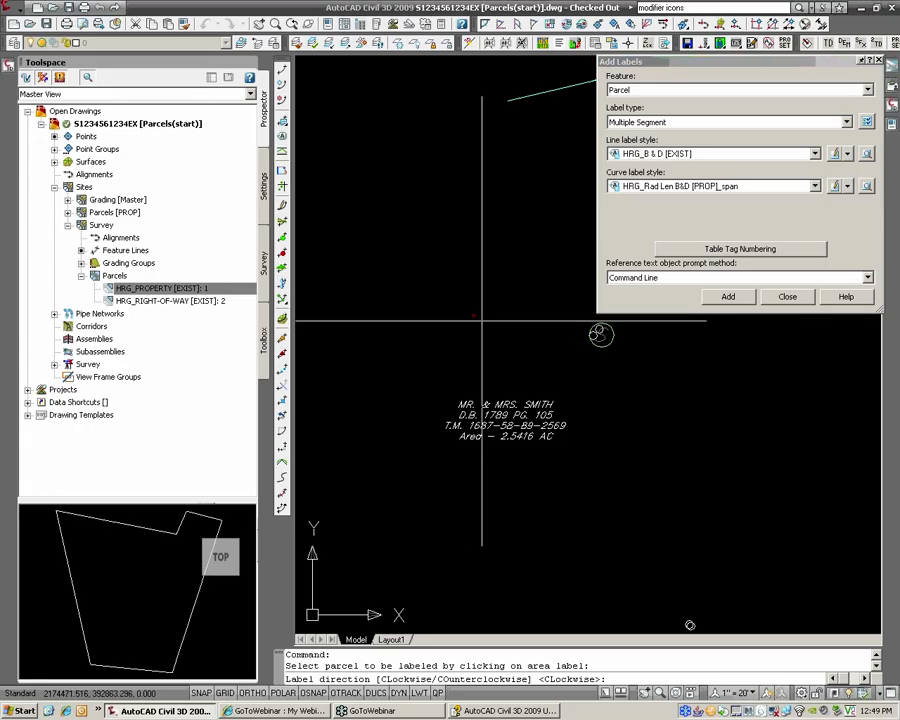
scroll(634, 126, down, 2)
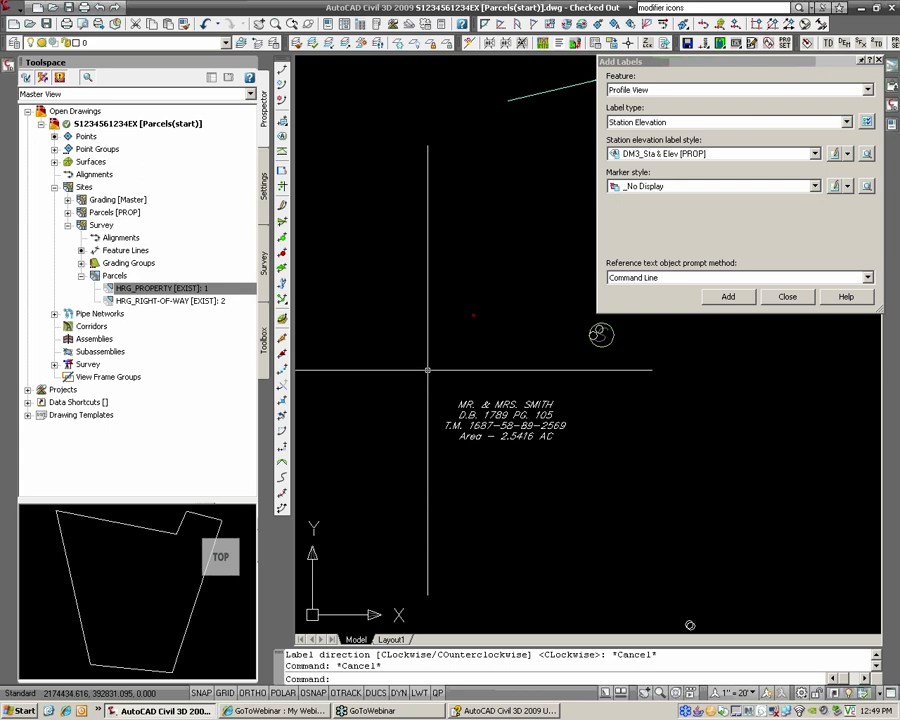
scroll(450, 345, down, 4)
click(640, 123)
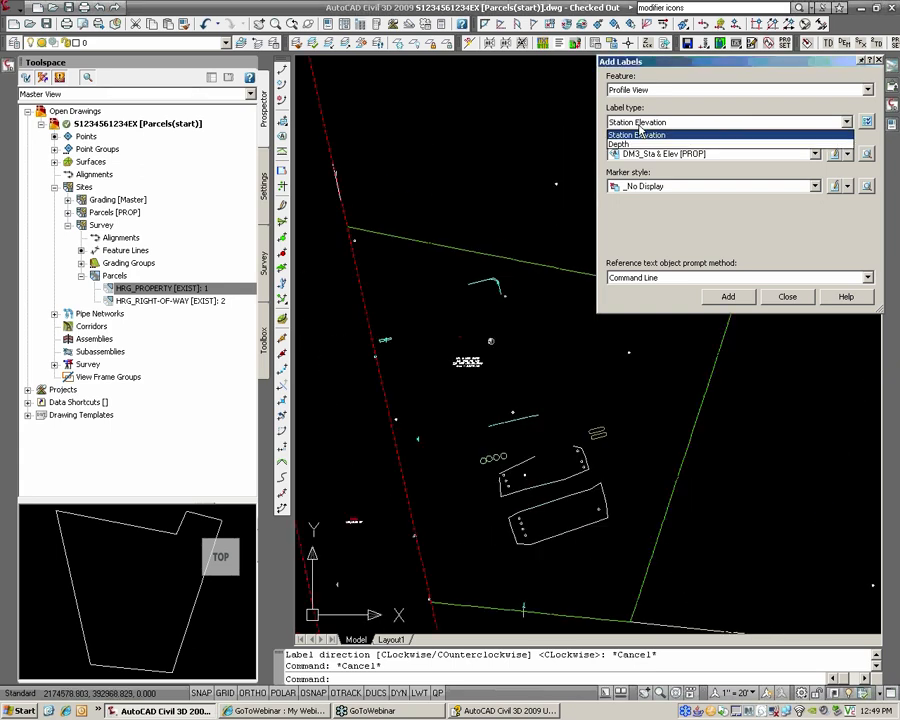
click(640, 133)
click(640, 91)
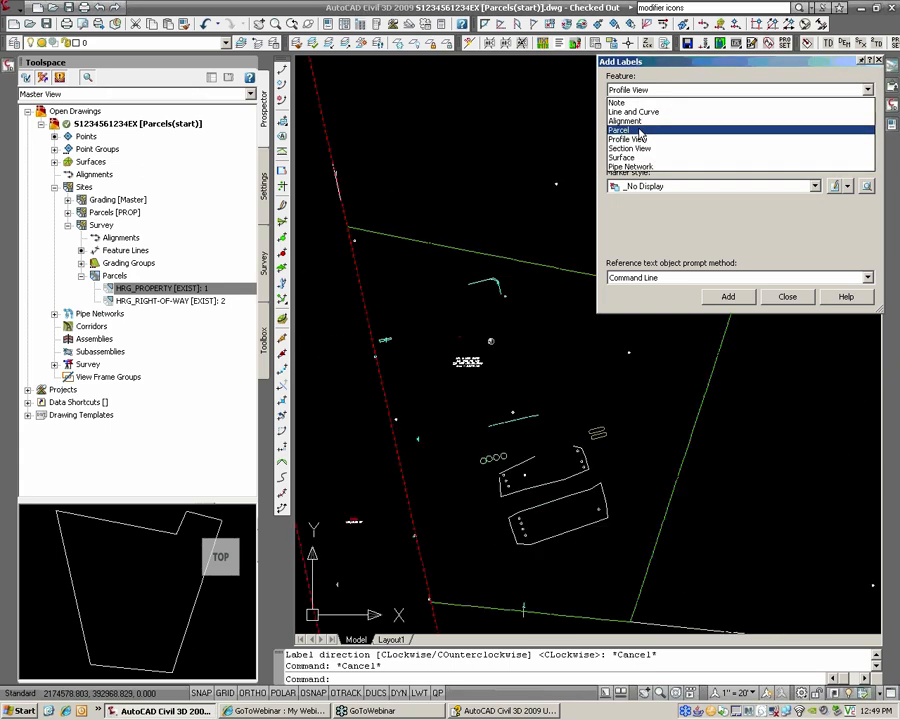
click(641, 130)
click(646, 122)
click(648, 146)
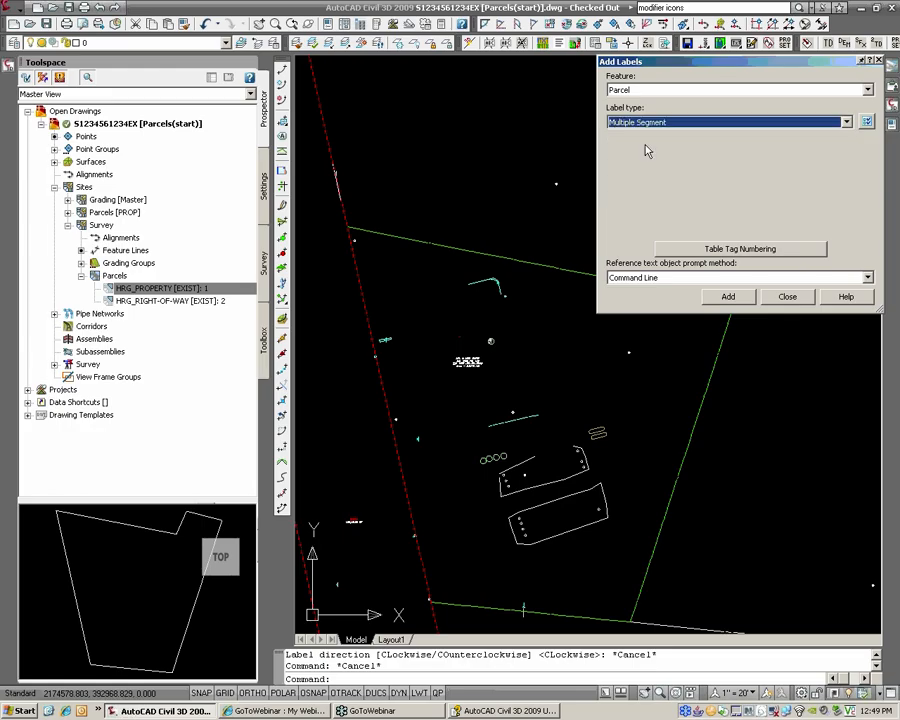
click(658, 155)
click(659, 157)
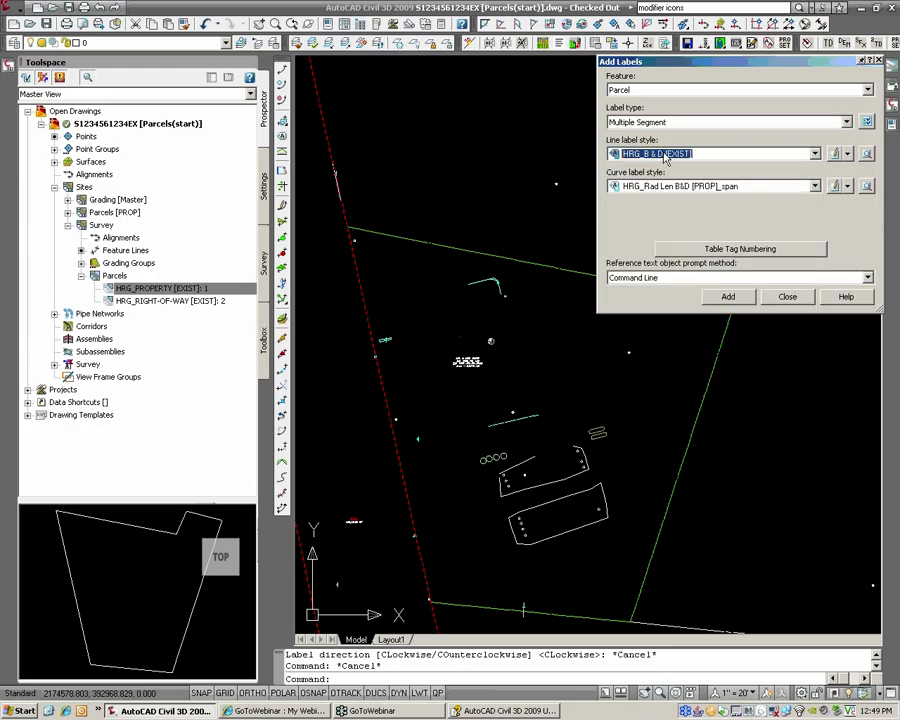
Step: Label the parcel's boundary segments clockwise with bearings and distances, then review them across the site
click(728, 296)
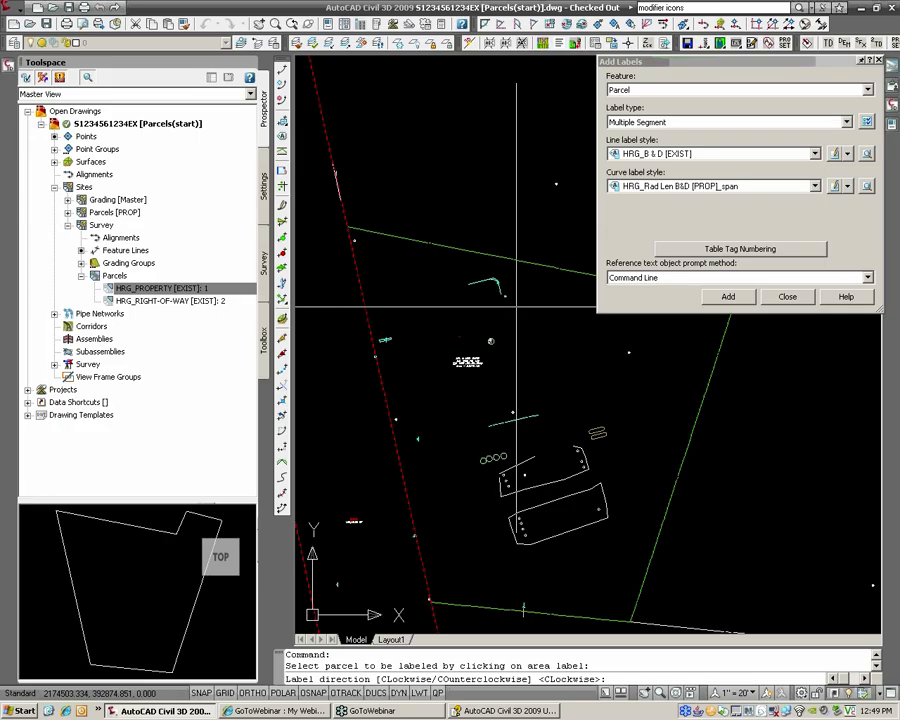
key(Return)
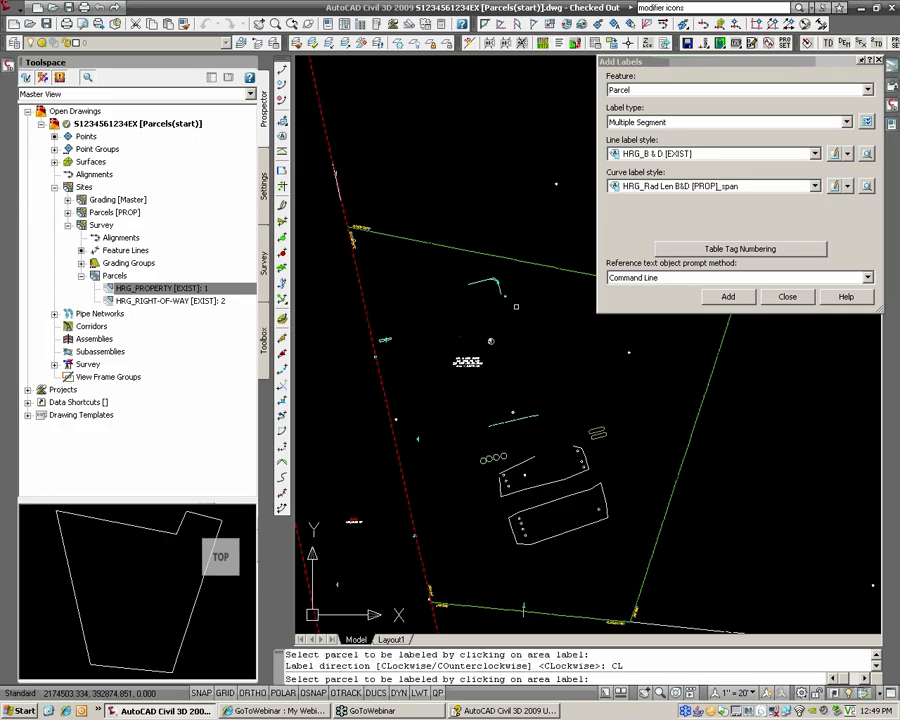
key(Return)
scroll(418, 300, up, 5)
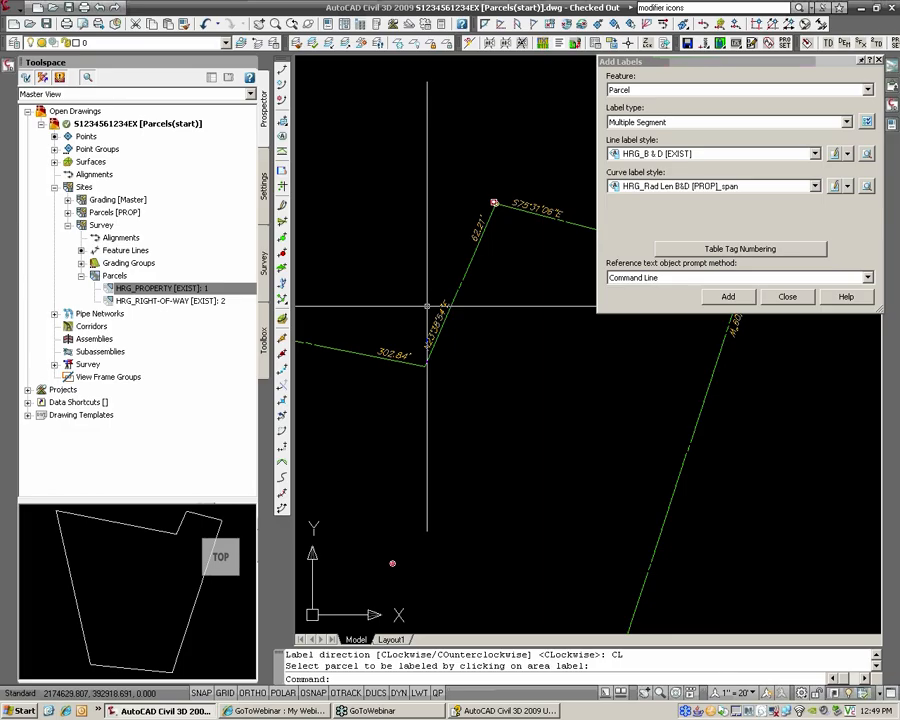
click(432, 310)
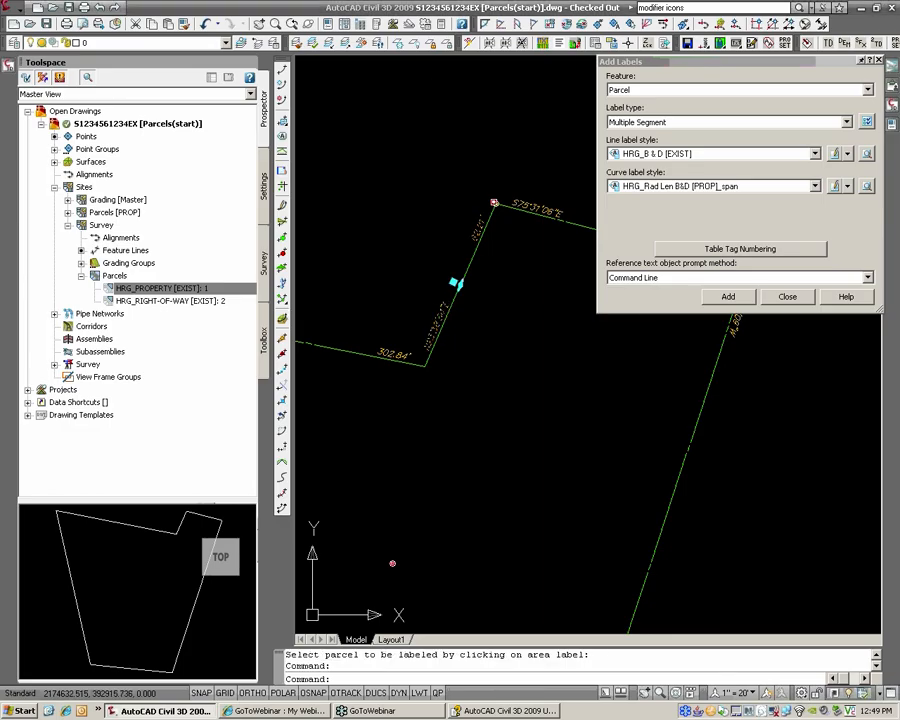
scroll(455, 316, down, 2)
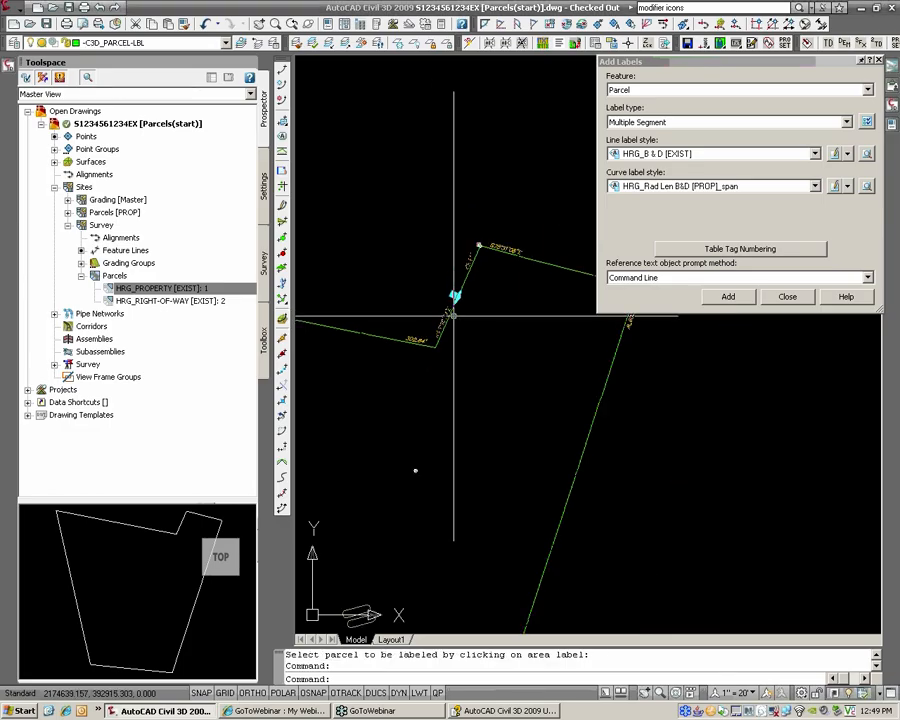
scroll(453, 316, down, 2)
middle_drag(354, 374, 472, 335)
scroll(472, 335, down, 2)
middle_drag(402, 345, 476, 323)
key(Escape)
key(Escape)
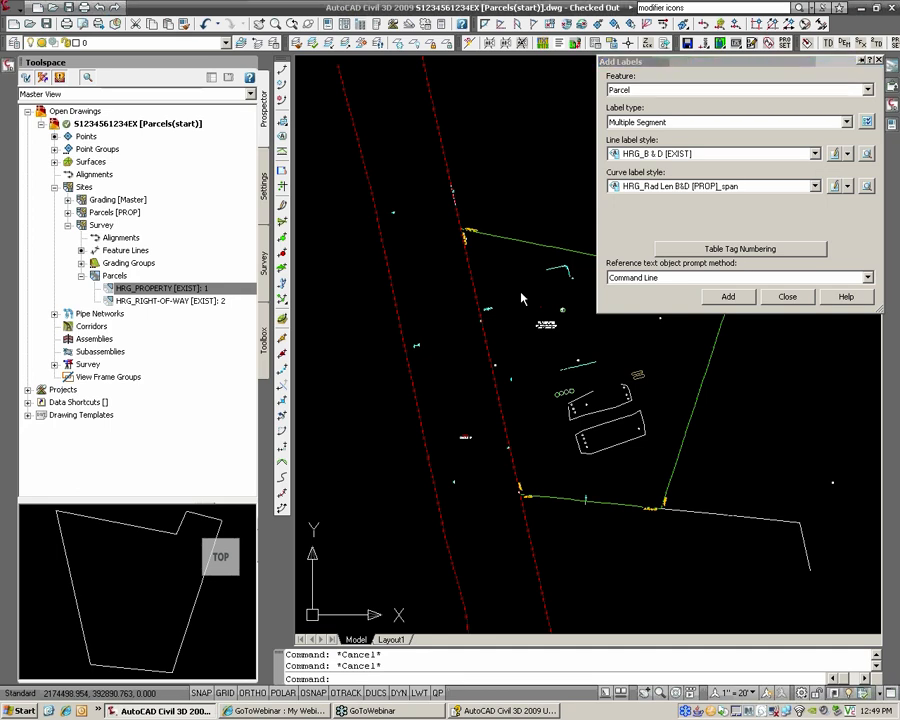
Step: Draw a closed four-sided polyline west of the right-of-way, snapping both ends to its line with NEA
text(pl)
key(Return)
text(nea)
key(Return)
click(411, 379)
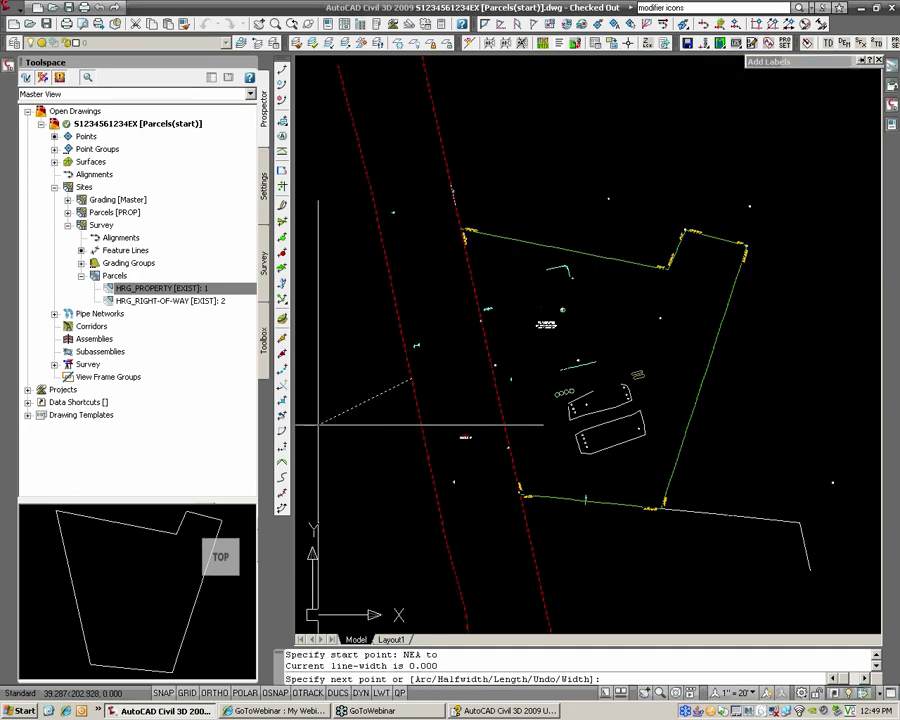
click(316, 416)
click(339, 532)
text(ne)
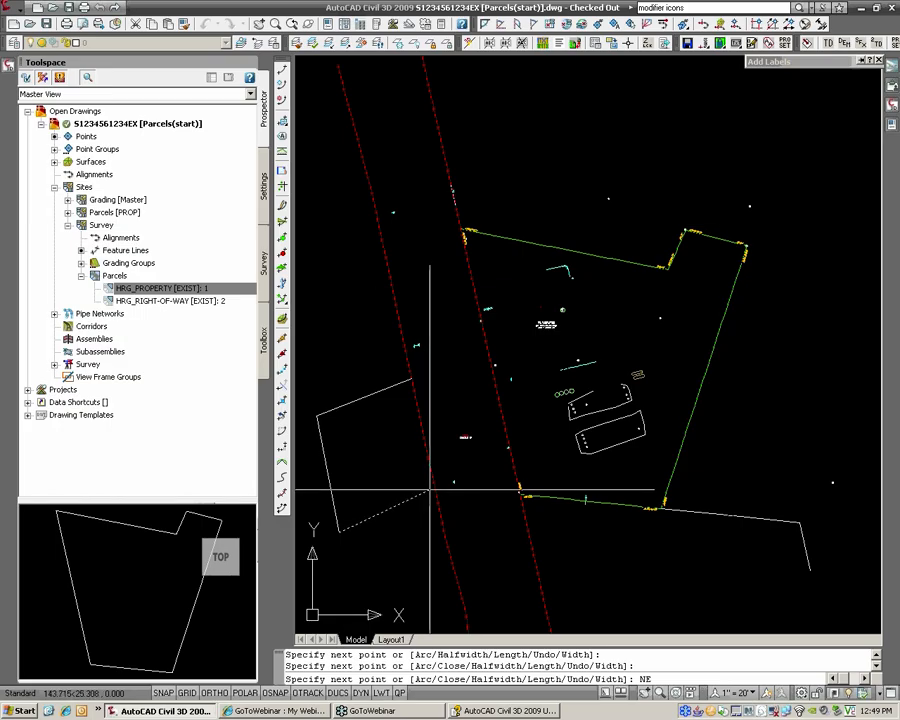
text(a)
key(Return)
click(421, 487)
key(Return)
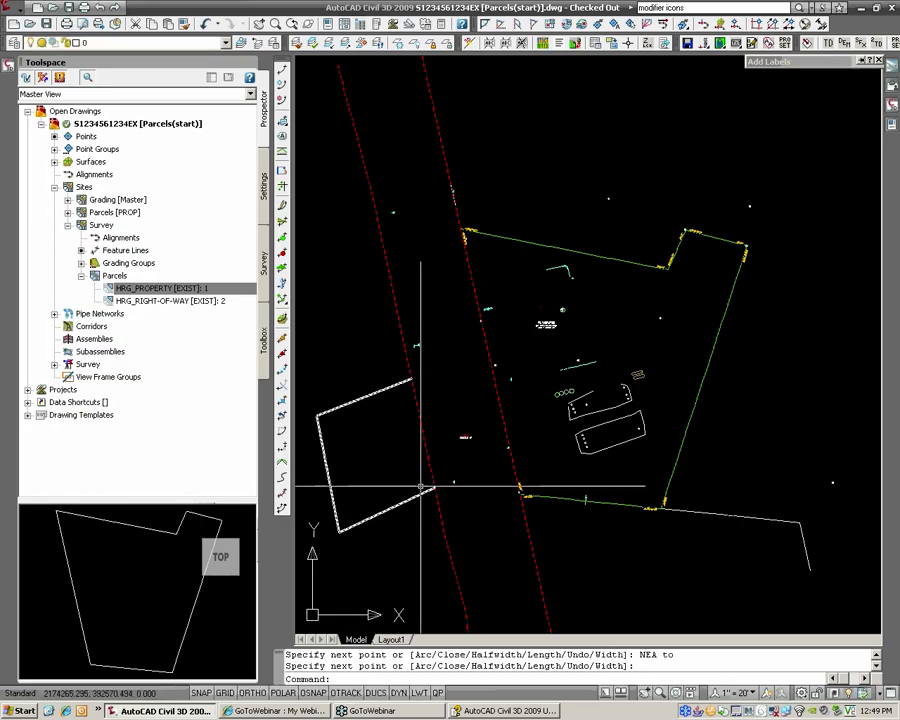
middle_drag(416, 431, 426, 418)
click(403, 401)
click(388, 374)
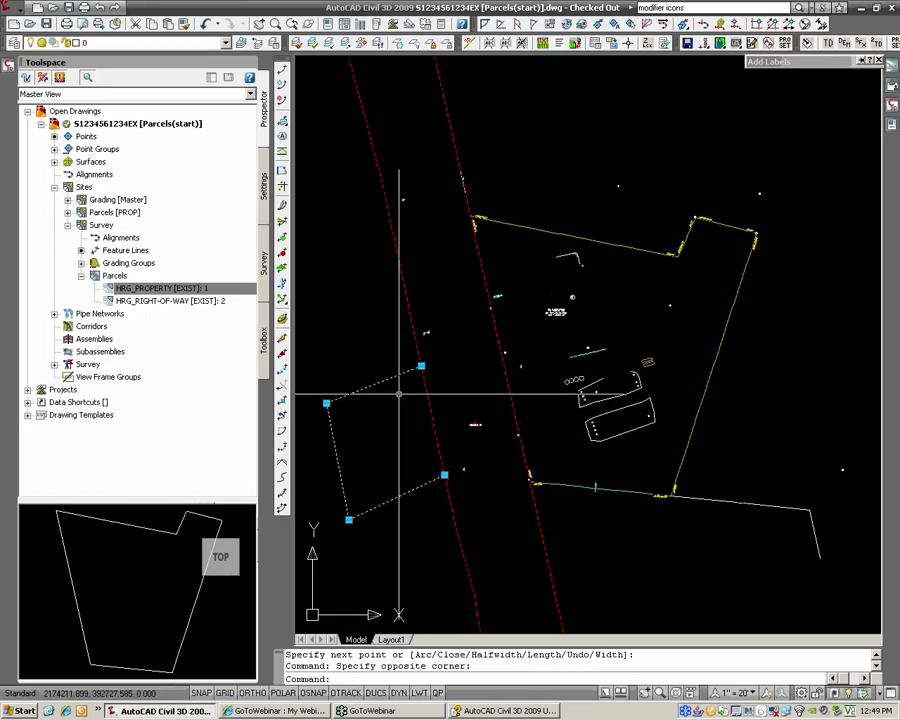
key(Escape)
key(Escape)
Step: Draw a second, open polyline that crosses the right-of-way lines
scroll(399, 395, up, 3)
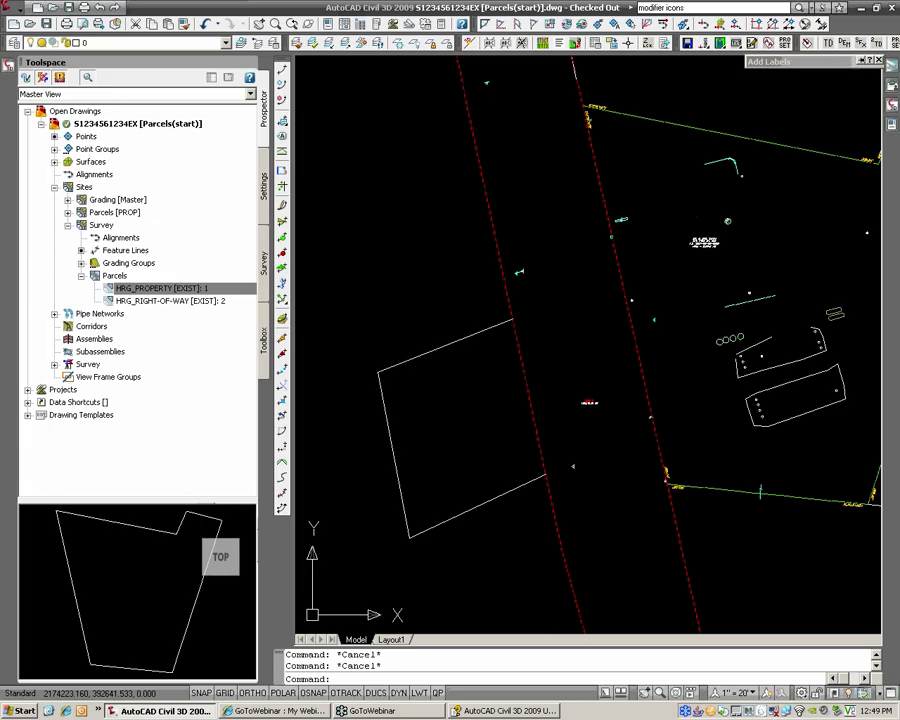
key(Return)
click(507, 432)
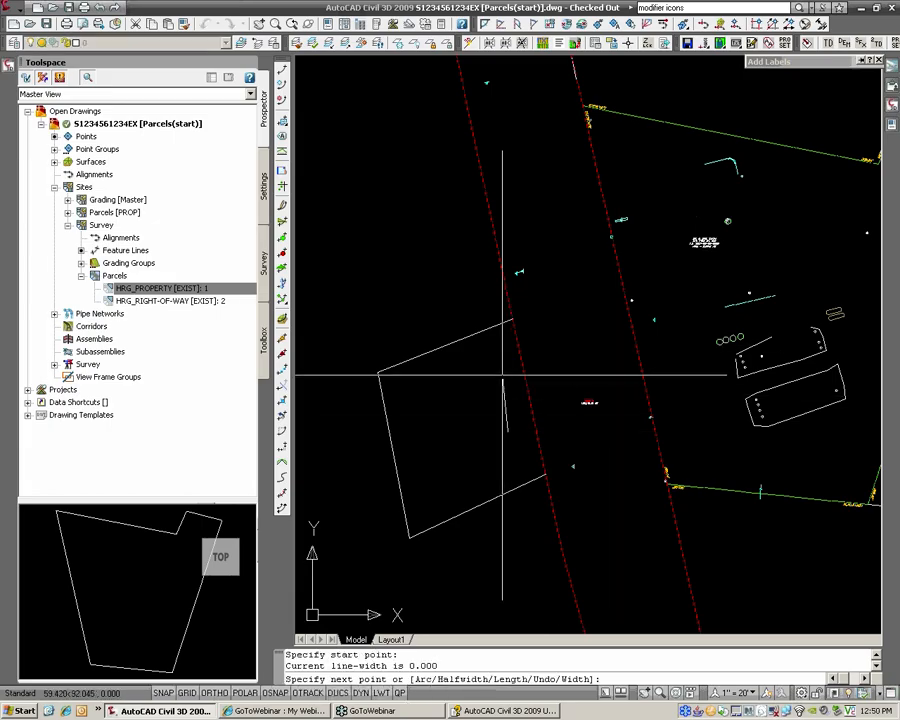
click(499, 382)
click(673, 414)
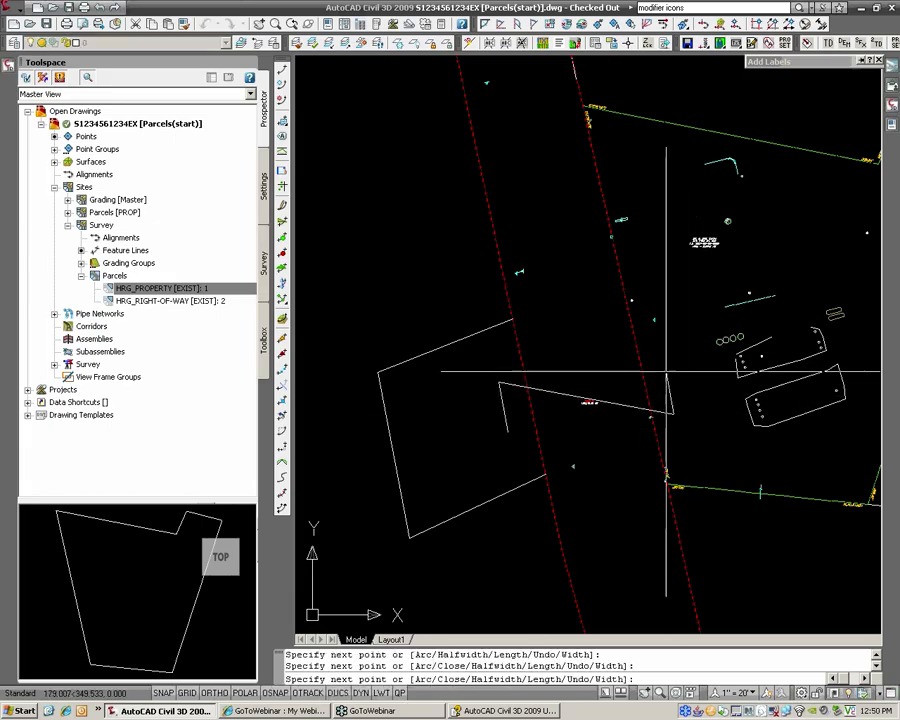
key(Return)
scroll(619, 270, up, 4)
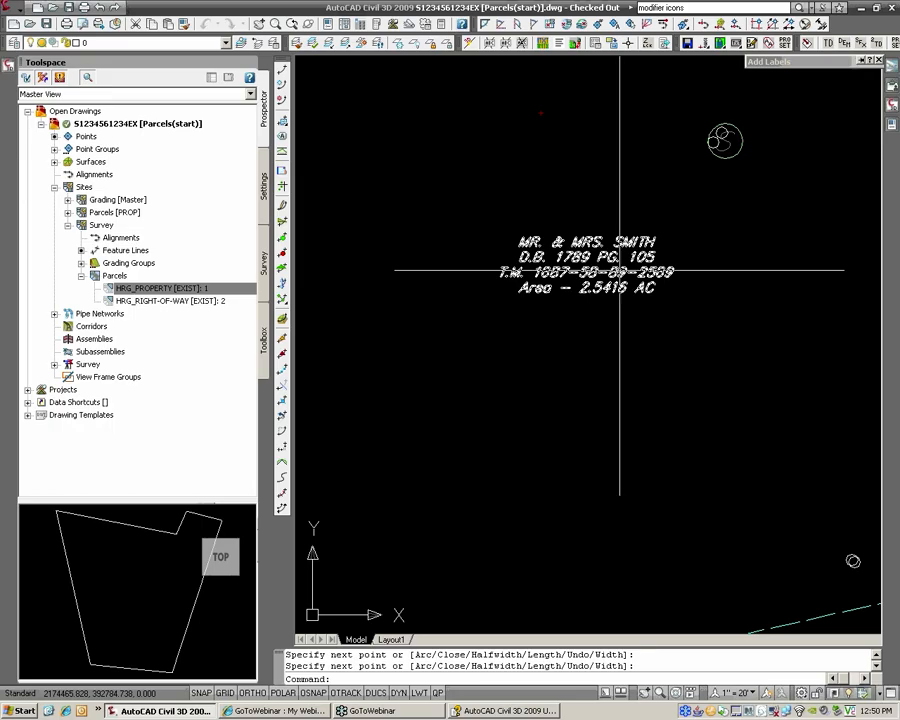
scroll(601, 345, down, 5)
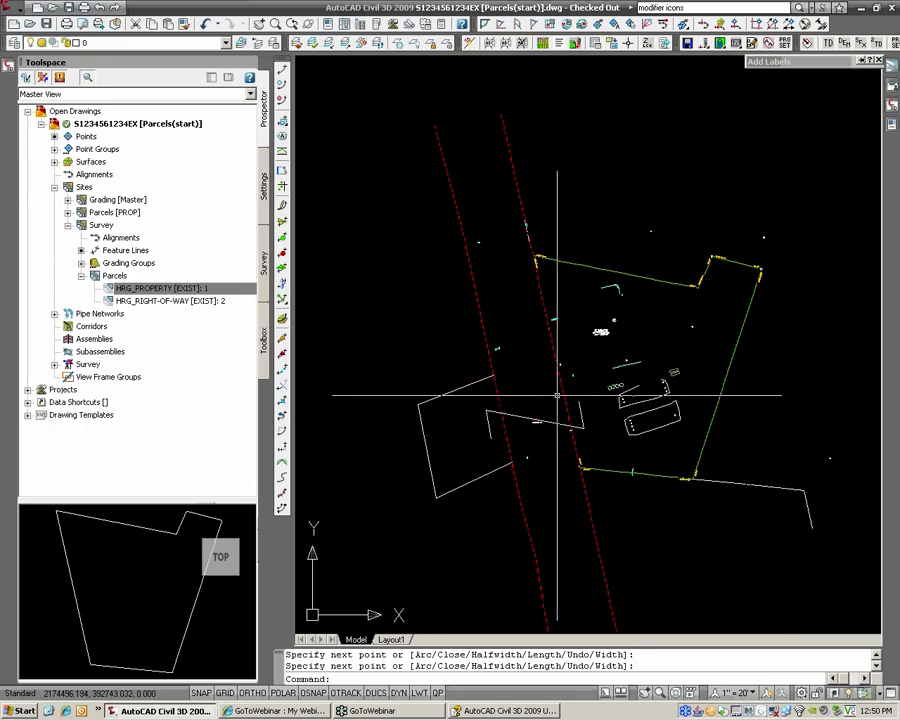
scroll(310, 420, up, 2)
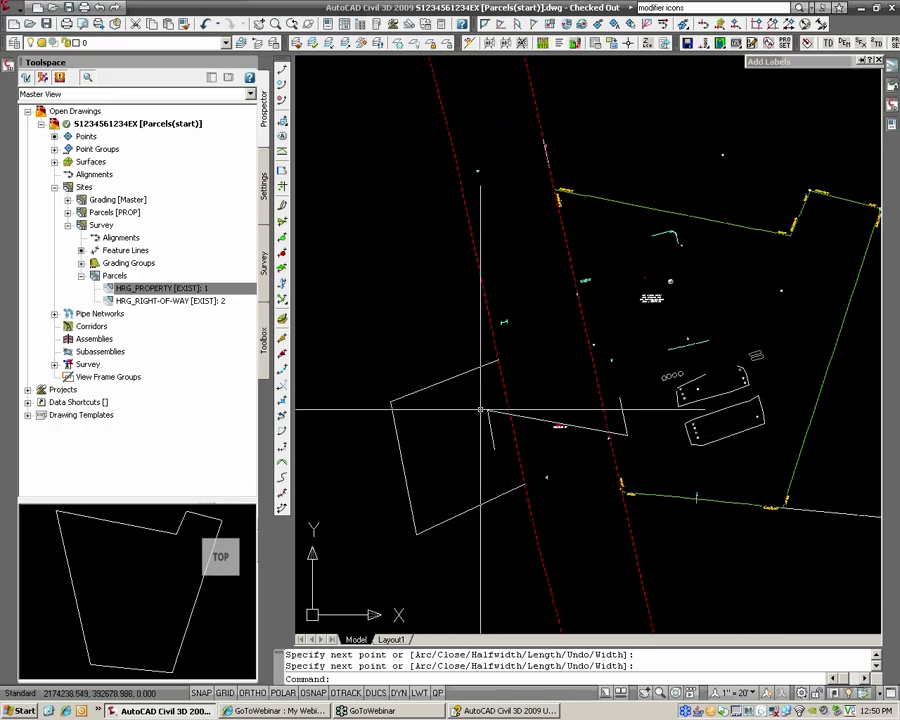
scroll(486, 410, up, 3)
scroll(475, 378, down, 2)
scroll(475, 378, up, 1)
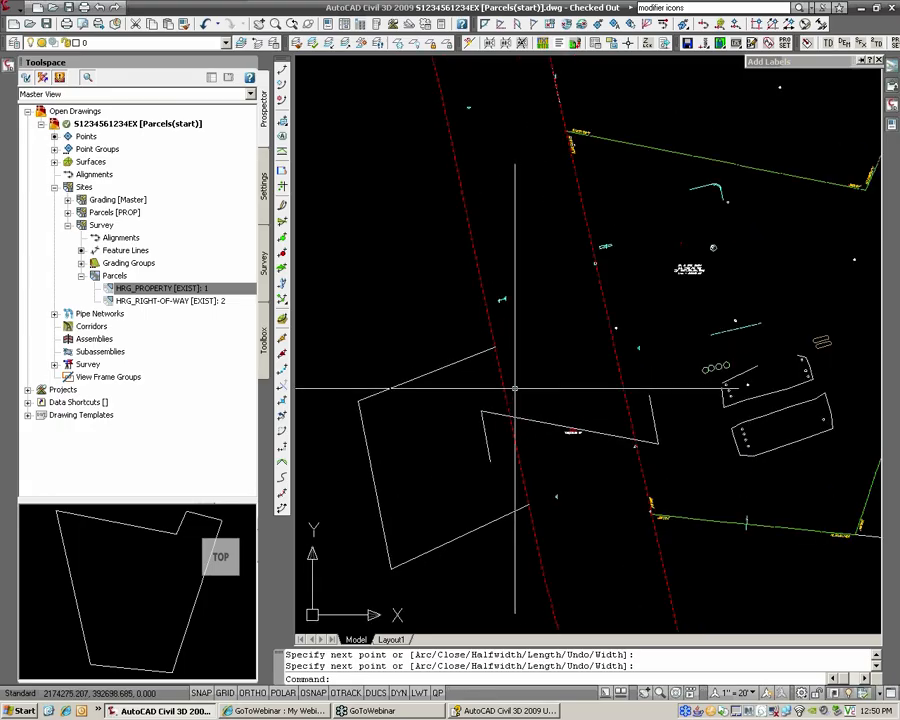
click(10, 10)
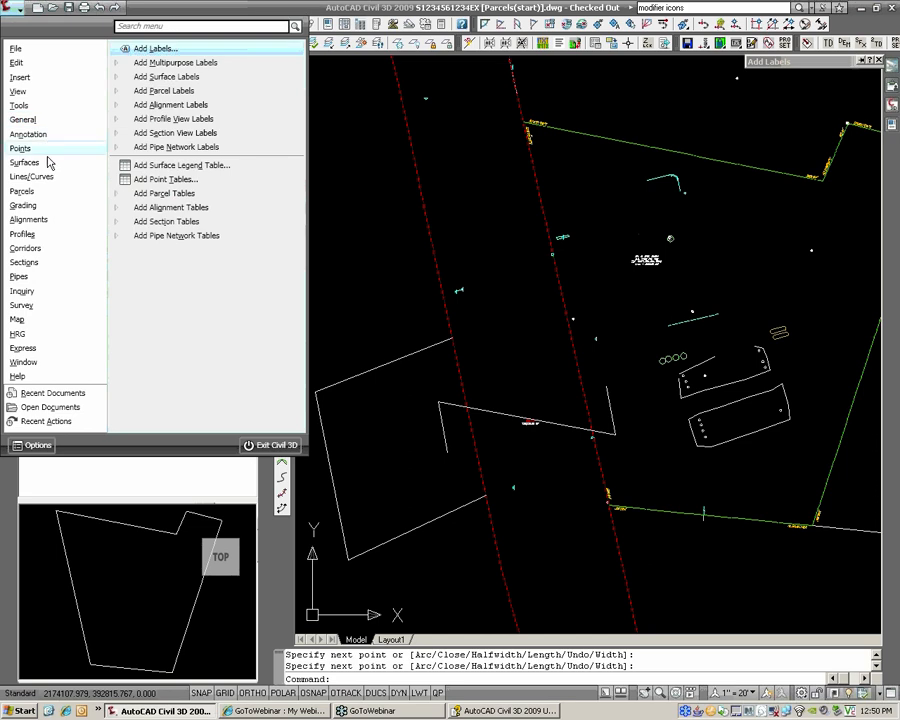
Step: Create a parcel from the closed polyline with style HRG_Property [EXIST] and area label _No Display
mouse_move(51, 192)
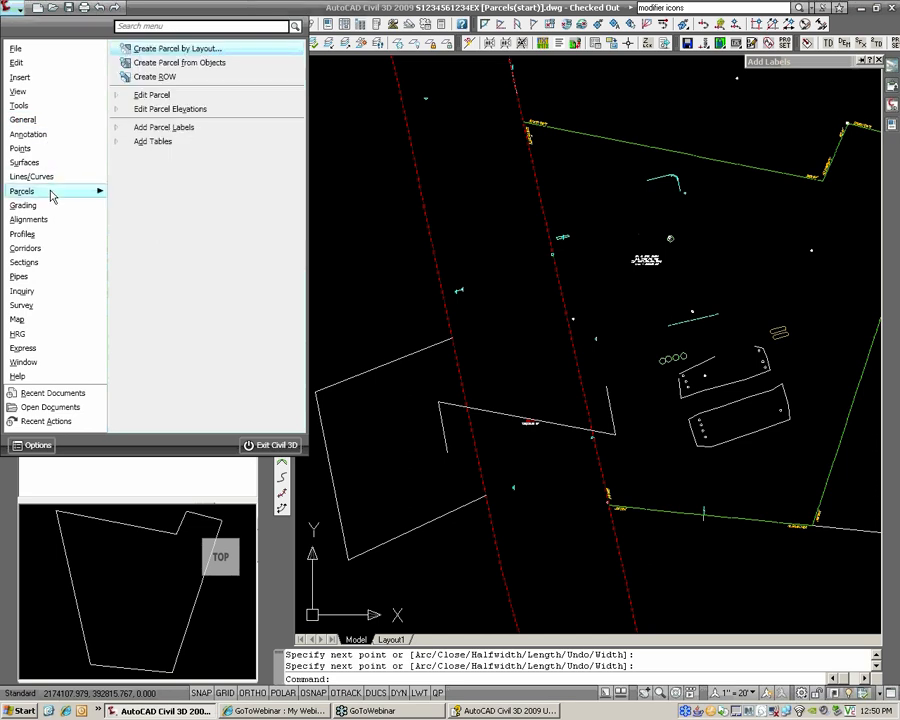
click(167, 63)
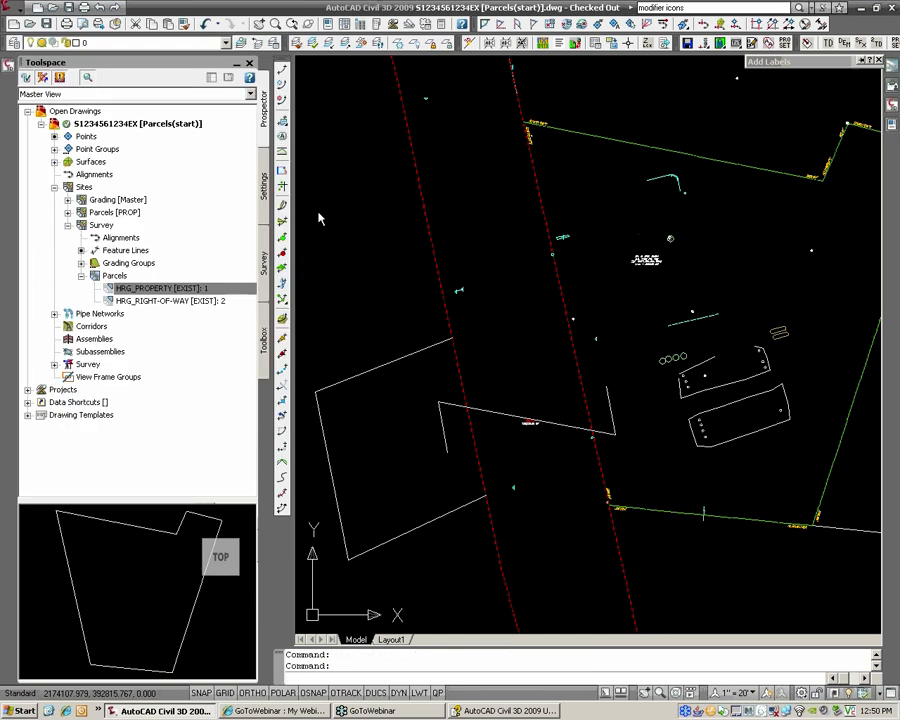
click(408, 355)
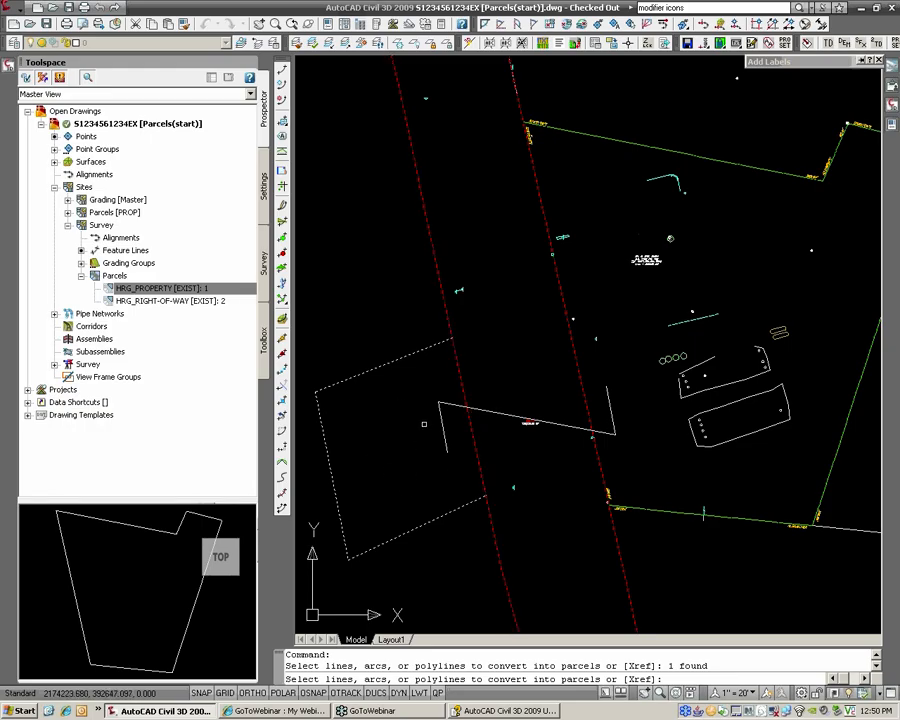
key(Return)
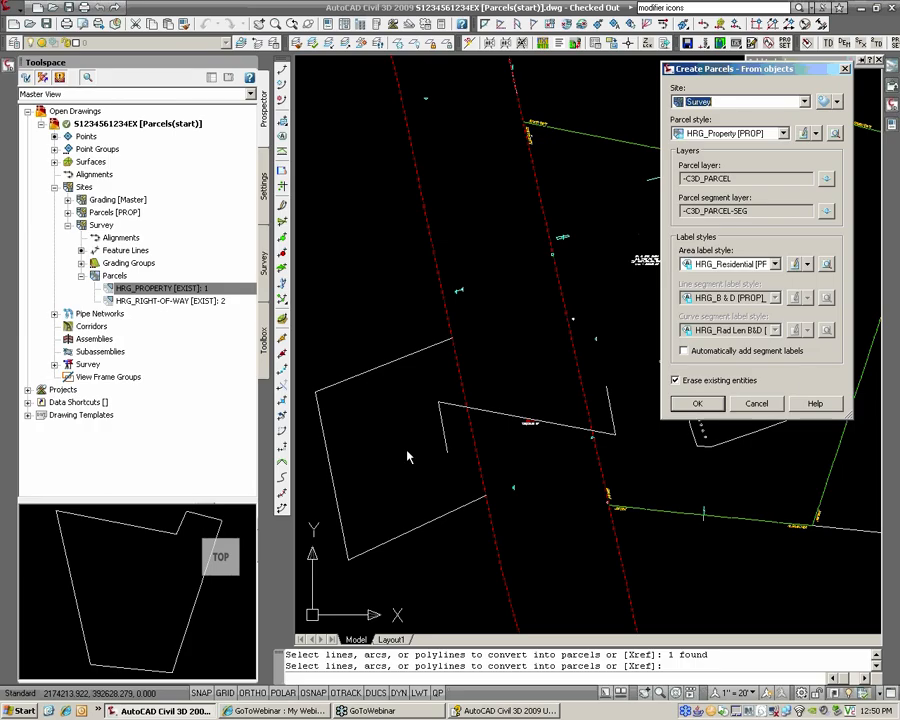
click(735, 136)
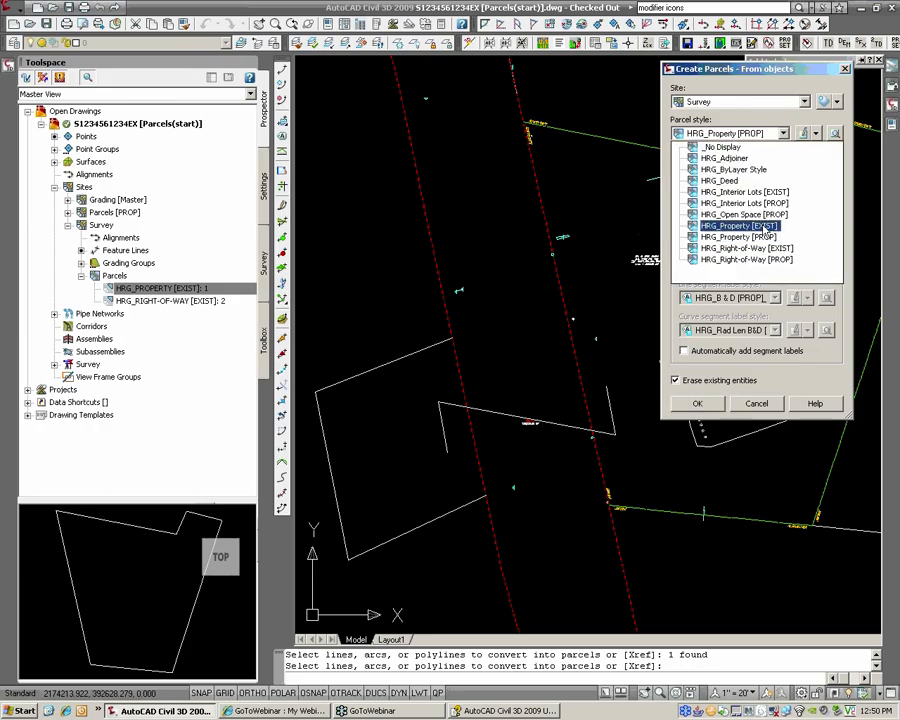
click(758, 222)
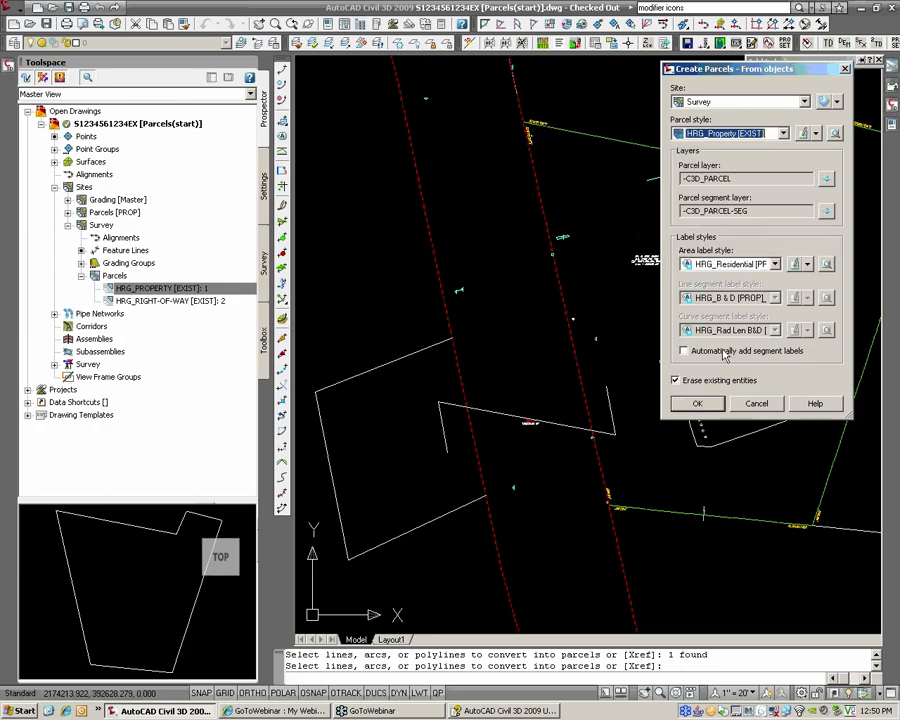
click(743, 265)
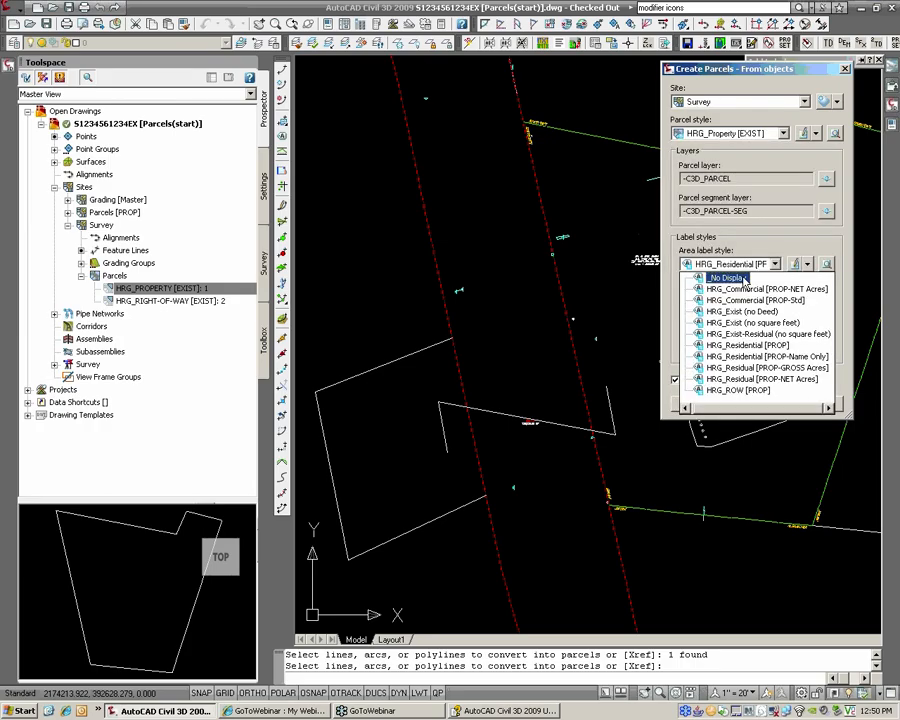
click(745, 279)
click(698, 403)
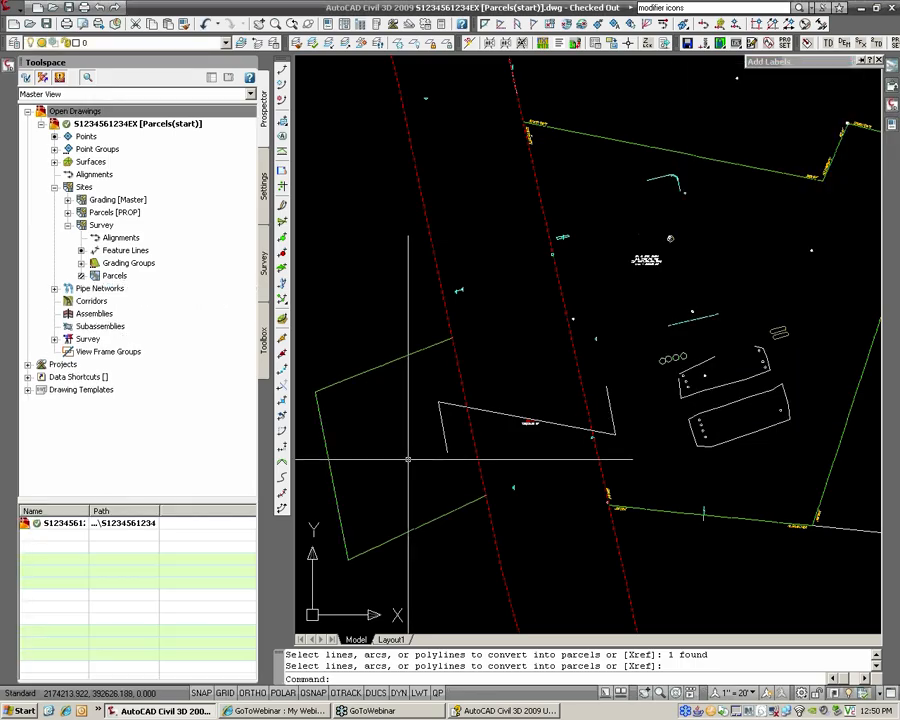
Step: Open Edit Parcel Segments on a lot line and start a Parcel Union from the layout tools
scroll(420, 458, up, 2)
middle_drag(420, 458, 442, 448)
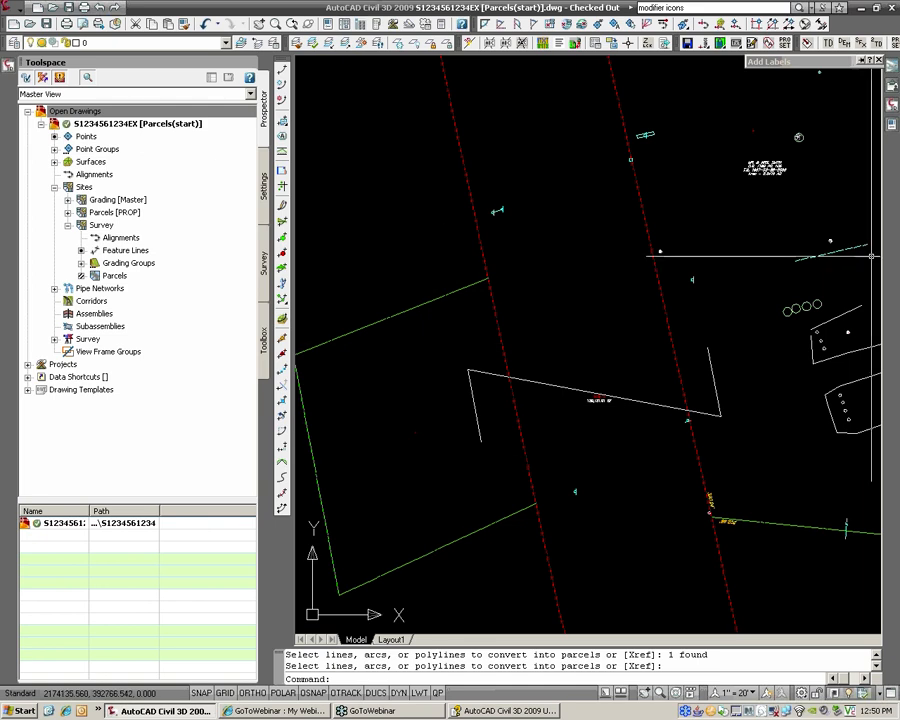
scroll(845, 206, up, 6)
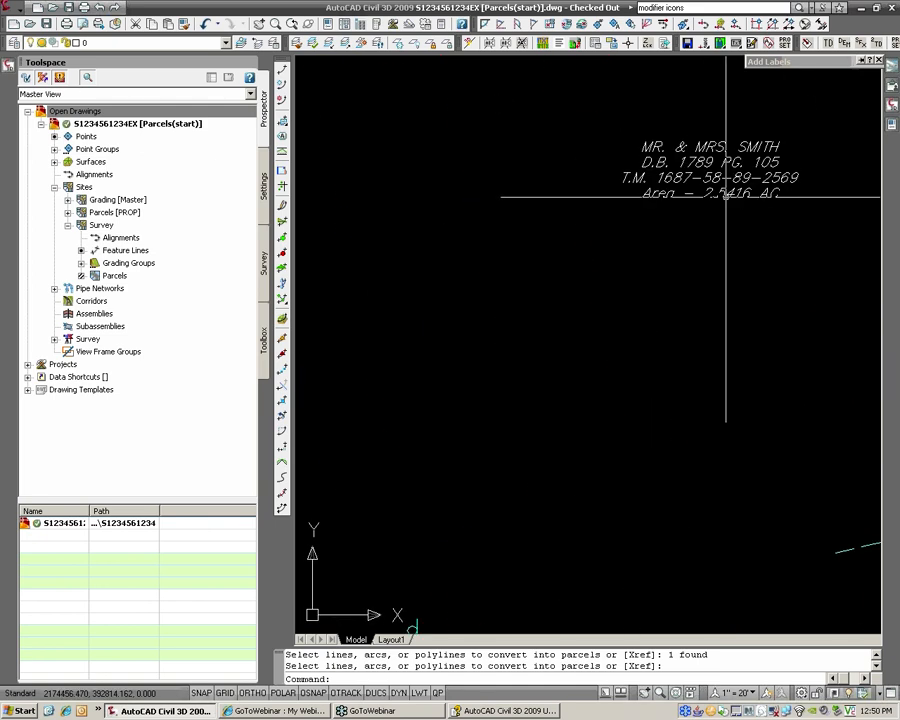
scroll(726, 193, down, 8)
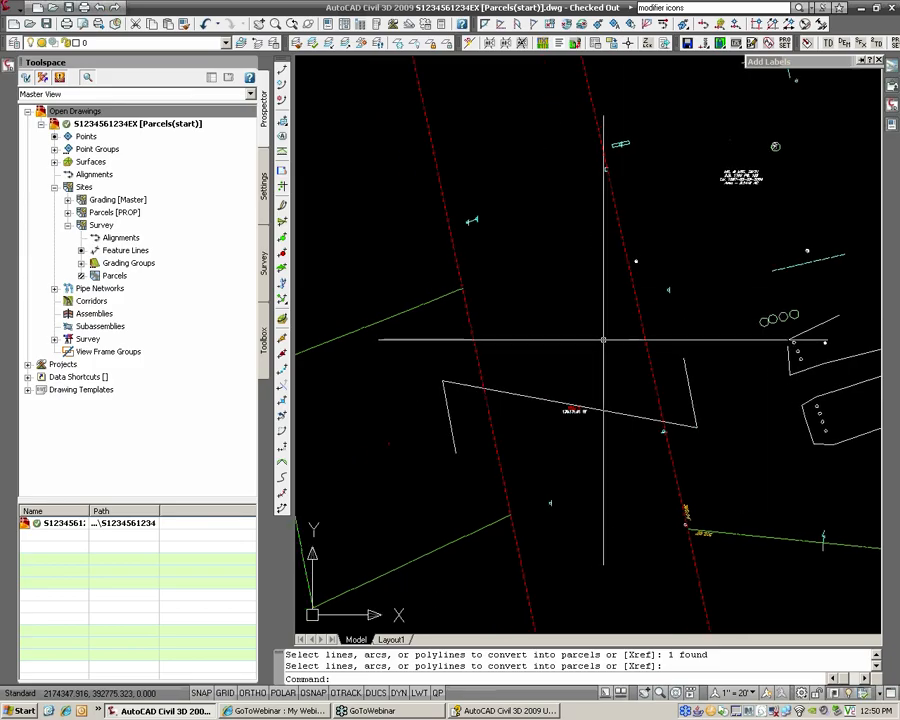
middle_drag(603, 340, 568, 375)
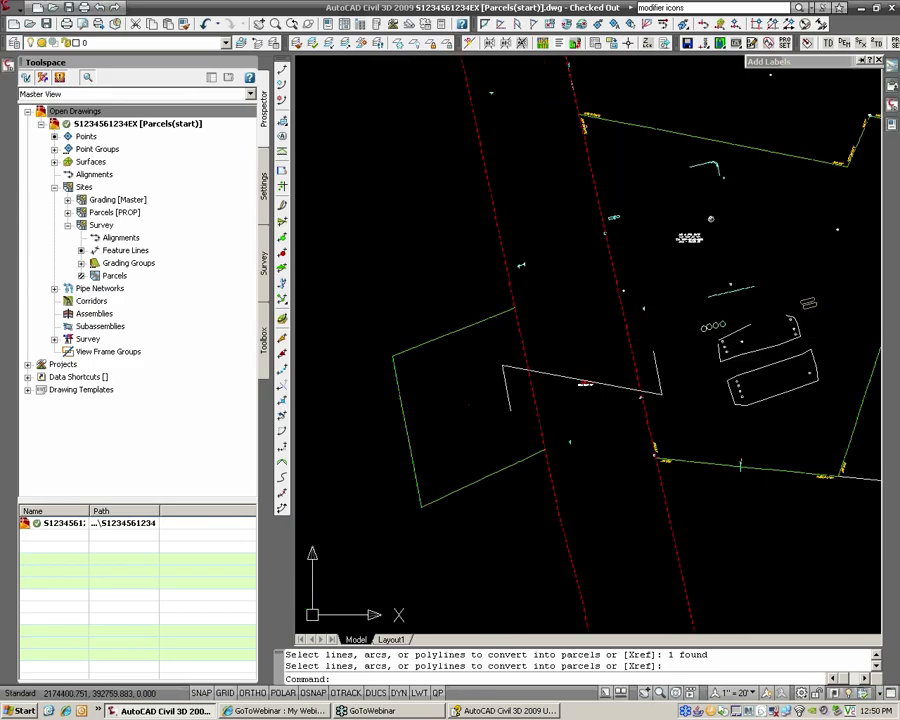
click(20, 8)
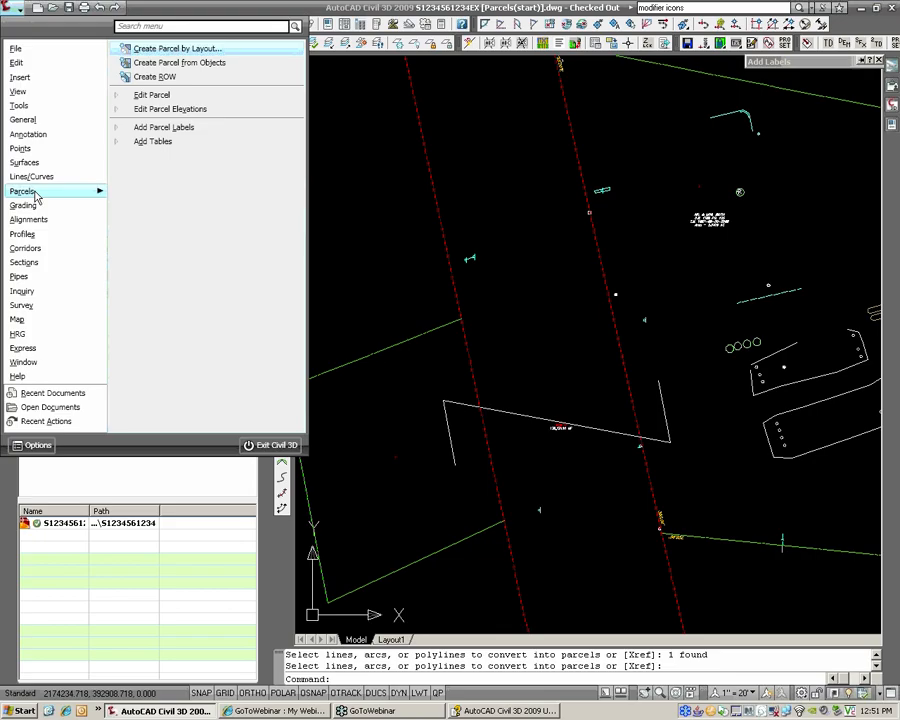
click(158, 96)
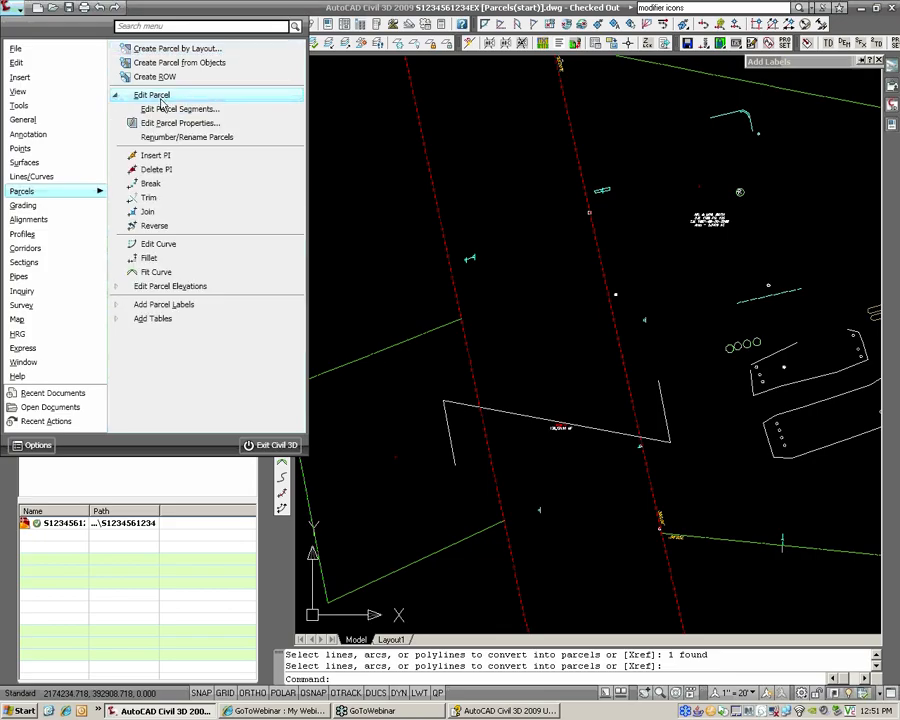
click(164, 112)
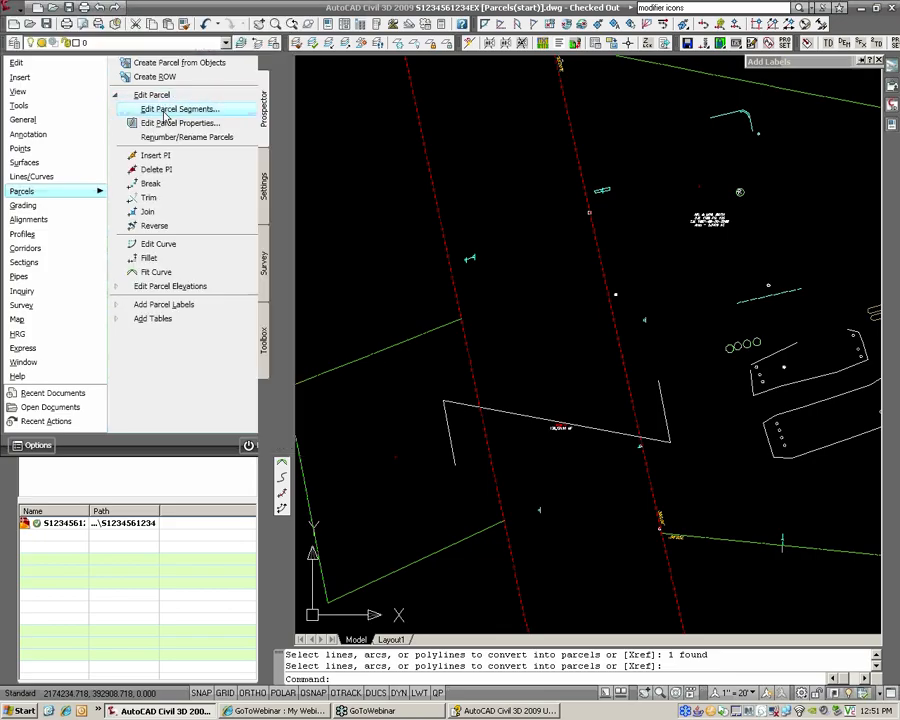
click(365, 357)
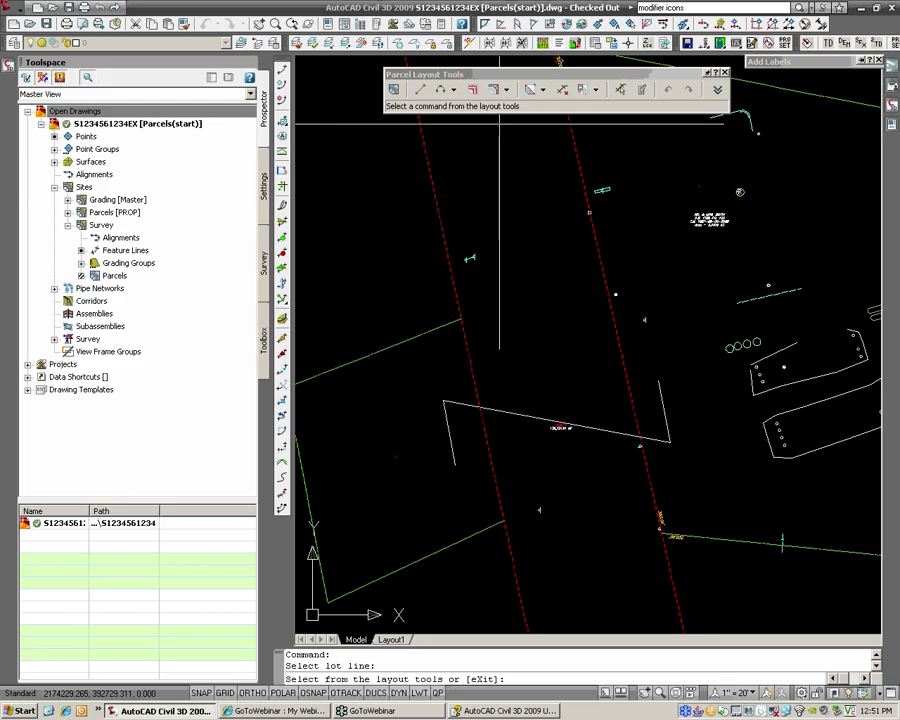
drag(479, 76, 460, 67)
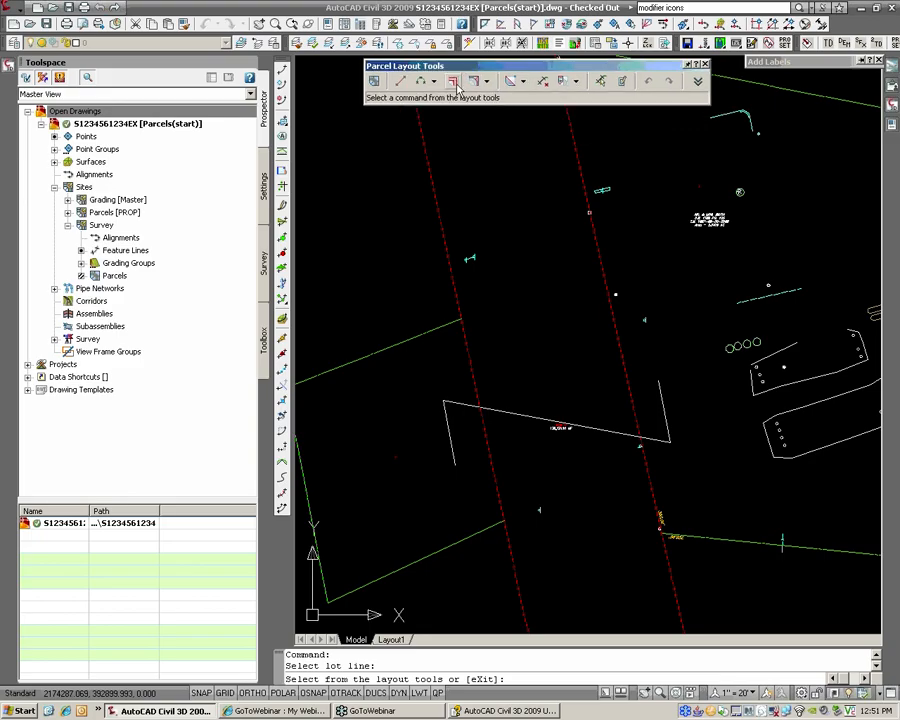
click(576, 81)
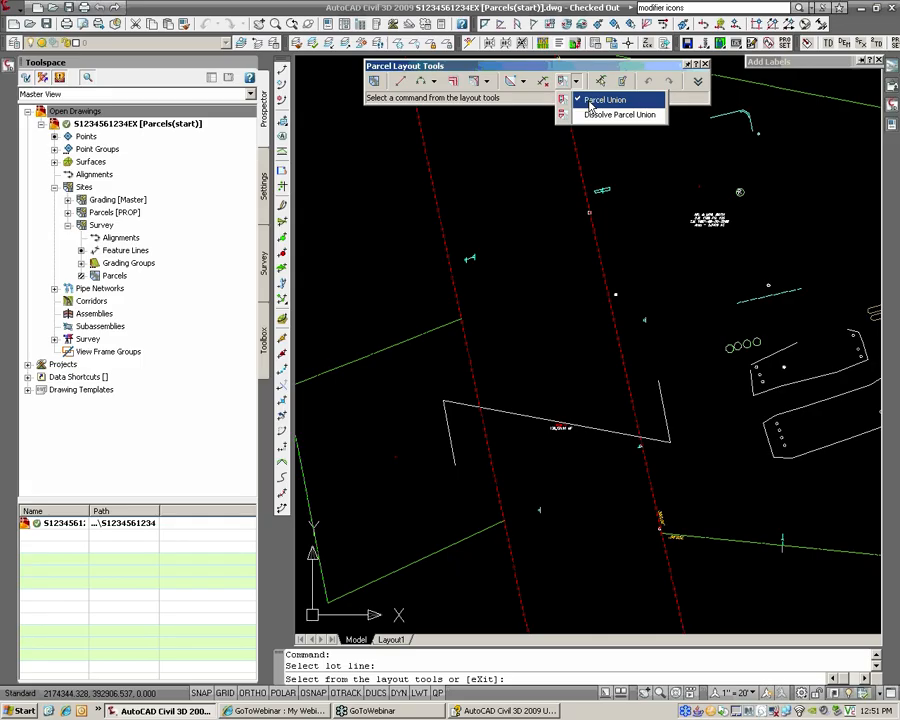
click(603, 100)
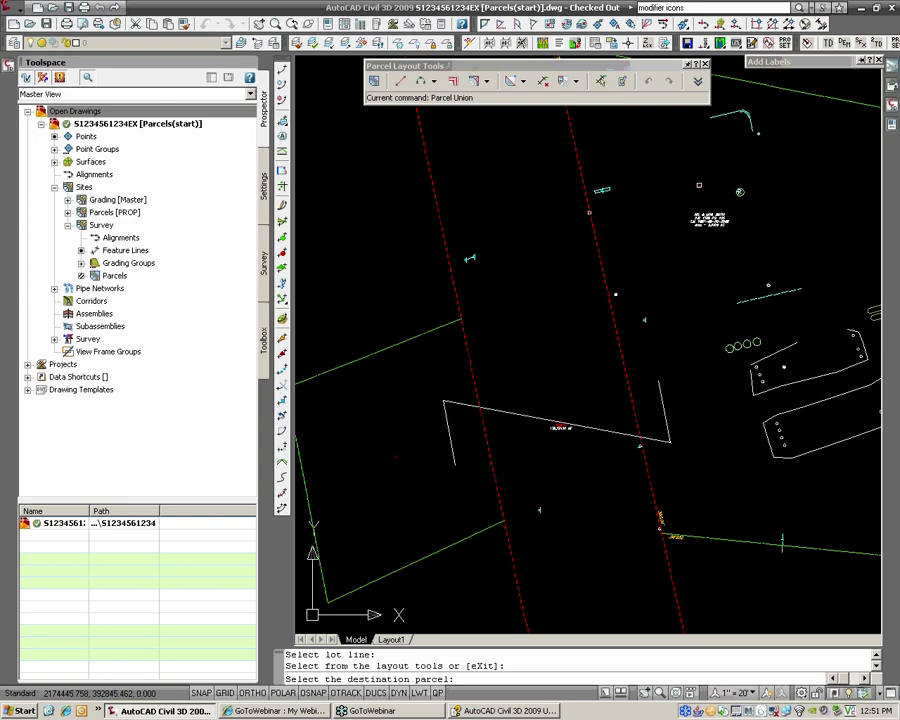
Step: Merge the left green parcel into the surveyed destination parcel
click(561, 428)
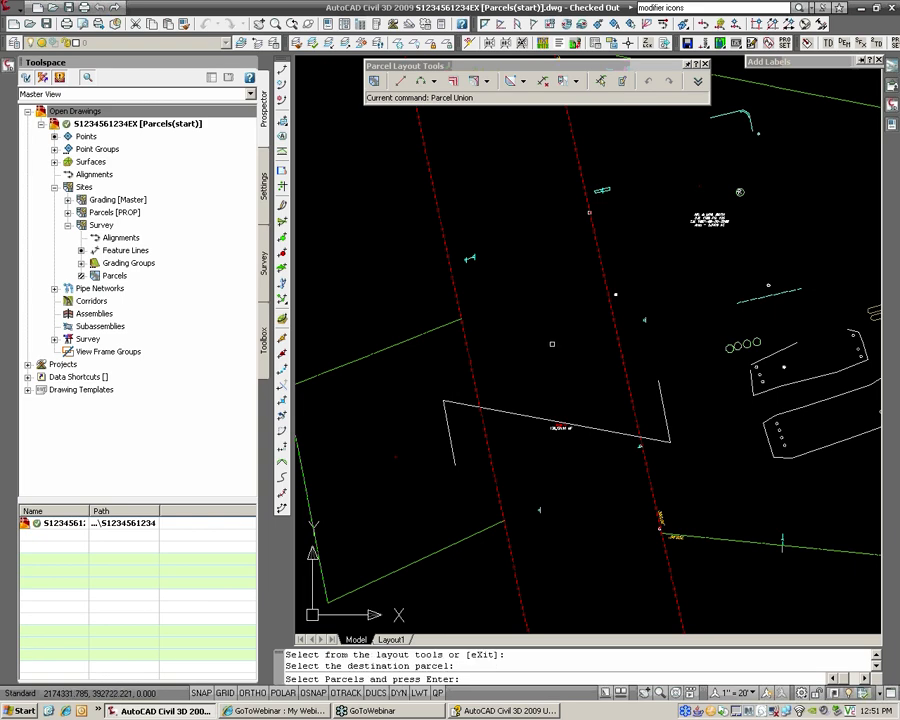
click(396, 458)
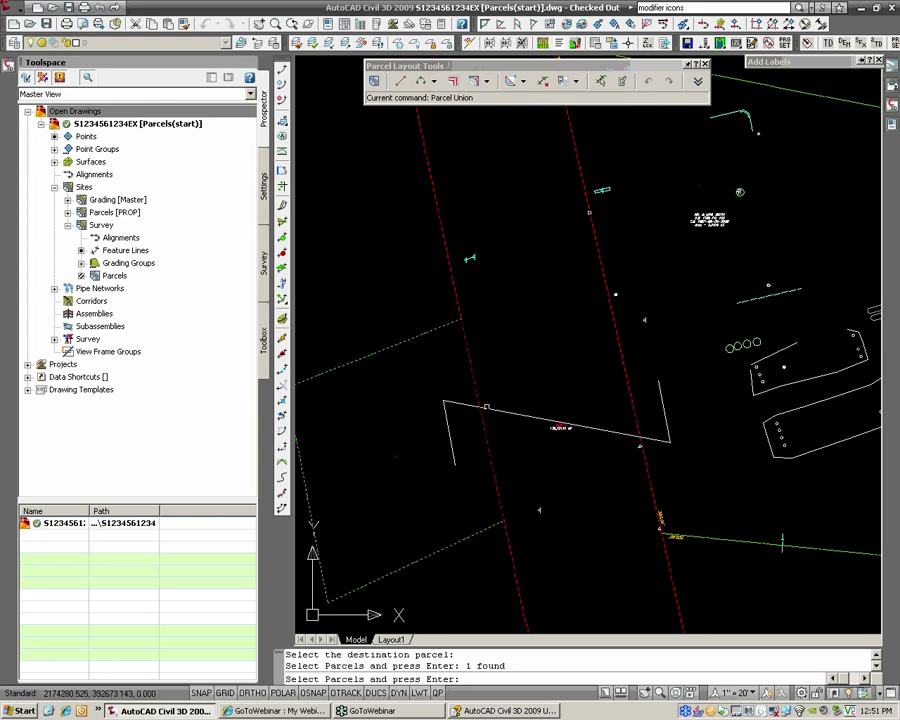
scroll(508, 180, down, 5)
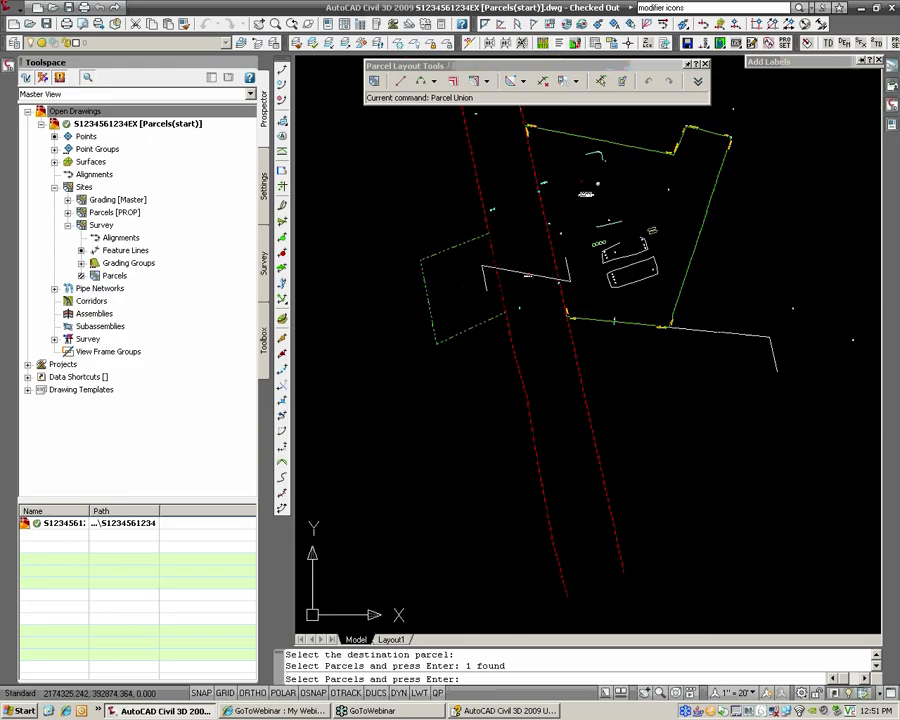
middle_drag(491, 185, 508, 339)
scroll(508, 339, up, 2)
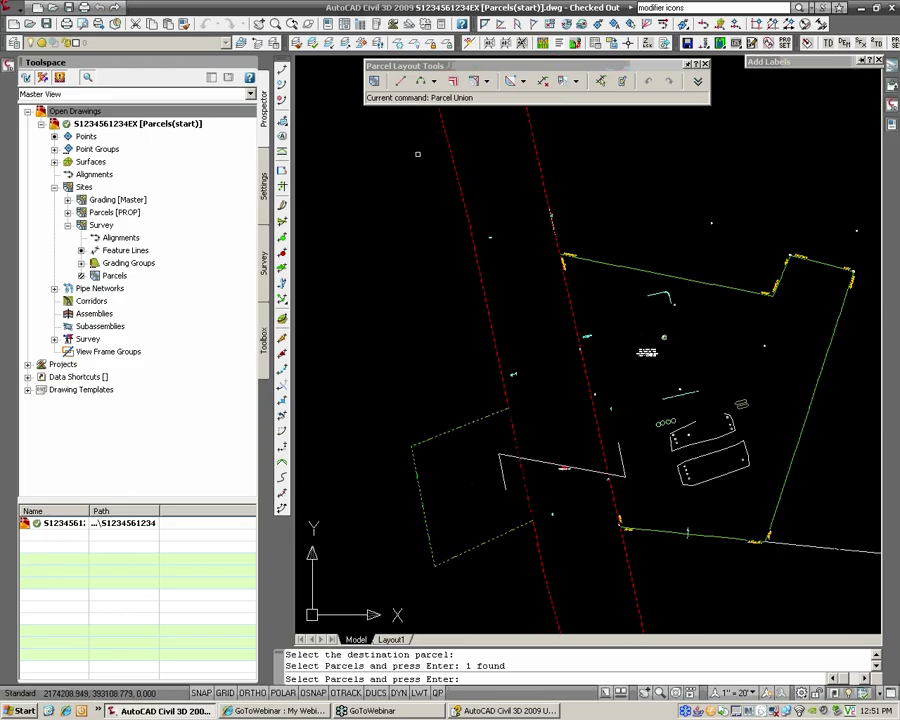
scroll(740, 197, down, 3)
middle_drag(740, 197, 467, 338)
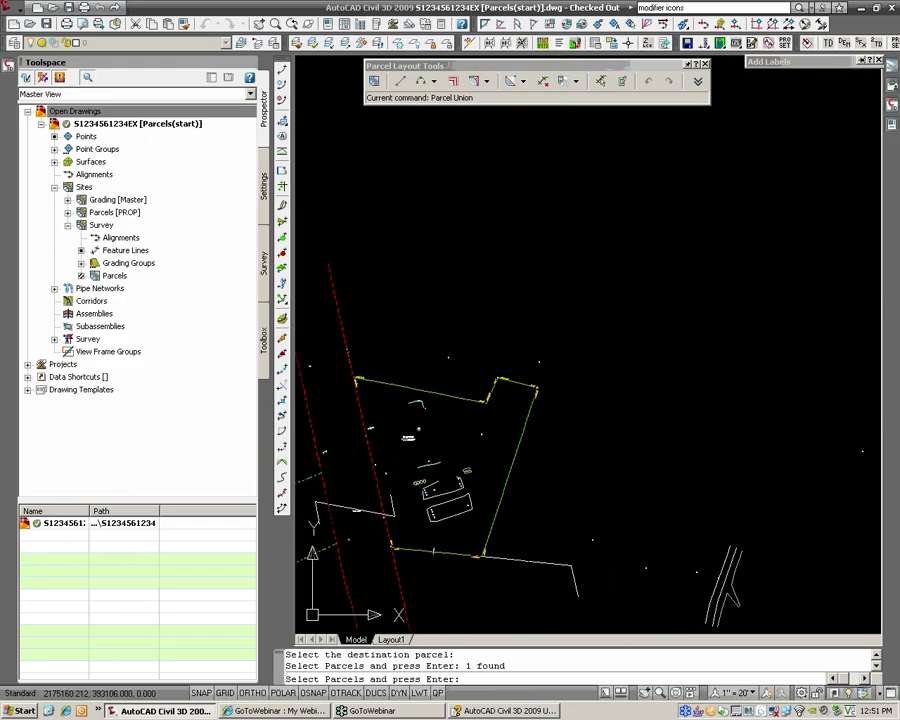
middle_drag(514, 292, 781, 217)
scroll(683, 366, up, 9)
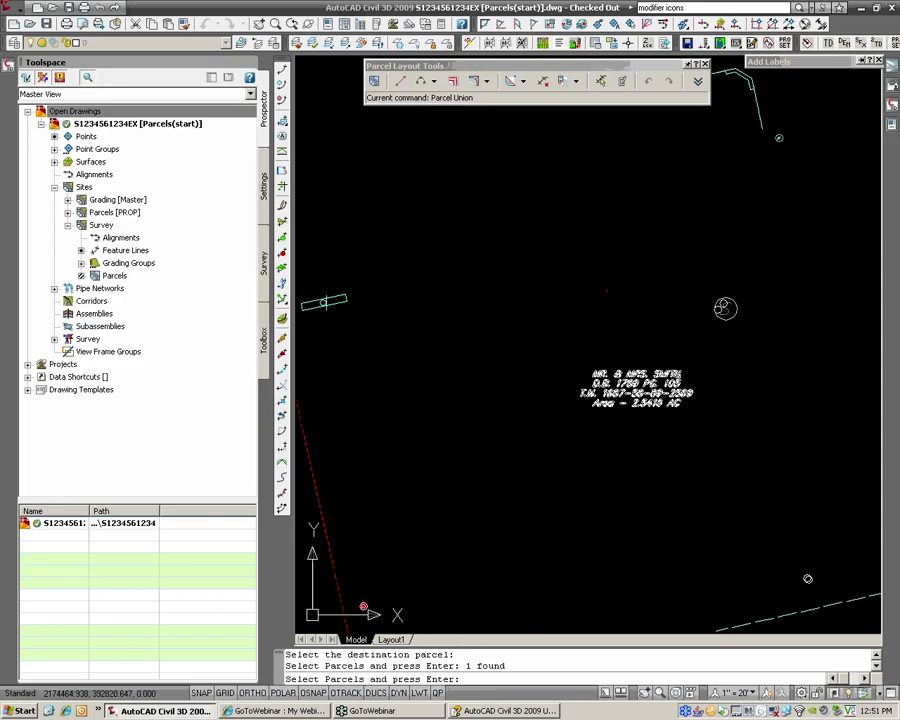
key(Return)
Step: Zoom around to check the merged parcel's area label reading 3.0931 AC
scroll(623, 382, up, 4)
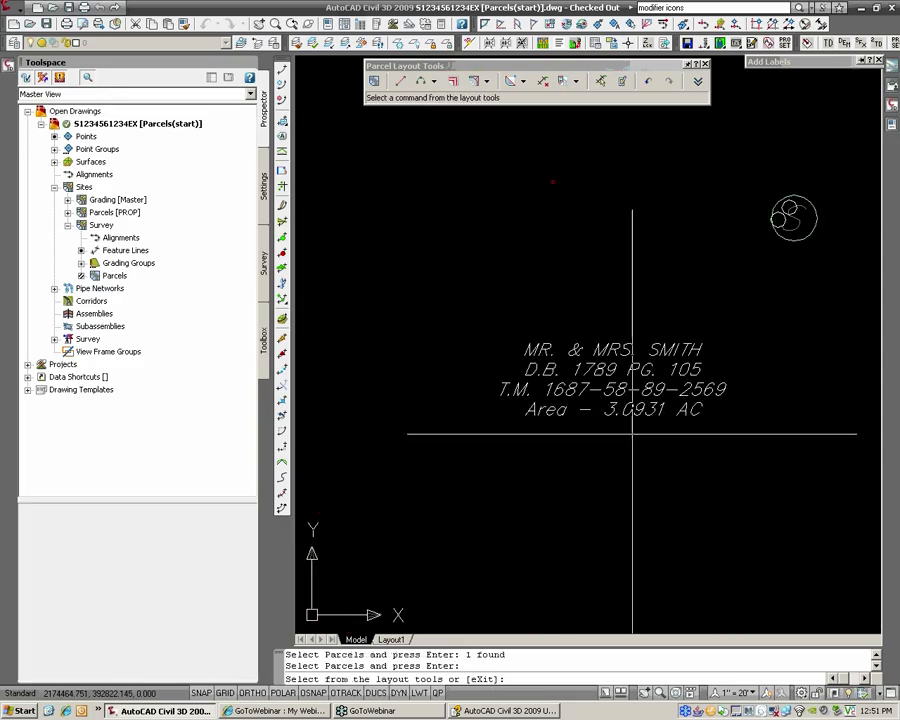
scroll(436, 418, down, 8)
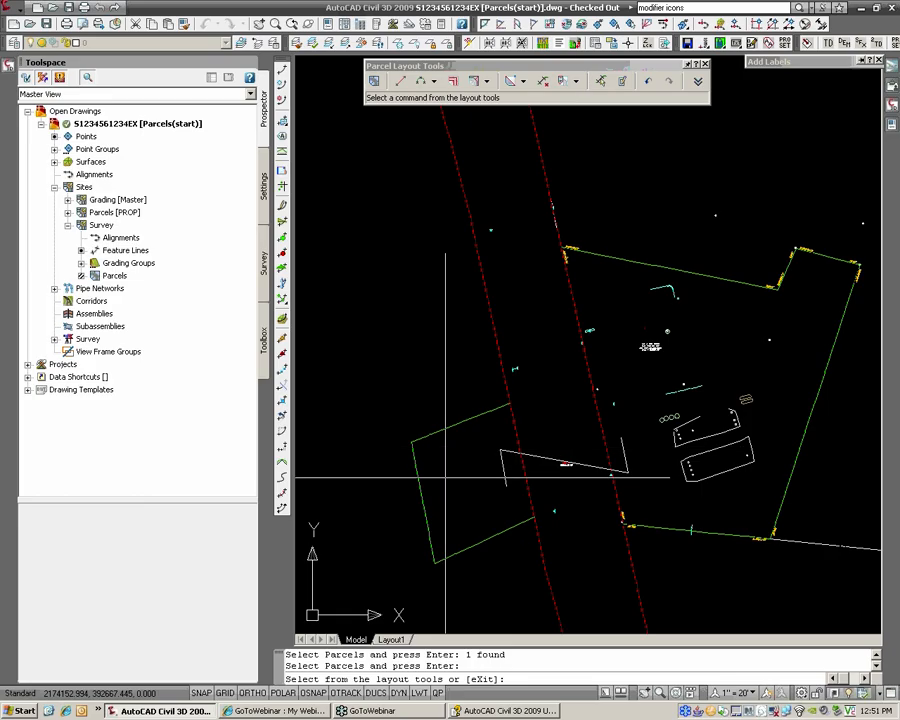
scroll(487, 504, up, 2)
scroll(490, 497, up, 2)
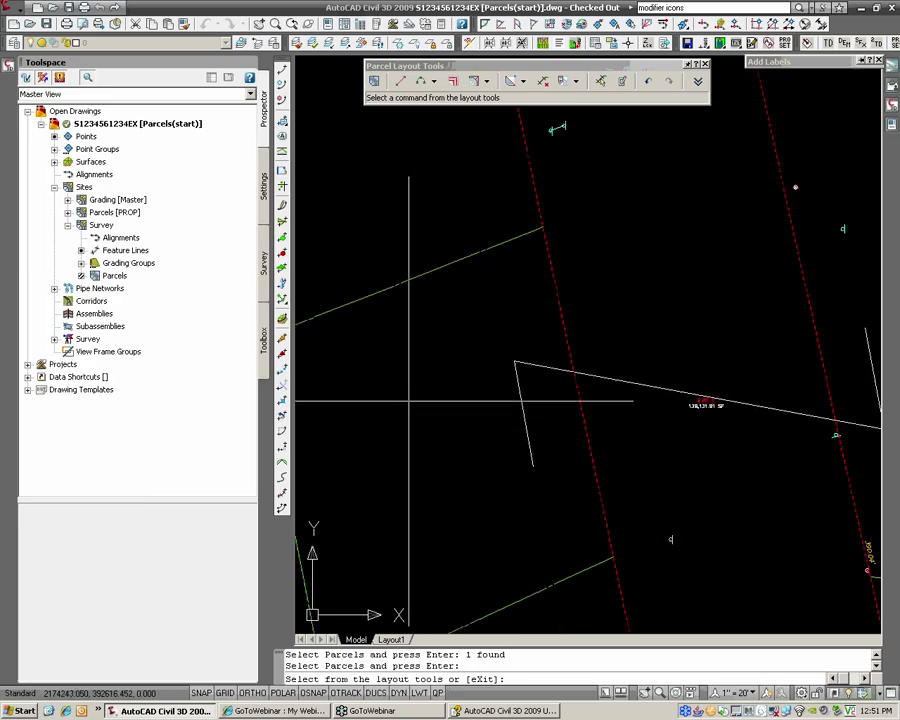
scroll(427, 444, down, 4)
scroll(611, 312, up, 2)
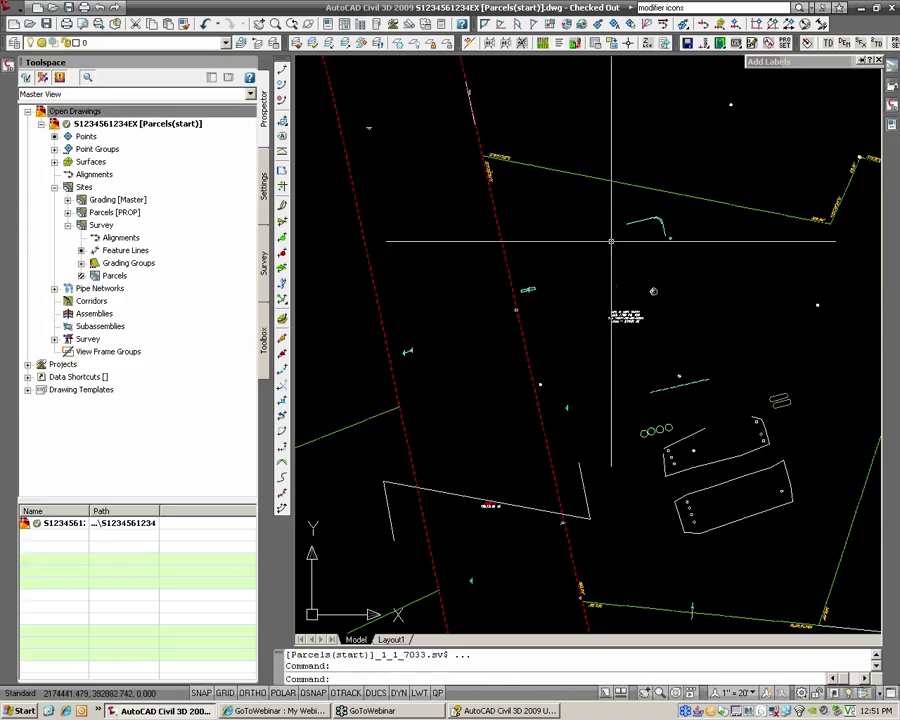
Step: Pan to the upper parcel, select its linework, then clear the selection
middle_drag(616, 286, 657, 261)
click(657, 261)
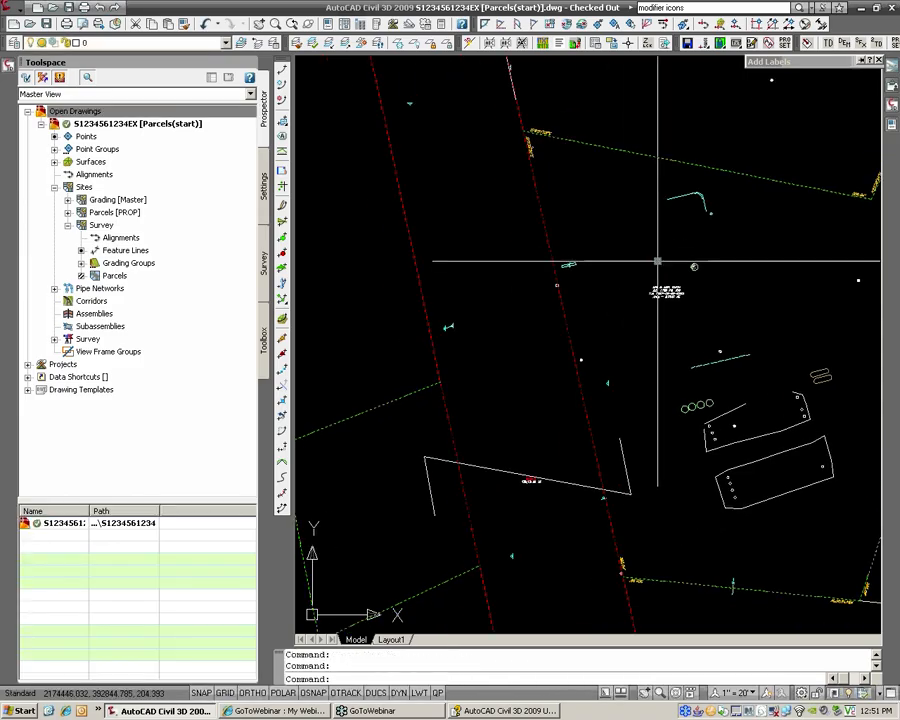
scroll(690, 283, down, 3)
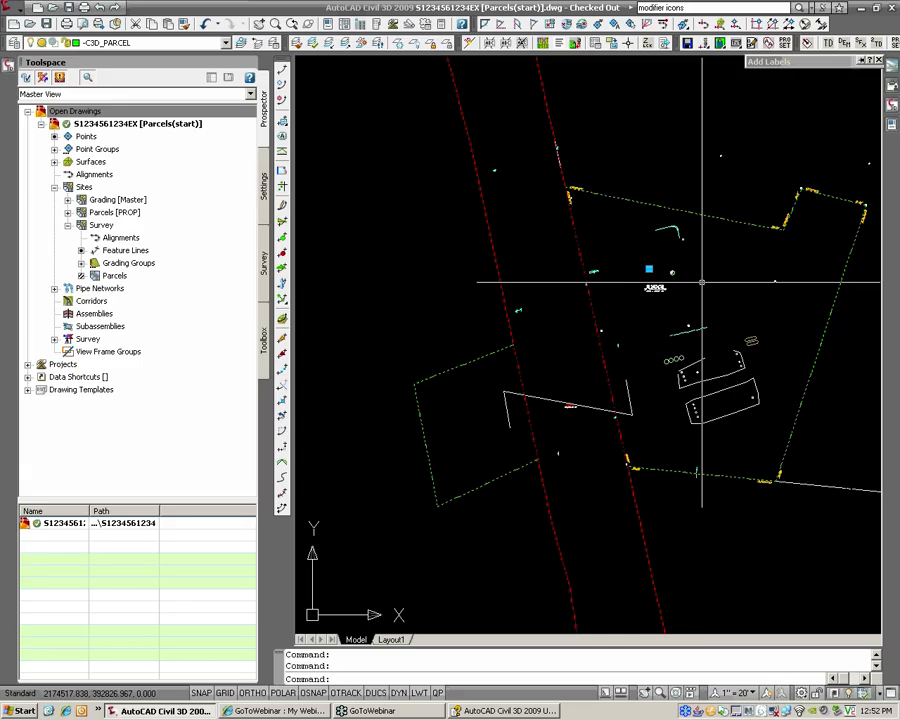
key(Escape)
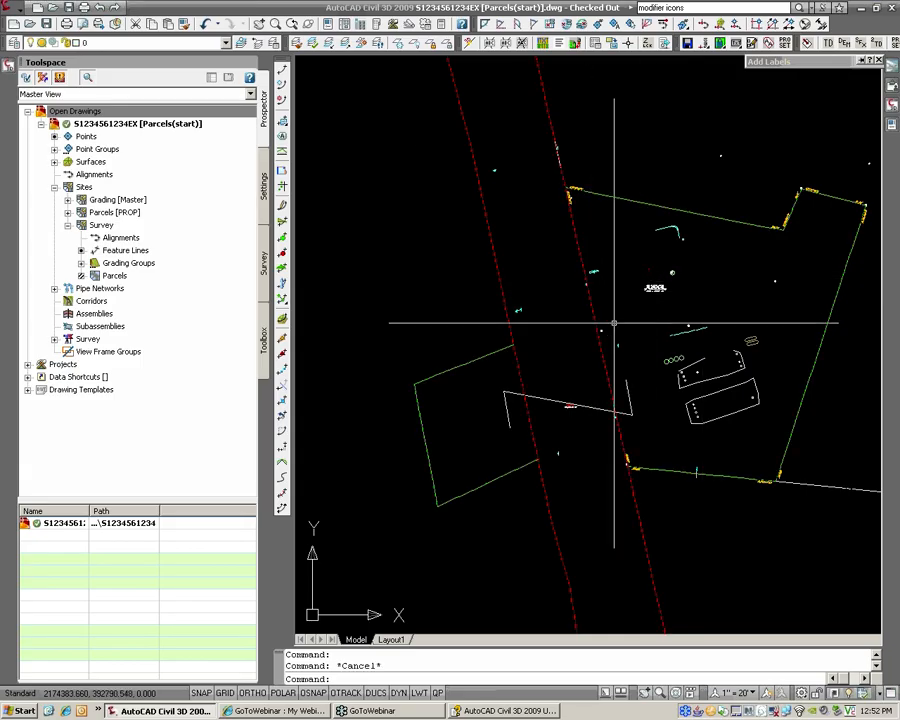
Step: Dissolve the parcel union on the merged parcel from Edit Parcel Segments, then exit with X
click(12, 9)
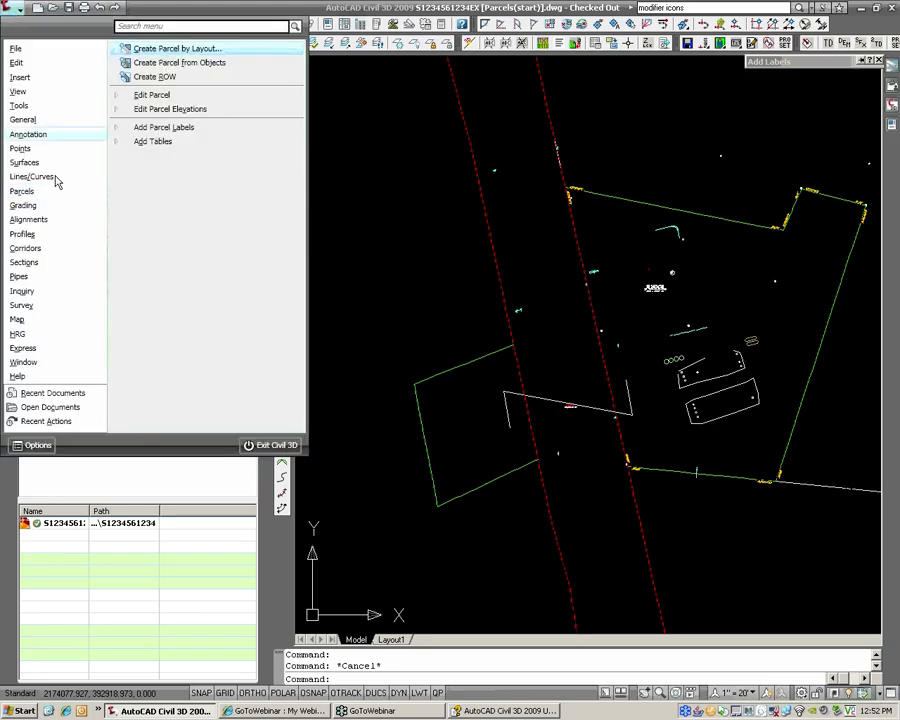
click(160, 96)
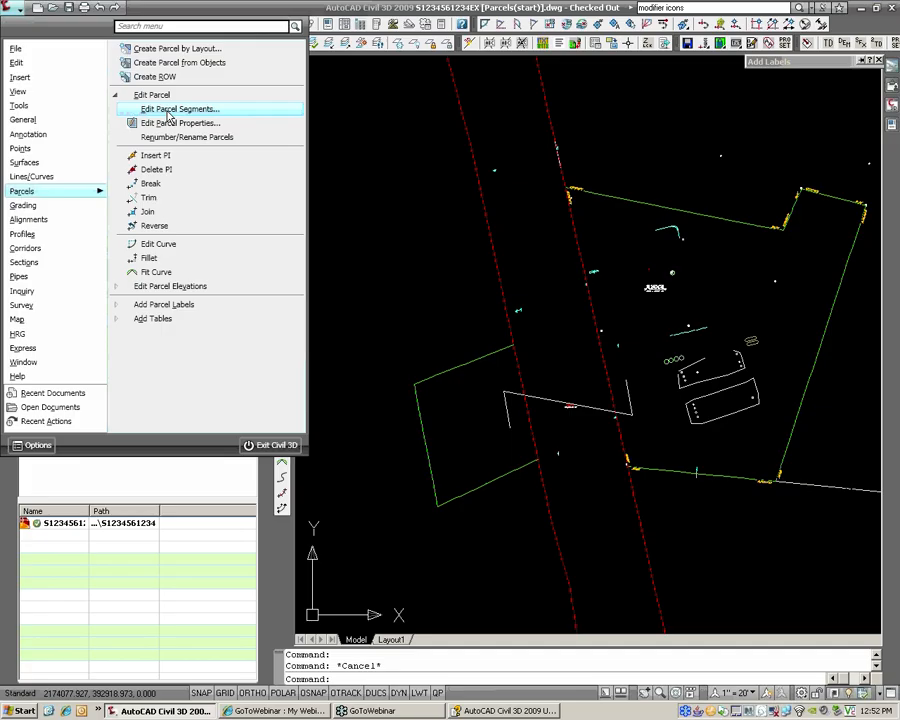
click(168, 113)
click(480, 358)
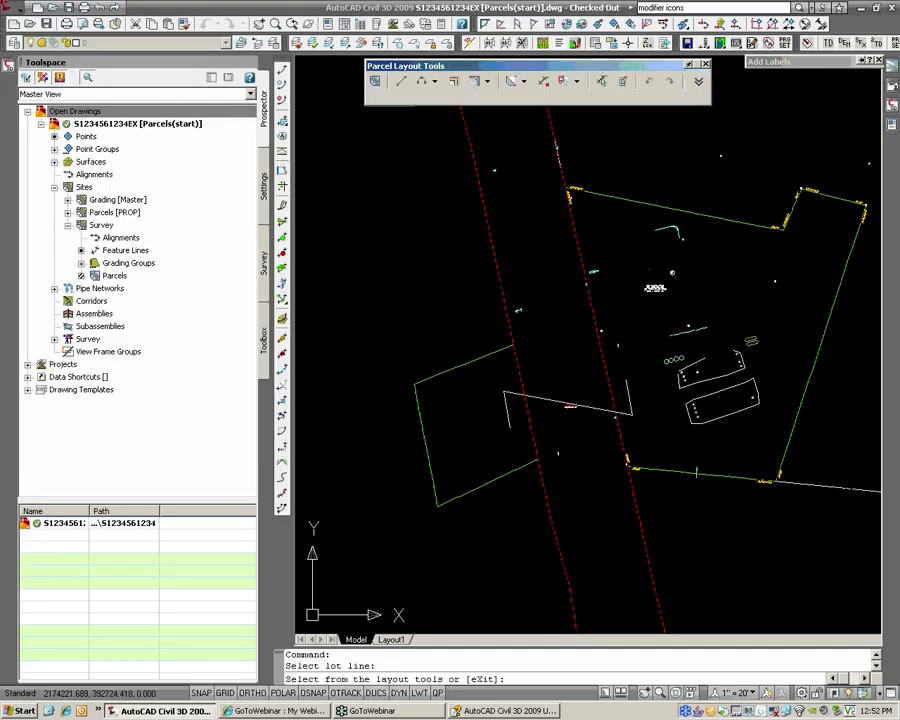
click(577, 83)
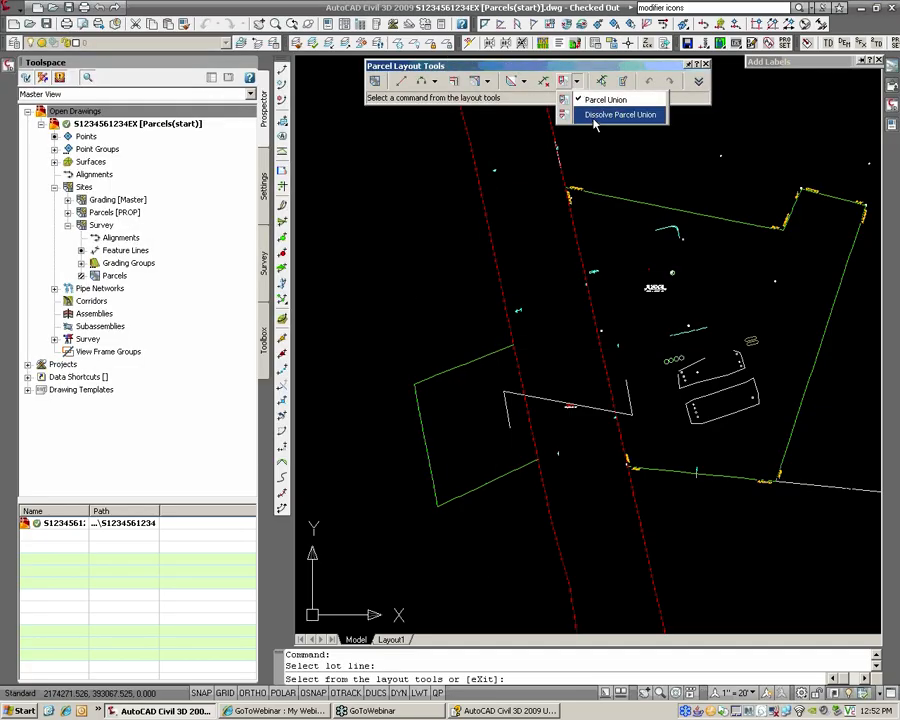
click(597, 117)
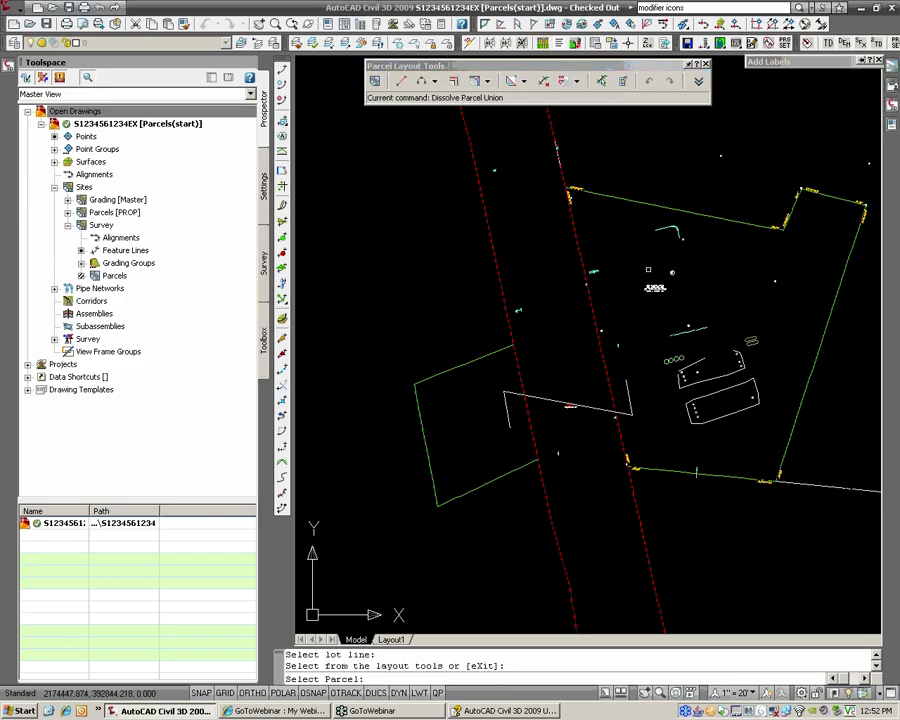
click(646, 270)
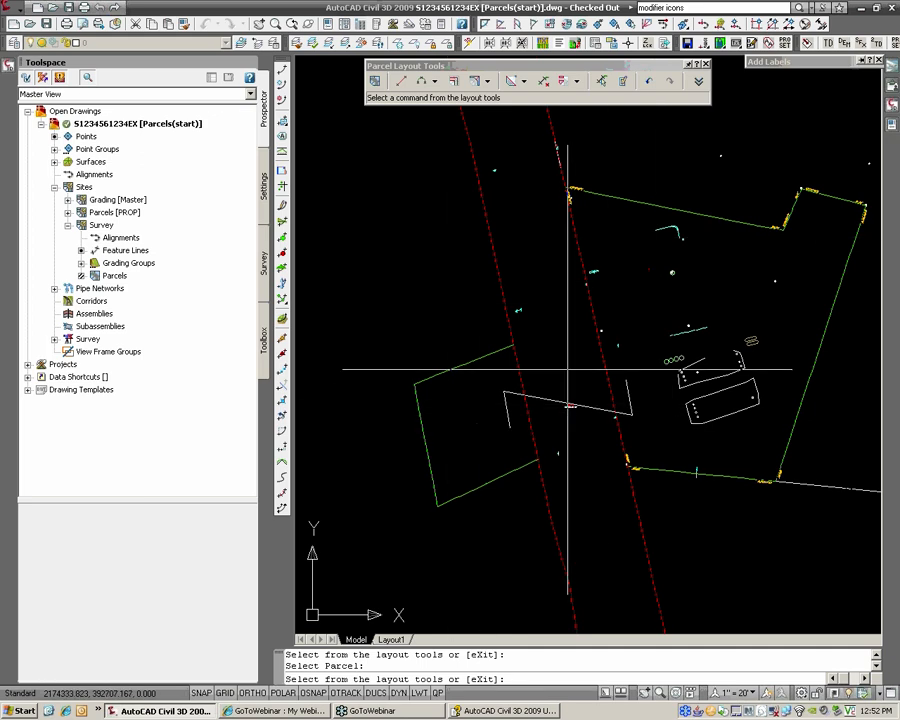
text(X)
key(Return)
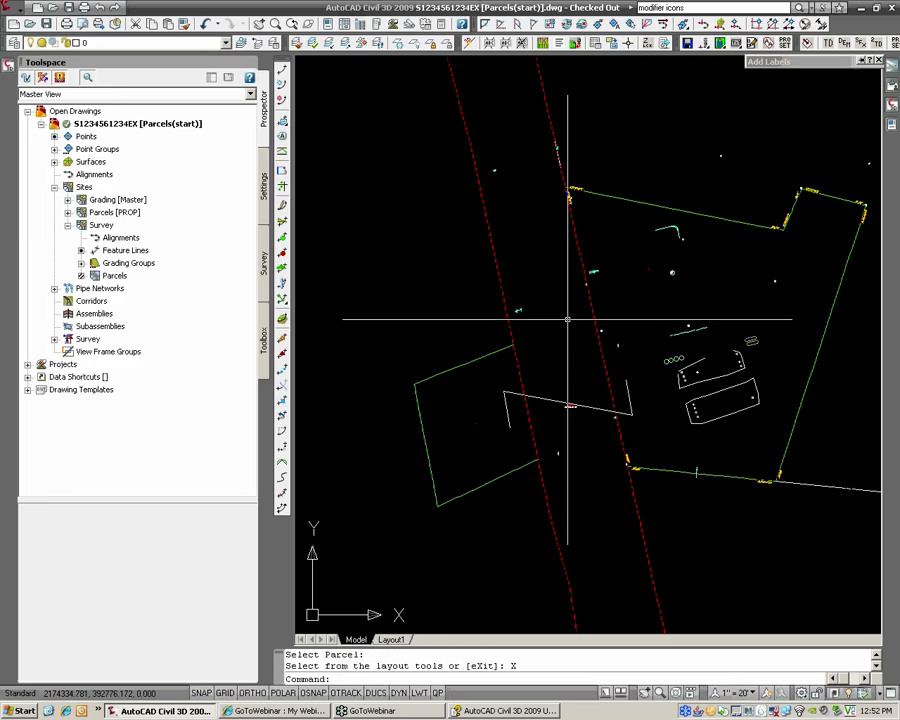
Step: Set Add Labels to Parcel Area labels with the HRG_Exist (no square feet) style
mouse_move(776, 66)
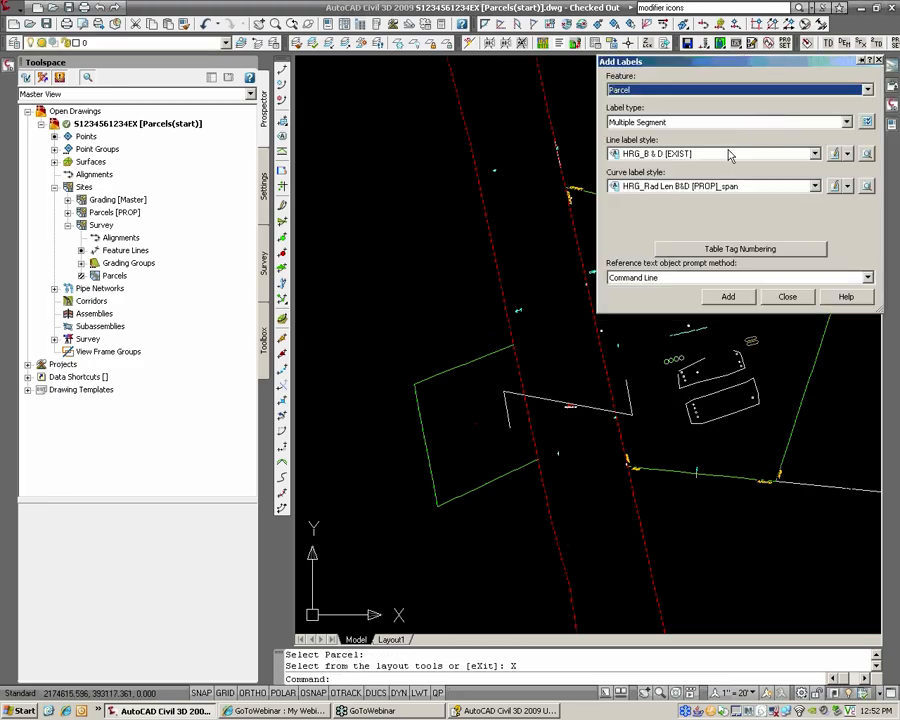
click(675, 122)
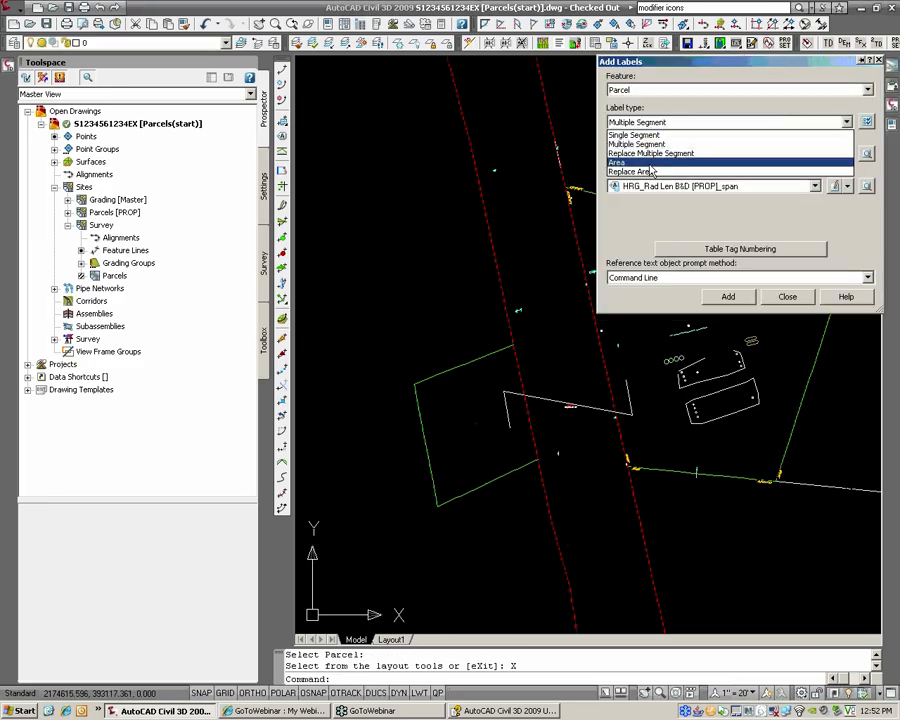
click(660, 173)
click(663, 154)
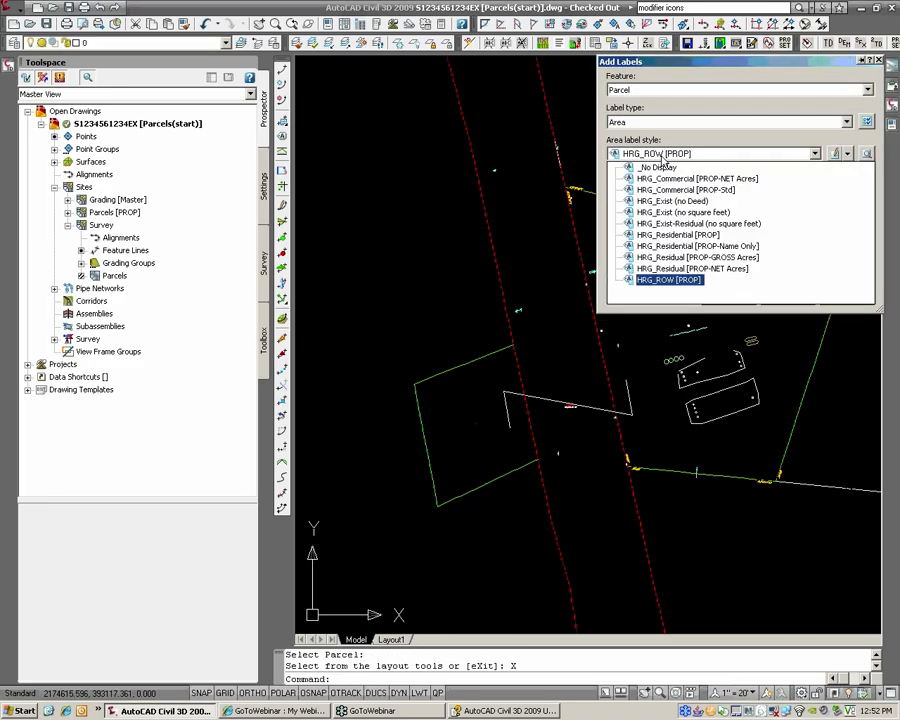
click(698, 213)
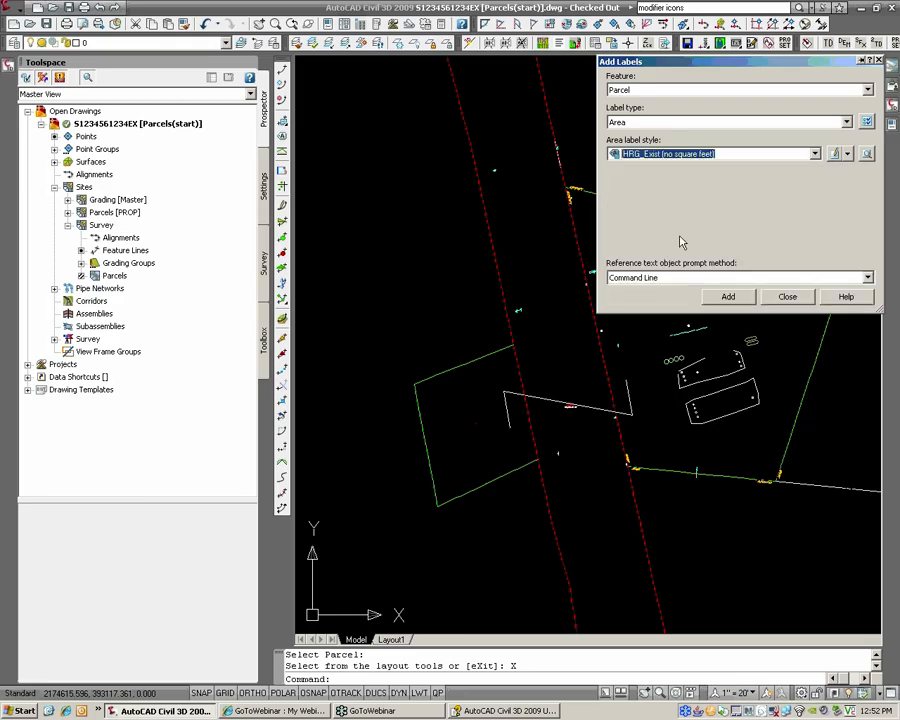
Step: Place the area label on the survey parcel, showing D.B., PG., T.M. and Area
click(728, 296)
scroll(511, 234, up, 4)
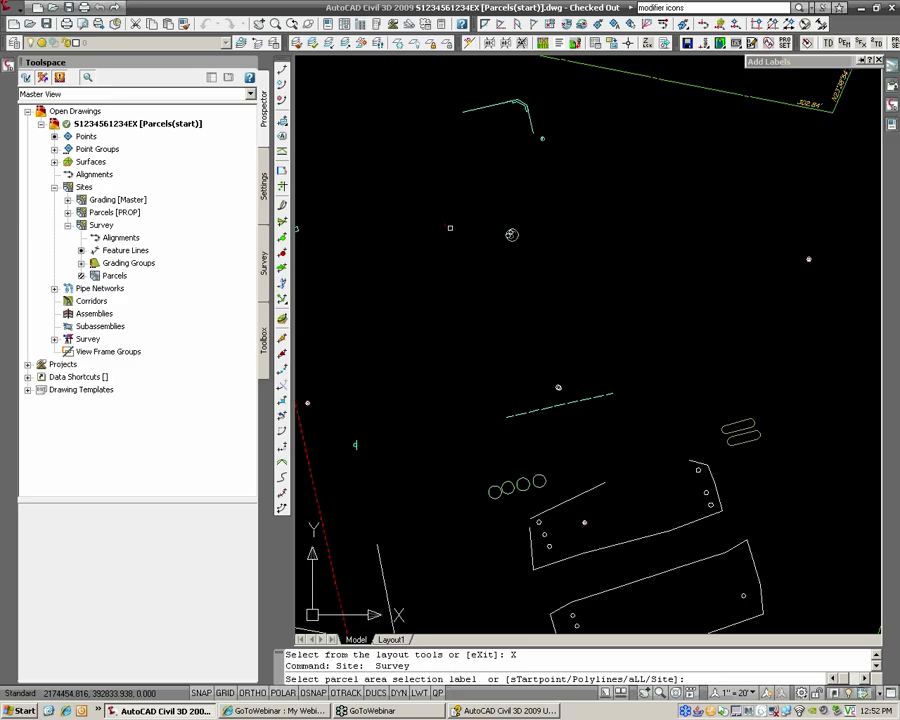
click(511, 234)
key(Return)
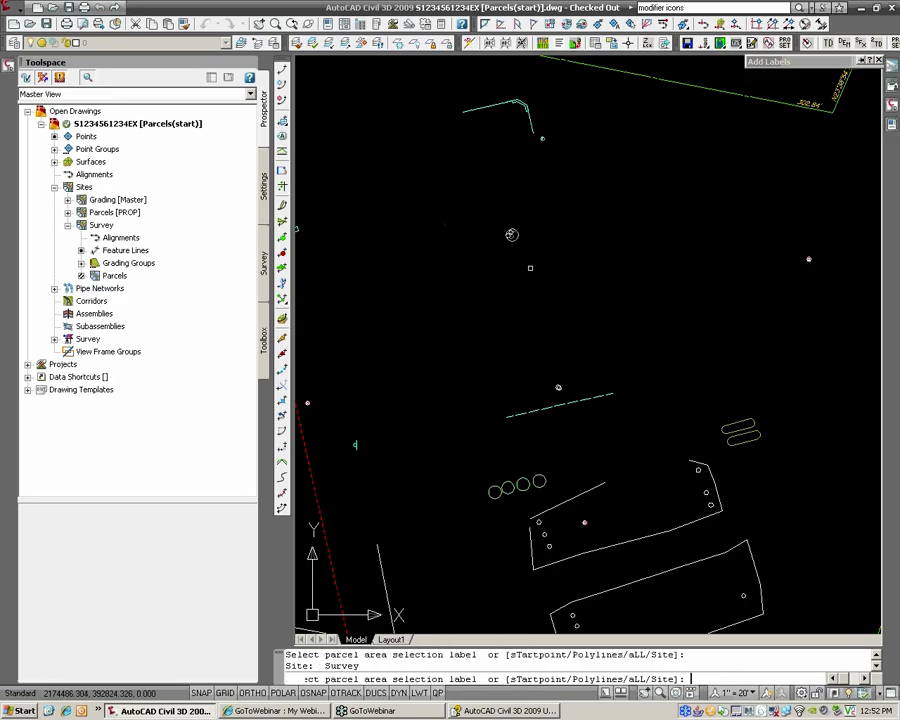
scroll(454, 246, up, 2)
key(Return)
scroll(600, 215, down, 3)
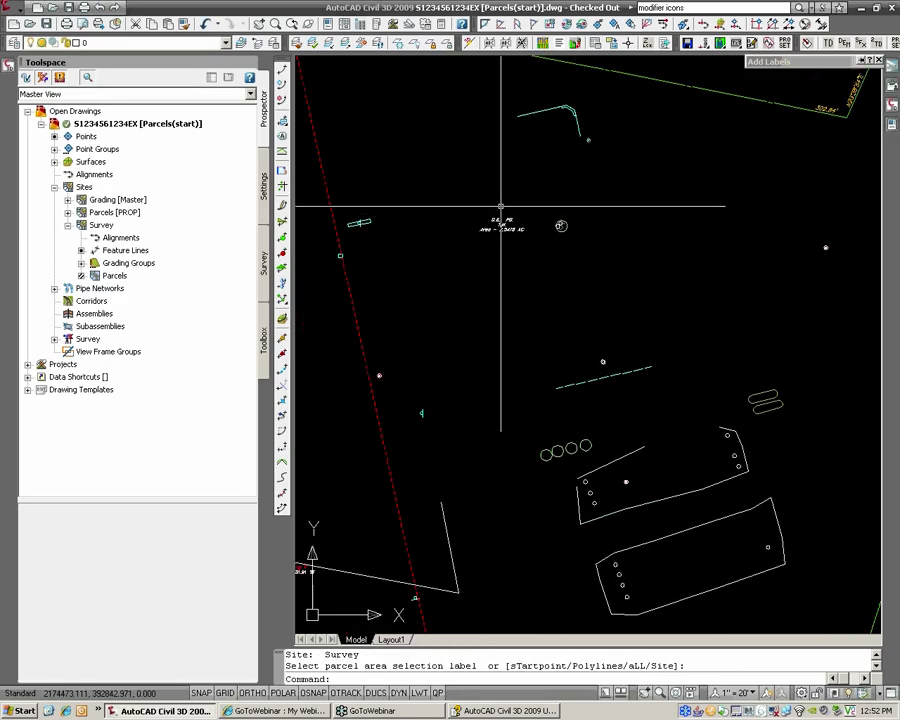
scroll(540, 225, down, 3)
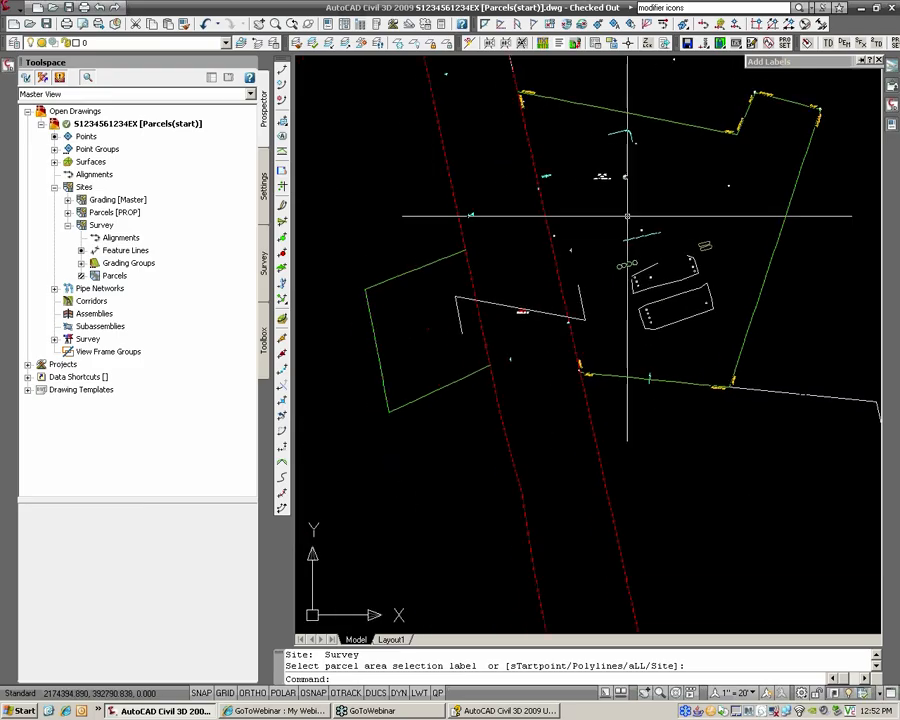
scroll(527, 246, up, 2)
middle_drag(583, 198, 575, 265)
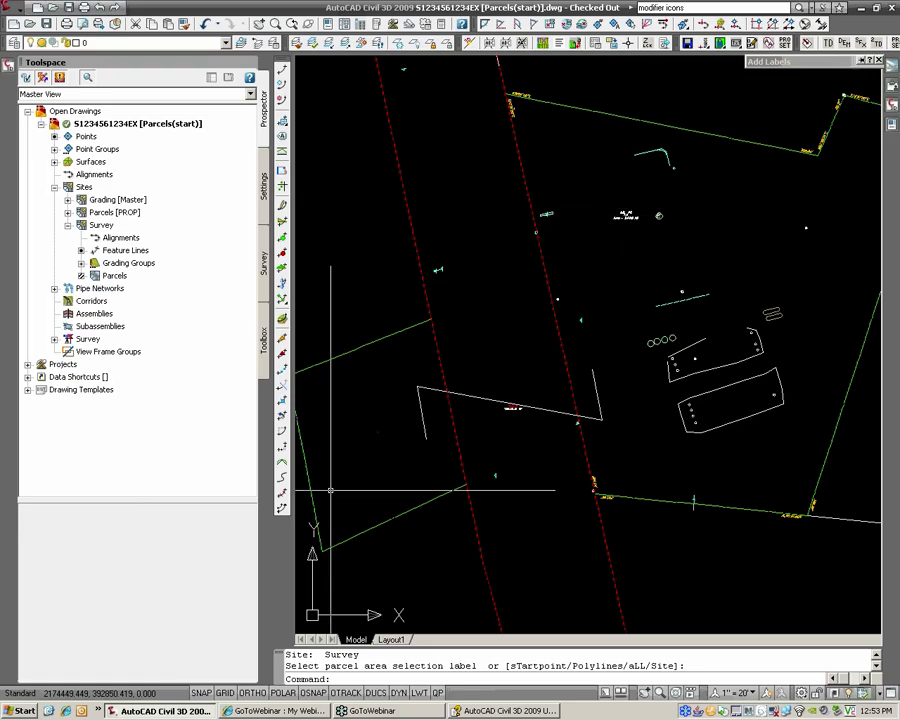
middle_drag(402, 383, 412, 392)
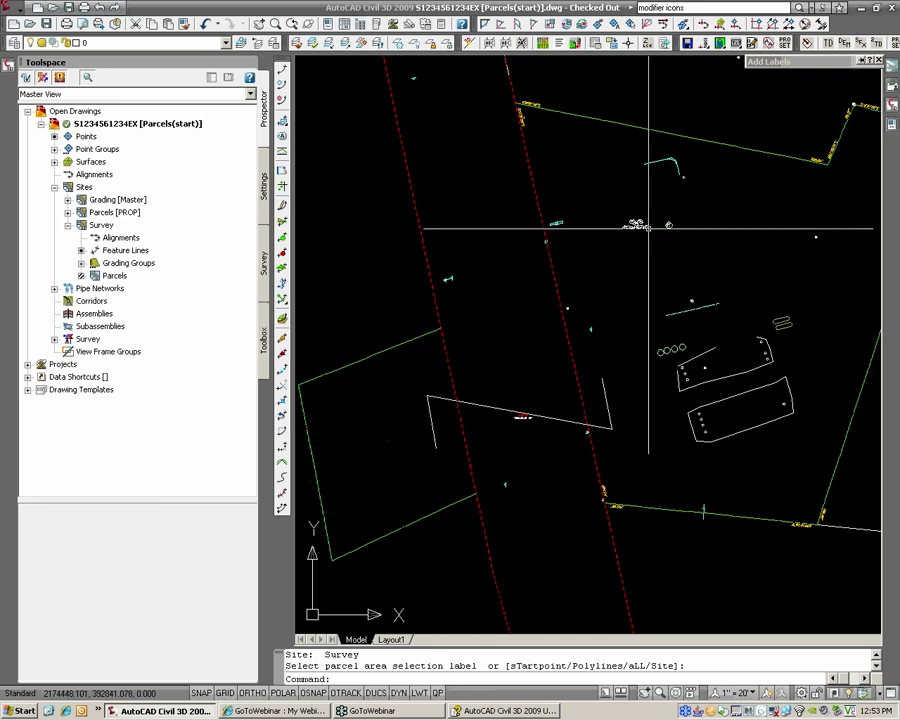
mouse_move(648, 226)
middle_down()
mouse_move(540, 260)
mouse_move(566, 260)
middle_up()
scroll(641, 230, up, 3)
key(Escape)
key(Escape)
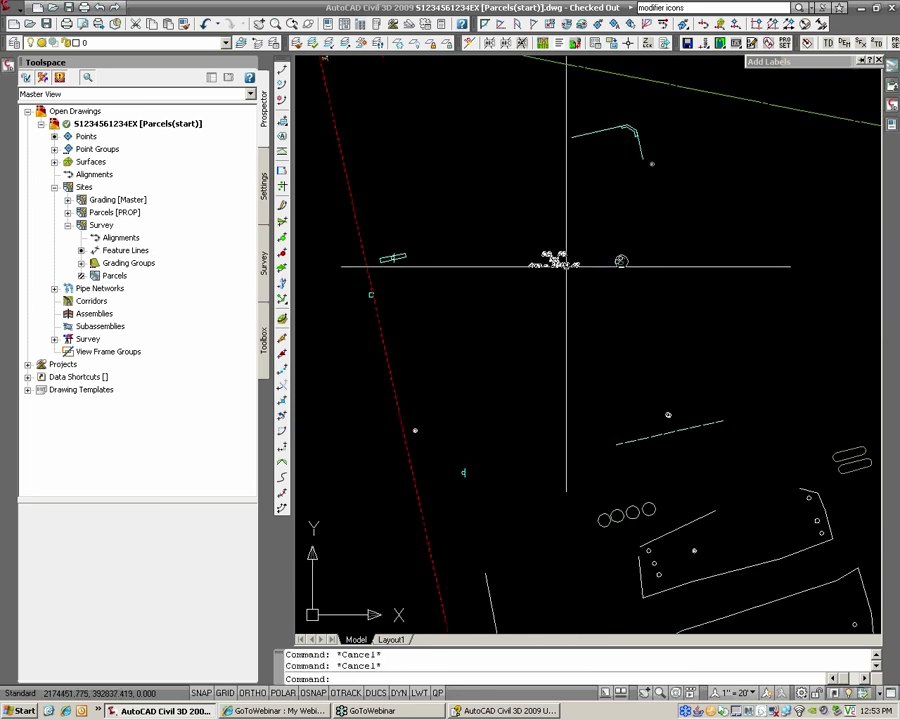
Step: Move the first parcel area label up into the open space above
click(555, 257)
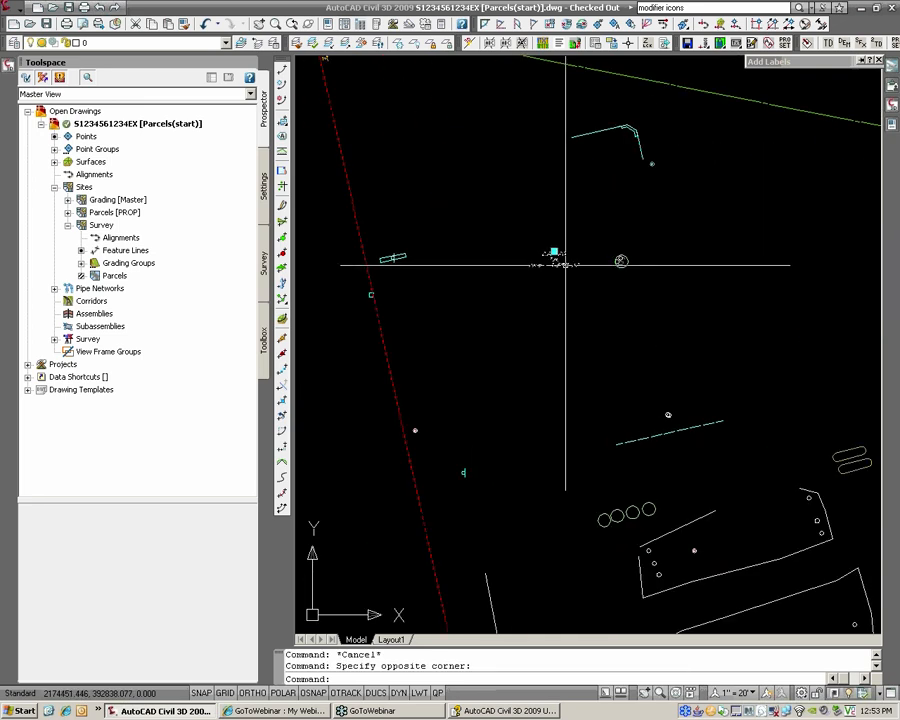
click(553, 251)
click(553, 251)
click(456, 135)
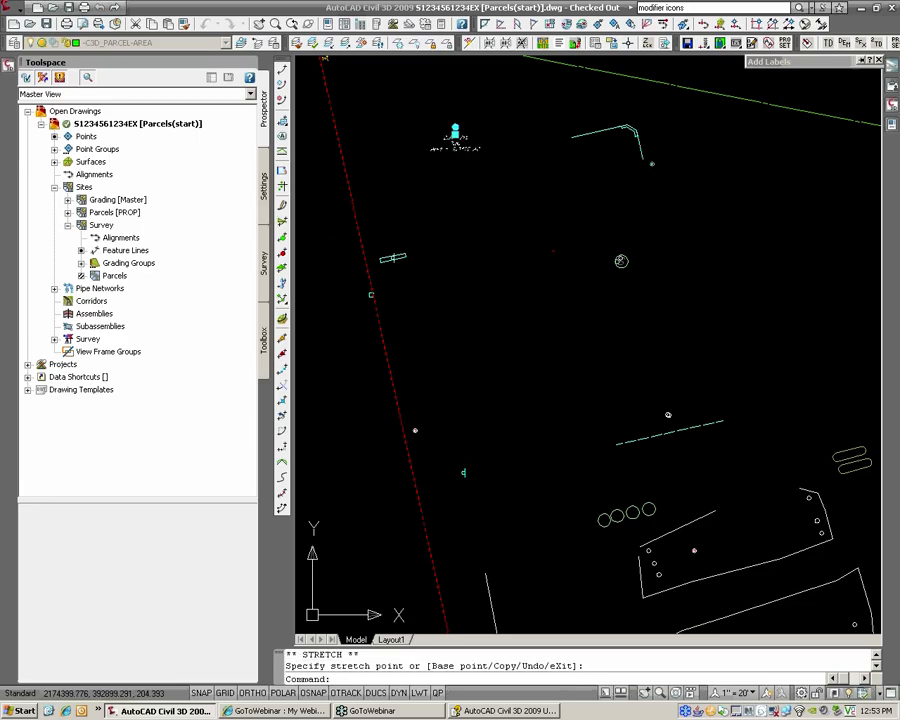
key(Escape)
Step: Add a second area label to another spot in the survey parcel
mouse_move(787, 63)
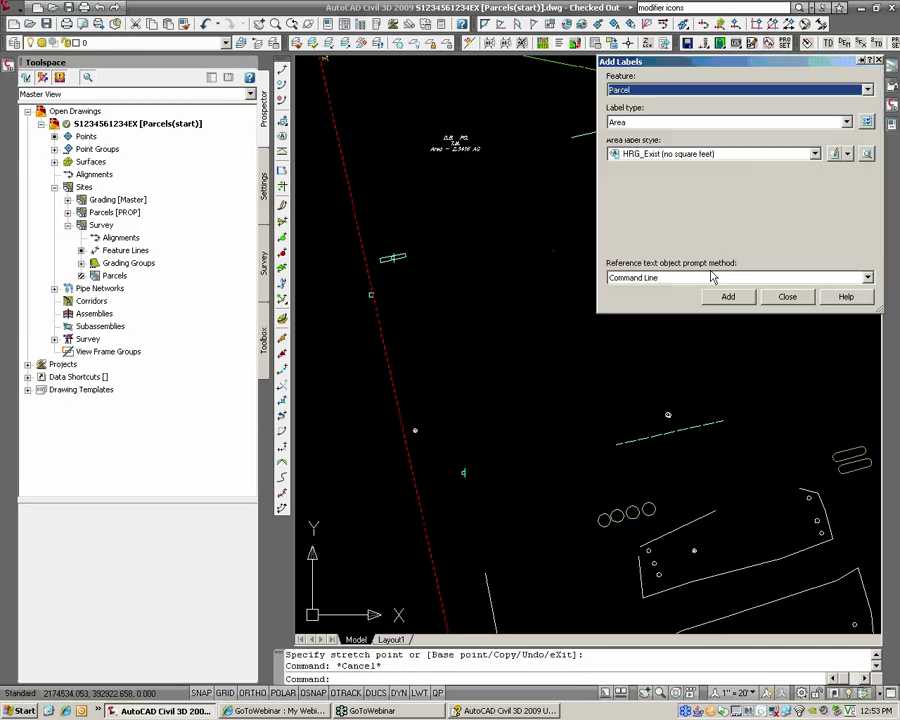
click(728, 296)
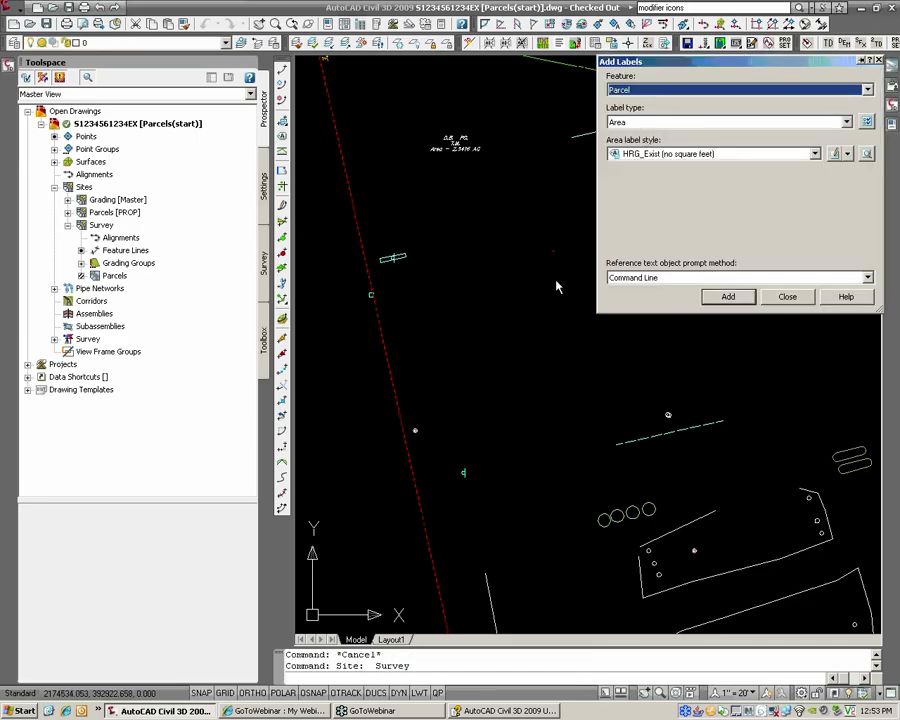
click(621, 261)
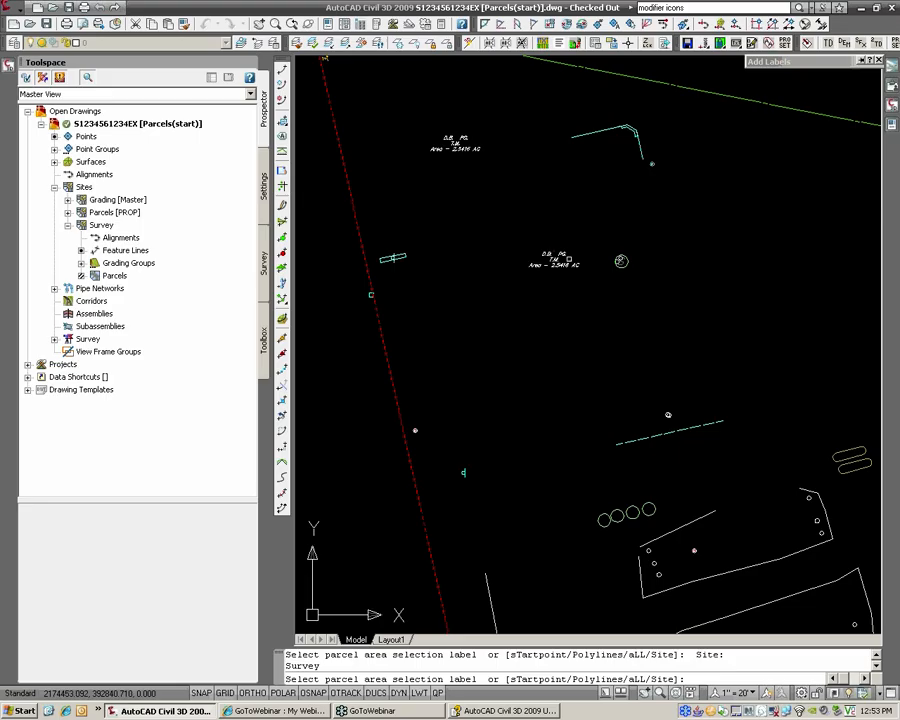
key(Return)
Step: Move the new Area = 2.5416 AC label lower right, near the dashed line
click(569, 260)
click(563, 265)
click(554, 251)
click(692, 373)
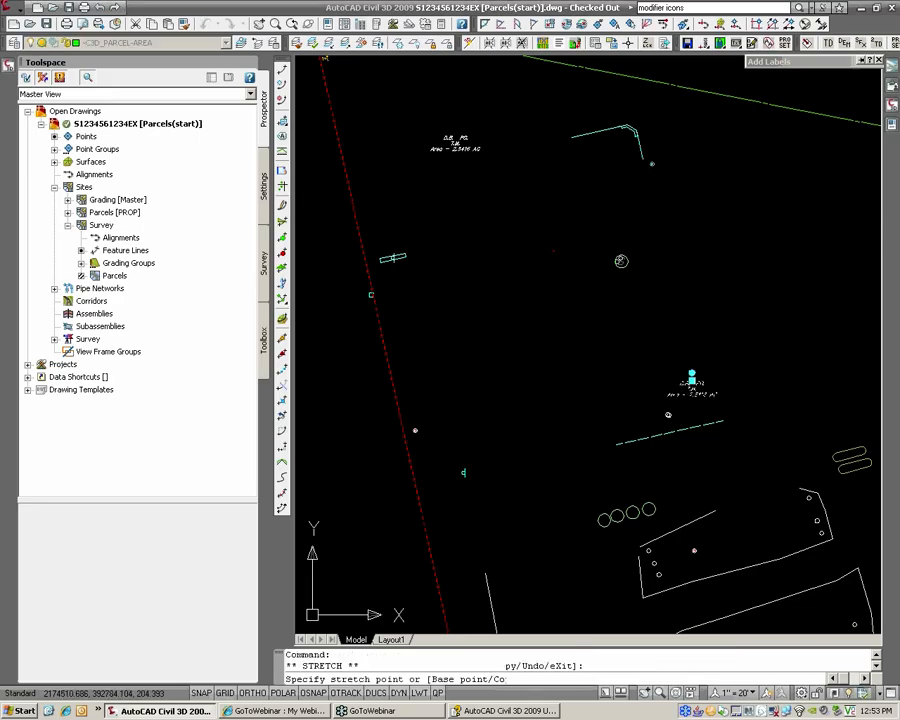
key(Escape)
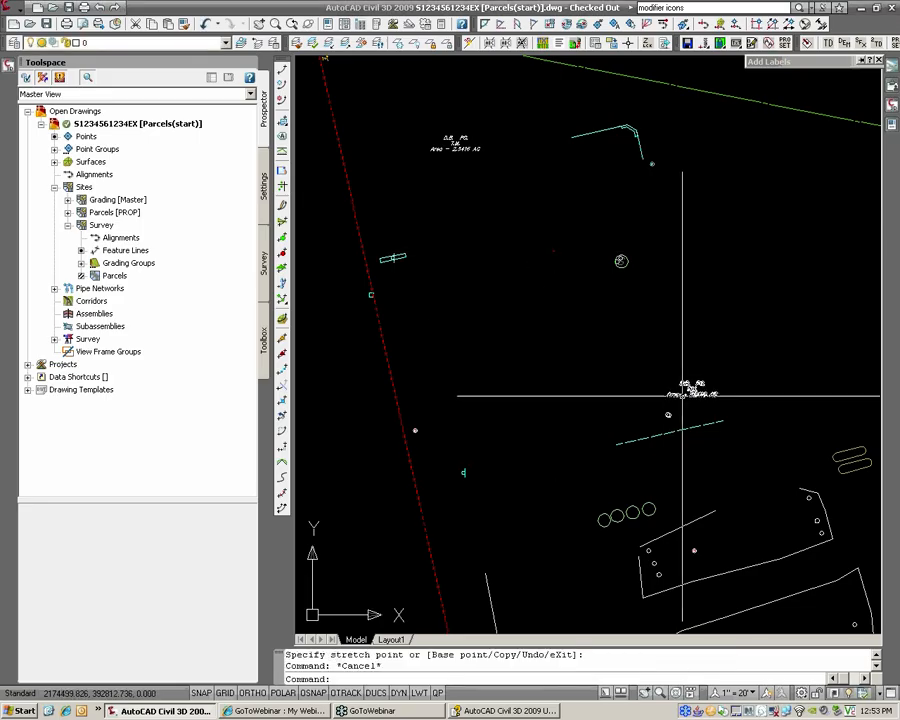
scroll(681, 388, down, 2)
scroll(705, 393, up, 2)
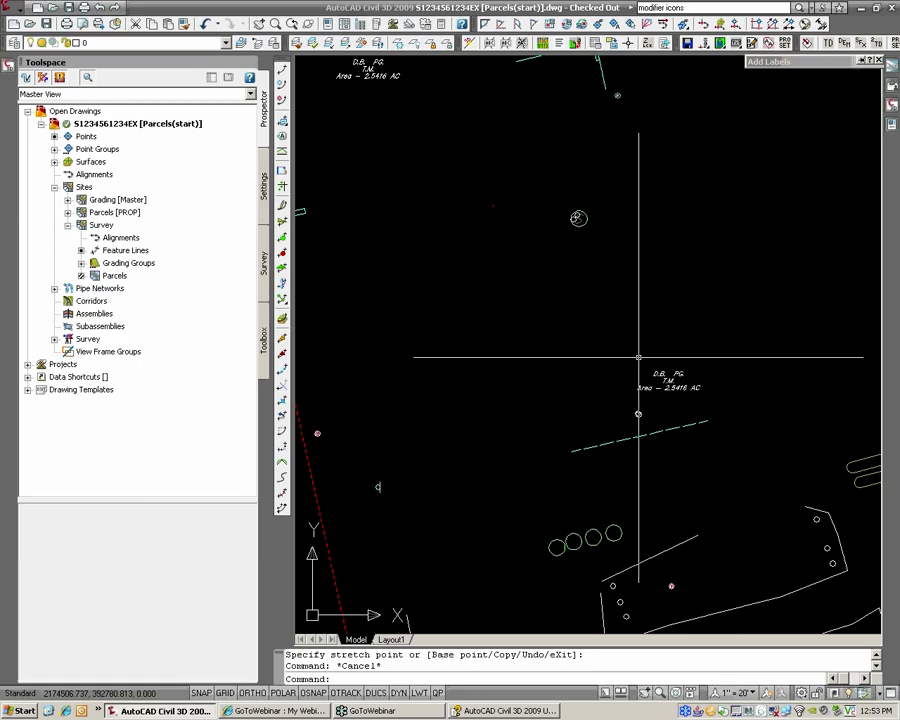
middle_drag(600, 296, 600, 364)
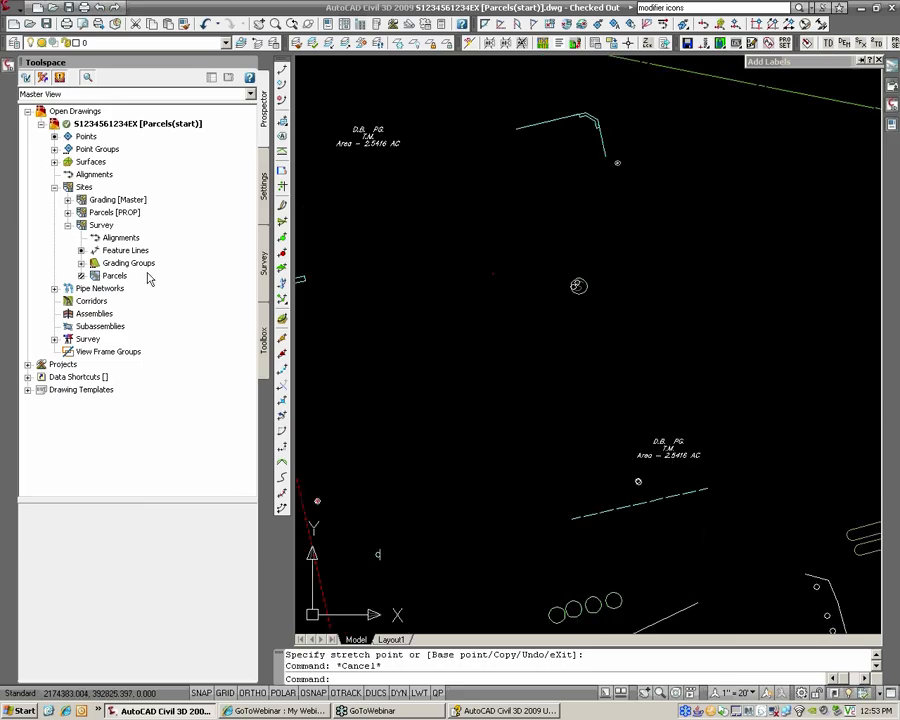
Step: Save the drawing and select parcel HRG_PROPERTY [EXIST]: 3 under the Survey site's Parcels
click(110, 277)
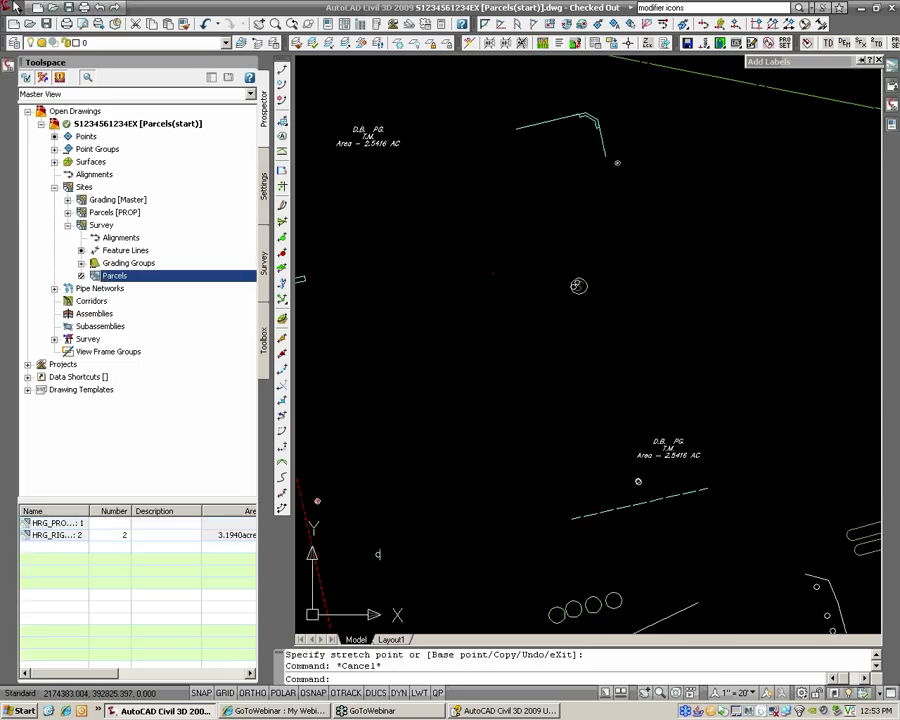
click(45, 25)
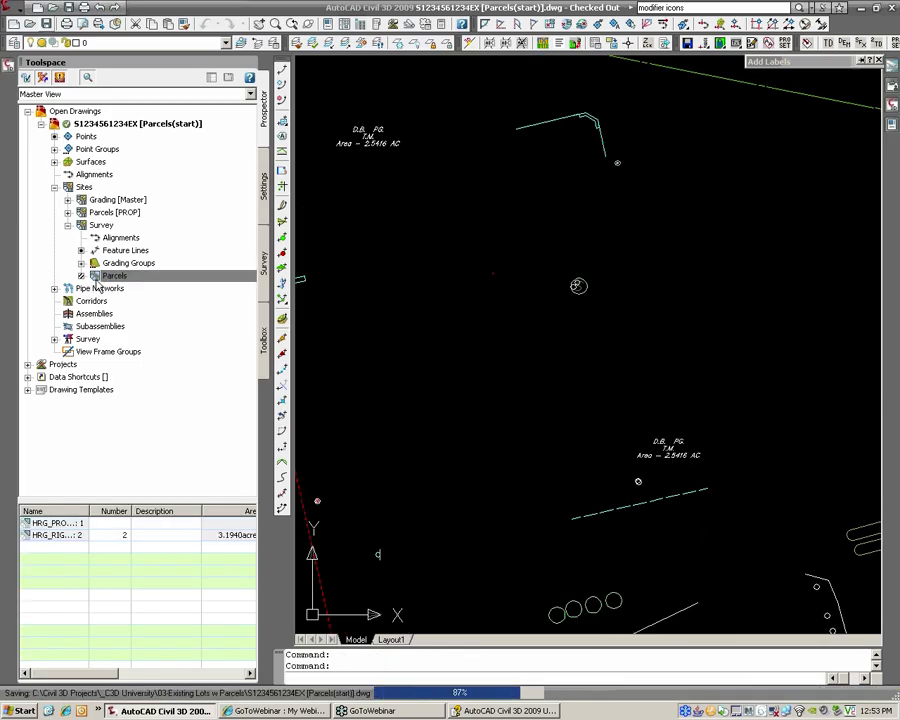
click(82, 276)
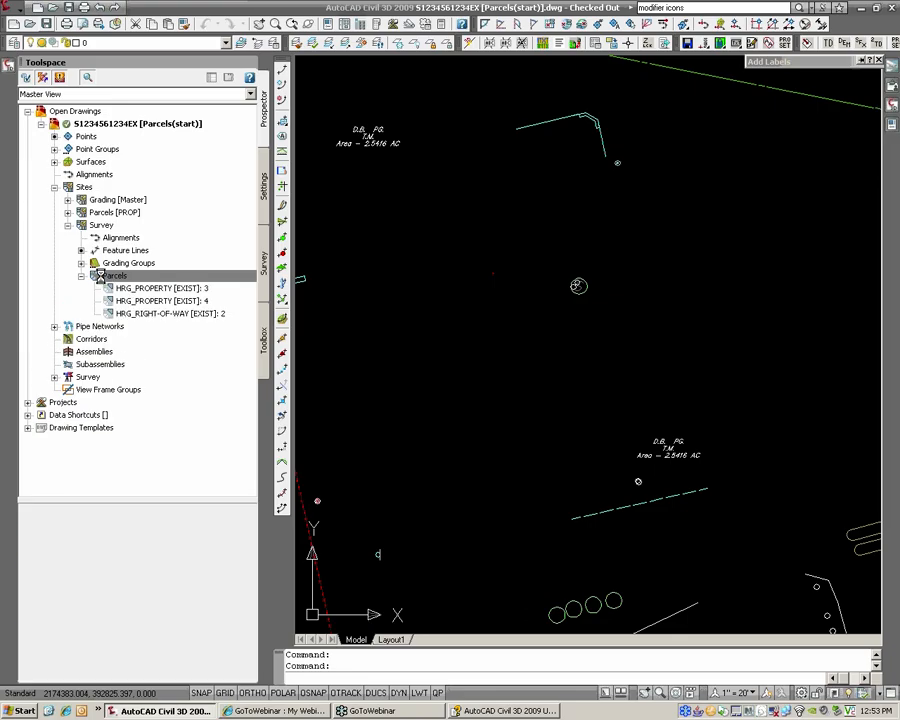
click(160, 288)
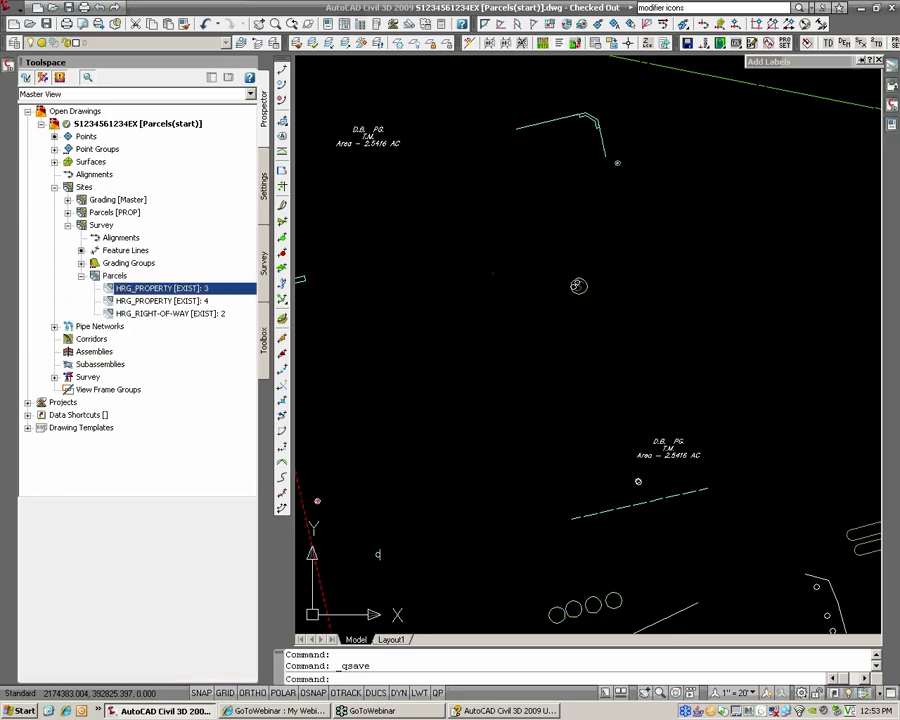
right_click(186, 290)
Step: Enter PAGE 1259 and DEED BOOK 4687 in parcel 3's user-defined properties
click(205, 297)
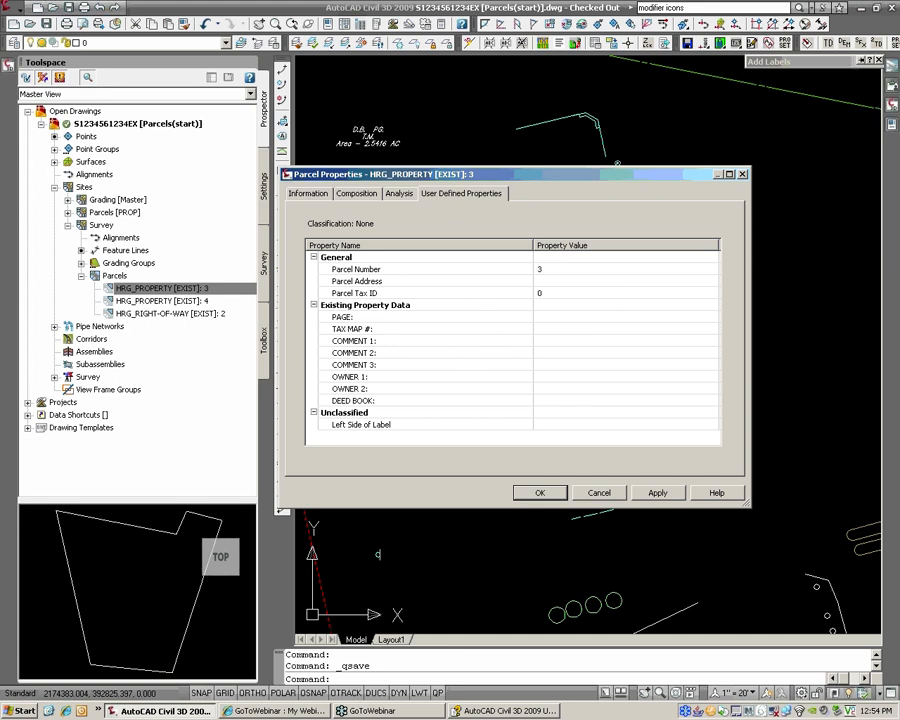
click(553, 317)
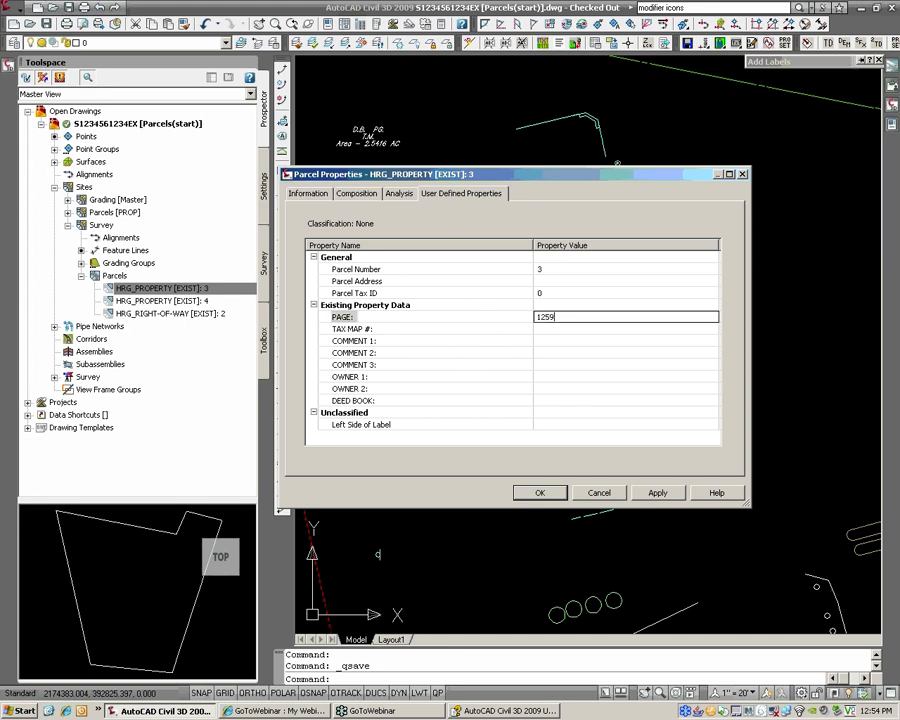
click(560, 398)
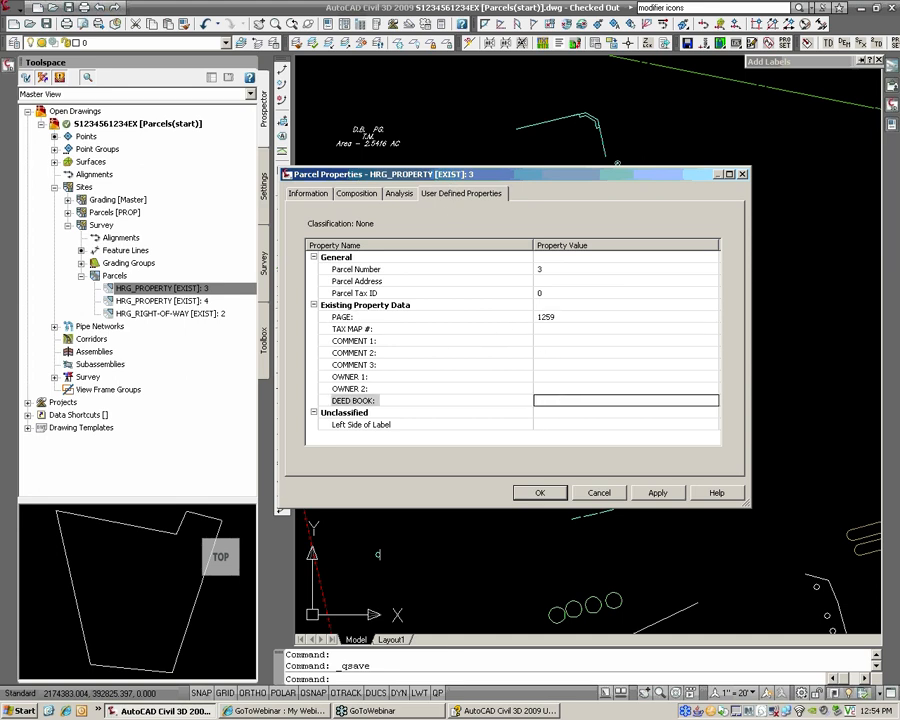
click(553, 497)
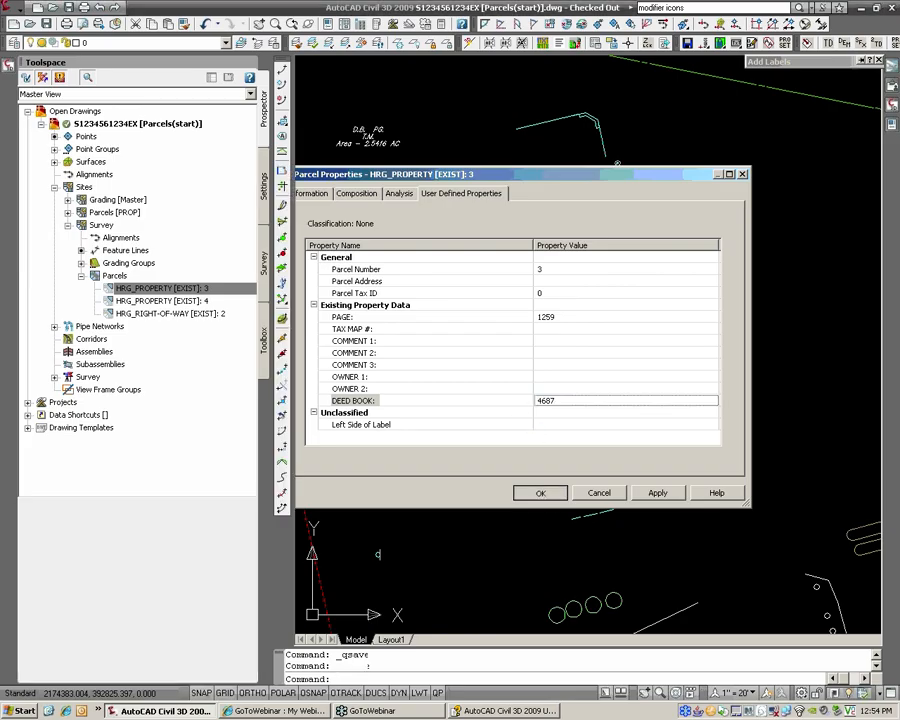
scroll(683, 436, up, 3)
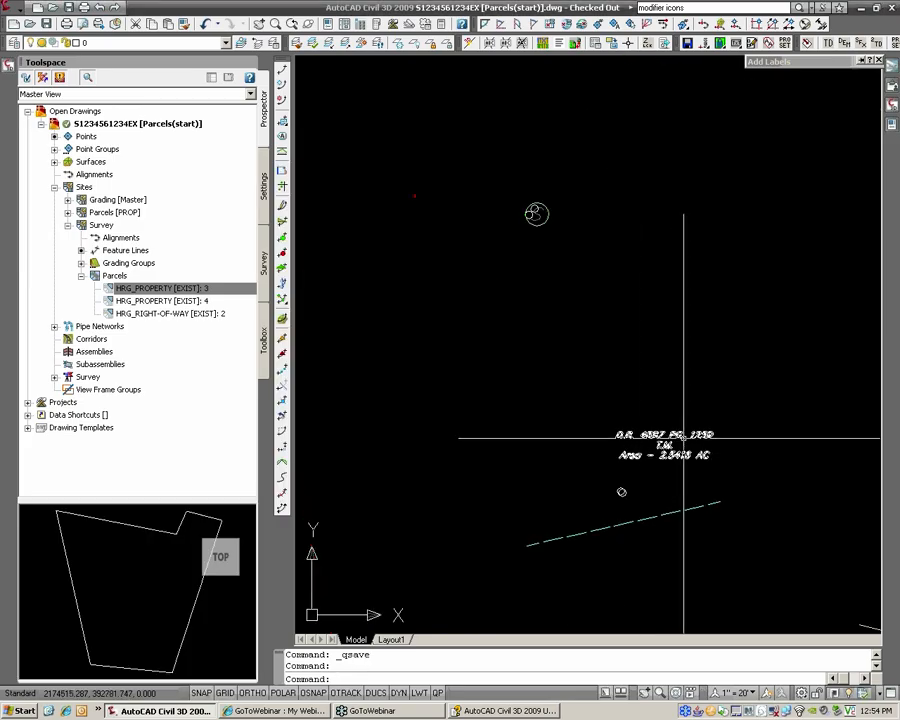
scroll(691, 438, up, 3)
scroll(654, 424, down, 2)
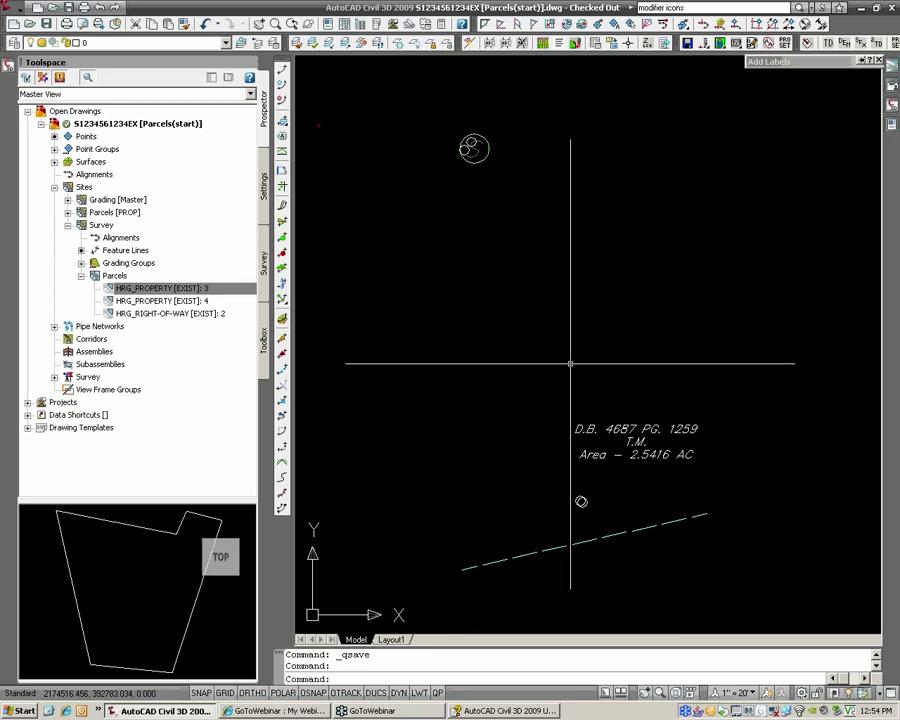
scroll(570, 364, down, 2)
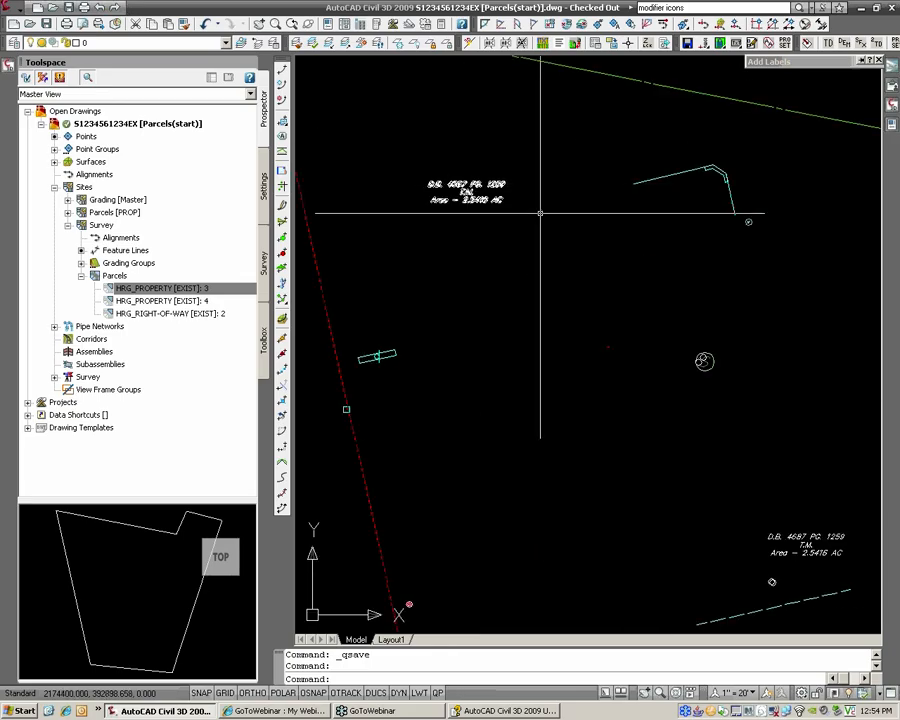
scroll(540, 213, down, 2)
click(716, 426)
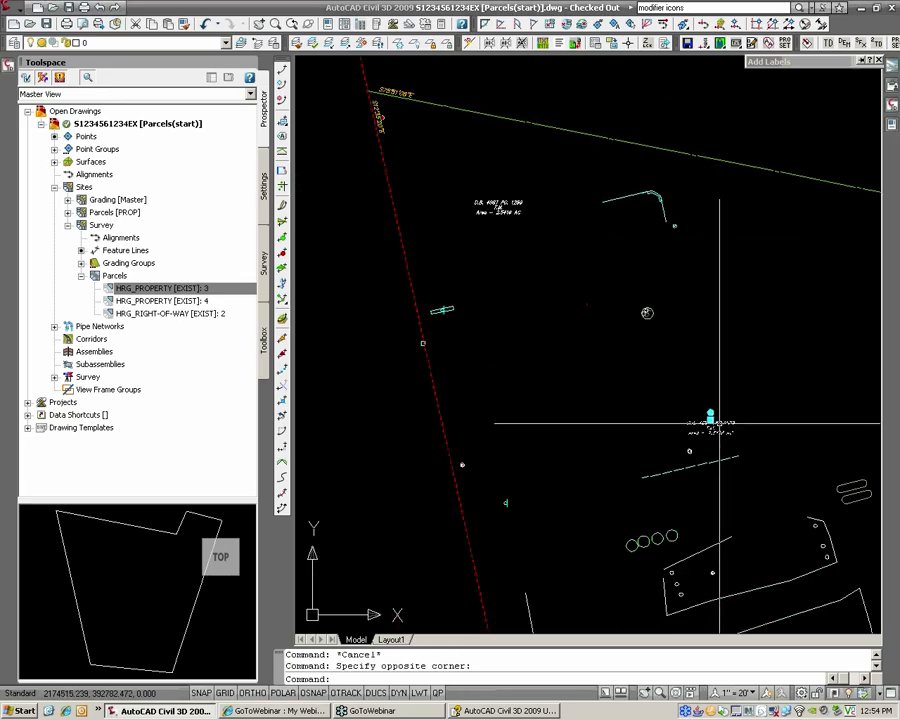
key(Escape)
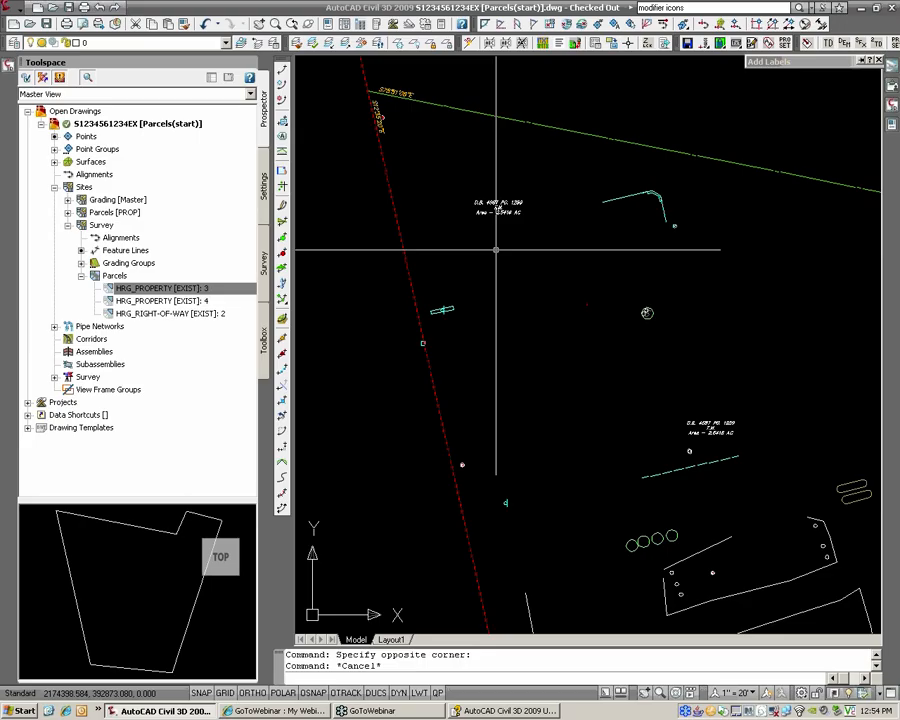
scroll(496, 250, down, 2)
middle_drag(415, 259, 581, 263)
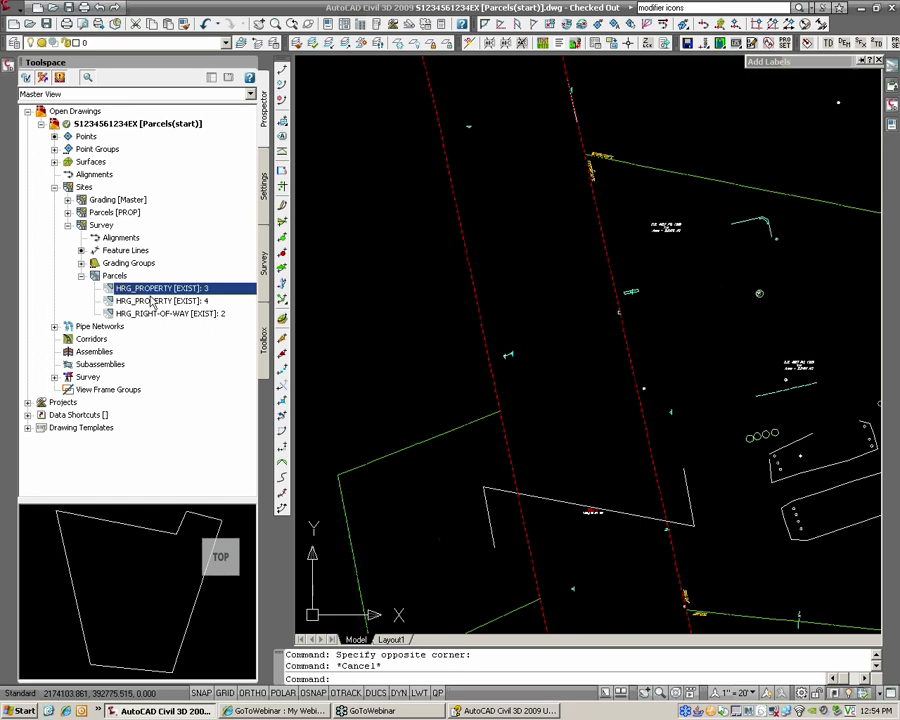
mouse_move(550, 525)
middle_down()
mouse_move(506, 482)
mouse_move(526, 456)
middle_up()
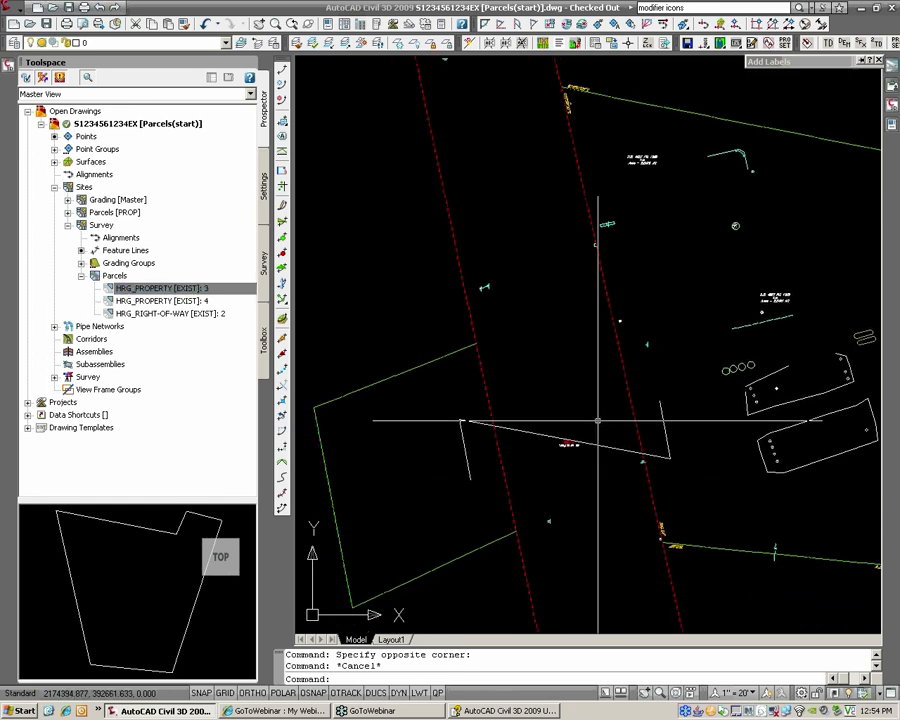
scroll(618, 347, down, 1)
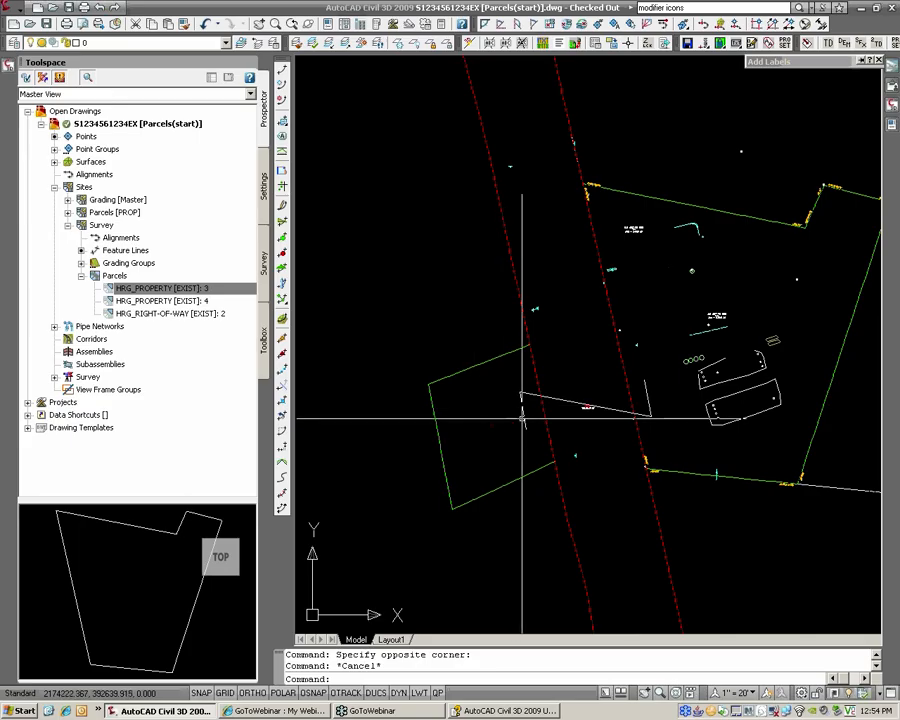
scroll(554, 420, up, 2)
click(547, 445)
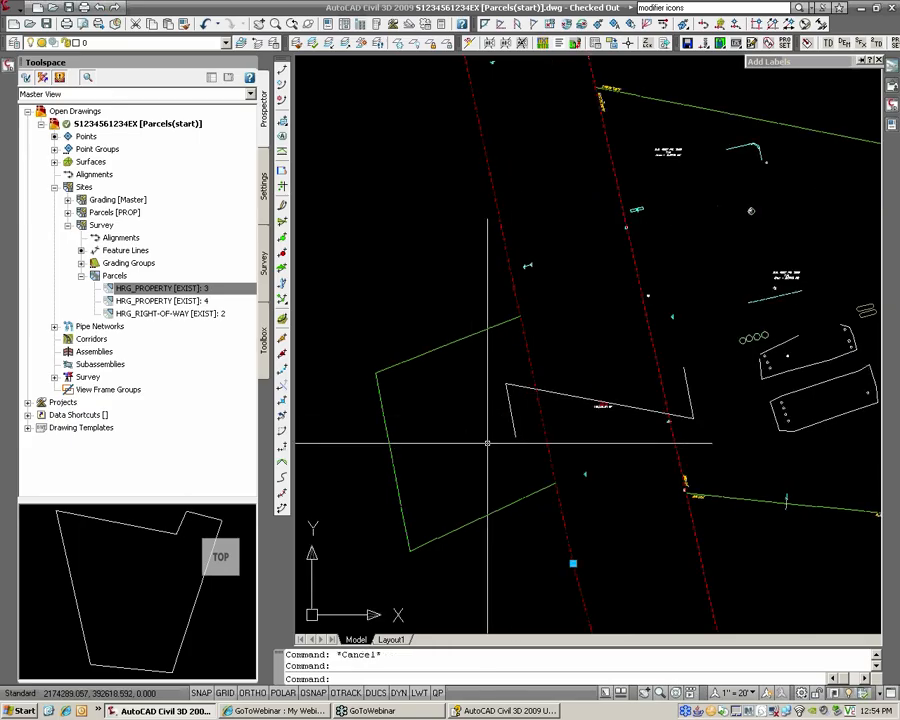
scroll(530, 431, up, 3)
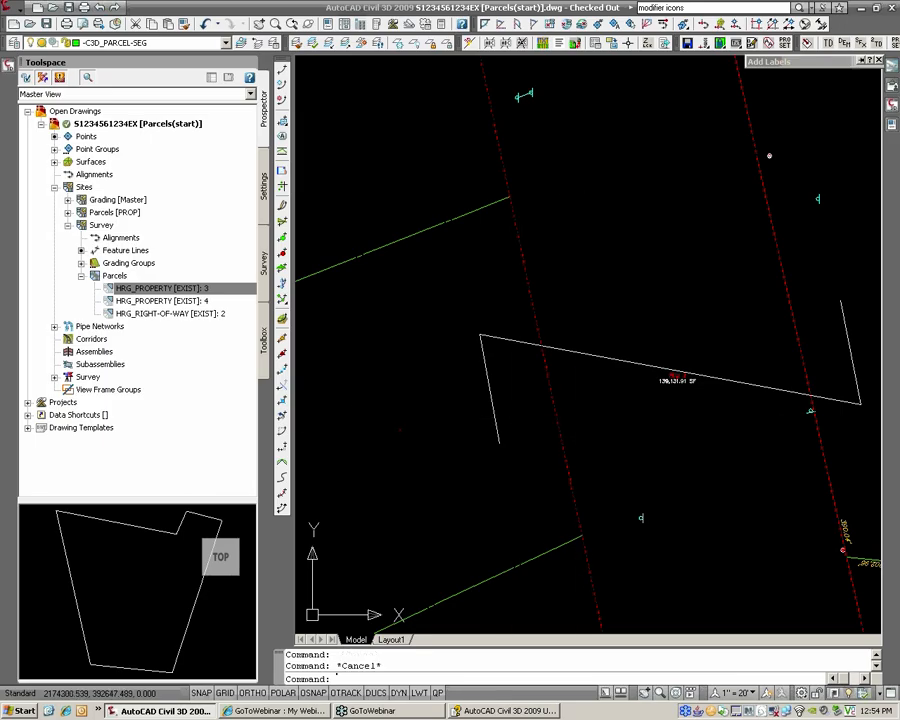
key(Escape)
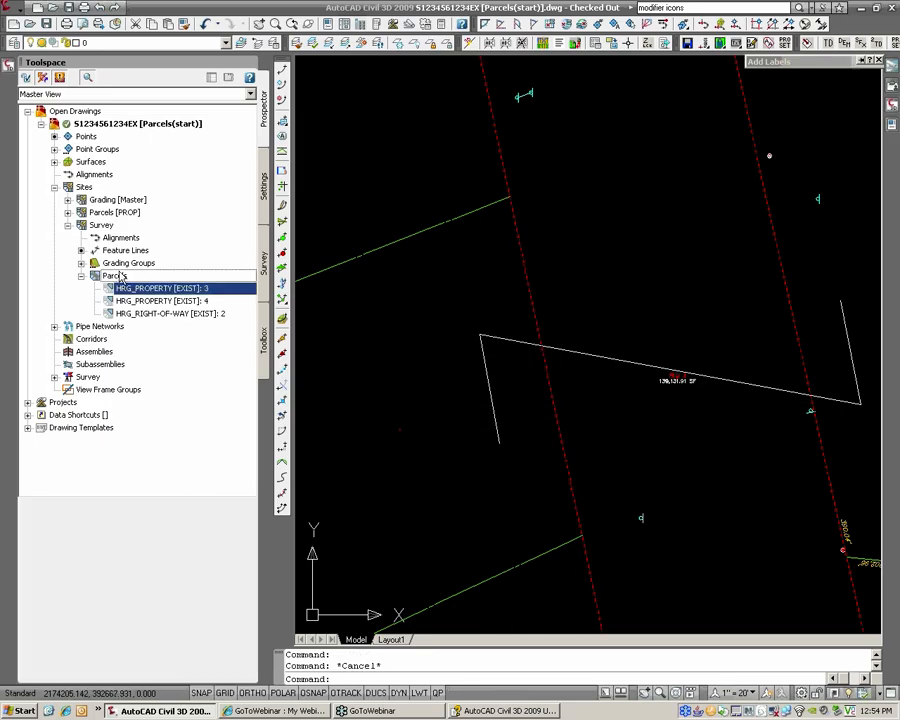
Step: Move HRG_Property [EXIST] to the top of the Survey site's parcel style display order
right_click(119, 278)
click(150, 284)
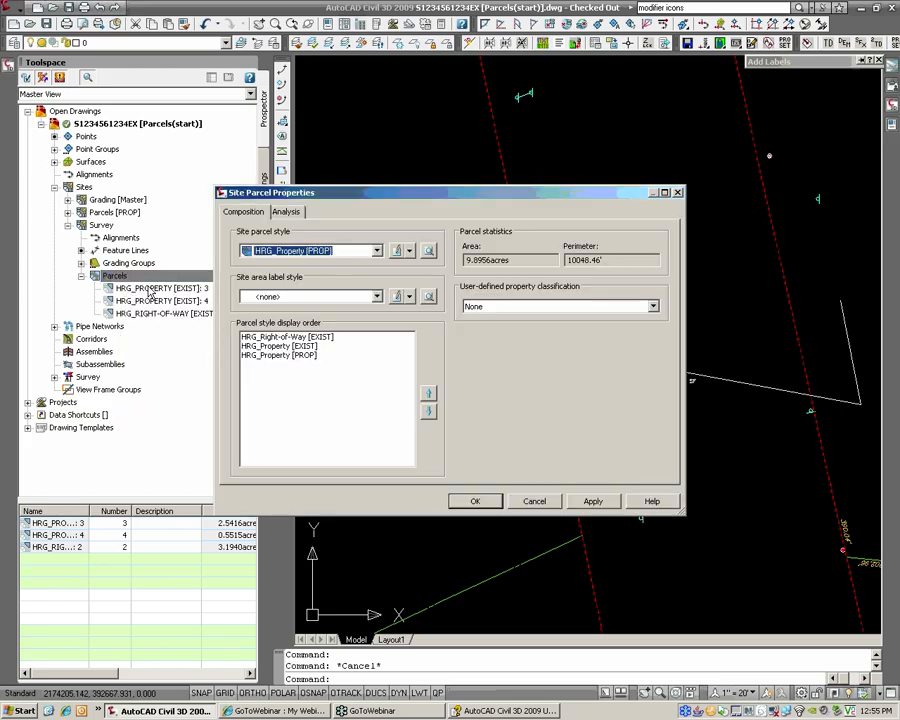
click(272, 346)
click(428, 393)
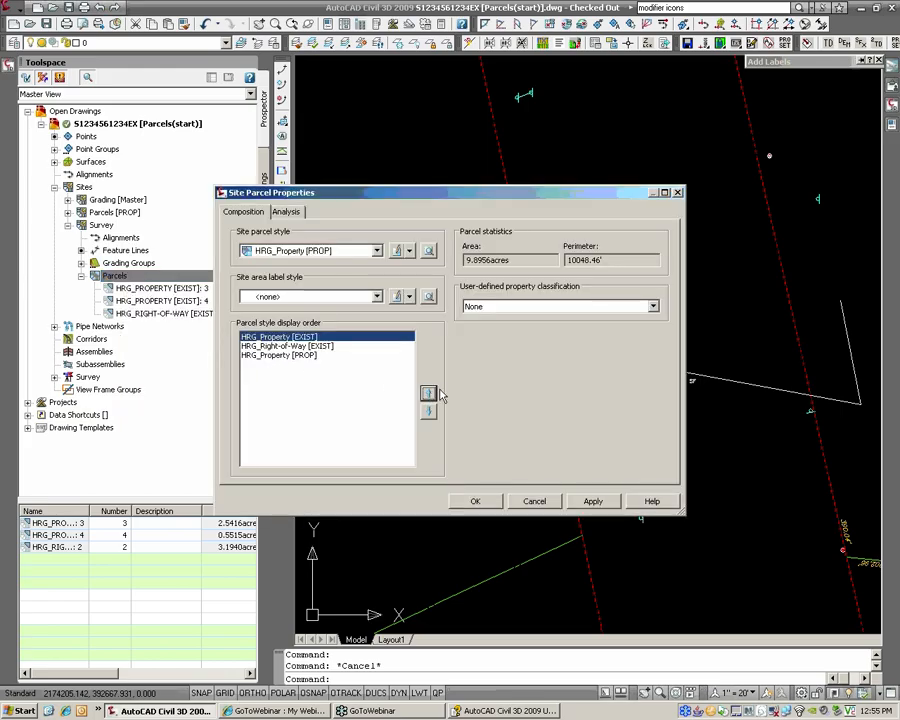
click(487, 503)
scroll(653, 427, down, 2)
middle_drag(653, 422, 575, 447)
scroll(610, 410, down, 4)
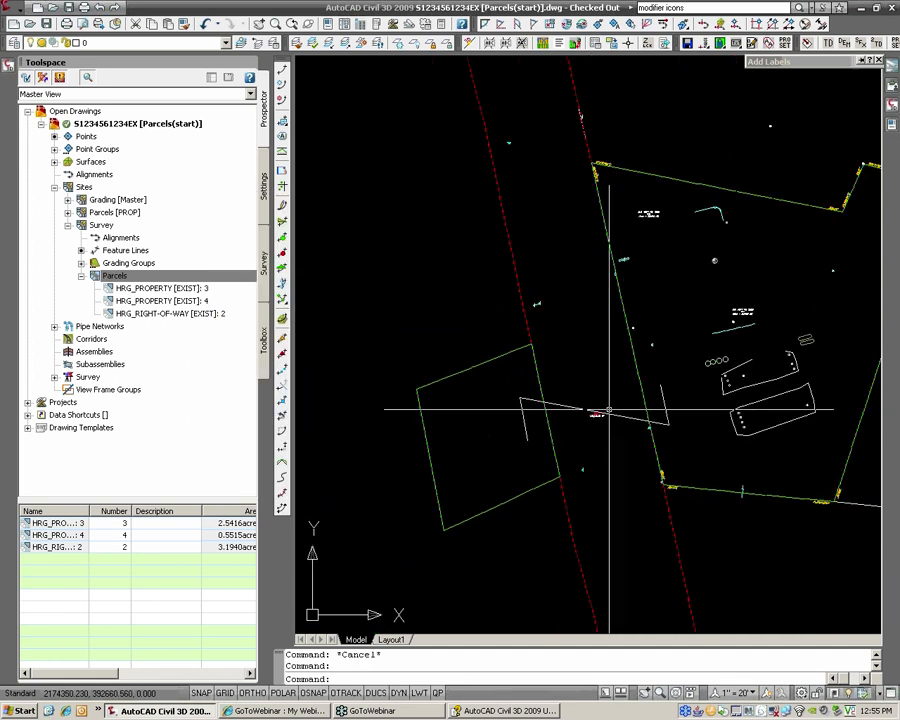
middle_drag(620, 394, 589, 418)
scroll(589, 418, up, 3)
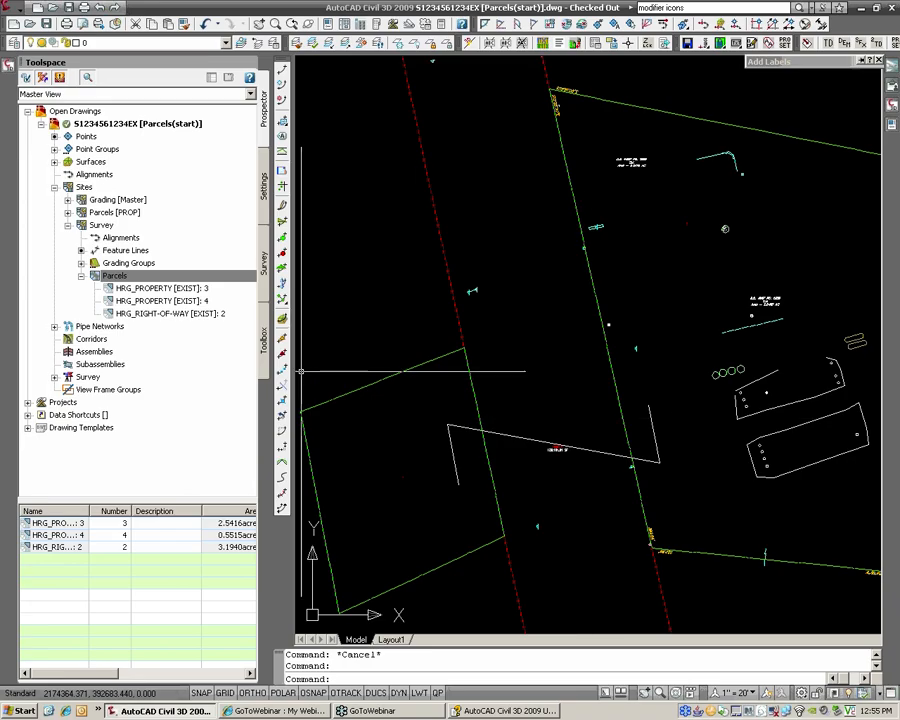
Step: Move HRG_Right-of-Way [EXIST] to the top of the parcel style display order instead
right_click(118, 281)
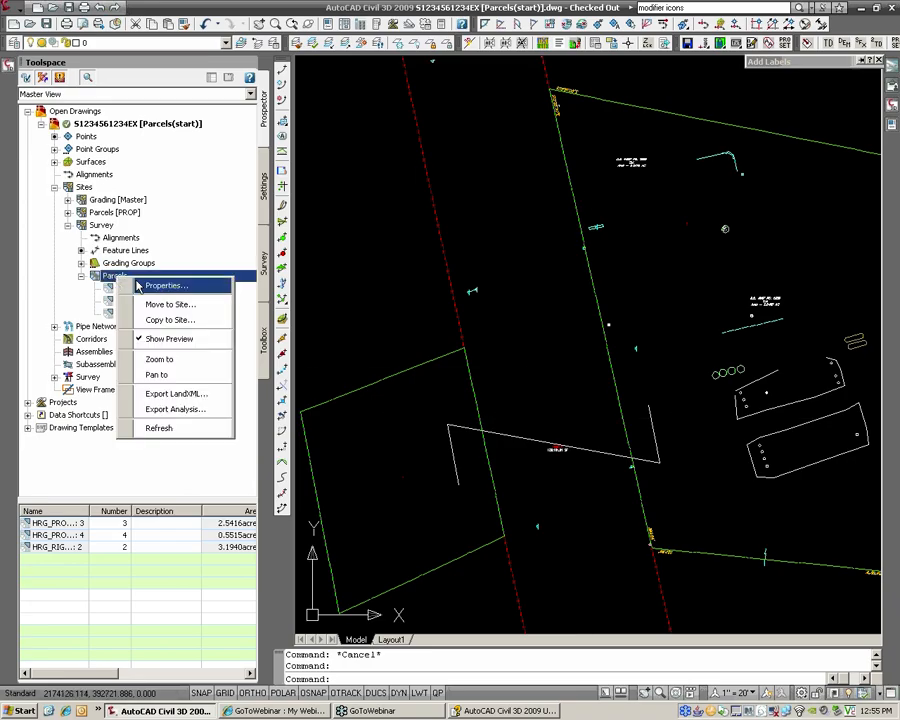
click(110, 280)
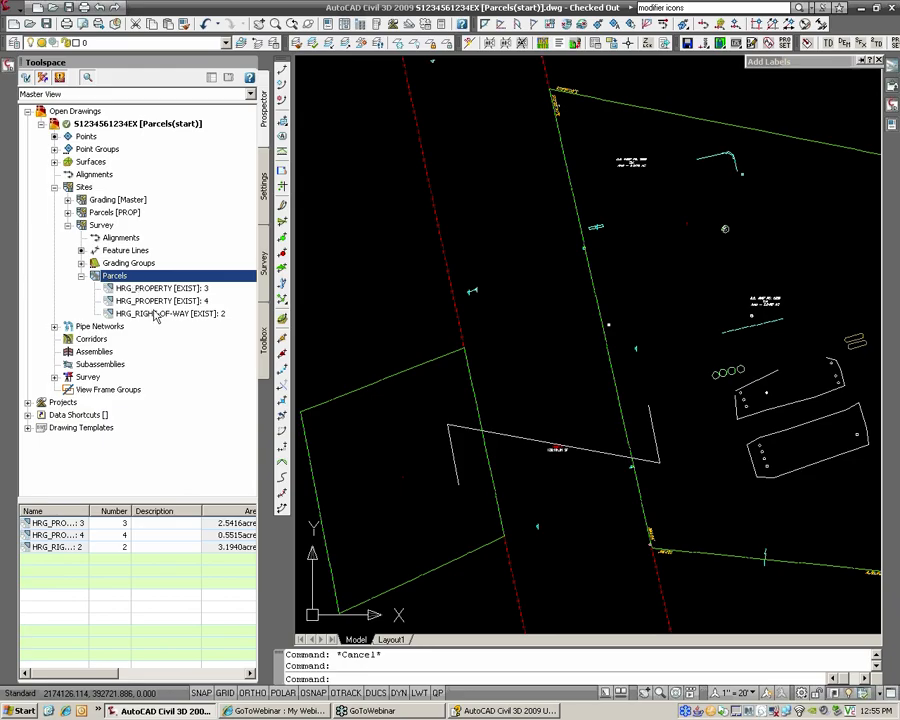
right_click(143, 276)
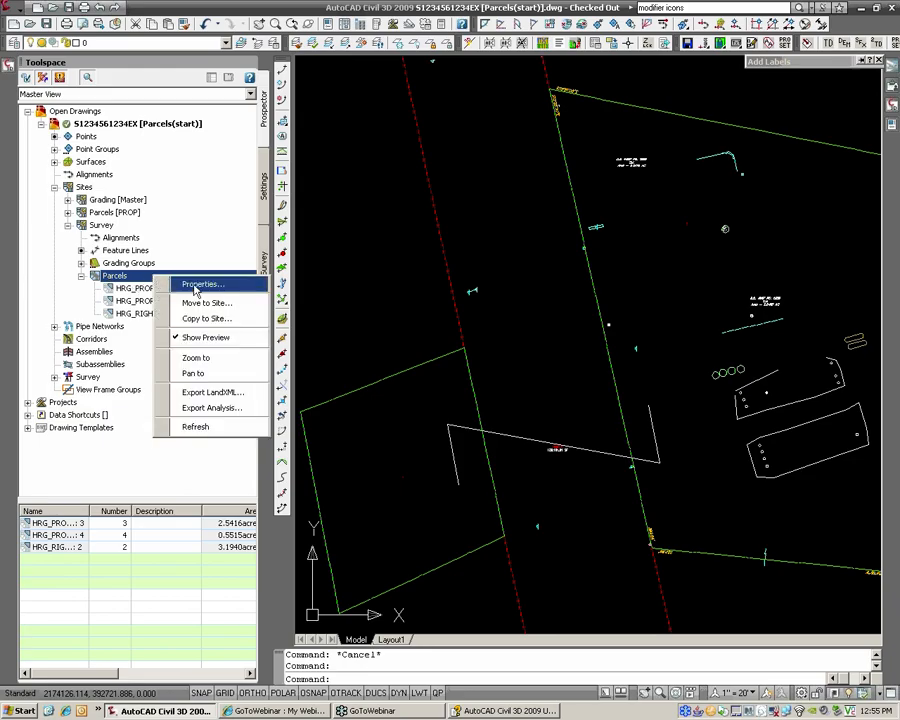
click(196, 283)
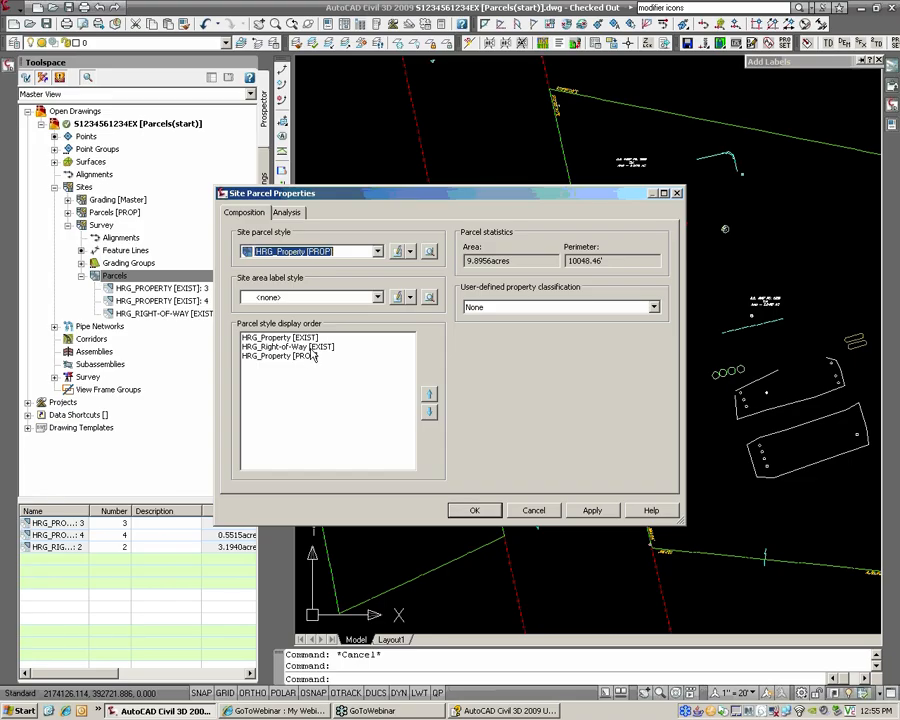
click(309, 346)
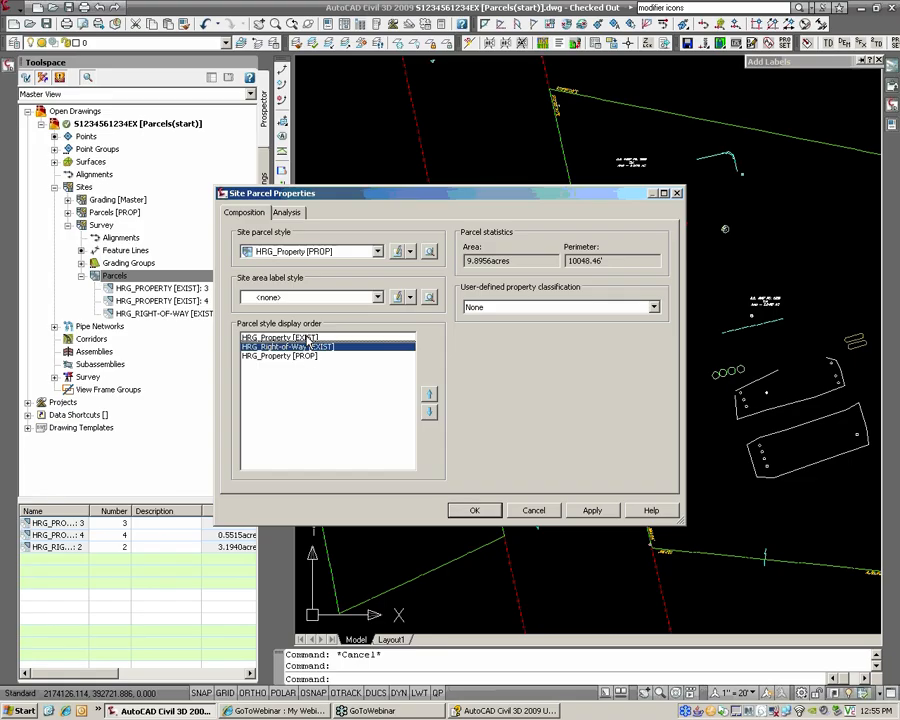
click(430, 395)
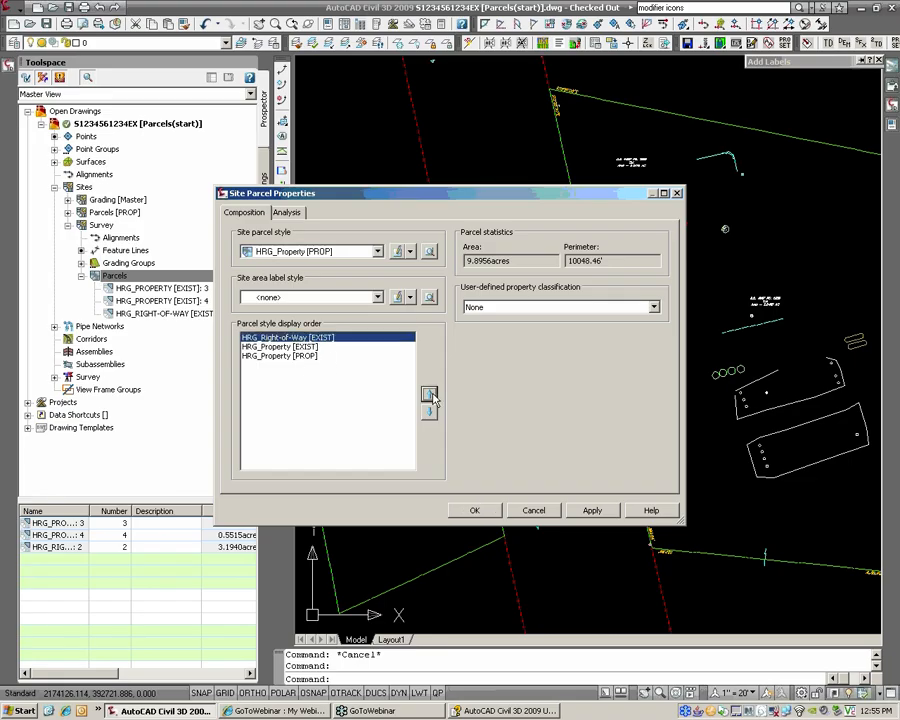
click(481, 513)
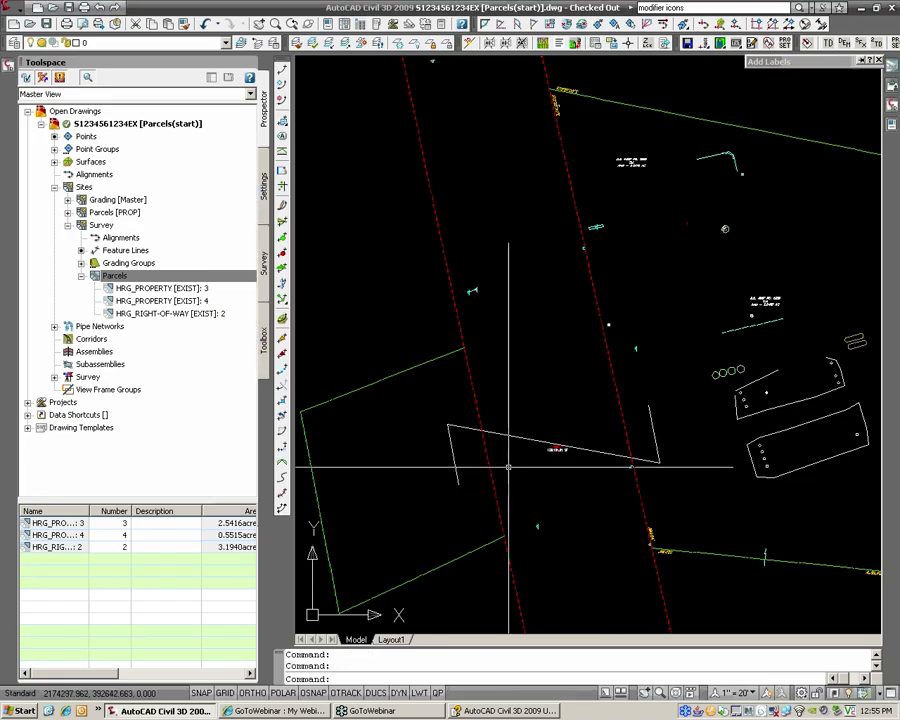
middle_drag(579, 424, 549, 427)
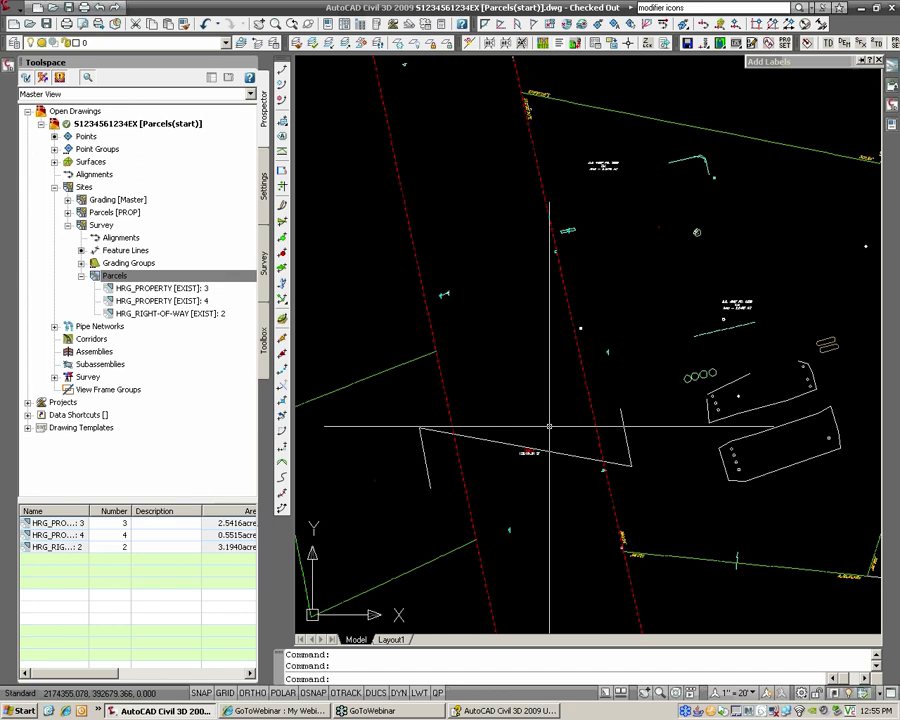
mouse_move(454, 386)
middle_down()
mouse_move(530, 400)
mouse_move(531, 335)
middle_up()
key(Escape)
key(Escape)
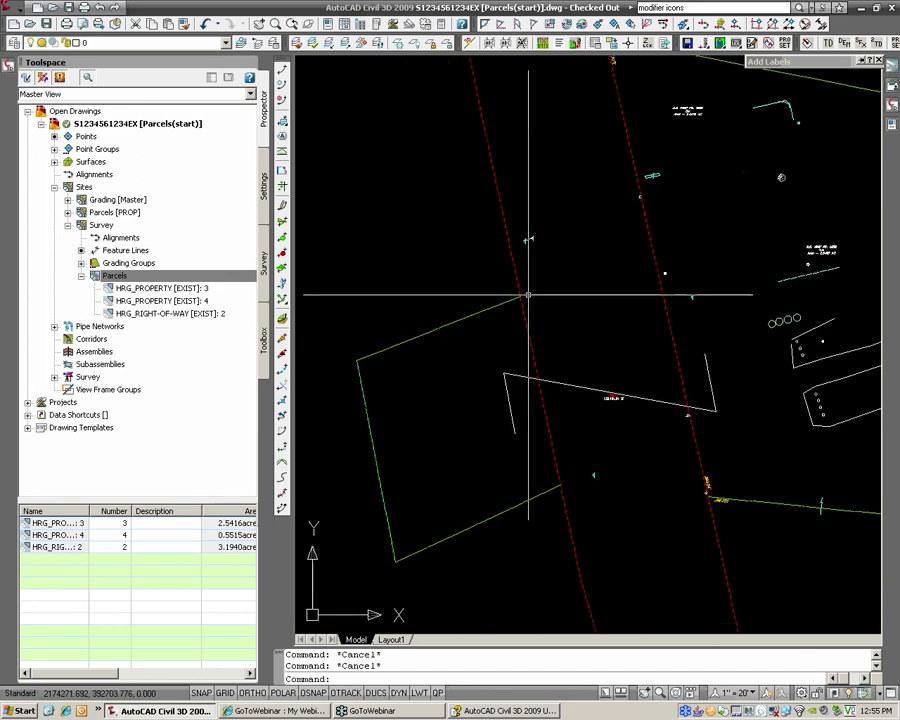
Step: Start Edit Parcel Segments and pick the left green parcel's lot line
click(17, 12)
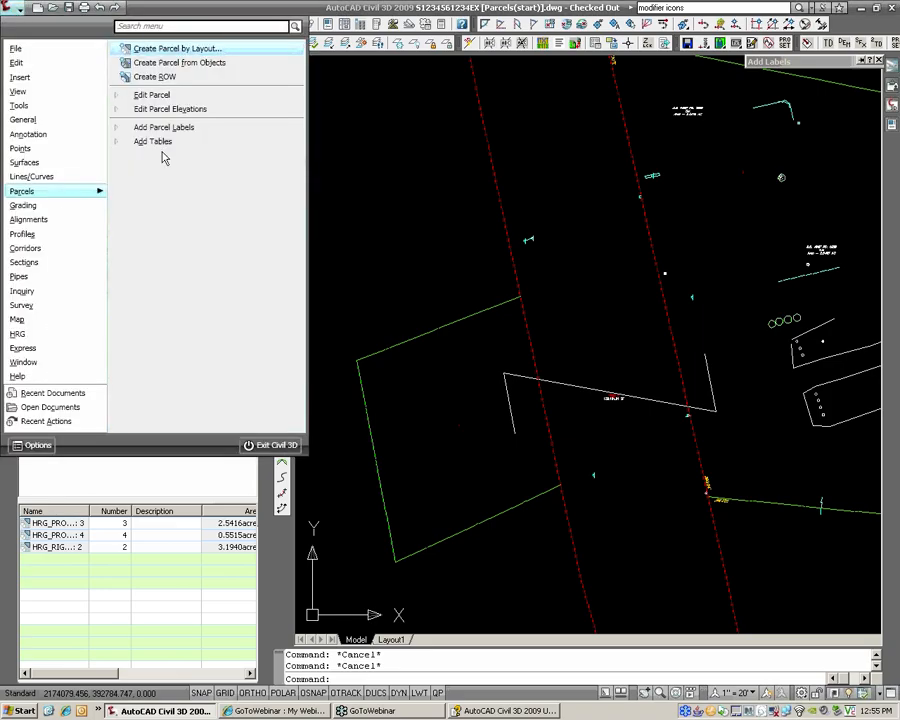
click(158, 96)
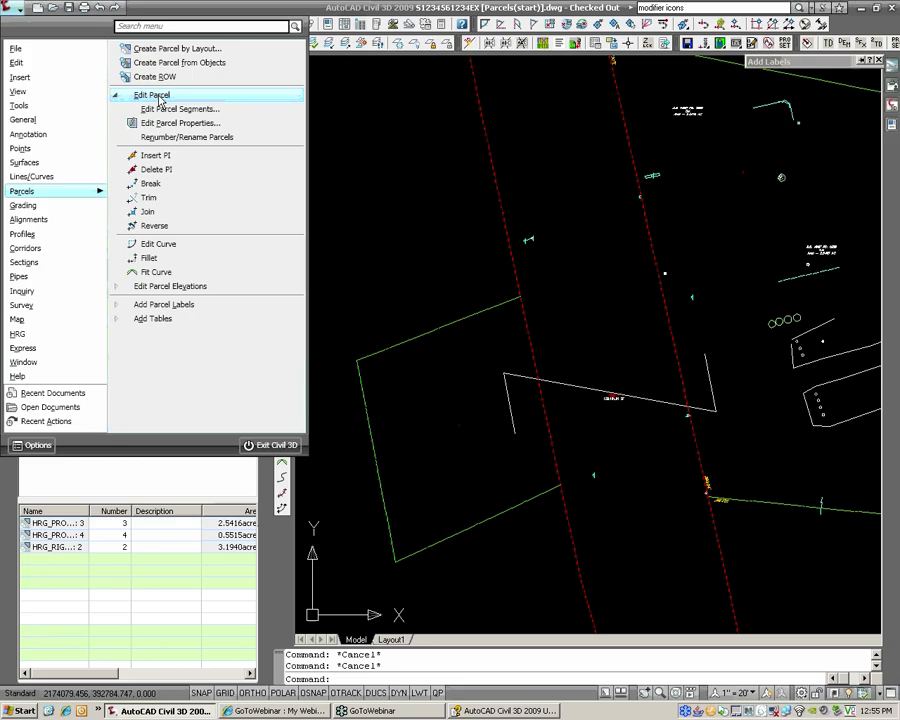
click(160, 110)
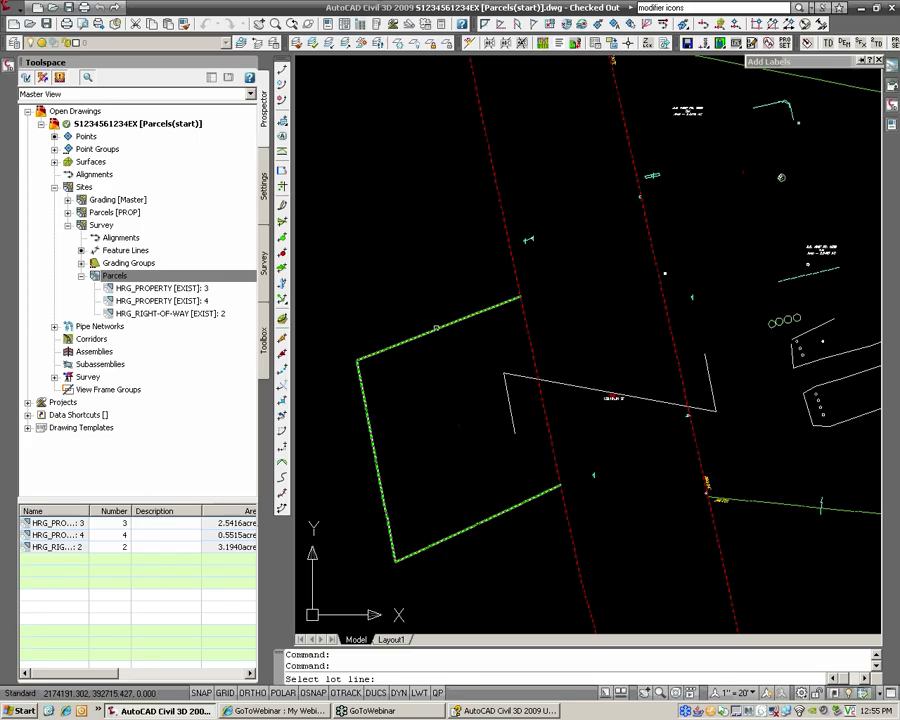
click(436, 327)
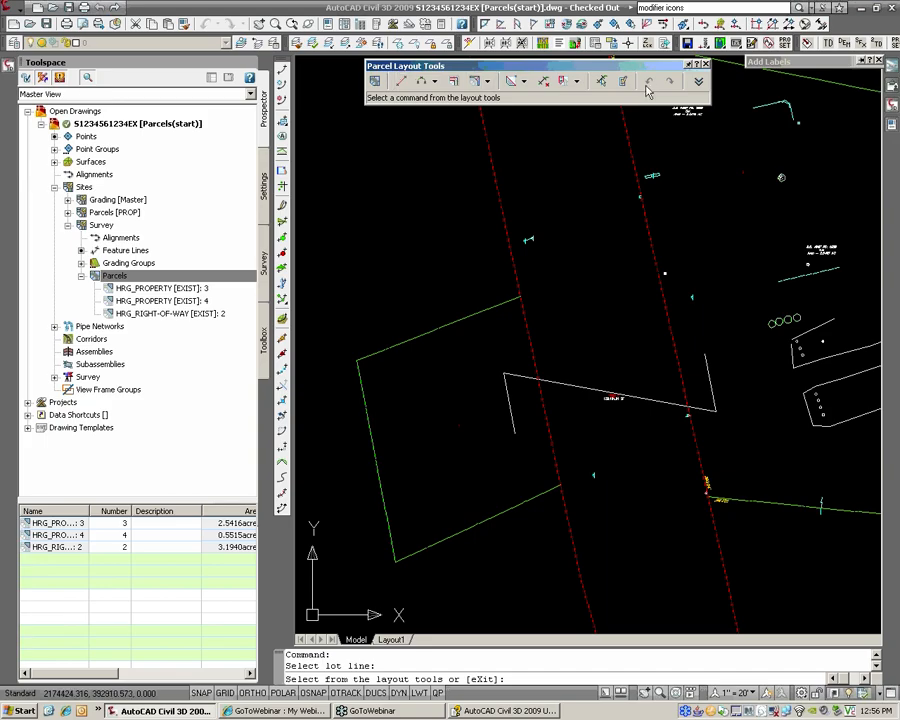
Step: Draw a two-point fixed lot line across the green parcel with nearest snaps, then exit the layout tools
click(401, 85)
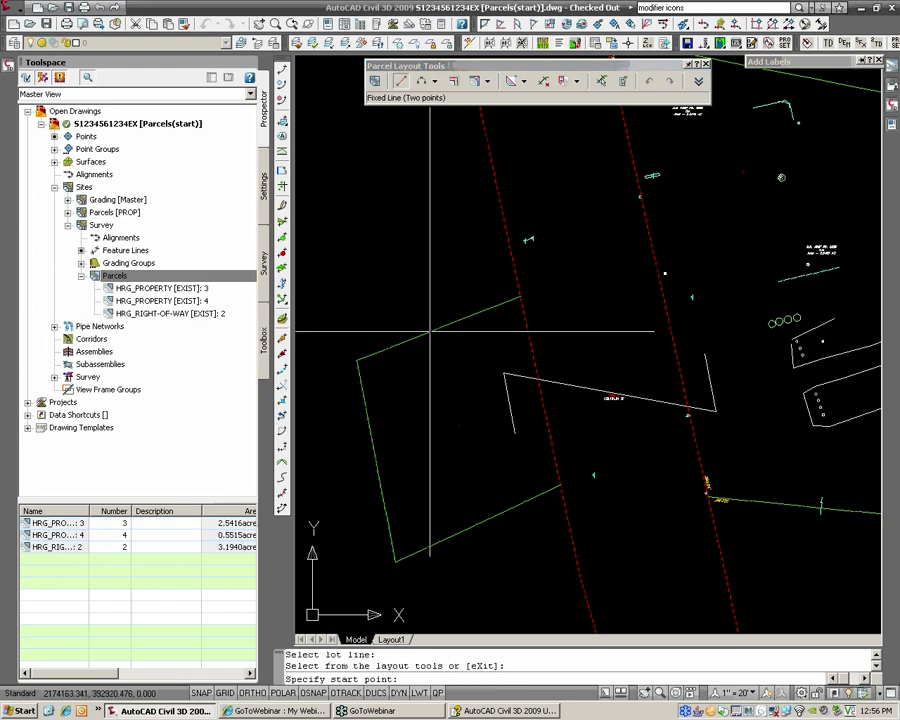
text(NEA)
key(Return)
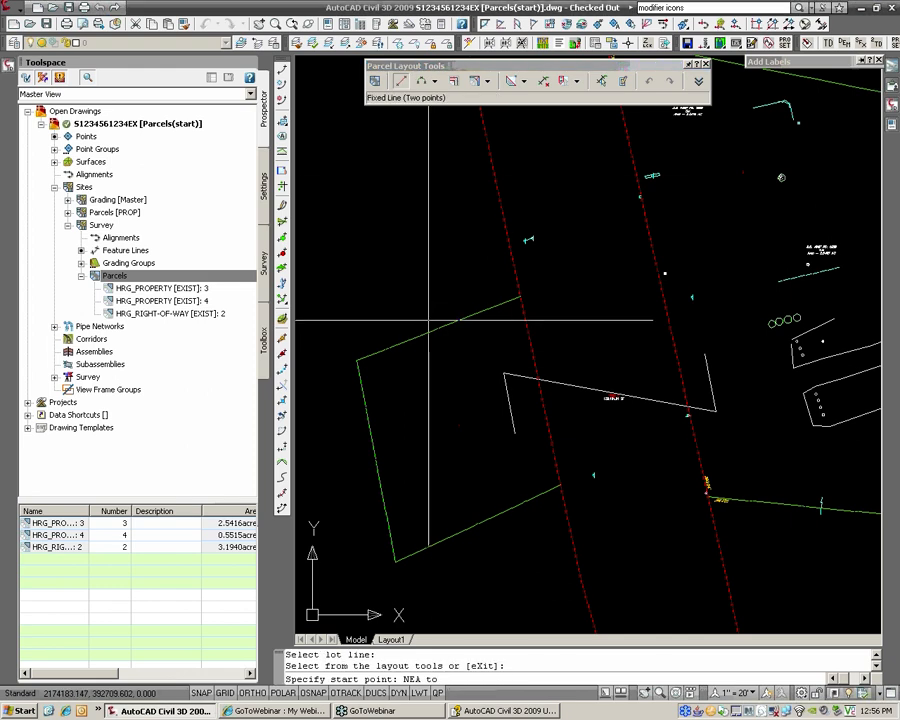
click(403, 84)
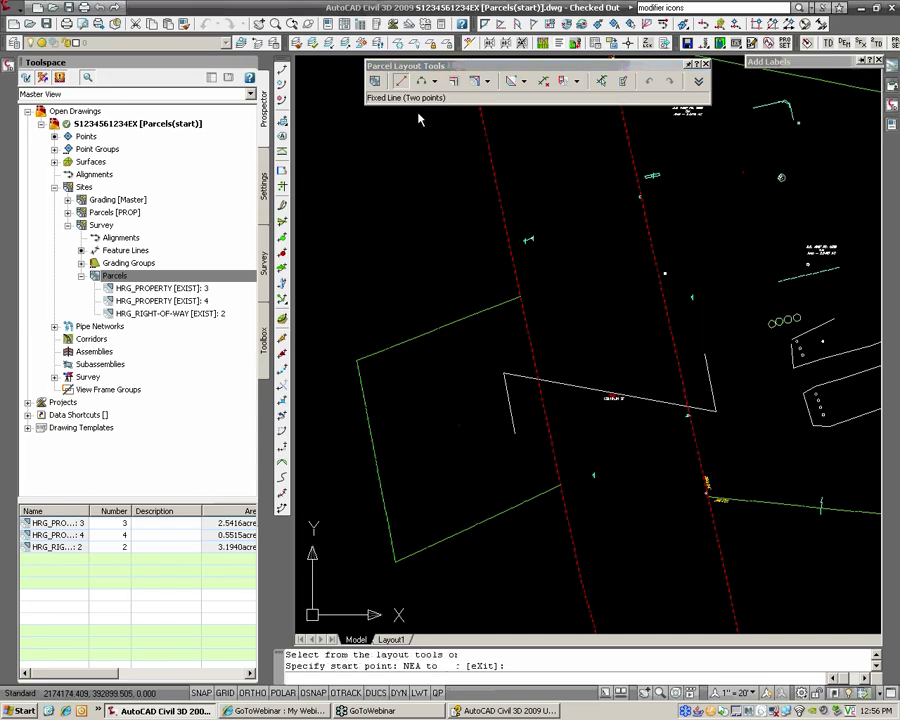
text(NEA)
key(Return)
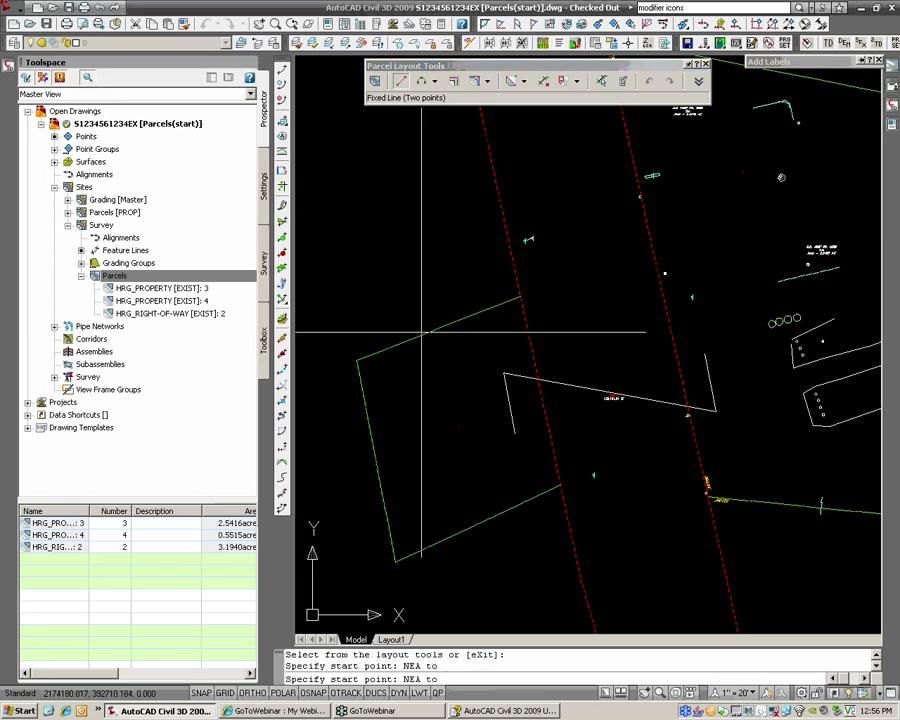
click(420, 345)
click(406, 324)
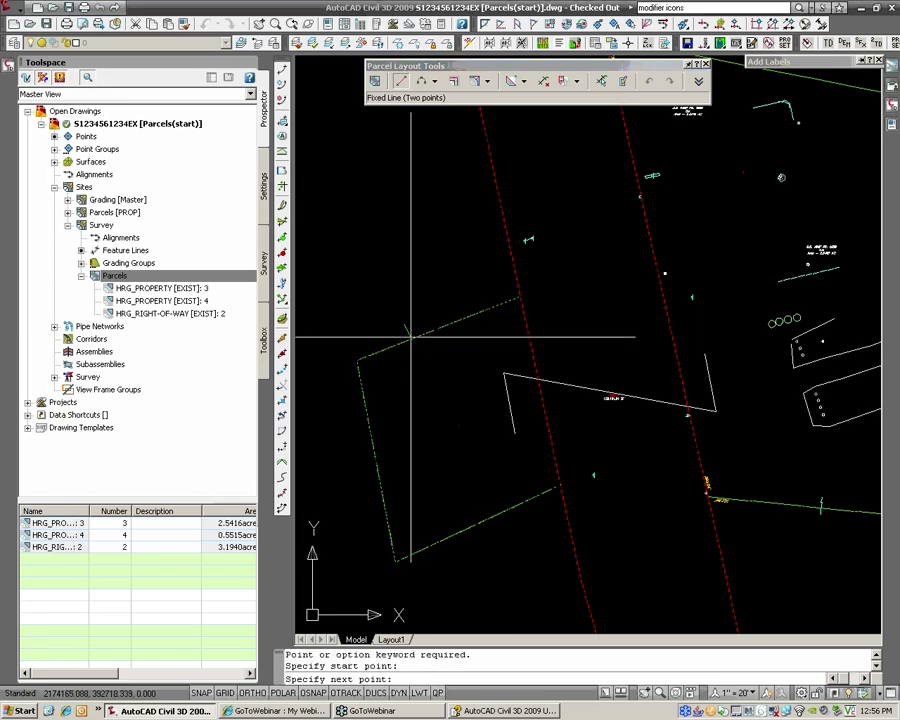
click(489, 534)
key(Return)
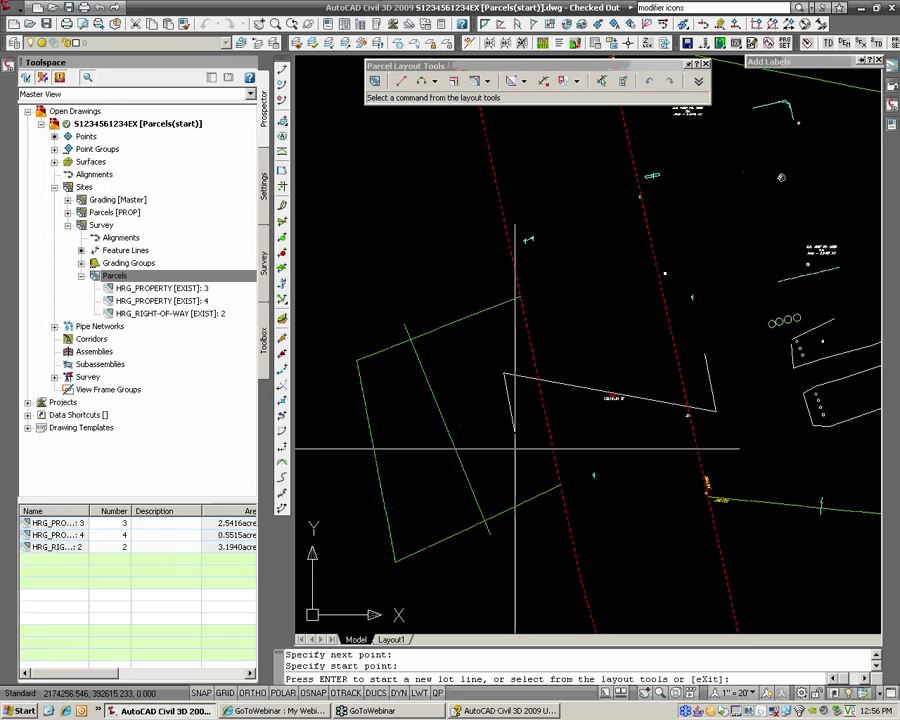
text(x)
key(Return)
Step: Stretch the lot line's lower and upper endpoints onto the parcel edges using nearest snaps
click(453, 438)
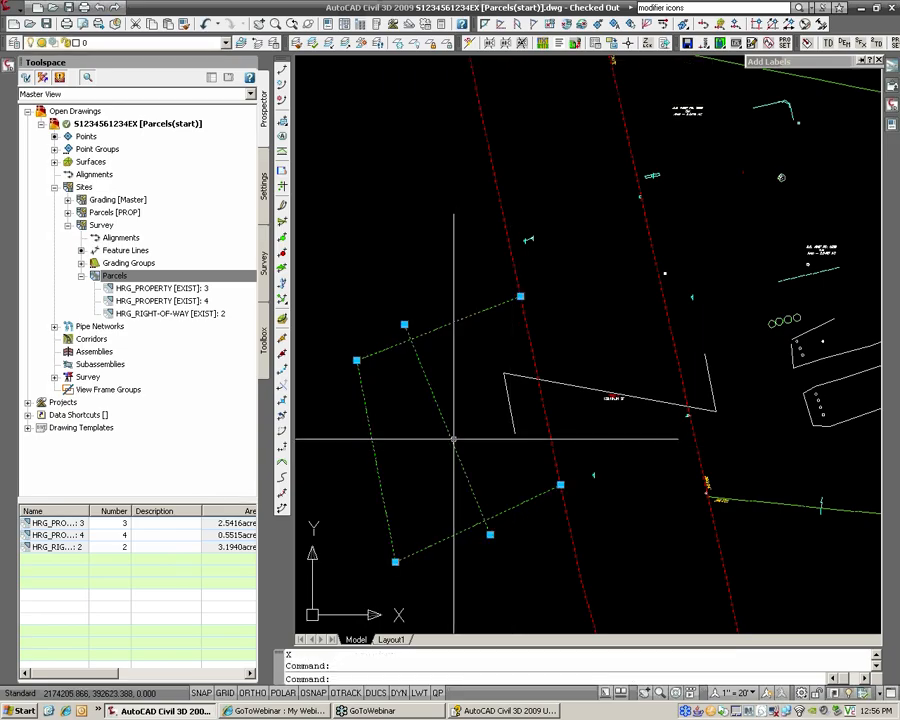
click(489, 534)
text(NEA)
key(Return)
click(497, 515)
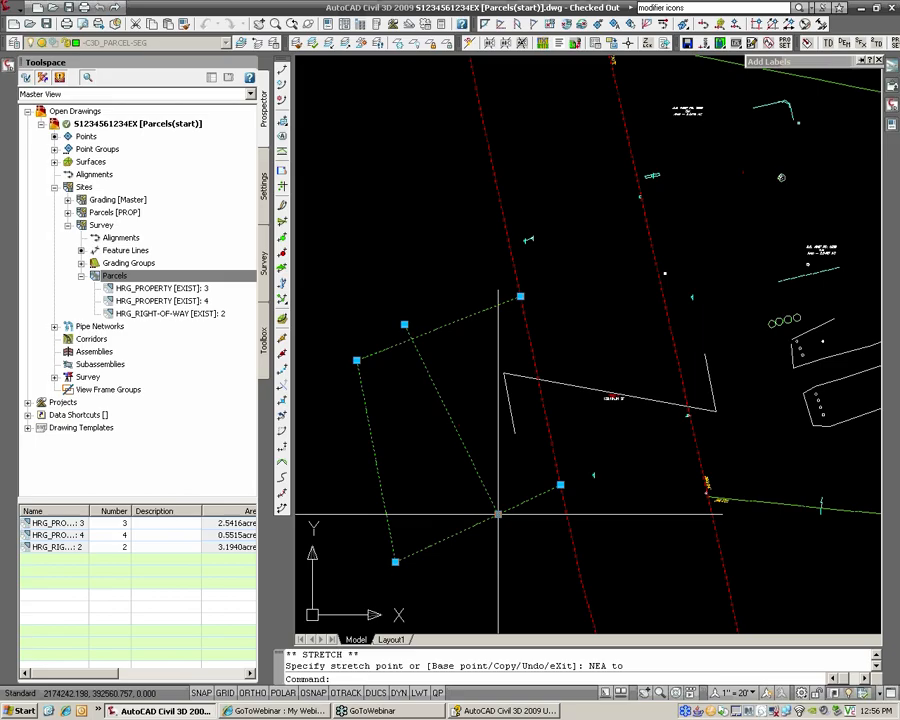
click(404, 324)
text(NEA)
key(Return)
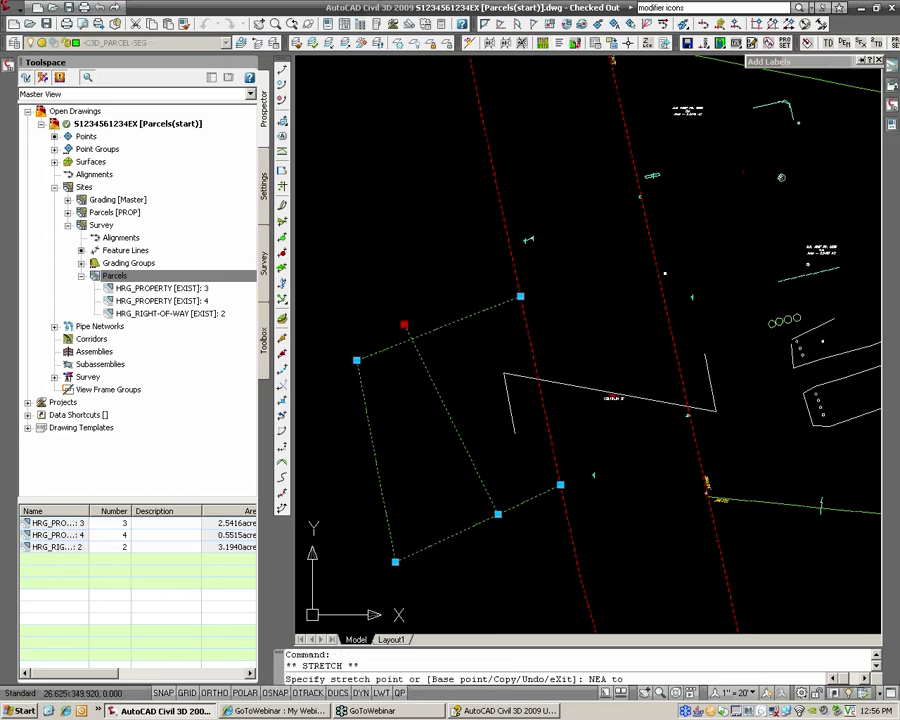
click(436, 329)
key(Escape)
key(Escape)
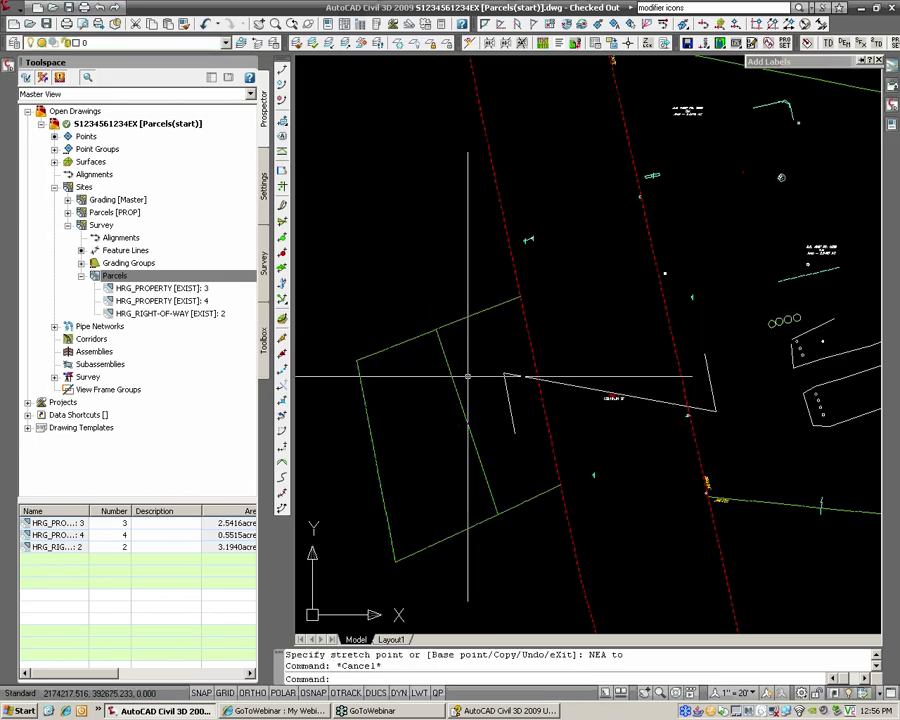
Step: Undo the endpoint edits and the added lot line, restoring the original parcel outline
click(461, 376)
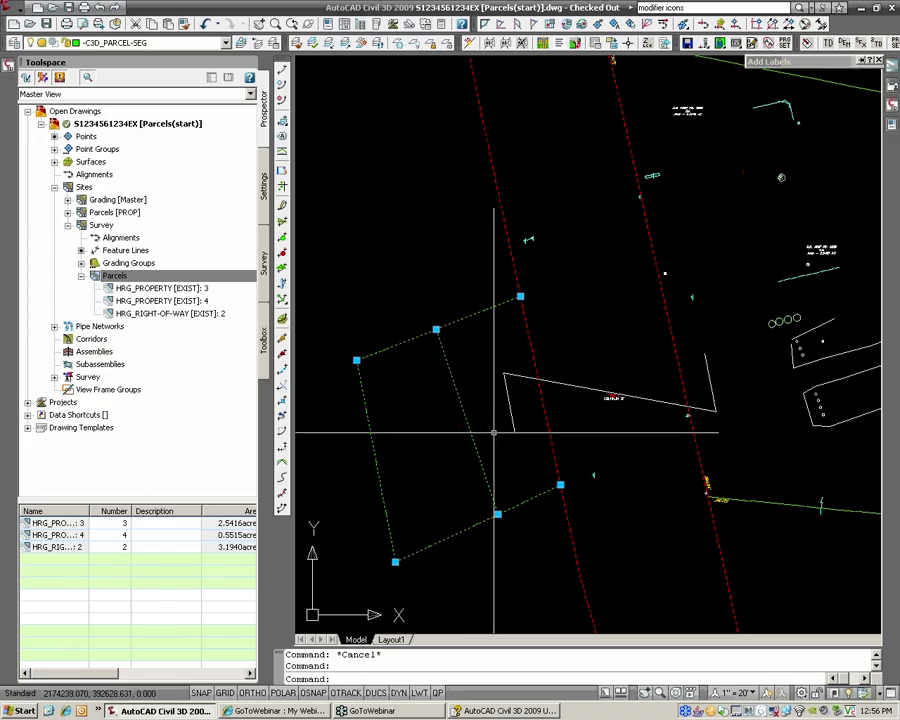
key(ctrl+z)
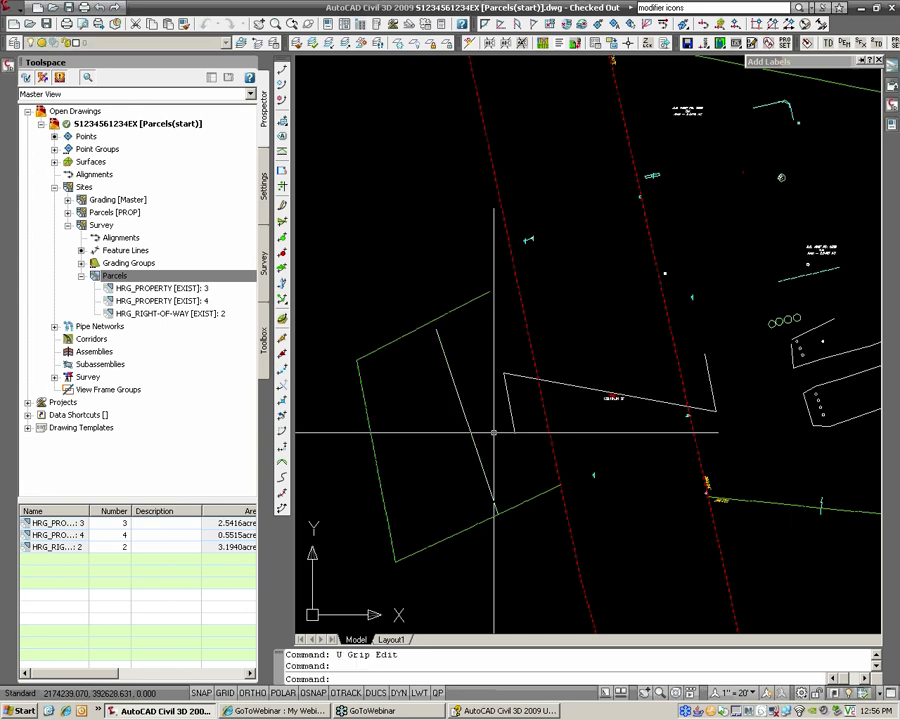
key(ctrl+z)
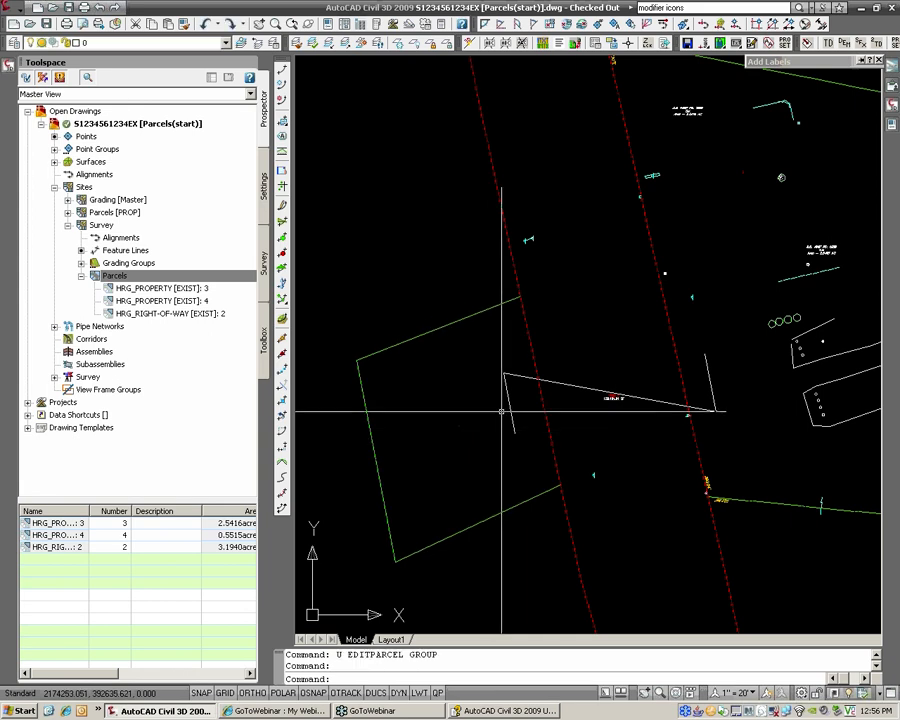
Step: Draw a polyline across the green parcel from its upper to lower edge with nearest snaps
text(pl)
key(Return)
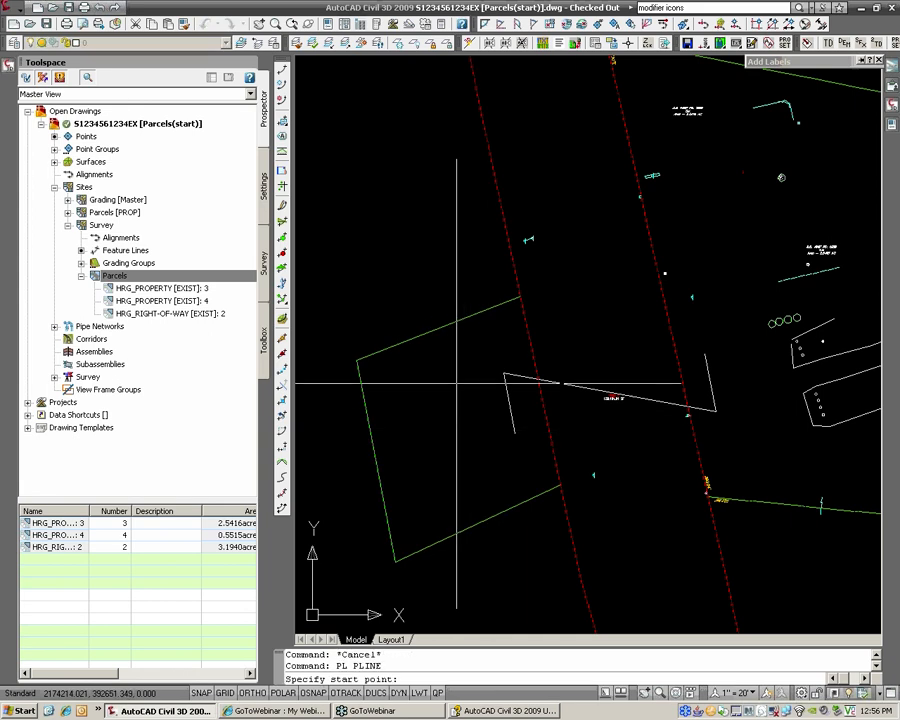
text(nea)
key(Return)
click(438, 329)
text(nea)
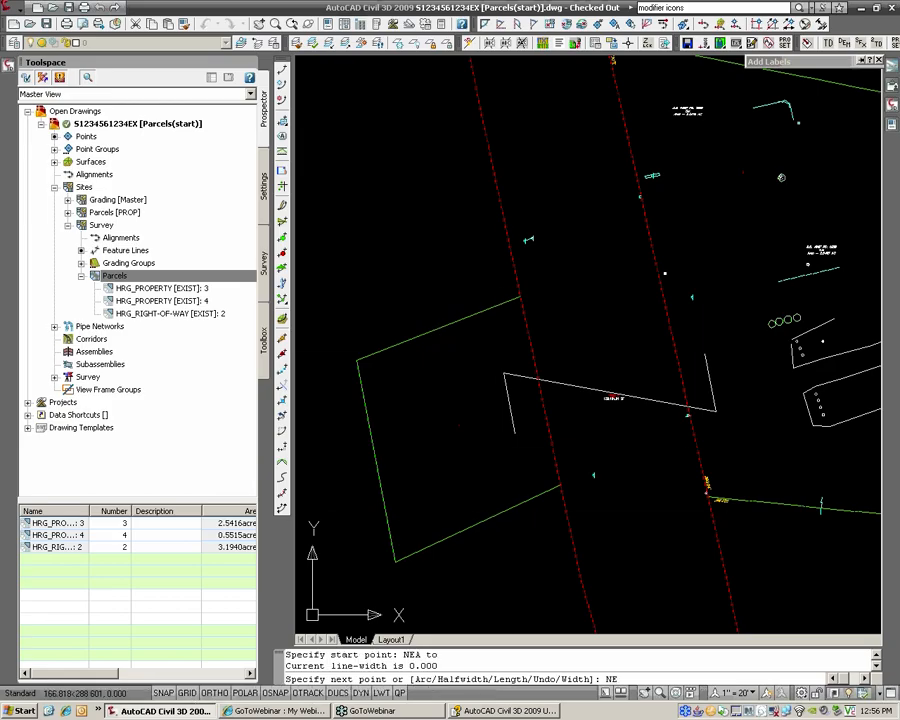
key(Return)
click(504, 490)
key(Return)
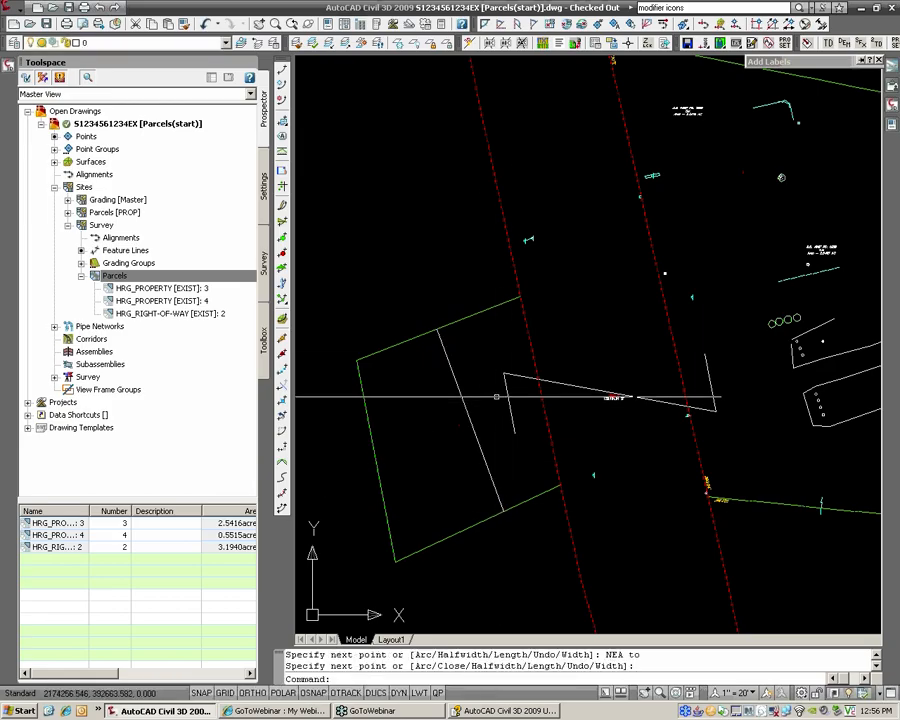
Step: Create a parcel from the polyline using the HRG_Property [EXIST] parcel style
click(13, 9)
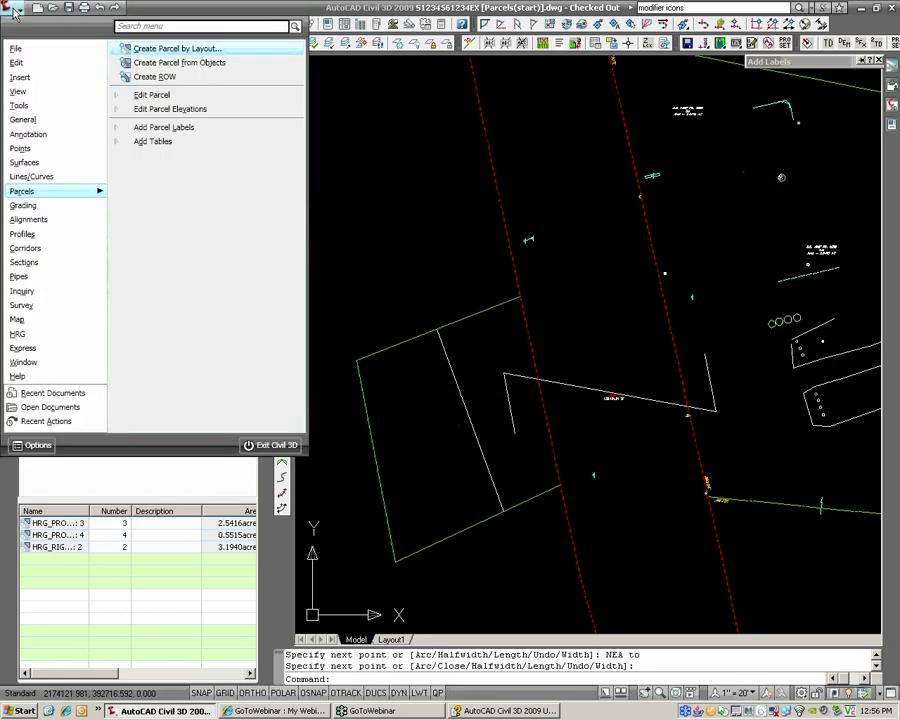
click(171, 63)
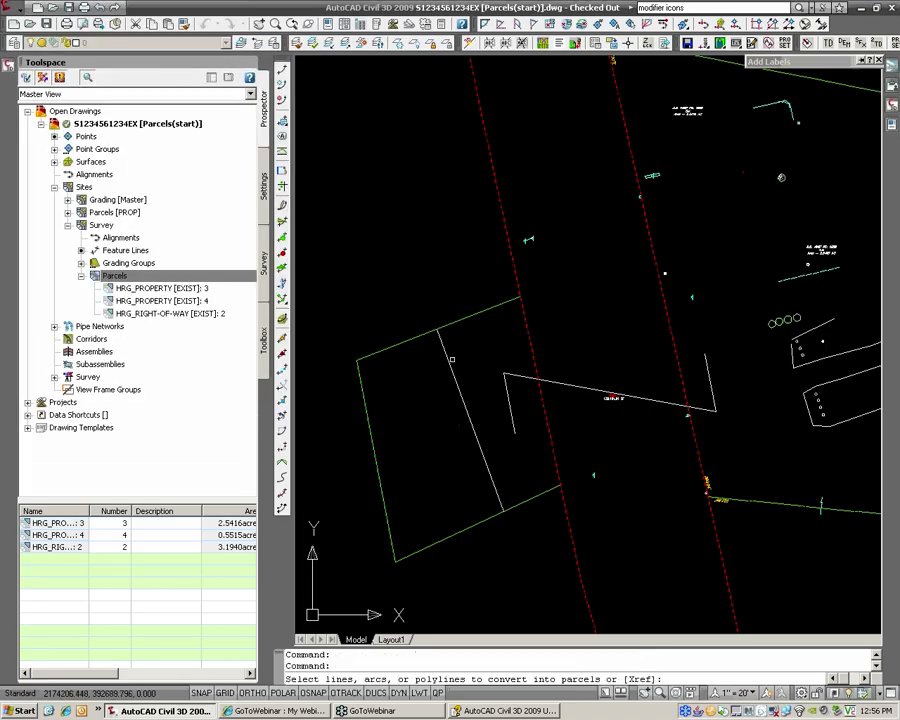
click(455, 380)
key(Return)
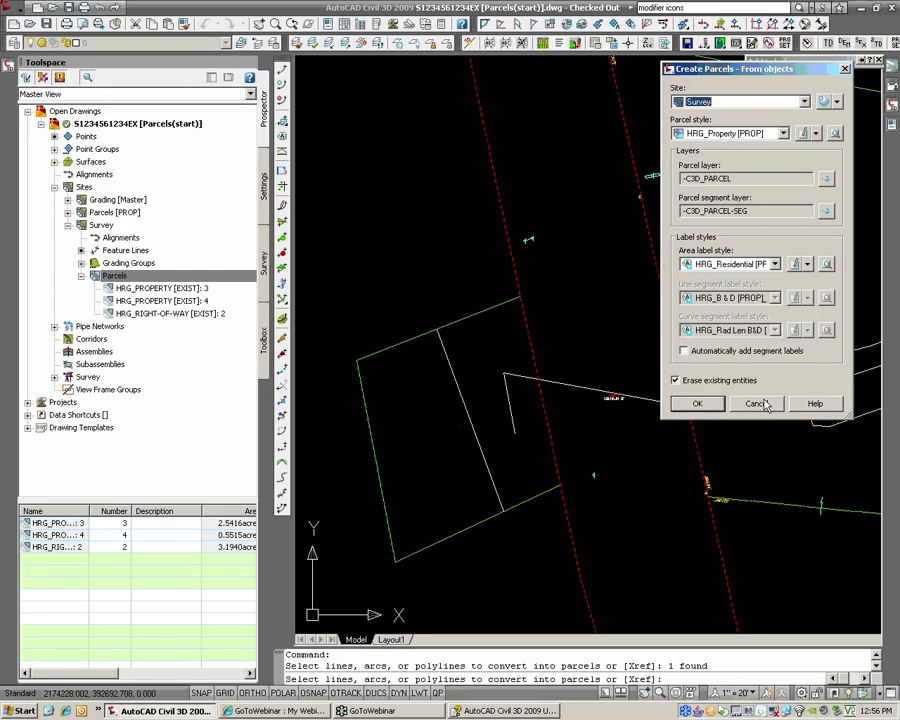
click(725, 134)
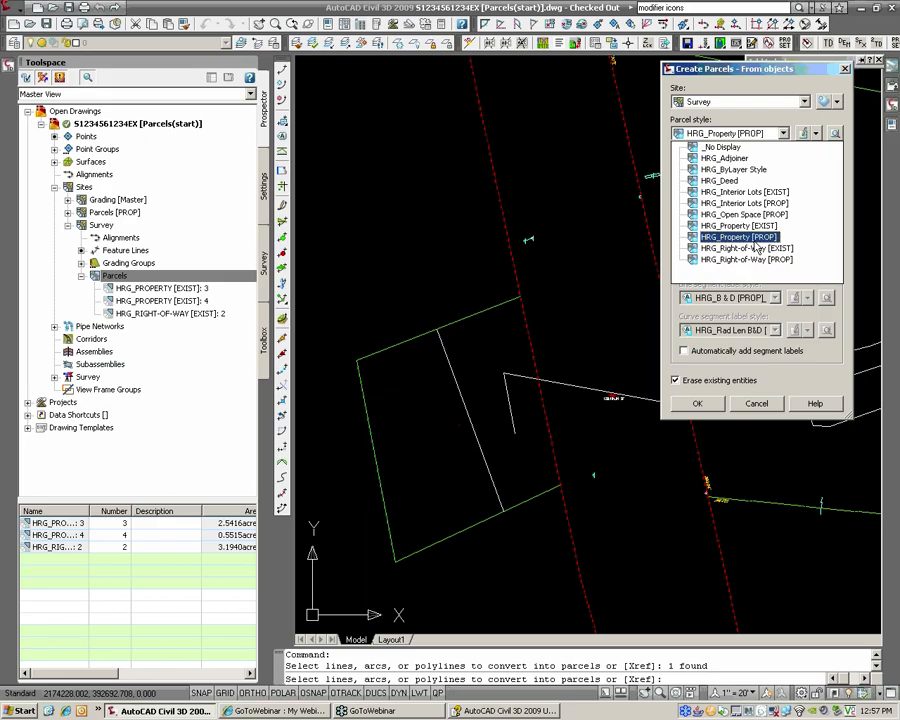
click(756, 228)
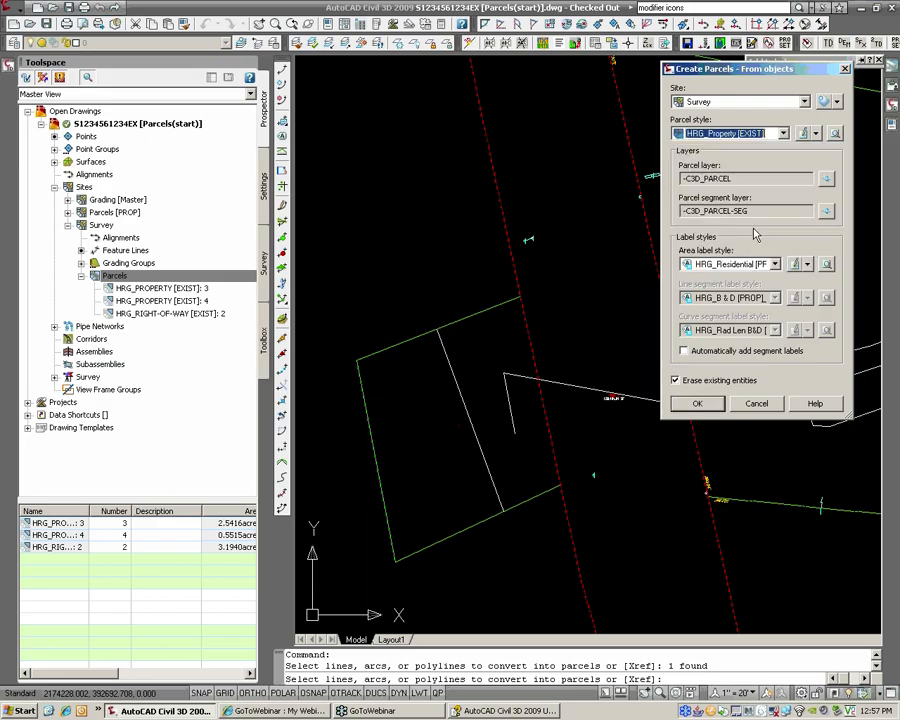
click(698, 404)
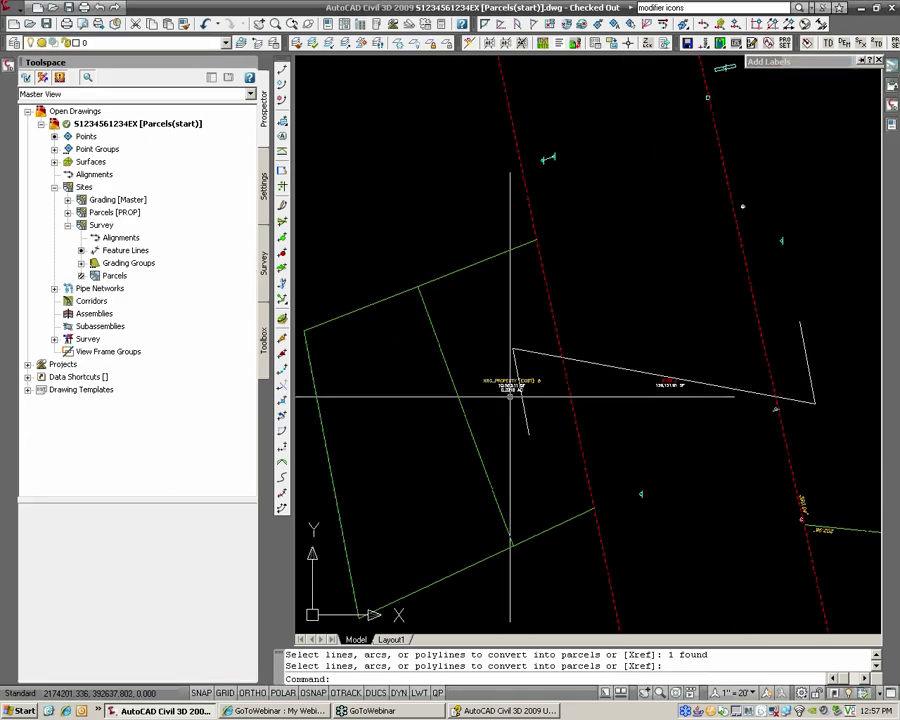
Step: Undo the parcel creation, erase the diagonal dividing line, and save the drawing
text(u)
key(Return)
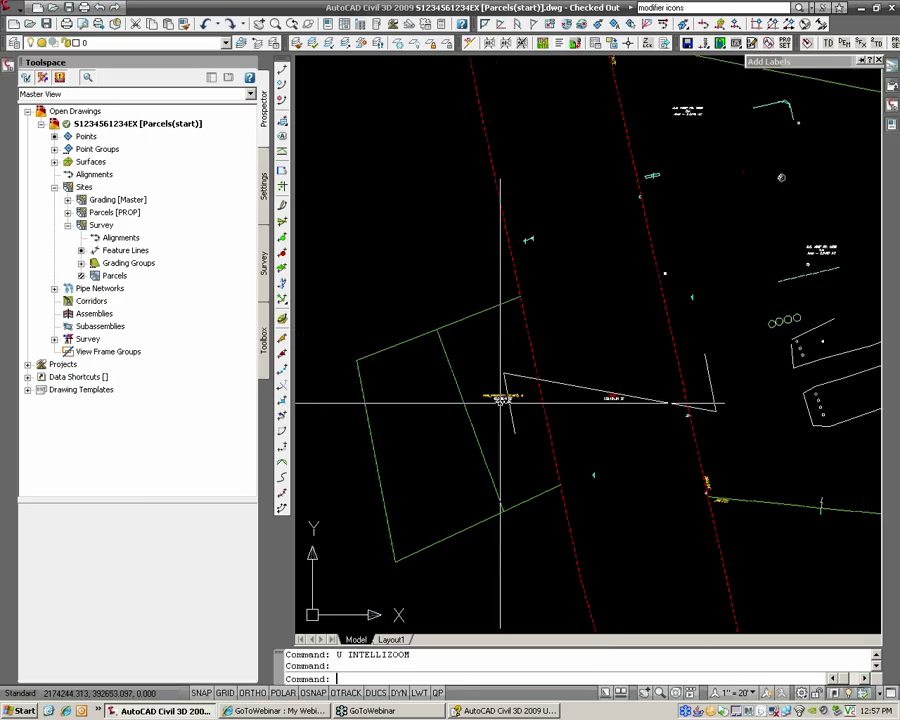
click(468, 400)
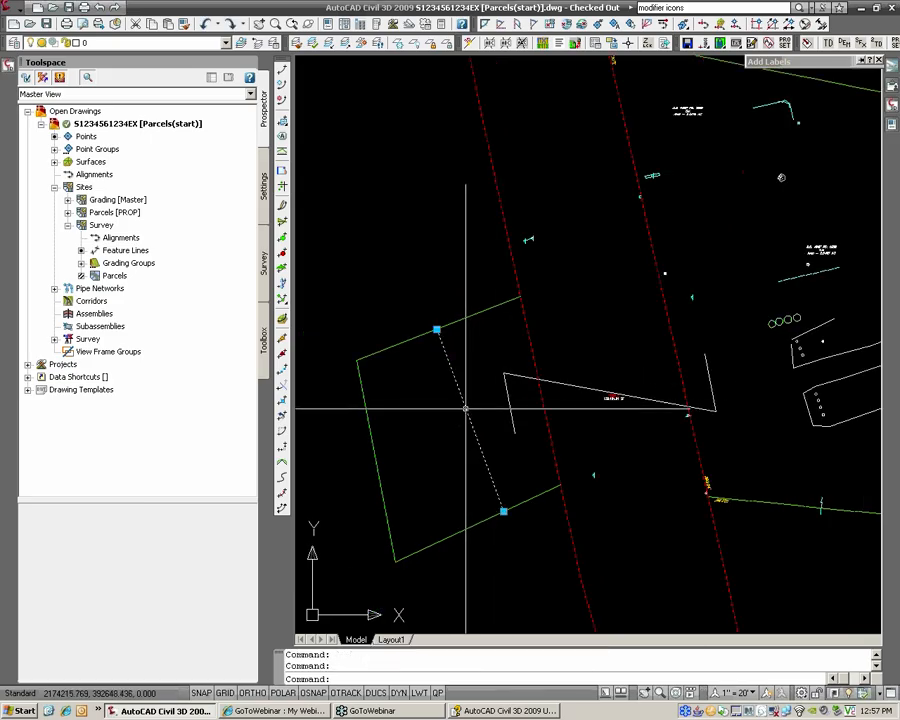
text(e)
key(Return)
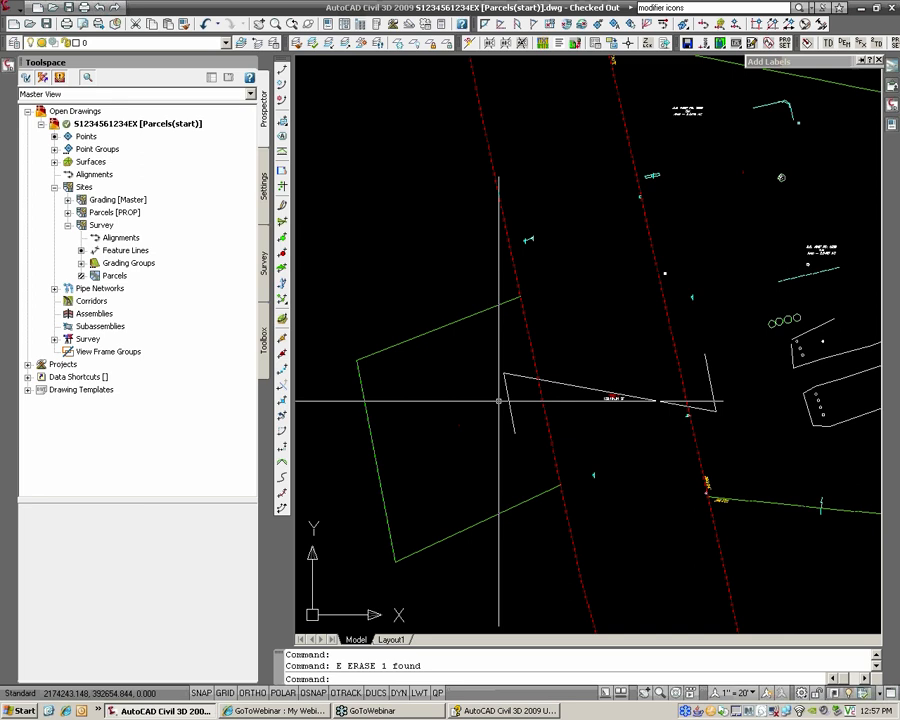
scroll(510, 372, down, 3)
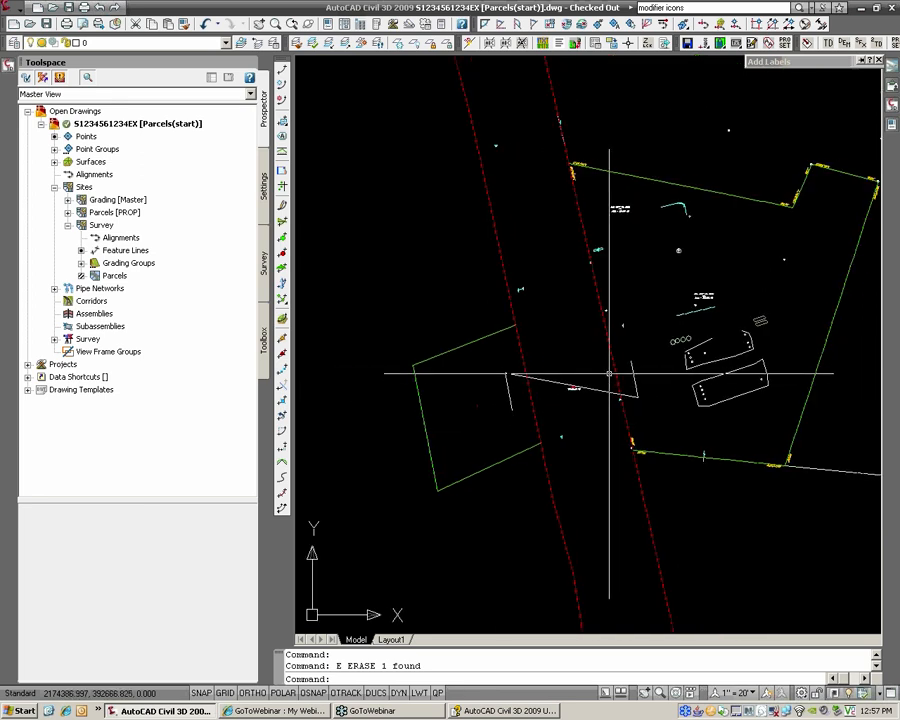
middle_drag(616, 284, 543, 316)
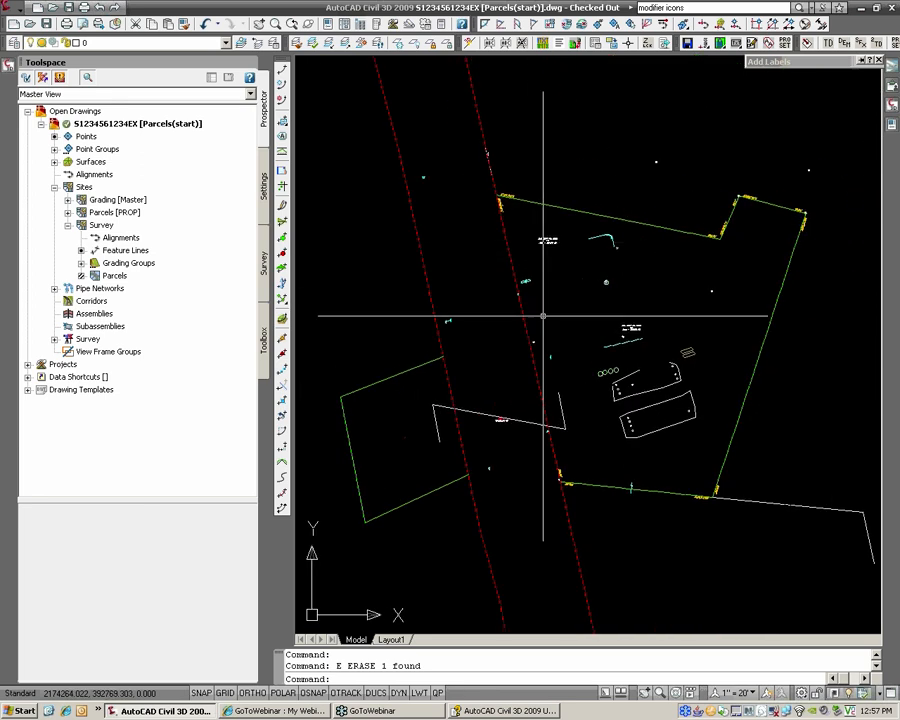
mouse_move(838, 63)
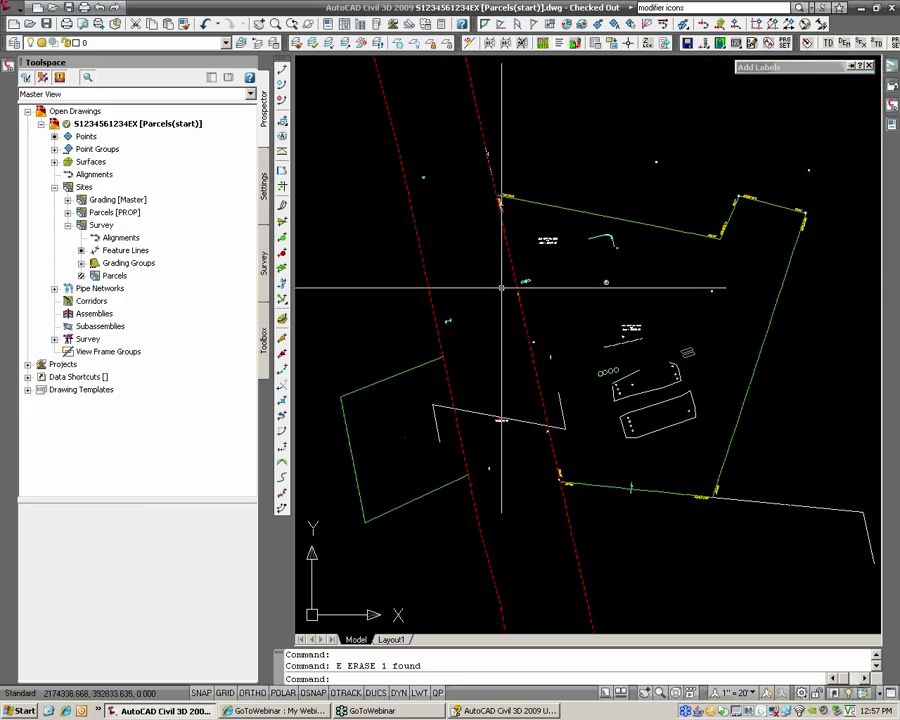
middle_drag(501, 286, 494, 292)
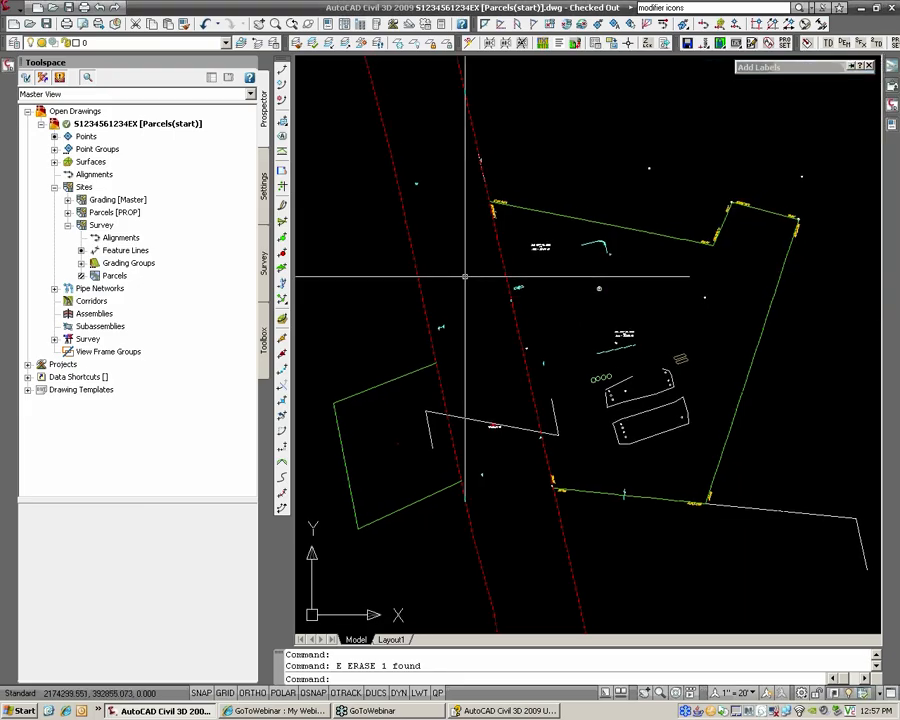
text(VE)
key(Return)
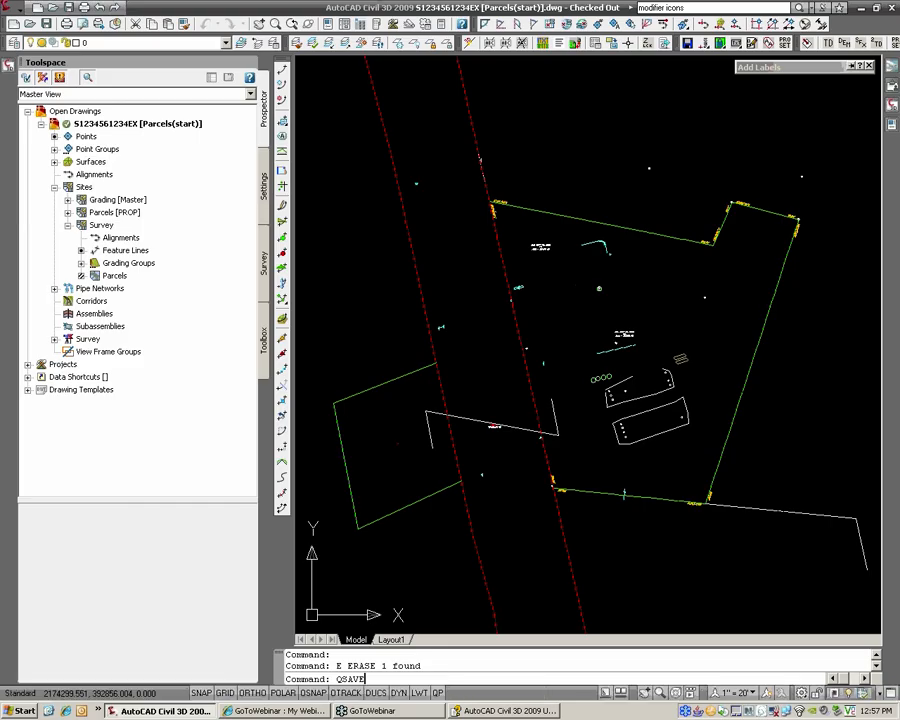
Step: Erase the stray cyan survey object and the yellow label beside the parcel line
click(540, 243)
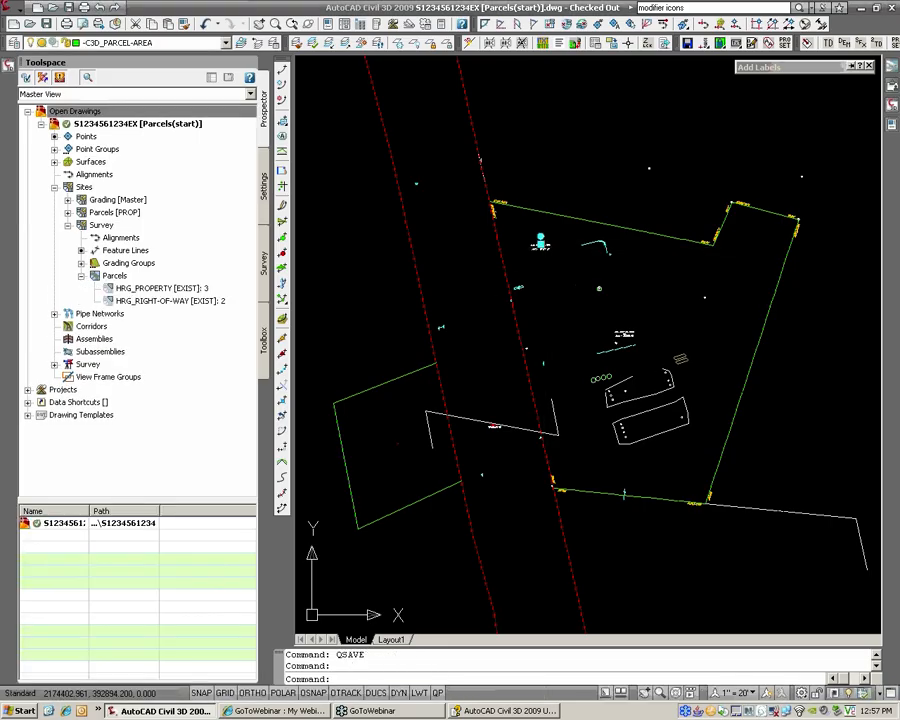
text(e)
key(Return)
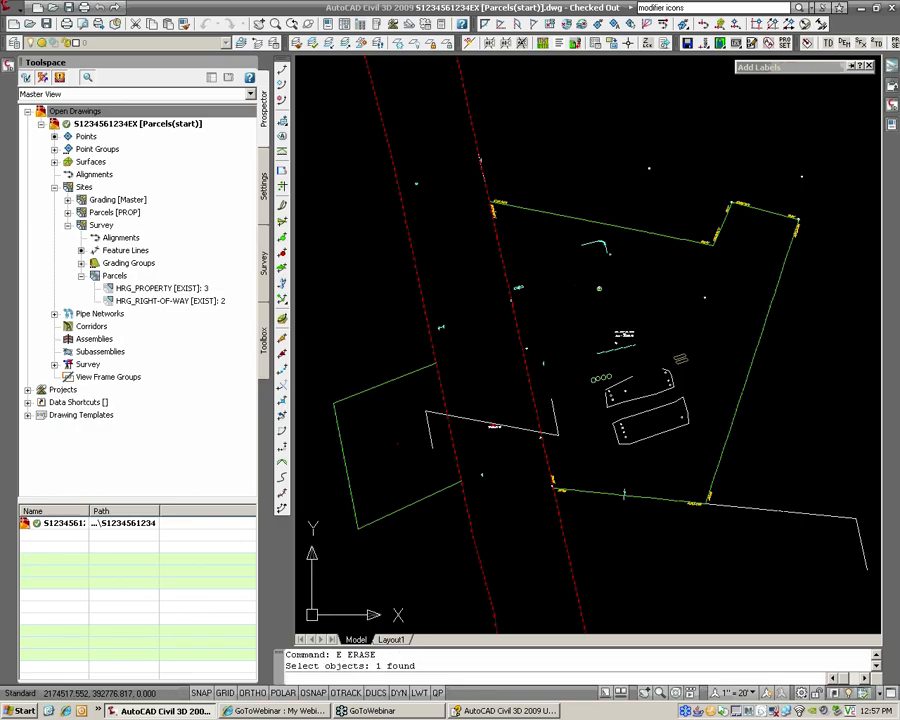
scroll(487, 225, up, 3)
text(e)
key(Return)
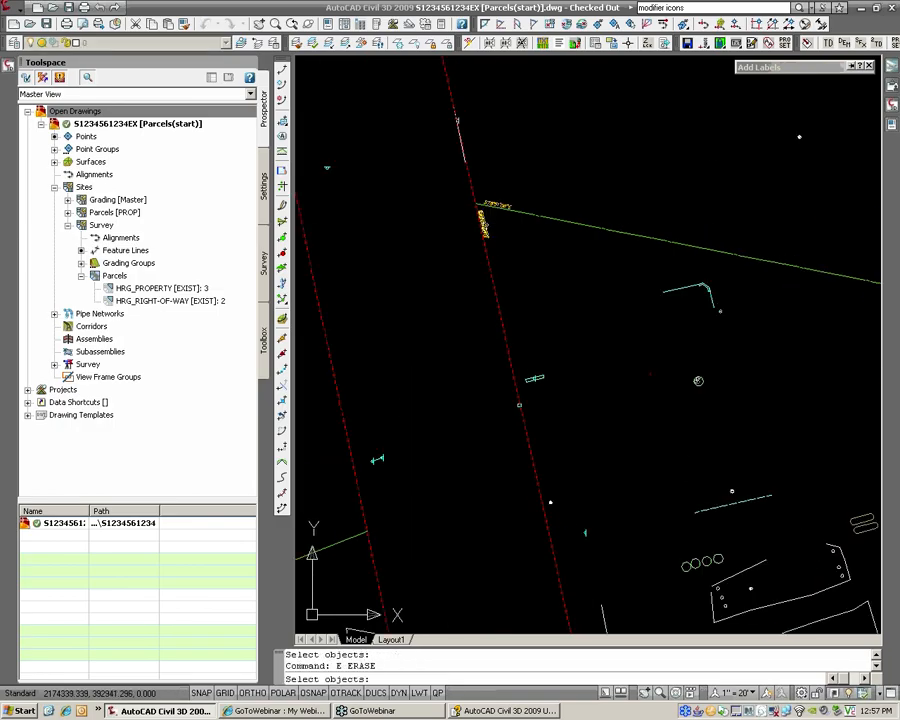
click(508, 203)
key(Return)
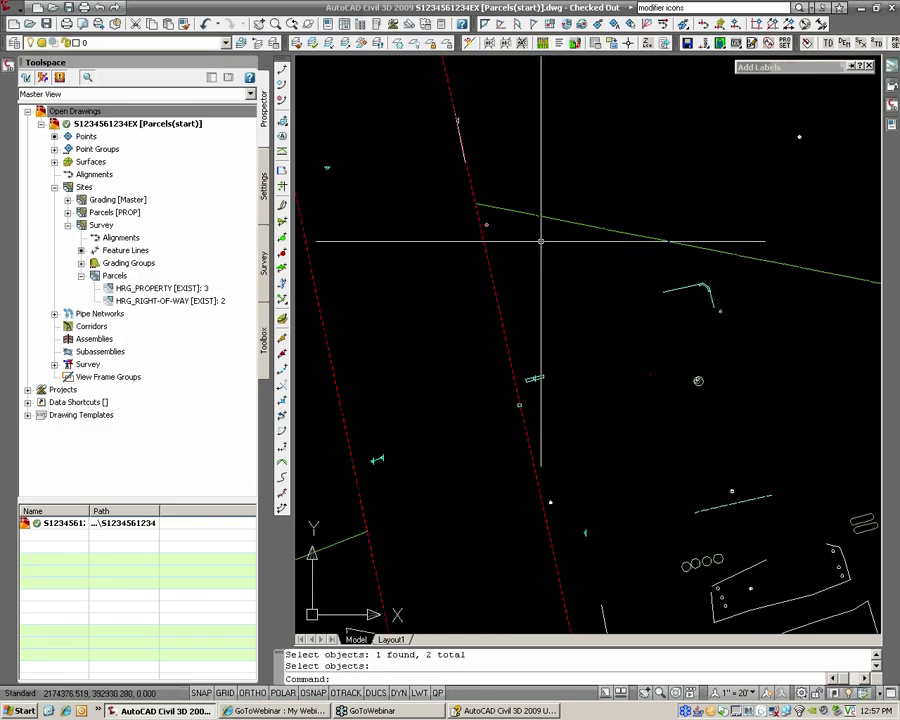
Step: Erase the parcel segment labels at the northeast corner and along the southern boundary
scroll(555, 243, down, 4)
middle_drag(782, 257, 642, 245)
key(Return)
scroll(647, 246, up, 3)
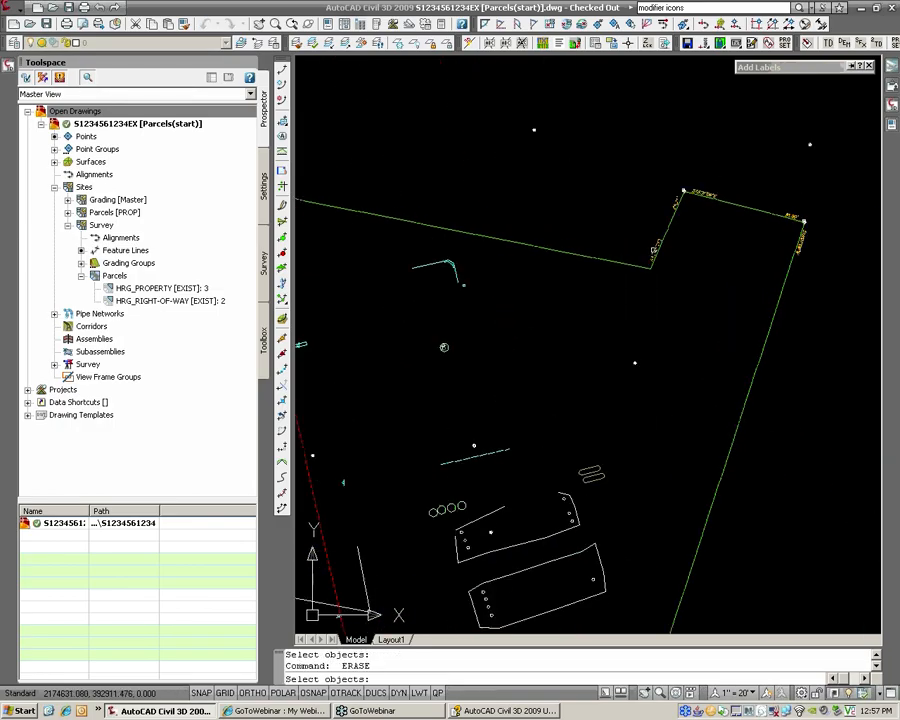
click(654, 250)
click(711, 193)
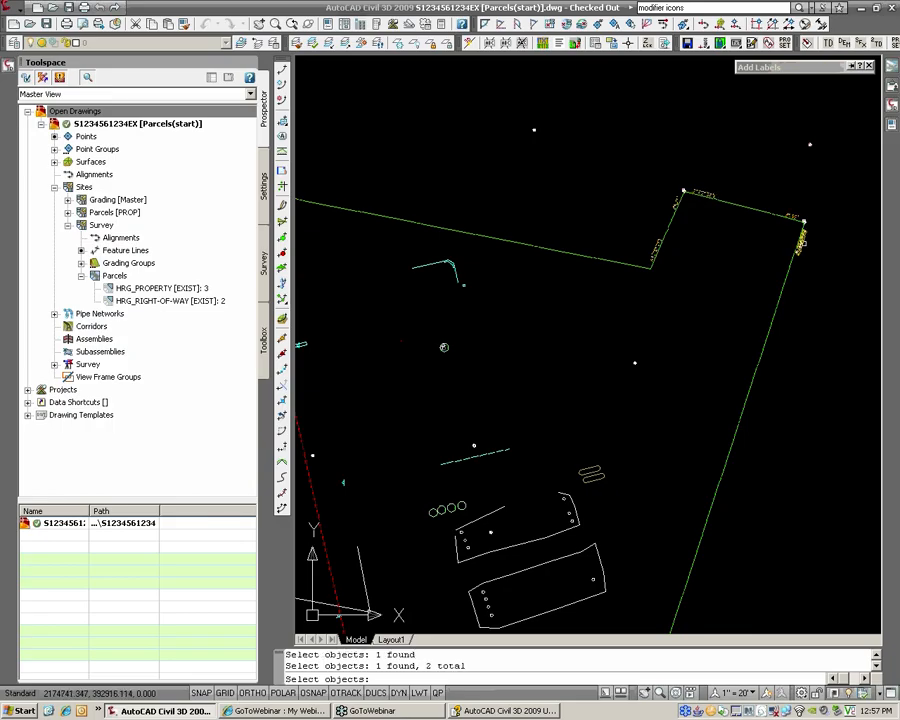
middle_drag(590, 397, 655, 182)
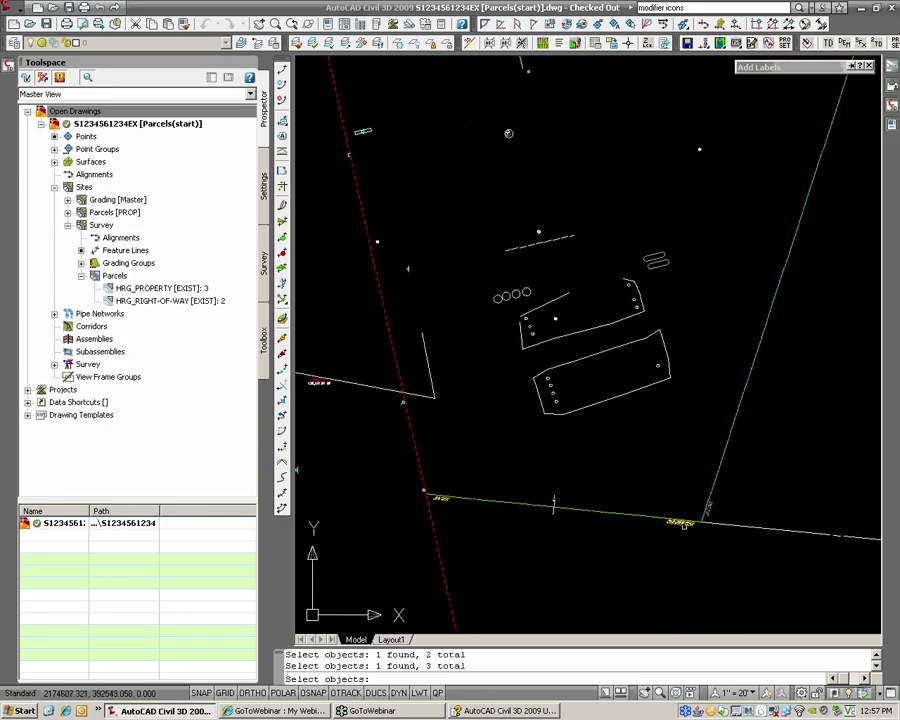
key(Return)
Step: Recenter the view on the site and save the drawing with QSAVE
scroll(480, 488, down, 4)
middle_drag(424, 434, 516, 440)
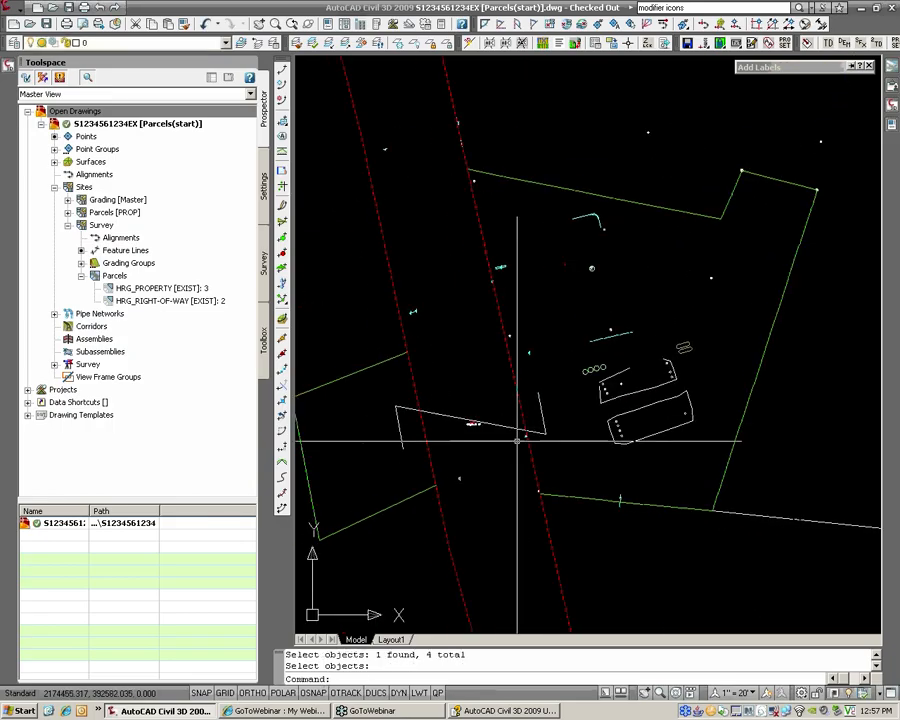
scroll(491, 439, up, 3)
scroll(491, 439, down, 2)
scroll(480, 425, up, 1)
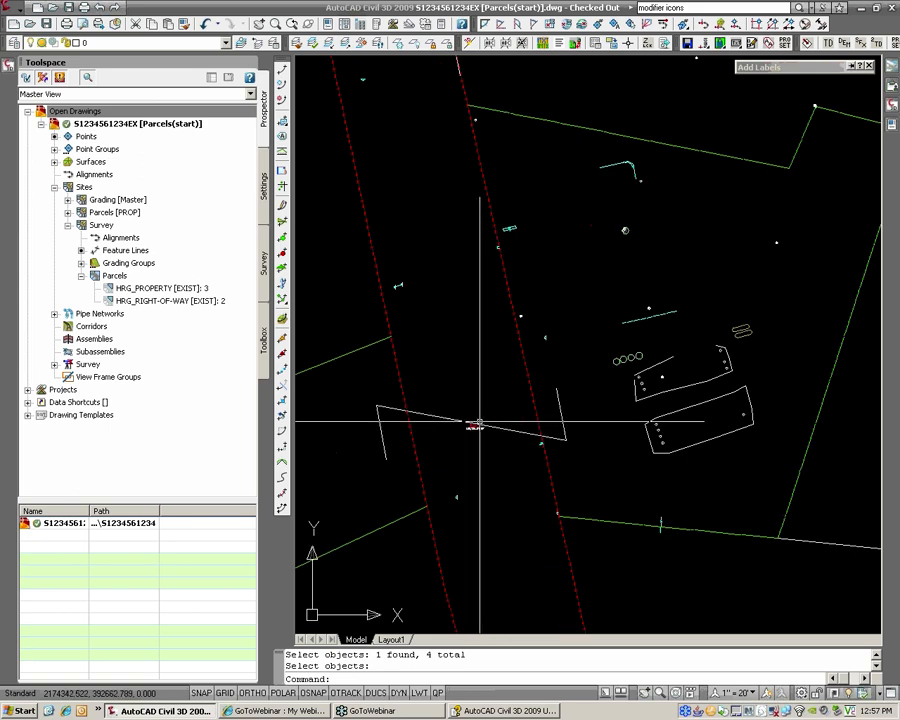
text(QSAVE)
key(Return)
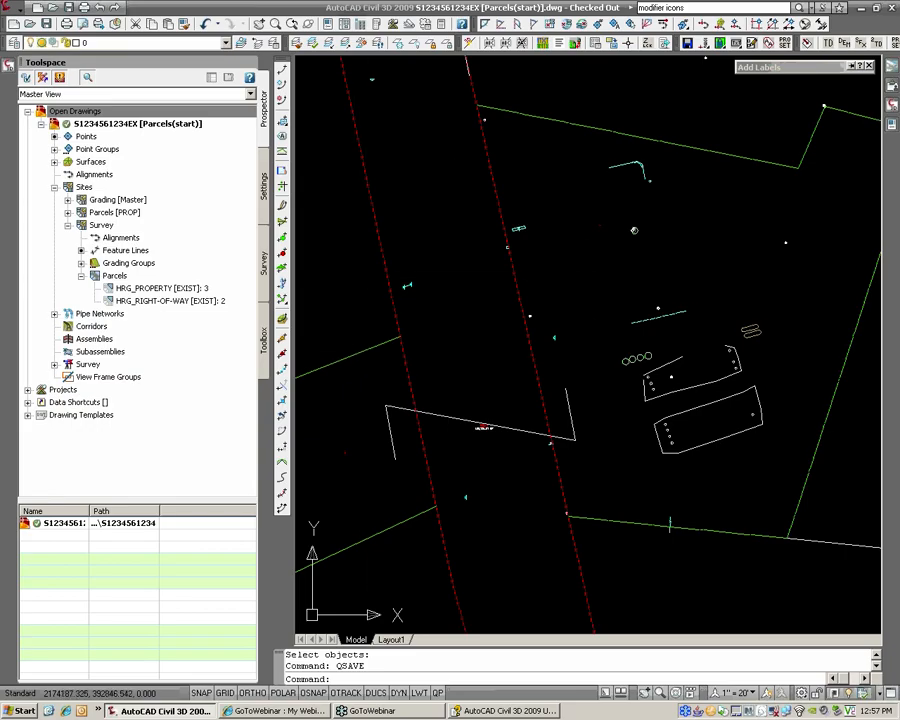
Step: Create a new drawing from the HRG-C3D 2009 template
click(28, 415)
click(77, 441)
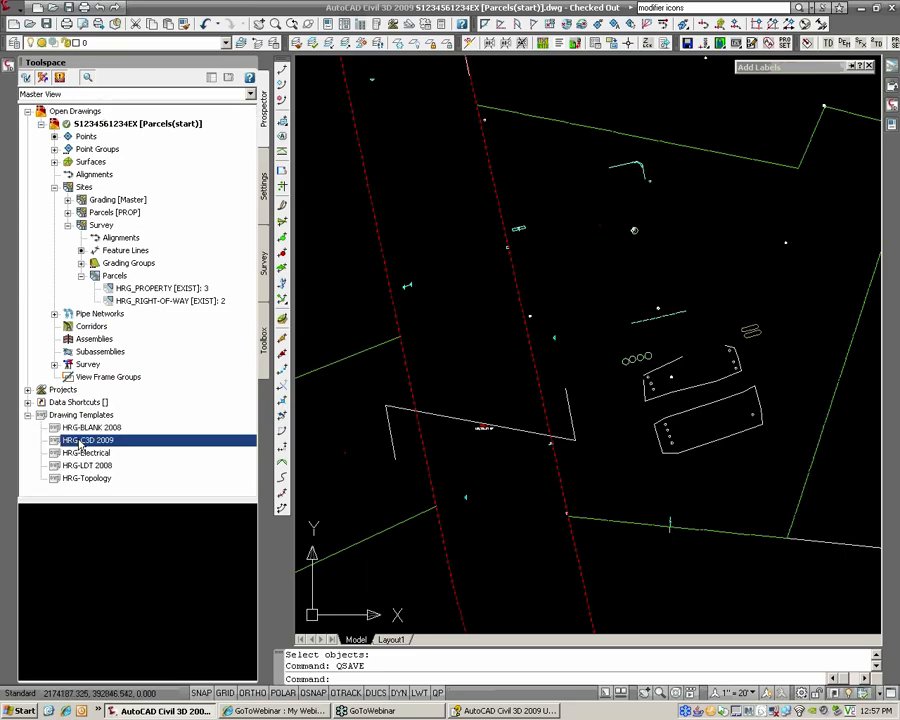
right_click(145, 440)
click(175, 449)
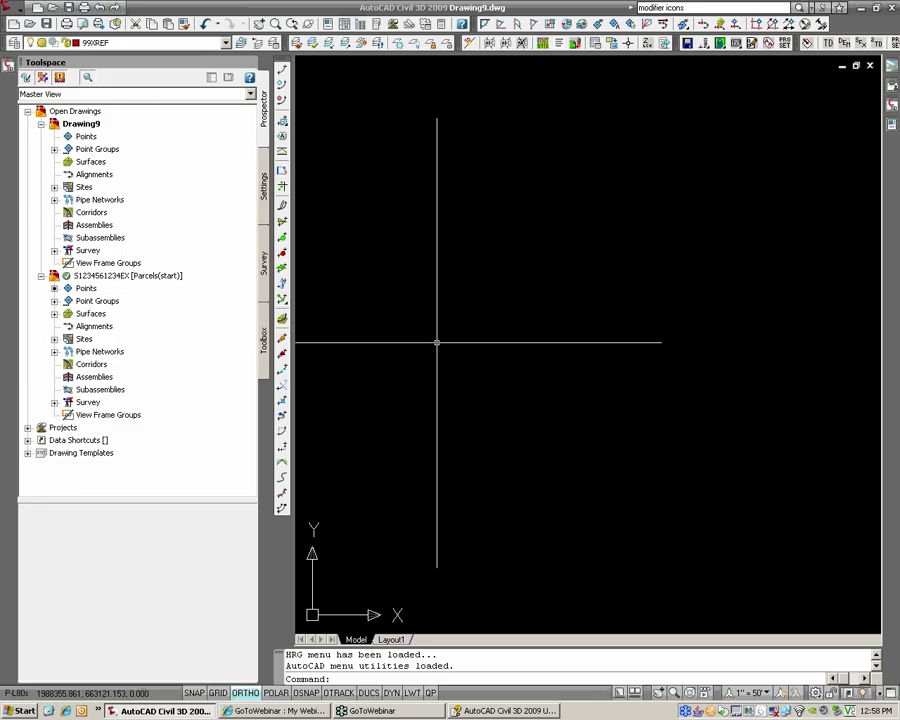
text(SAVEA)
key(Return)
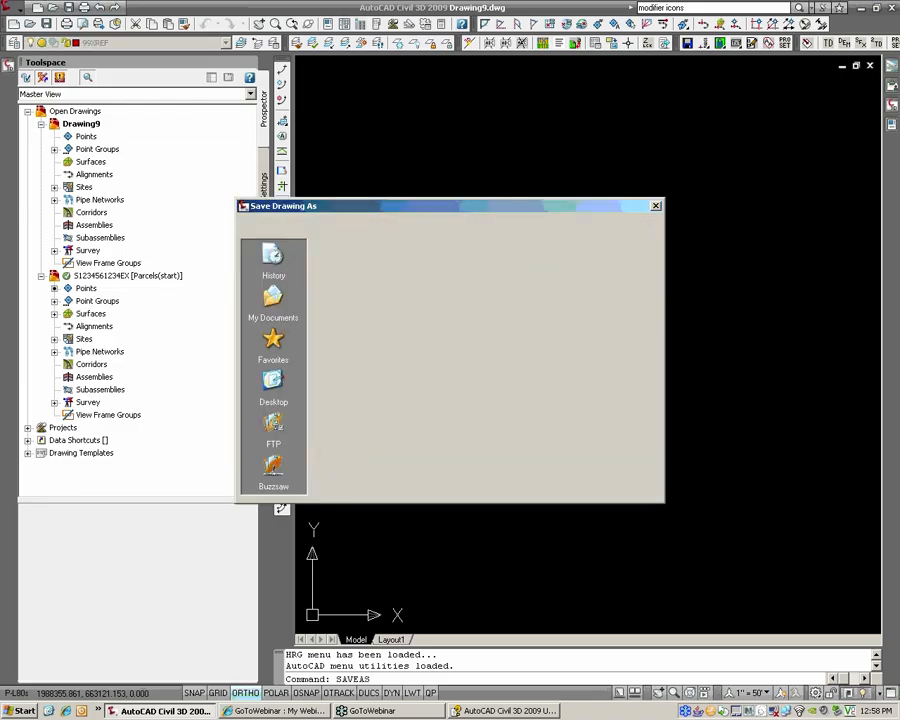
click(389, 285)
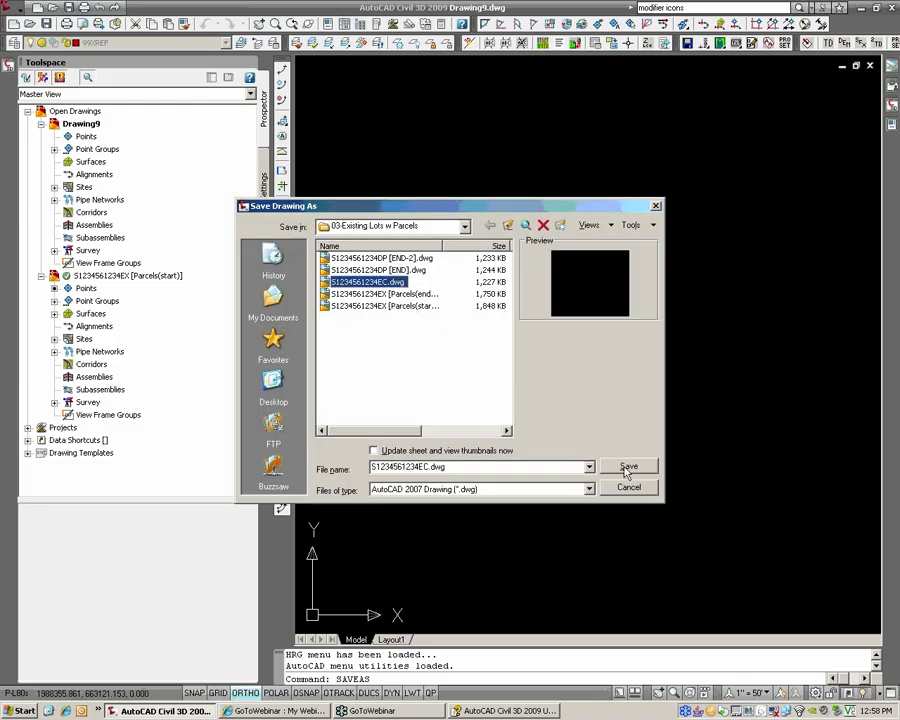
click(625, 468)
click(410, 374)
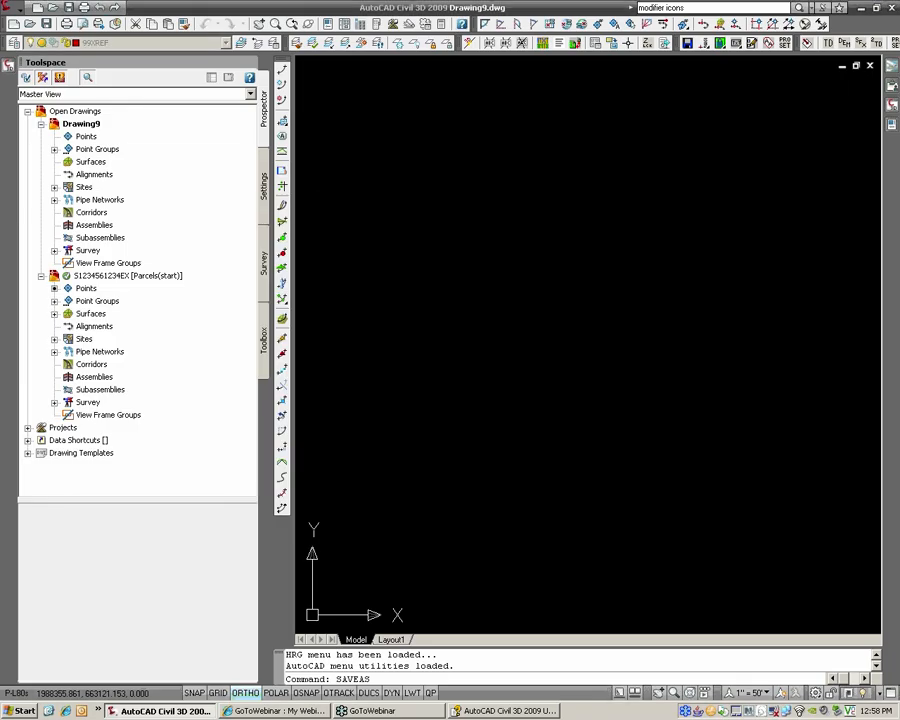
Step: Attach the Parcels(start) drawing as an overlay reference at origin, scale 1
text(XREF)
key(Return)
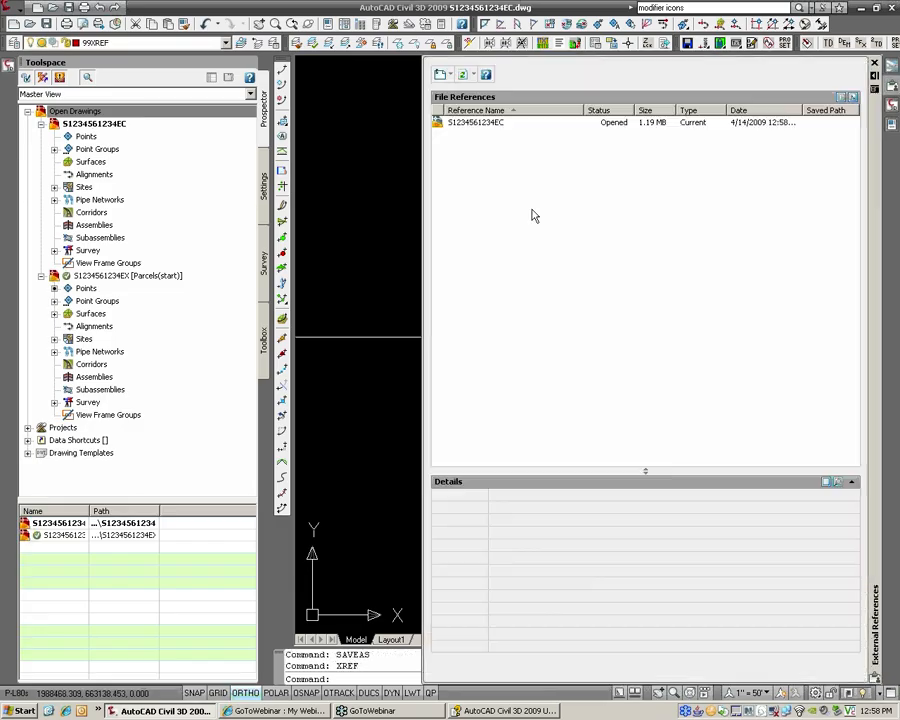
click(449, 77)
key(Escape)
key(Escape)
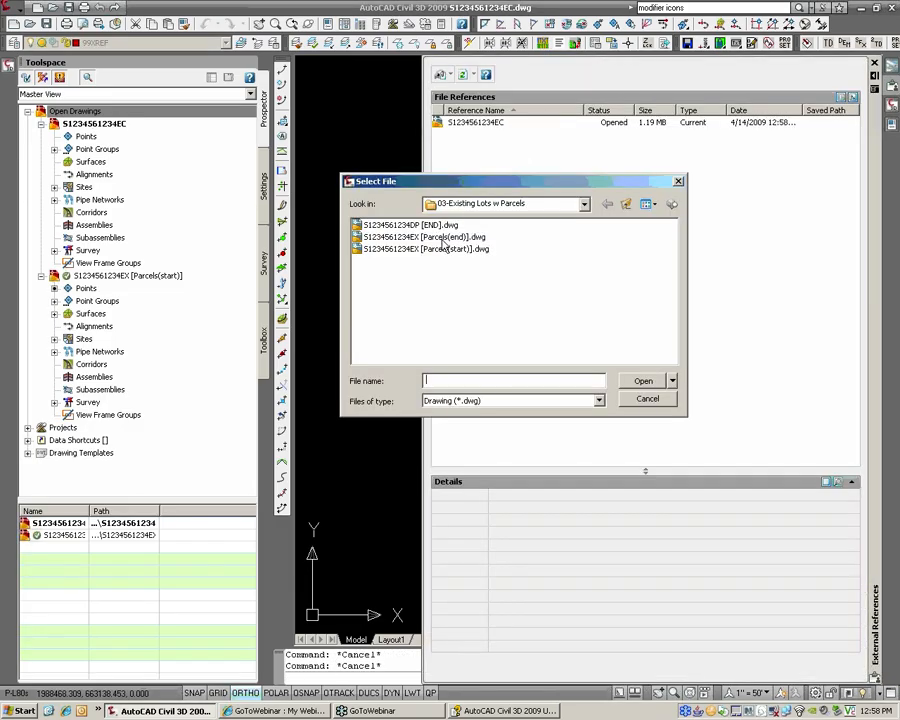
click(445, 250)
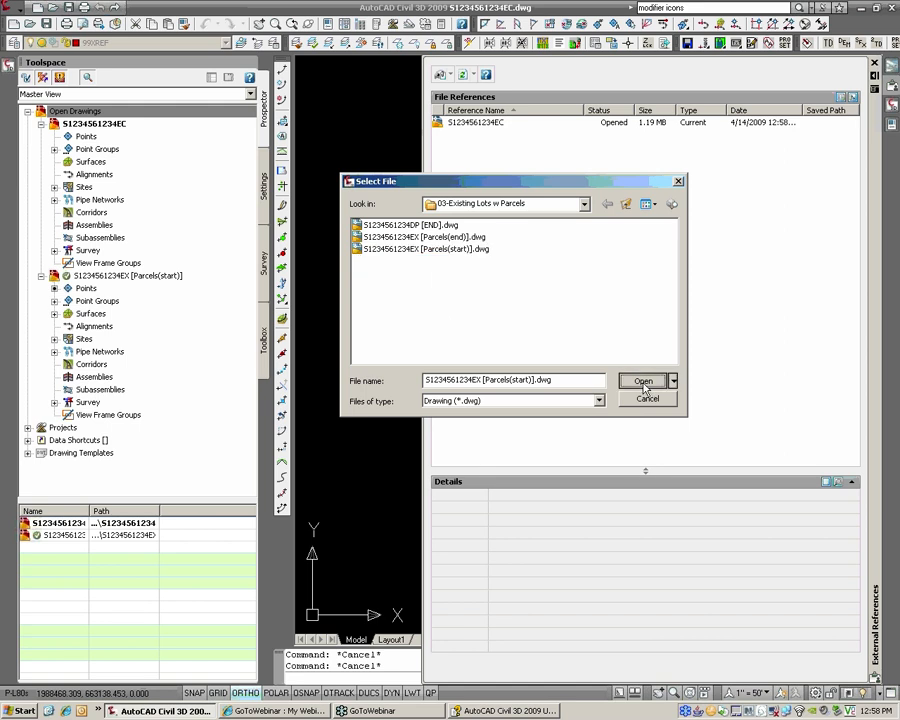
click(643, 381)
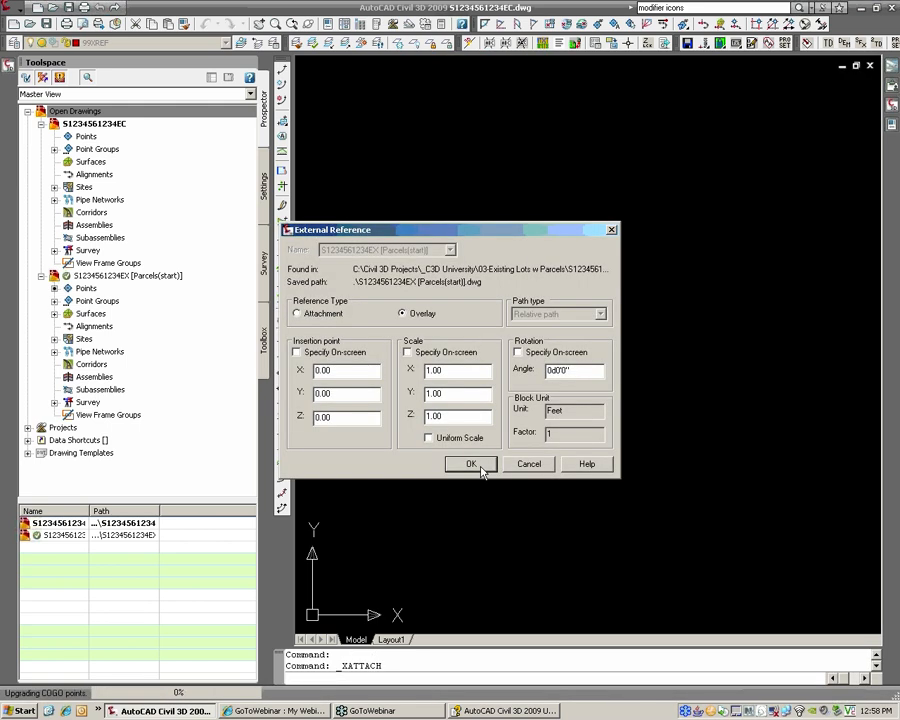
click(478, 467)
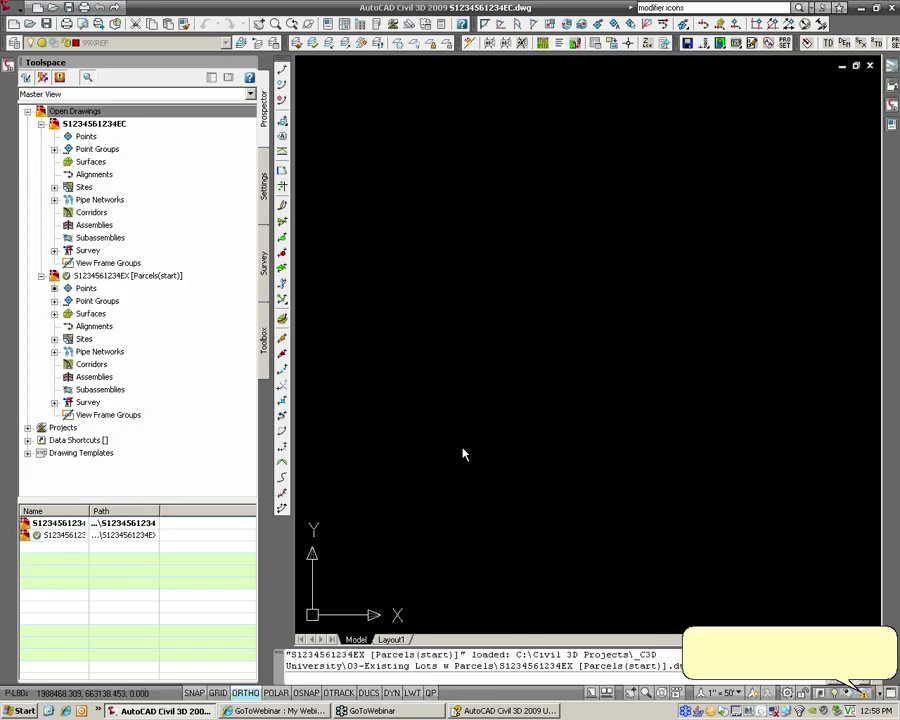
Step: Zoom to extents and center the overlaid parcels in the view
text(z)
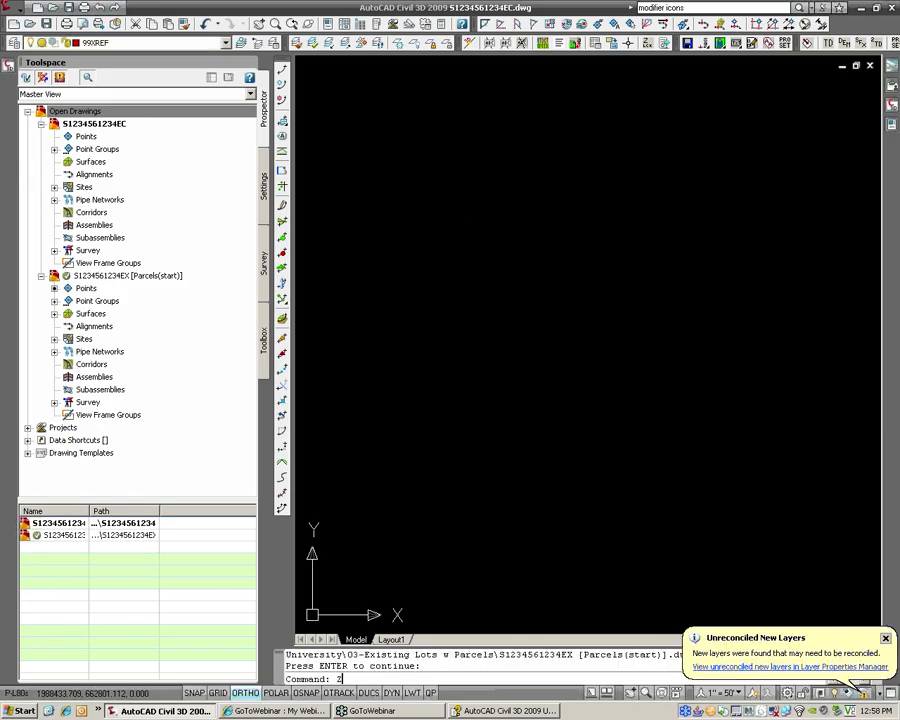
key(Return)
text(e)
key(Return)
middle_drag(417, 424, 800, 411)
scroll(800, 411, up, 4)
scroll(498, 364, up, 8)
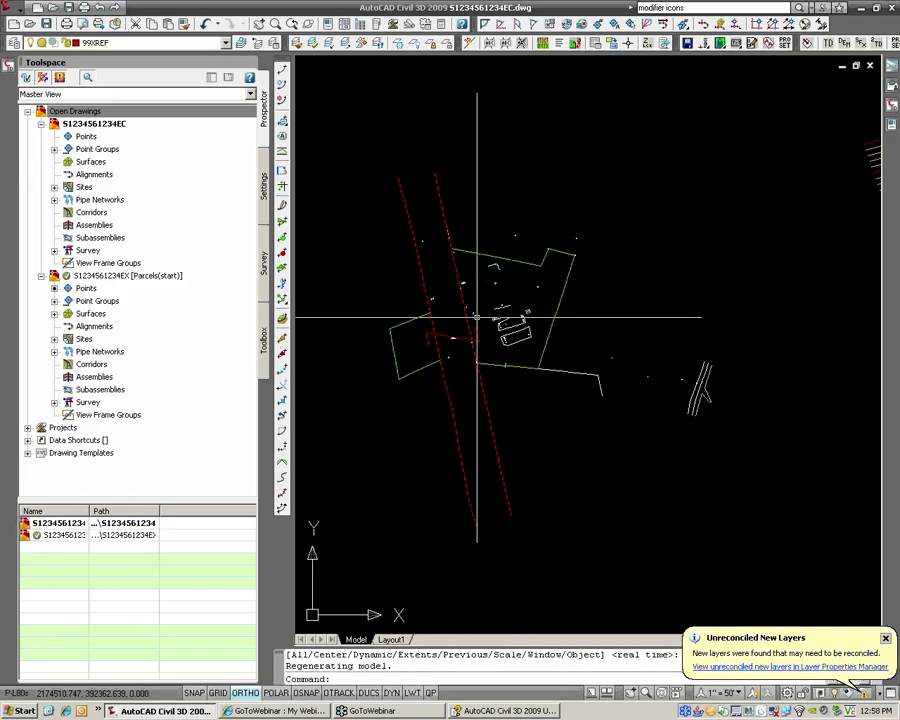
scroll(575, 243, down, 2)
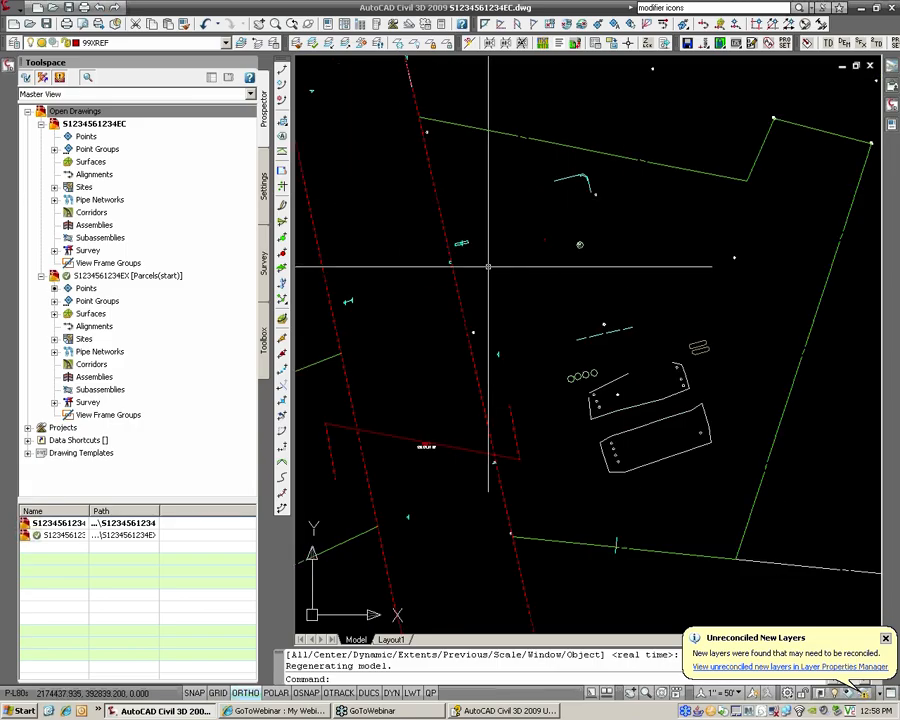
middle_drag(497, 277, 523, 283)
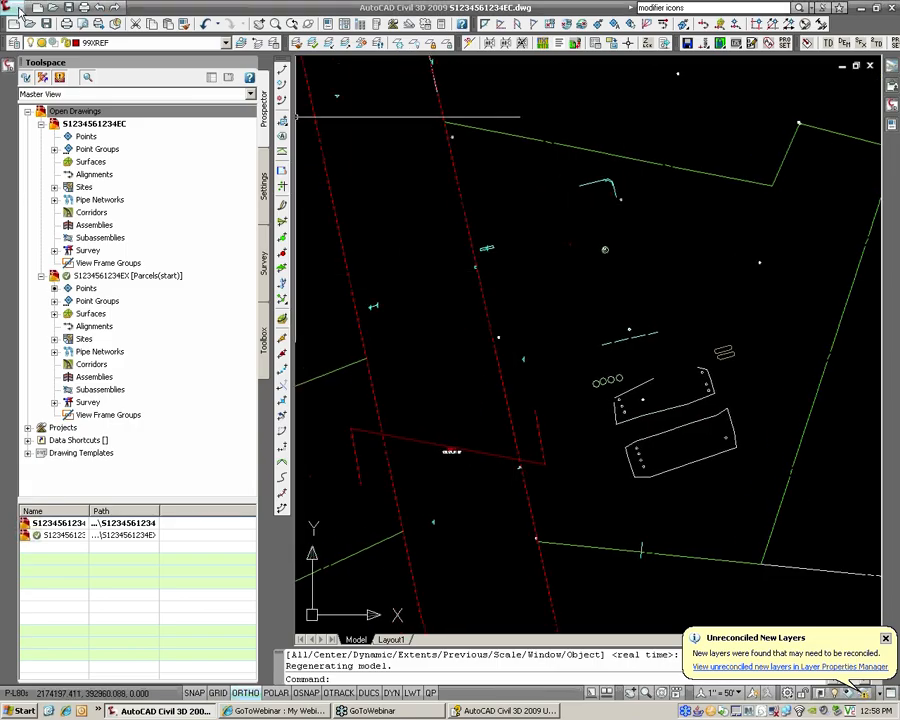
Step: Set Add Labels to Parcel feature, Area label type, and HRG_Commercial [PROP-Std] style
click(10, 6)
mouse_move(44, 190)
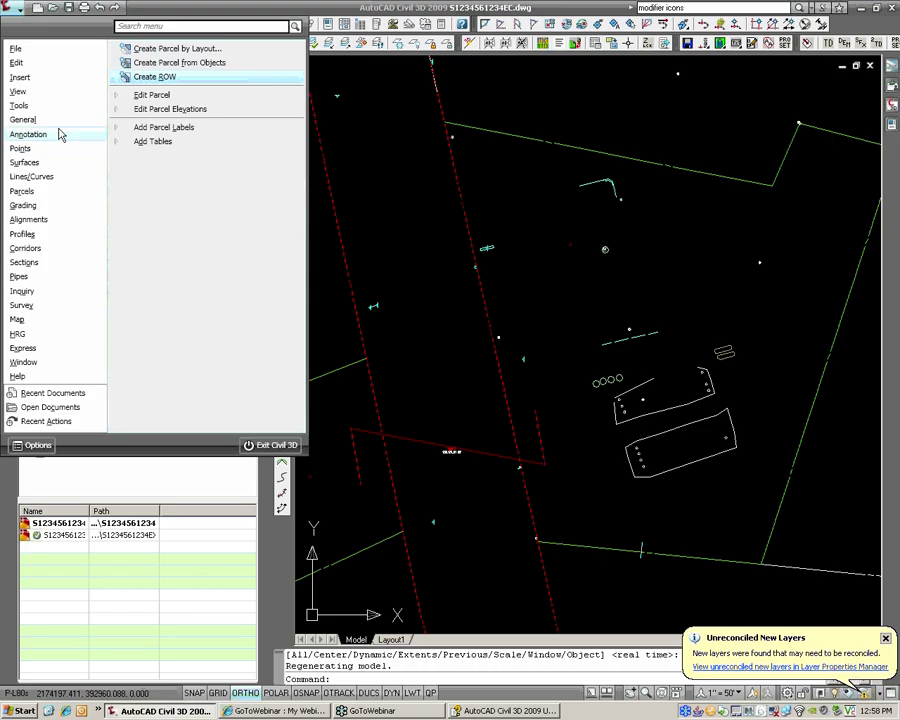
mouse_move(54, 122)
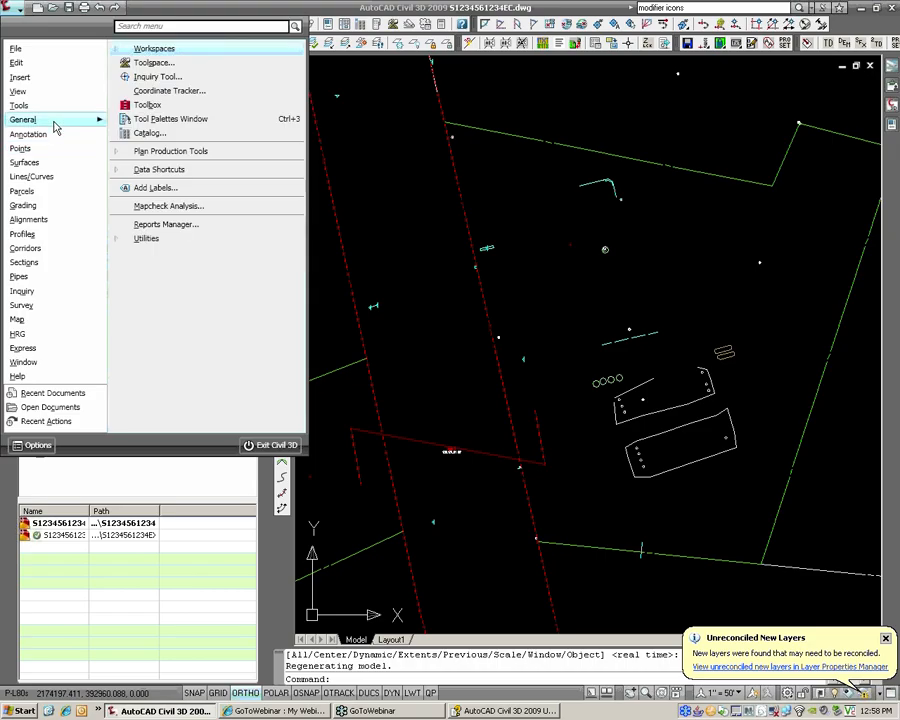
click(174, 189)
click(651, 90)
click(634, 111)
click(651, 90)
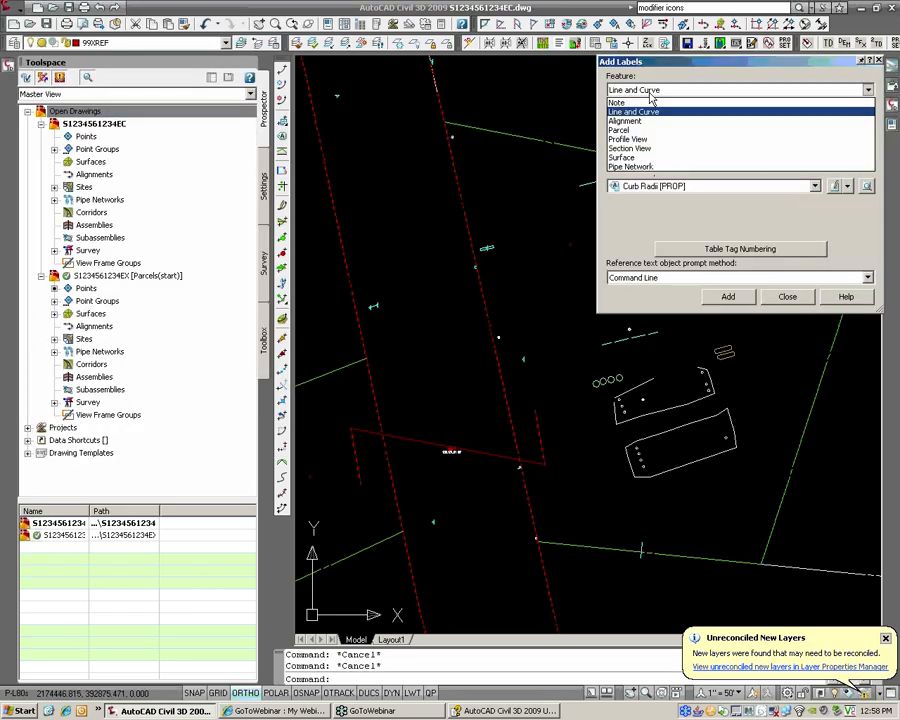
click(648, 130)
click(648, 125)
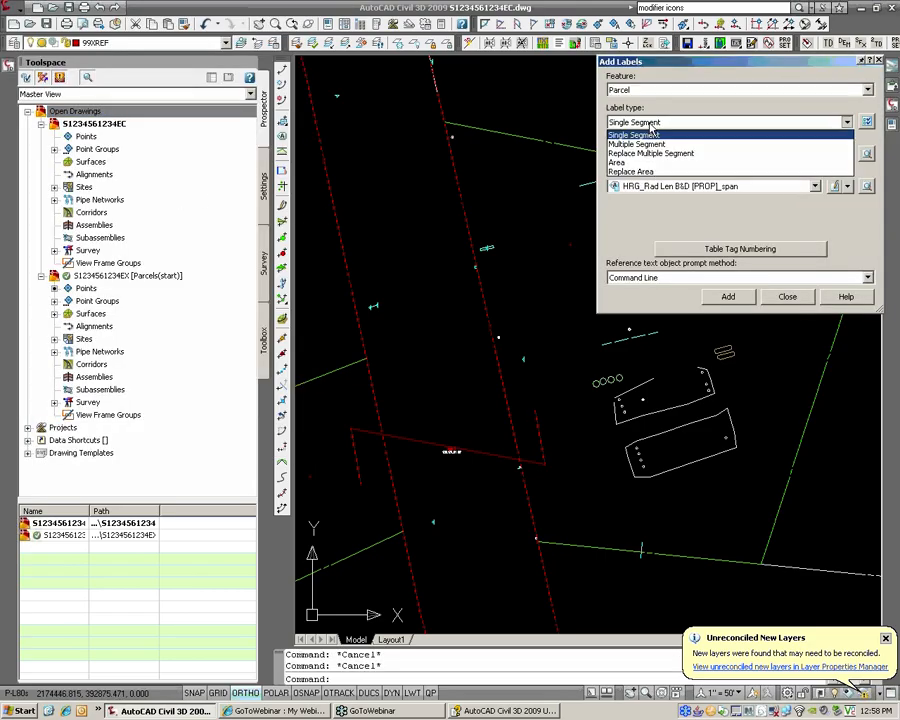
click(638, 167)
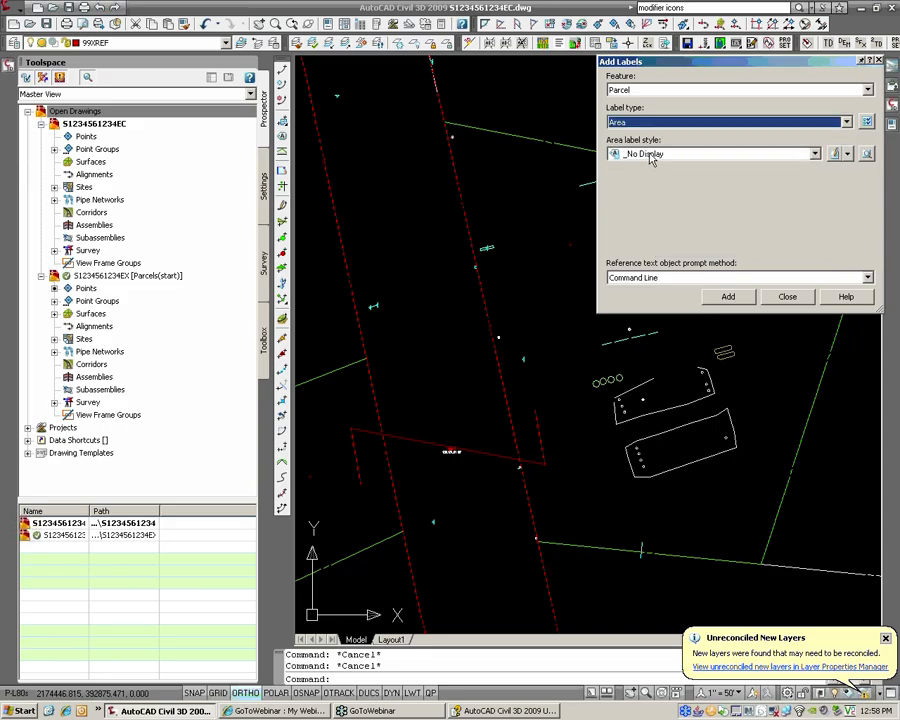
click(651, 156)
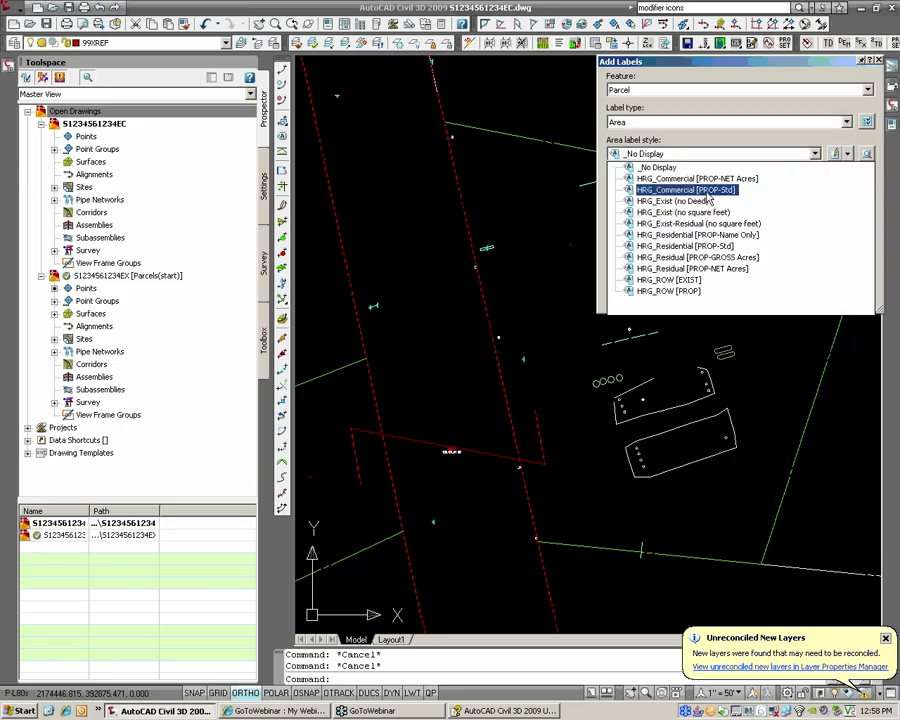
click(712, 190)
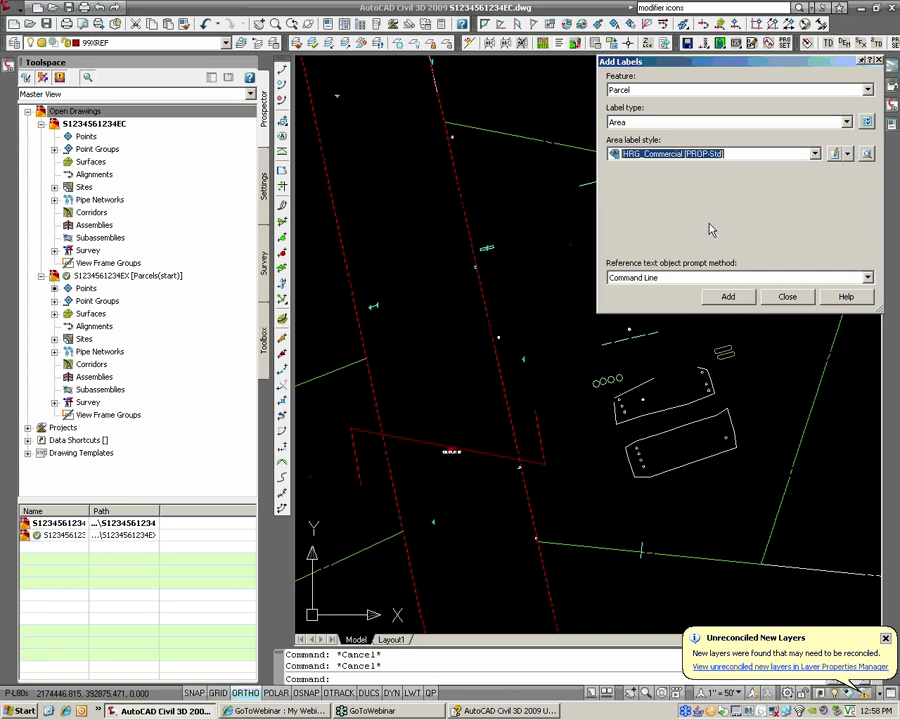
click(730, 302)
middle_drag(587, 246, 513, 268)
Step: Place the 110,713.94 SF area label inside the parcel
scroll(513, 268, up, 3)
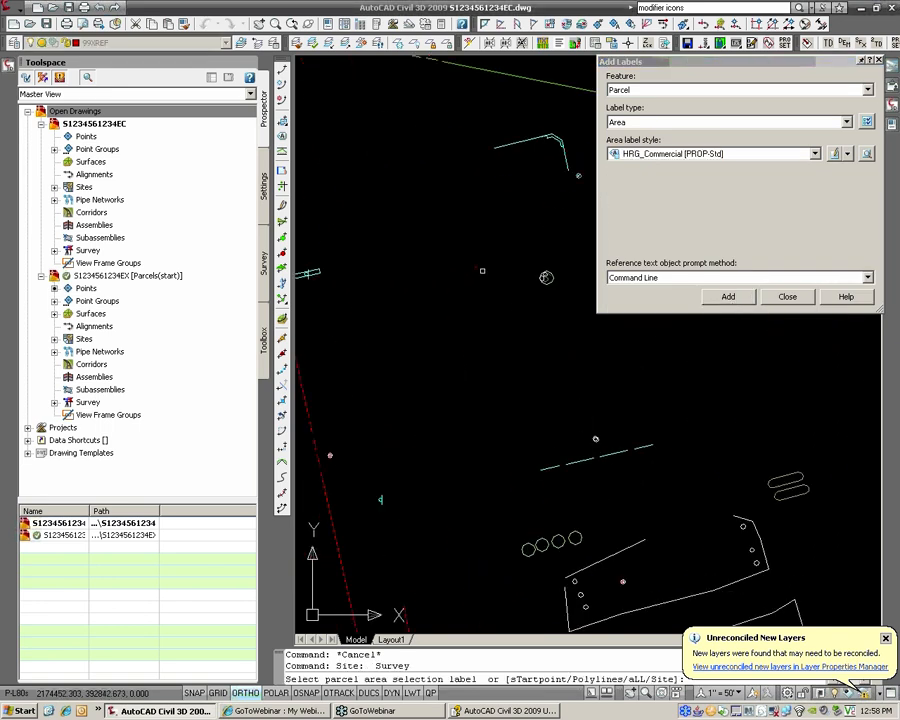
scroll(475, 269, up, 3)
click(473, 269)
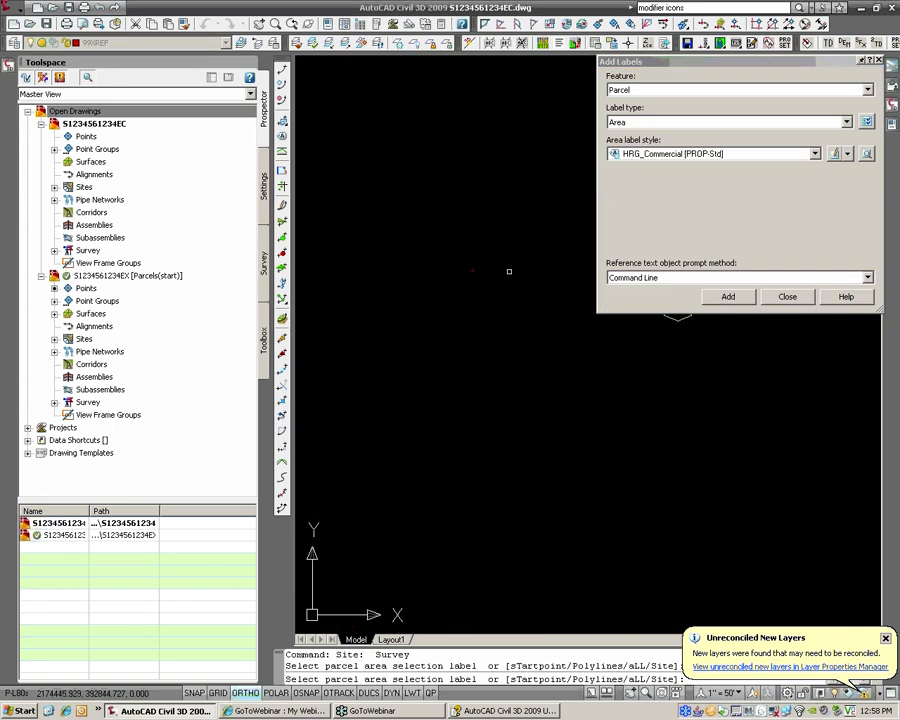
scroll(566, 271, down, 5)
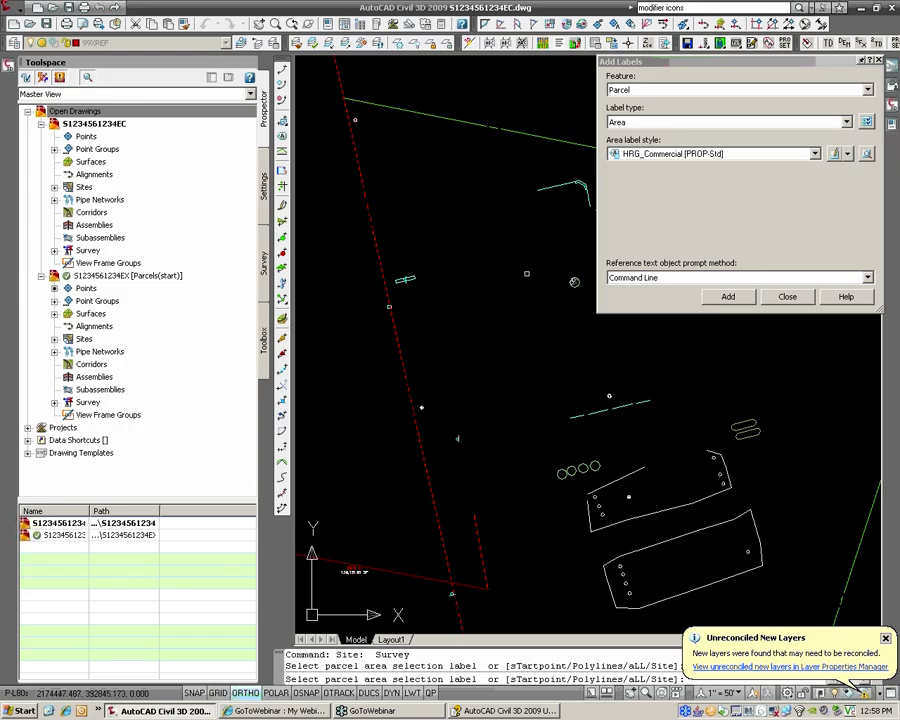
scroll(526, 273, up, 5)
scroll(533, 280, down, 4)
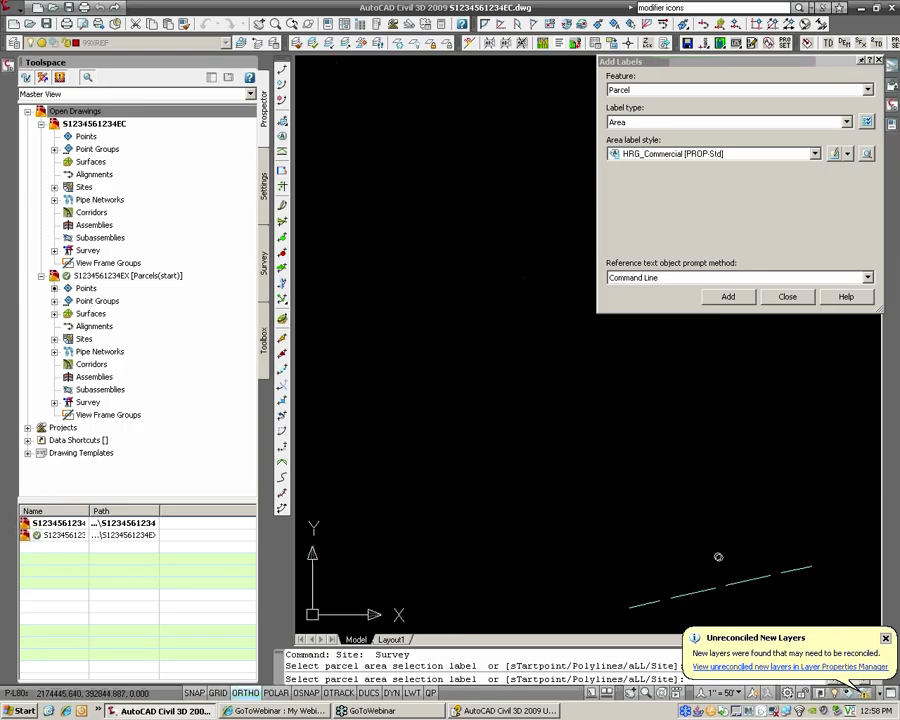
scroll(530, 290, down, 4)
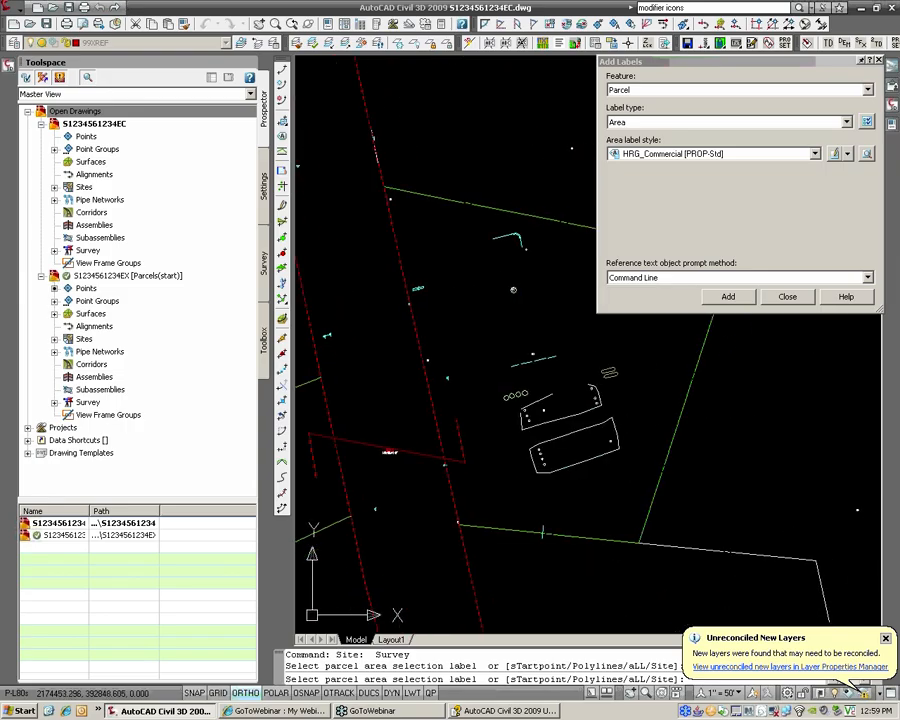
click(500, 291)
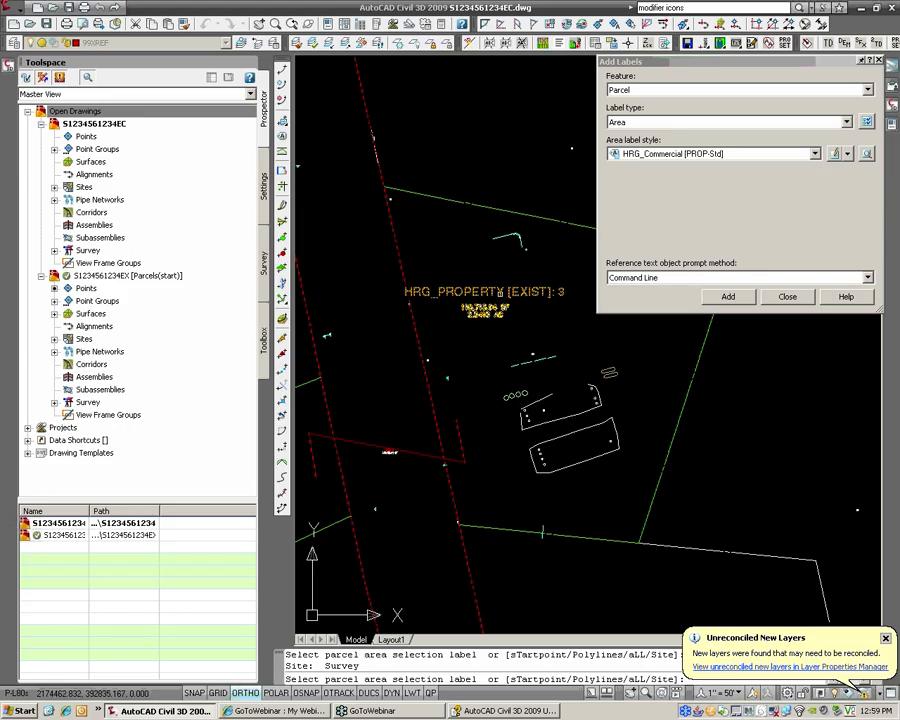
key(Escape)
Step: Move the area label lower right in the parcel with Ortho off, then save
click(505, 289)
click(501, 289)
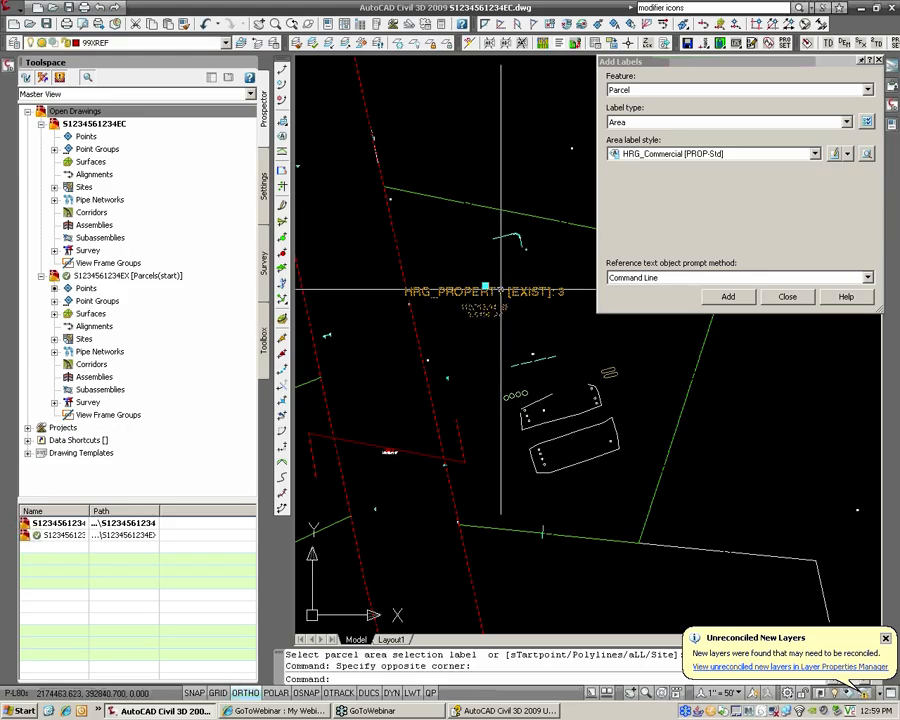
click(486, 288)
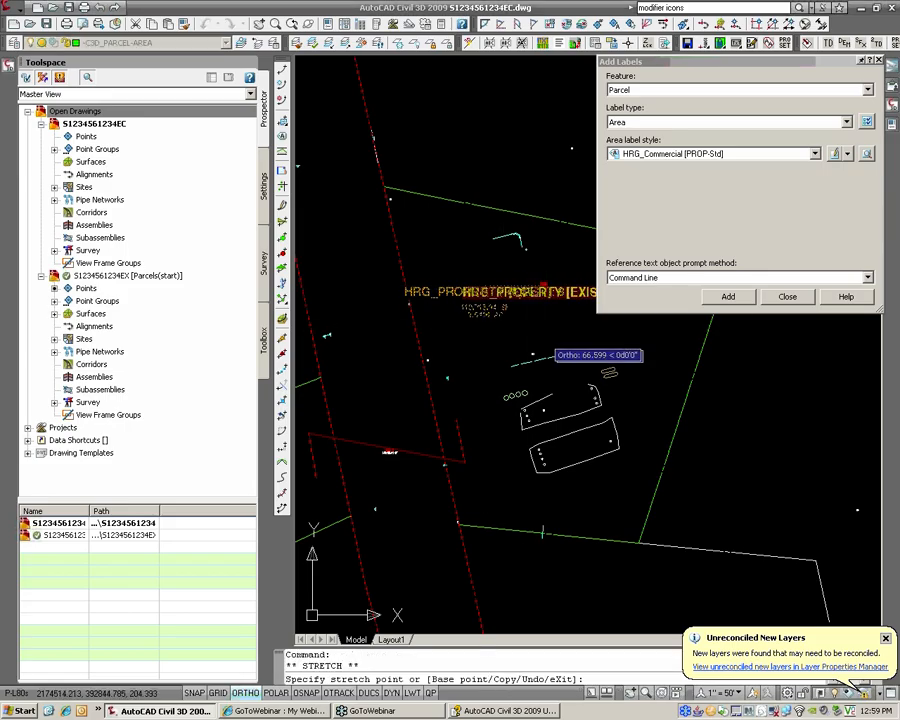
key(F8)
click(544, 320)
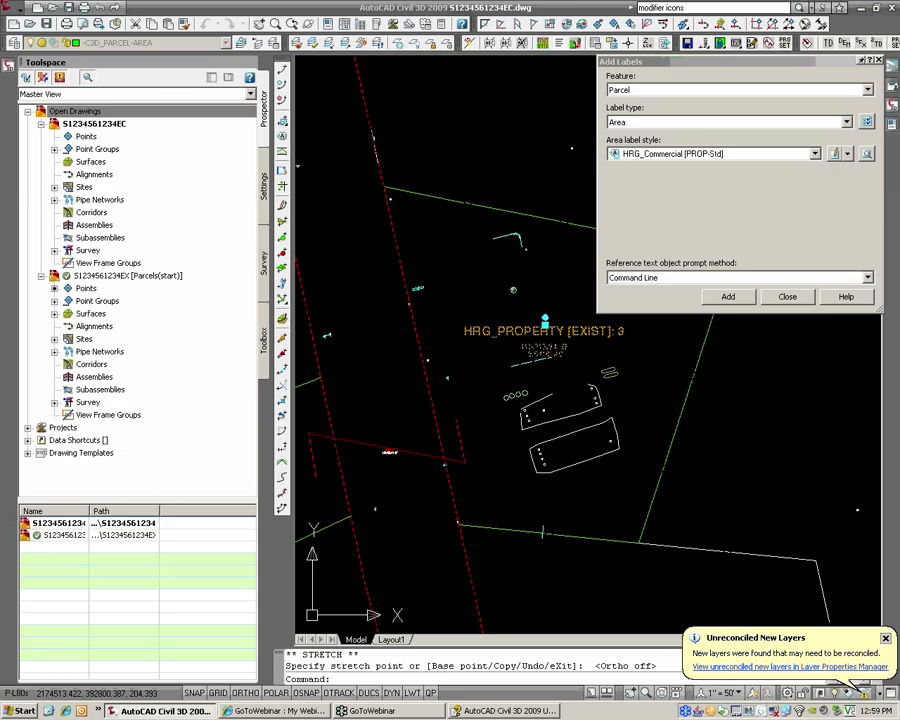
mouse_move(543, 352)
middle_down()
mouse_move(473, 352)
mouse_move(490, 328)
middle_up()
scroll(473, 352, up, 1)
key(Escape)
key(Escape)
key(ctrl+s)
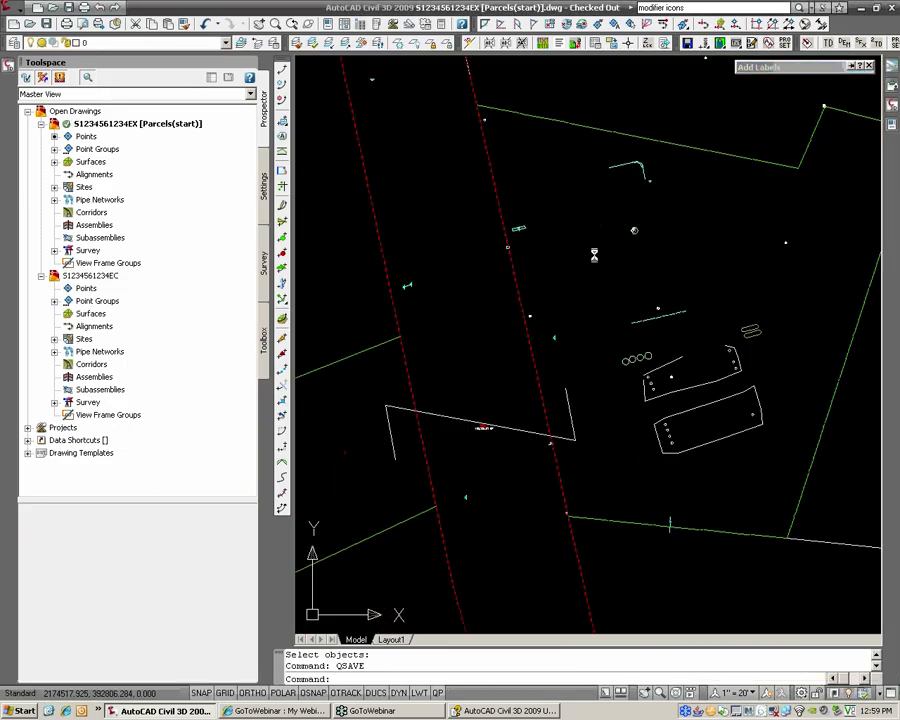
Step: Rename parcel HRG_PROPERTY [EXIST]: 3 to SHEETZ LOT in its properties, turning off the name template
click(54, 200)
click(54, 187)
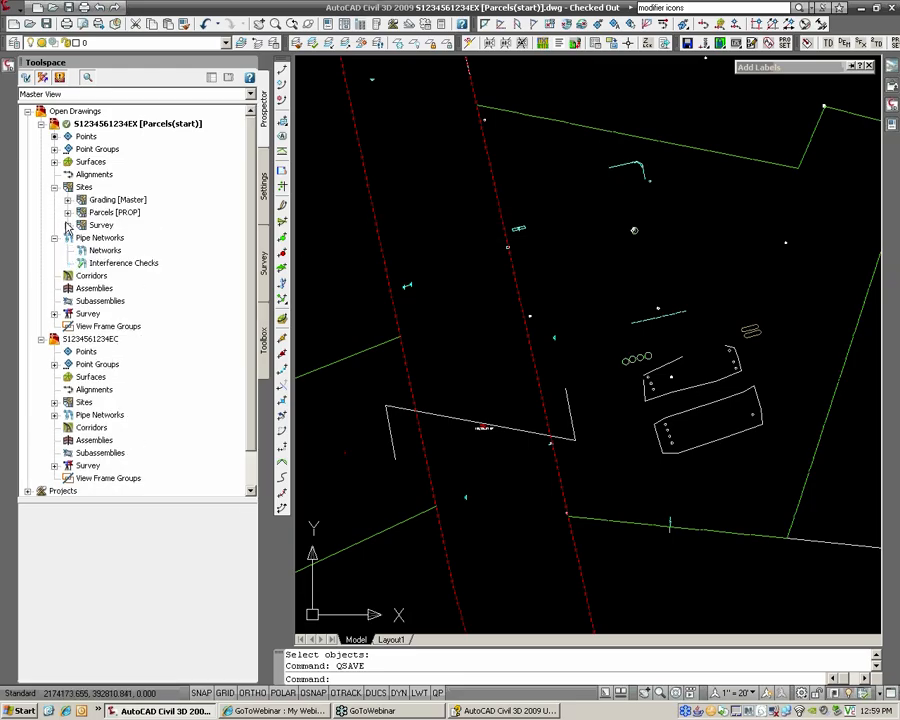
click(67, 225)
click(81, 275)
click(150, 288)
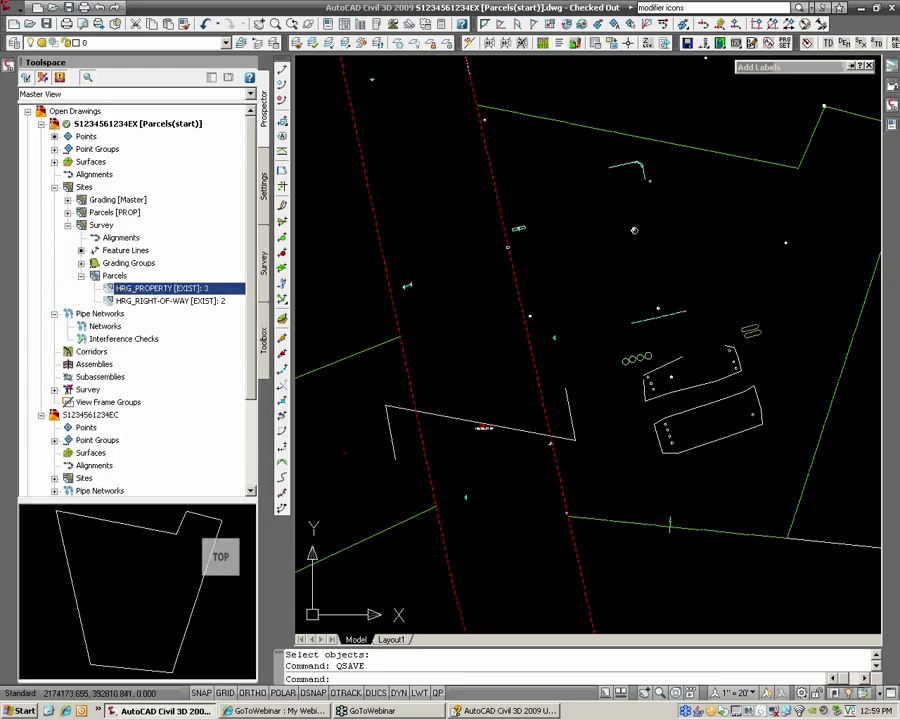
right_click(163, 291)
click(205, 300)
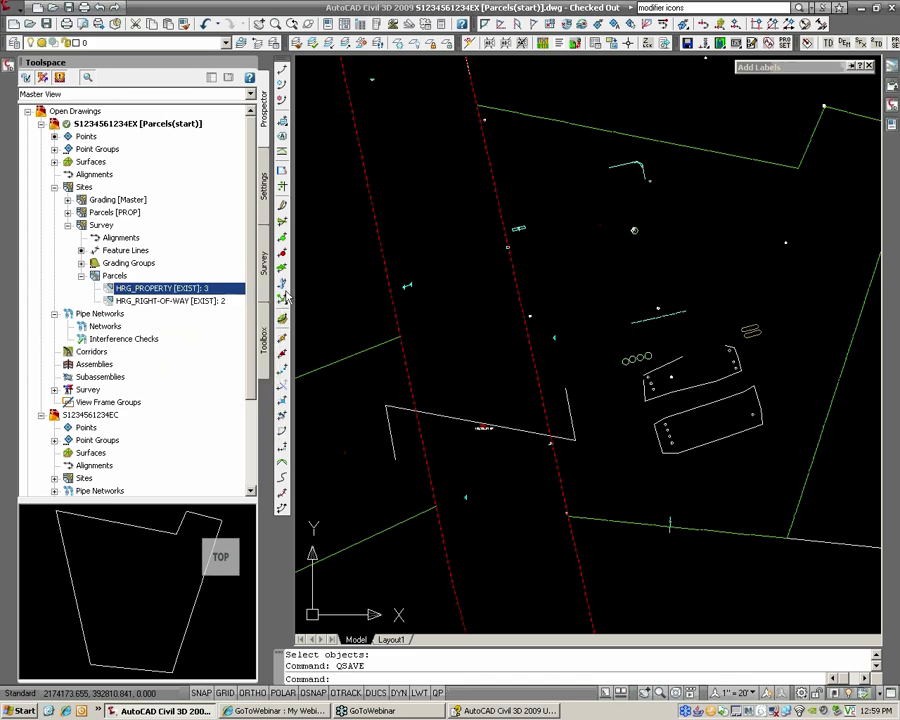
click(310, 194)
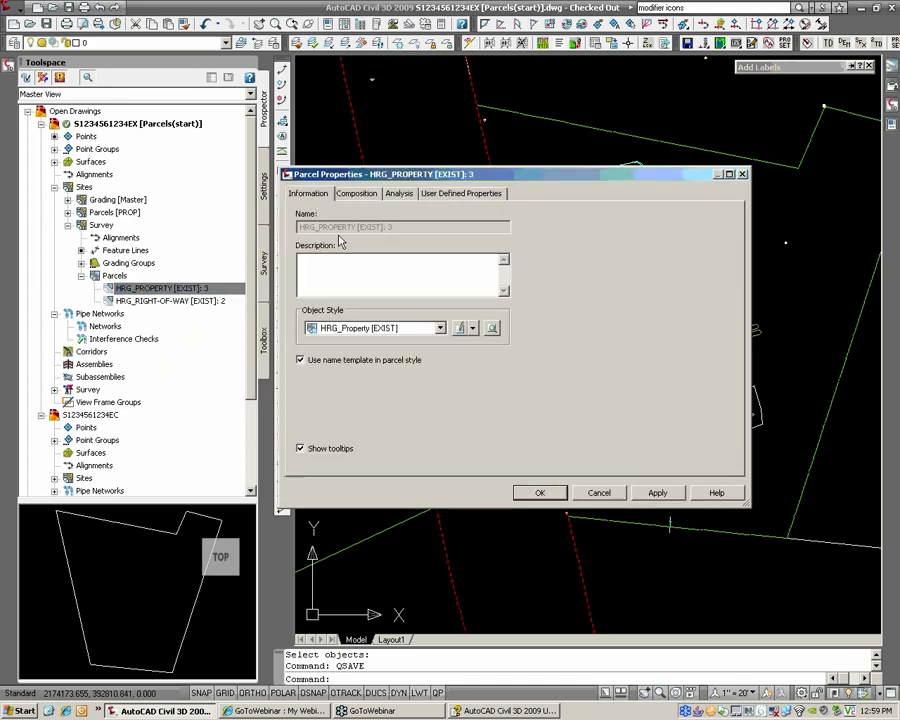
click(301, 360)
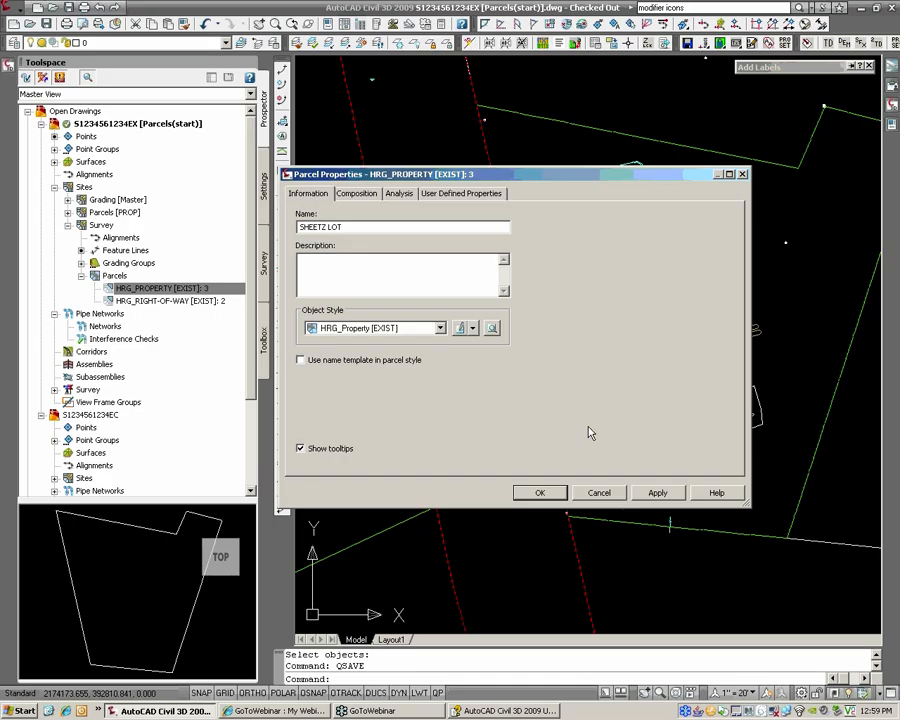
click(540, 493)
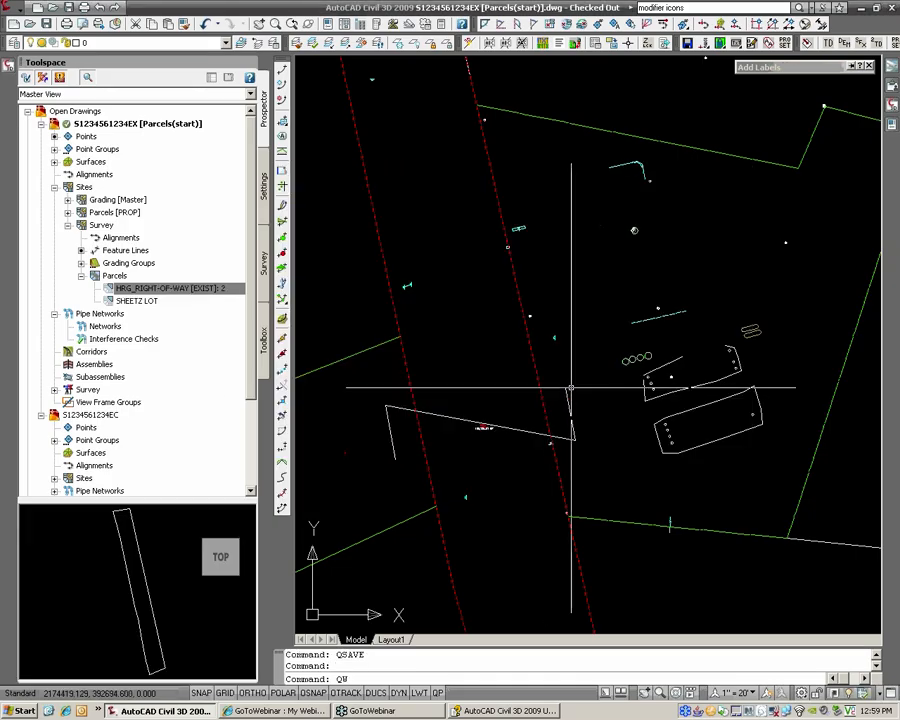
Step: Save the parcels drawing and return to the EC drawing
text(SAVE)
key(Return)
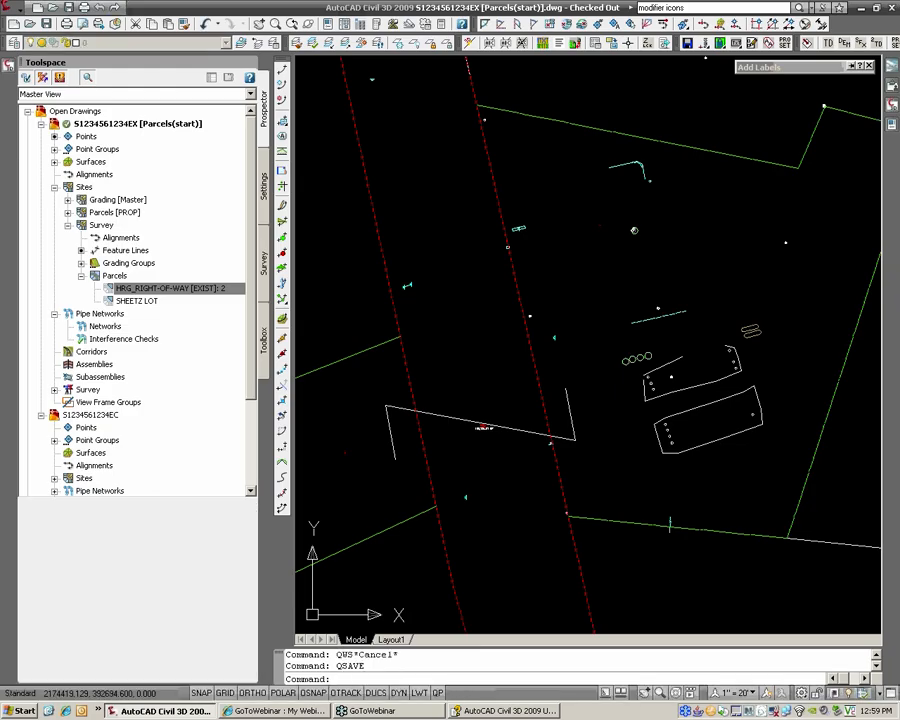
key(ctrl+Tab)
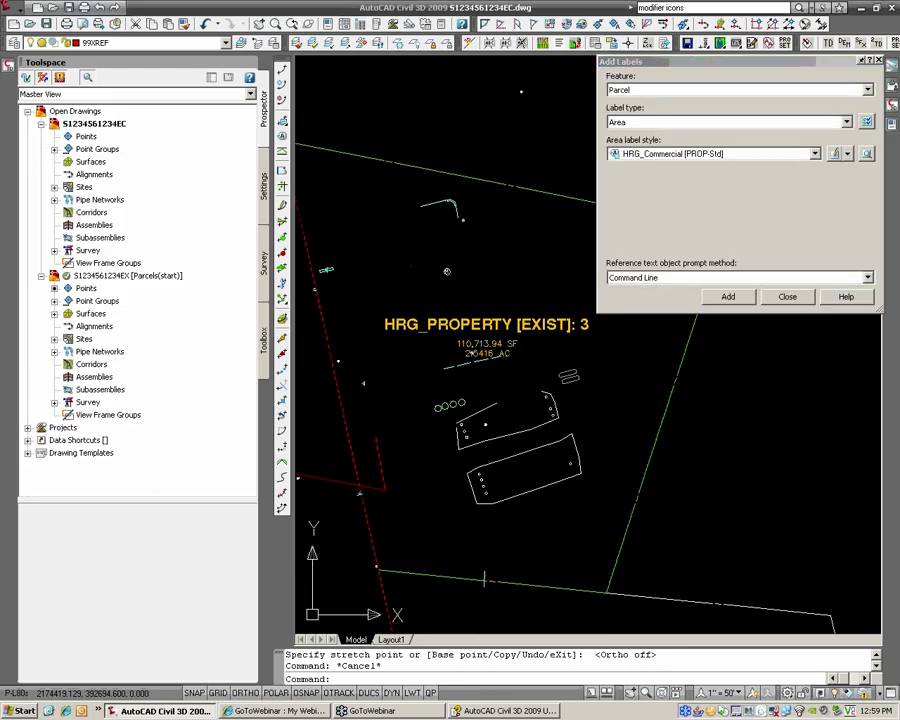
Step: Reload the parcels xref and set Multiple Segment labels with the HRG_B & D [EXIST] line style
click(760, 667)
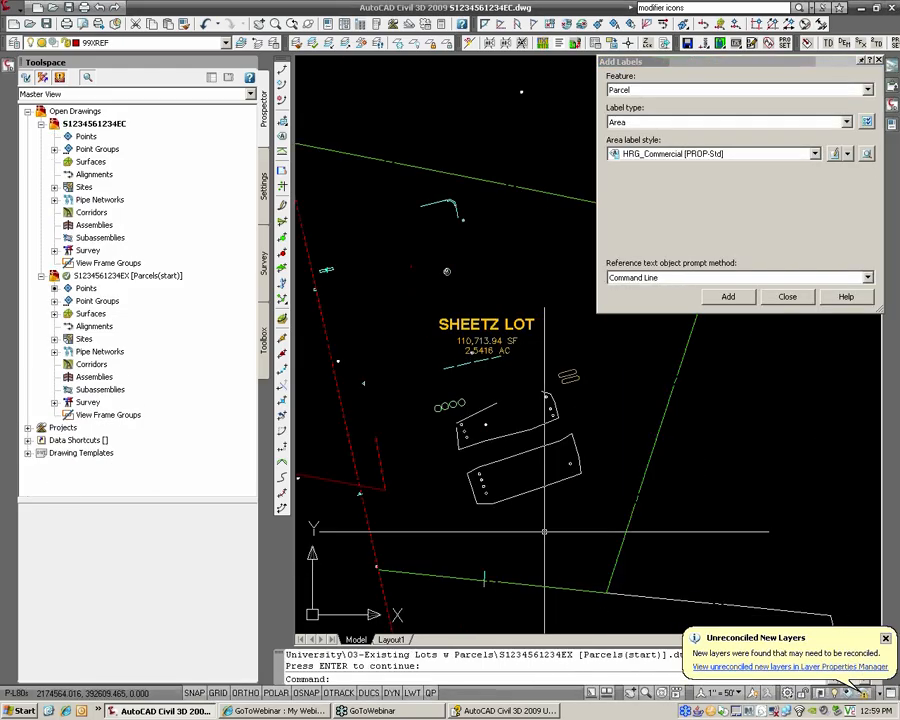
click(695, 198)
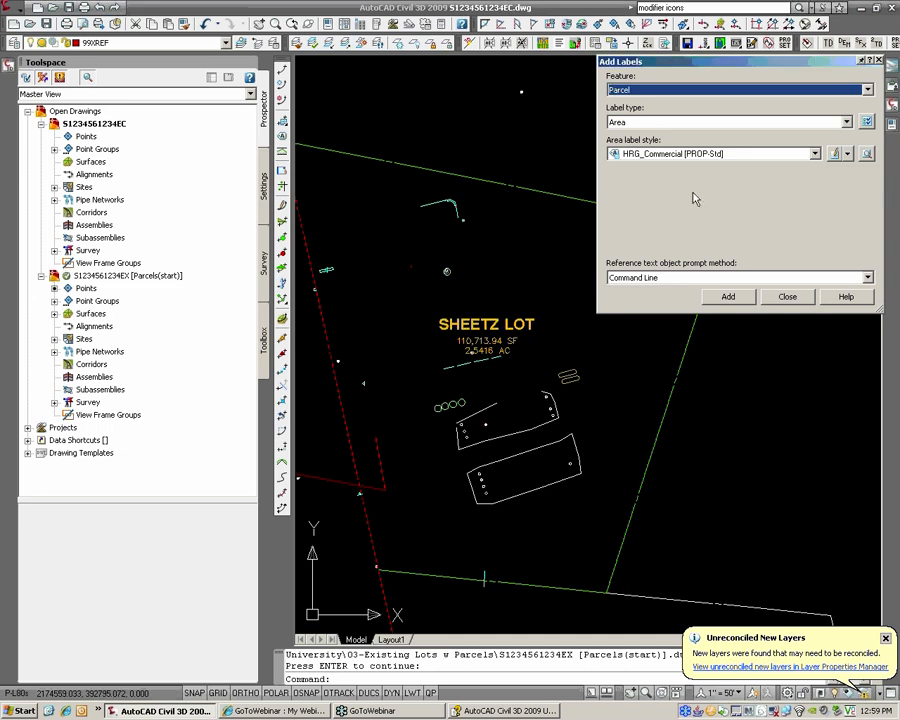
click(665, 122)
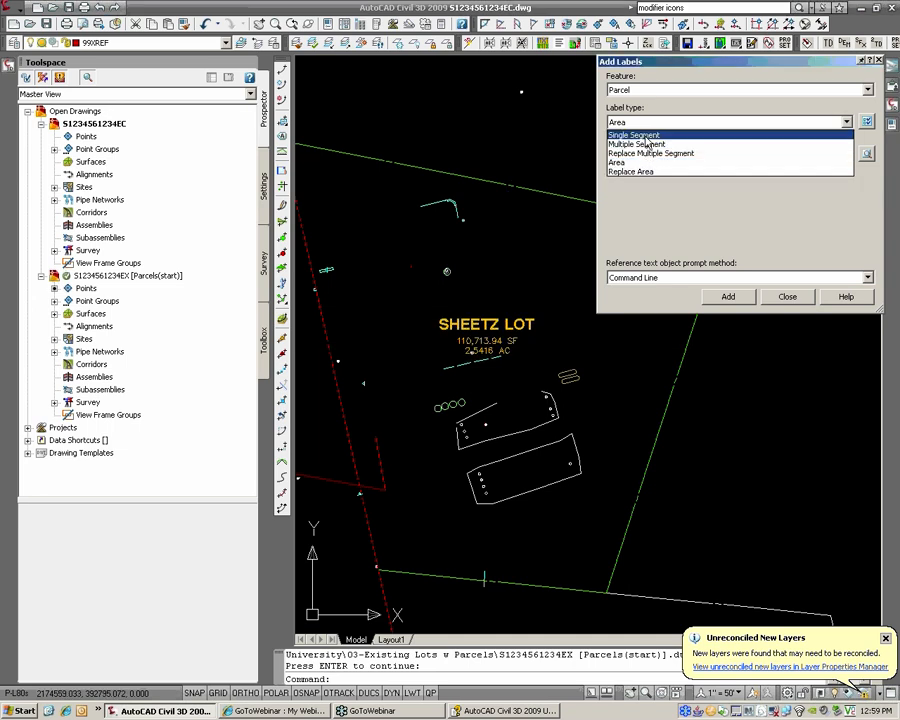
click(647, 136)
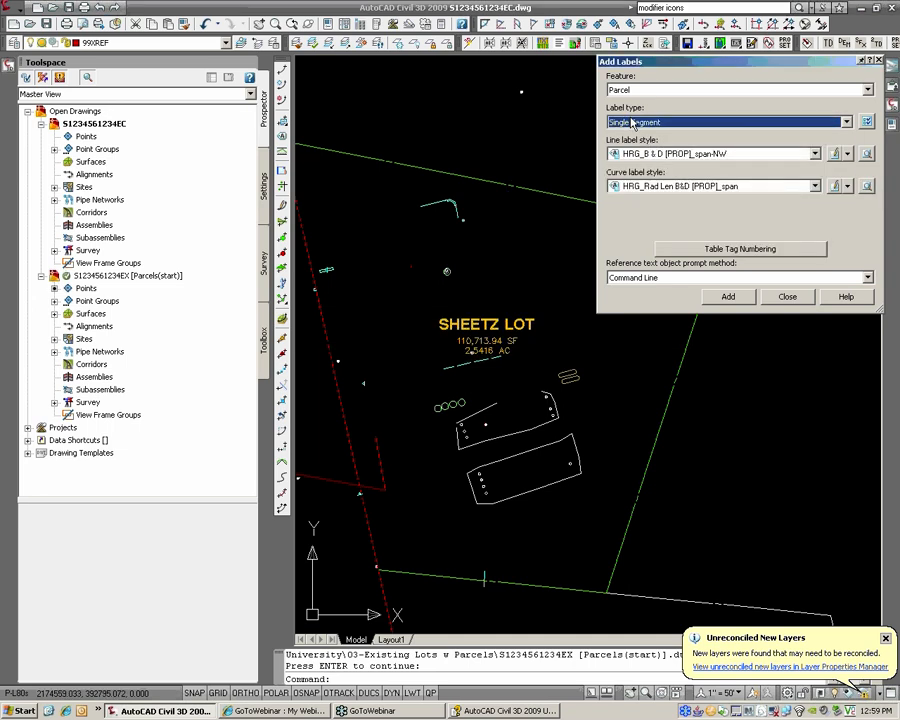
click(632, 122)
click(645, 145)
click(650, 154)
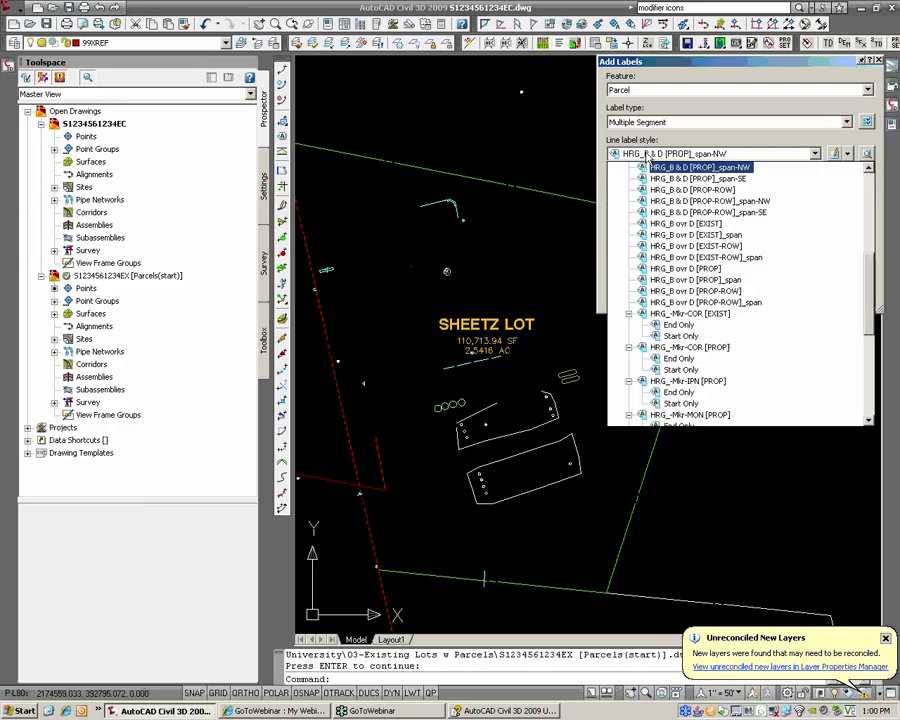
scroll(660, 300, up, 7)
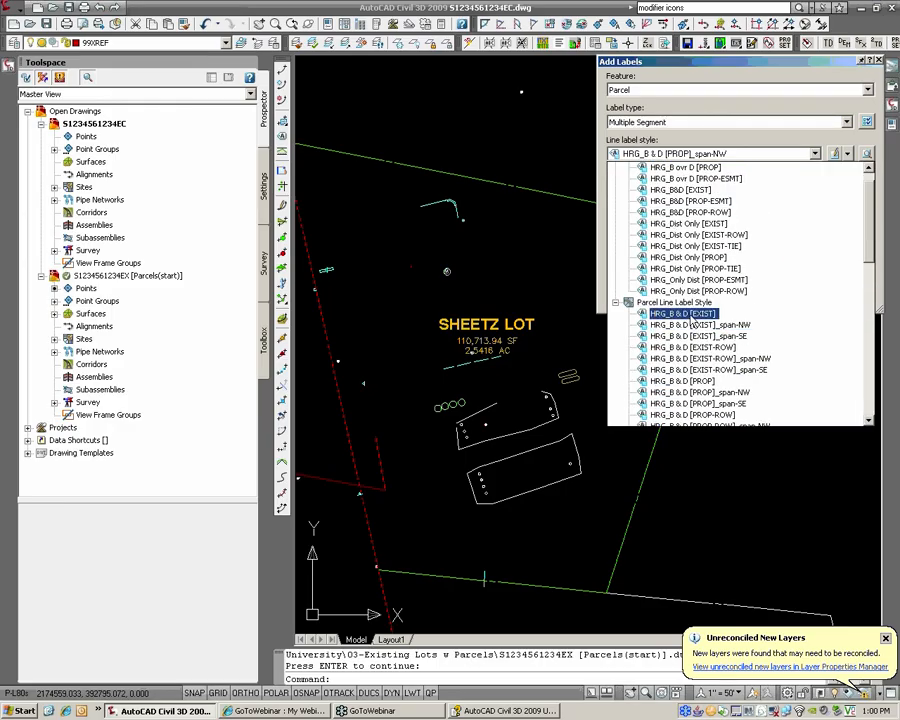
click(686, 314)
Step: Label SHEETZ LOT's boundary segments clockwise with bearing and distance labels
click(728, 297)
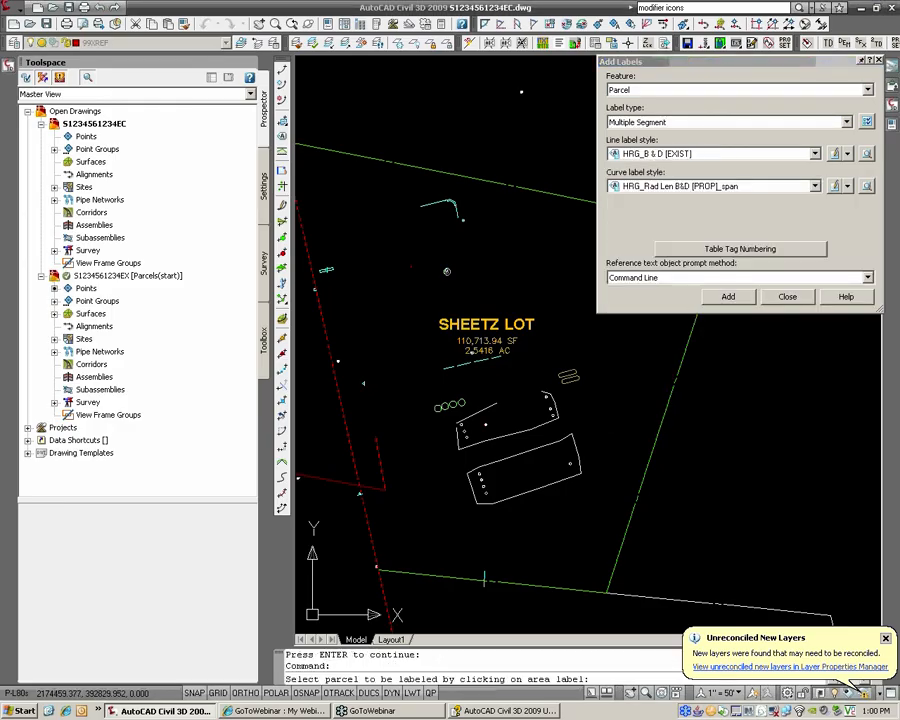
scroll(400, 276, up, 5)
click(440, 250)
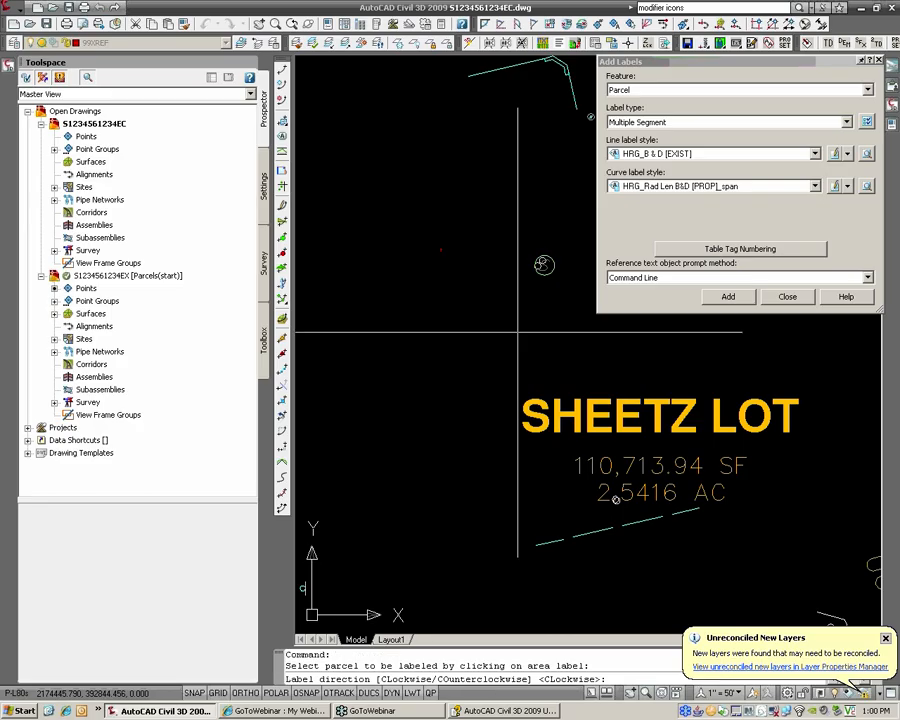
scroll(521, 333, down, 2)
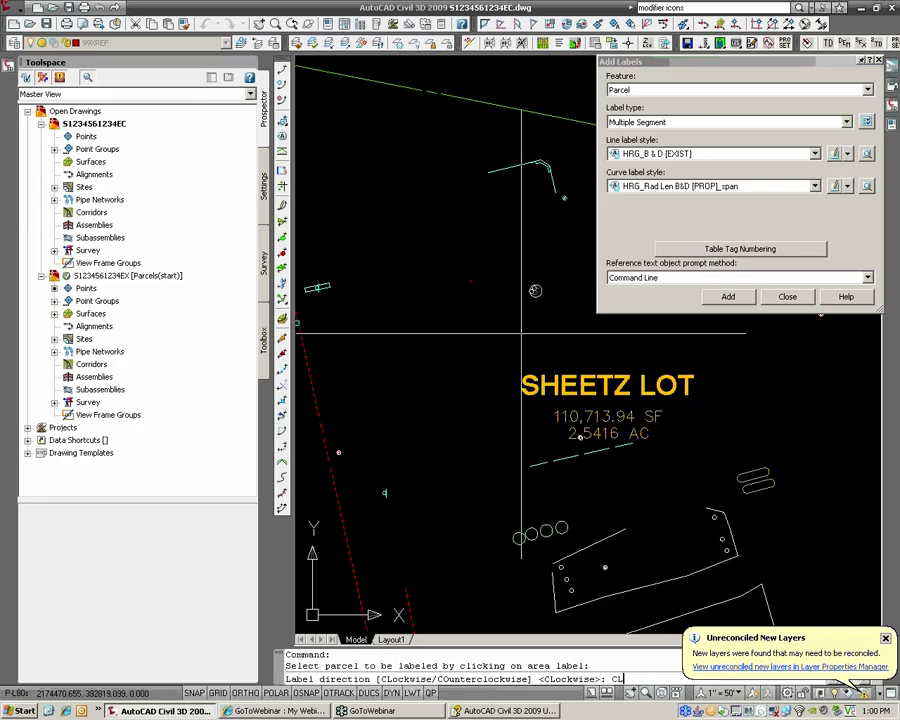
text(CL)
key(Return)
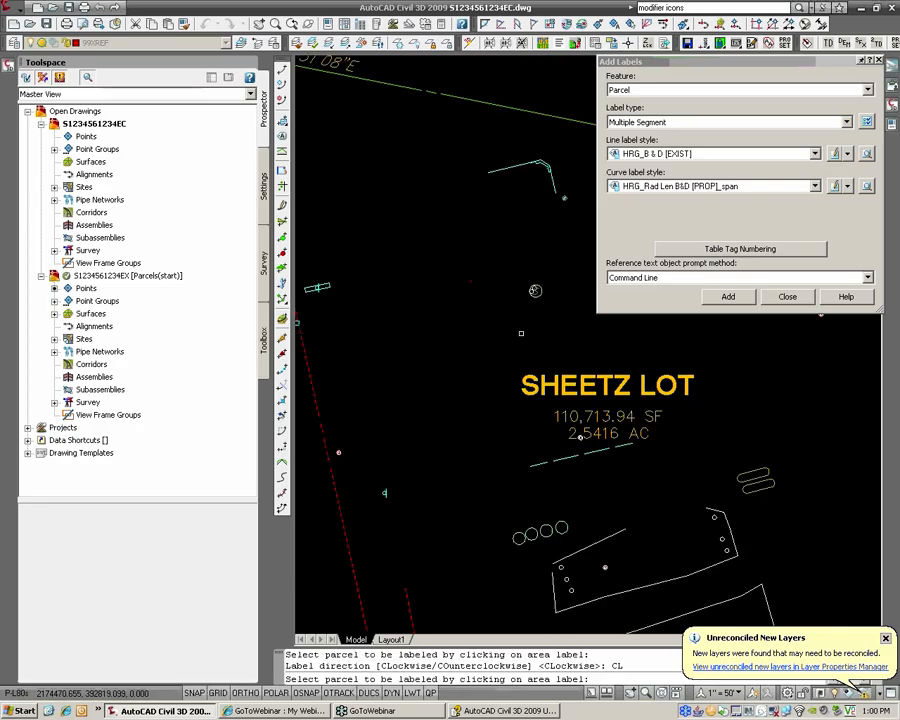
scroll(521, 333, down, 4)
middle_drag(580, 335, 508, 311)
key(Return)
Step: End the labeling command and inspect the new north segment label
scroll(508, 298, up, 1)
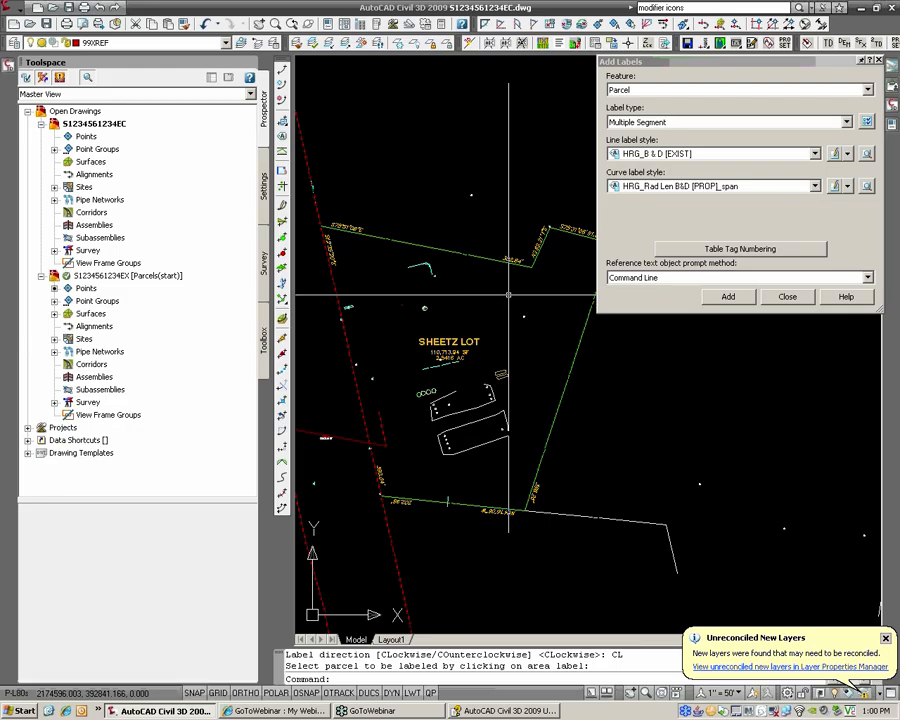
key(Return)
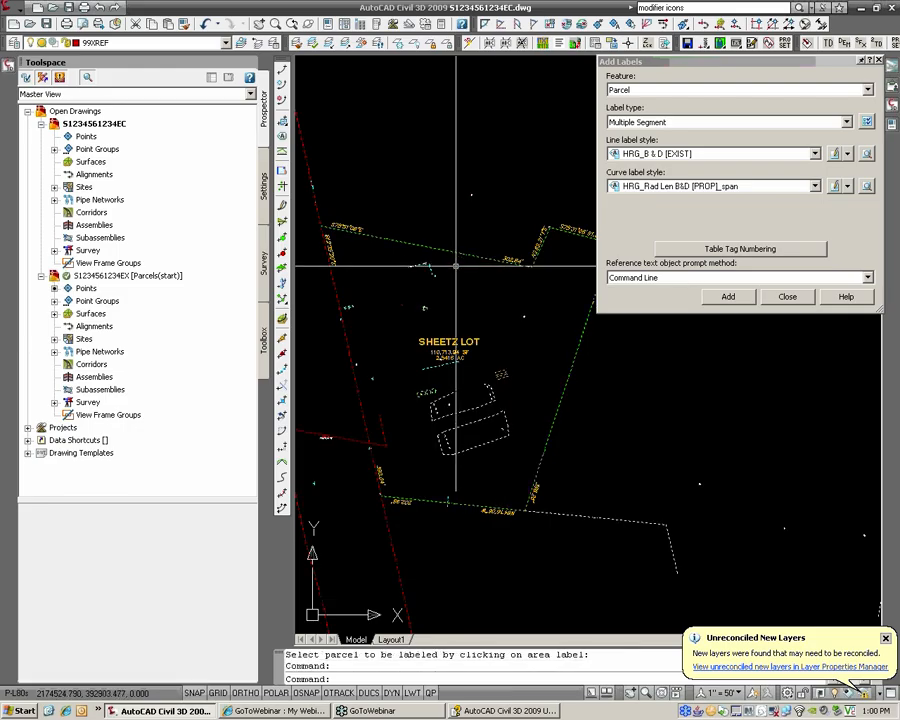
key(Escape)
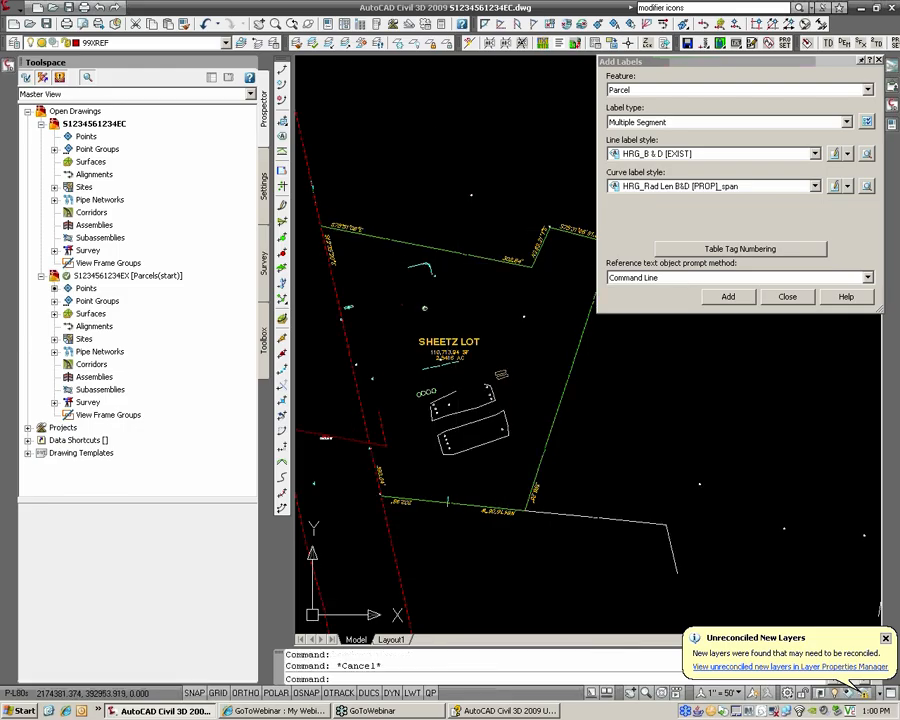
click(368, 238)
click(357, 227)
scroll(537, 274, up, 2)
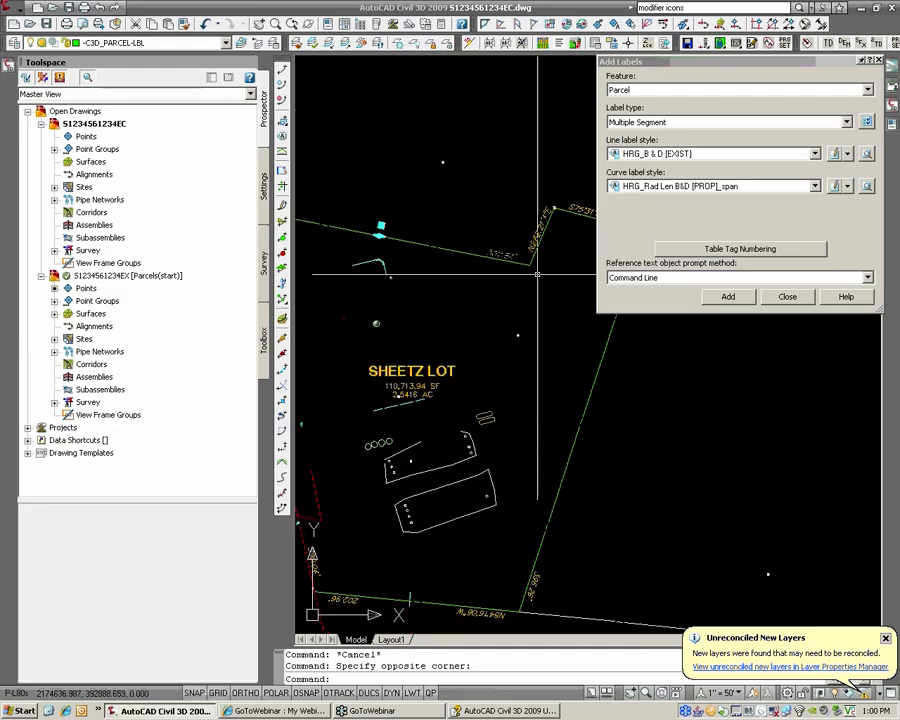
key(Escape)
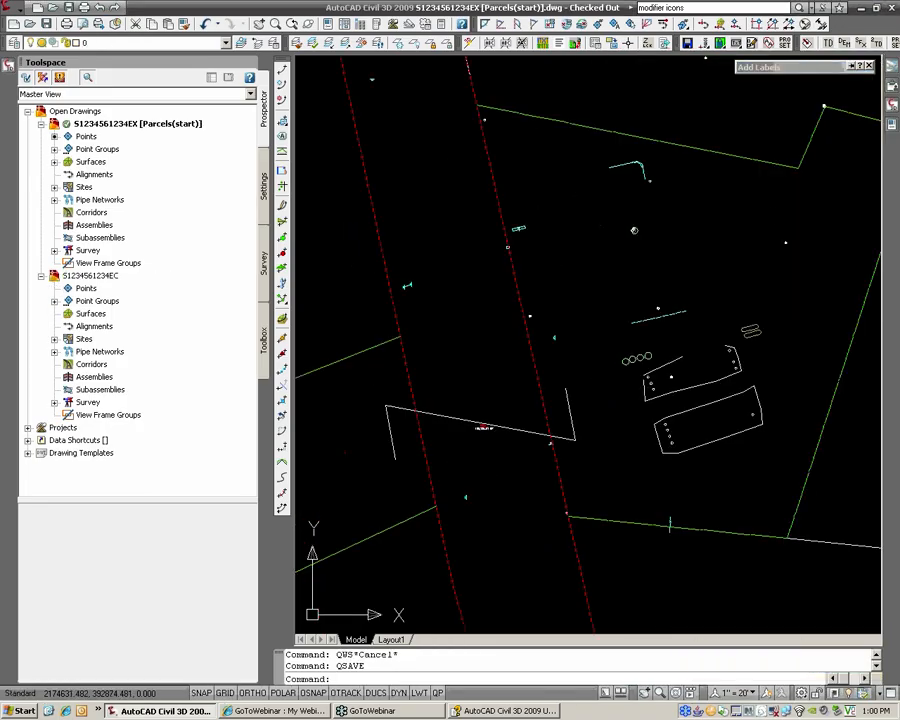
Step: Grip-stretch SHEETZ LOT's inner north corner vertex to a new position
middle_drag(818, 164, 683, 240)
click(471, 207)
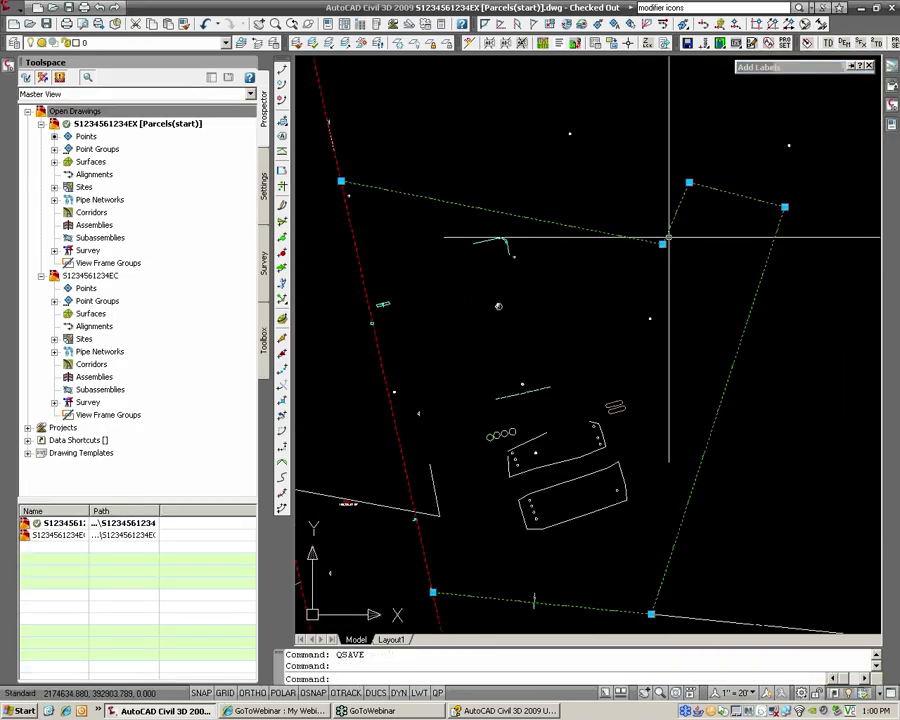
click(660, 242)
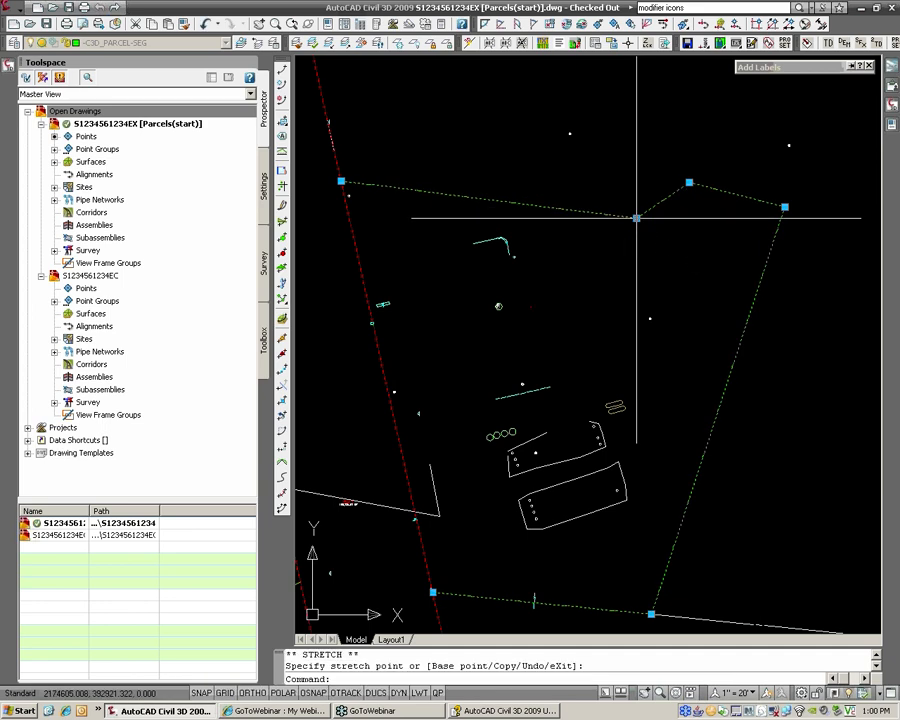
key(Escape)
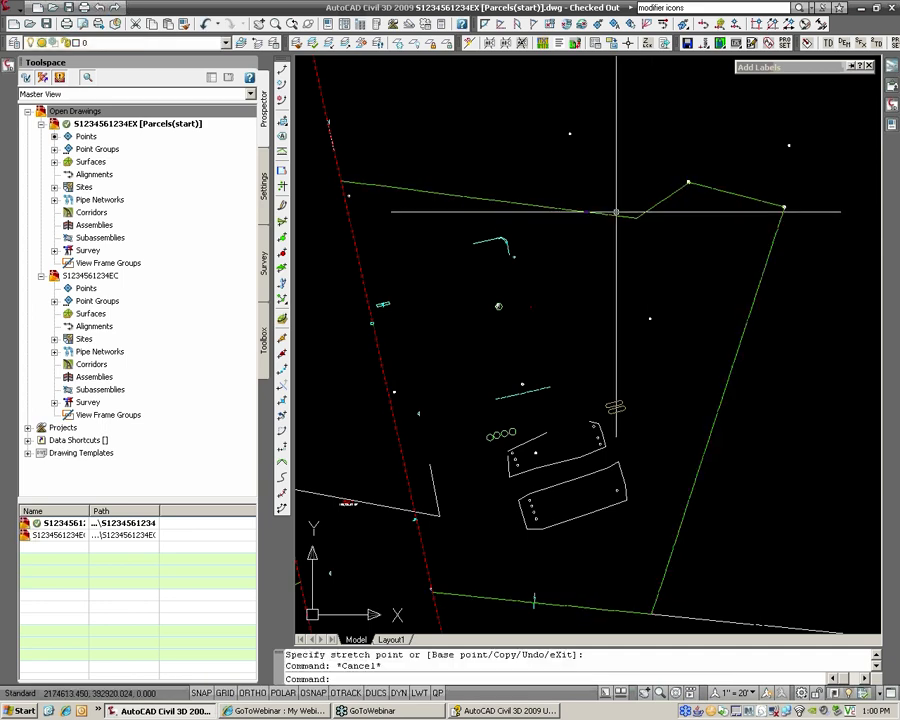
Step: Save the parcels drawing and return to the EC labeling drawing
text(oSAVE)
key(Return)
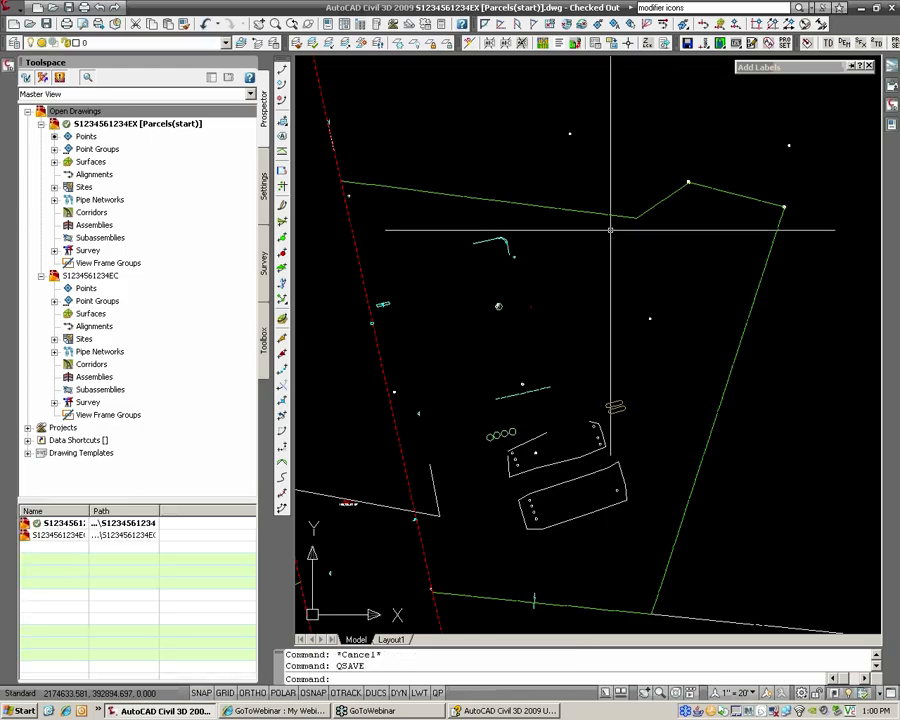
key(ctrl+Tab)
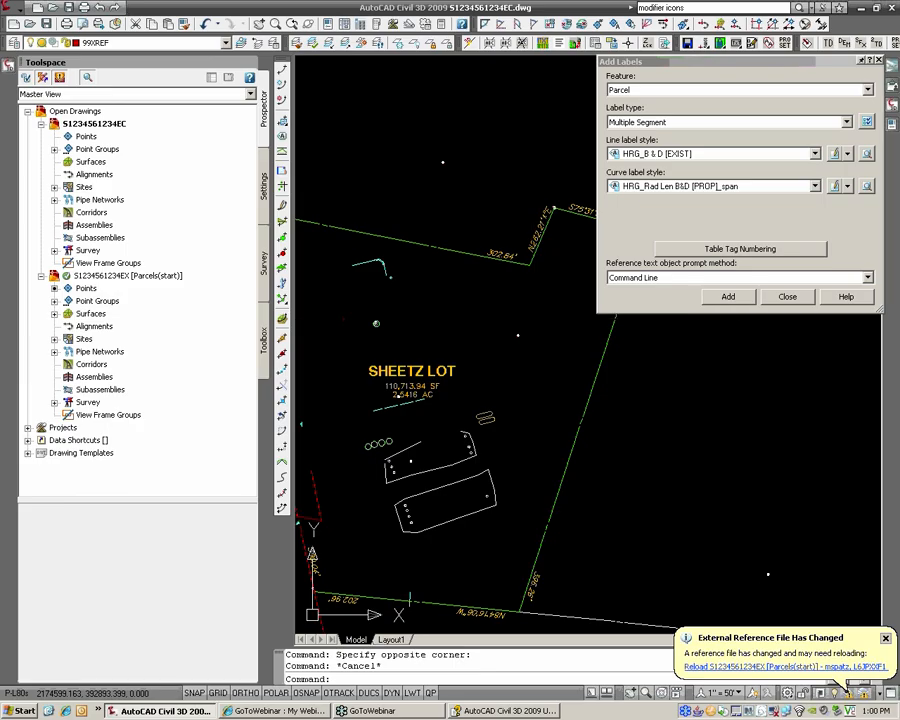
Step: Reload the changed parcels xref and check SHEETZ LOT's updated 114,513.86 SF, 2.6289 AC labels
middle_drag(494, 320, 567, 352)
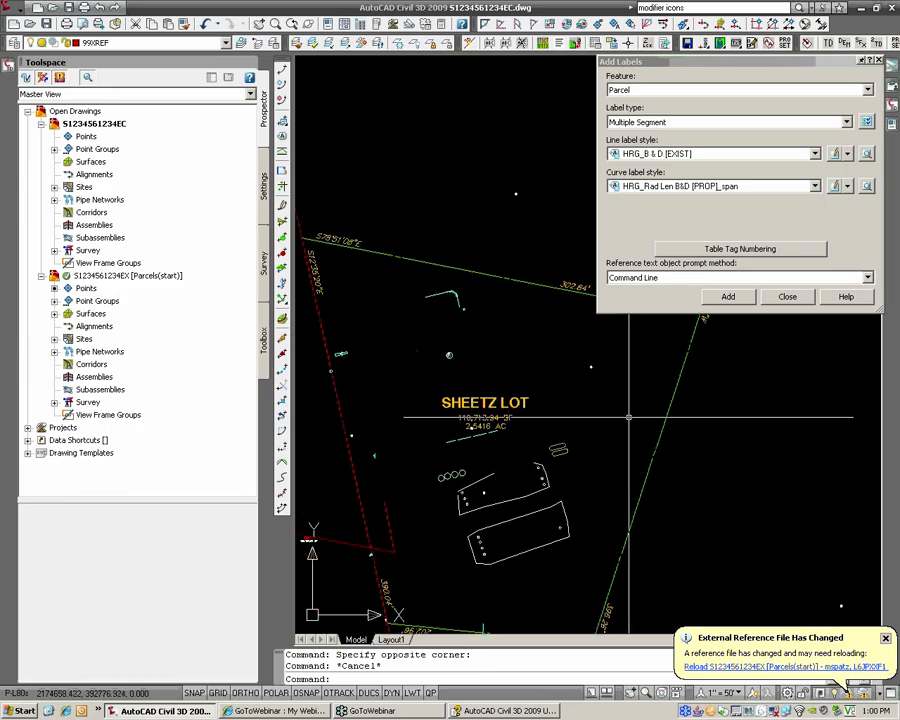
click(862, 63)
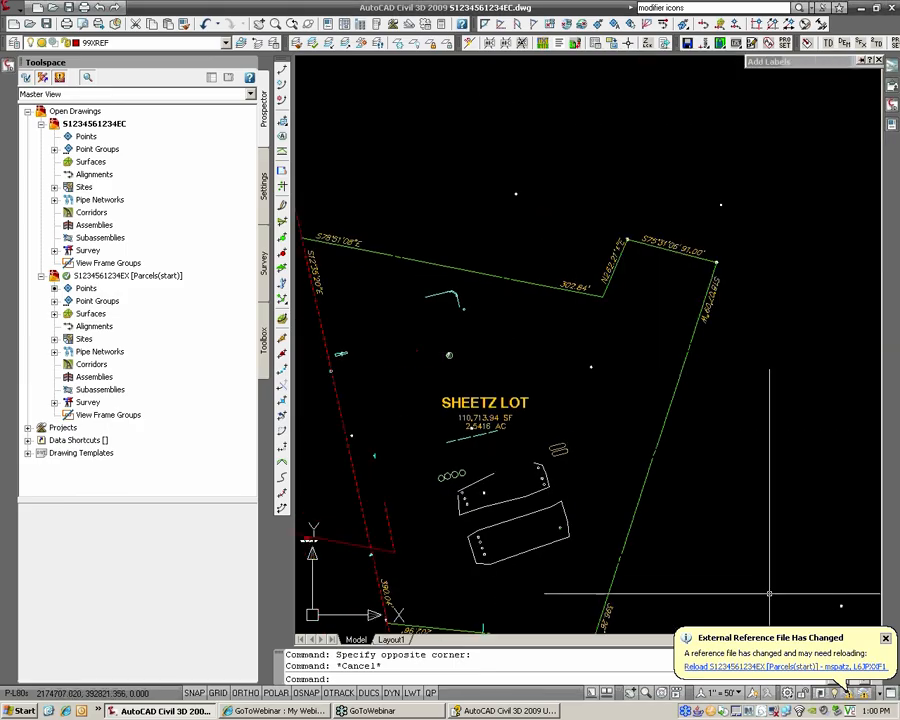
click(786, 667)
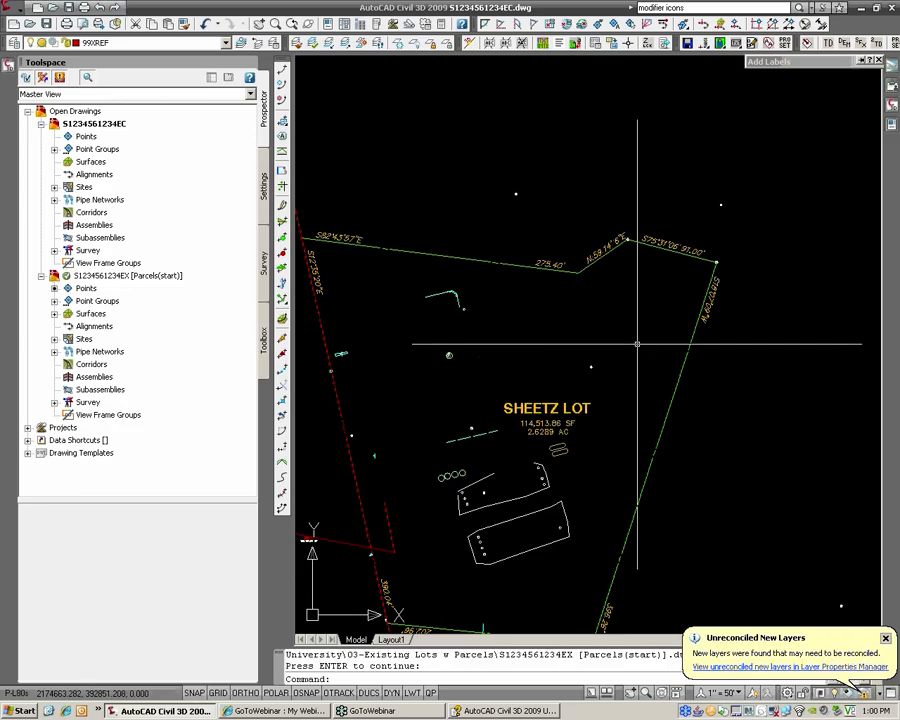
scroll(540, 440, up, 2)
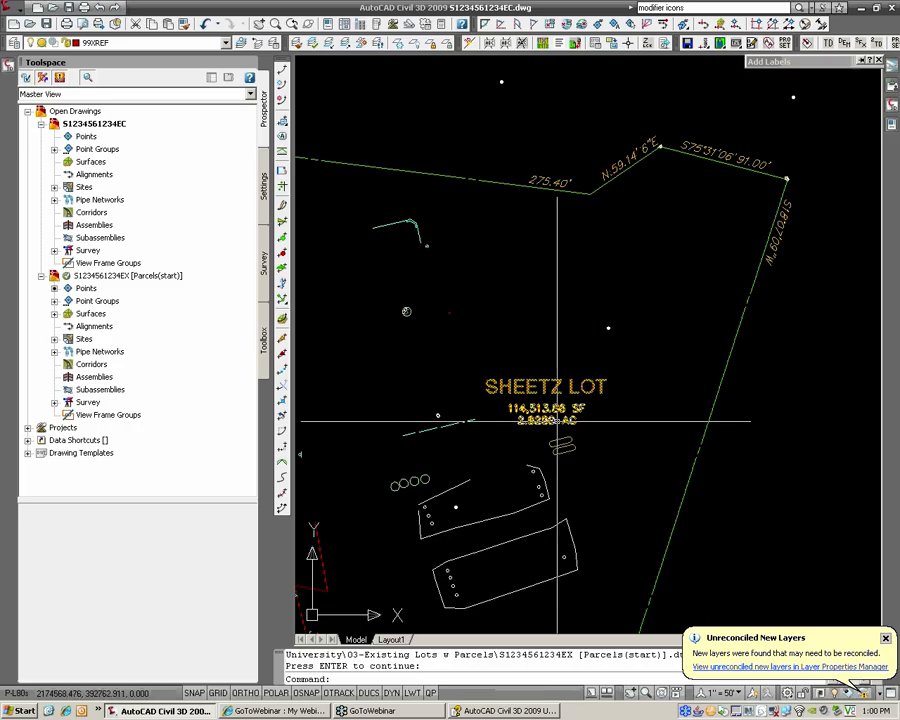
scroll(529, 416, down, 2)
mouse_move(440, 413)
middle_down()
mouse_move(640, 429)
mouse_move(638, 355)
middle_up()
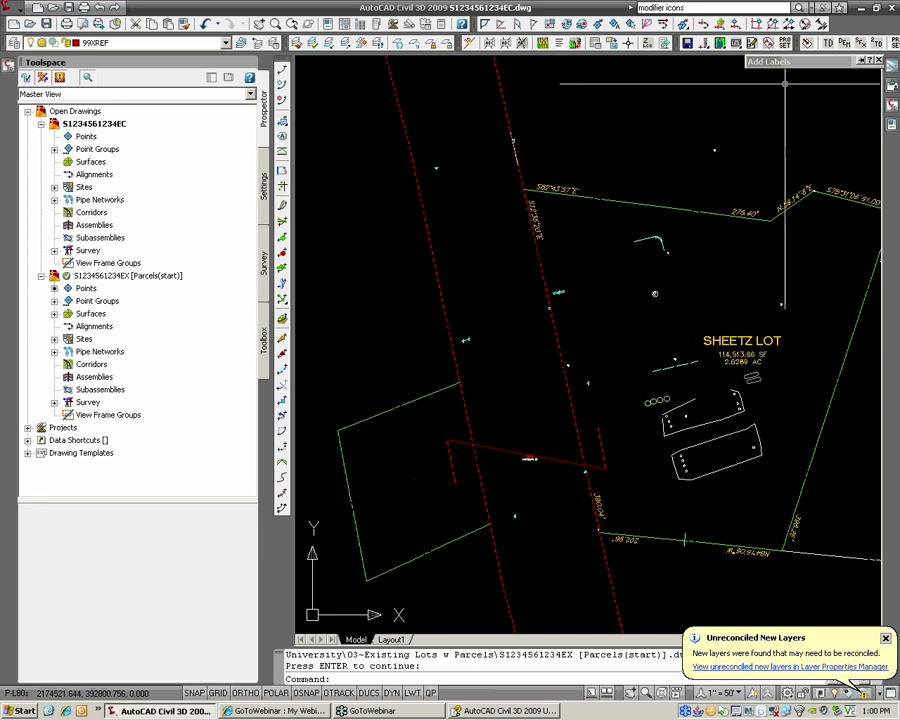
Step: Place an area label in SHEETZ LOT using the HRG_Exist (no square feet) style
mouse_move(800, 64)
click(676, 123)
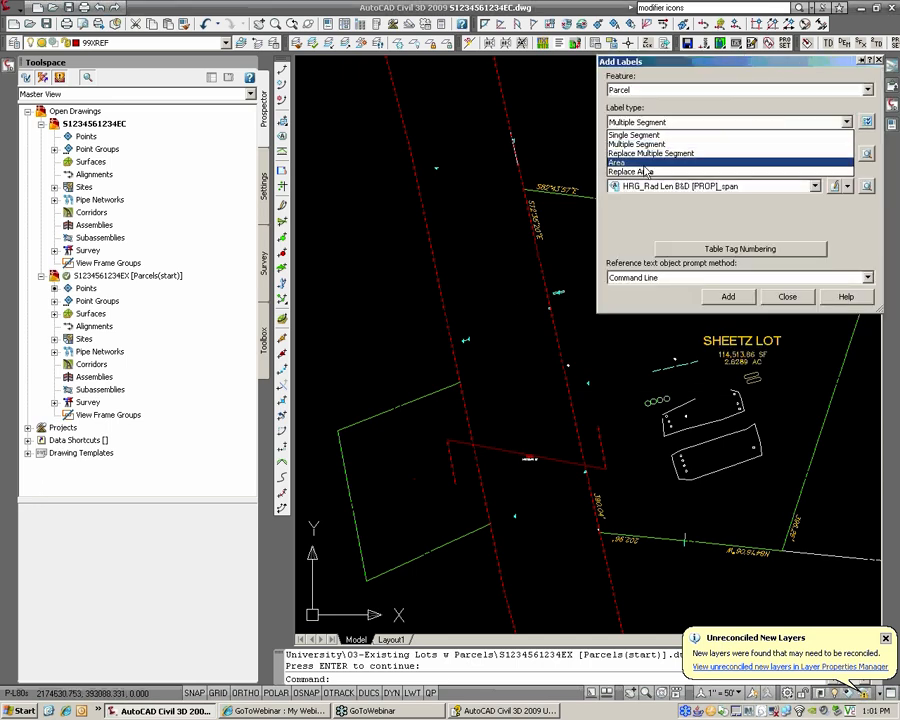
click(644, 167)
click(641, 123)
click(640, 238)
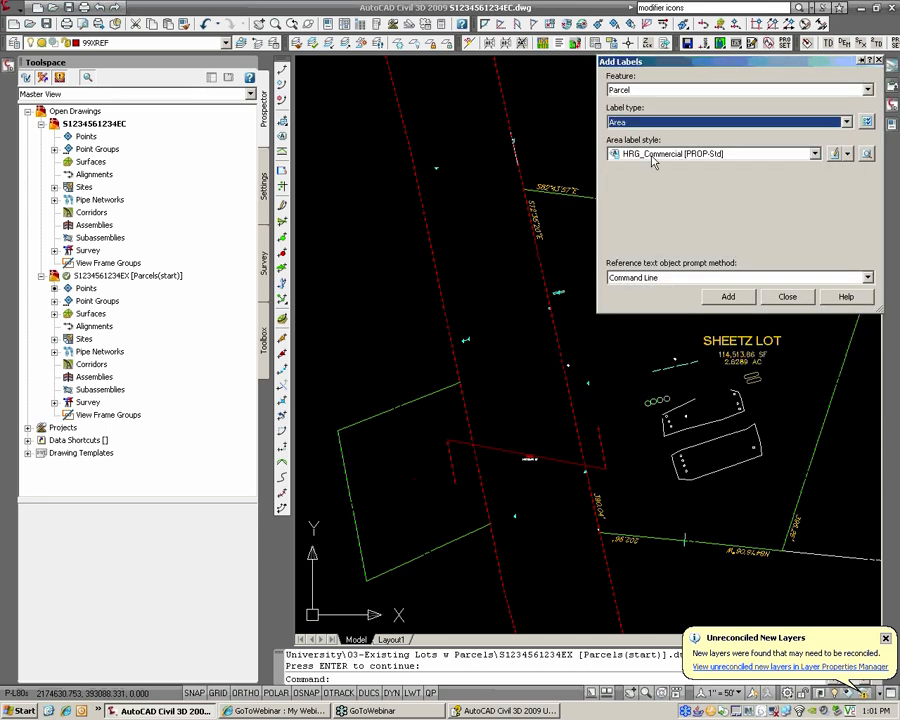
click(661, 154)
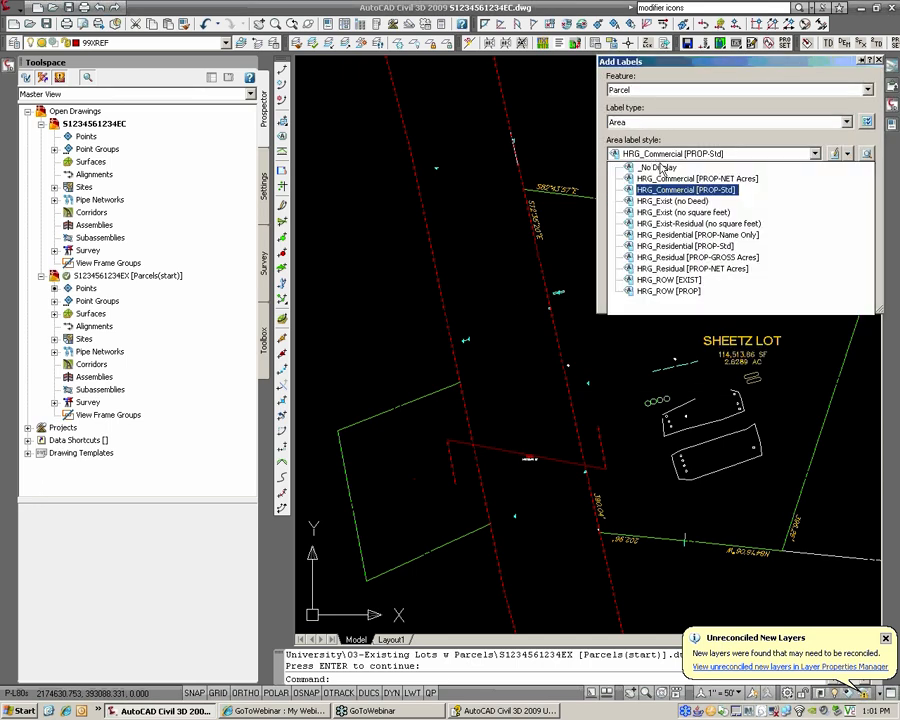
click(688, 212)
click(727, 294)
middle_drag(659, 286, 455, 316)
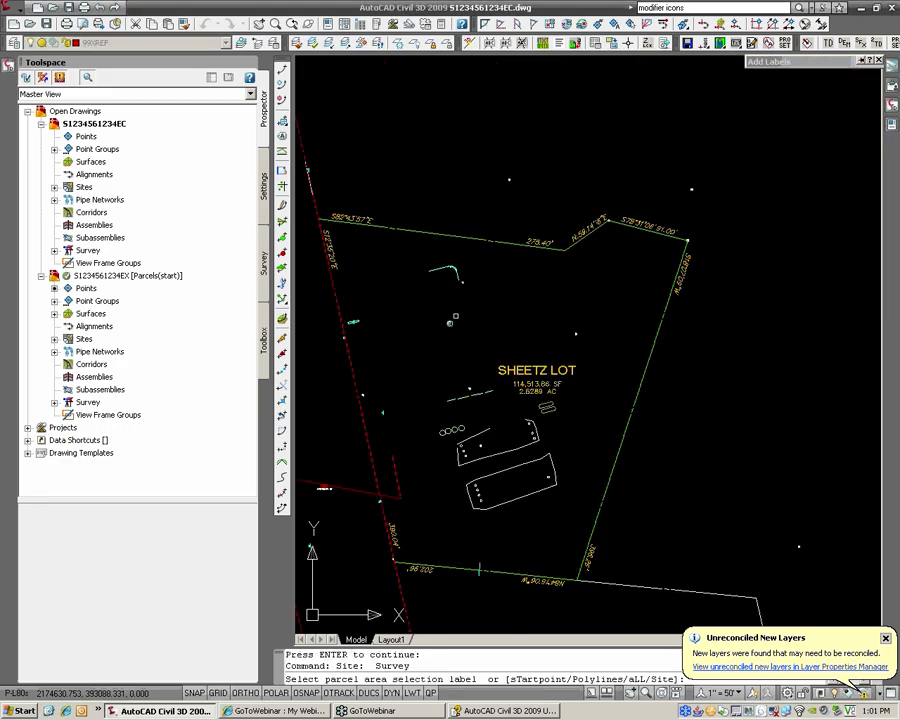
scroll(454, 322, up, 3)
click(453, 330)
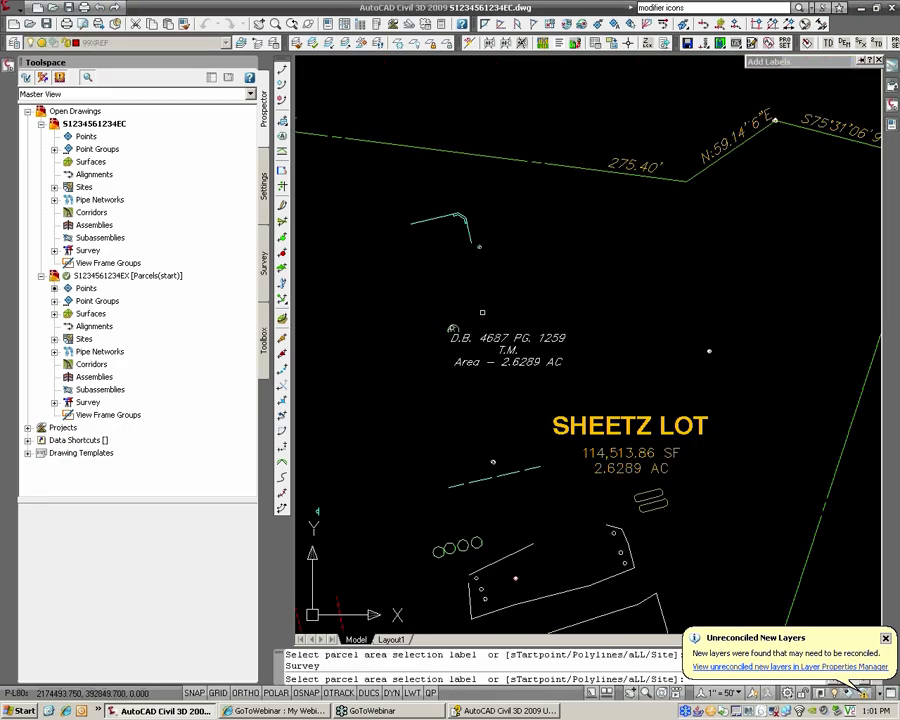
key(Escape)
Step: Drag the D.B. 4687 PG. 1259 deed label up-left so its leader points into the parcel
click(515, 354)
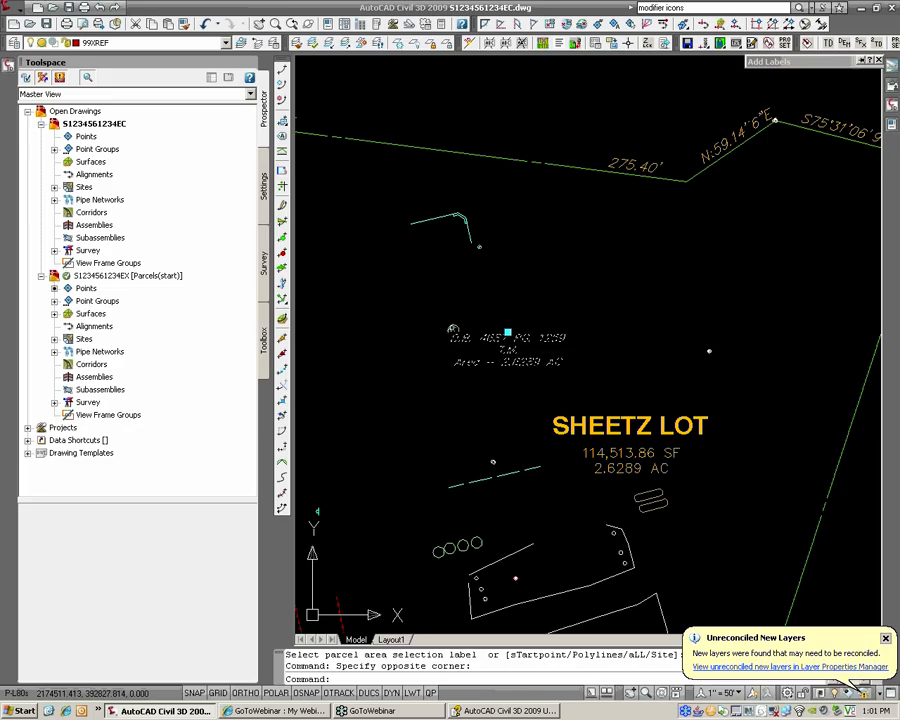
click(508, 332)
middle_drag(377, 285, 494, 289)
click(507, 294)
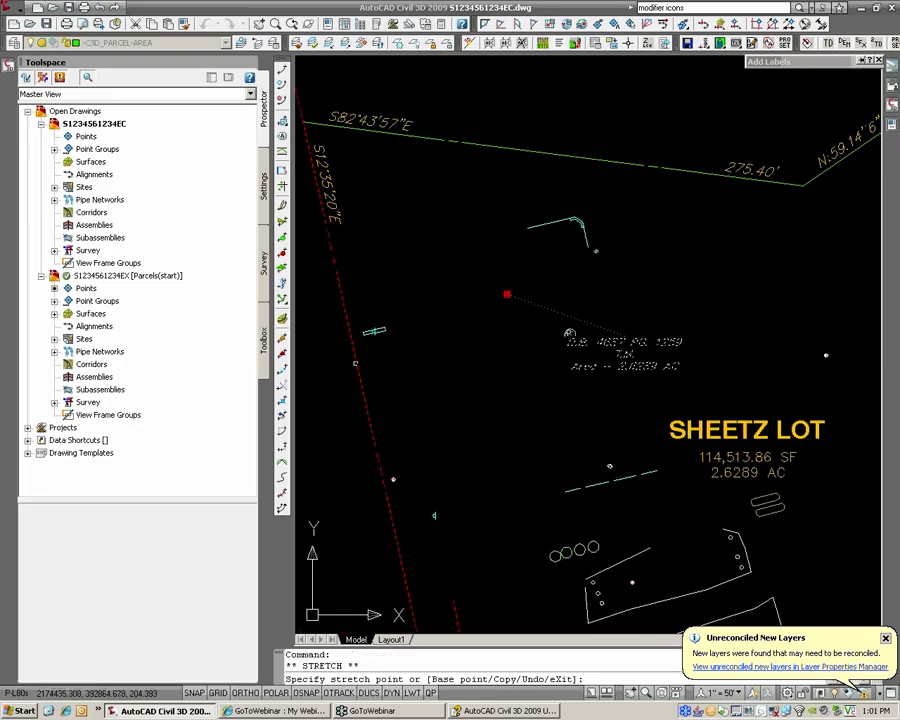
key(Escape)
scroll(413, 293, up, 2)
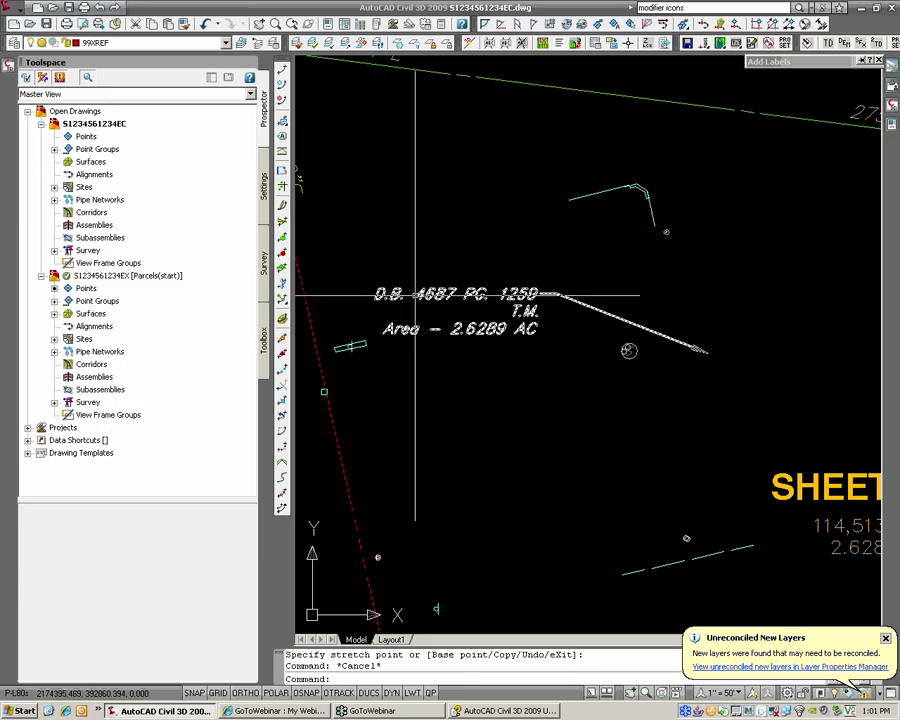
scroll(557, 291, down, 3)
middle_drag(503, 326, 577, 304)
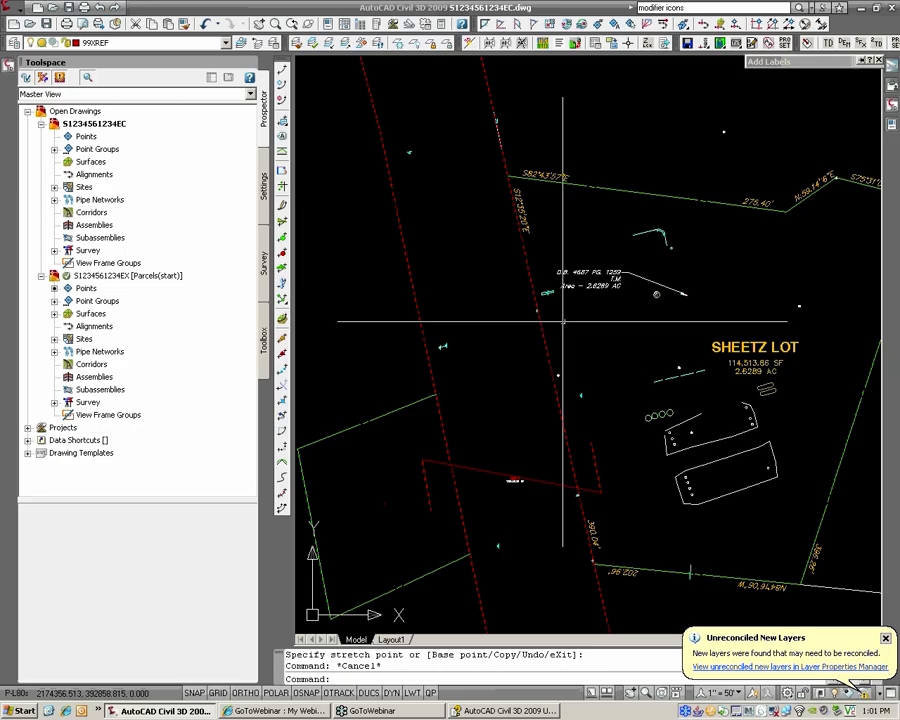
Step: Center the whole SHEETZ LOT in view and save the EC drawing
mouse_move(558, 297)
middle_down()
mouse_move(543, 306)
mouse_move(550, 316)
mouse_move(403, 370)
mouse_move(419, 368)
middle_up()
key(ctrl+s)
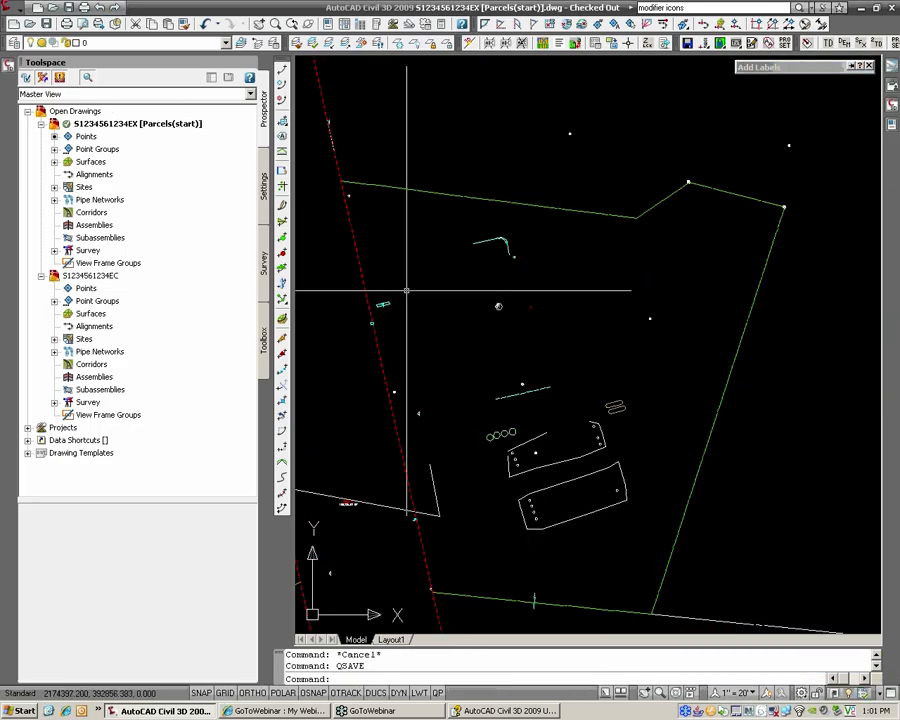
Step: Draw a polyline outlining the west strip, snapping its ends to the green line endpoints
text(PL)
key(Return)
text(END)
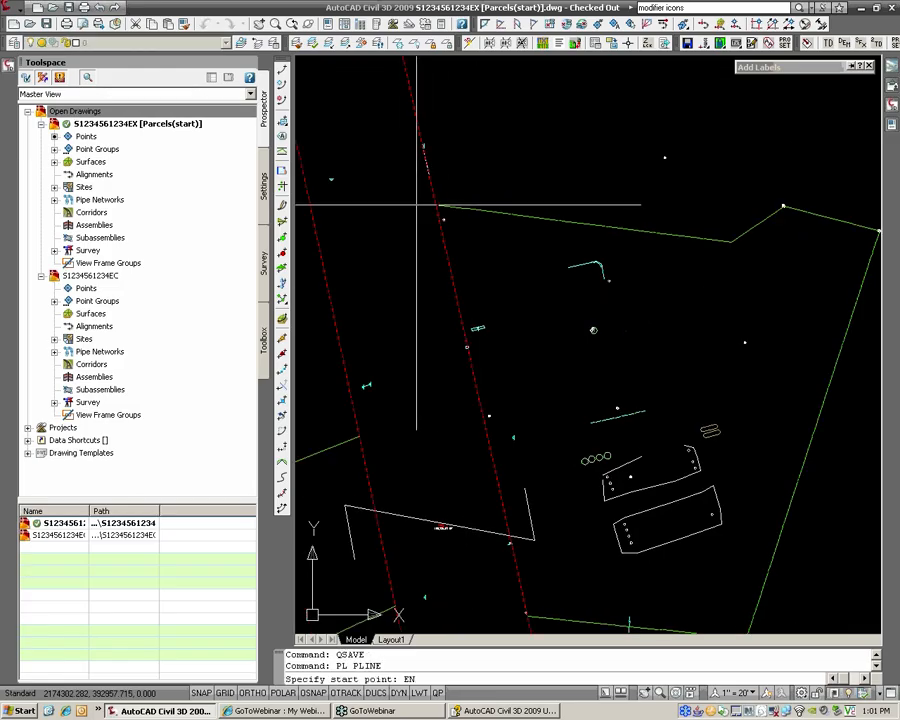
key(Return)
click(435, 205)
click(367, 195)
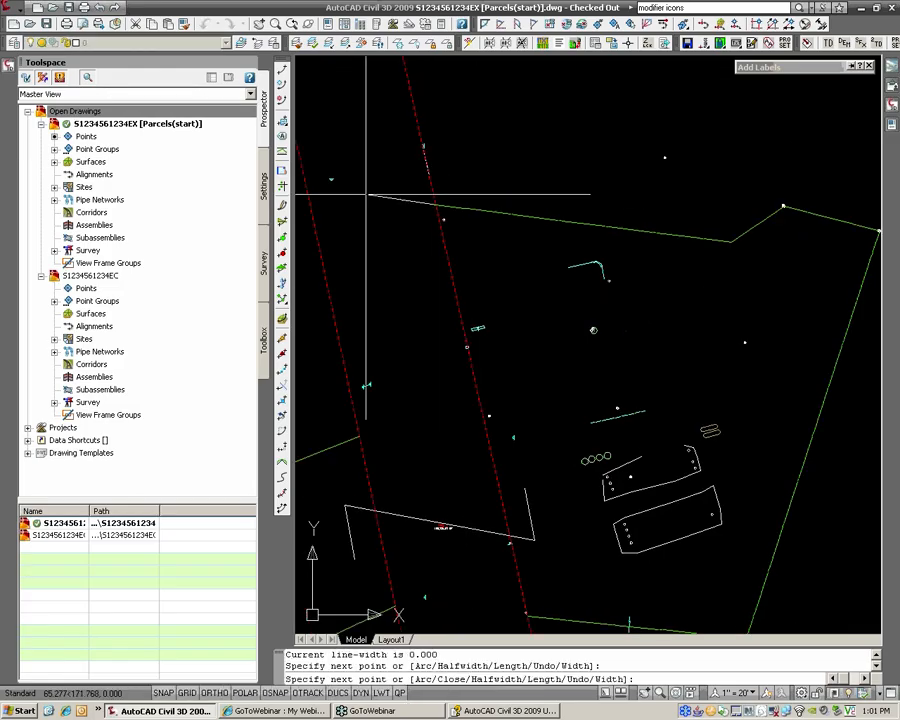
scroll(436, 370, down, 2)
middle_drag(434, 380, 414, 293)
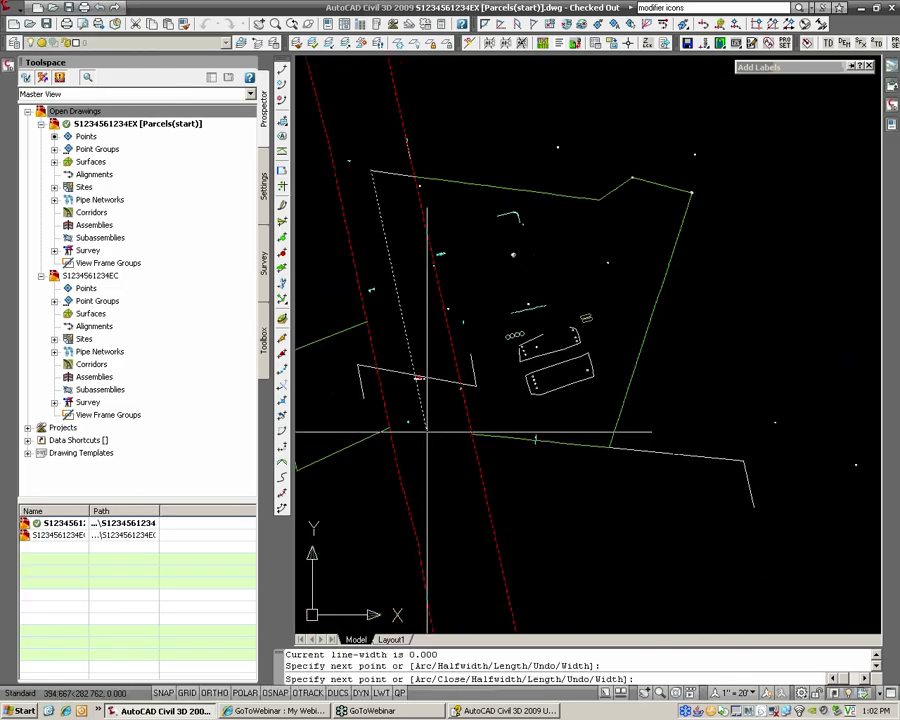
click(426, 430)
scroll(468, 433, up, 4)
text(END)
key(Return)
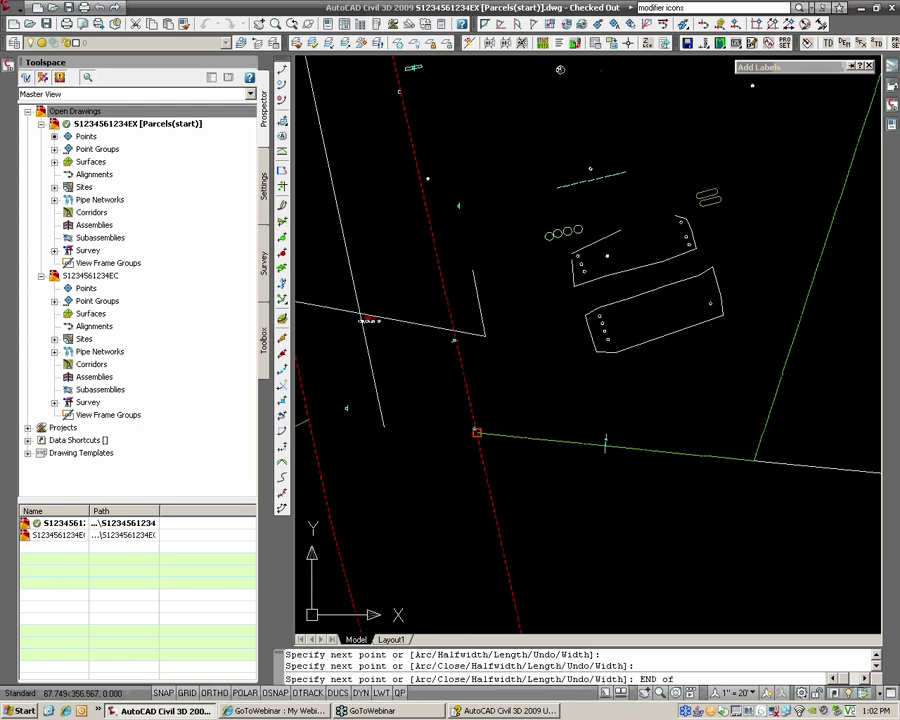
click(477, 432)
key(Return)
Step: Erase the small stray polyline near the strip
scroll(486, 350, down, 2)
mouse_move(491, 345)
middle_down()
mouse_move(498, 408)
mouse_move(496, 350)
middle_up()
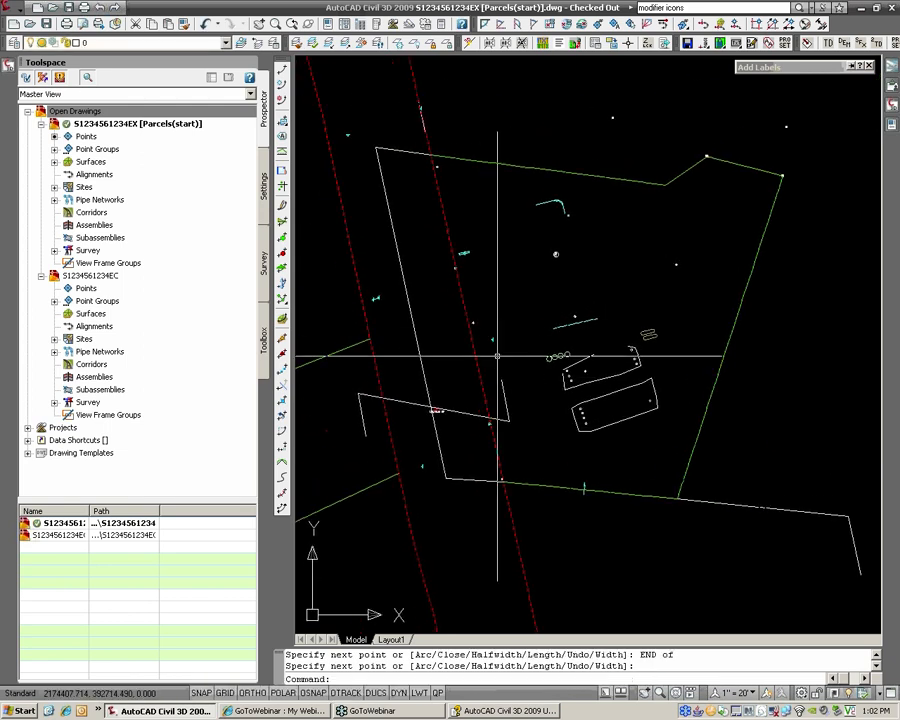
click(496, 416)
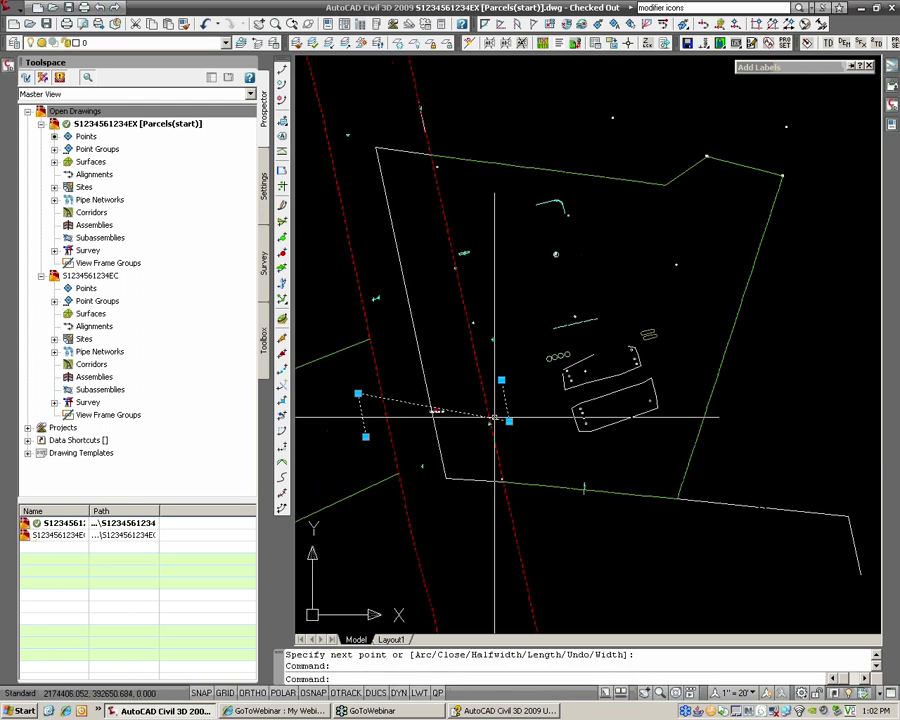
text(E)
key(Return)
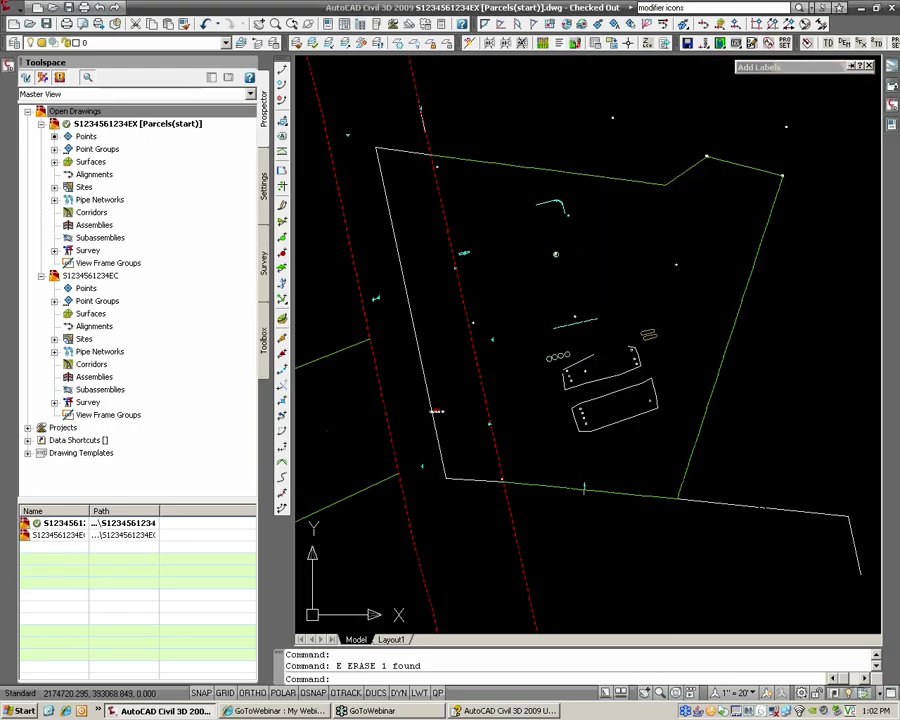
click(15, 13)
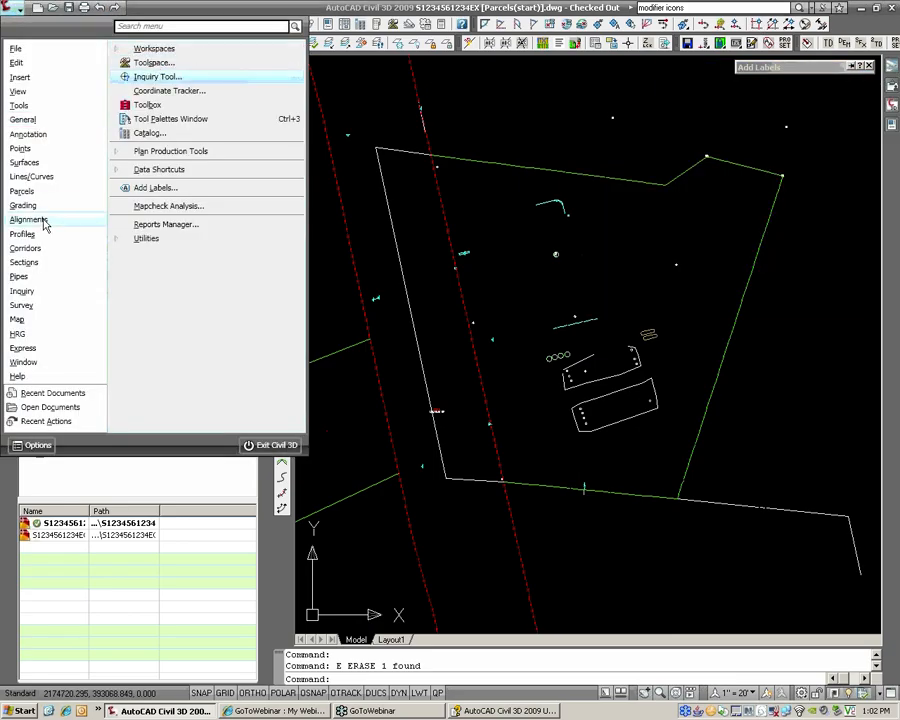
Step: Convert the strip polyline to a parcel with style HRG_Property [EXIST] and _No Display area label
mouse_move(44, 192)
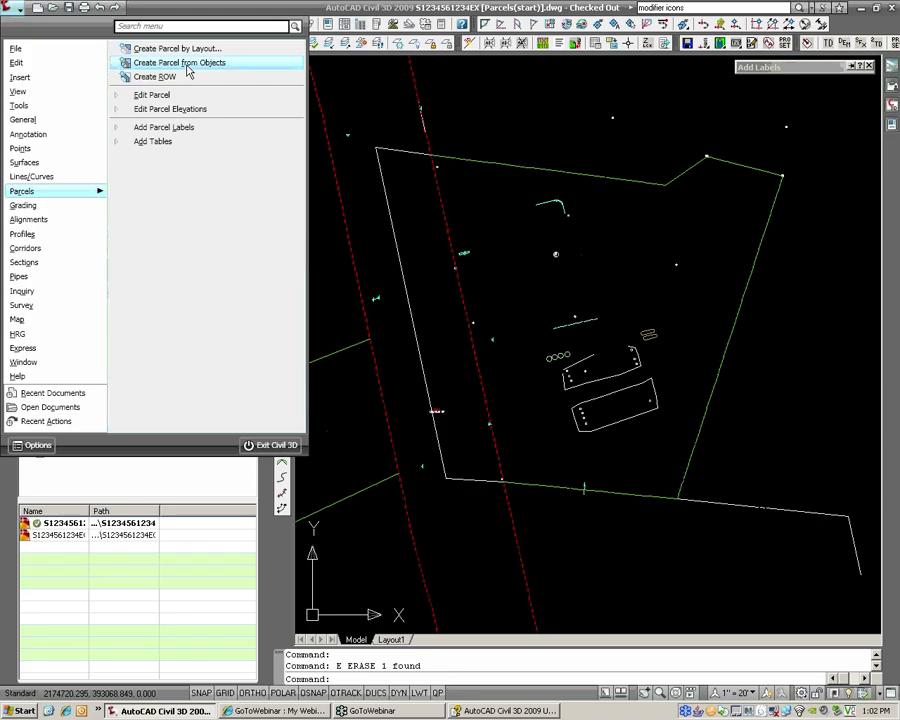
click(188, 66)
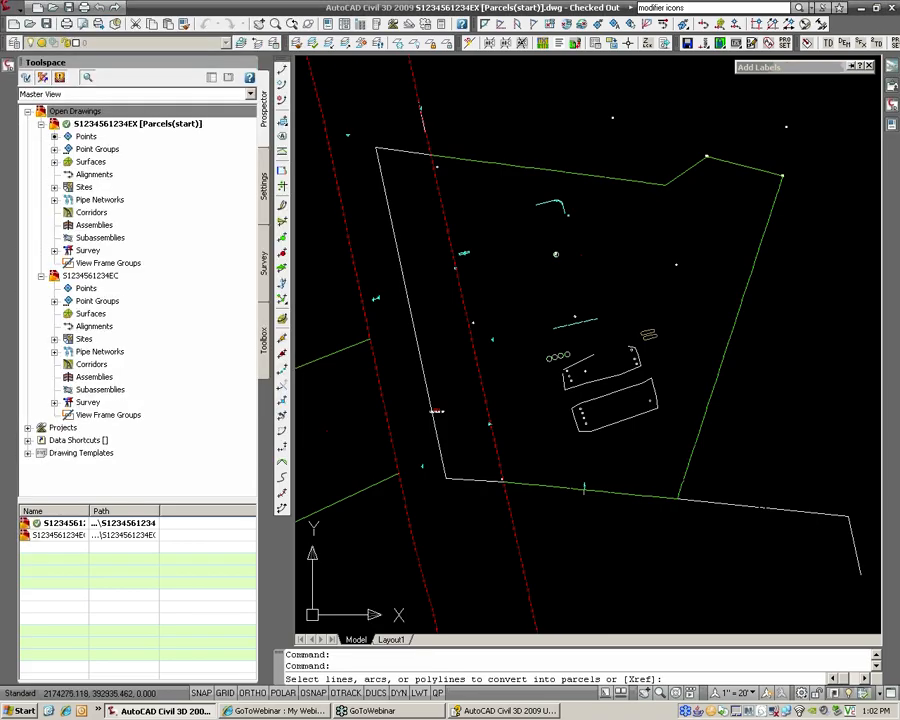
click(386, 193)
key(Return)
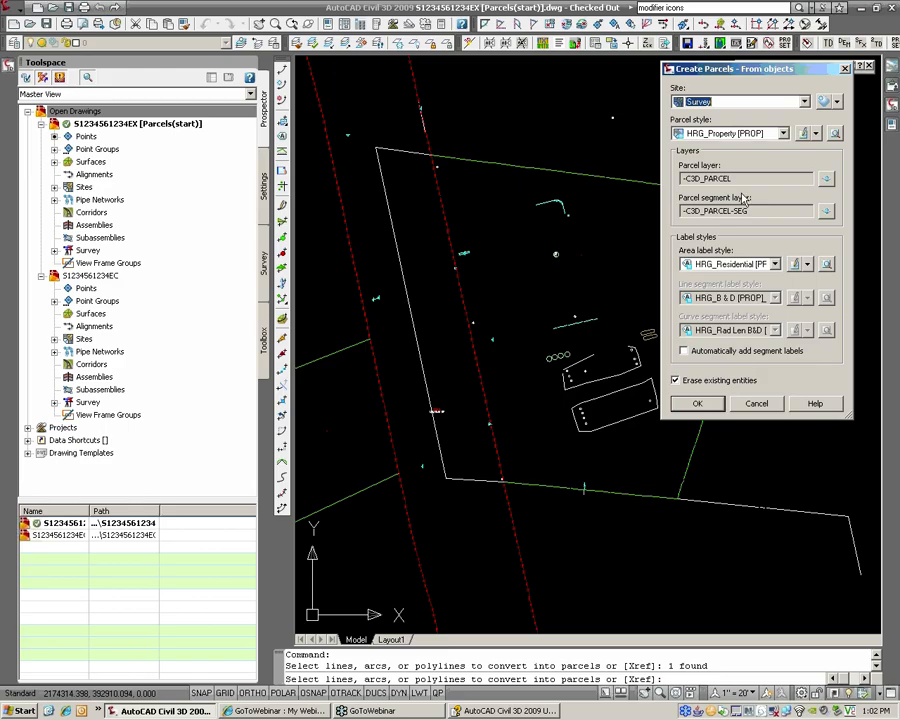
click(731, 134)
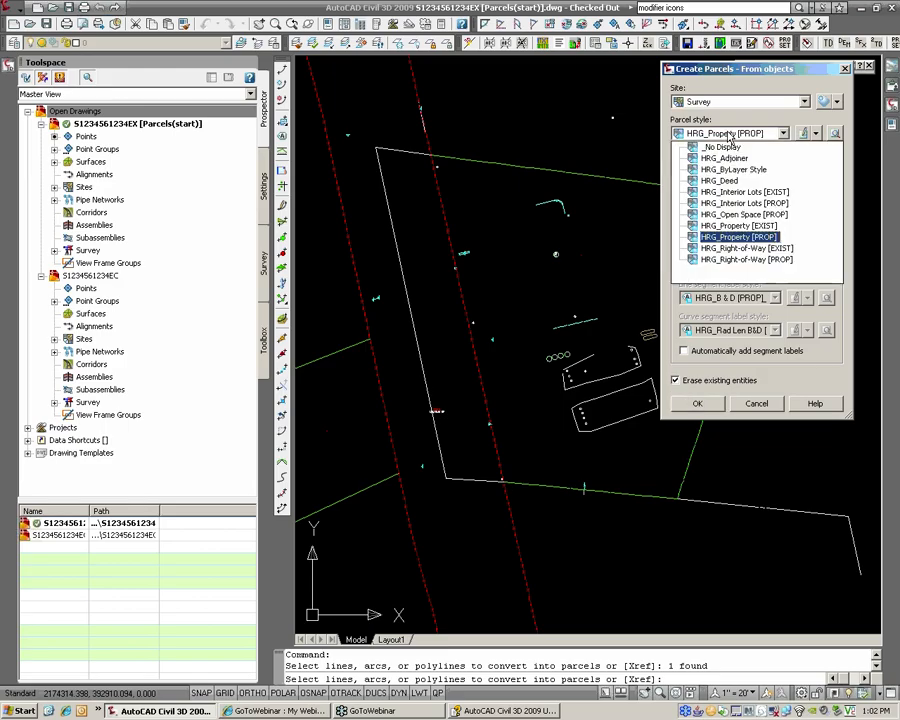
click(766, 229)
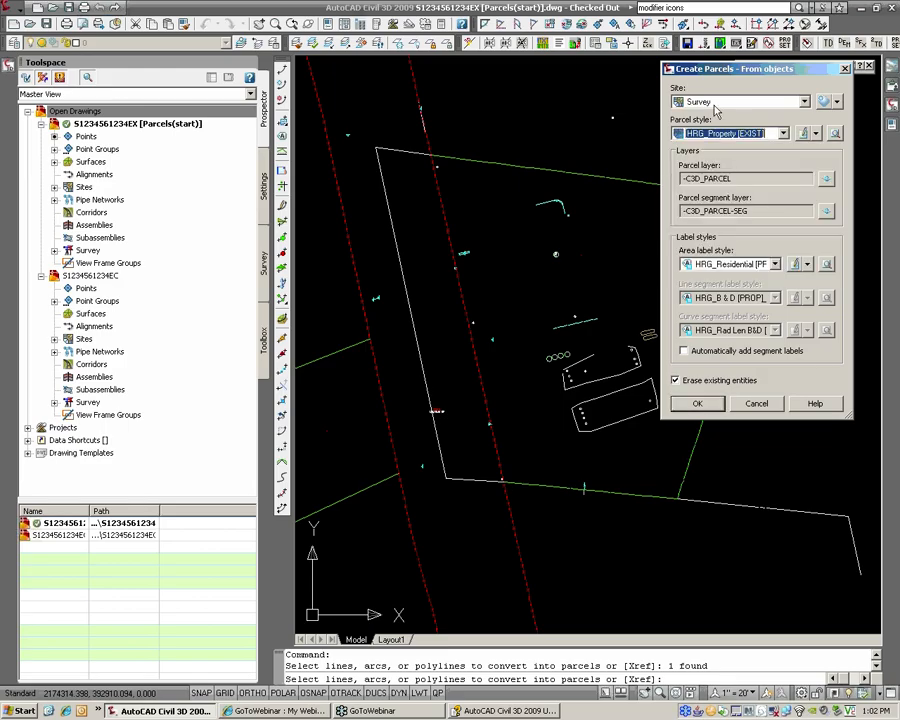
click(740, 268)
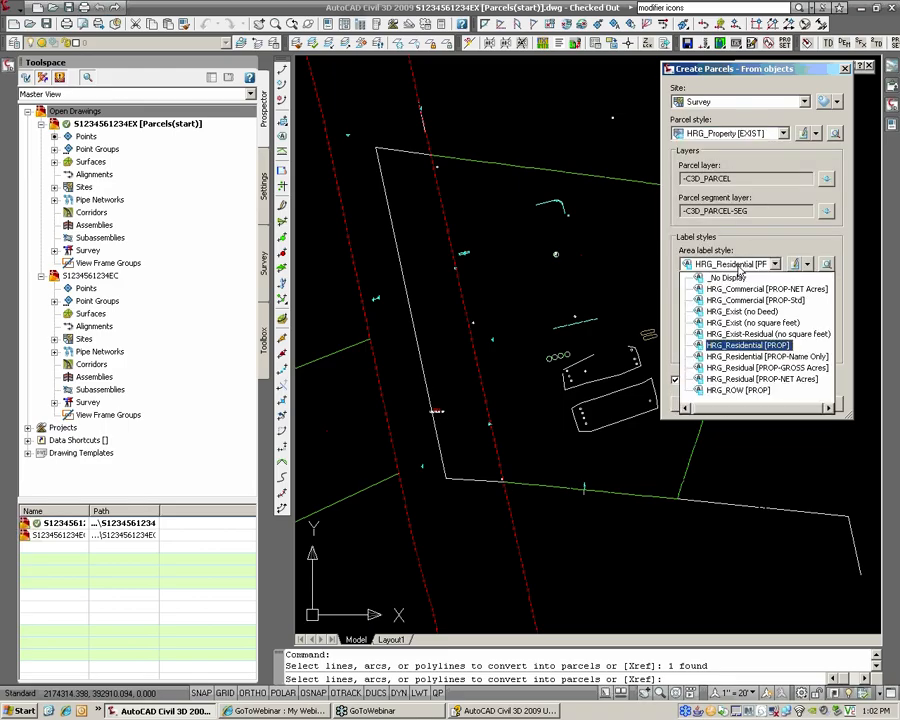
click(738, 277)
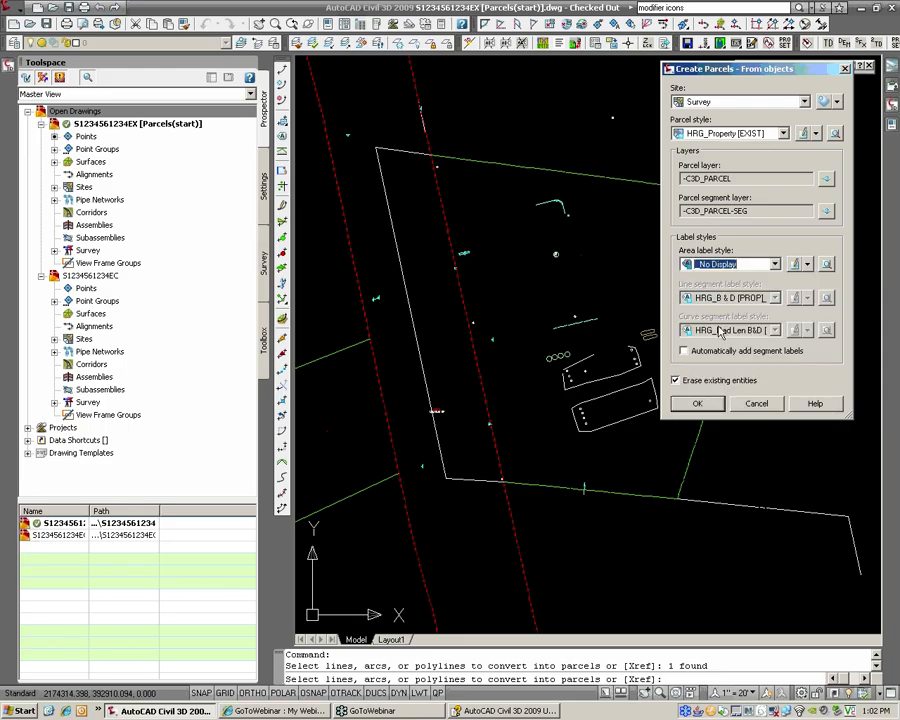
click(706, 404)
scroll(490, 344, up, 5)
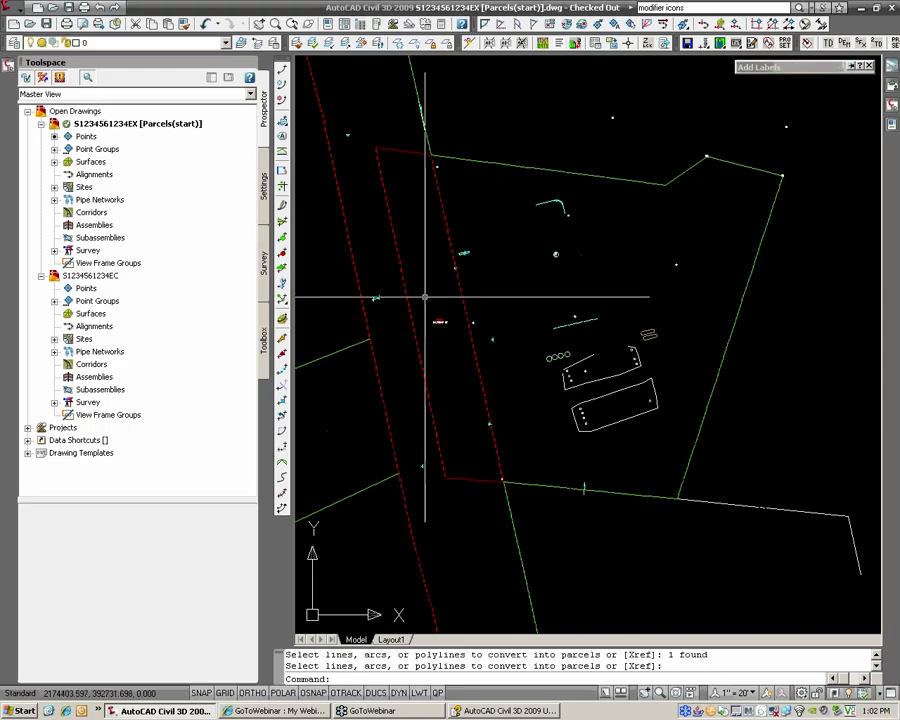
Step: Inspect the strip parcel's ROW 2 label up close, then undo the parcel creation
scroll(494, 352, down, 3)
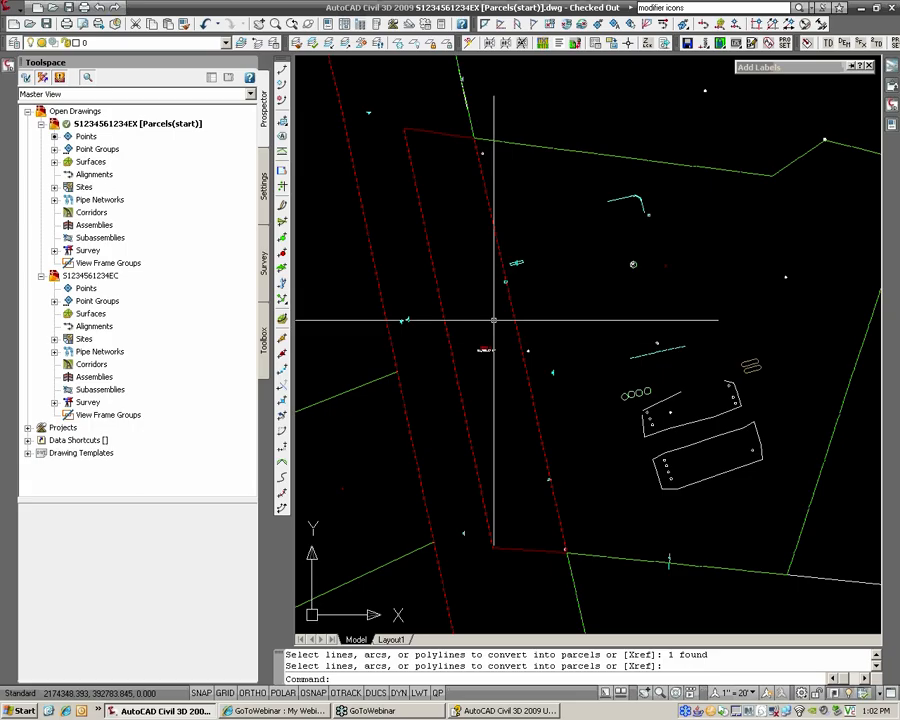
scroll(488, 326, up, 3)
scroll(473, 317, up, 3)
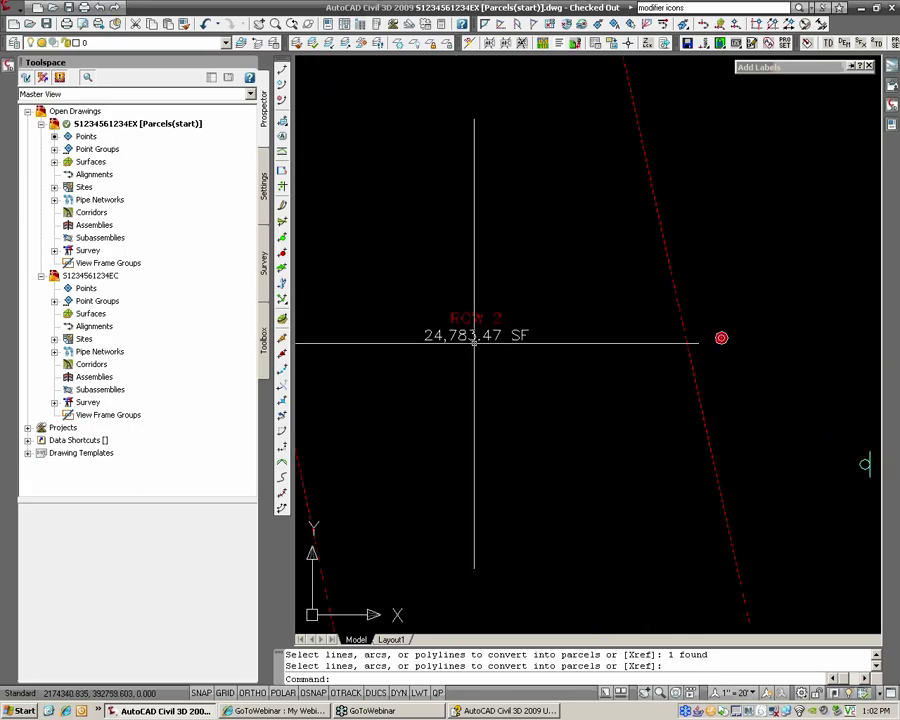
scroll(470, 337, down, 6)
middle_drag(470, 338, 439, 334)
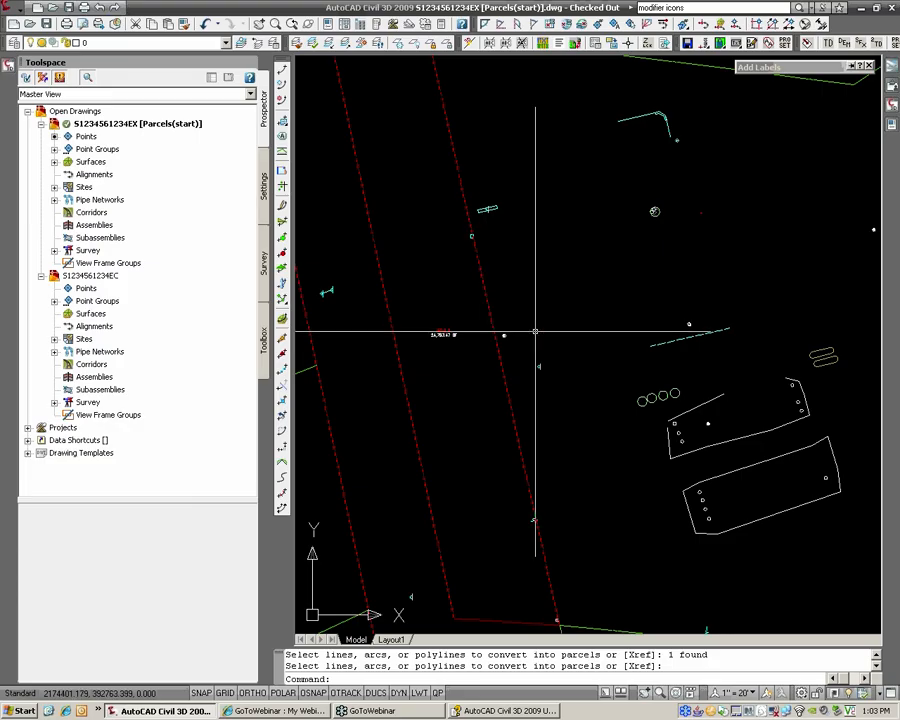
middle_drag(534, 331, 488, 332)
scroll(393, 337, down, 2)
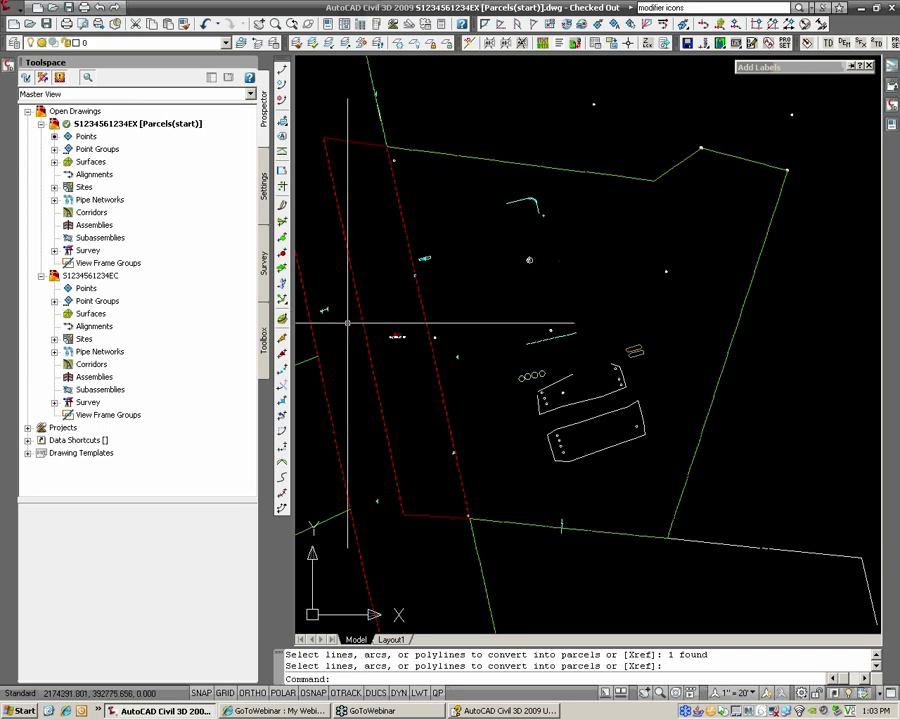
scroll(460, 332, down, 1)
text(u)
key(Return)
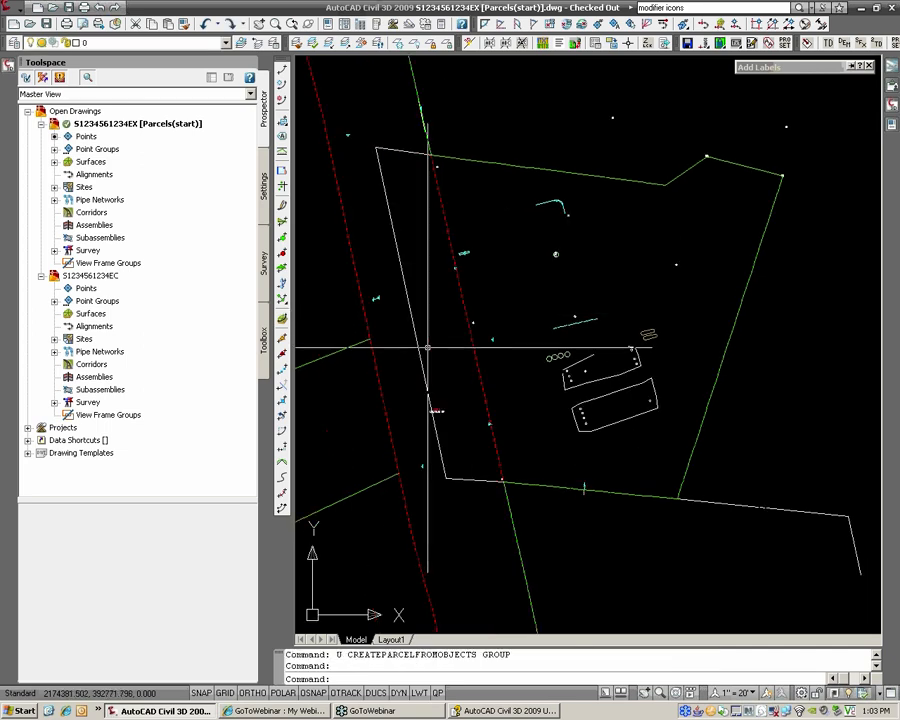
Step: Set up single-segment line labels using the HRG_B ovr D [EXIST] style
click(436, 200)
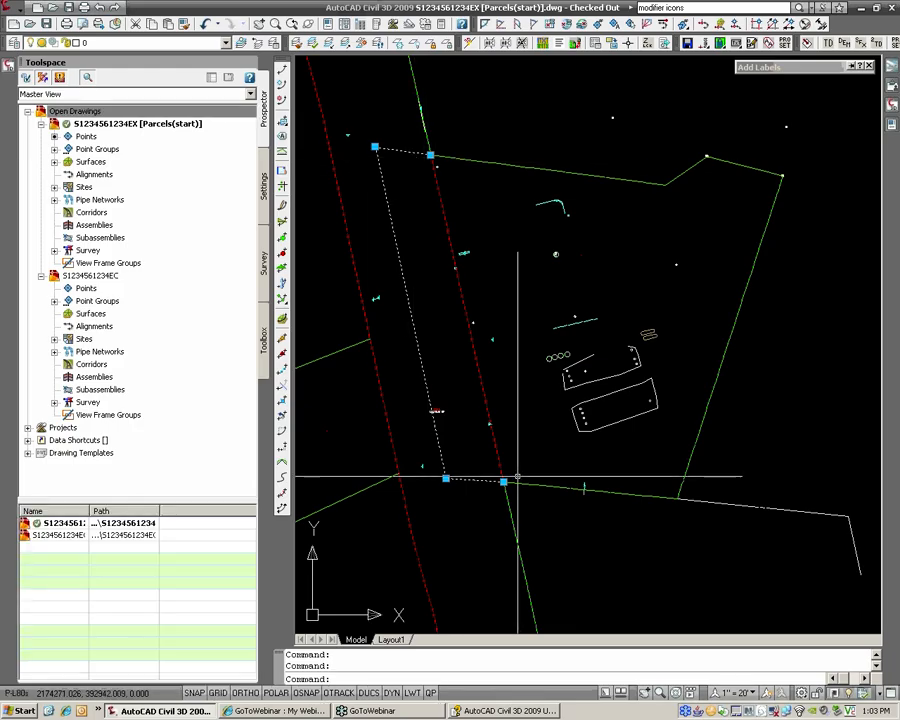
mouse_move(758, 70)
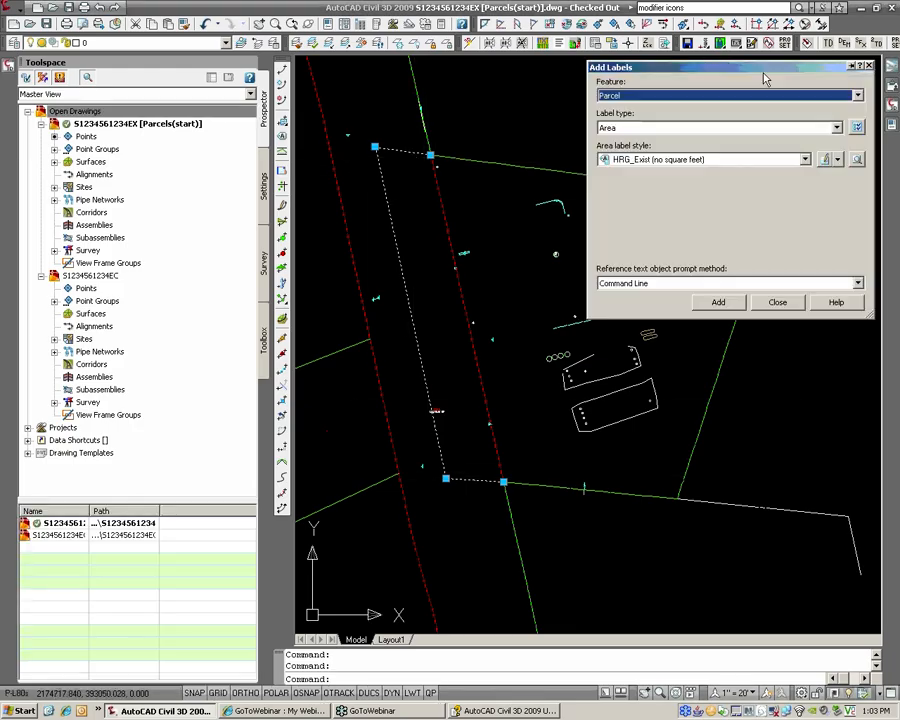
click(692, 98)
click(662, 118)
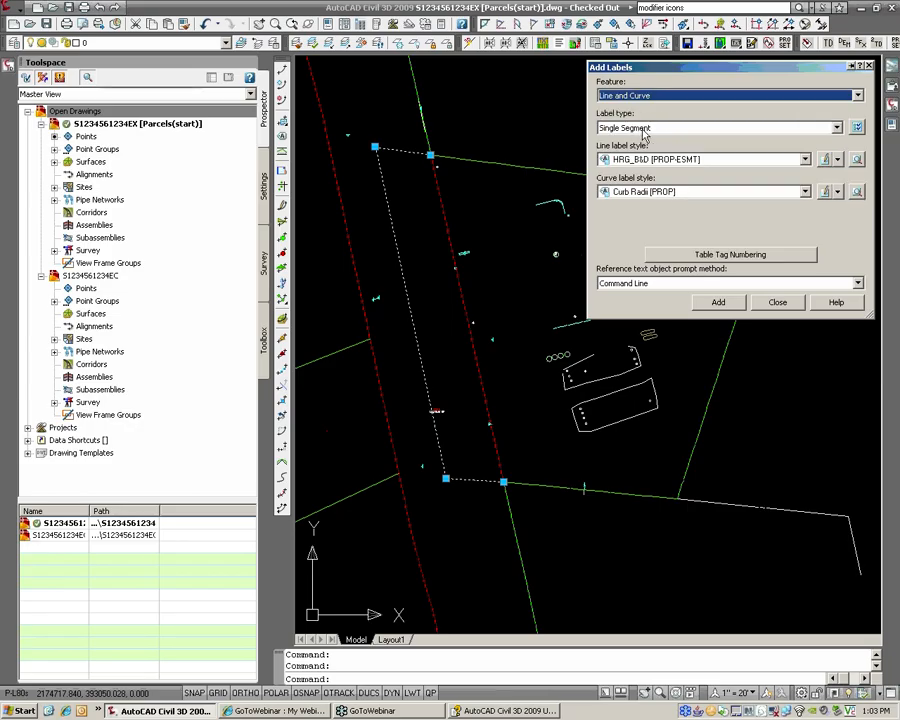
click(645, 130)
click(640, 137)
click(700, 159)
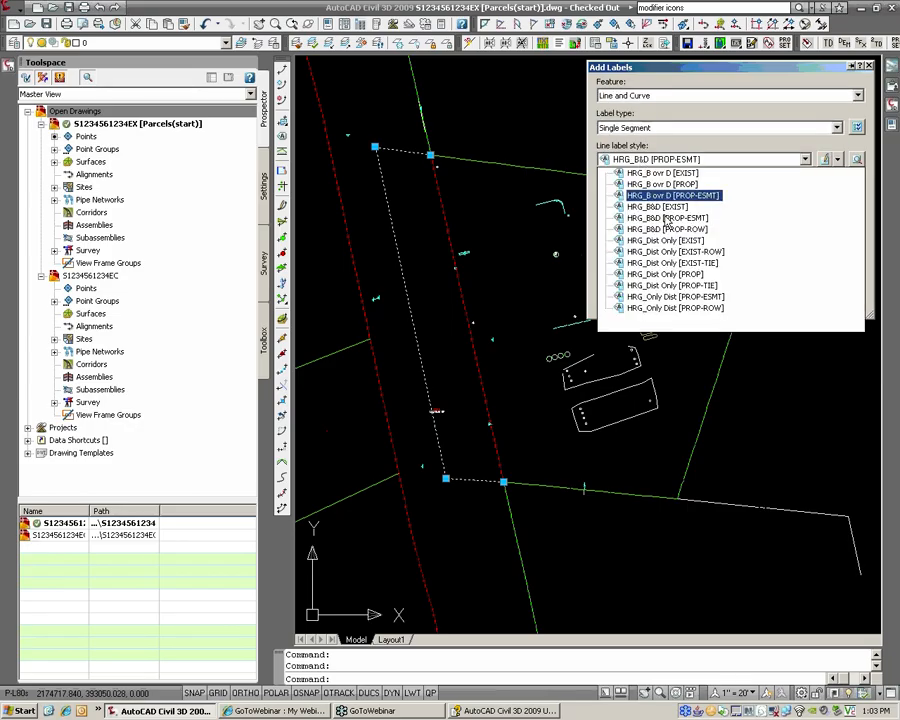
click(675, 176)
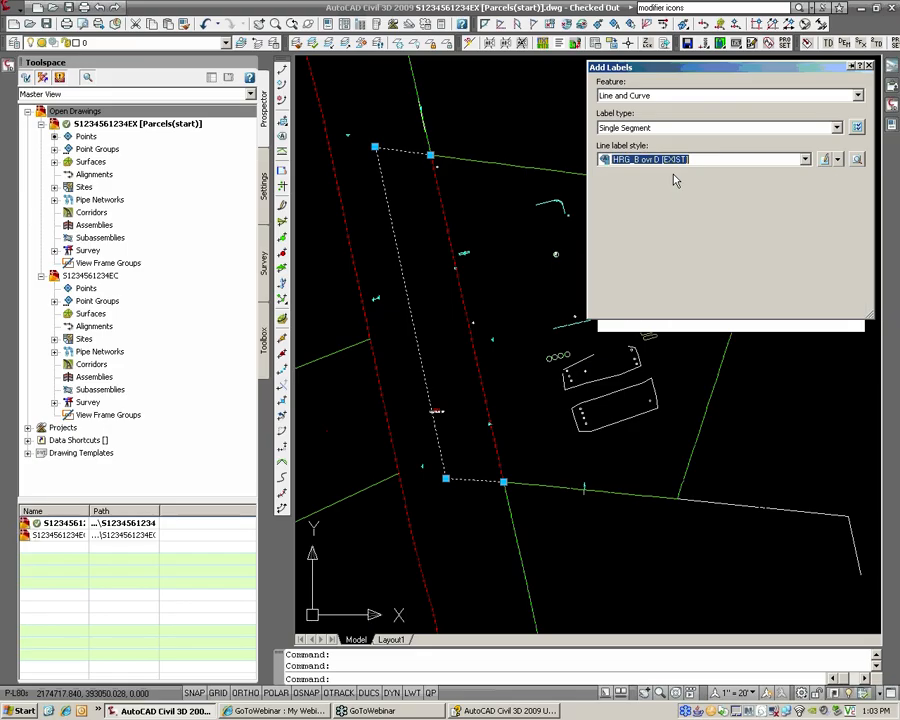
Step: Label the strip's long west side and top segment with bearing and distance
click(410, 303)
scroll(370, 338, up, 3)
scroll(450, 280, down, 5)
scroll(458, 204, up, 7)
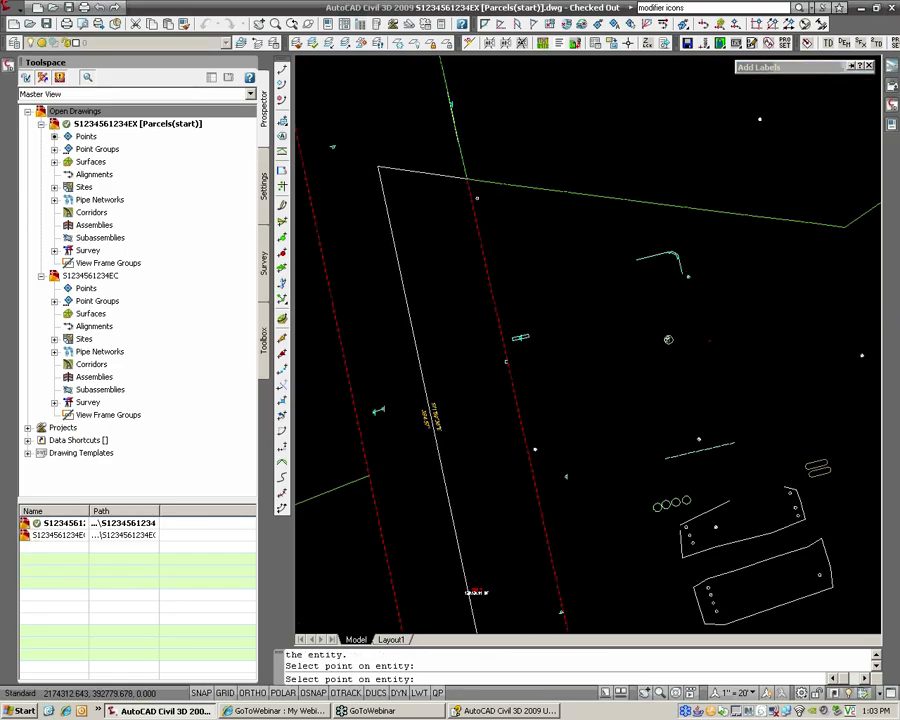
click(412, 159)
key(Return)
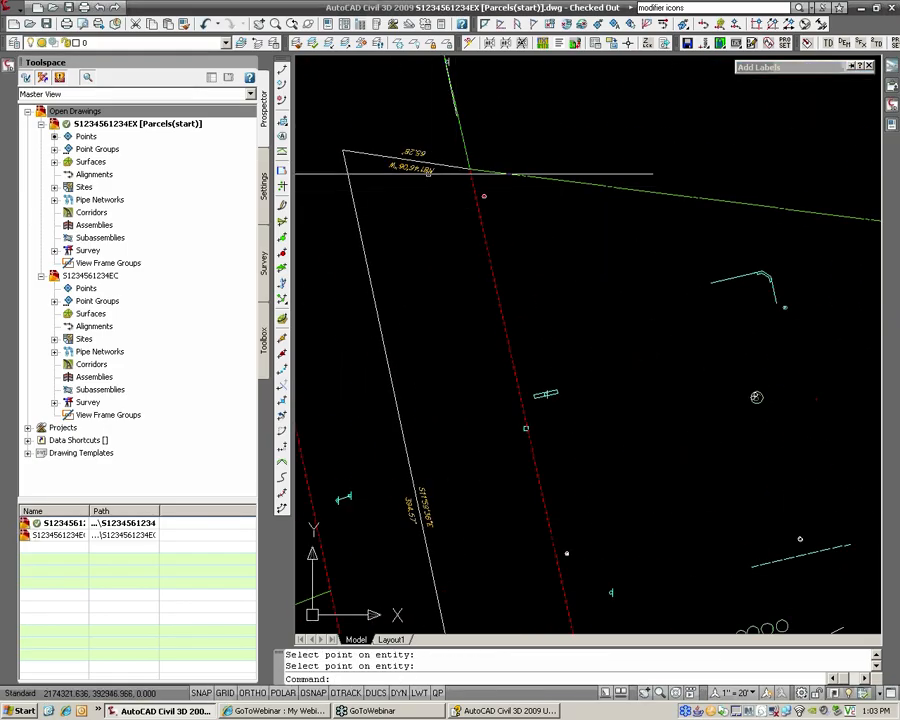
Step: Erase the top segment's label and save the parcels drawing
click(429, 173)
click(426, 171)
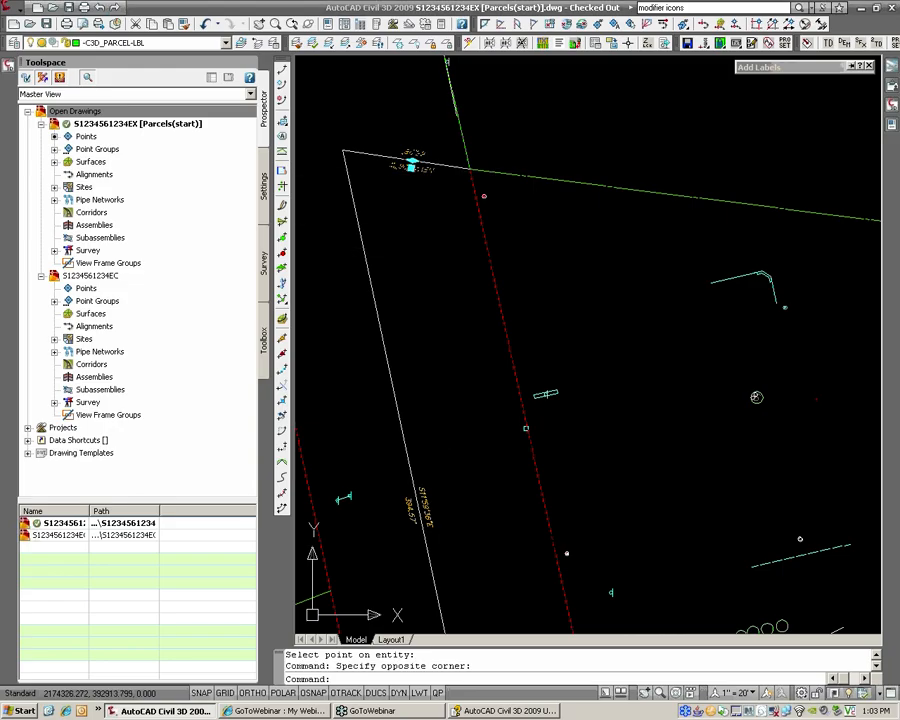
text(e)
key(Return)
key(ctrl+s)
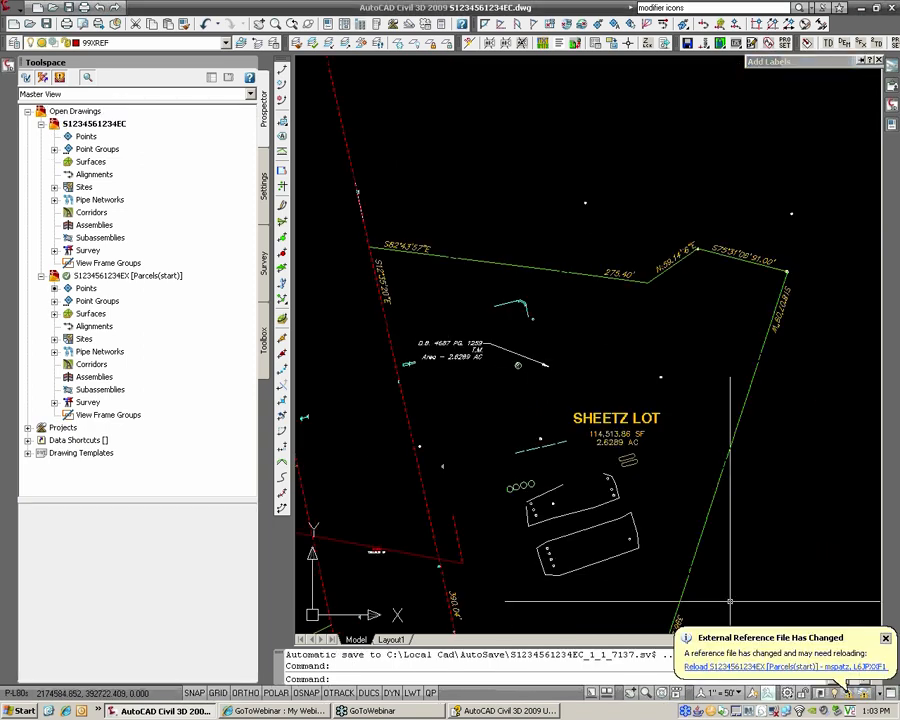
Step: Reload the changed parcels xref and zoom in on the strip parcel's corner
click(763, 667)
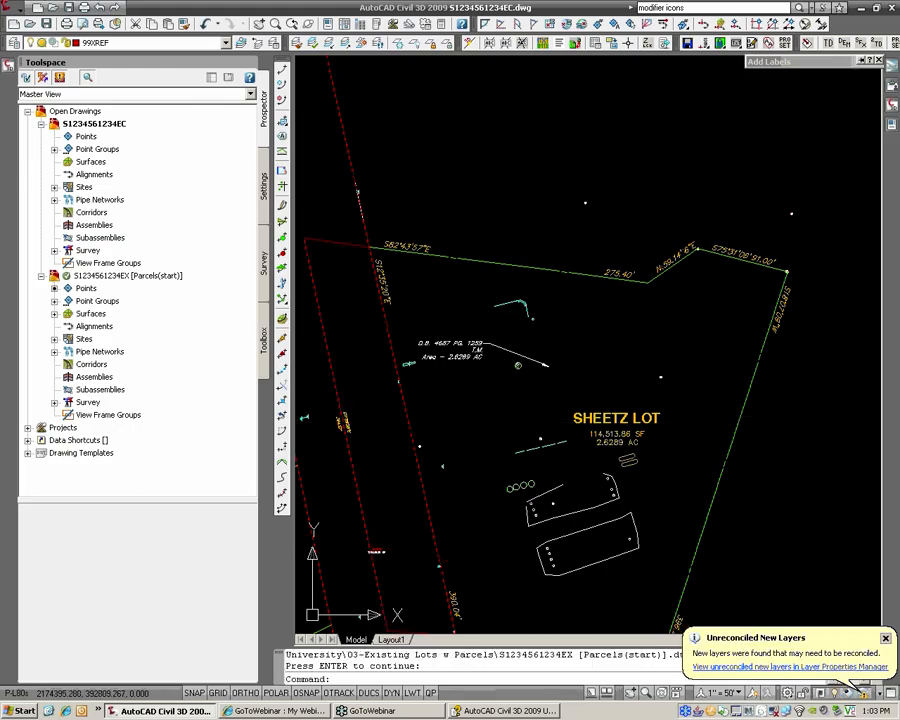
middle_drag(373, 251, 506, 277)
scroll(506, 277, up, 3)
Step: Label the strip's top line 65.28' N81°46'06"W using Line and Curve style HRG_B ovr D [EXIST]
mouse_move(797, 76)
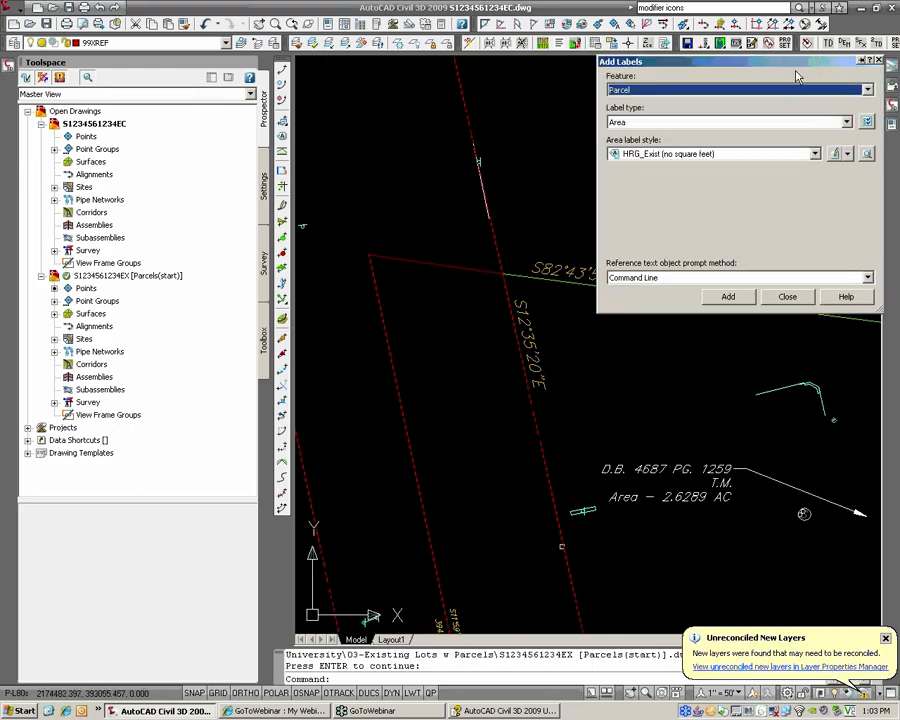
click(642, 92)
click(630, 103)
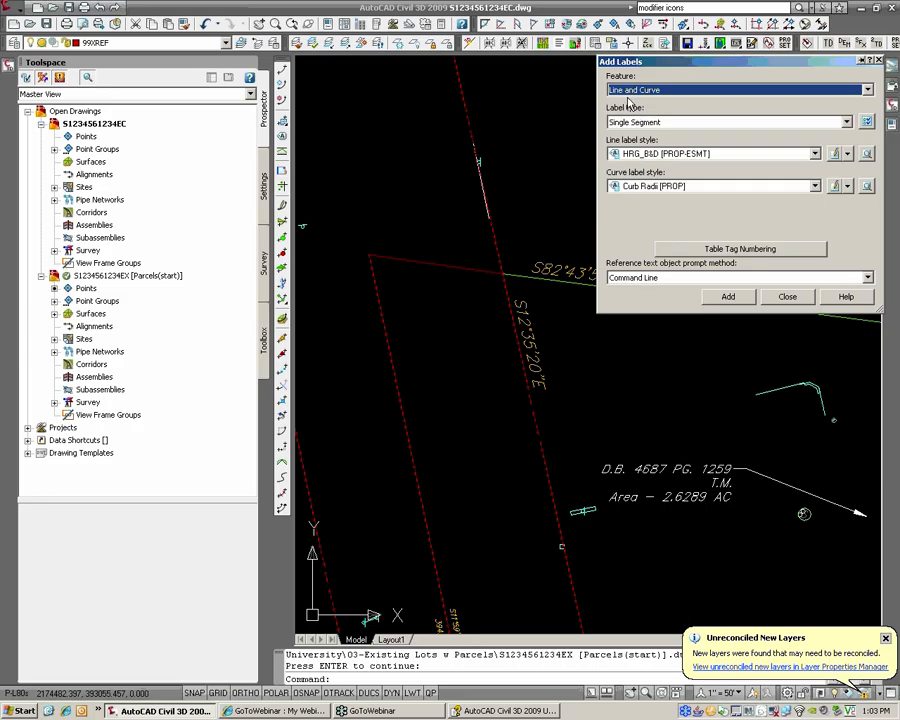
click(639, 121)
click(640, 132)
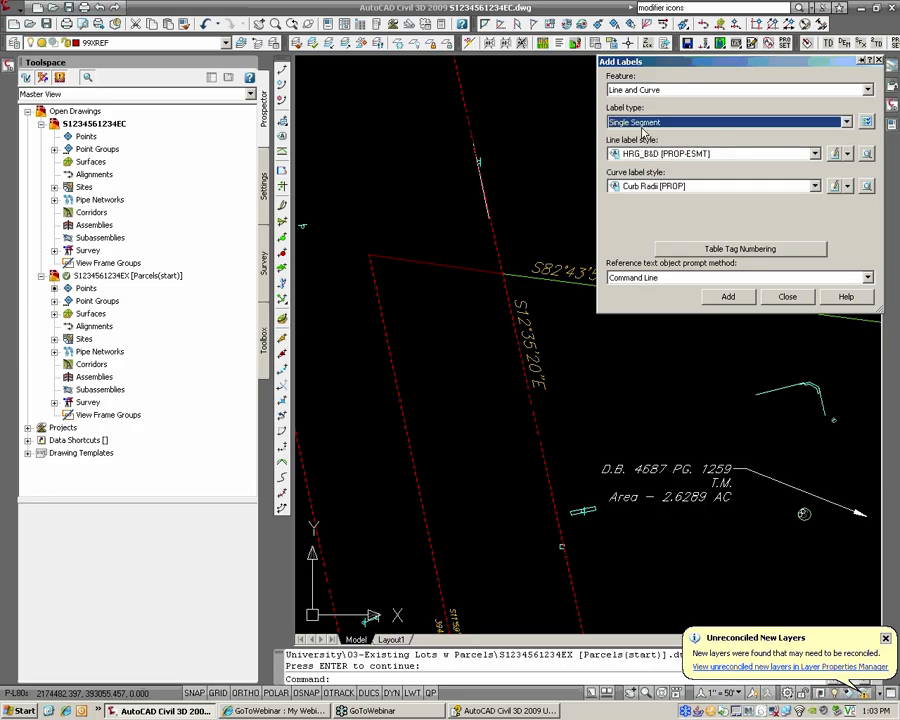
click(670, 153)
click(670, 168)
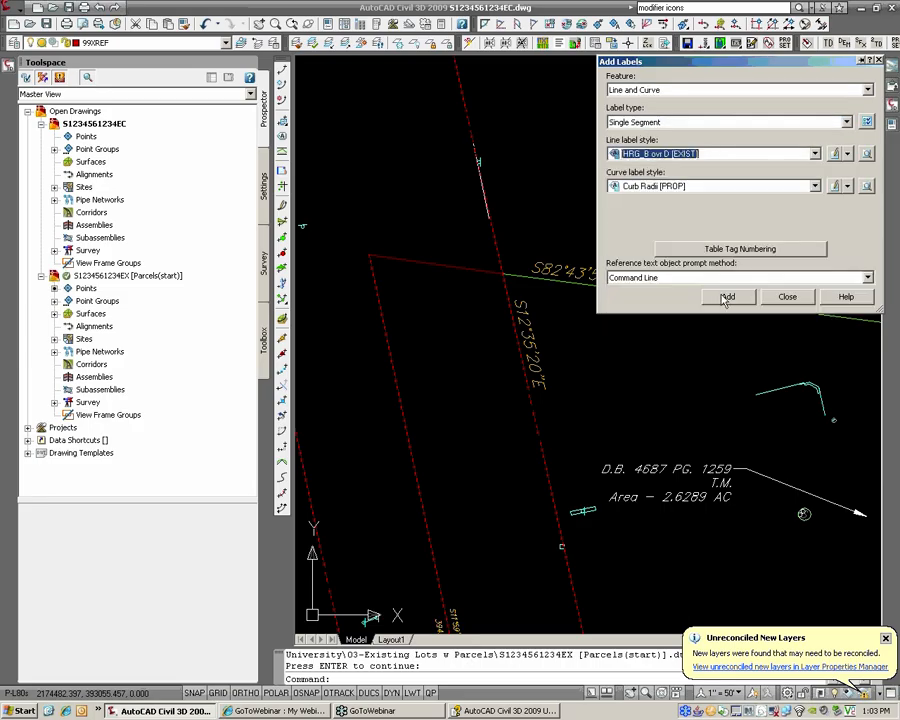
click(728, 296)
click(408, 261)
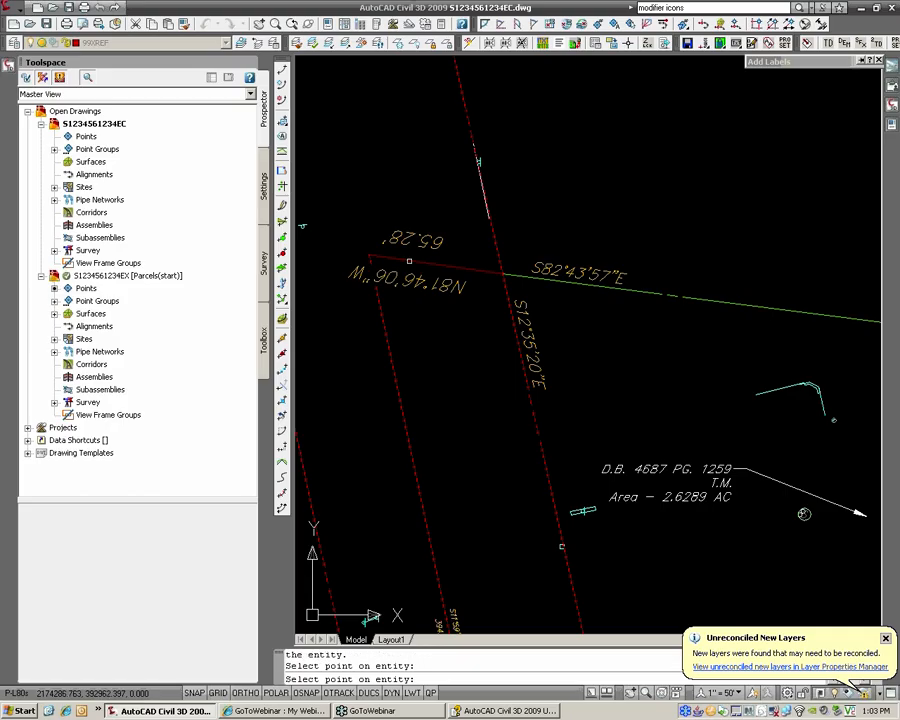
key(Return)
Step: Select the new 65.28' label, leave it in place, and switch to the parcels drawing
click(457, 285)
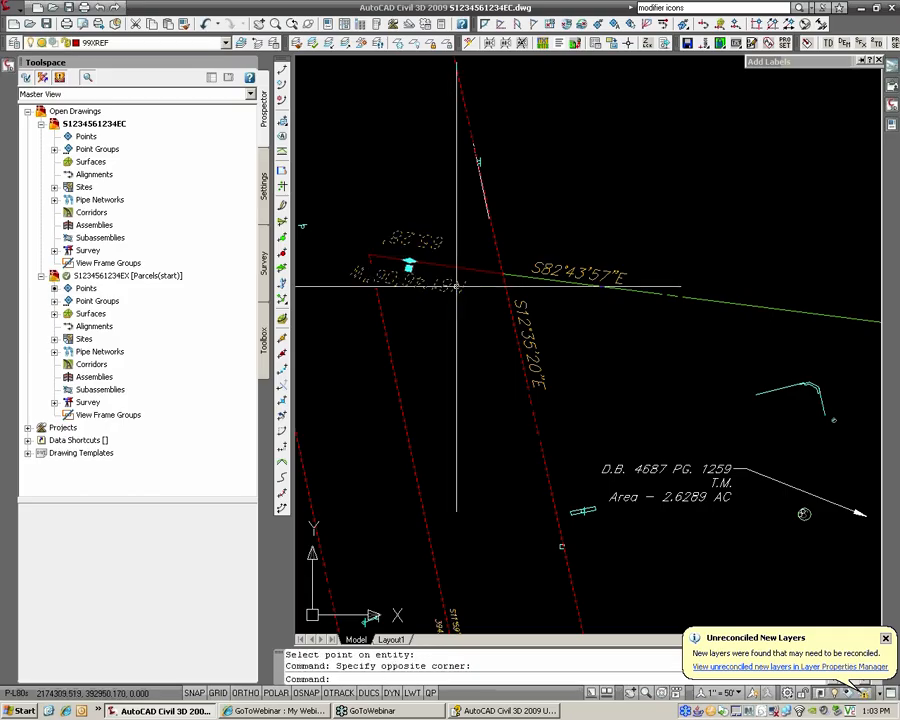
click(408, 264)
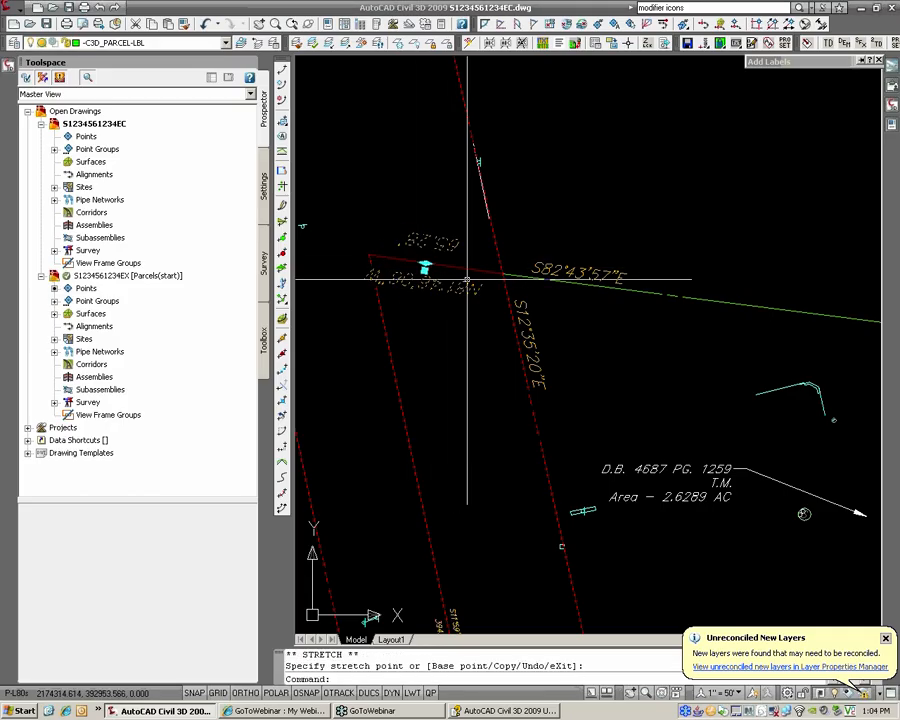
key(Escape)
key(ctrl+Tab)
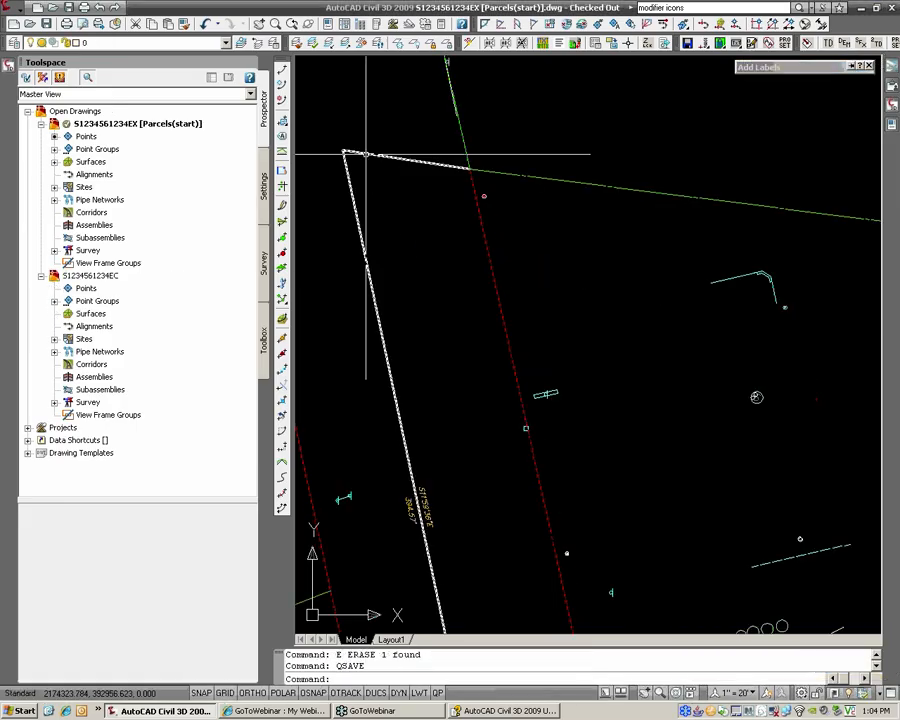
Step: Grip-stretch the strip boundary's top-left corner down to its new lower position
click(366, 155)
click(341, 150)
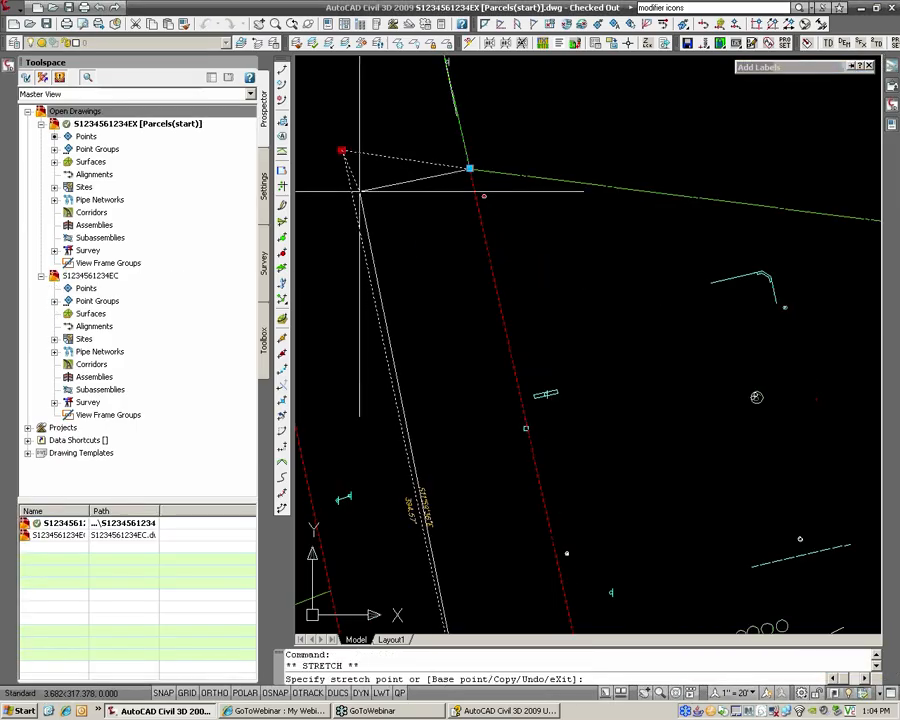
click(349, 197)
key(Escape)
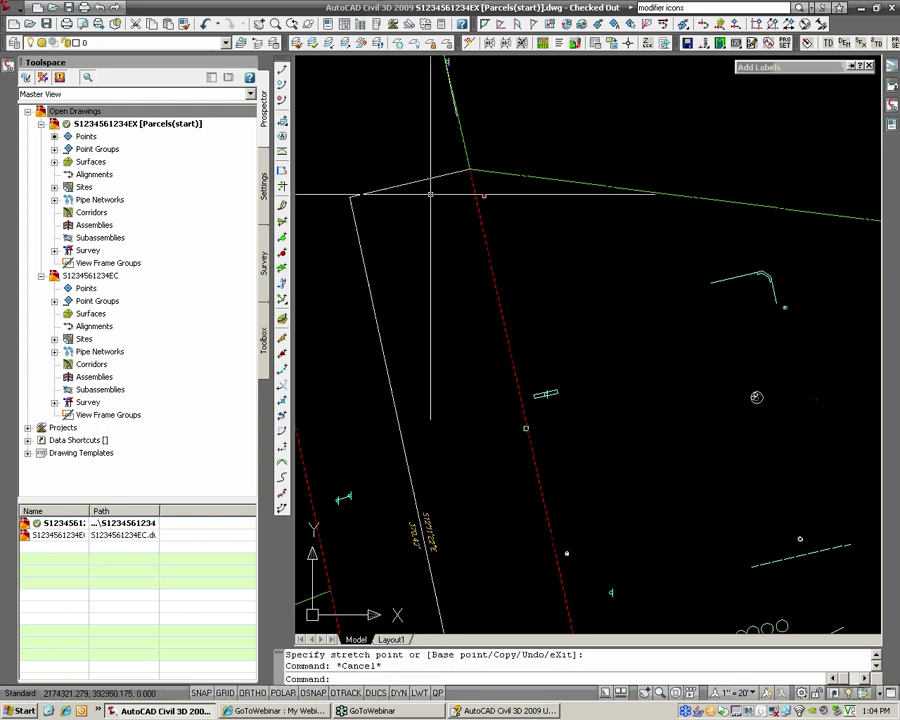
key(Escape)
Step: Save the parcels drawing with QSAVE and return to the SHEETZ LOT drawing
text(QSAVE)
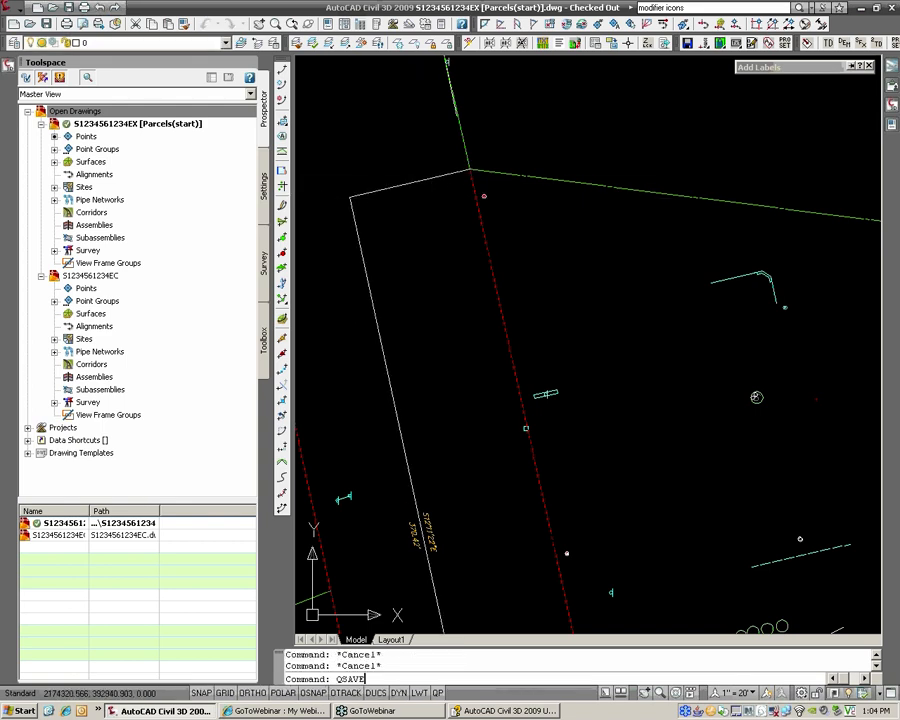
key(Return)
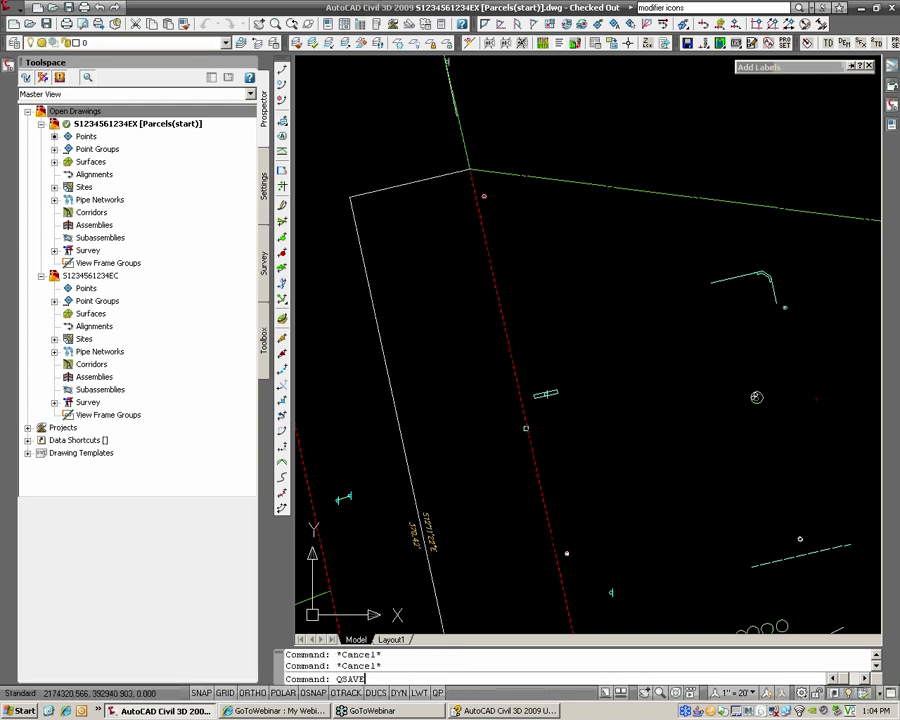
key(ctrl+Tab)
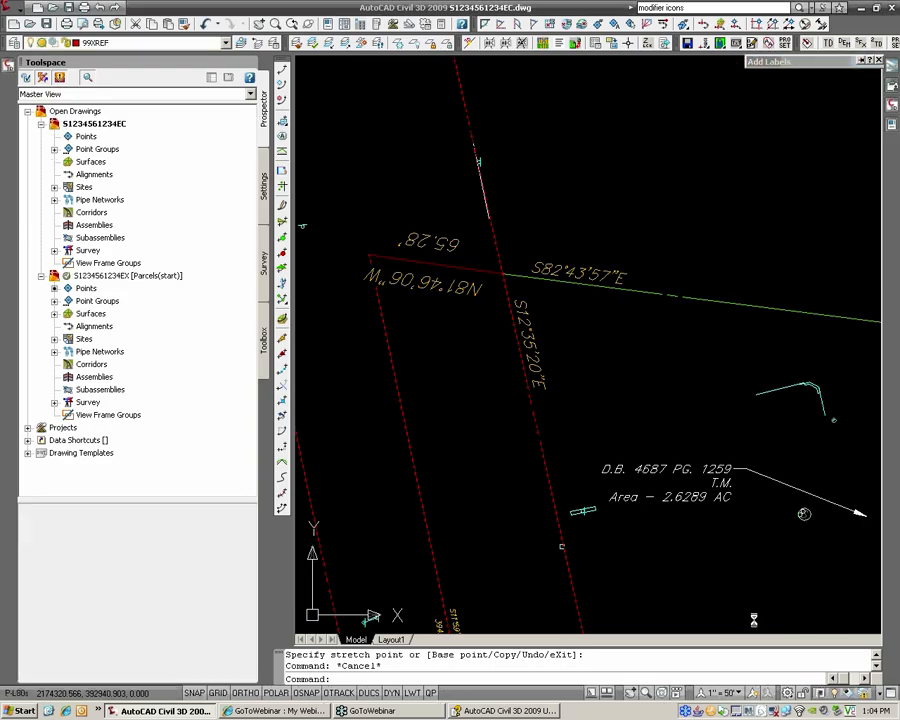
Step: Reload the parcels xref and pan to review the strip's new 62.54' S76°33'05"W label
click(762, 667)
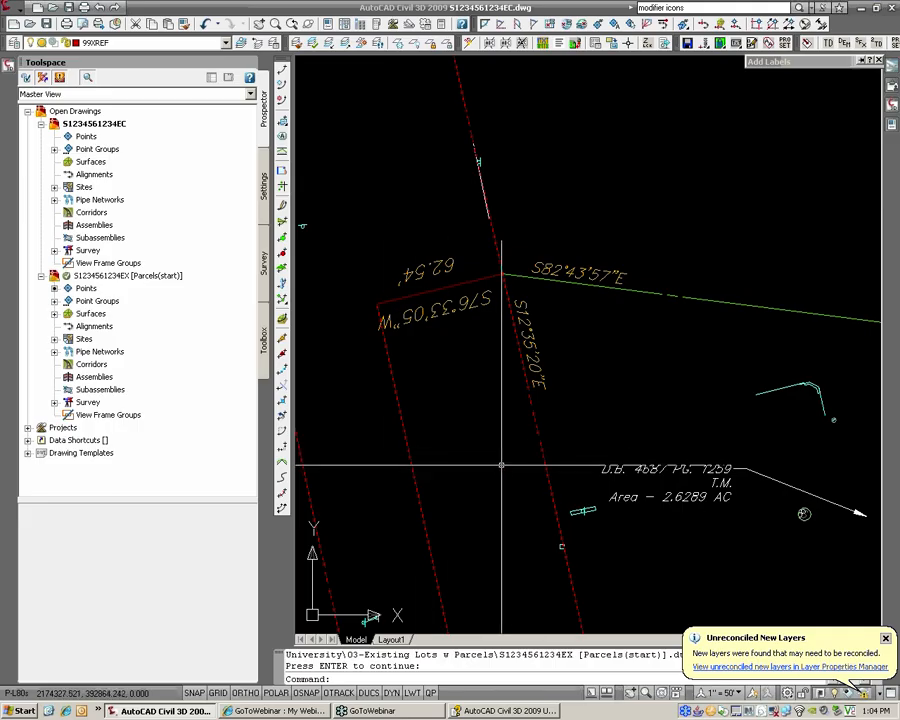
middle_drag(493, 461, 472, 460)
scroll(472, 460, down, 4)
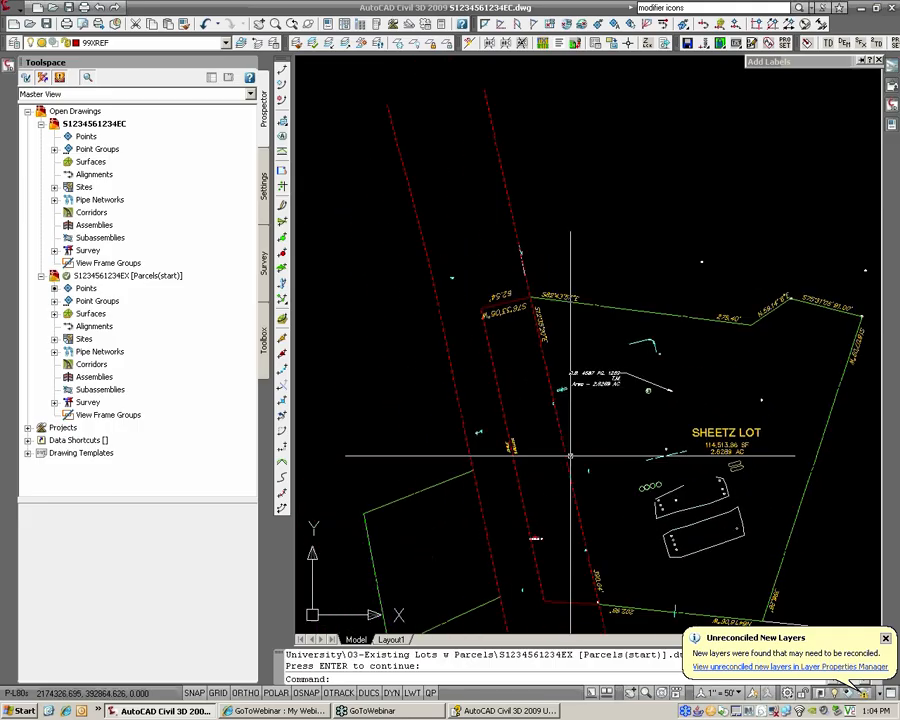
scroll(526, 432, up, 3)
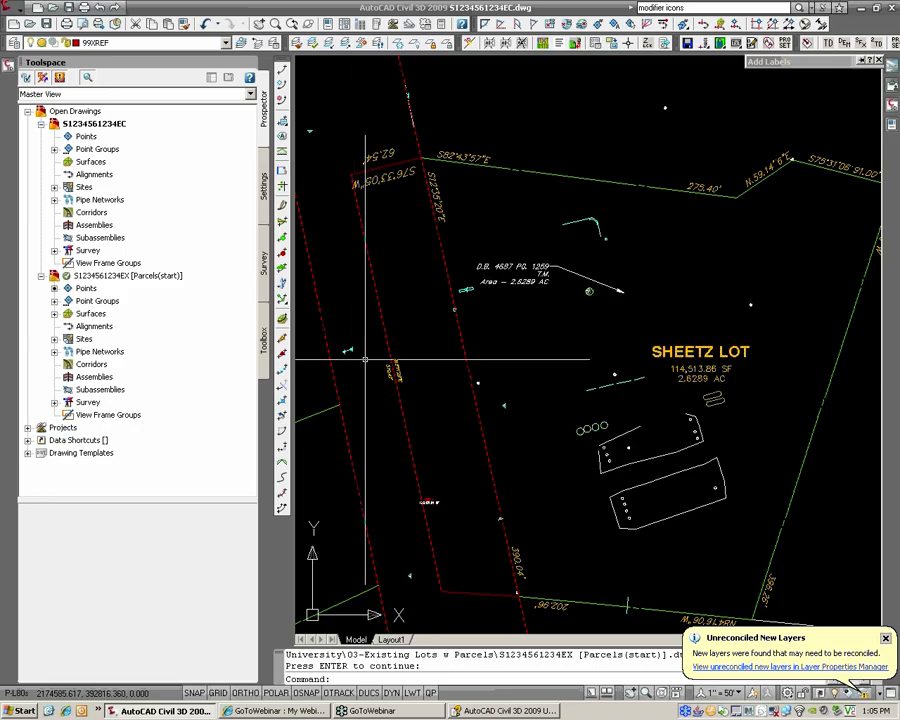
middle_drag(430, 472, 531, 420)
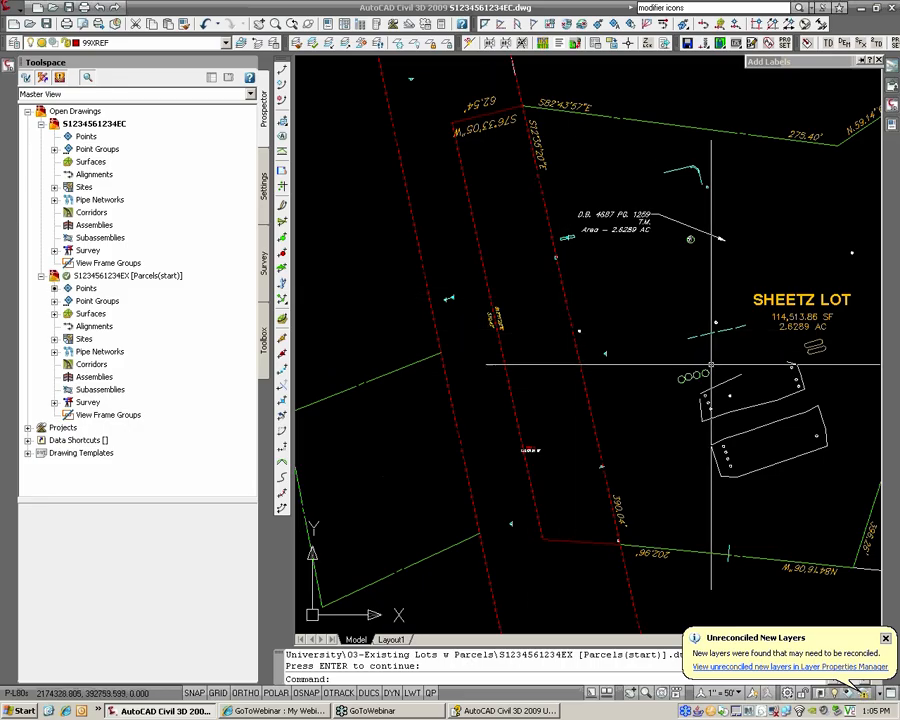
mouse_move(711, 365)
middle_down()
mouse_move(589, 366)
mouse_move(540, 348)
middle_up()
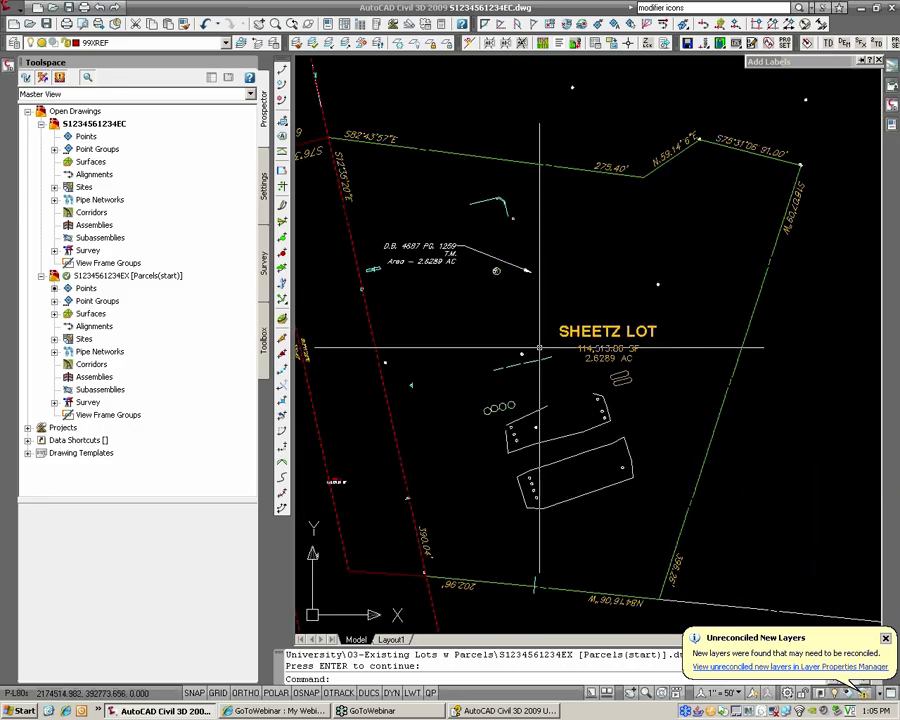
middle_drag(397, 356, 513, 380)
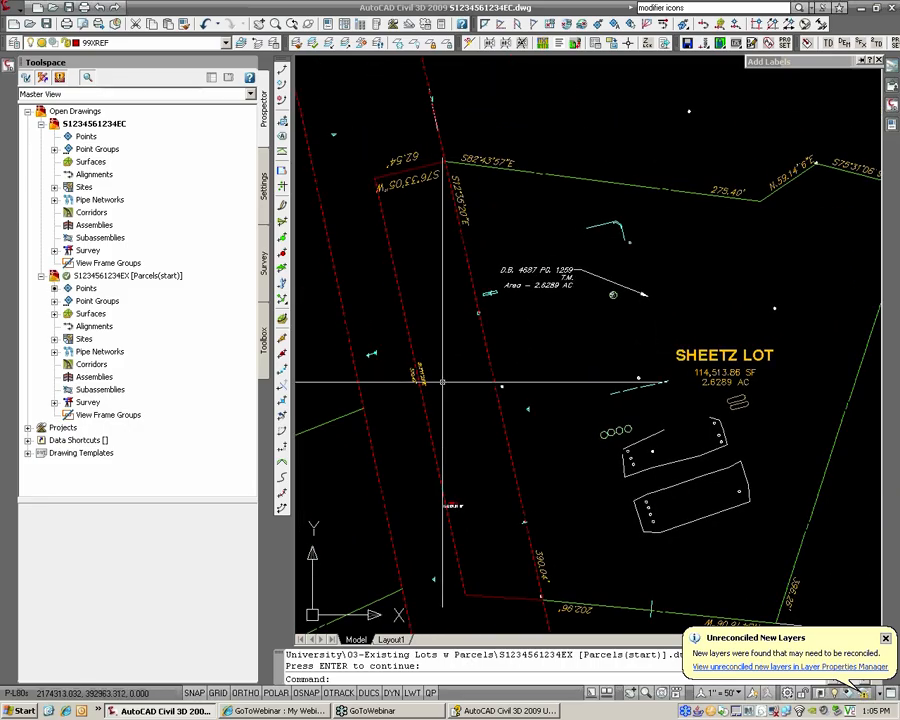